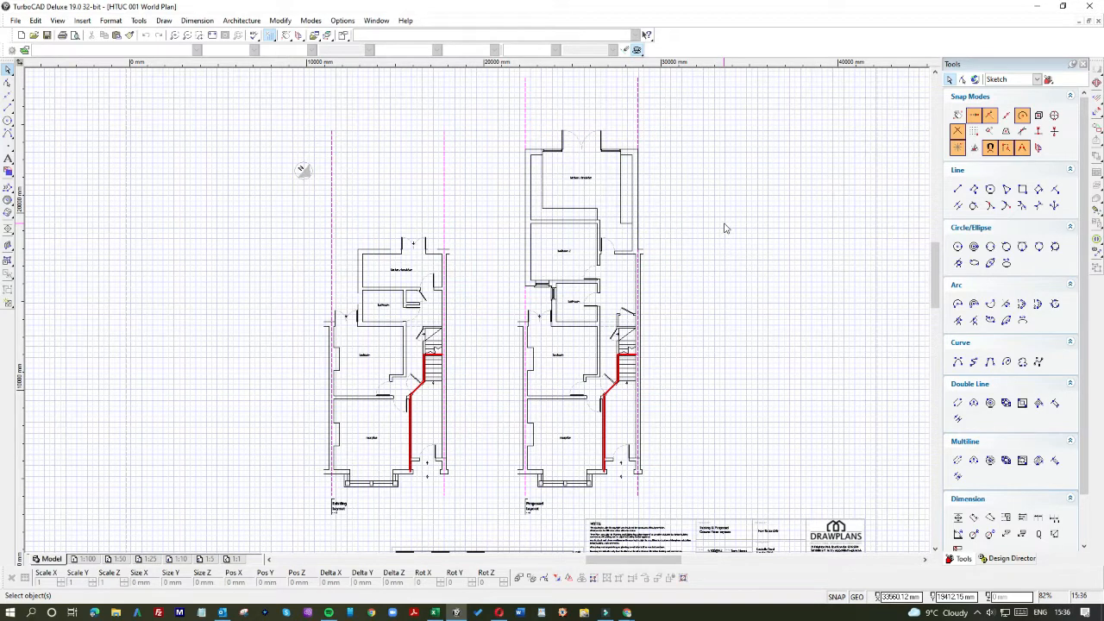
# Step: Examine the north point and the Existing and Proposed Layout titles with their scale notes below the plans
pyautogui.moveTo(273, 158); pyautogui.dragTo(323, 185)
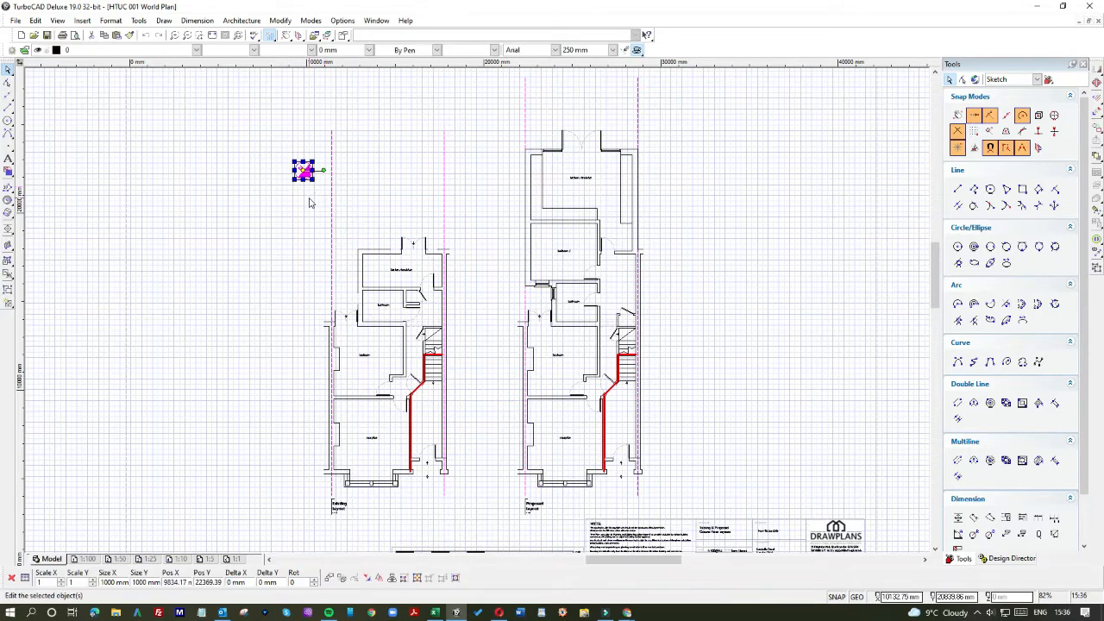
pyautogui.click(308, 198)
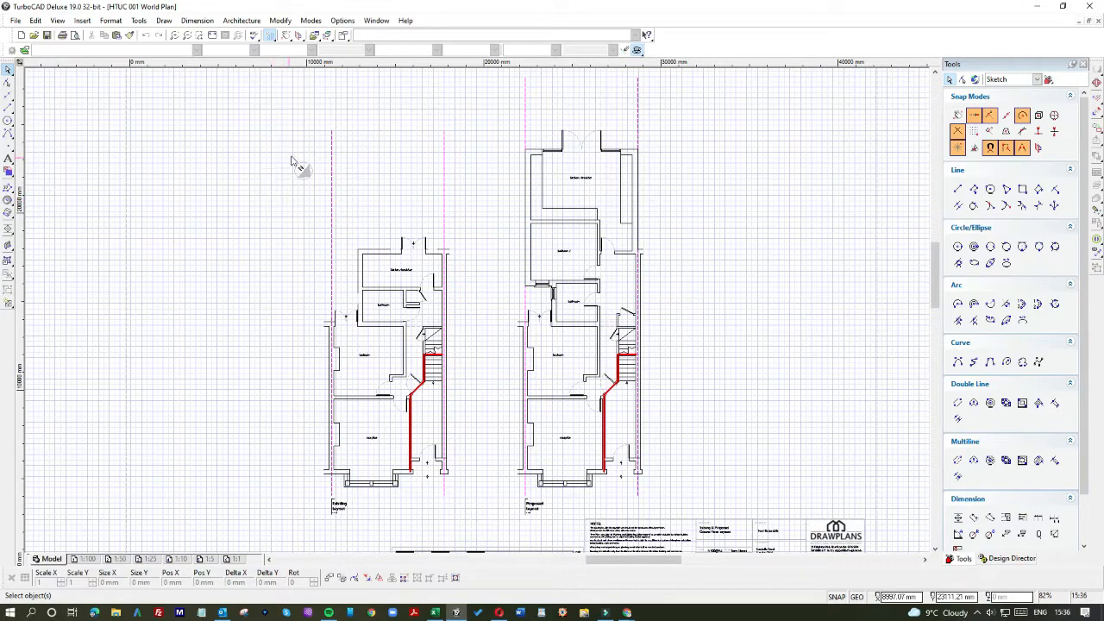
pyautogui.scroll(1, 295, 160)
pyautogui.scroll(1, 479, 315)
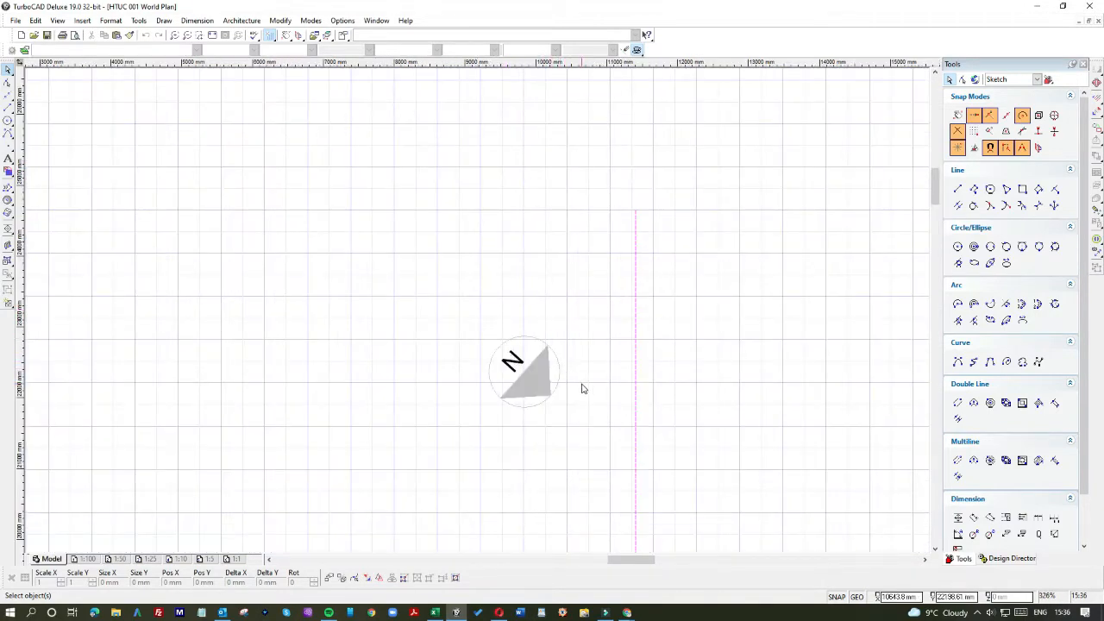
pyautogui.scroll(-2, 475, 313)
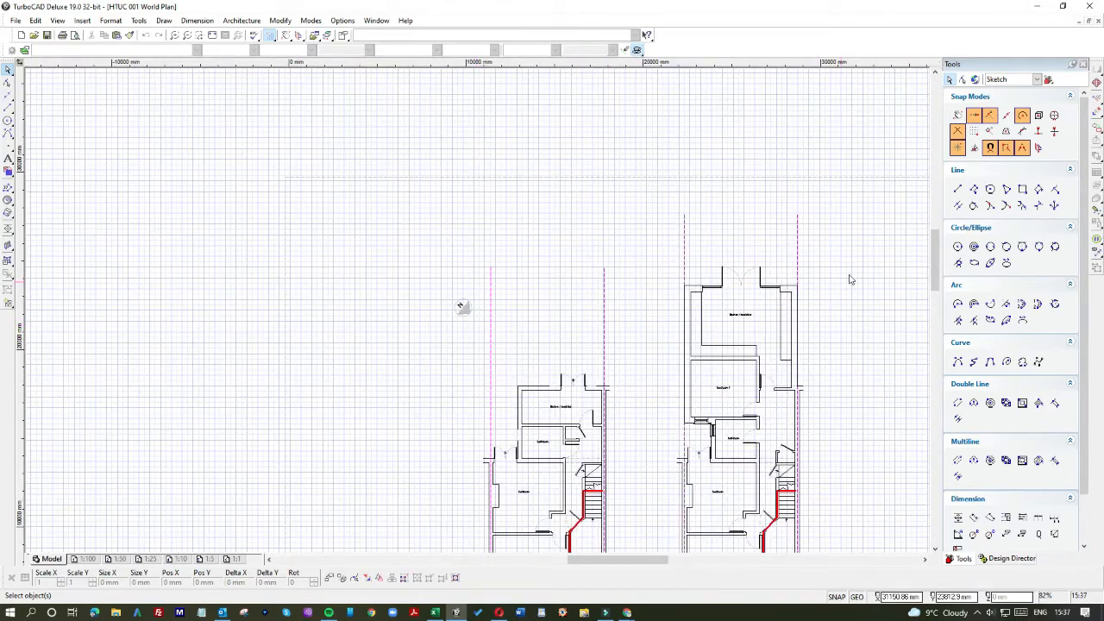
pyautogui.moveTo(934, 260); pyautogui.dragTo(924, 289)
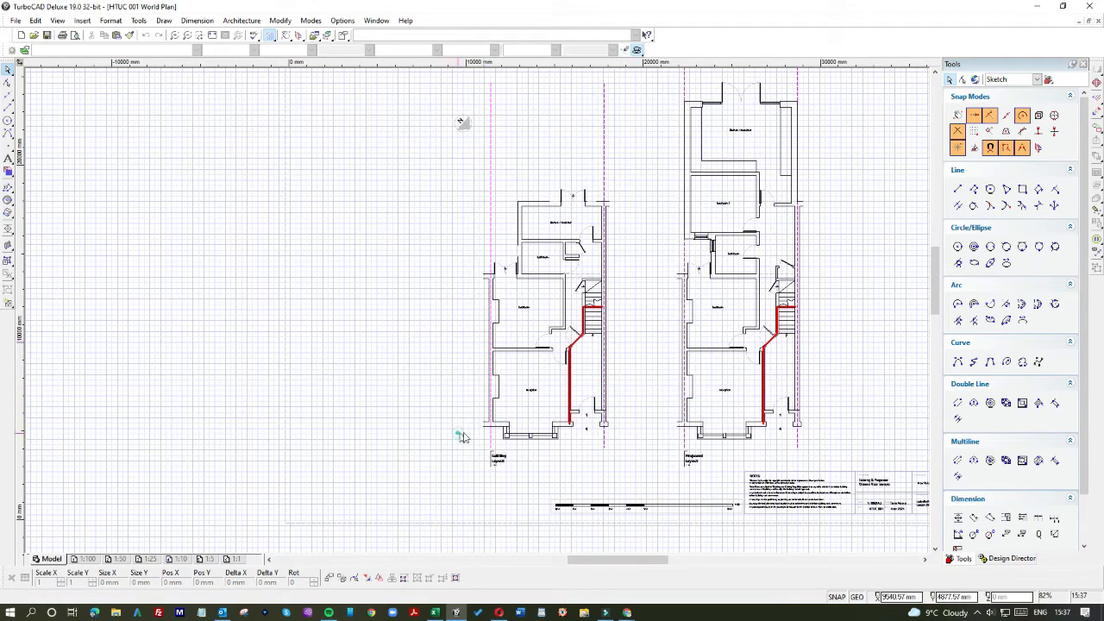
pyautogui.moveTo(457, 433); pyautogui.dragTo(716, 487)
pyautogui.click(518, 472)
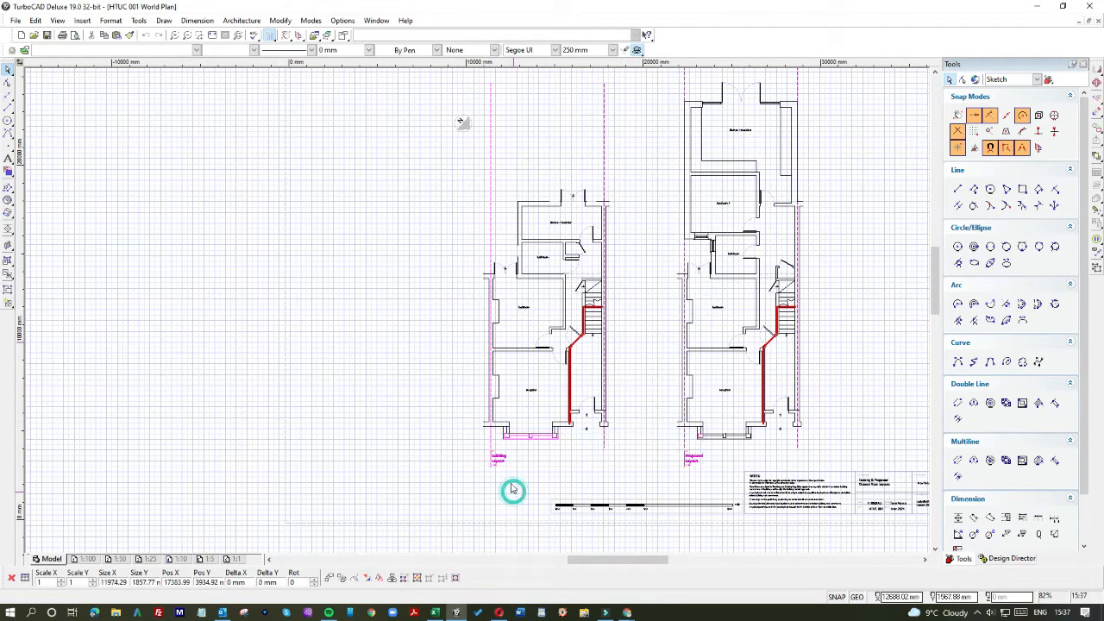
pyautogui.scroll(2, 498, 467)
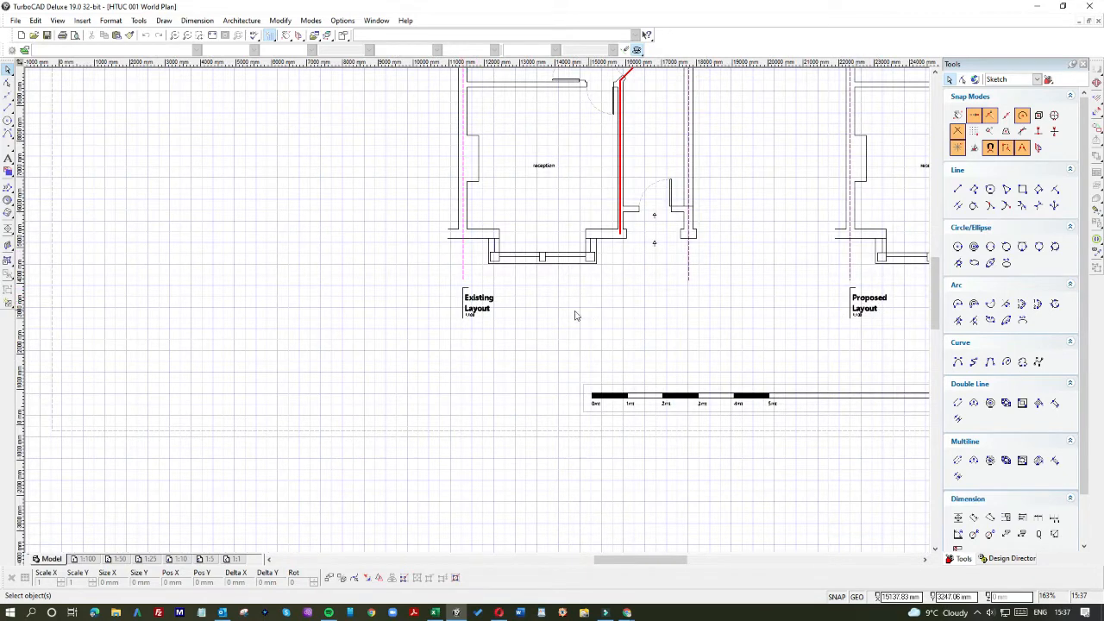
pyautogui.scroll(2, 496, 312)
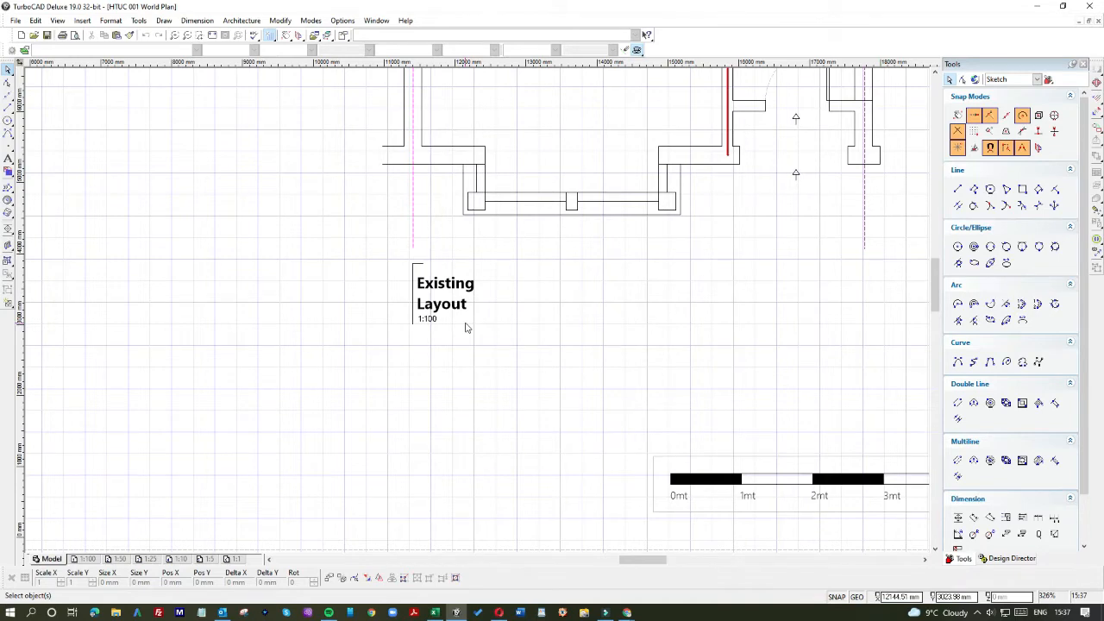
pyautogui.moveTo(639, 560); pyautogui.dragTo(674, 564)
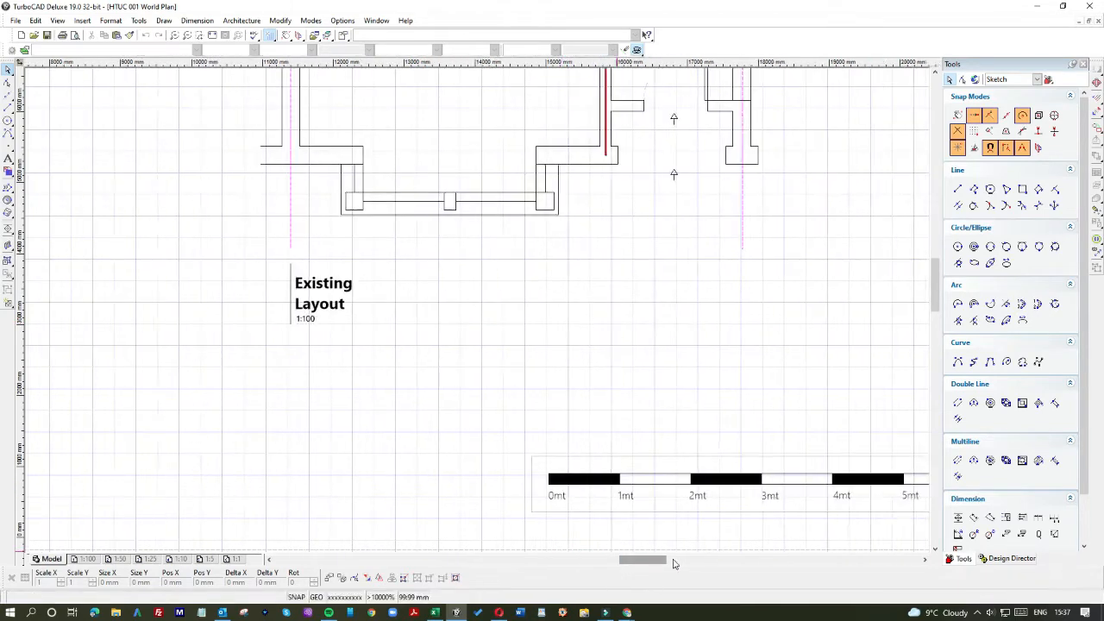
# Step: Examine the scale bar, the notes and the title block with its plan, client, property and company details
pyautogui.scroll(-2, 481, 315)
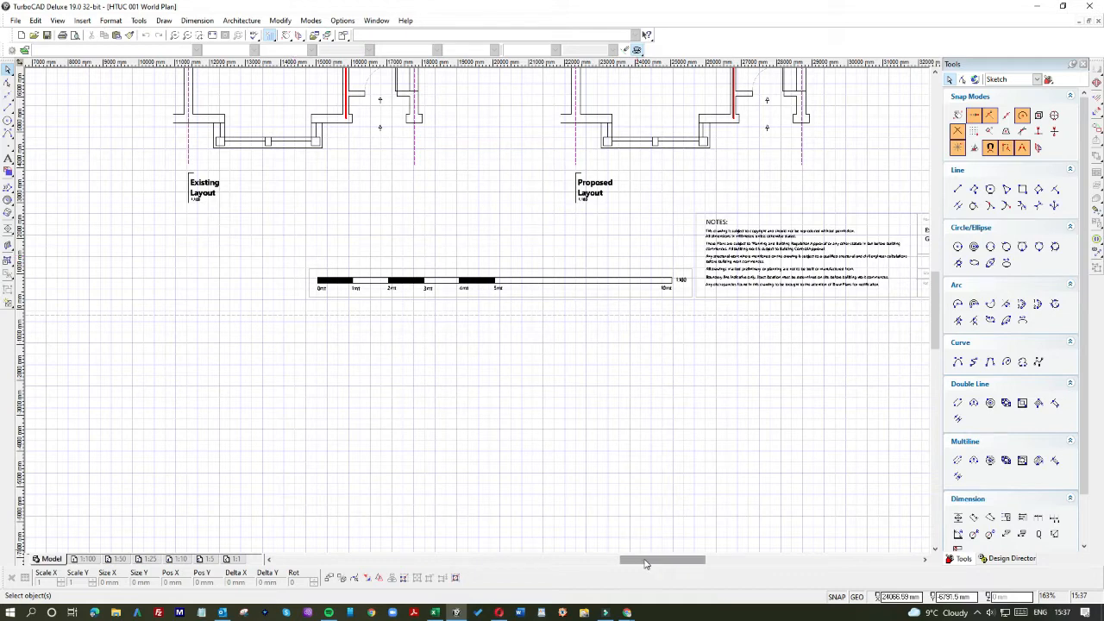
pyautogui.moveTo(648, 559); pyautogui.dragTo(730, 559)
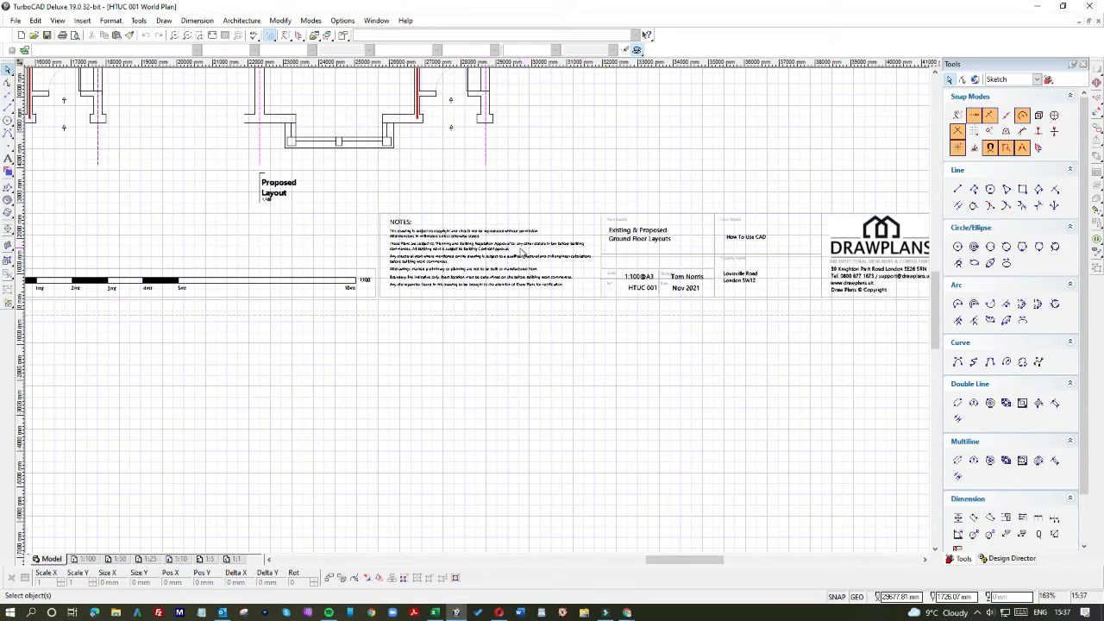
pyautogui.click(691, 563)
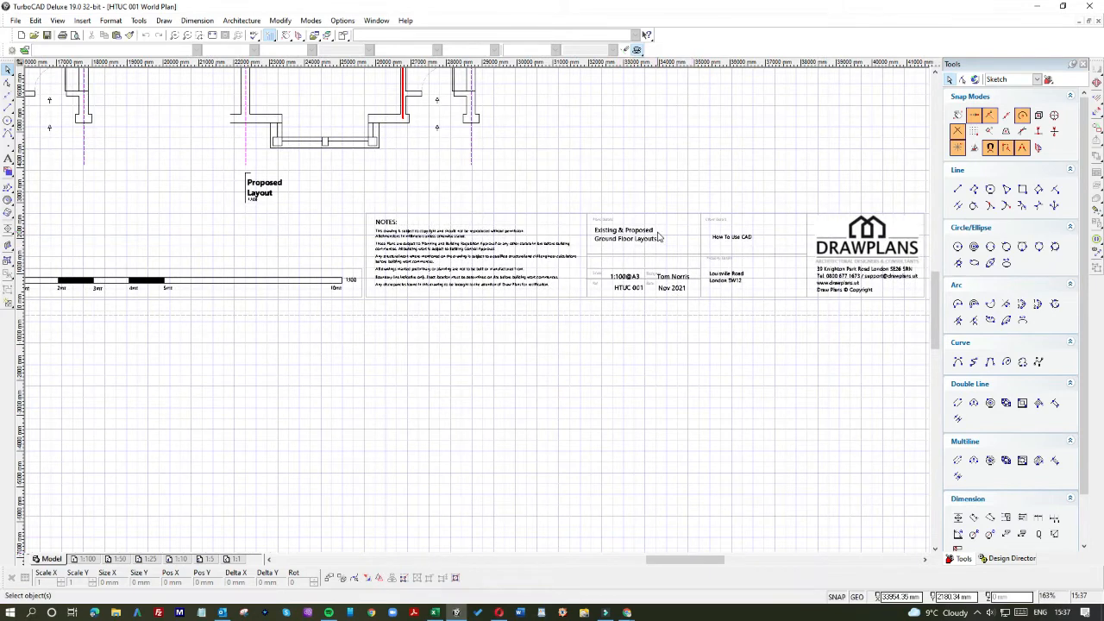
pyautogui.moveTo(673, 560); pyautogui.dragTo(681, 560)
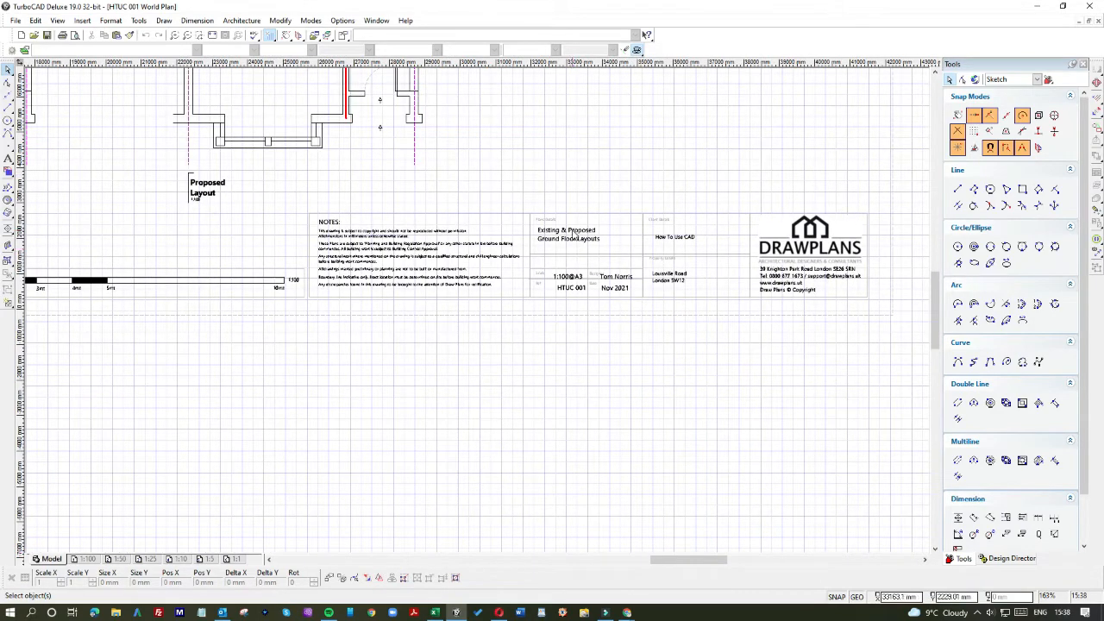
pyautogui.scroll(2, 574, 235)
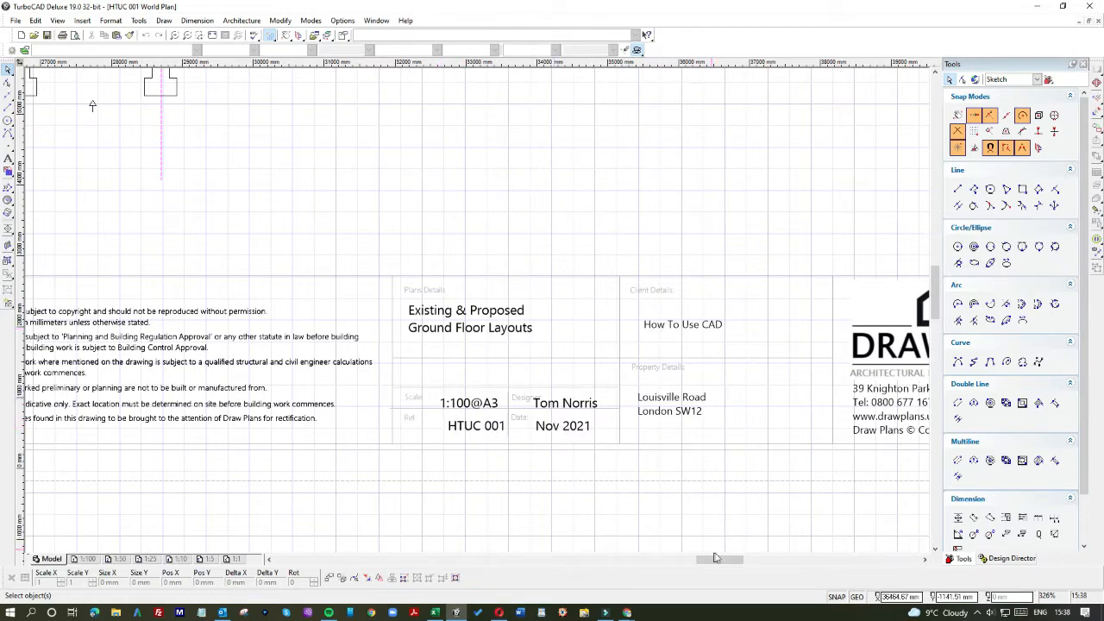
pyautogui.moveTo(714, 558); pyautogui.dragTo(738, 562)
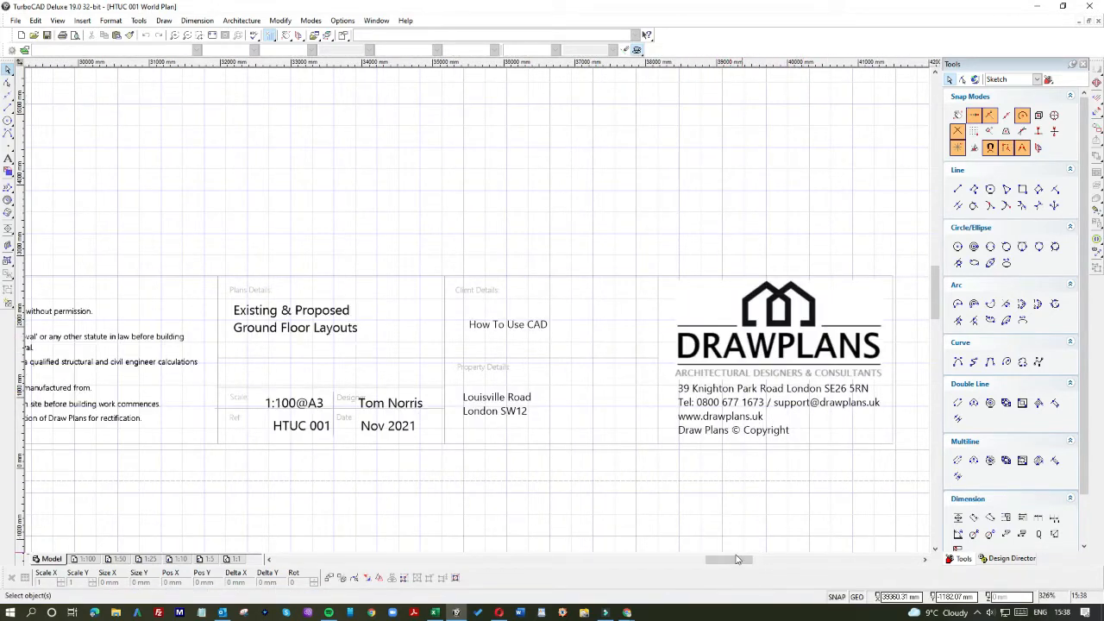
pyautogui.scroll(-3, 479, 315)
pyautogui.scroll(-2, 478, 315)
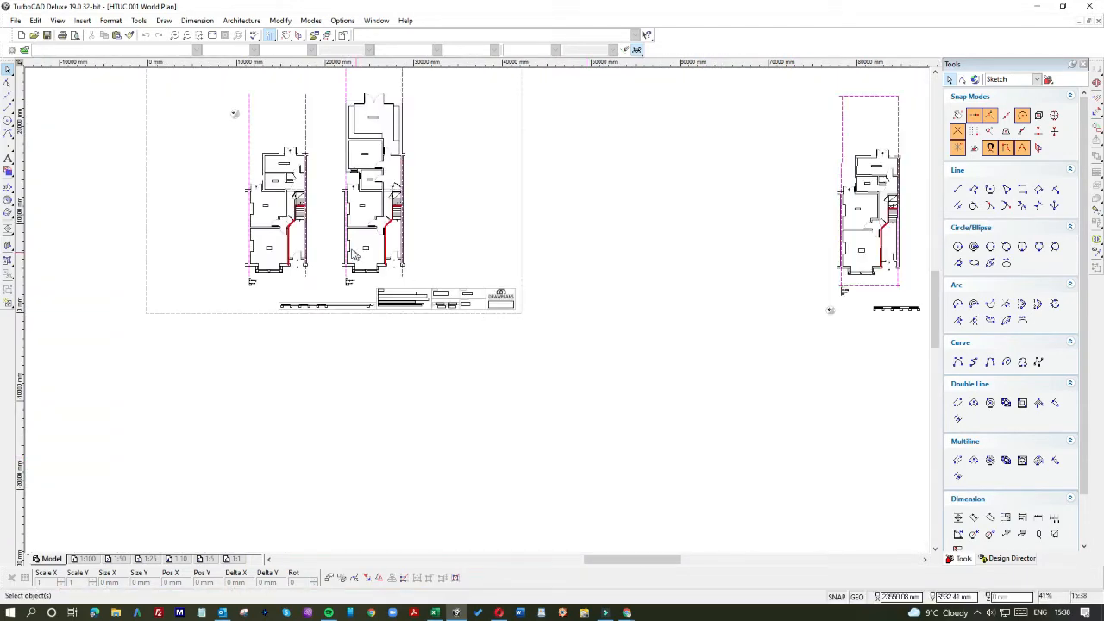
# Step: Draw a narrow upright rectangle about 568 × 3975 mm between the two plans, beside the proposed kitchen / breakfast room
pyautogui.moveTo(621, 563); pyautogui.dragTo(608, 563)
pyautogui.moveTo(934, 290); pyautogui.dragTo(871, 243)
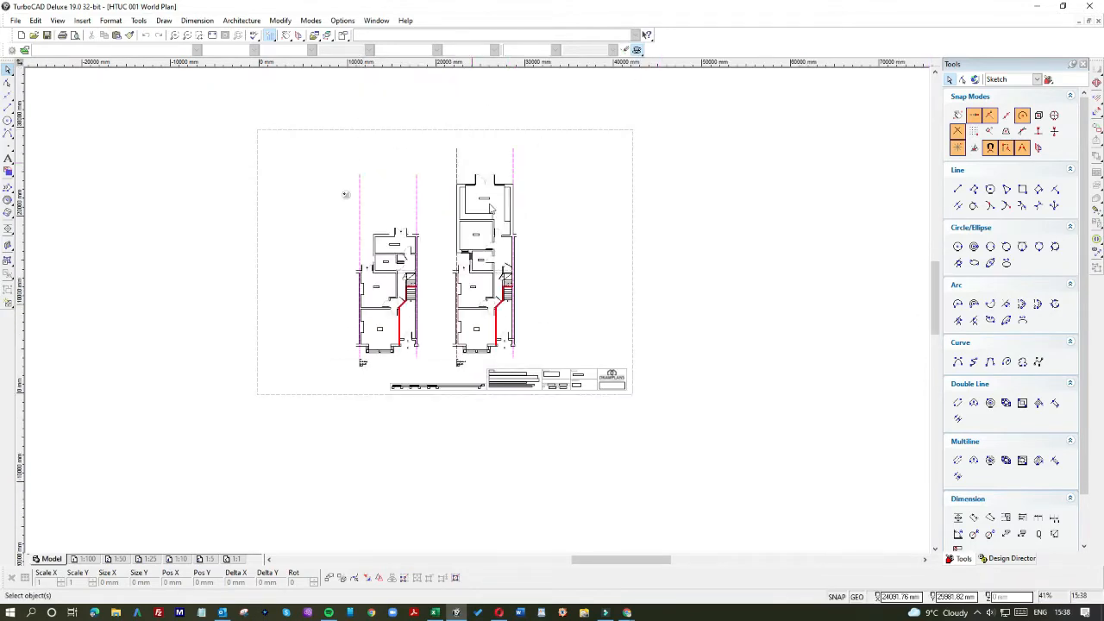
pyautogui.scroll(2, 491, 210)
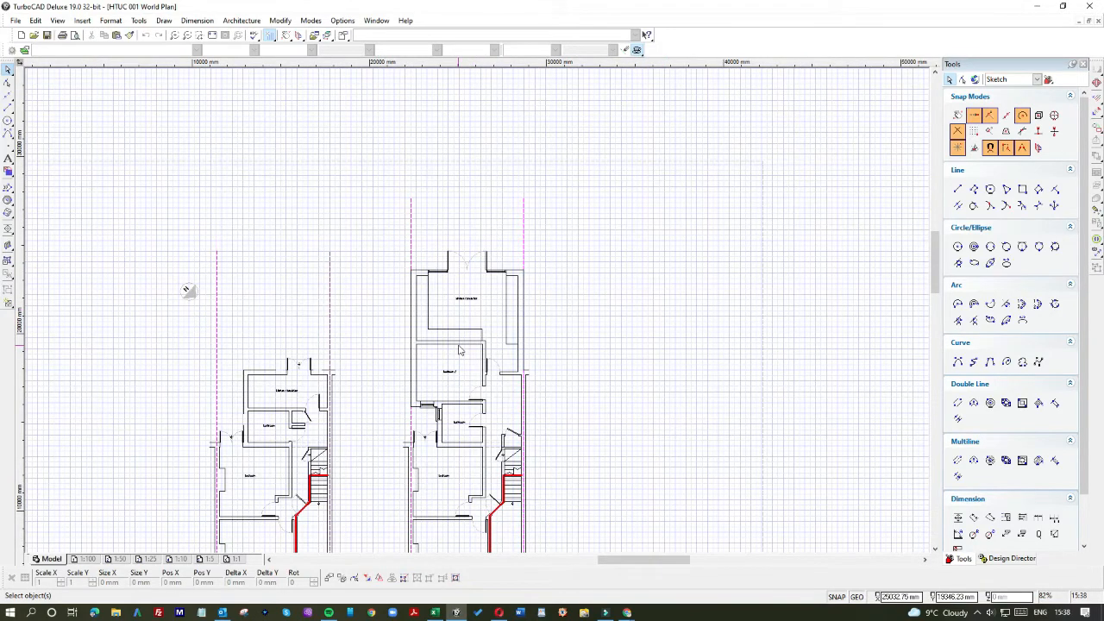
pyautogui.scroll(2, 480, 315)
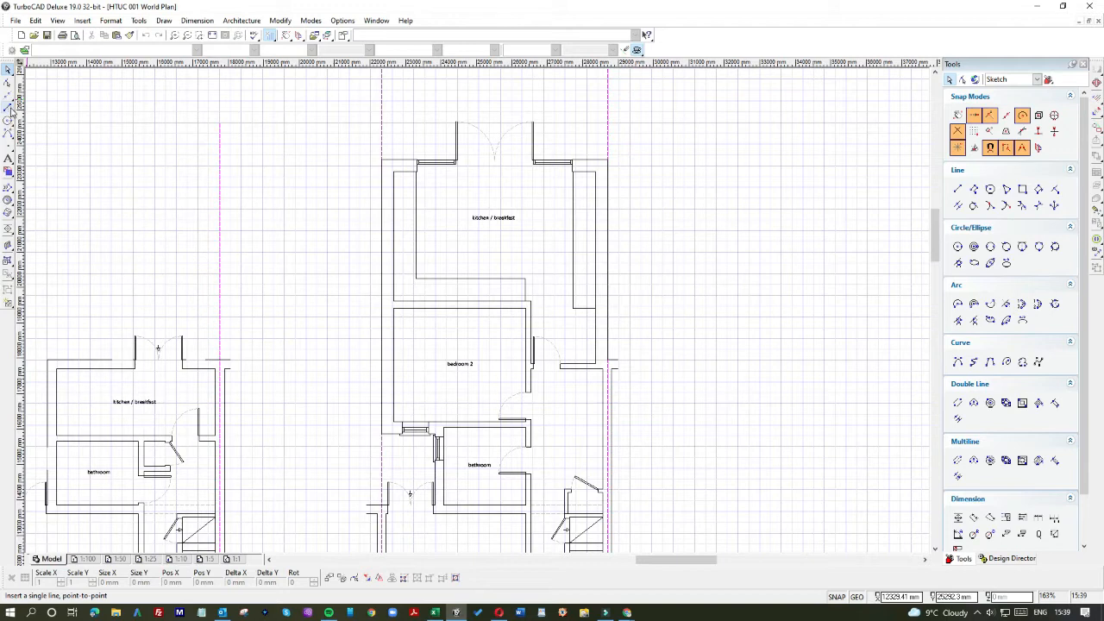
pyautogui.rightClick(663, 218)
pyautogui.click(721, 208)
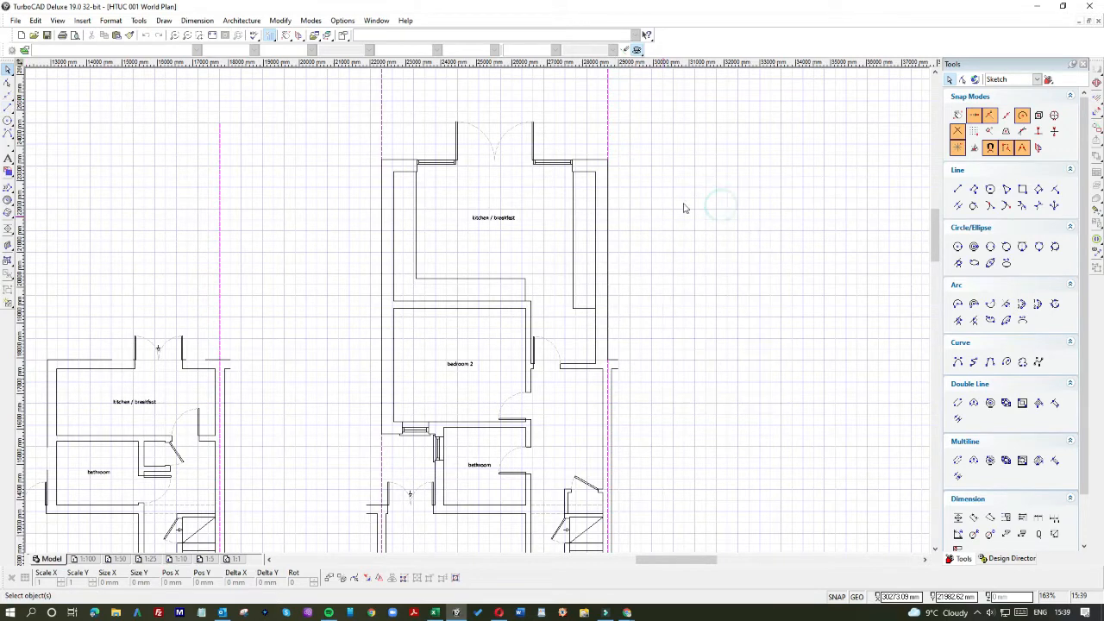
pyautogui.click(296, 178)
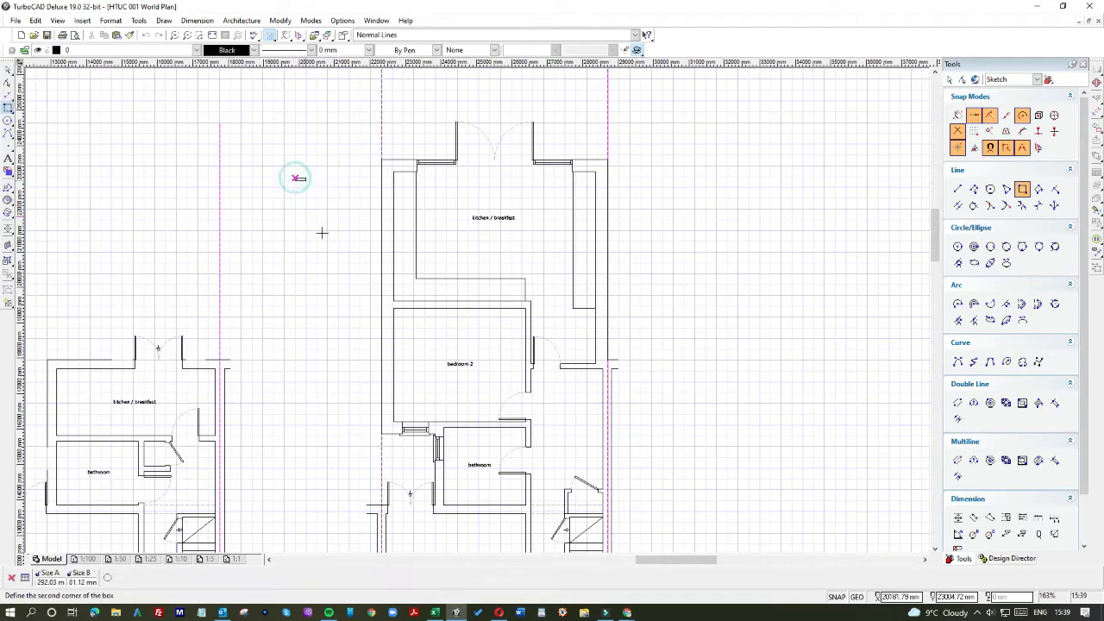
pyautogui.click(315, 318)
pyautogui.click(8, 70)
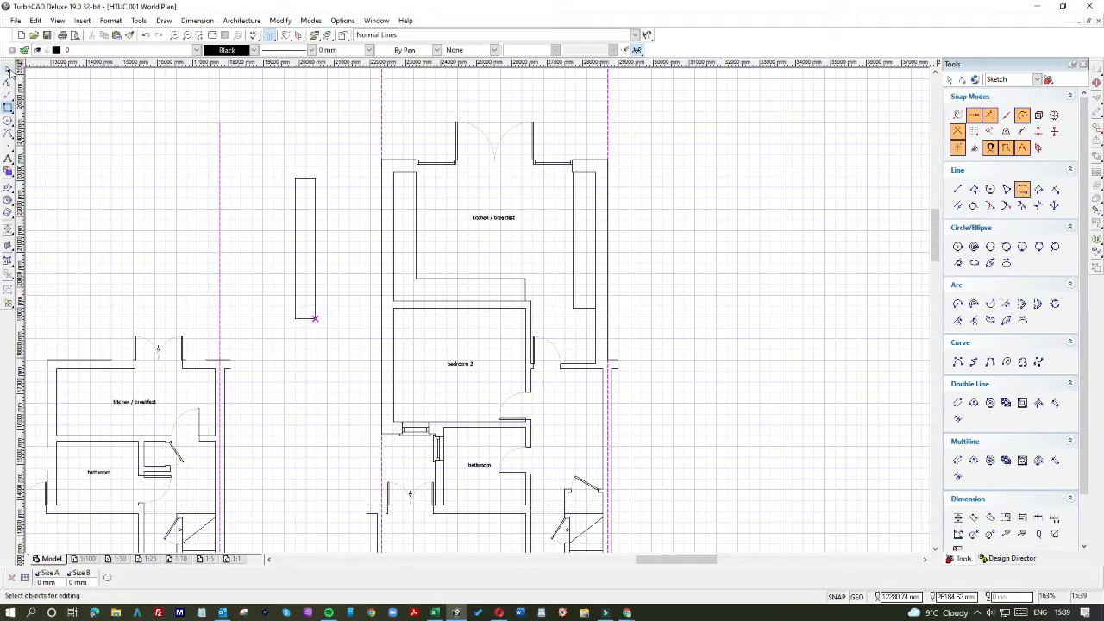
# Step: Fill the new rectangle with the L45 diagonal hatch pattern at a scale of 50
pyautogui.click(304, 179)
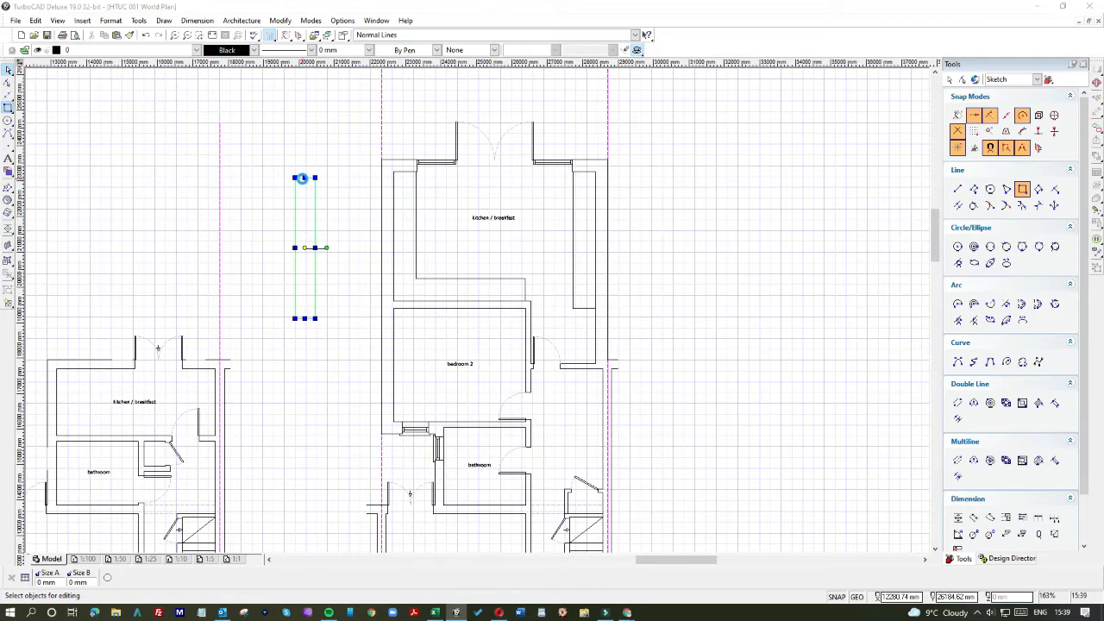
pyautogui.doubleClick(301, 179)
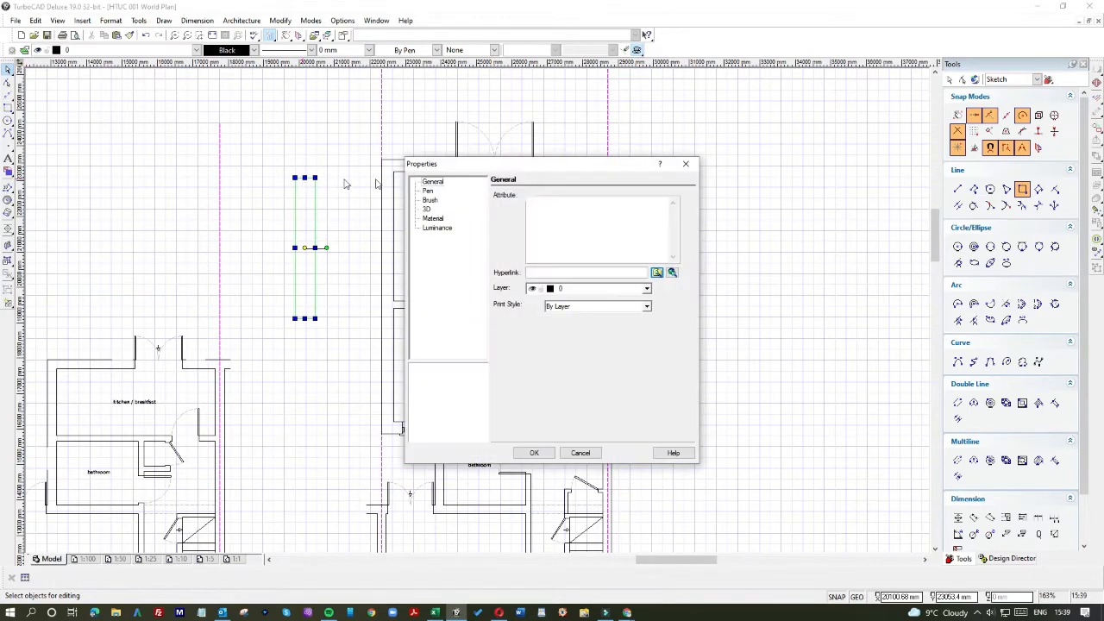
pyautogui.click(430, 200)
pyautogui.click(536, 303)
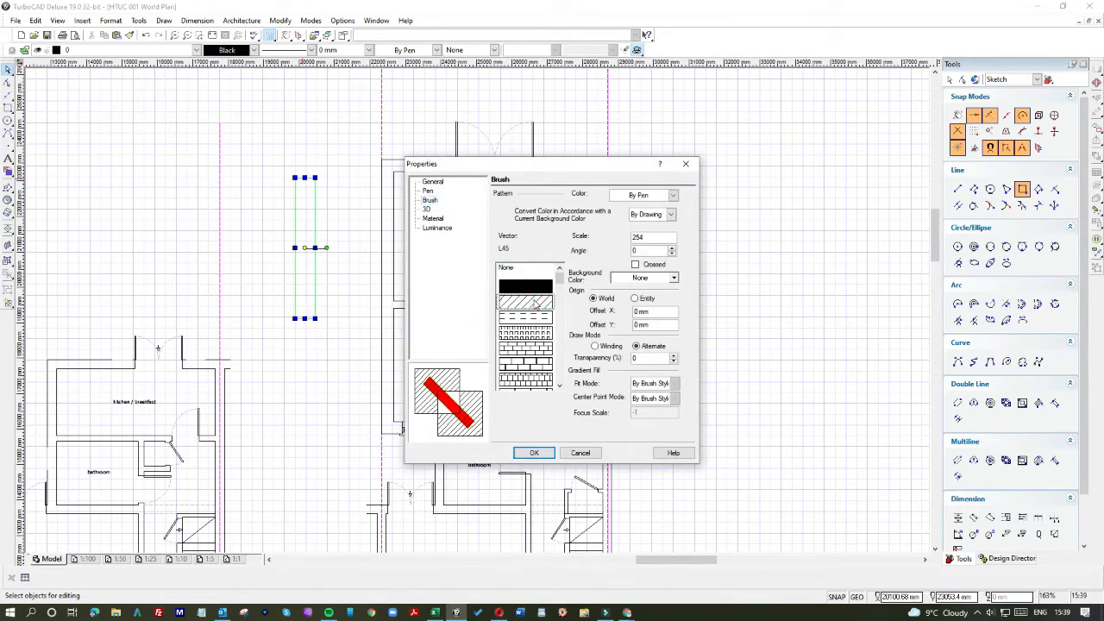
pyautogui.doubleClick(651, 237)
pyautogui.press('Return')
pyautogui.click(366, 293)
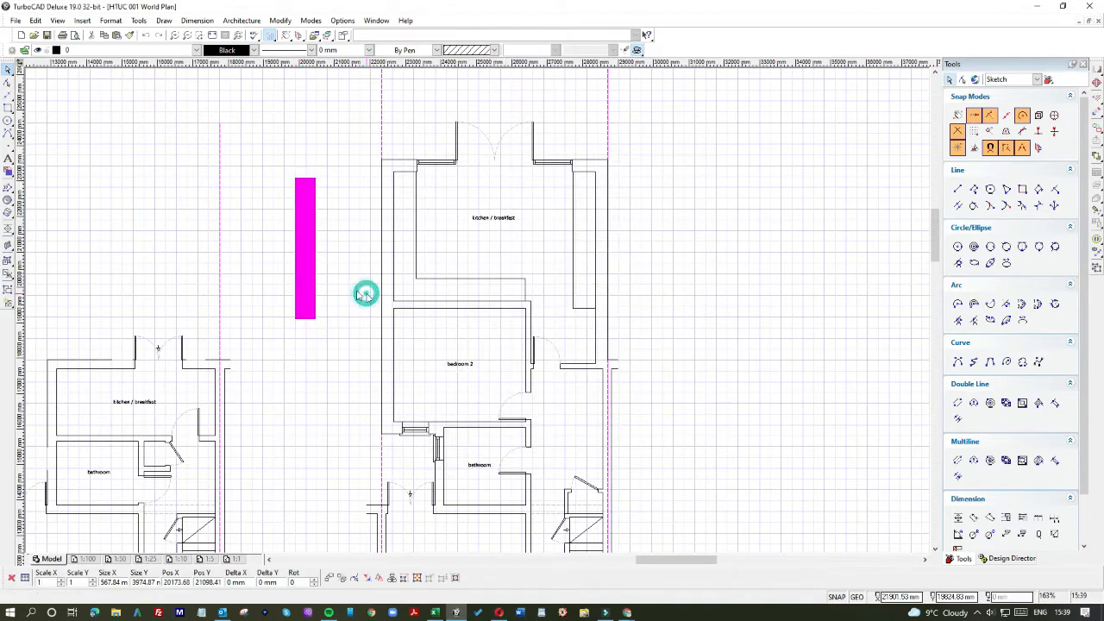
# Step: Set the rectangle's hatch scale to 500
pyautogui.click(310, 245)
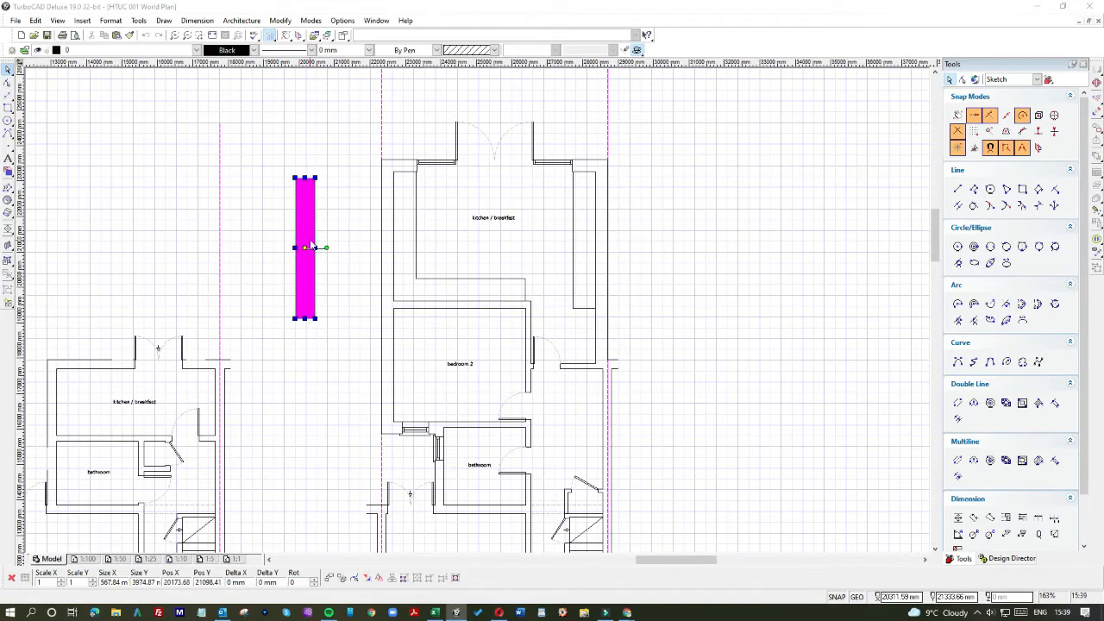
pyautogui.doubleClick(307, 245)
pyautogui.doubleClick(657, 238)
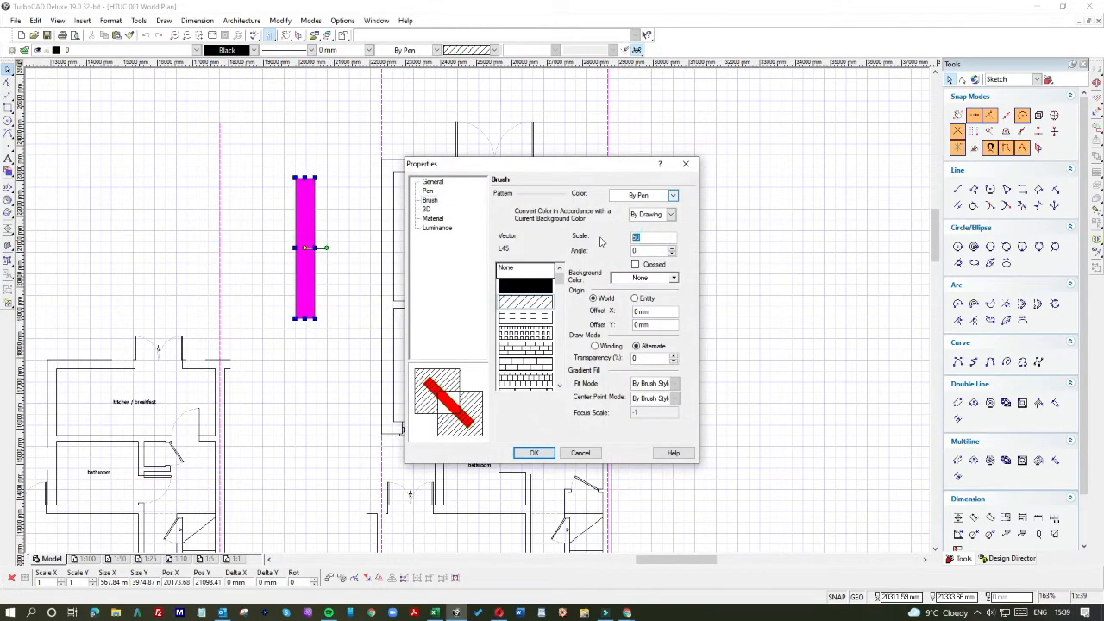
pyautogui.click(534, 453)
pyautogui.click(354, 268)
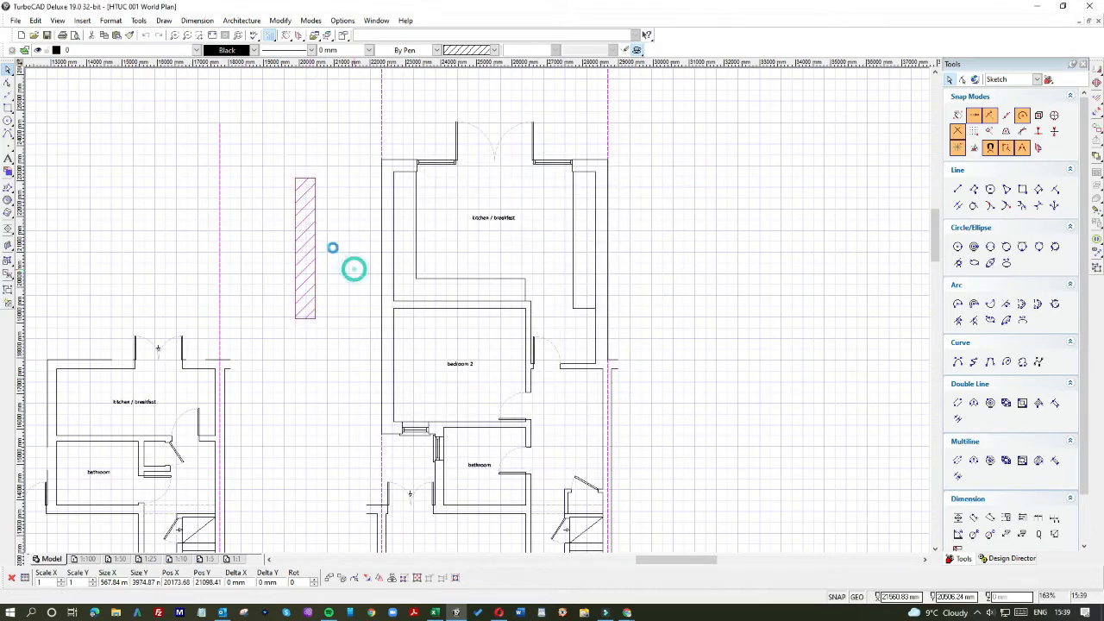
# Step: Set the hatch scale of the rectangle to 250
pyautogui.click(303, 202)
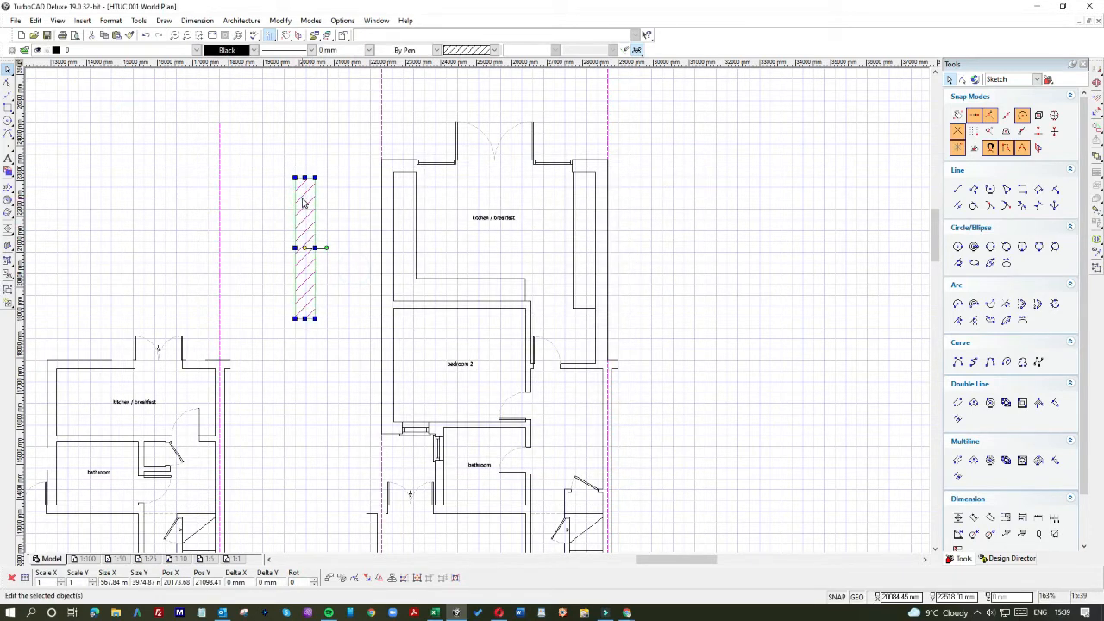
pyautogui.doubleClick(303, 202)
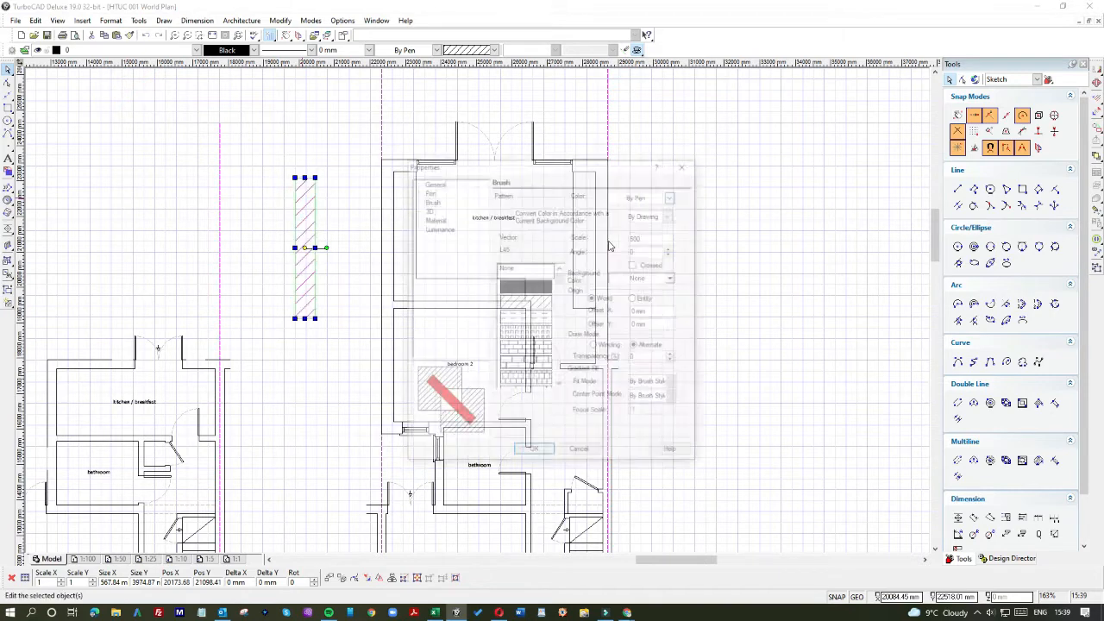
pyautogui.doubleClick(649, 237)
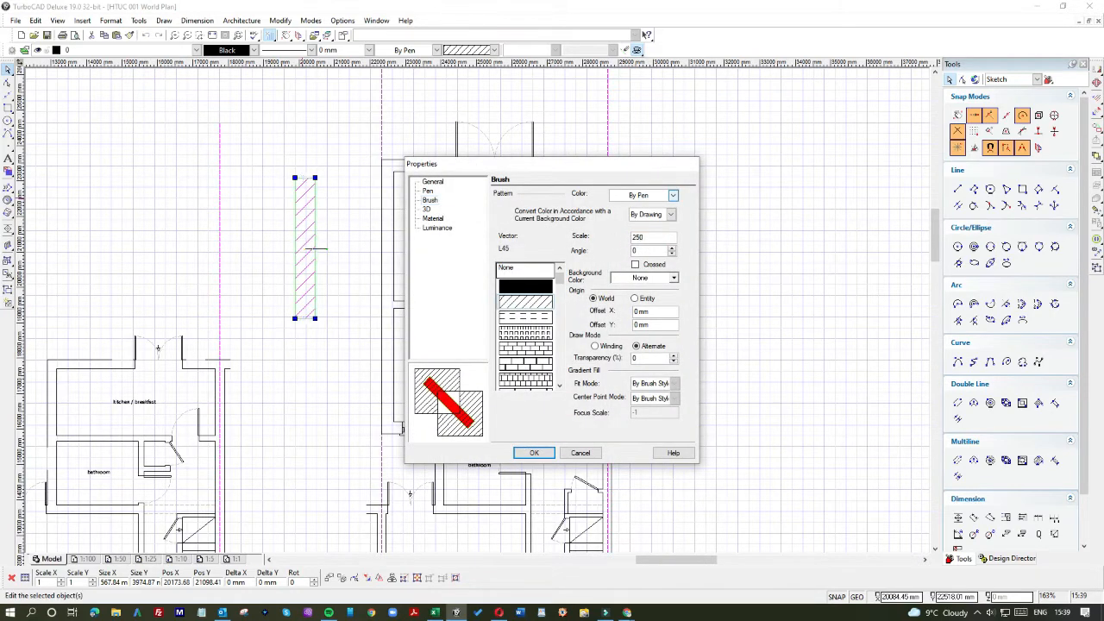
pyautogui.press('Return')
pyautogui.click(360, 222)
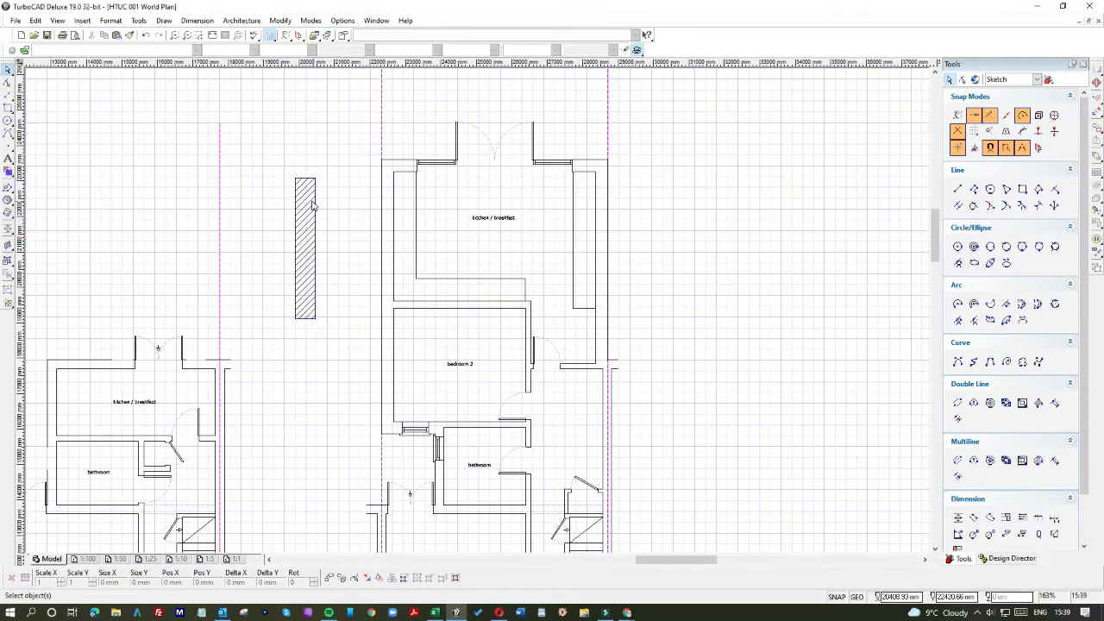
# Step: Change the hatched rectangle's line colour to light grey
pyautogui.click(313, 204)
pyautogui.click(240, 51)
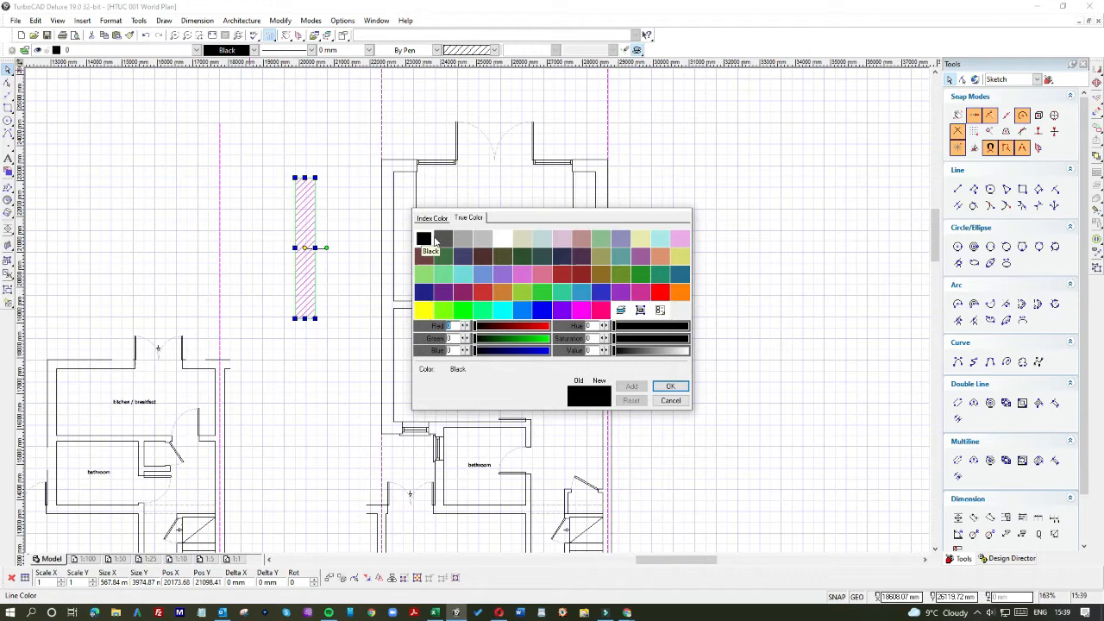
pyautogui.doubleClick(483, 238)
pyautogui.click(336, 197)
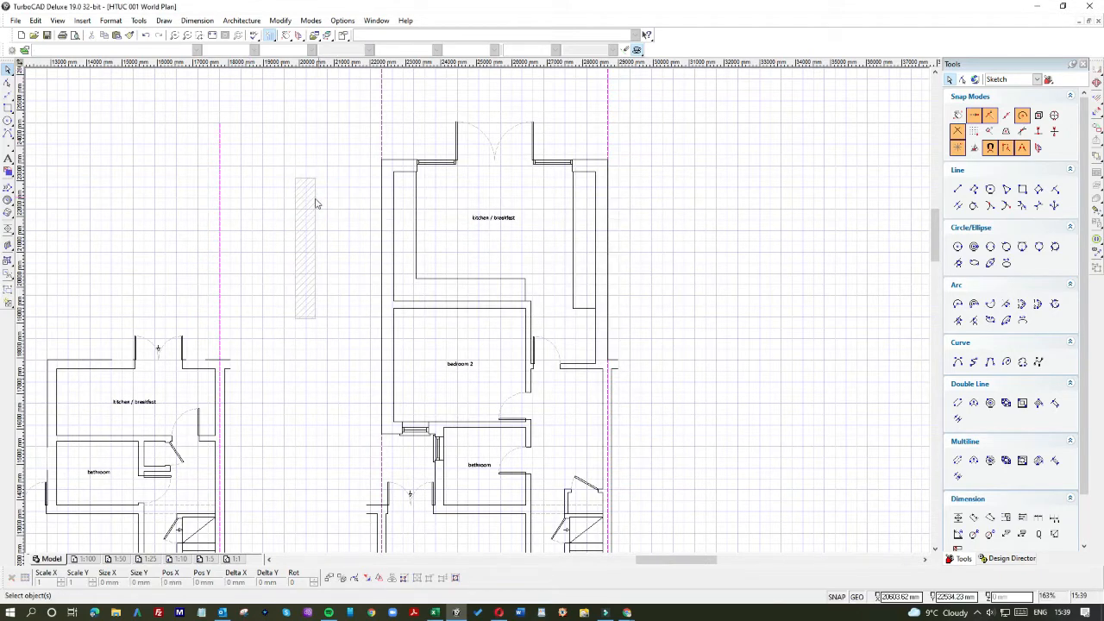
# Step: Remove the hatched rectangle's outline by assigning it the blank pen pattern
pyautogui.click(313, 198)
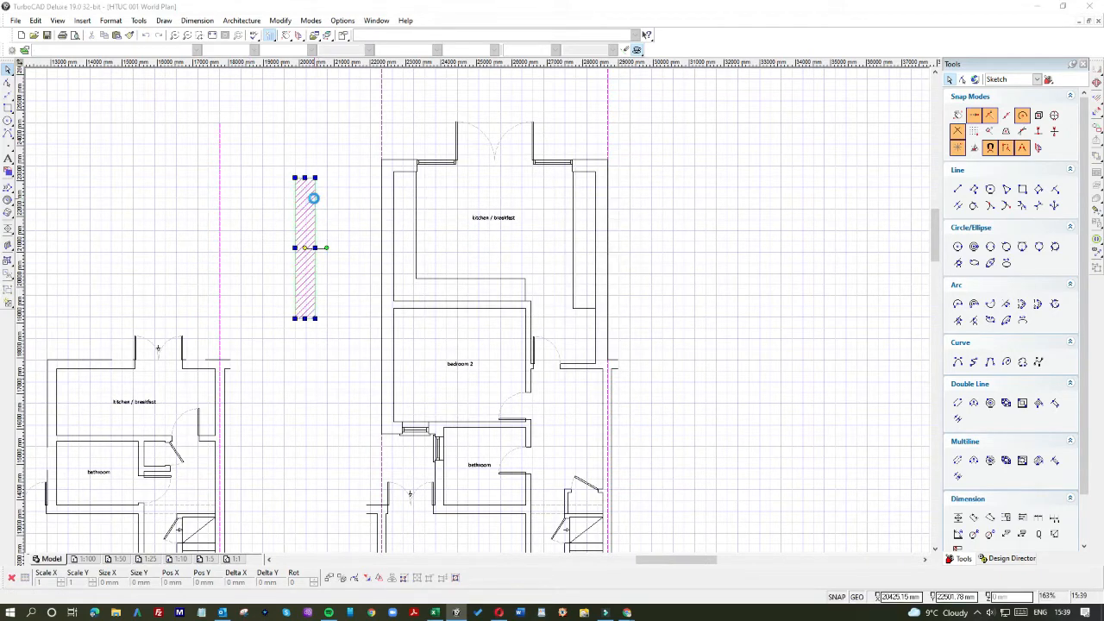
pyautogui.doubleClick(313, 198)
pyautogui.click(427, 191)
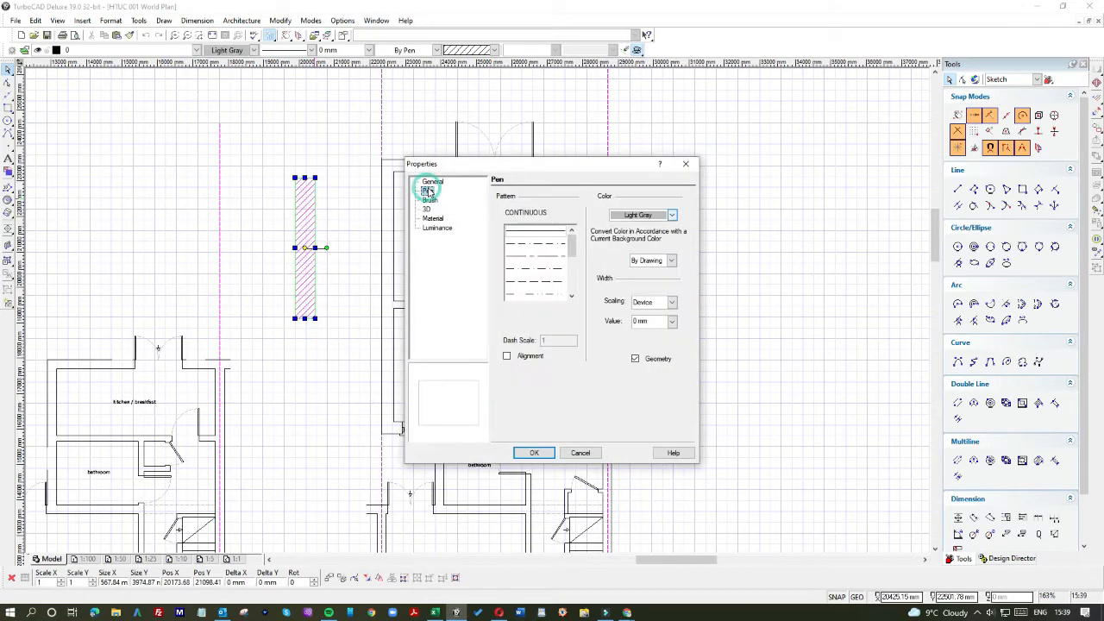
pyautogui.moveTo(574, 254); pyautogui.dragTo(574, 272)
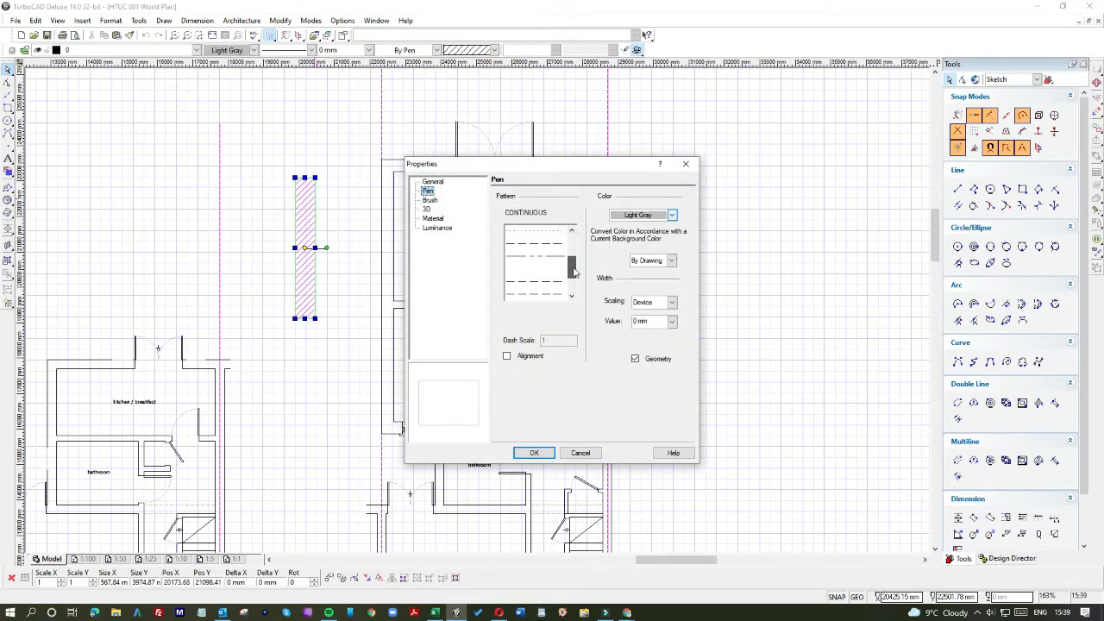
pyautogui.click(537, 268)
pyautogui.click(534, 453)
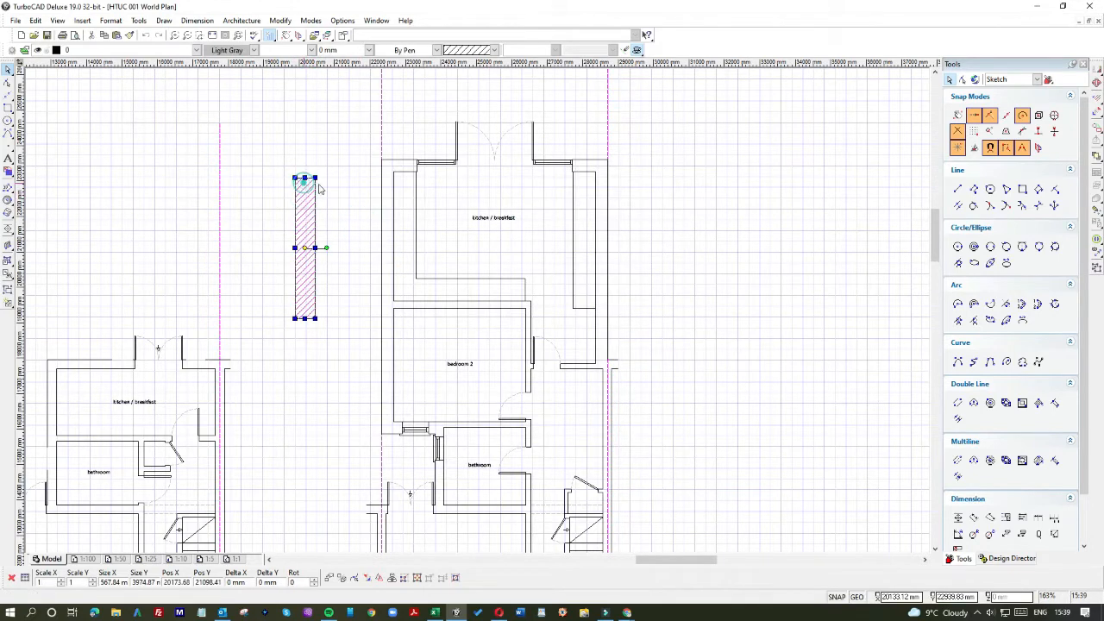
# Step: Move the hatched rectangle onto the proposed kitchen's left outer wall and narrow it to about 284 mm wide
pyautogui.moveTo(318, 185)
pyautogui.mouseDown()
pyautogui.moveTo(407, 180)
pyautogui.moveTo(396, 175)
pyautogui.mouseUp()
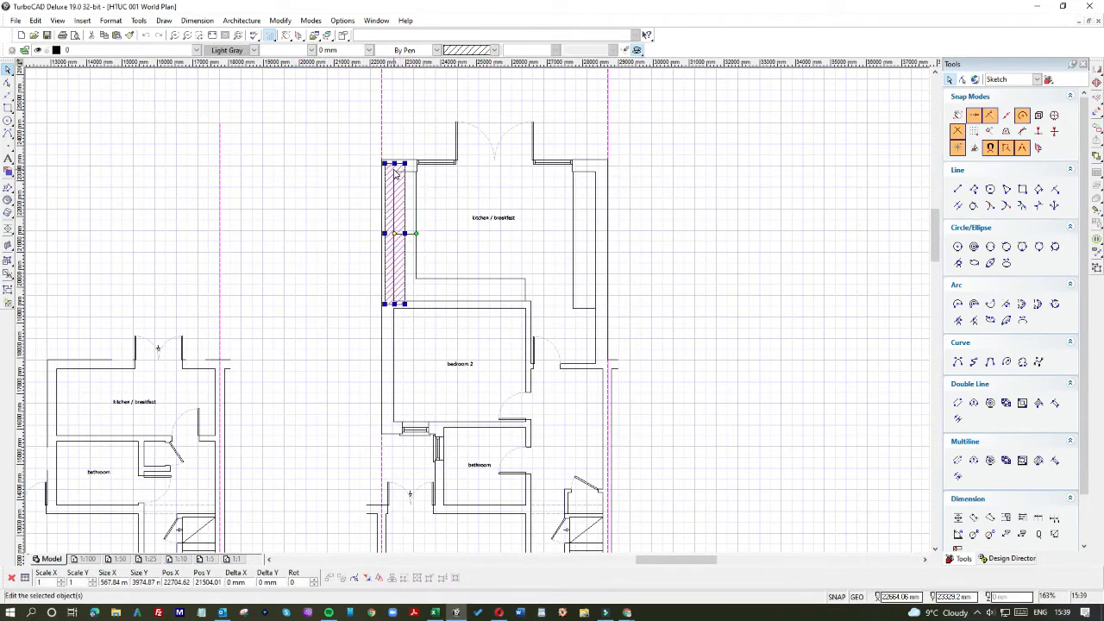
pyautogui.scroll(3, 395, 175)
pyautogui.scroll(-2, 487, 372)
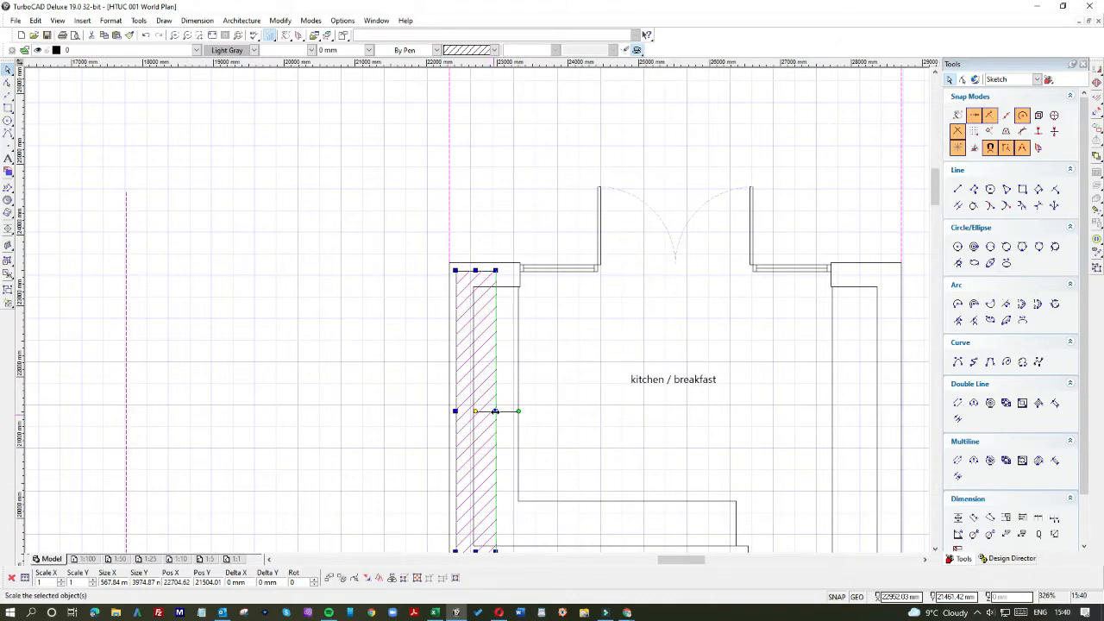
pyautogui.moveTo(494, 412); pyautogui.dragTo(474, 412)
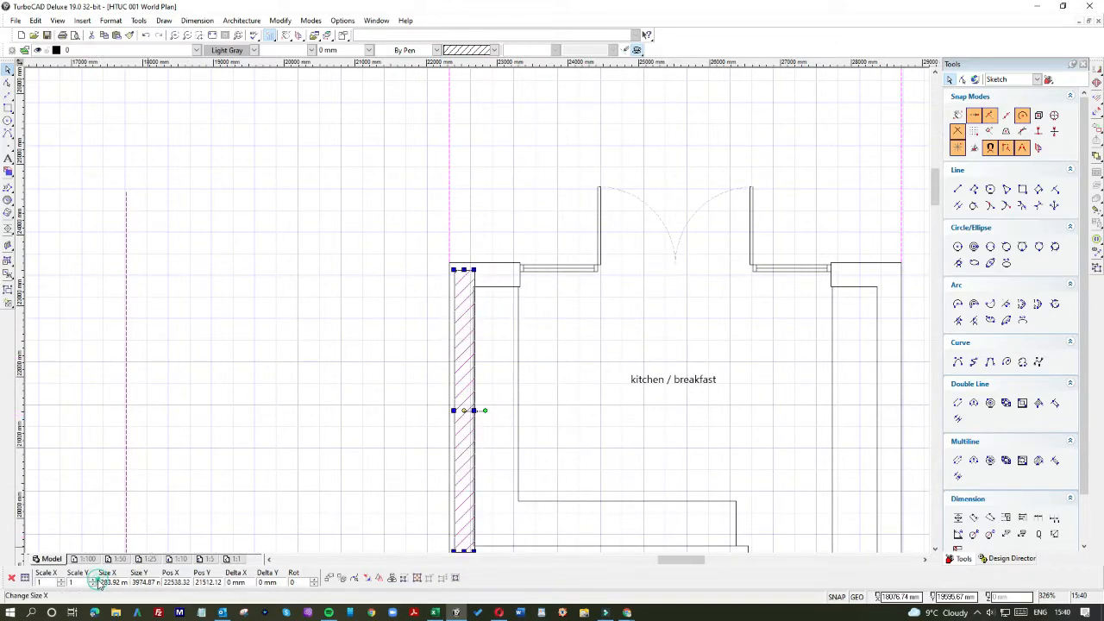
# Step: Align the hatch with the wall's upper outer corner and widen it to the inner wall face, about 336 mm wide
pyautogui.scroll(2, 458, 338)
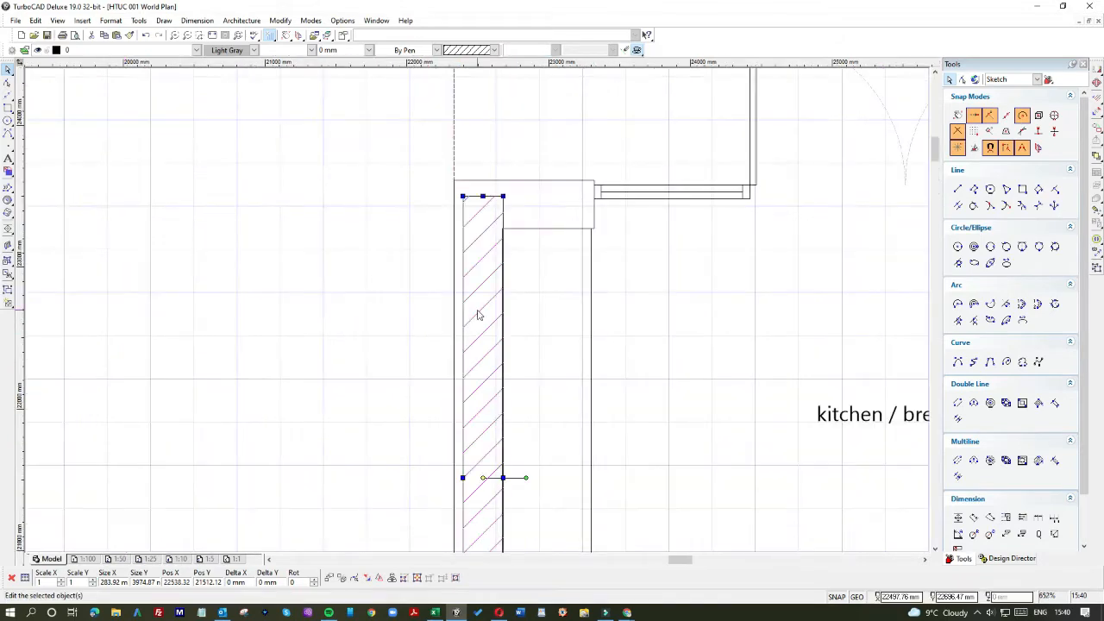
pyautogui.moveTo(486, 247)
pyautogui.mouseDown()
pyautogui.moveTo(476, 267)
pyautogui.moveTo(475, 231)
pyautogui.mouseUp()
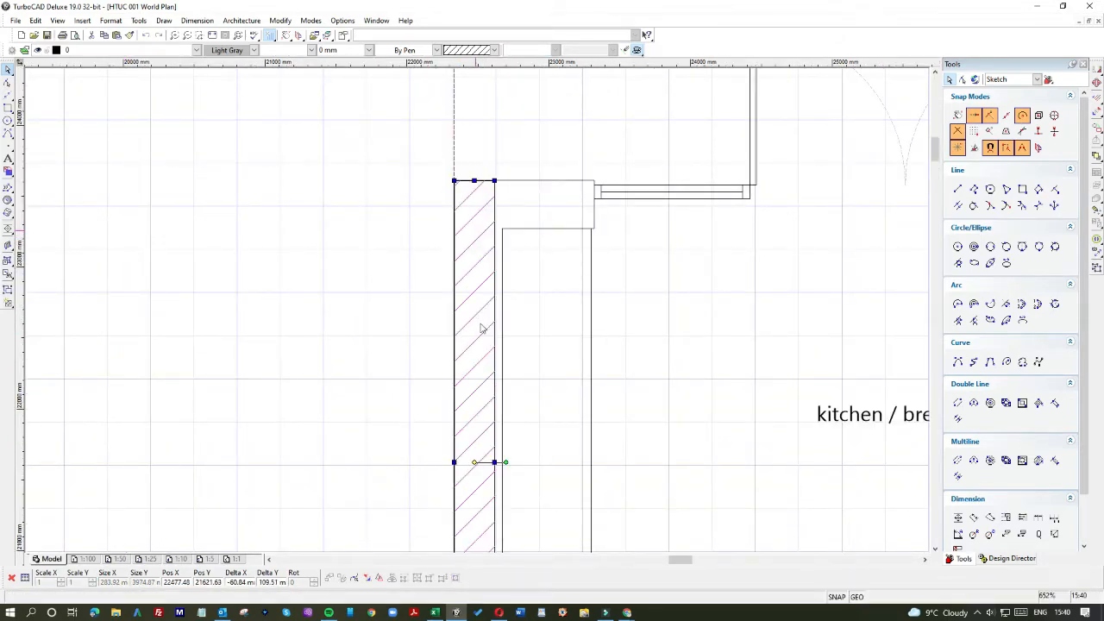
pyautogui.scroll(-1, 478, 316)
pyautogui.scroll(2, 479, 393)
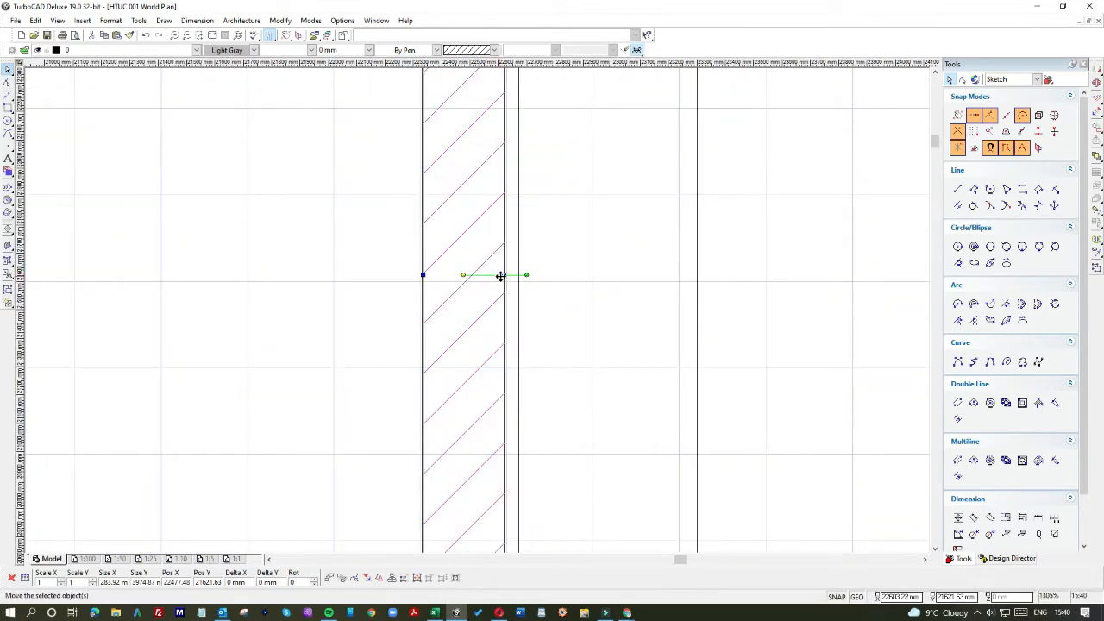
pyautogui.moveTo(503, 274); pyautogui.dragTo(517, 274)
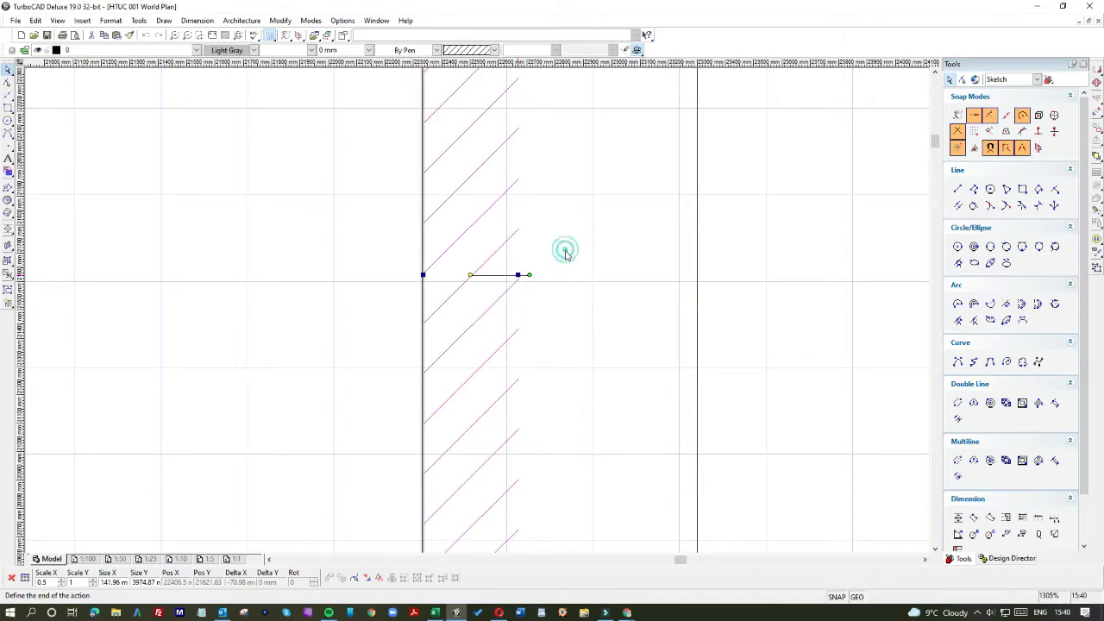
pyautogui.scroll(-3, 479, 316)
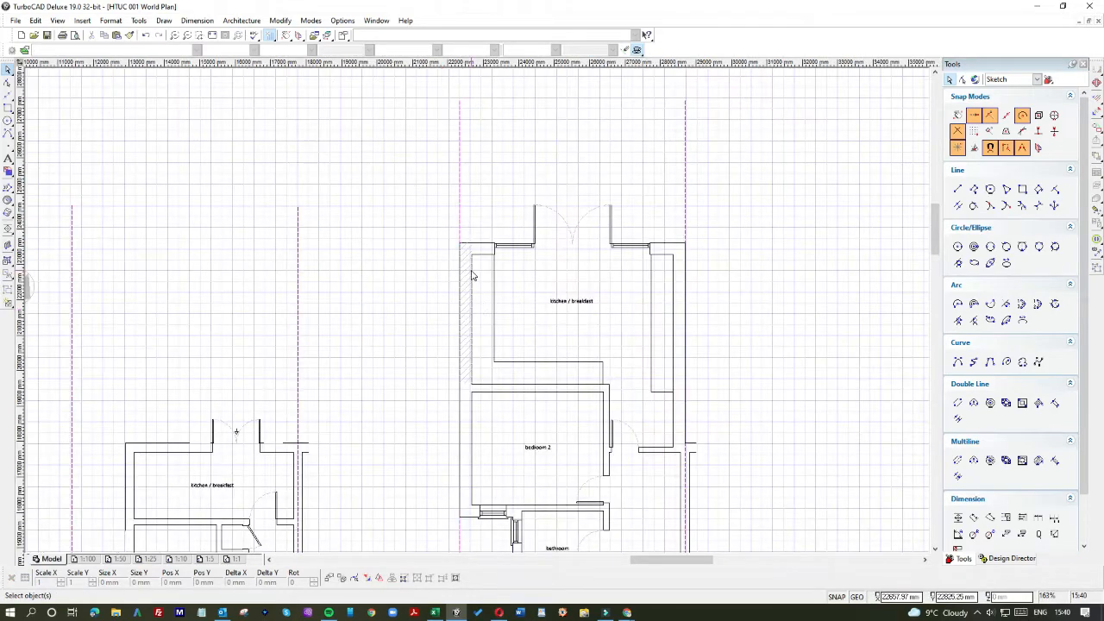
# Step: Duplicate the wall hatch, rotate the copy 90 degrees and place it along the kitchen's rear wall from the inner corner
pyautogui.scroll(3, 472, 276)
pyautogui.click(451, 279)
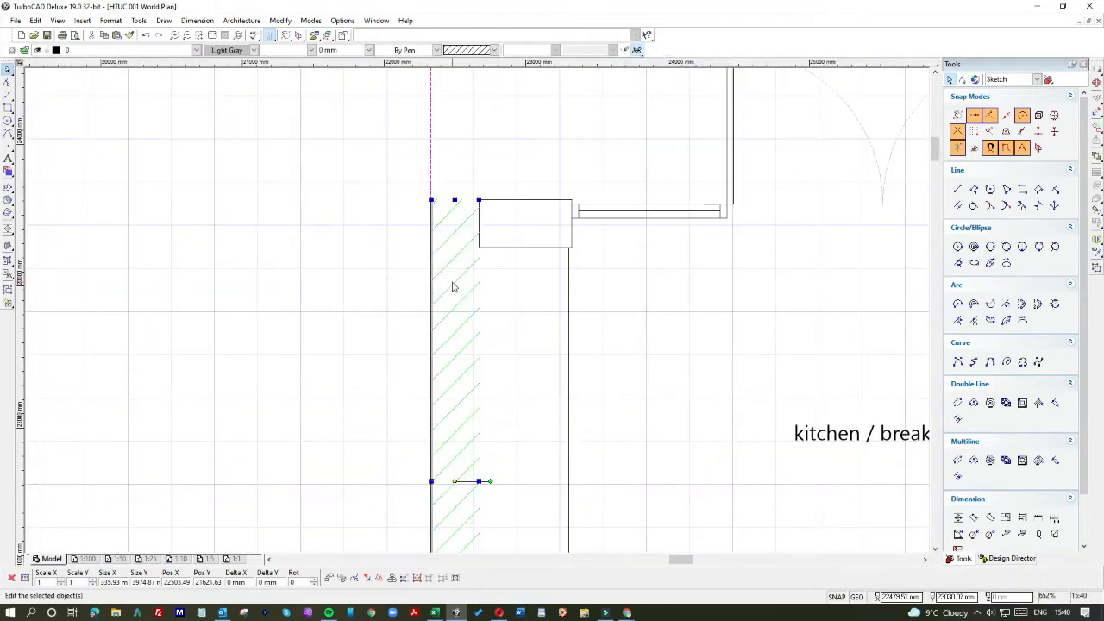
pyautogui.hotkey('ctrl', 'c')
pyautogui.click(326, 225)
pyautogui.hotkey('ctrl', 'v')
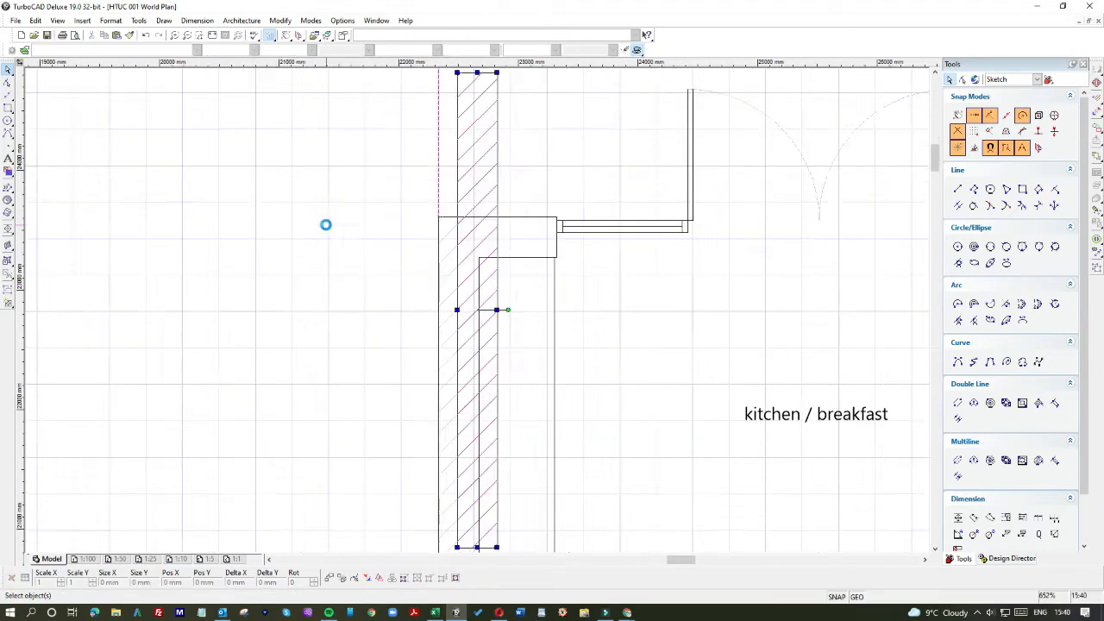
pyautogui.moveTo(503, 310)
pyautogui.mouseDown()
pyautogui.moveTo(488, 333)
pyautogui.moveTo(485, 323)
pyautogui.mouseUp()
pyautogui.moveTo(596, 305); pyautogui.dragTo(833, 244)
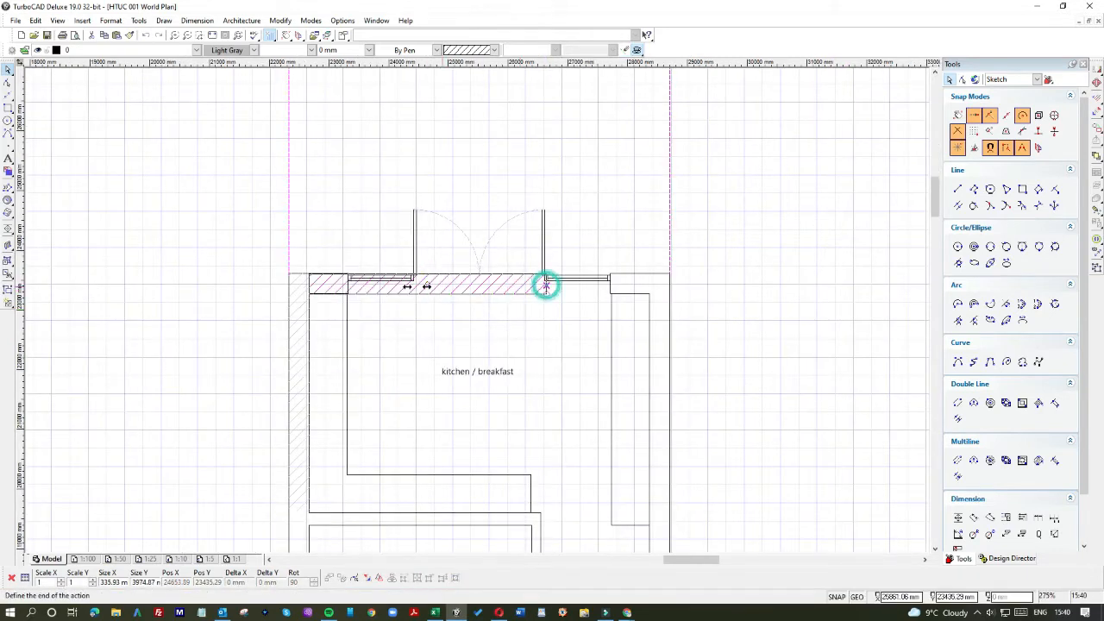
# Step: Shorten the rear wall hatch to end at the window opening, about 655 mm long
pyautogui.moveTo(545, 284); pyautogui.dragTo(348, 292)
pyautogui.click(362, 306)
pyautogui.scroll(2, 298, 306)
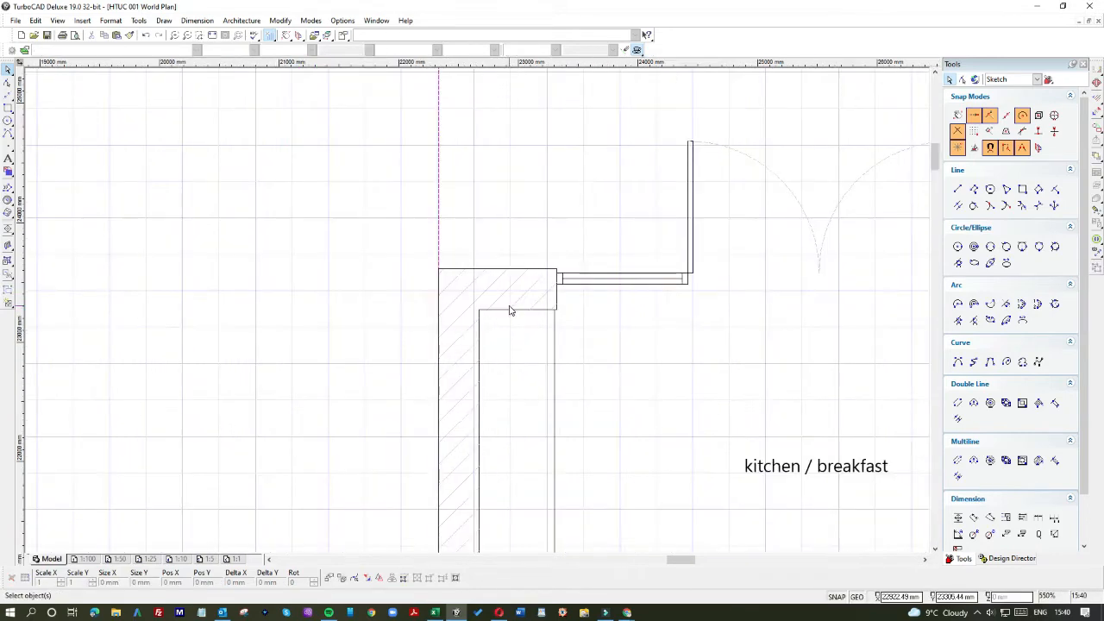
pyautogui.scroll(2, 511, 303)
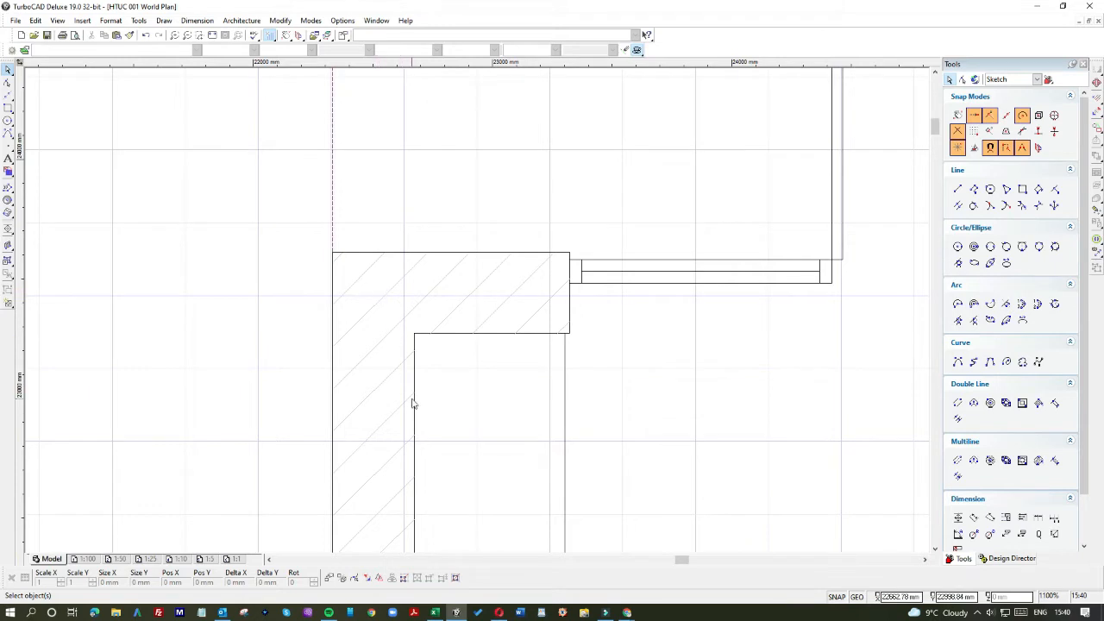
pyautogui.scroll(-2, 413, 403)
pyautogui.scroll(-2, 483, 355)
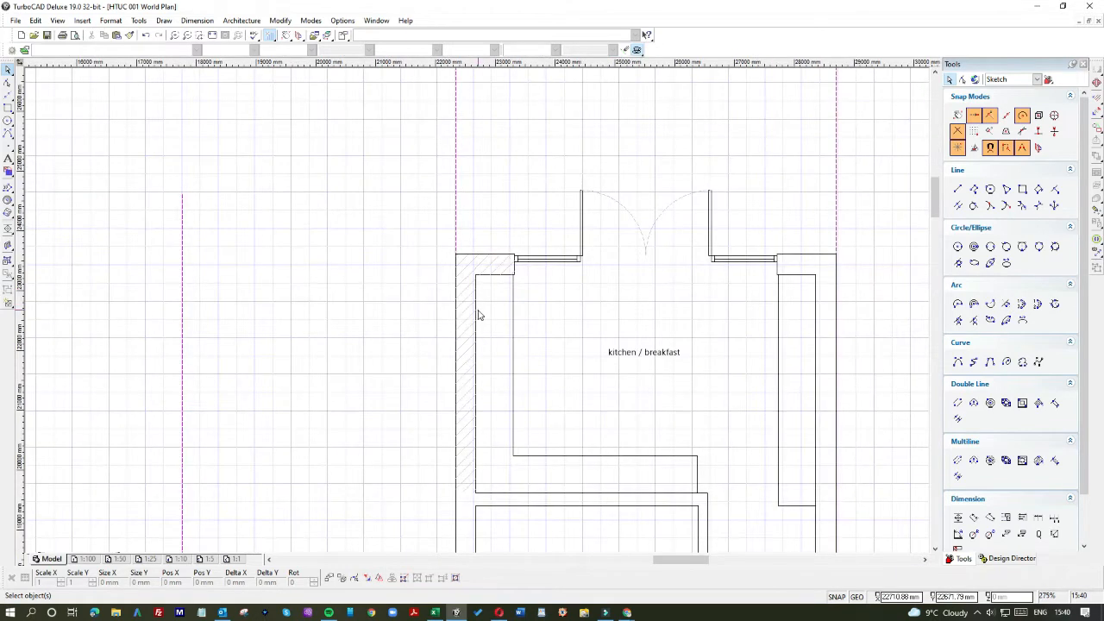
# Step: Extend the left wall hatch down past bedroom 2 to the inner face of that room's lower wall
pyautogui.click(491, 268)
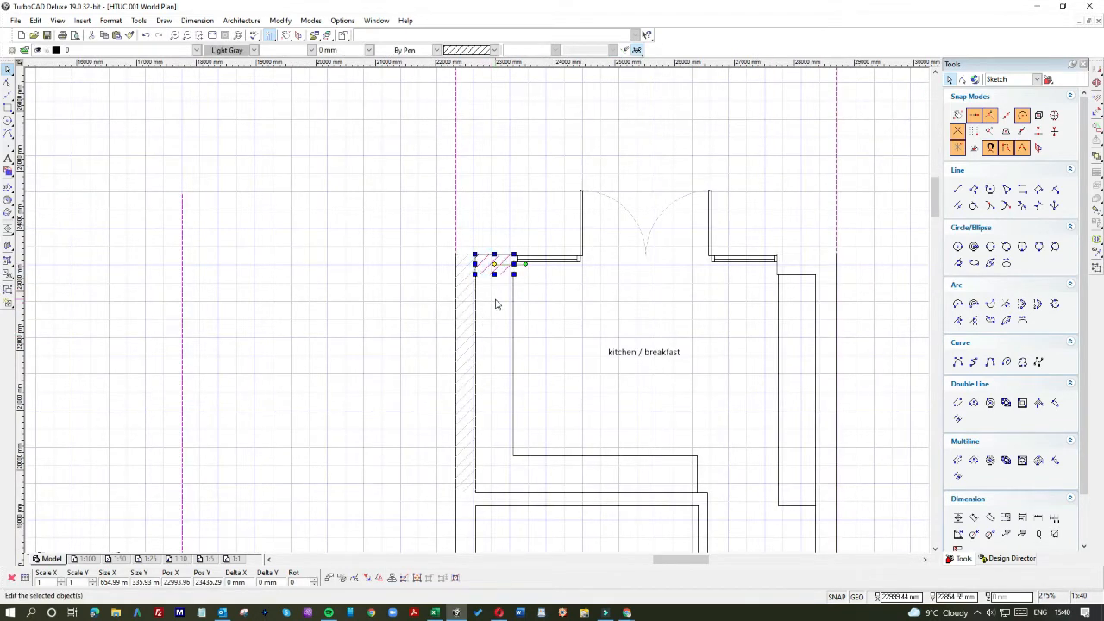
pyautogui.click(465, 349)
pyautogui.scroll(2, 475, 313)
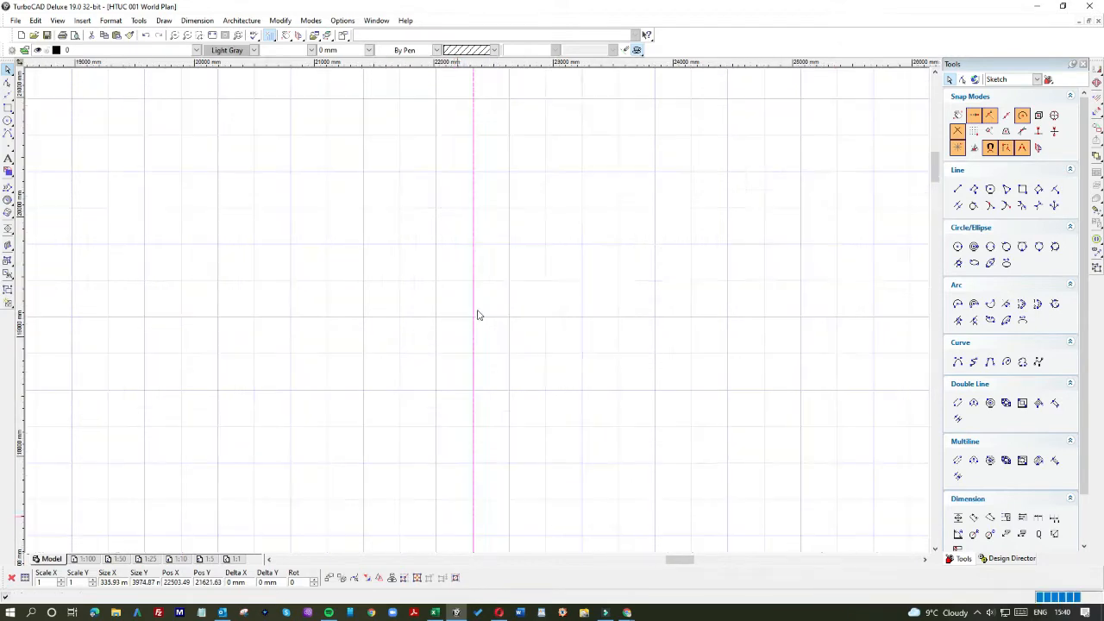
pyautogui.moveTo(492, 260); pyautogui.dragTo(492, 532)
pyautogui.scroll(-4, 479, 300)
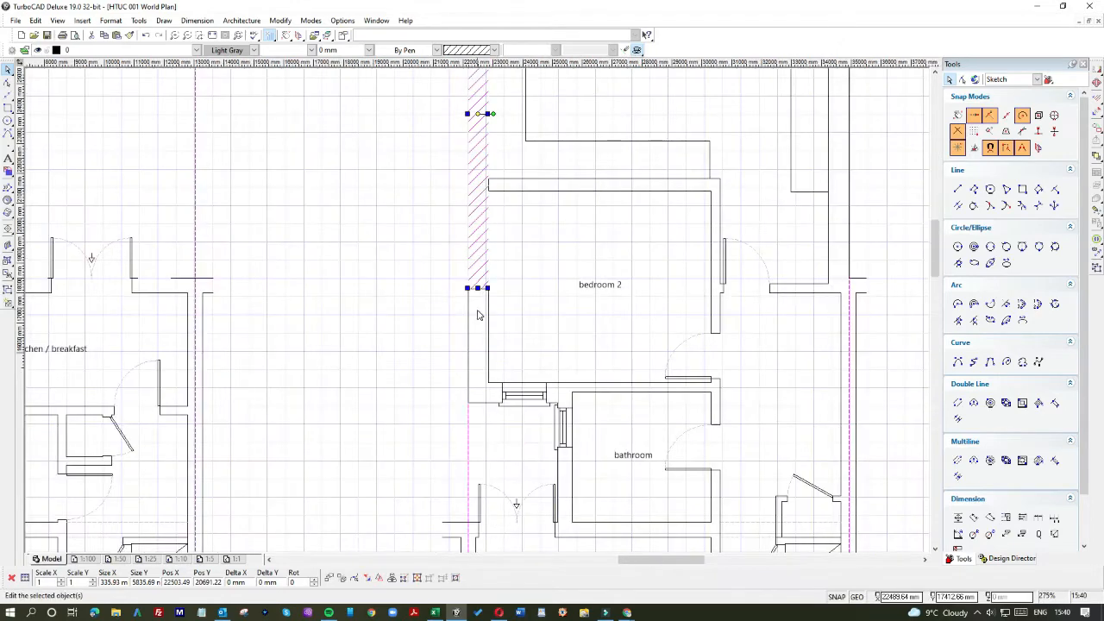
pyautogui.scroll(2, 479, 316)
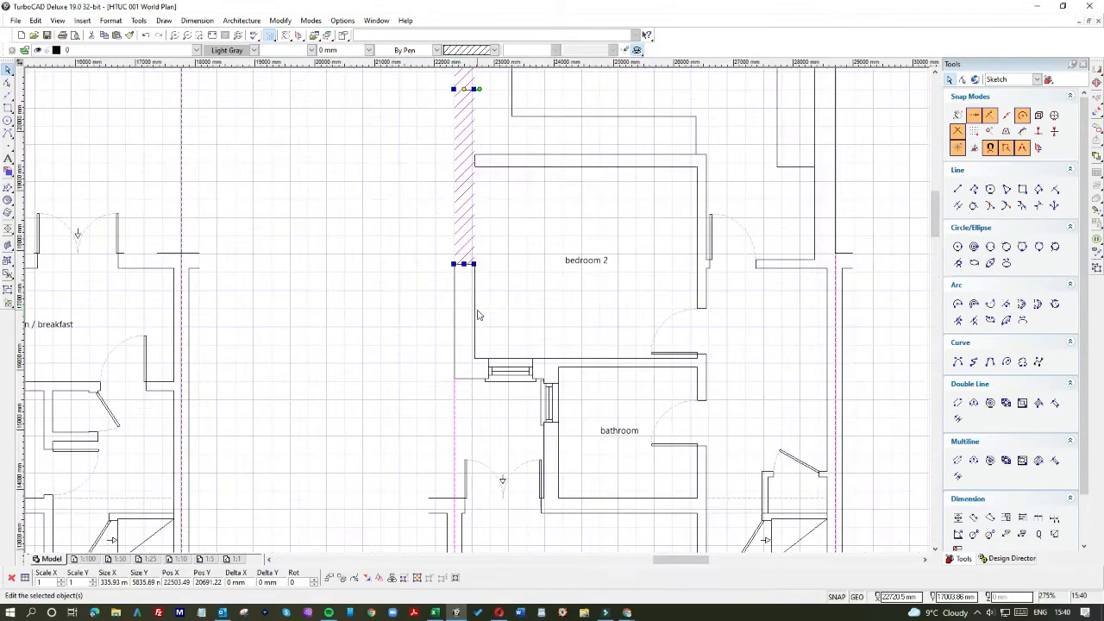
pyautogui.moveTo(464, 265); pyautogui.dragTo(468, 359)
pyautogui.scroll(2, 525, 308)
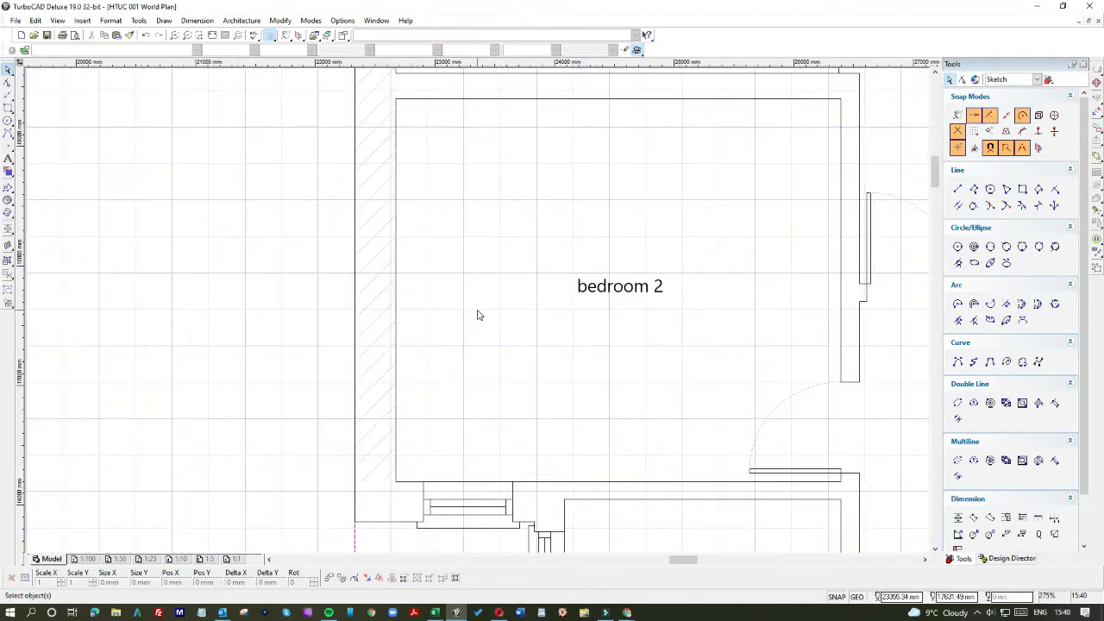
# Step: Copy the short hatch beside the kitchen's rear window
pyautogui.scroll(-4, 472, 233)
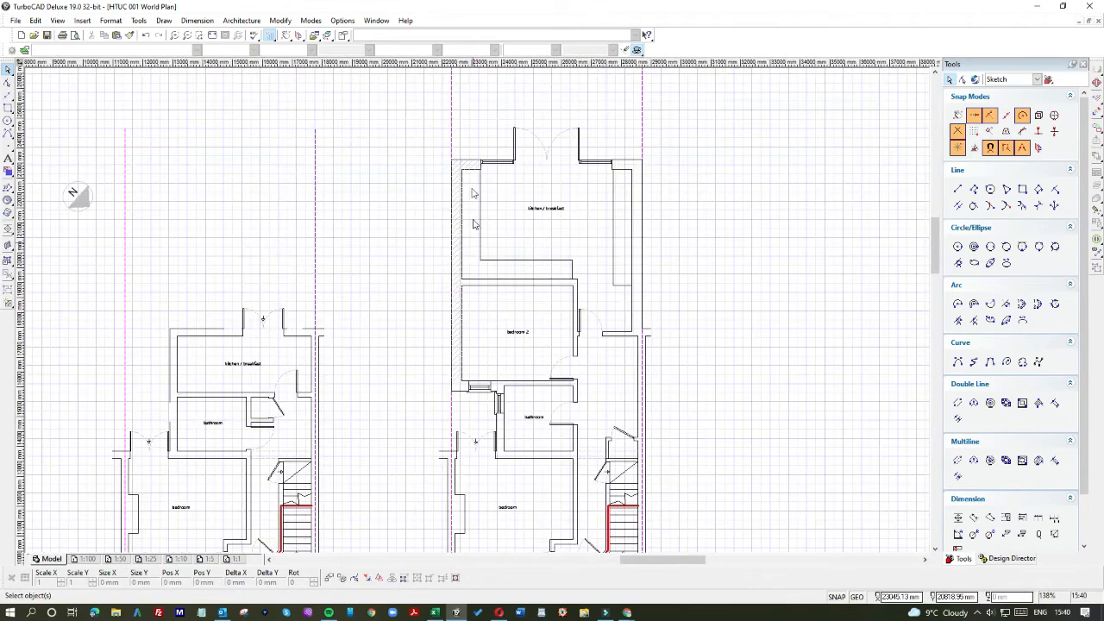
pyautogui.rightClick(473, 164)
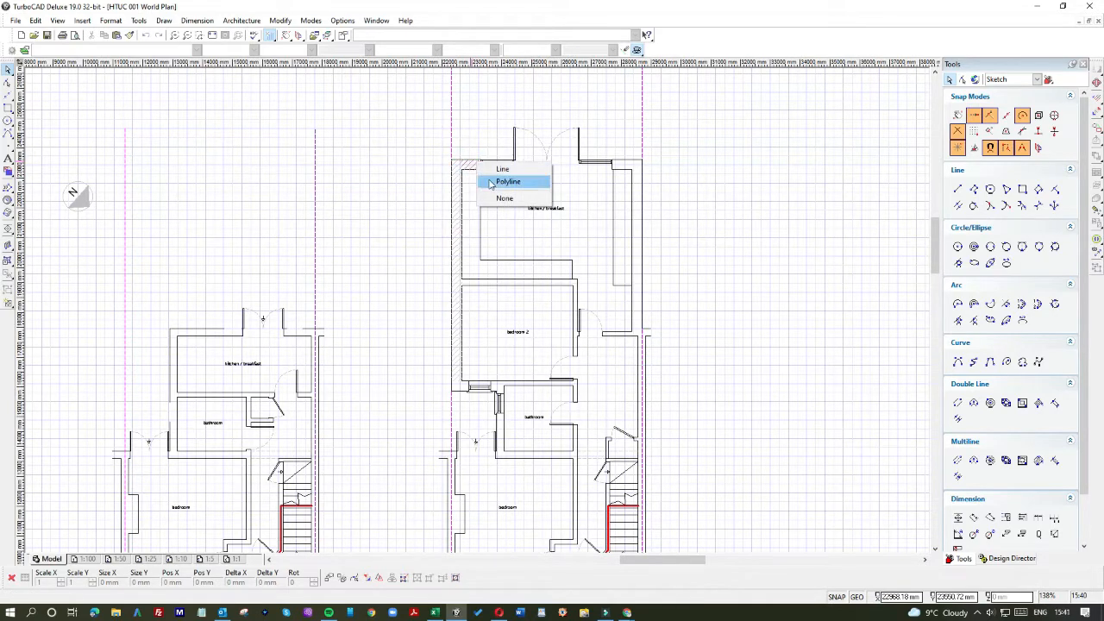
pyautogui.click(491, 182)
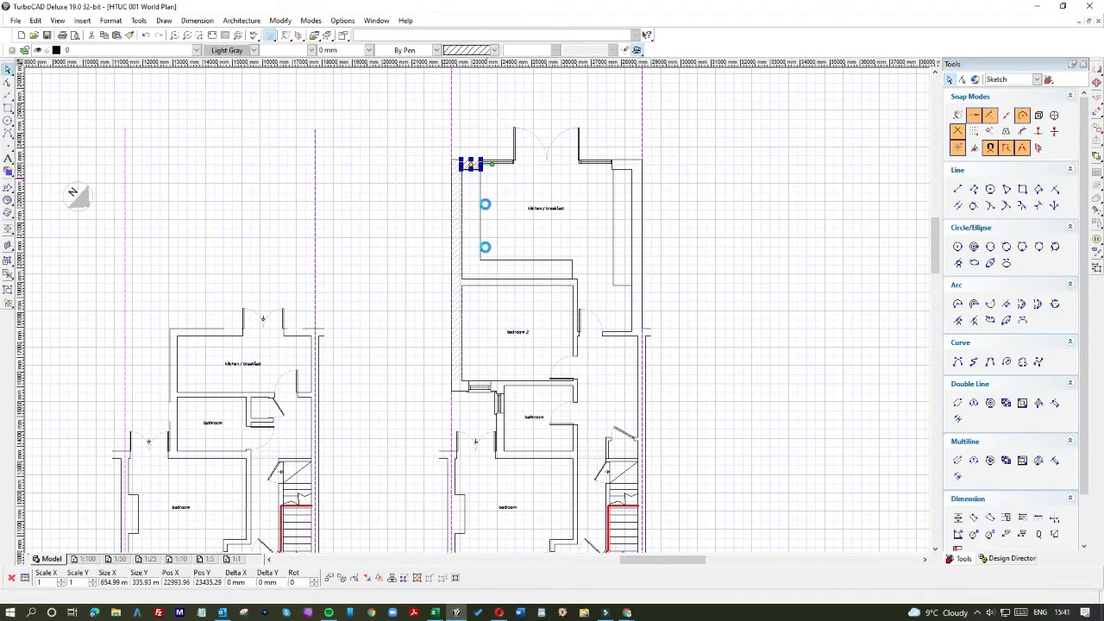
pyautogui.rightClick(449, 389)
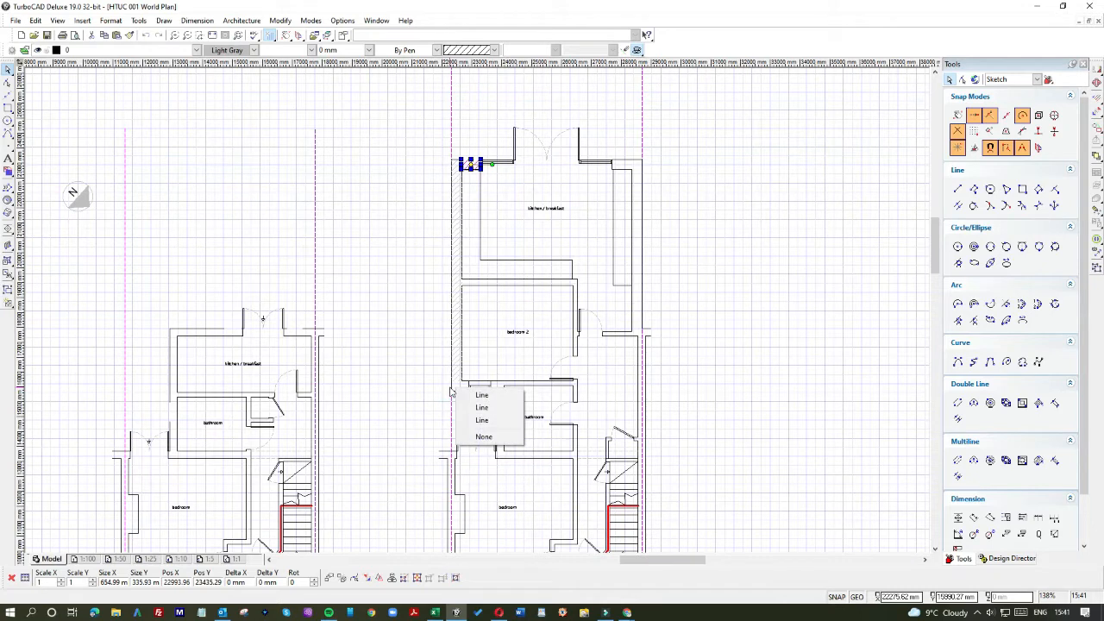
pyautogui.click(447, 385)
pyautogui.click(416, 369)
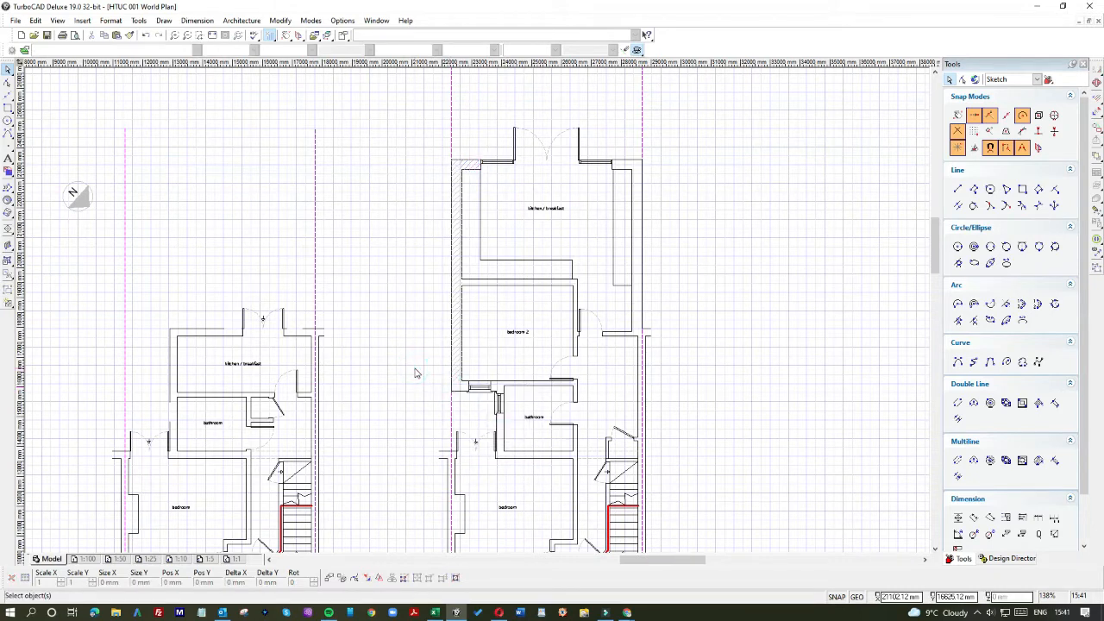
# Step: Paste the short hatch into bedroom 2's lower-left wall corner and shorten it to the edge of the window opening
pyautogui.hotkey('ctrl', 'v')
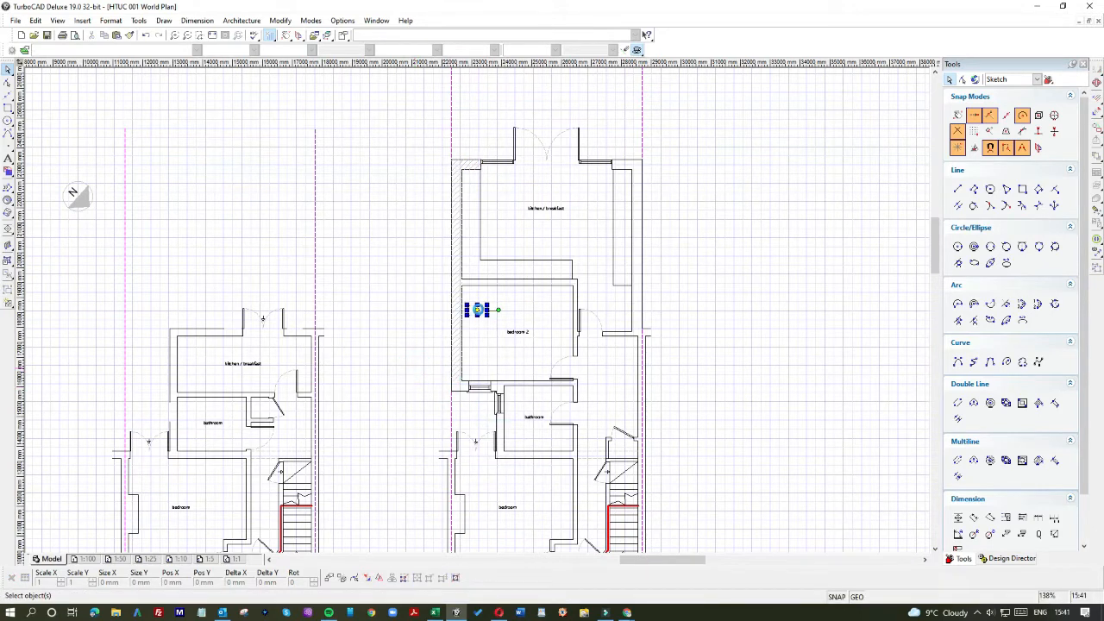
pyautogui.click(477, 310)
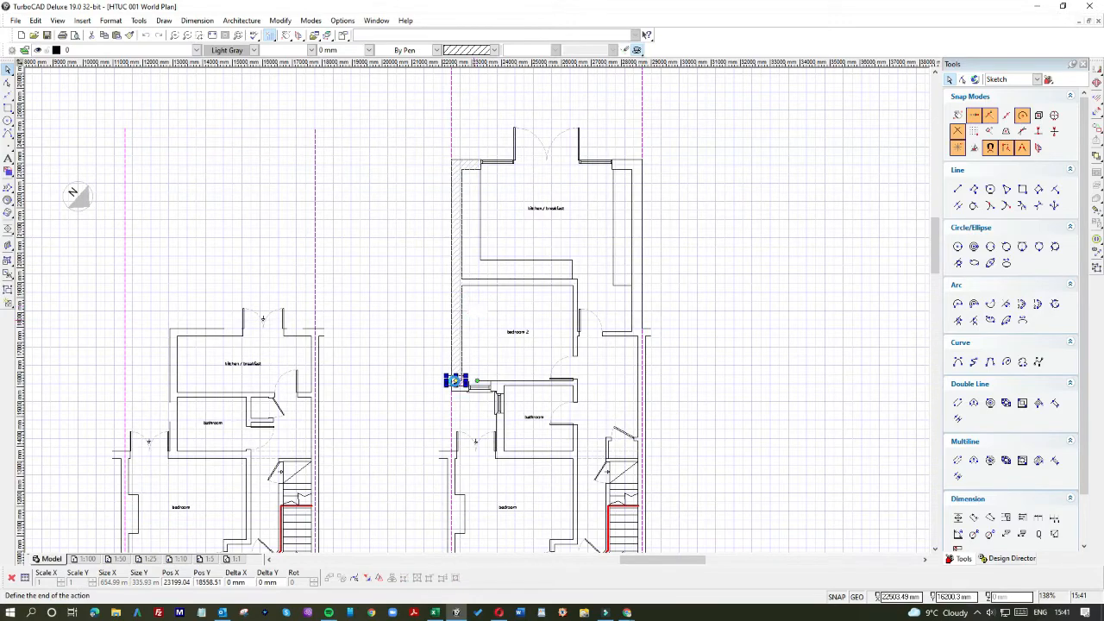
pyautogui.scroll(5, 455, 380)
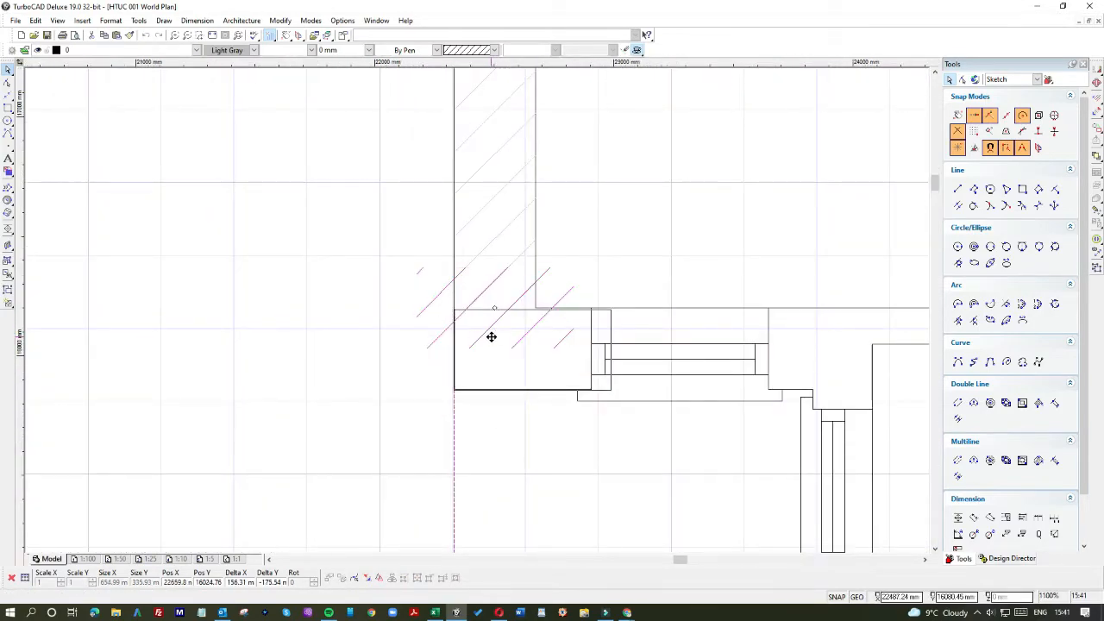
pyautogui.click(490, 336)
pyautogui.click(608, 351)
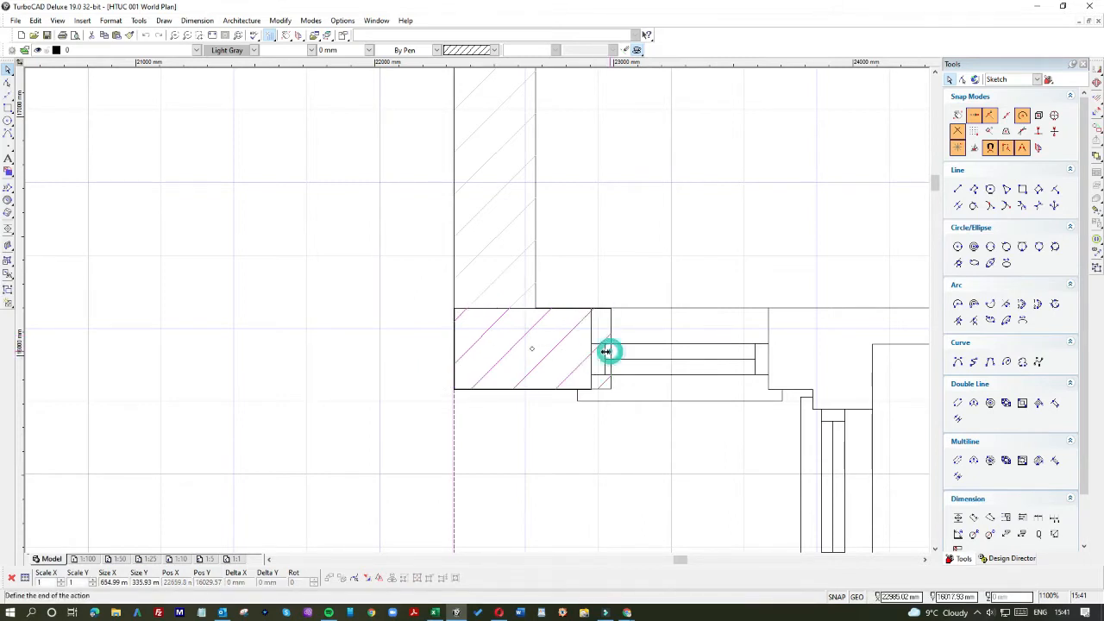
pyautogui.click(612, 240)
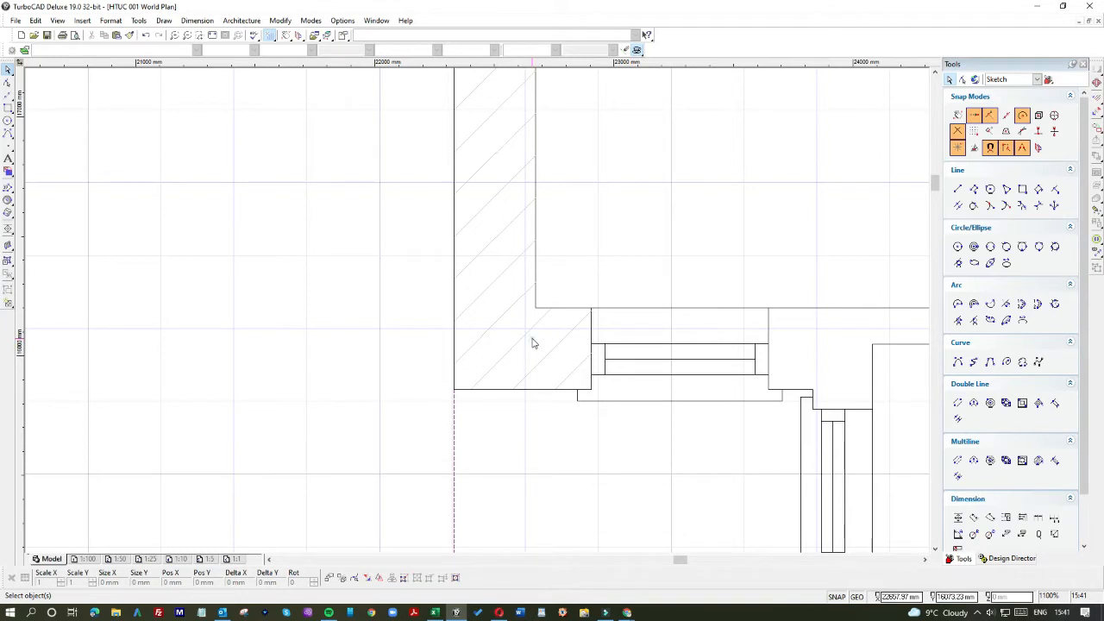
# Step: Paste the short hatch into the wall pier on the bathroom side of bedroom 2's window and shorten it to the pier's width
pyautogui.click(532, 339)
pyautogui.click(611, 252)
pyautogui.scroll(-1, 733, 342)
pyautogui.scroll(1, 479, 311)
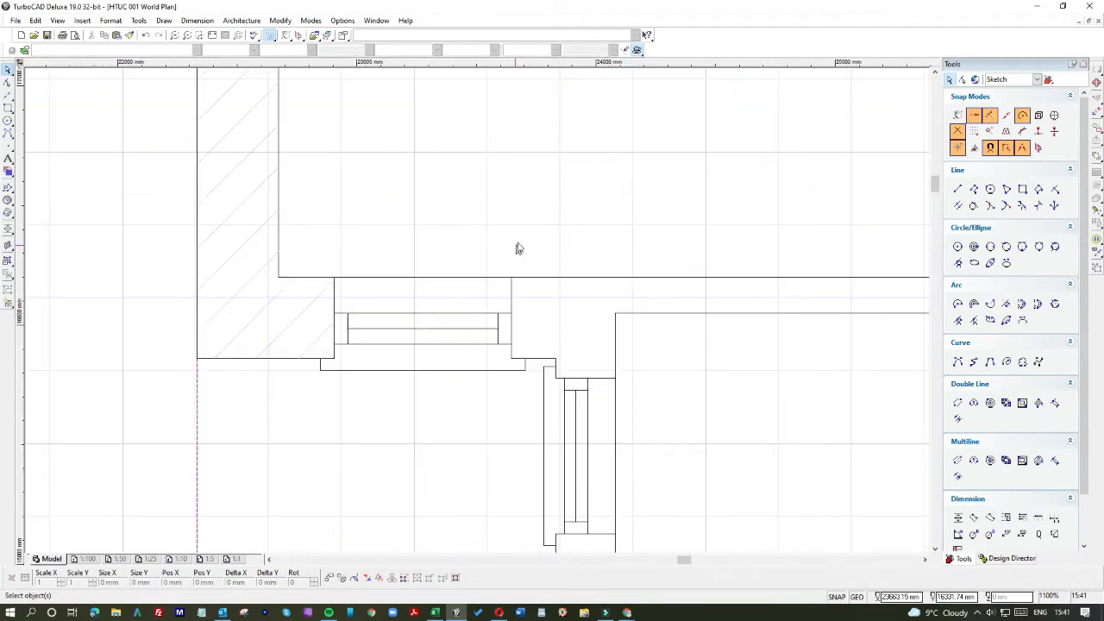
pyautogui.hotkey('ctrl', 'v')
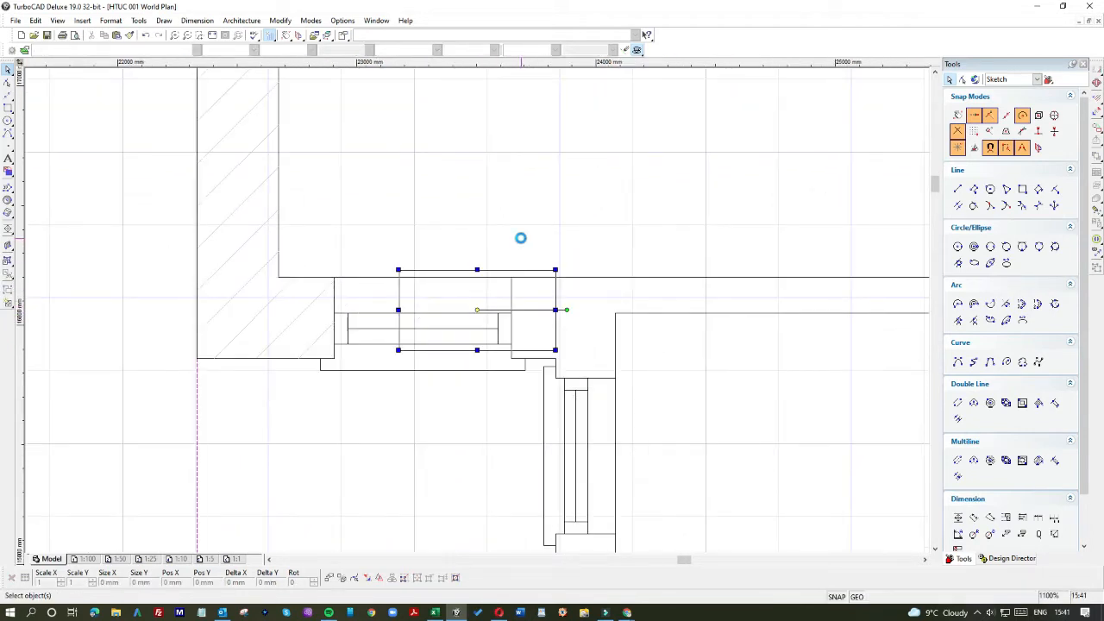
pyautogui.moveTo(443, 294)
pyautogui.mouseDown()
pyautogui.moveTo(569, 303)
pyautogui.moveTo(553, 298)
pyautogui.mouseUp()
pyautogui.moveTo(669, 317); pyautogui.dragTo(560, 317)
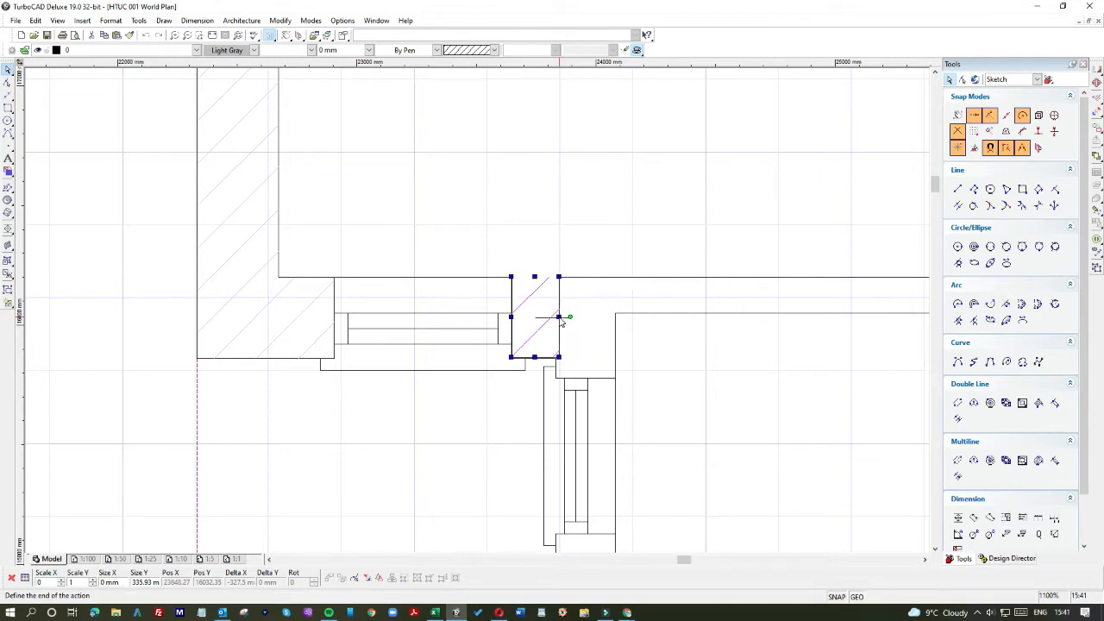
pyautogui.click(540, 211)
# Step: Paste the short hatch into the kitchen's rear wall section between the right-hand window and the right side wall
pyautogui.scroll(-2, 543, 236)
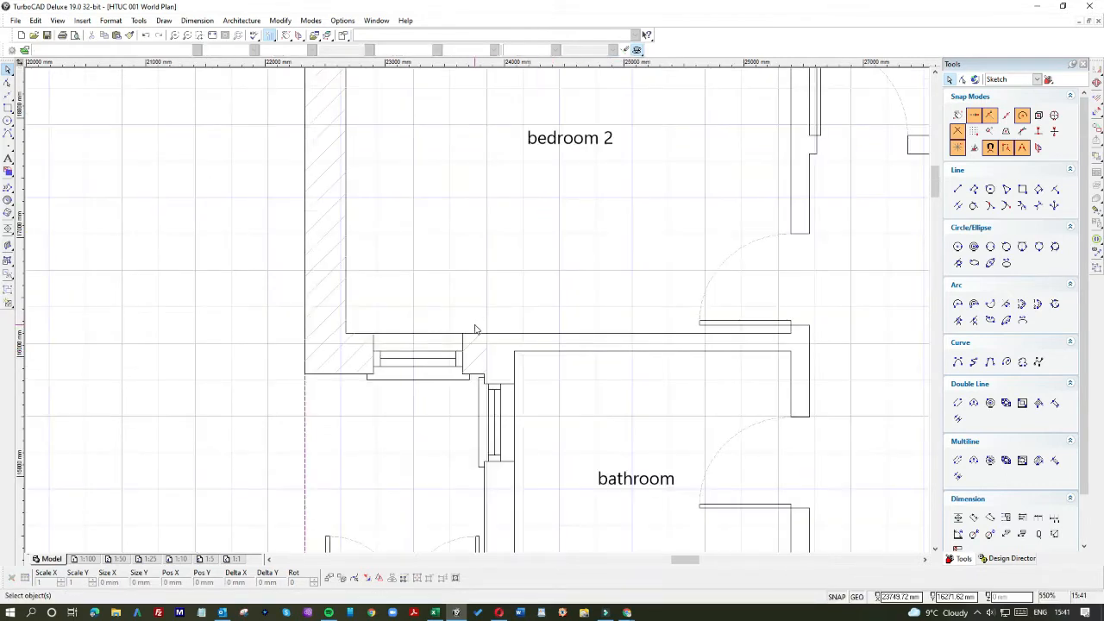
pyautogui.scroll(-2, 475, 330)
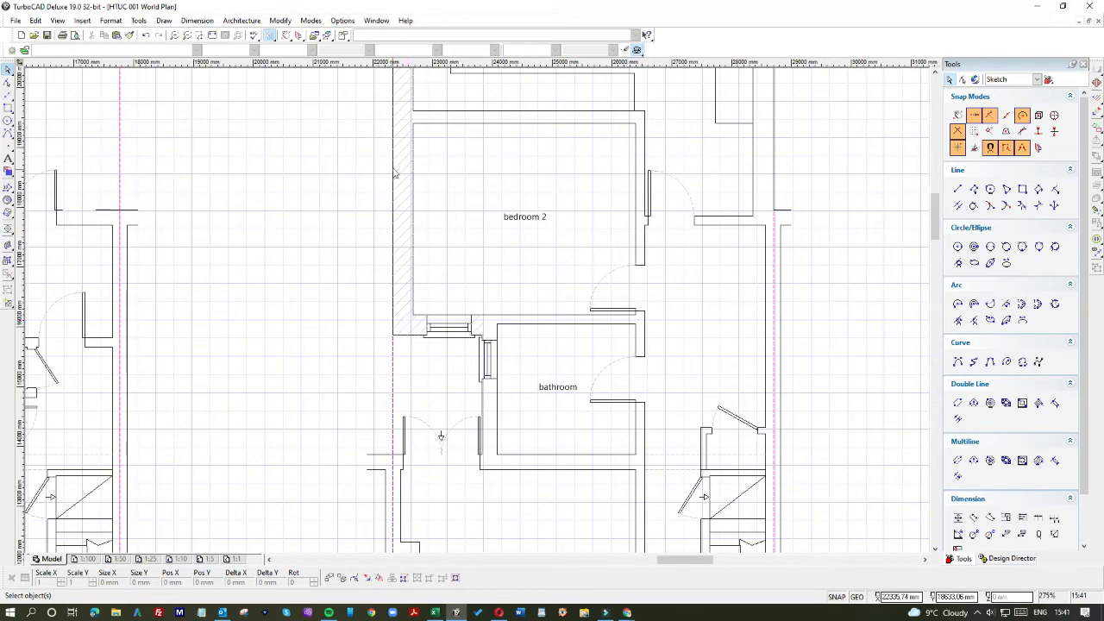
pyautogui.scroll(2, 410, 218)
pyautogui.scroll(-2, 480, 288)
pyautogui.scroll(-2, 488, 267)
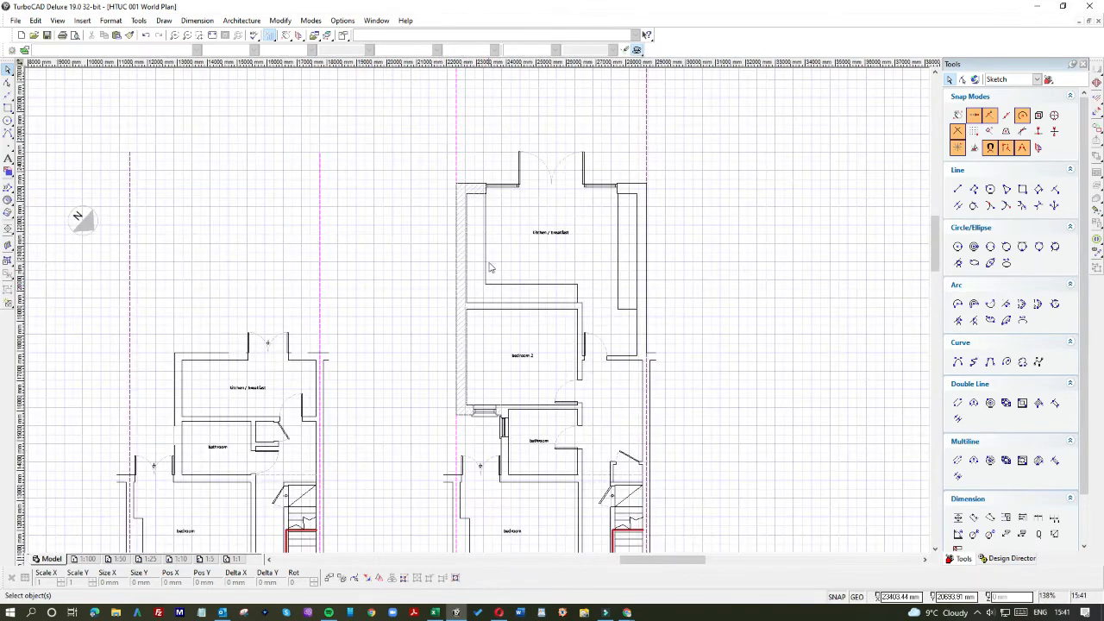
pyautogui.scroll(4, 627, 201)
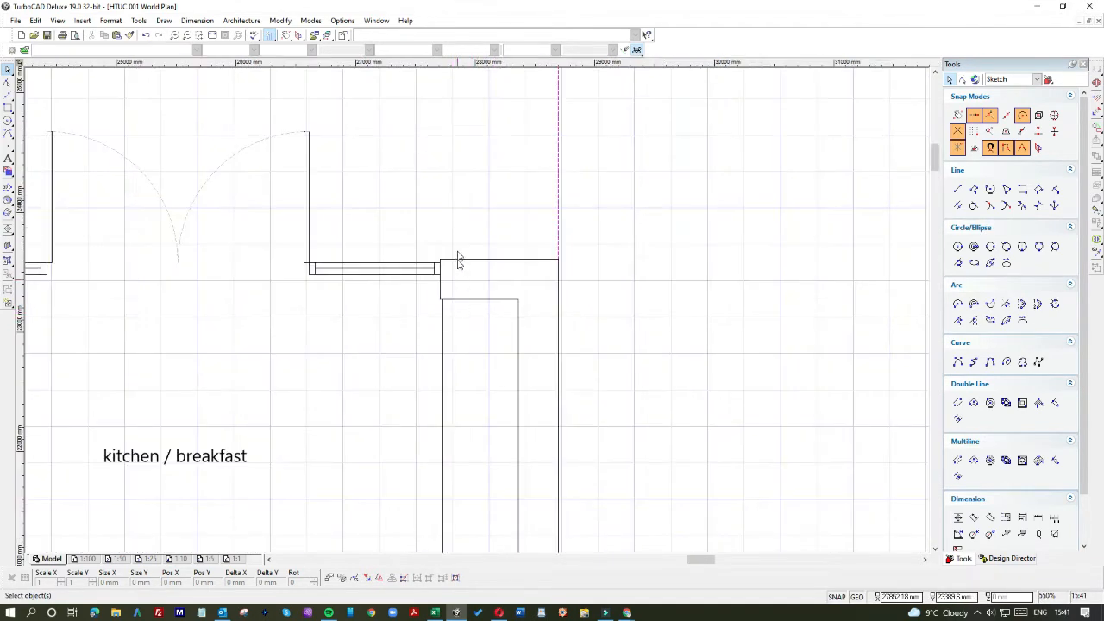
pyautogui.hotkey('ctrl', 'v')
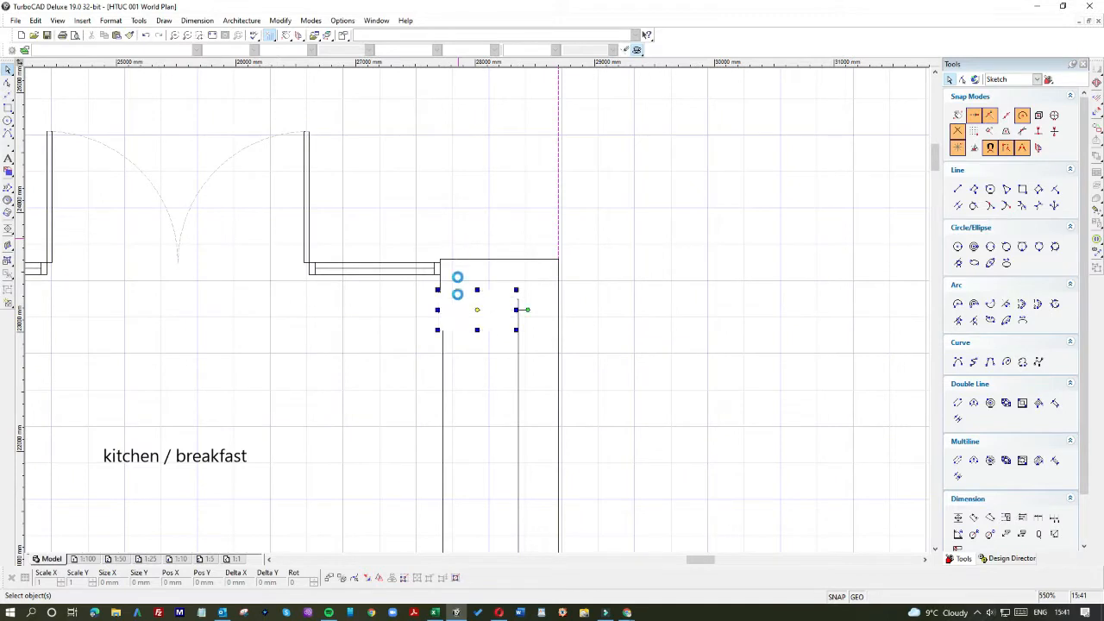
pyautogui.click(458, 312)
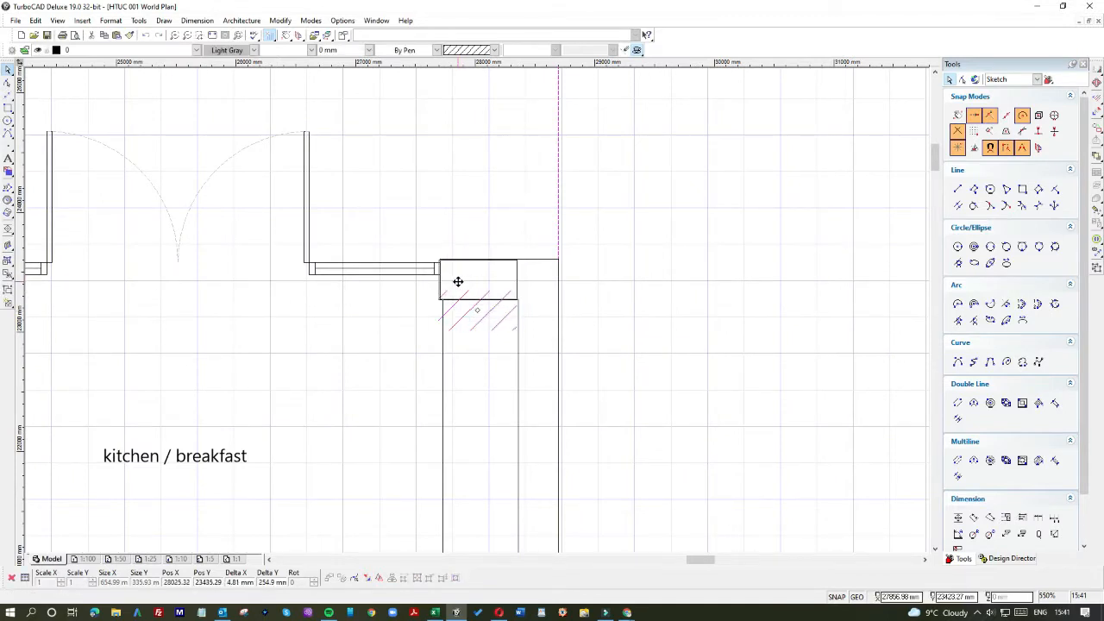
pyautogui.click(459, 282)
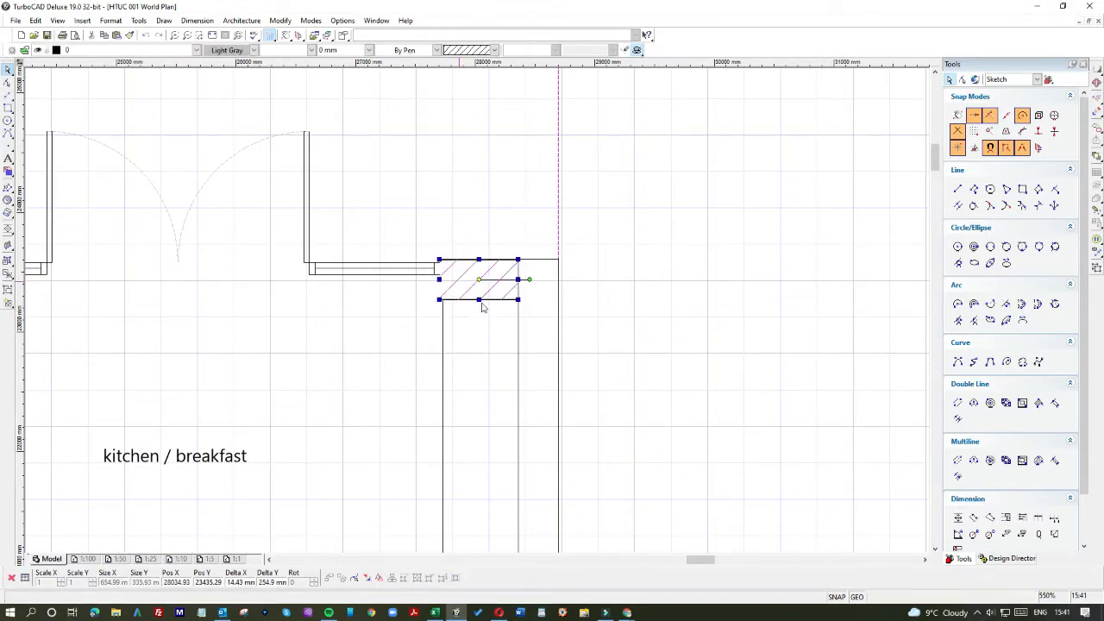
pyautogui.click(579, 340)
pyautogui.click(497, 274)
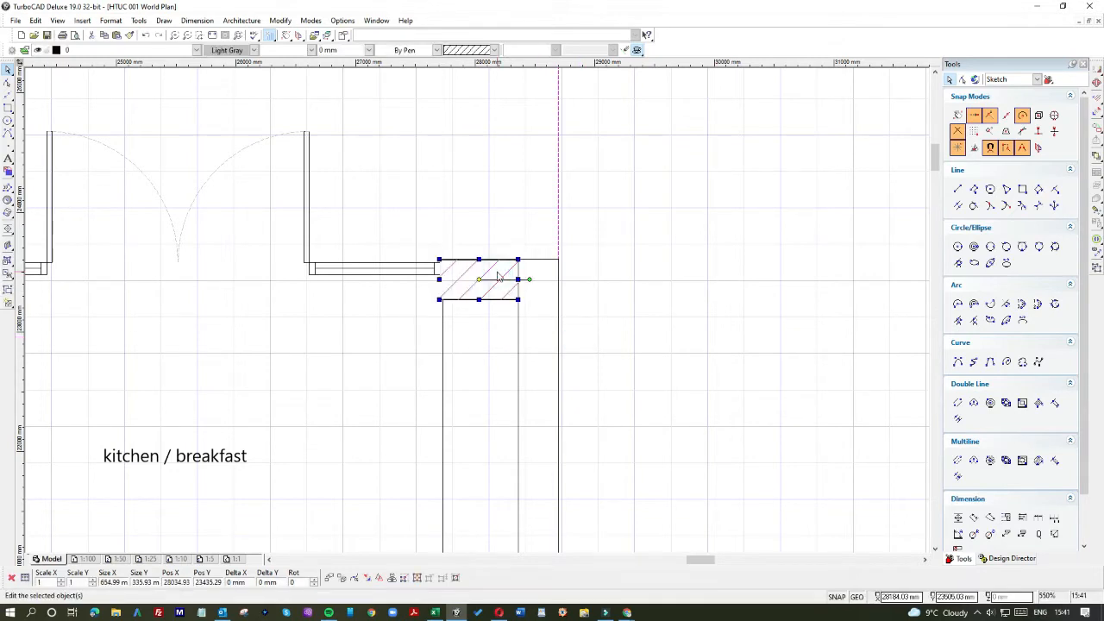
pyautogui.click(625, 308)
# Step: Paste another short hatch, rotate it to 270 degrees, and fit it into the rear corner of the right side wall
pyautogui.hotkey('ctrl', 'v')
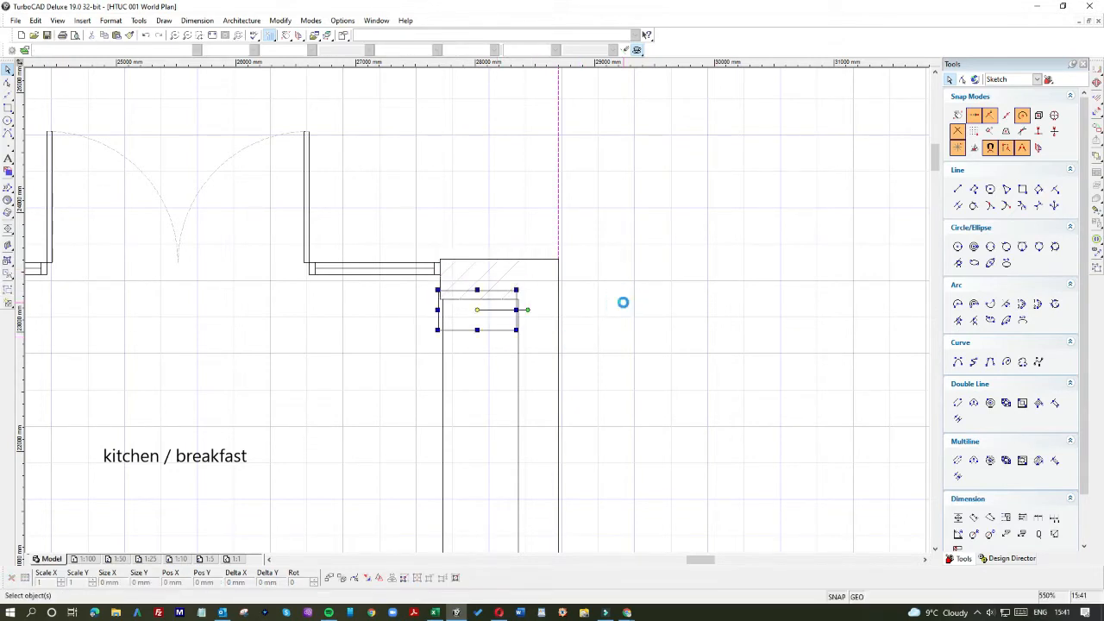
pyautogui.click(464, 311)
pyautogui.click(633, 283)
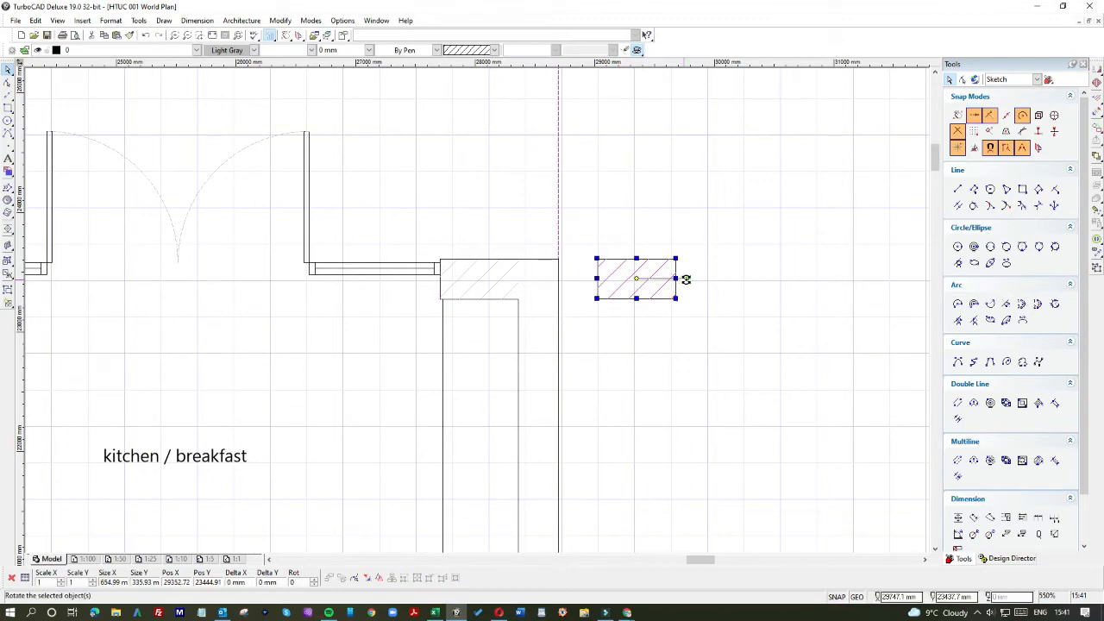
pyautogui.click(686, 279)
pyautogui.click(646, 307)
pyautogui.click(631, 253)
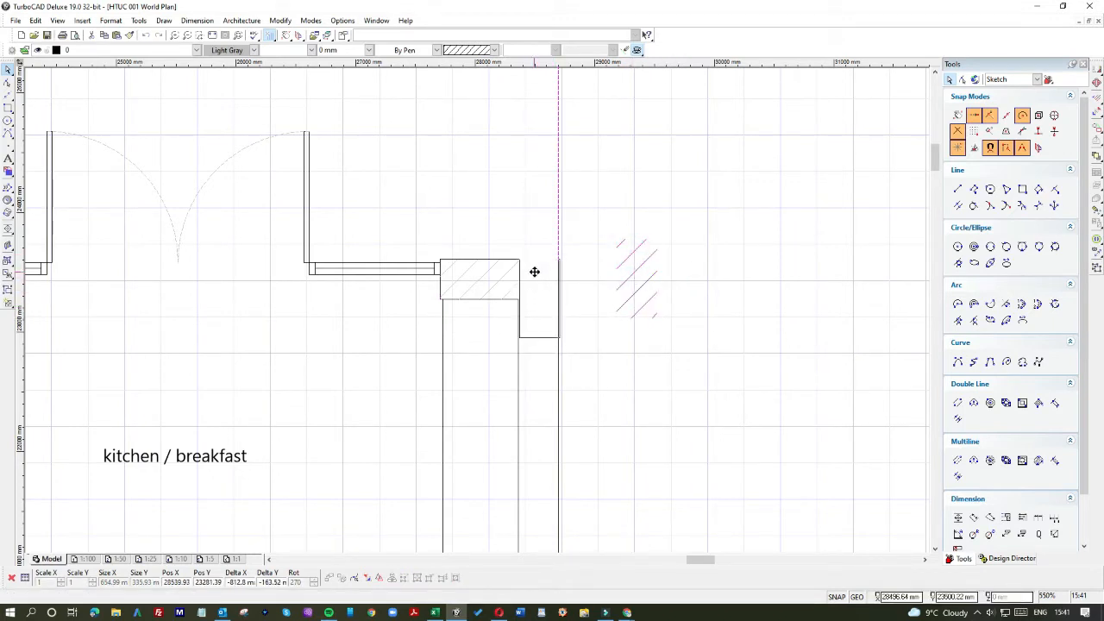
pyautogui.click(533, 275)
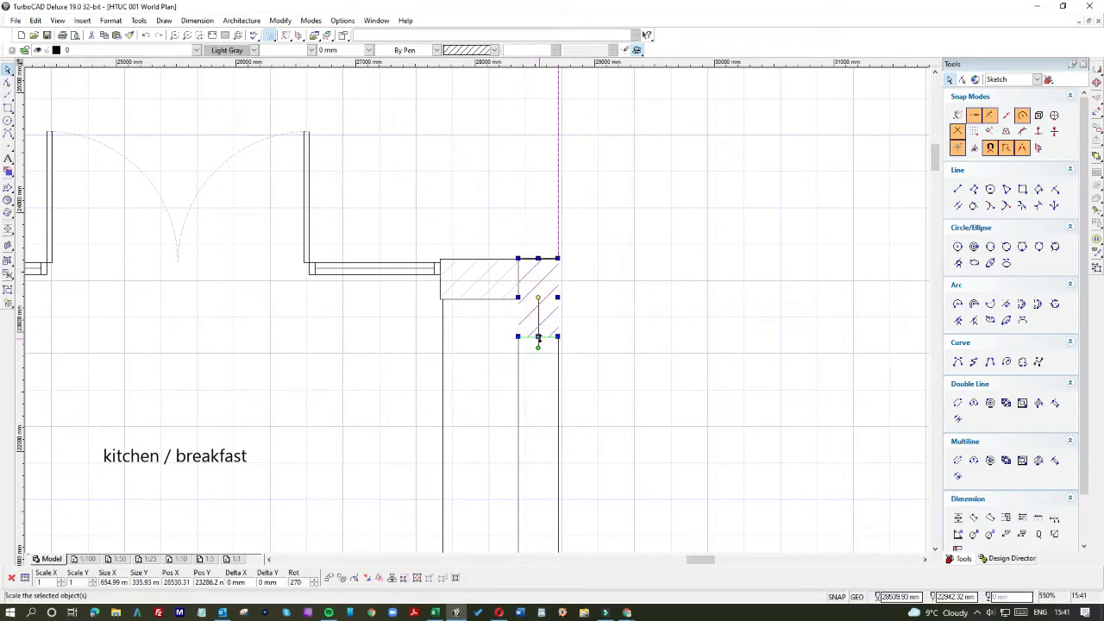
# Step: Stretch the rotated hatch down the kitchen's right side wall to the existing wall junction, about 5659 mm long
pyautogui.click(539, 337)
pyautogui.click(535, 495)
pyautogui.scroll(-1, 538, 494)
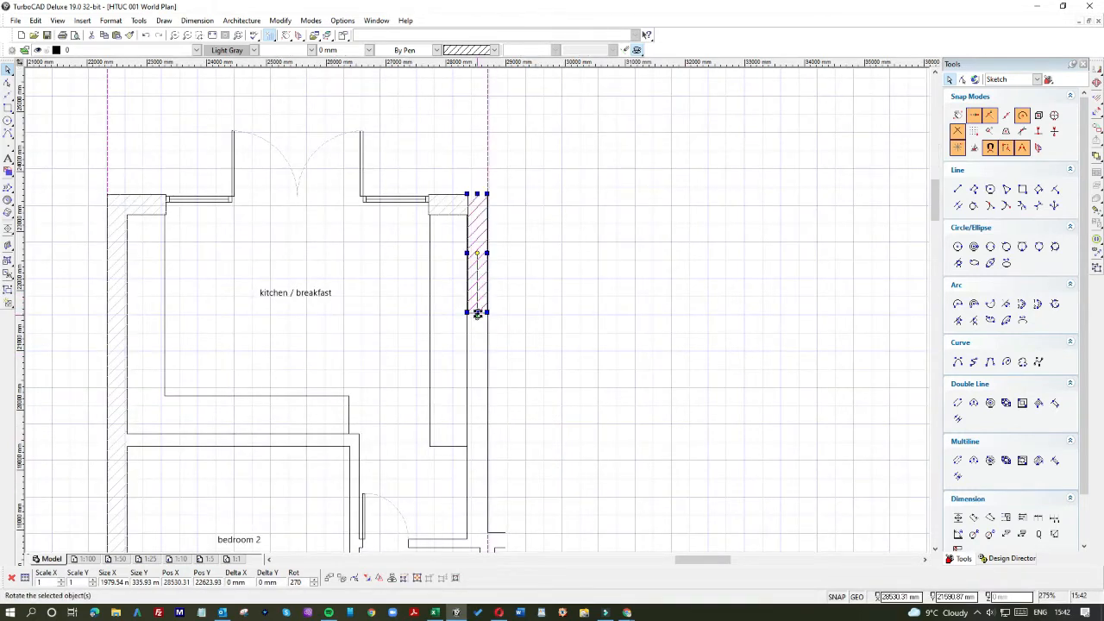
pyautogui.click(477, 312)
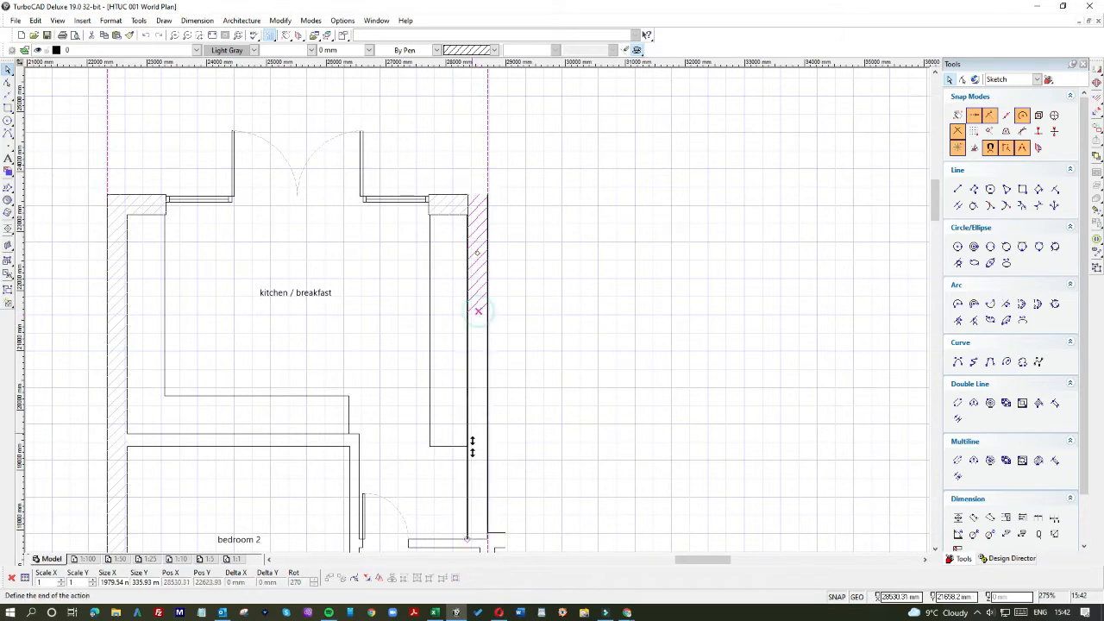
pyautogui.click(477, 532)
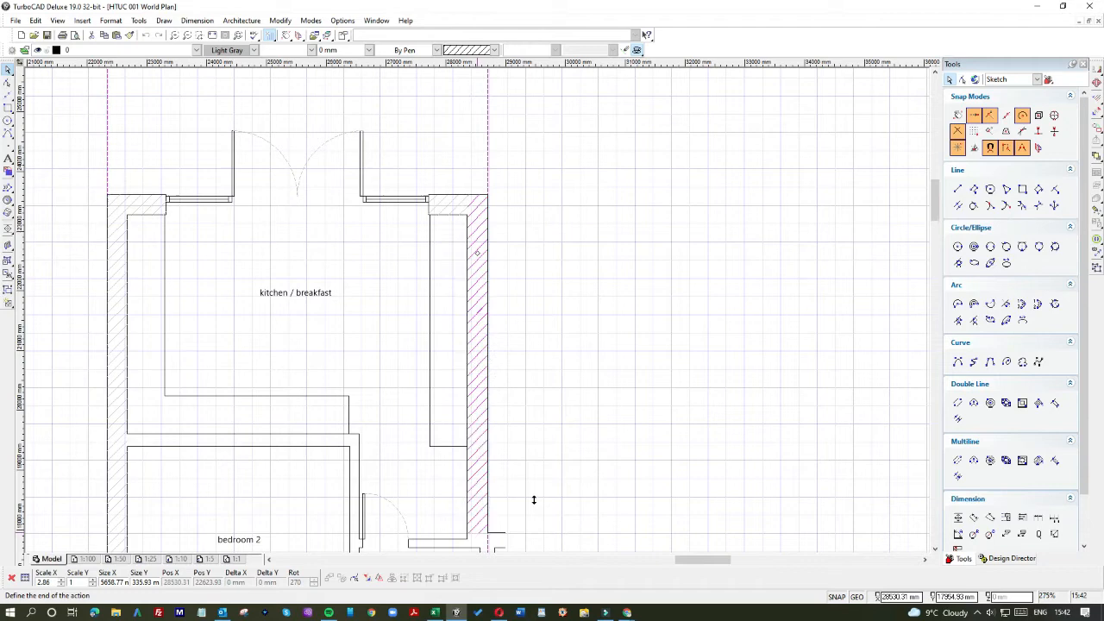
pyautogui.click(503, 458)
pyautogui.scroll(-1, 504, 443)
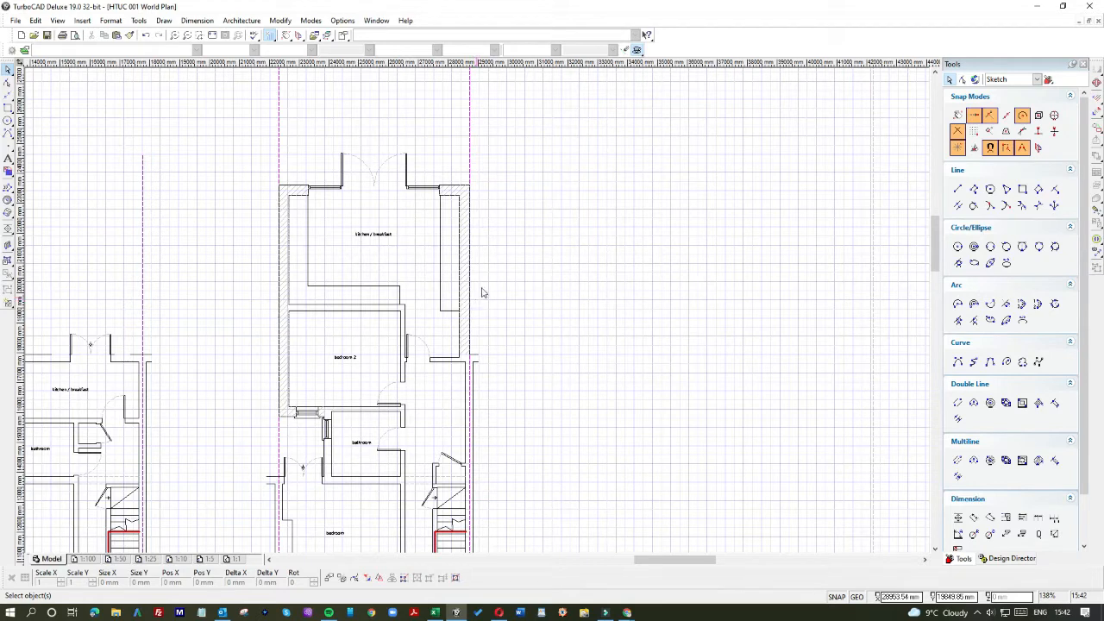
# Step: Try a solid magenta brush fill on the right side wall hatch and undo the change
pyautogui.click(463, 197)
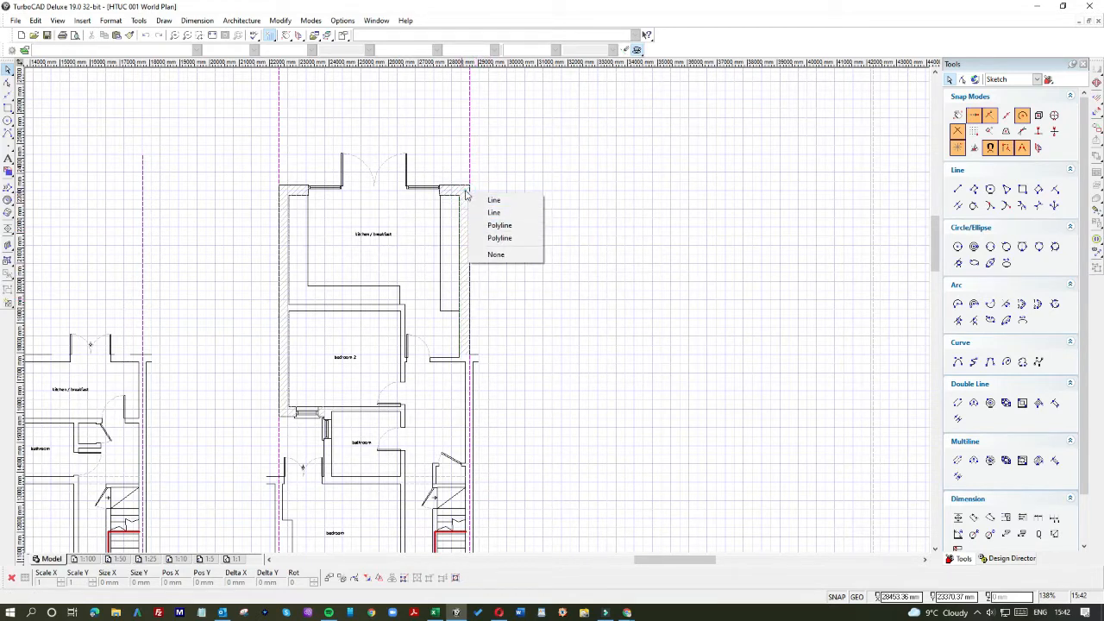
pyautogui.click(464, 188)
pyautogui.click(462, 211)
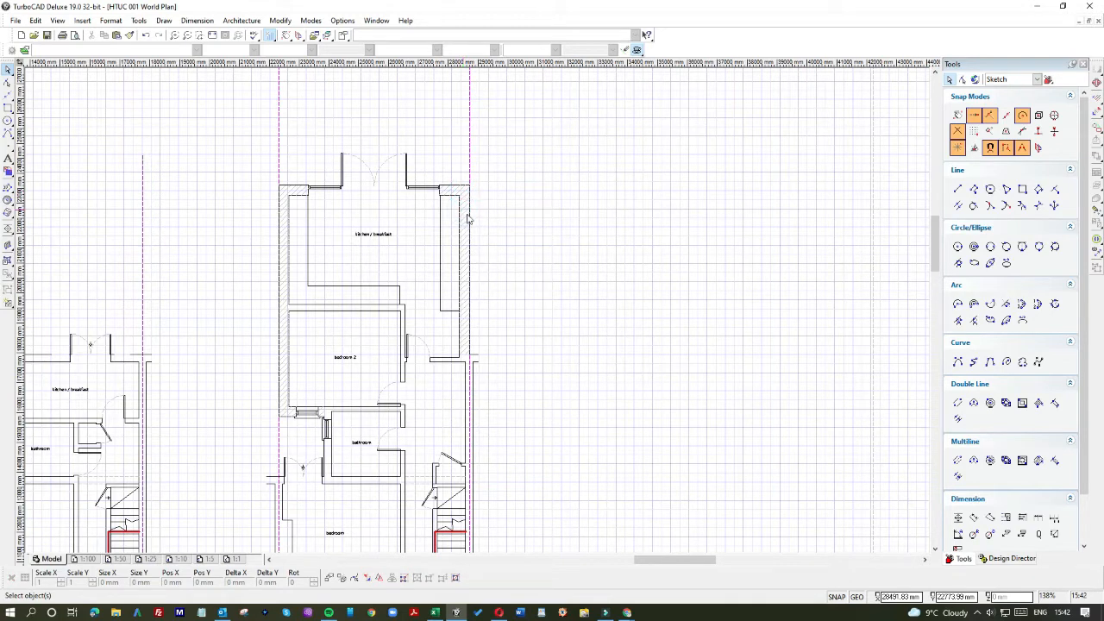
pyautogui.click(468, 219)
pyautogui.click(469, 221)
pyautogui.click(464, 225)
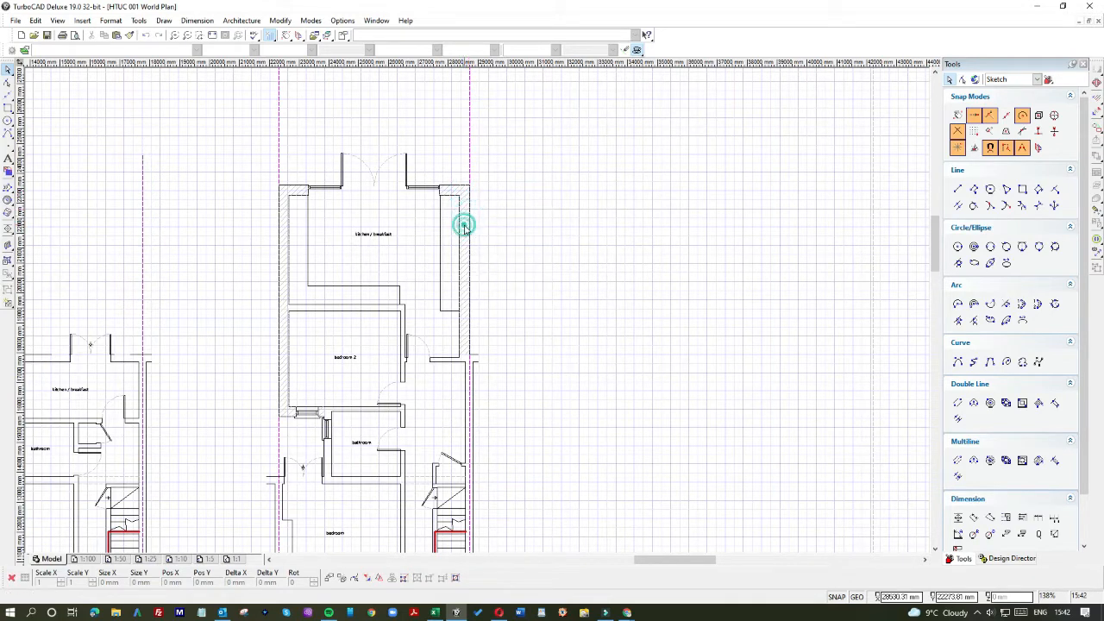
pyautogui.click(487, 272)
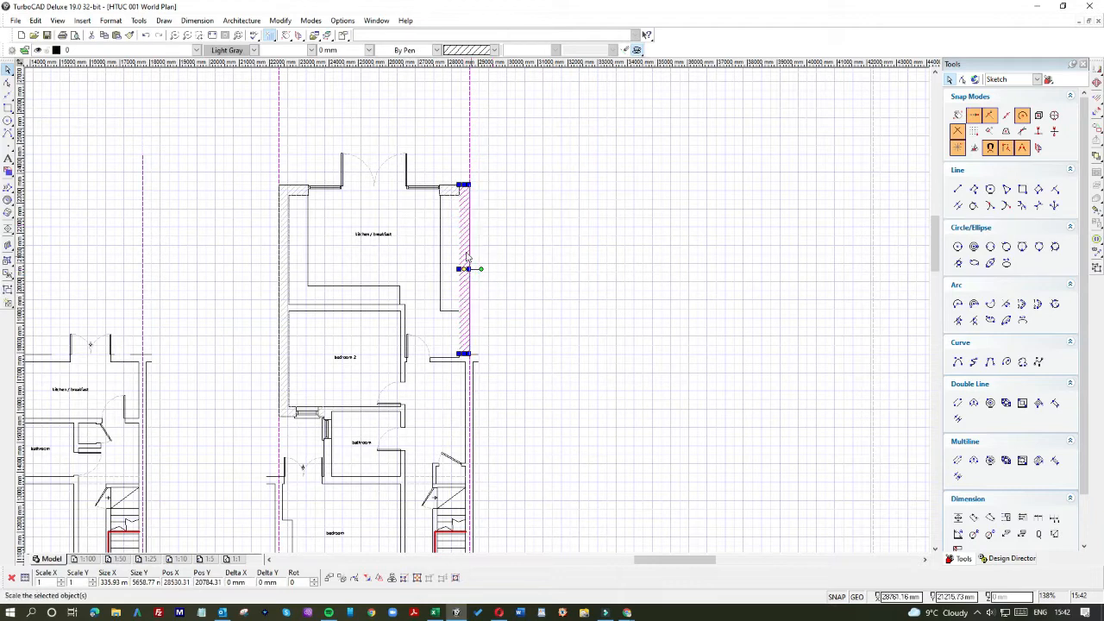
pyautogui.doubleClick(465, 252)
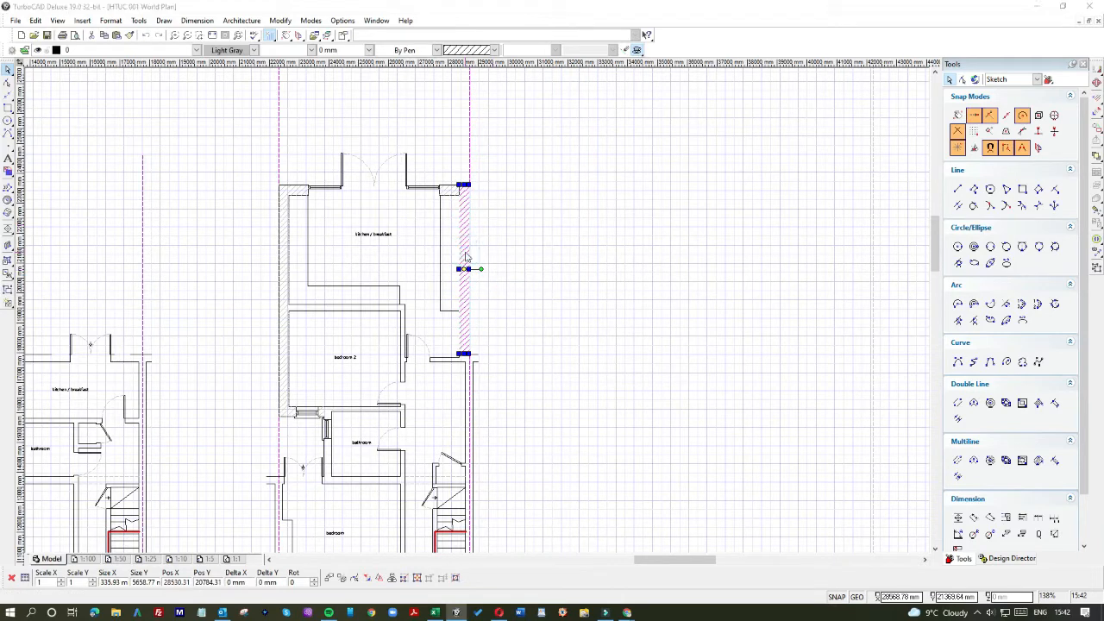
pyautogui.click(430, 200)
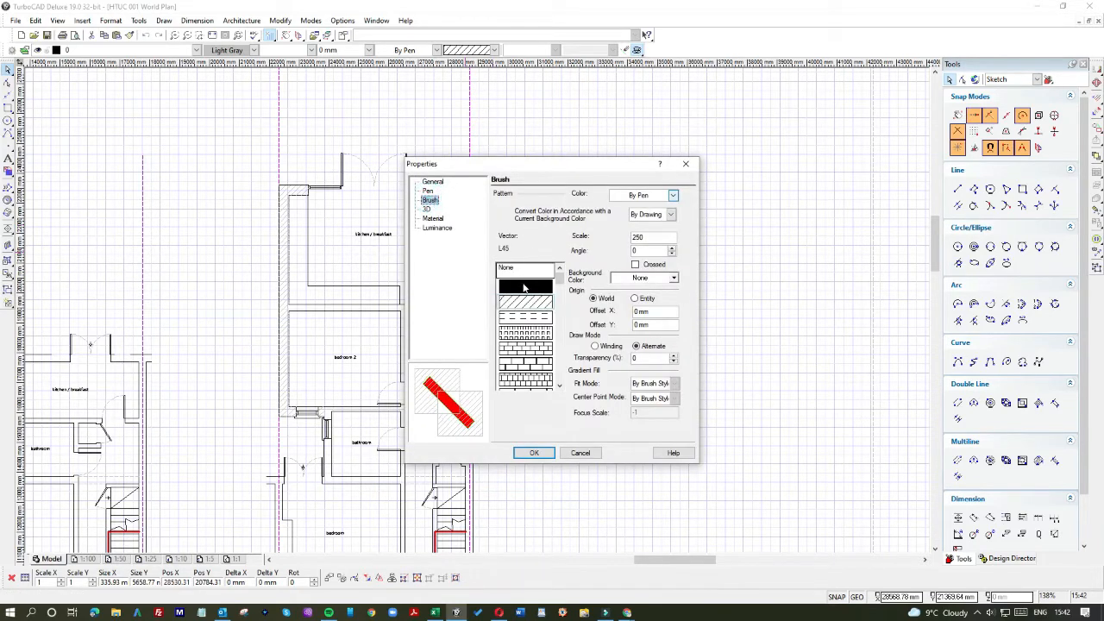
pyautogui.click(523, 287)
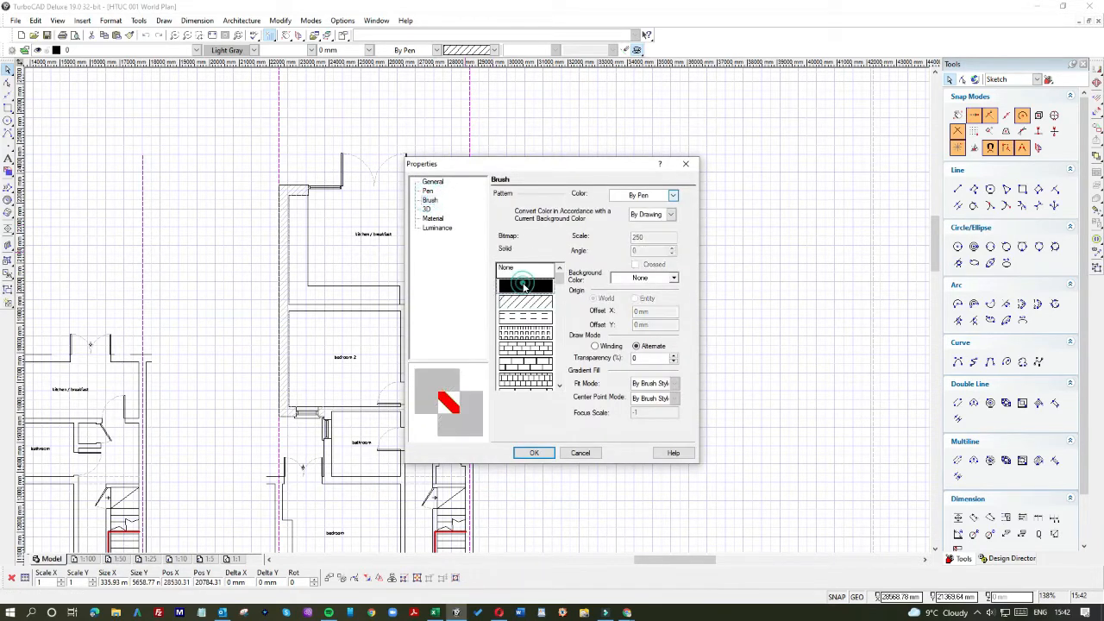
pyautogui.click(673, 195)
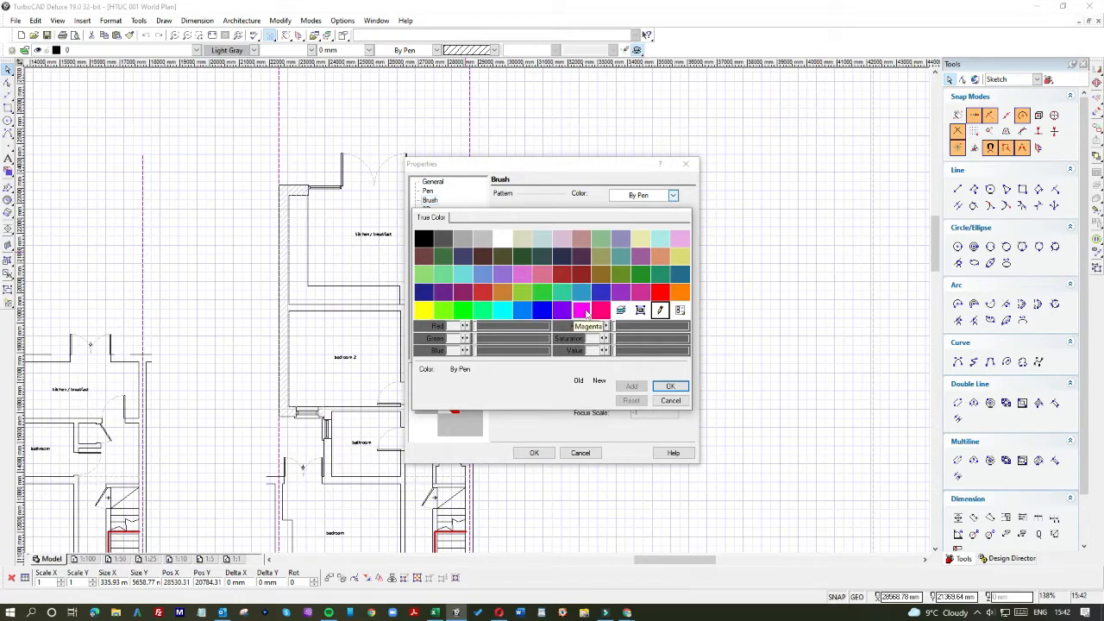
pyautogui.click(584, 311)
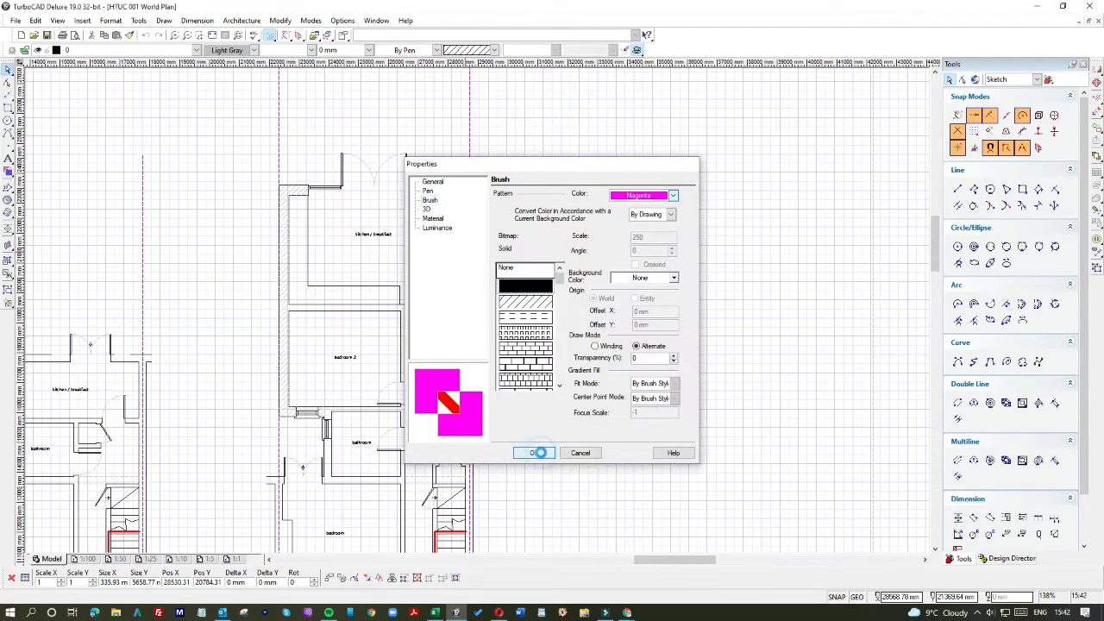
pyautogui.click(532, 452)
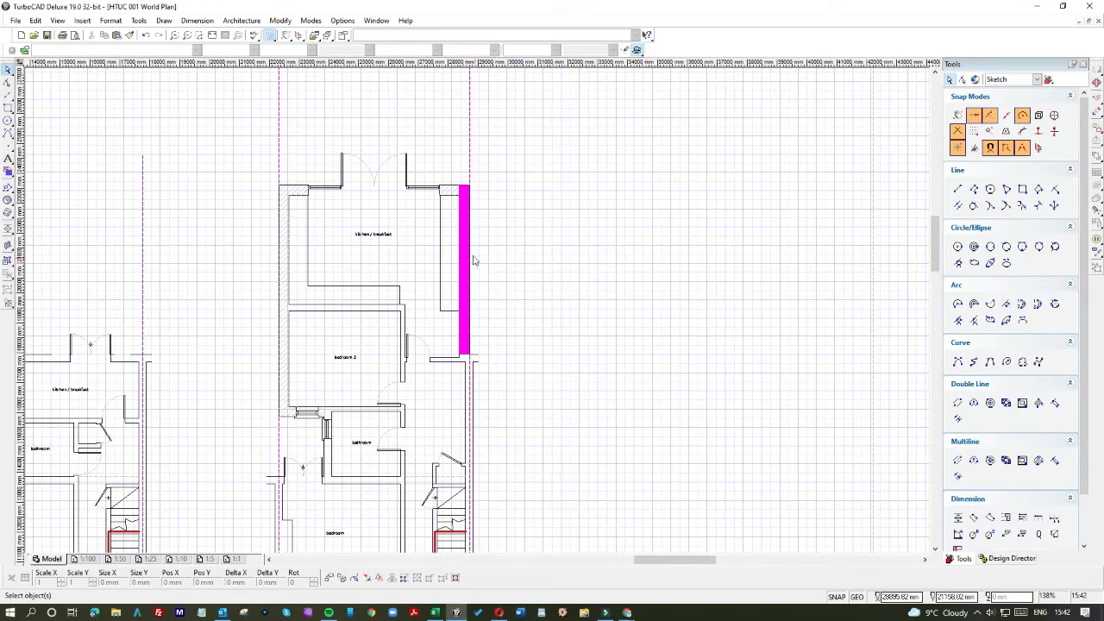
pyautogui.click(147, 35)
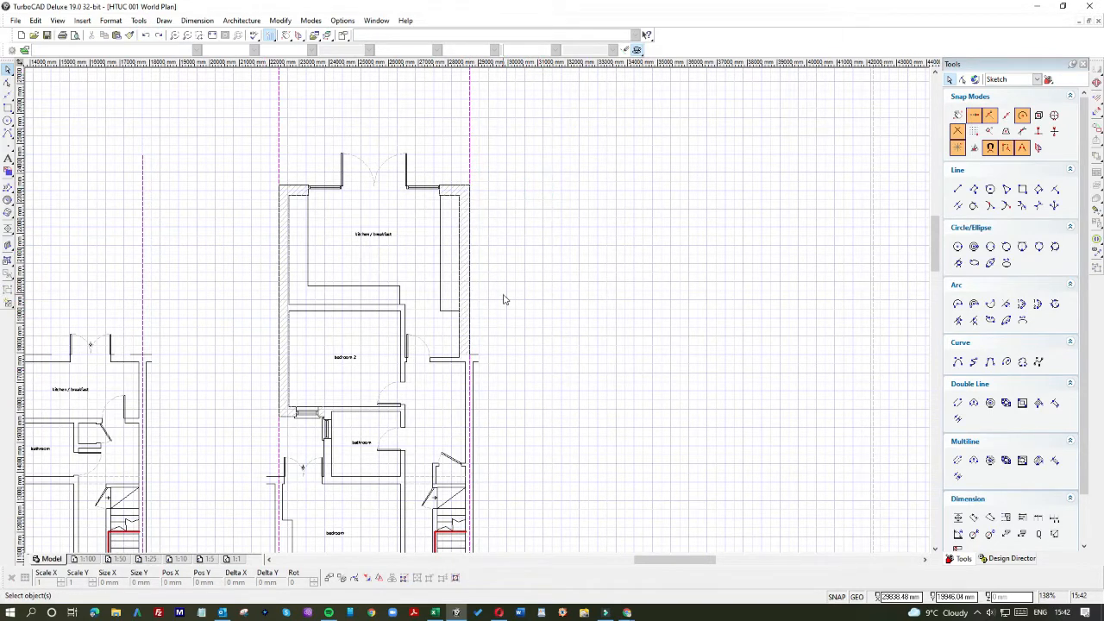
# Step: Paste the short hatch at the left end of the partition between the kitchen and bedroom 2, against the hatched side wall
pyautogui.scroll(-2, 491, 306)
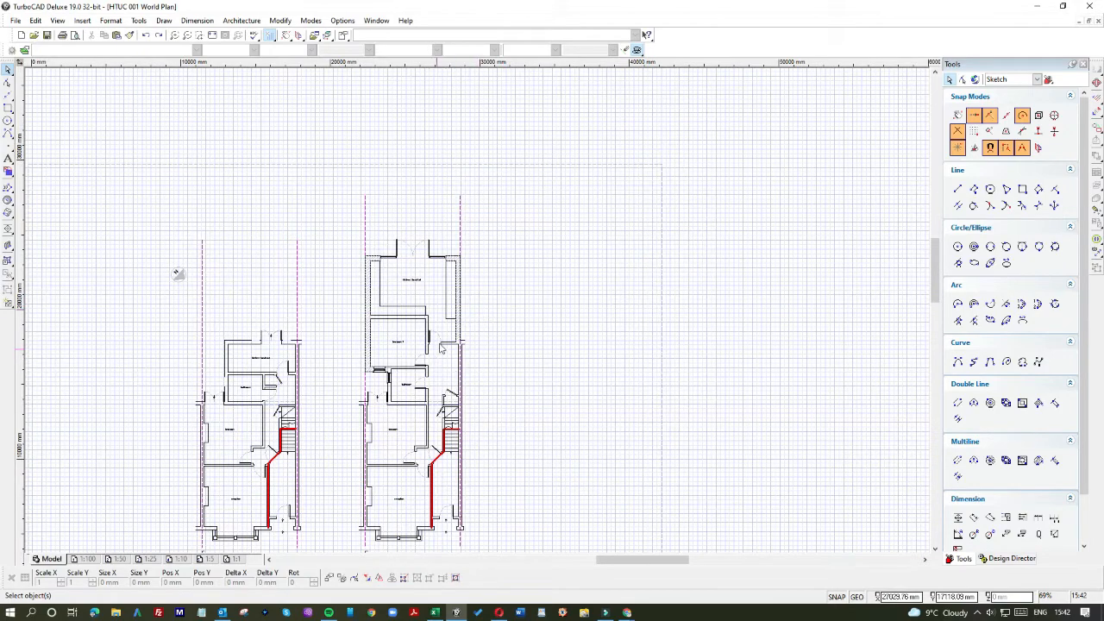
pyautogui.scroll(3, 440, 349)
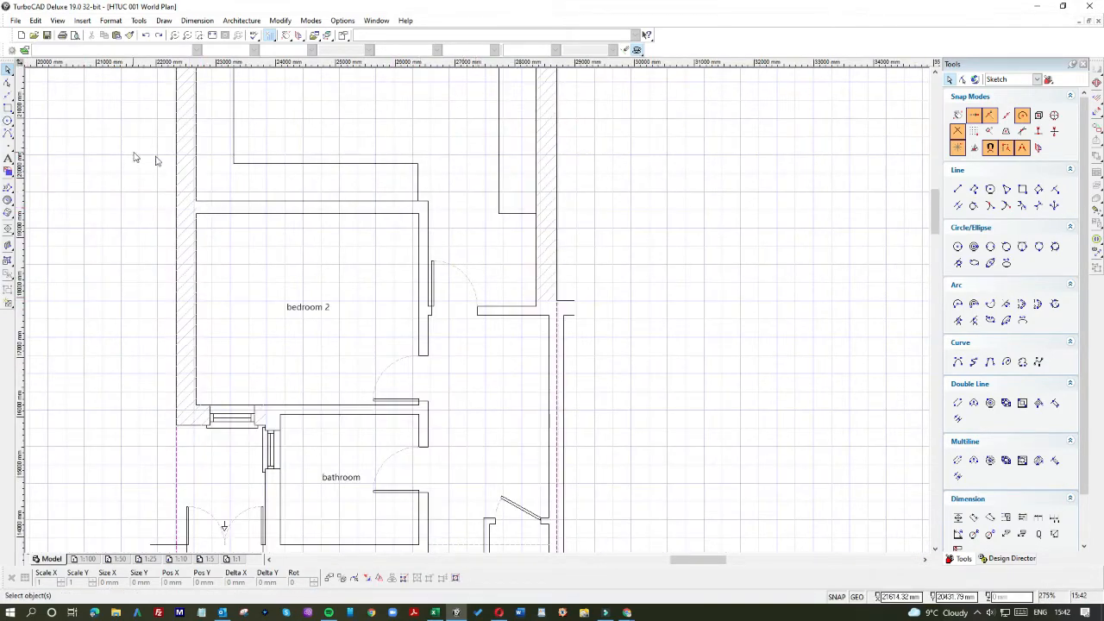
pyautogui.click(324, 335)
pyautogui.hotkey('ctrl', 'v')
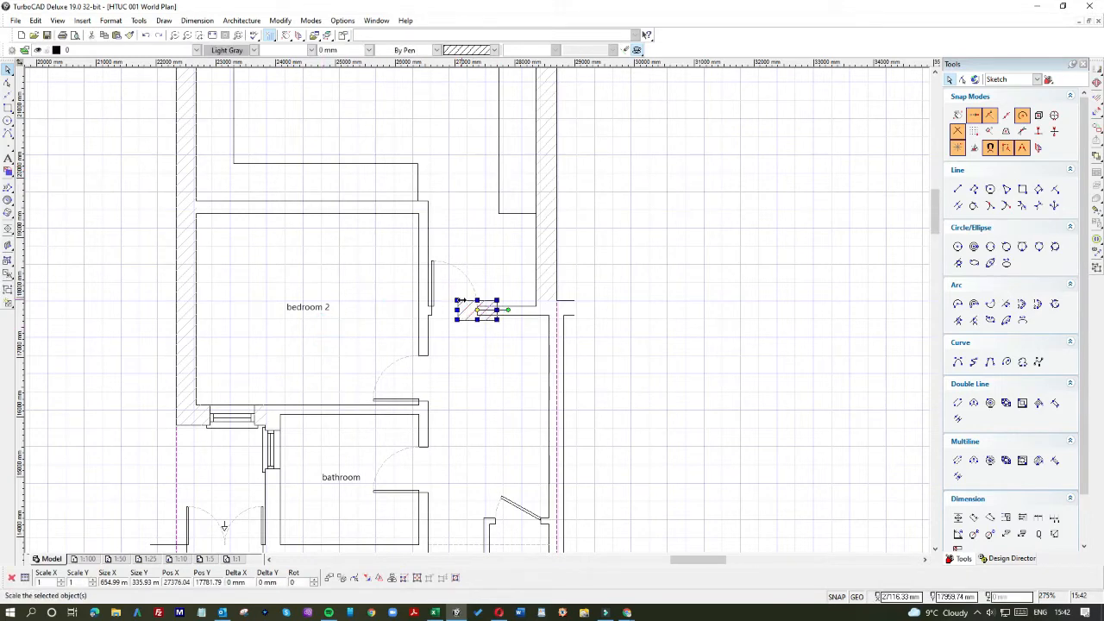
pyautogui.moveTo(464, 314)
pyautogui.mouseDown()
pyautogui.moveTo(259, 246)
pyautogui.moveTo(200, 213)
pyautogui.mouseUp()
pyautogui.click(200, 212)
# Step: Reduce the partition hatch's height to the wall thickness, about 204 mm
pyautogui.scroll(5, 200, 212)
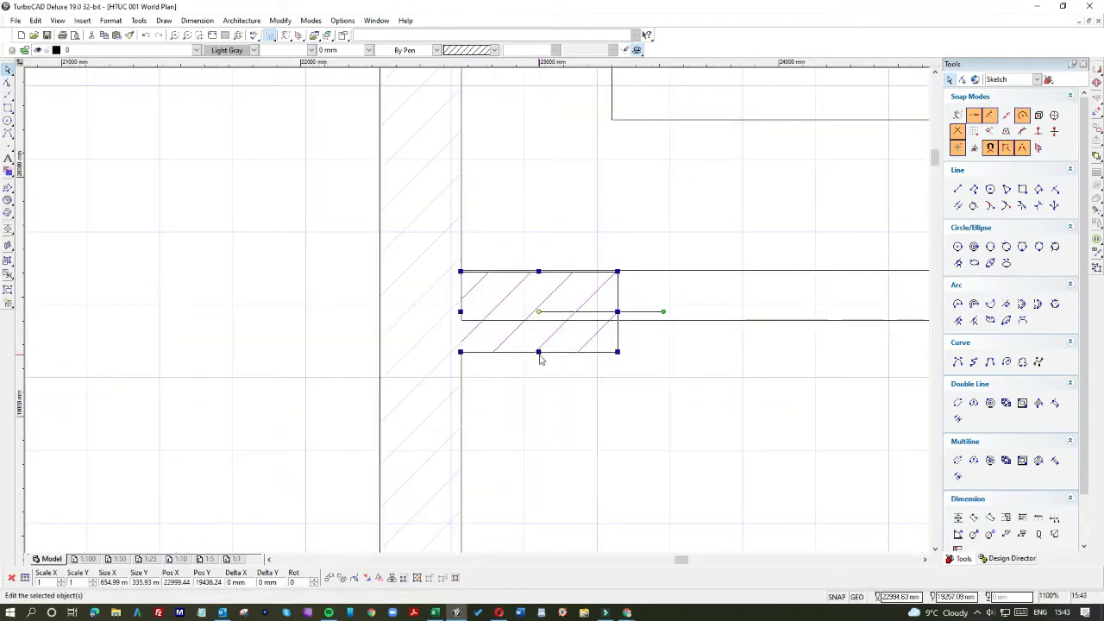
pyautogui.moveTo(538, 353); pyautogui.dragTo(537, 320)
pyautogui.click(553, 364)
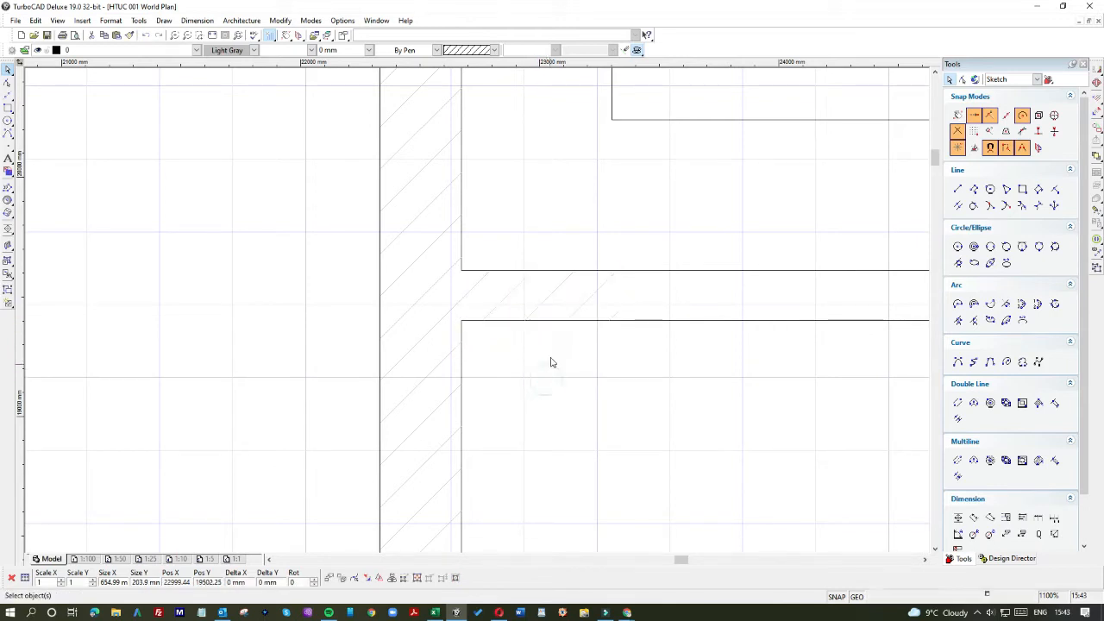
# Step: Stretch the partition hatch along the wall between the kitchen and bedroom 2 to bedroom 2's inner right corner
pyautogui.click(565, 313)
pyautogui.scroll(-2, 564, 313)
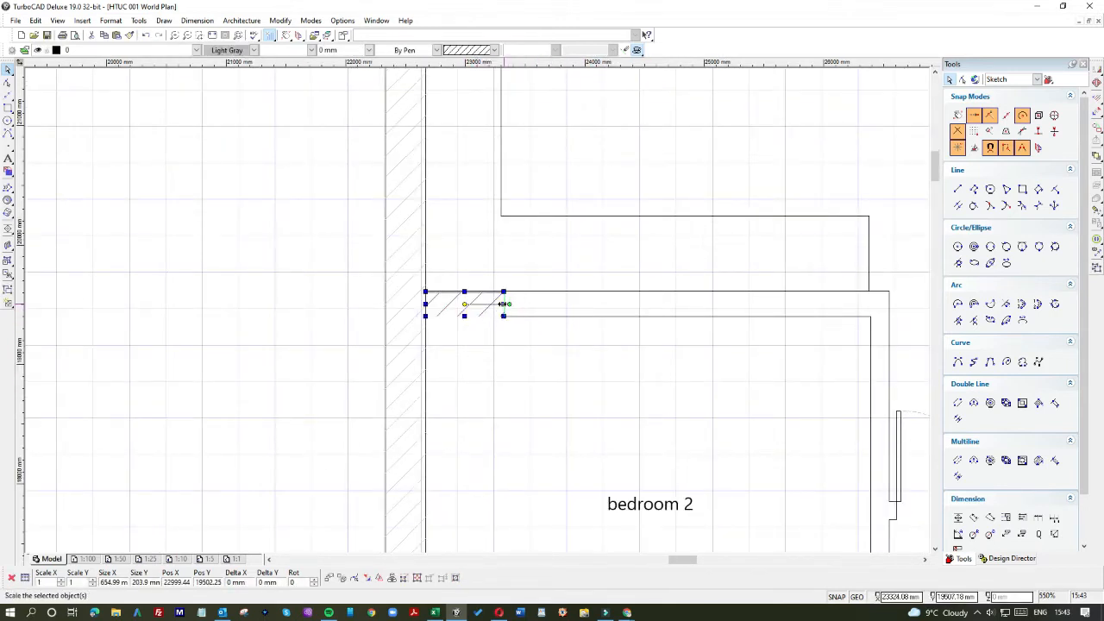
pyautogui.moveTo(503, 304)
pyautogui.mouseDown()
pyautogui.moveTo(685, 326)
pyautogui.moveTo(871, 327)
pyautogui.mouseUp()
pyautogui.click(791, 367)
# Step: Paste the short hatch, rotate it to 270°, and place it at the upper end of bedroom 2's right wall
pyautogui.scroll(-2, 475, 314)
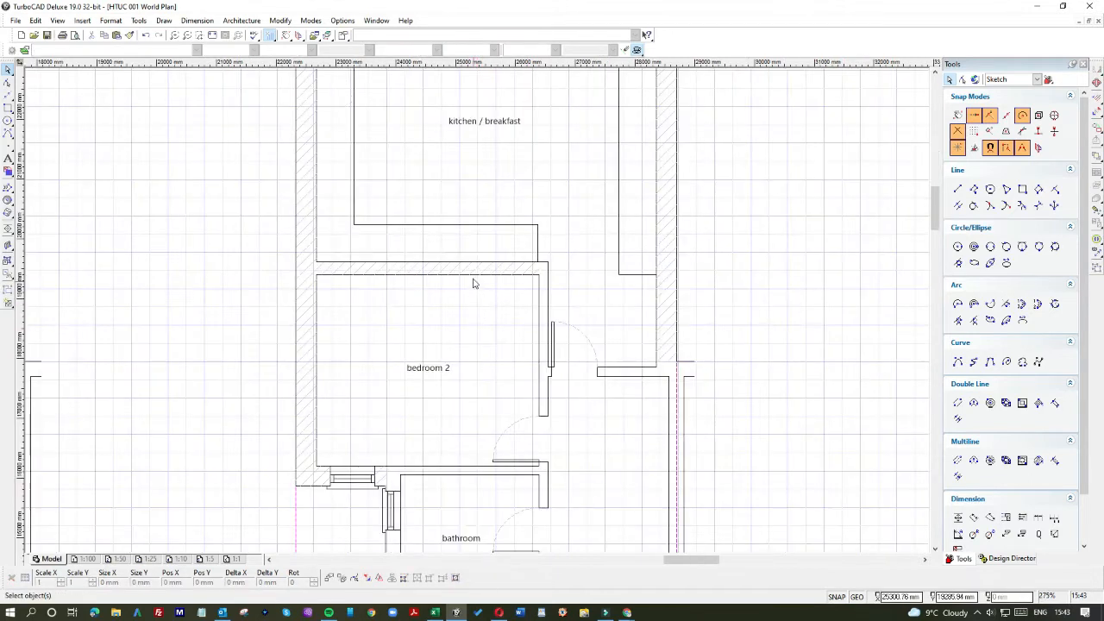
pyautogui.rightClick(488, 277)
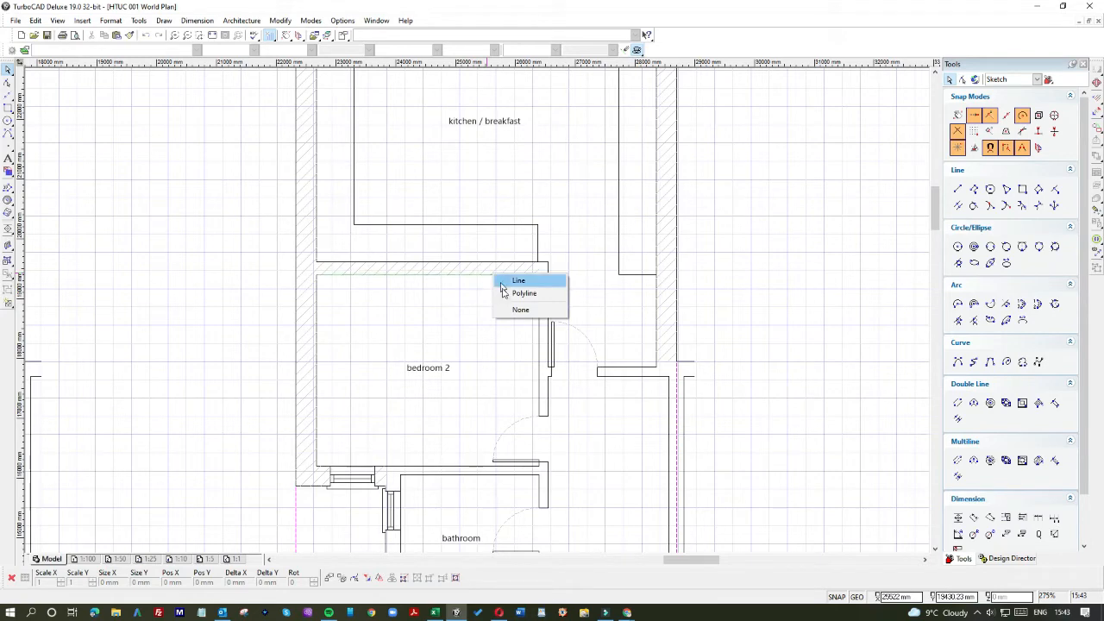
pyautogui.click(462, 321)
pyautogui.click(462, 321)
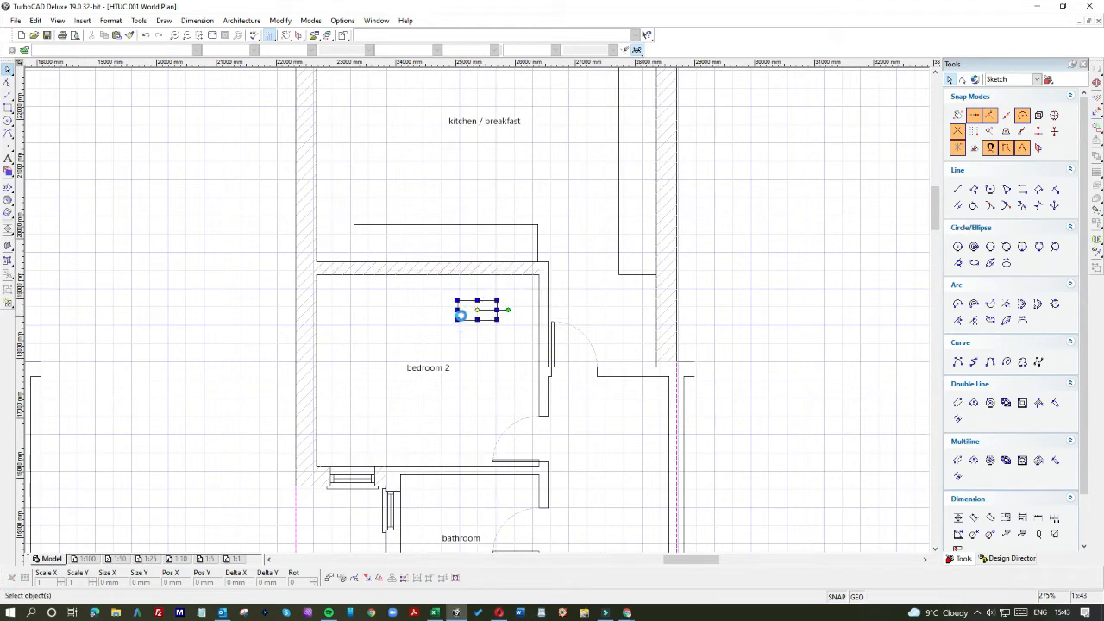
pyautogui.moveTo(508, 311); pyautogui.dragTo(478, 337)
pyautogui.moveTo(474, 291)
pyautogui.mouseDown()
pyautogui.moveTo(548, 279)
pyautogui.moveTo(545, 268)
pyautogui.mouseUp()
# Step: Narrow the rotated hatch to the thickness of bedroom 2's right wall, about 153 mm
pyautogui.scroll(4, 478, 314)
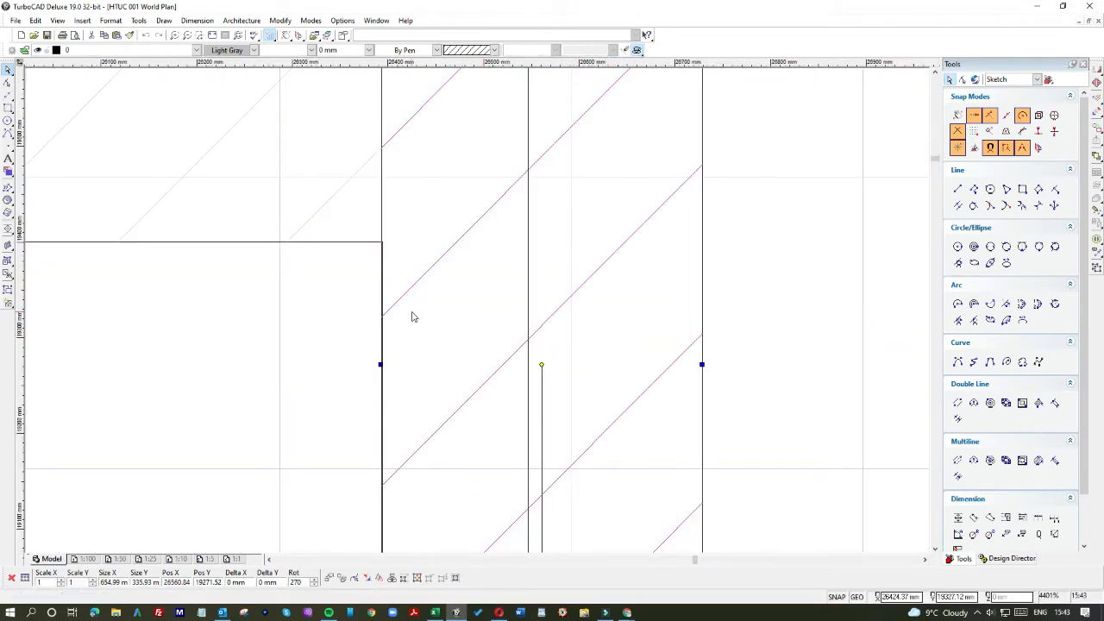
pyautogui.moveTo(412, 314); pyautogui.dragTo(411, 311)
pyautogui.moveTo(703, 364); pyautogui.dragTo(528, 356)
pyautogui.click(246, 367)
# Step: Stretch the rotated hatch down bedroom 2's right wall to the bedroom door opening, about 2570 mm long
pyautogui.scroll(-1, 245, 365)
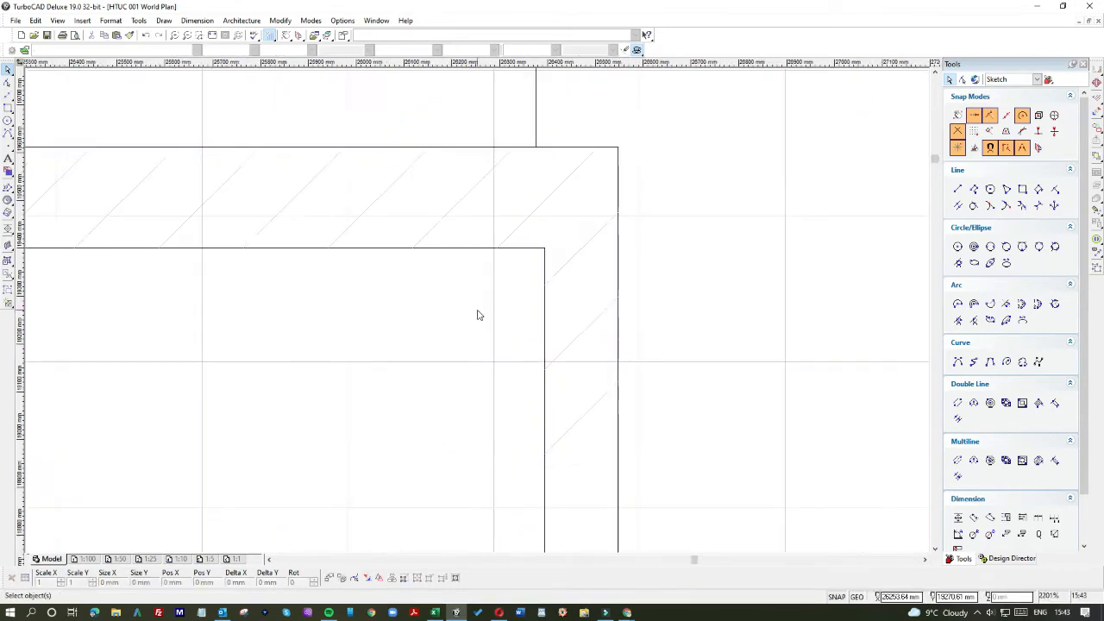
pyautogui.scroll(-1, 479, 315)
pyautogui.scroll(-1, 478, 310)
pyautogui.click(475, 341)
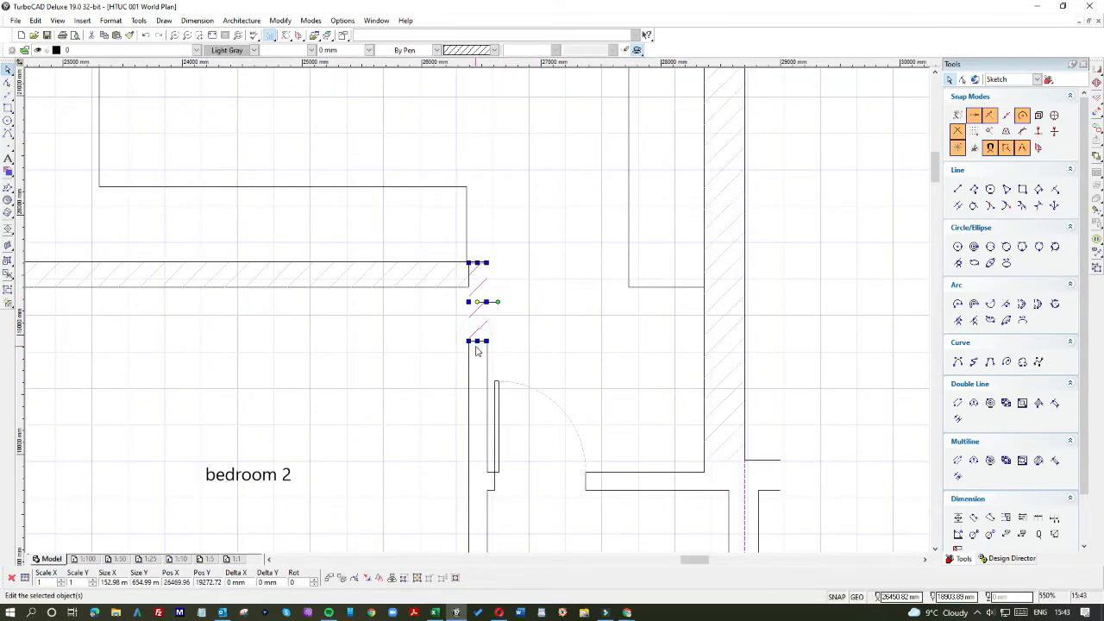
pyautogui.moveTo(476, 345); pyautogui.dragTo(476, 503)
pyautogui.scroll(-2, 475, 503)
pyautogui.scroll(2, 481, 322)
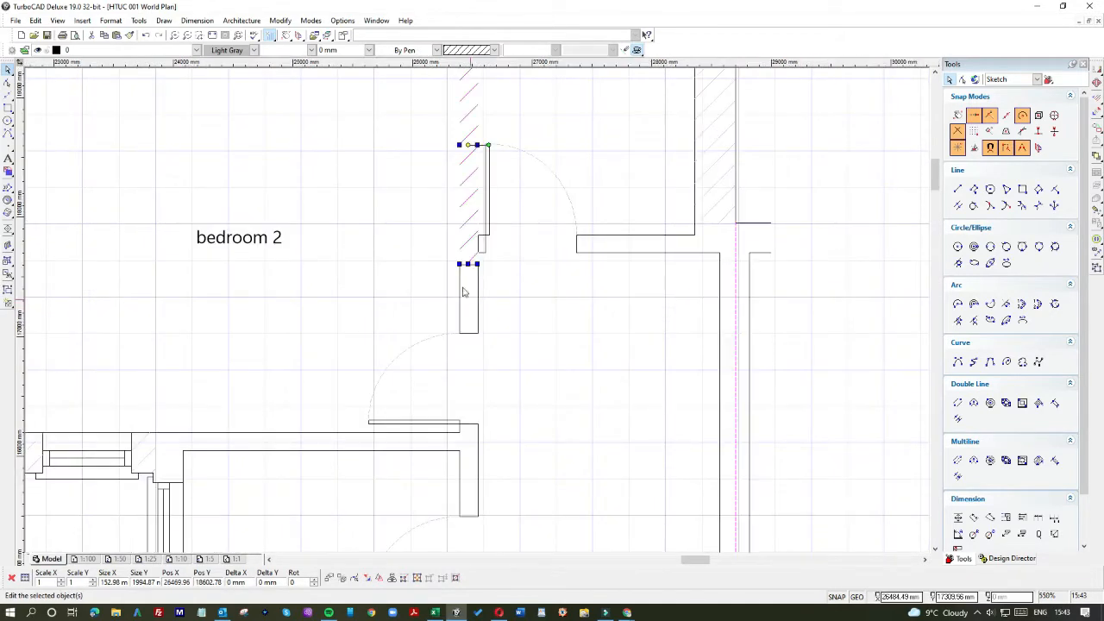
pyautogui.moveTo(468, 263); pyautogui.dragTo(471, 332)
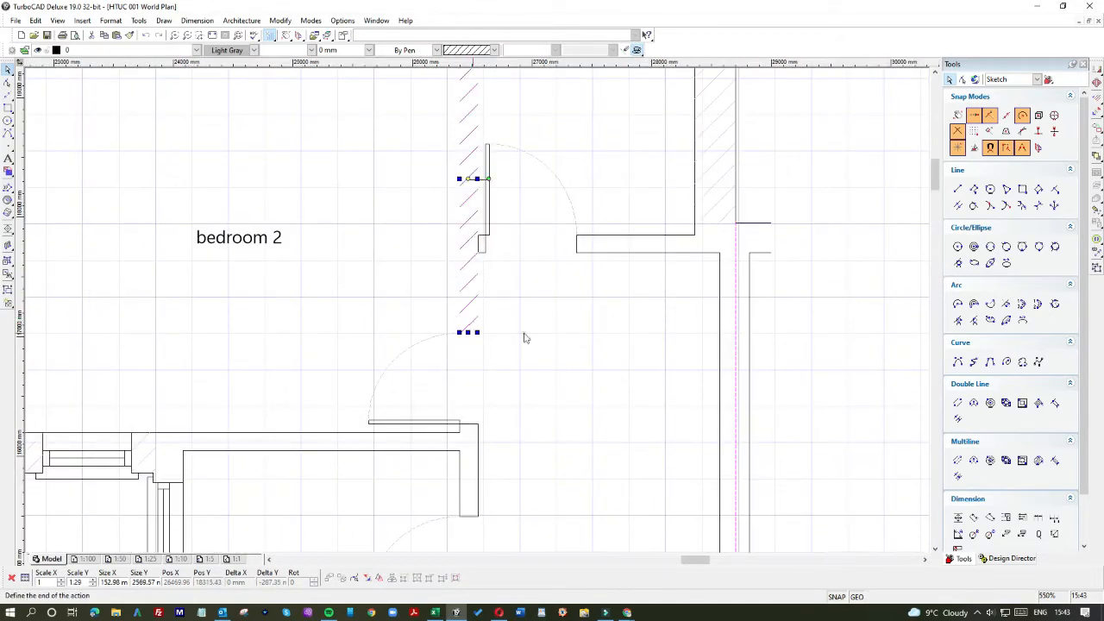
pyautogui.press('Escape')
# Step: Copy the long partition hatch above bedroom 2 and paste the duplicate into the plan
pyautogui.scroll(-4, 479, 390)
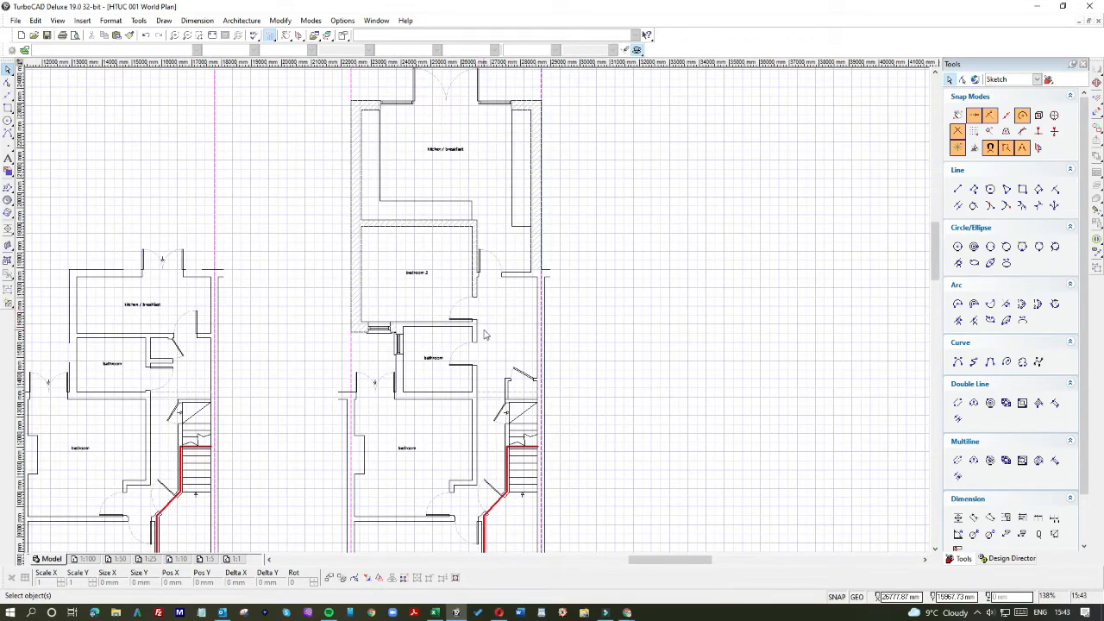
pyautogui.scroll(2, 509, 289)
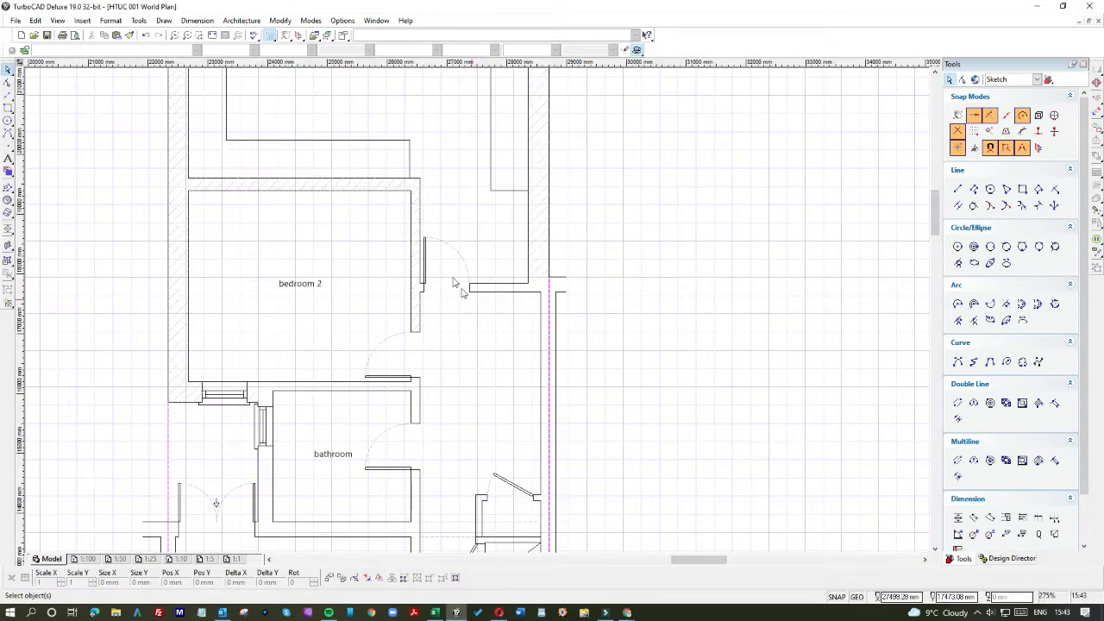
pyautogui.click(353, 187)
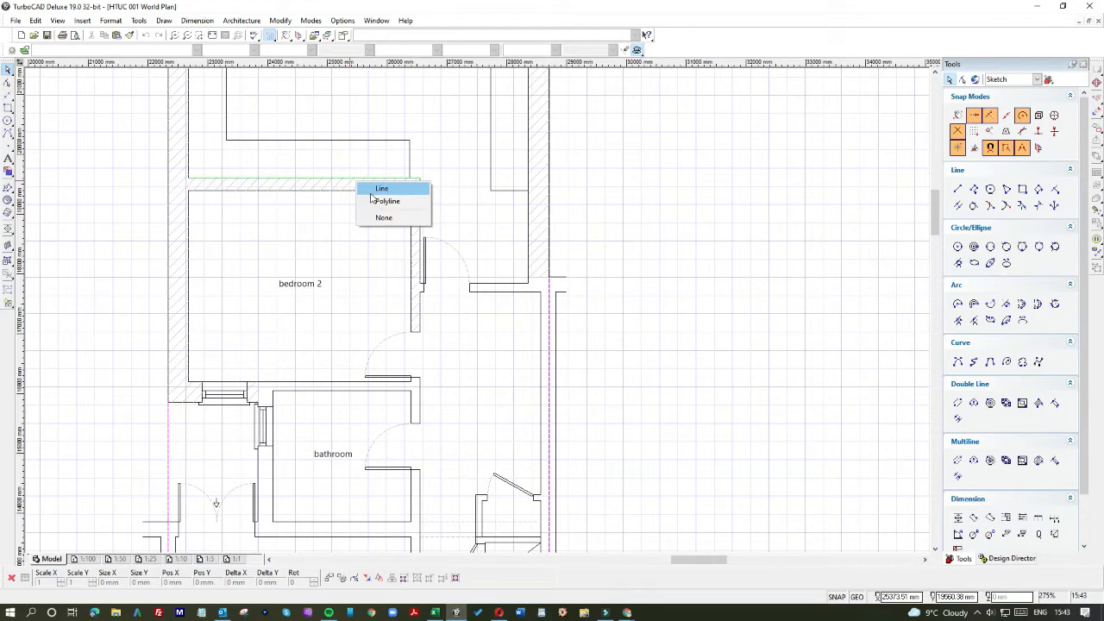
pyautogui.click(372, 202)
pyautogui.click(340, 241)
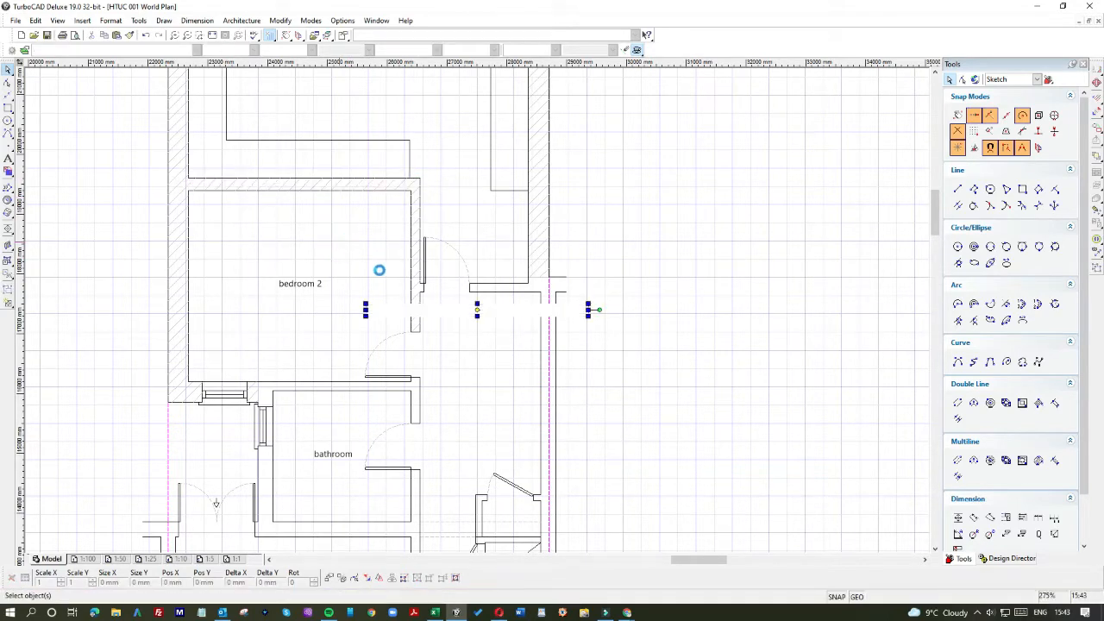
pyautogui.click(432, 312)
# Step: Fit the pasted hatch to the short wall between the kitchen door and the right boundary, about 1321 mm long and as thick as the wall
pyautogui.moveTo(431, 312)
pyautogui.mouseDown()
pyautogui.moveTo(537, 286)
pyautogui.moveTo(197, 297)
pyautogui.mouseUp()
pyautogui.scroll(2, 695, 290)
pyautogui.moveTo(113, 319); pyautogui.dragTo(118, 312)
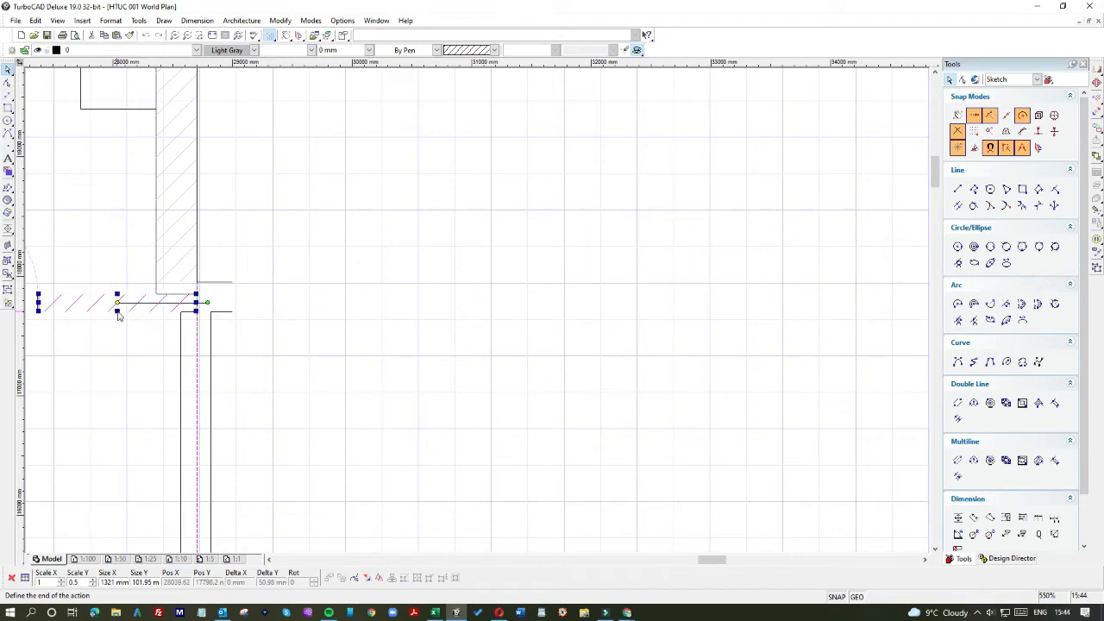
pyautogui.click(102, 355)
pyautogui.scroll(-1, 108, 352)
pyautogui.scroll(-1, 479, 314)
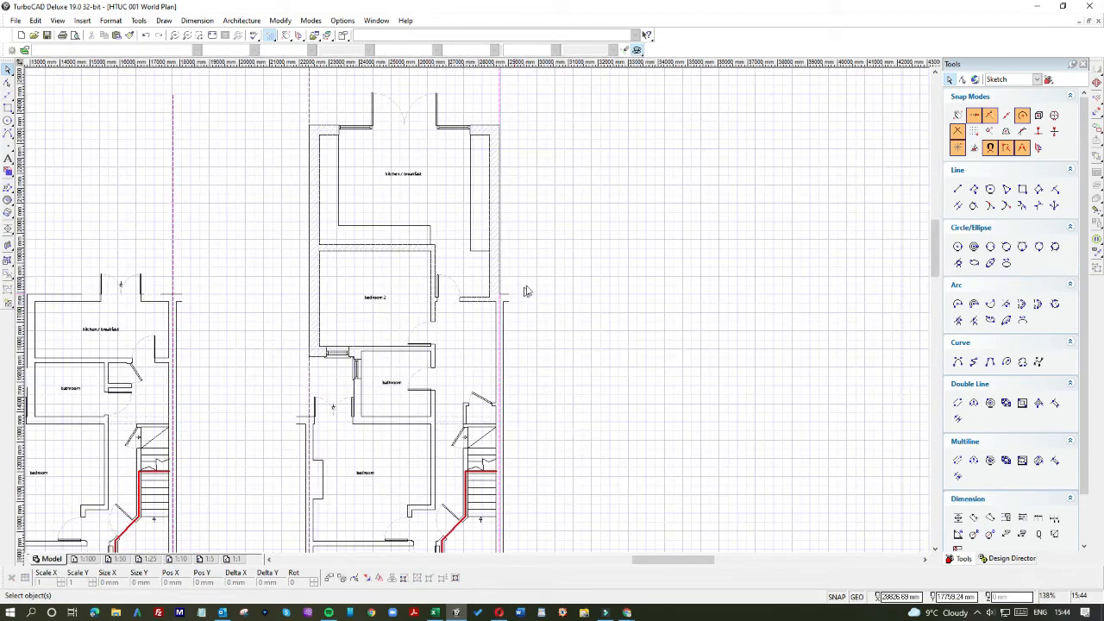
# Step: Extend the kitchen's right side wall hatch down to meet the short wall's hatch
pyautogui.scroll(2, 463, 292)
pyautogui.scroll(1, 477, 313)
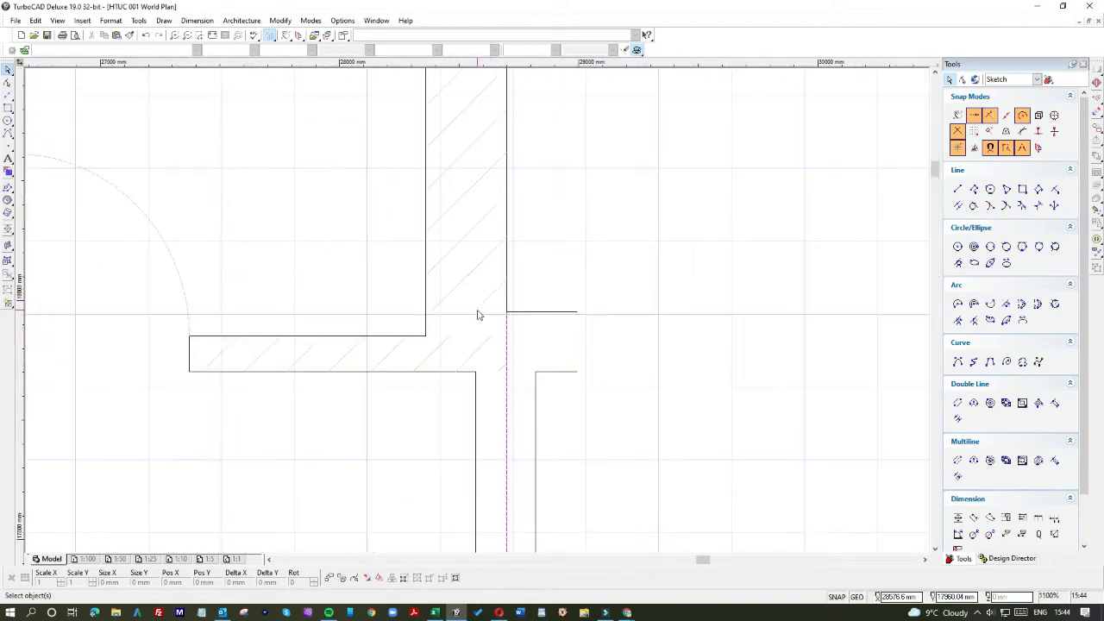
pyautogui.click(481, 310)
pyautogui.moveTo(466, 313); pyautogui.dragTo(465, 337)
pyautogui.scroll(-2, 477, 316)
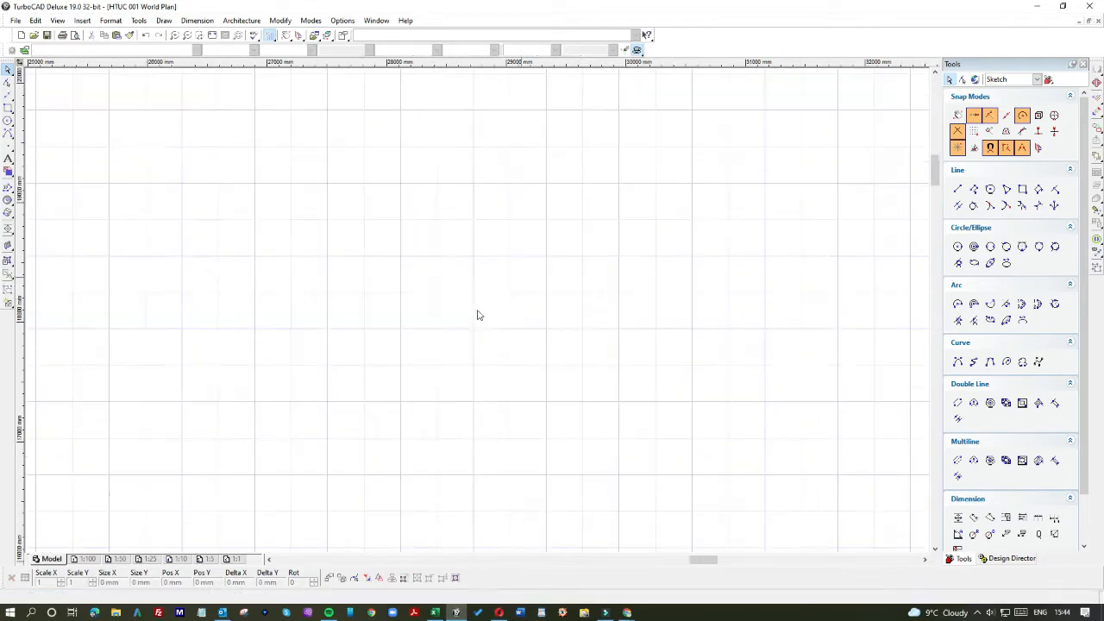
pyautogui.scroll(-1, 463, 292)
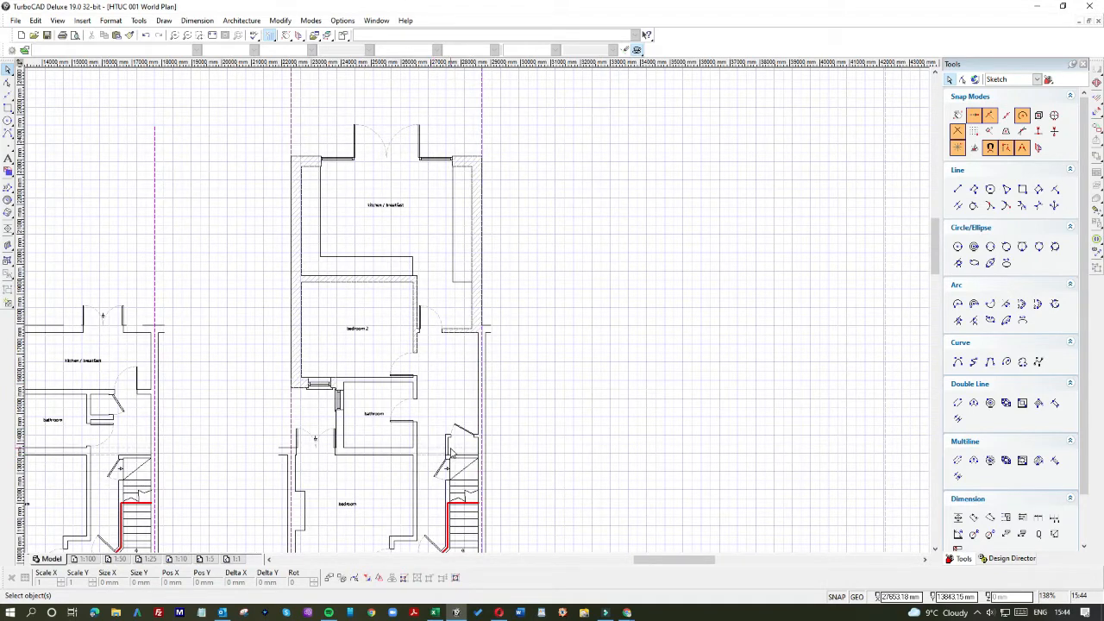
pyautogui.scroll(1, 443, 388)
pyautogui.scroll(-1, 488, 280)
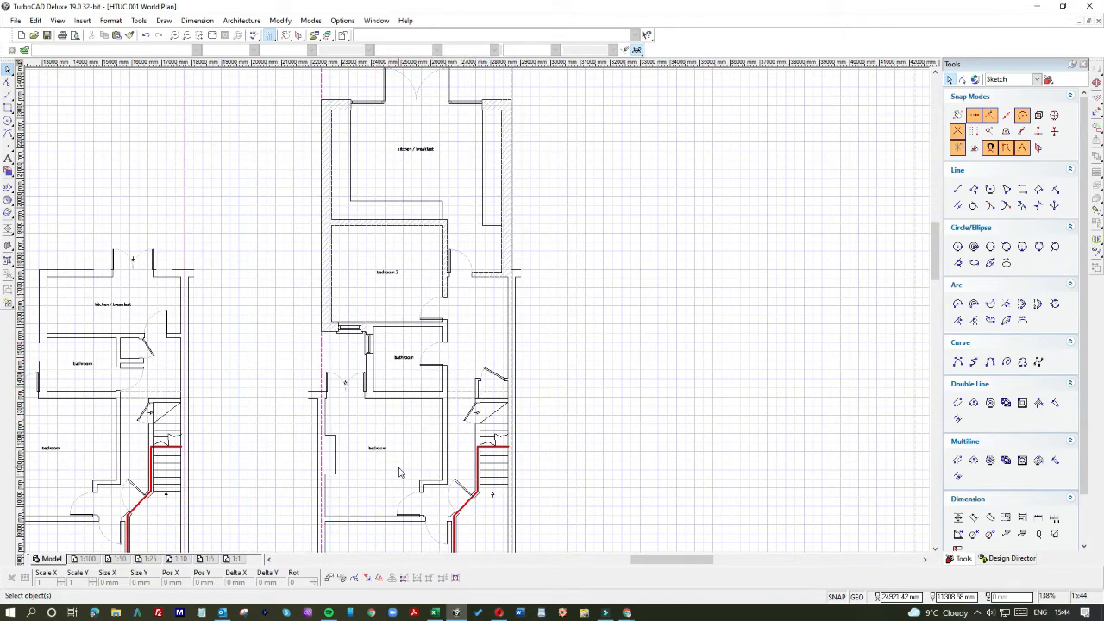
pyautogui.scroll(-1, 397, 473)
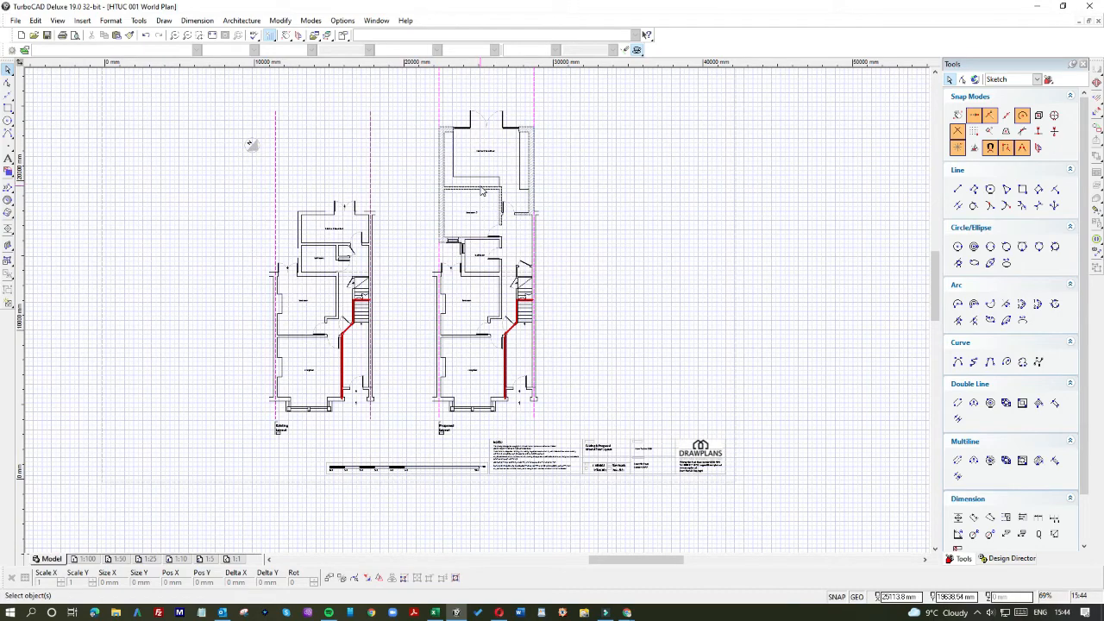
pyautogui.scroll(1, 481, 188)
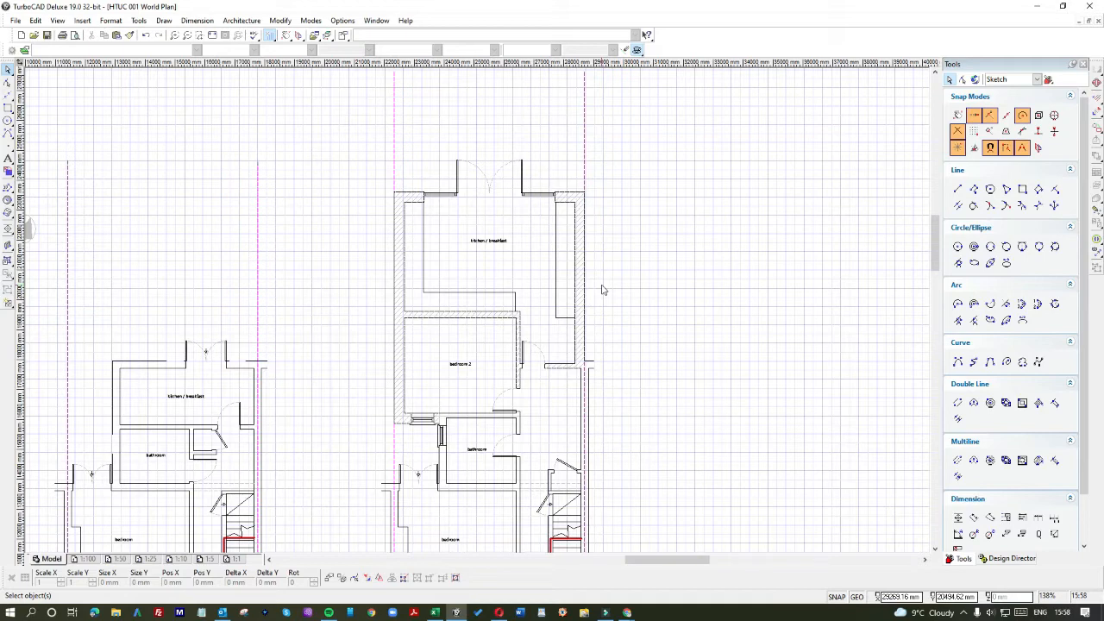
# Step: Start opening a drawing and browse to the aCAD Resources folder under 01 Architectural, Clients
pyautogui.click(35, 35)
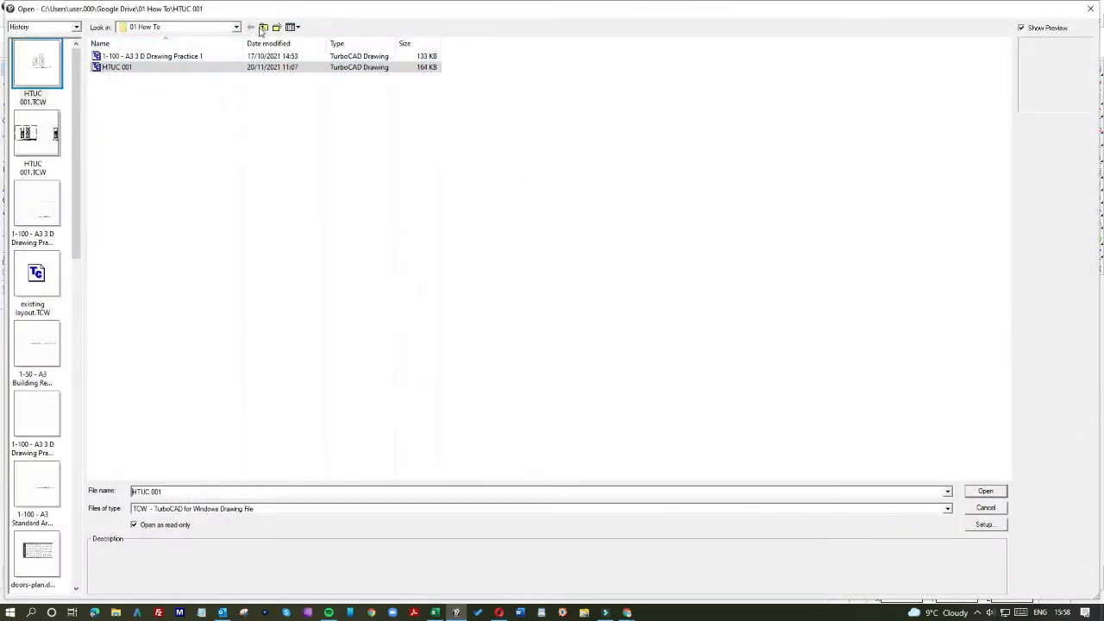
pyautogui.click(263, 27)
pyautogui.click(143, 58)
pyautogui.doubleClick(143, 58)
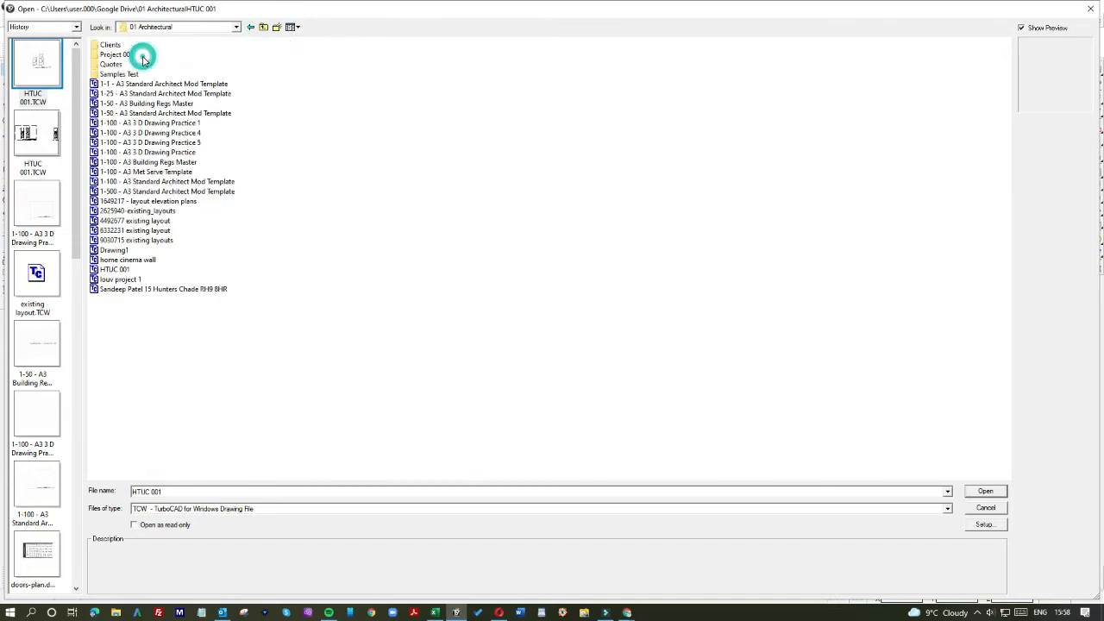
pyautogui.doubleClick(112, 45)
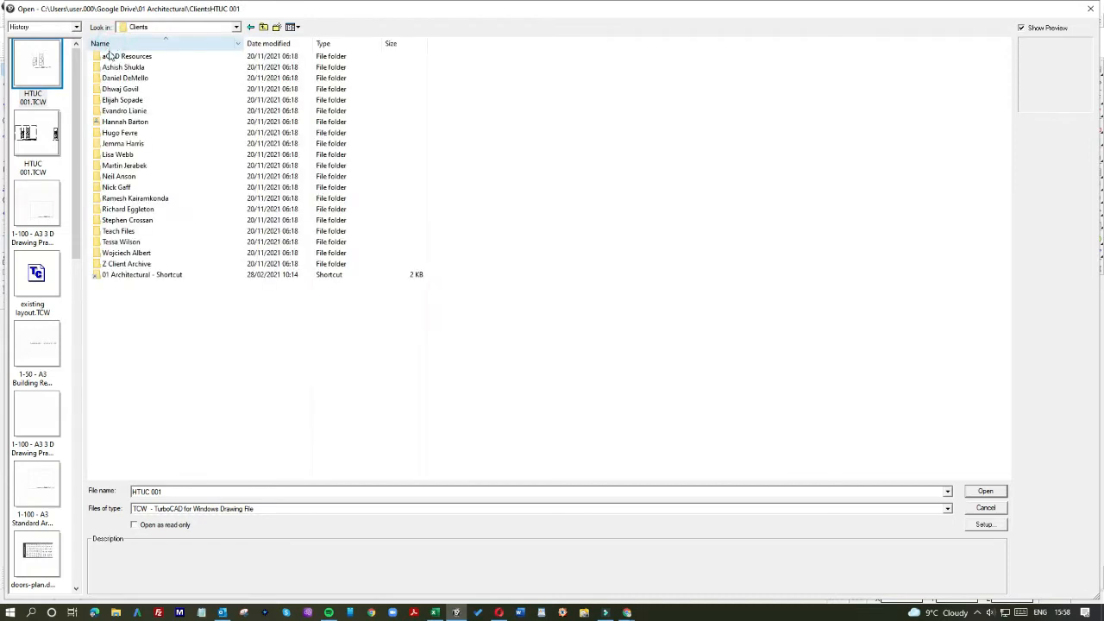
pyautogui.doubleClick(108, 54)
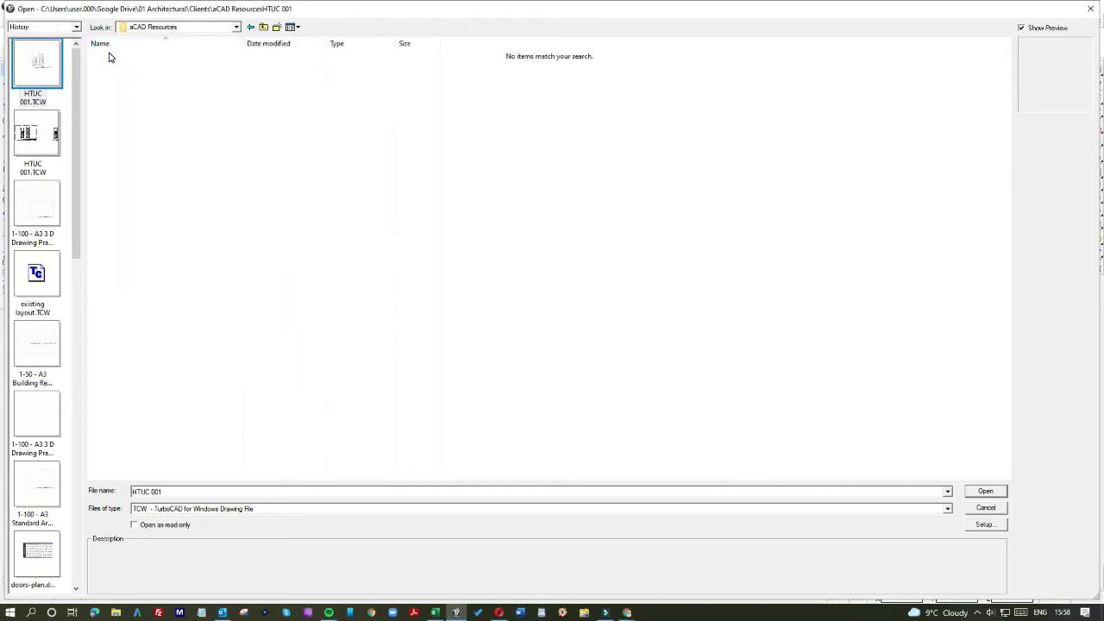
# Step: Set the file type filter to All Files and open the kitchen range_hoods drawing
pyautogui.click(155, 508)
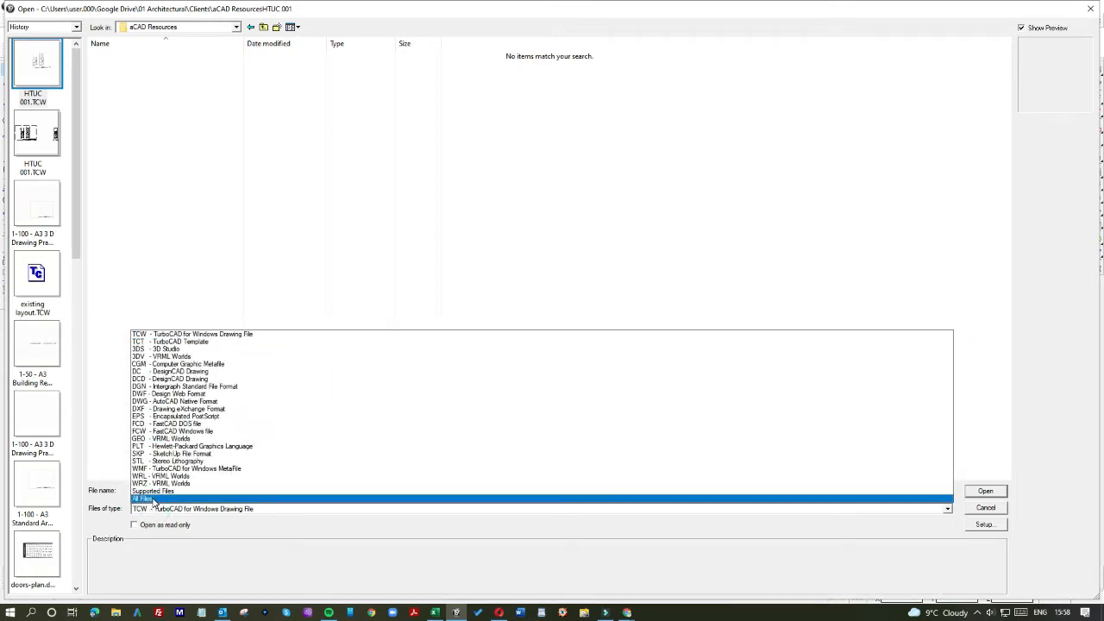
pyautogui.click(150, 495)
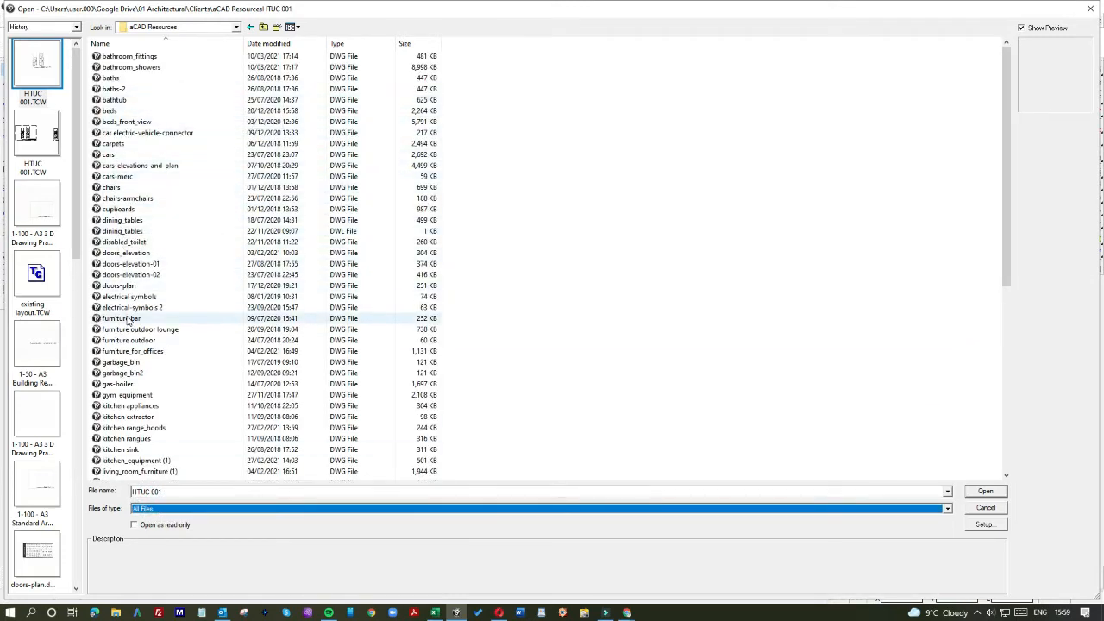
pyautogui.scroll(-1, 169, 356)
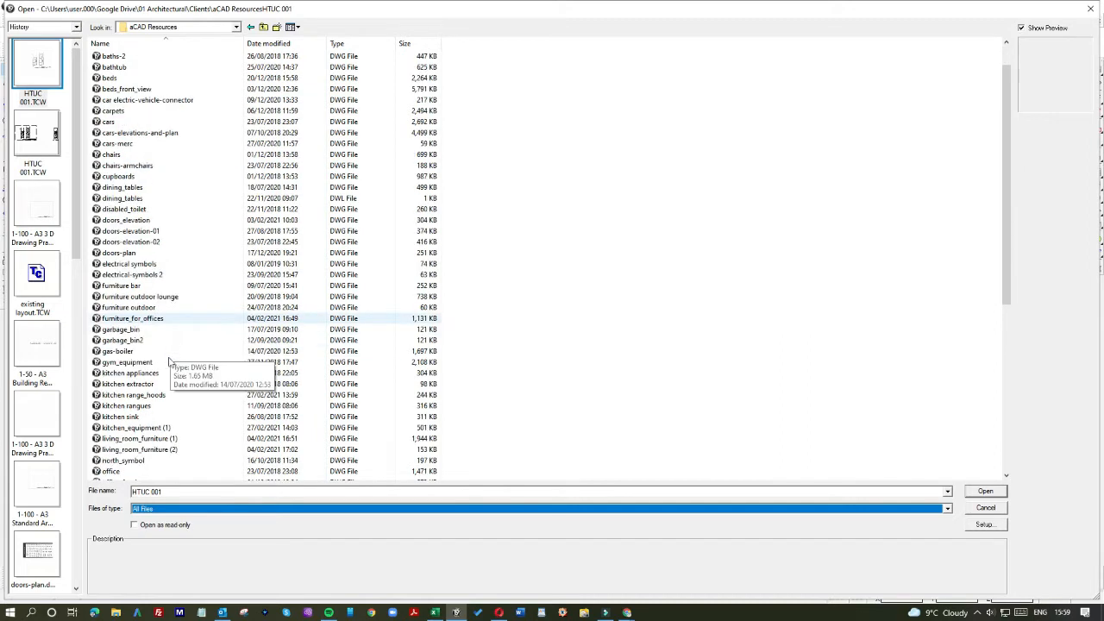
pyautogui.doubleClick(134, 396)
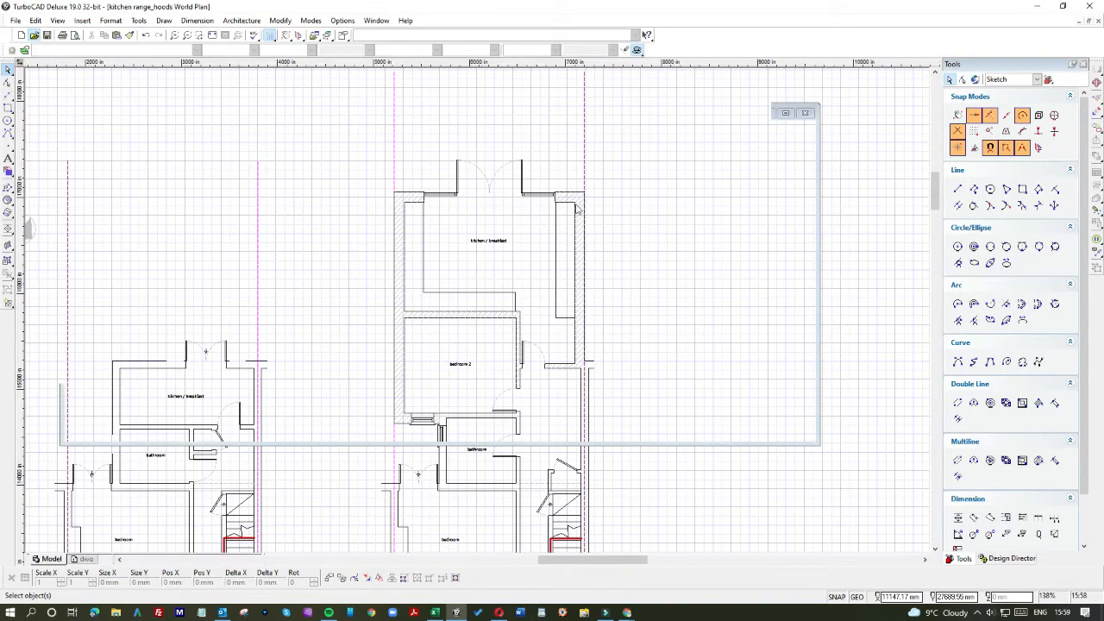
# Step: Copy the second range hood in the top row into the HTUC 001 drawing, overriding the same-named blocks
pyautogui.scroll(-2, 479, 315)
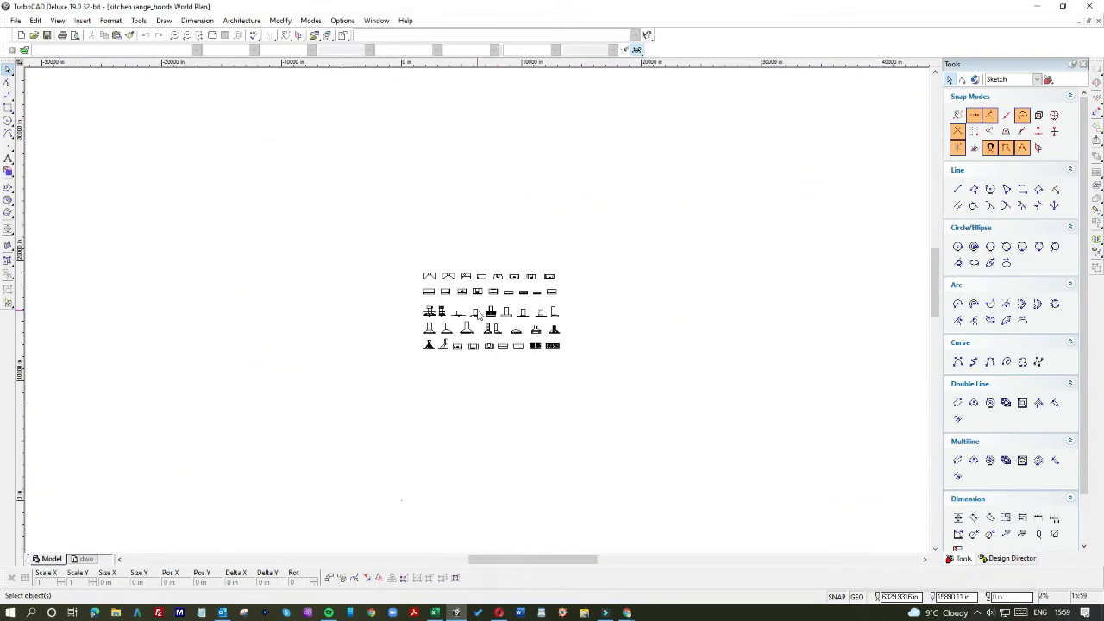
pyautogui.scroll(2, 479, 315)
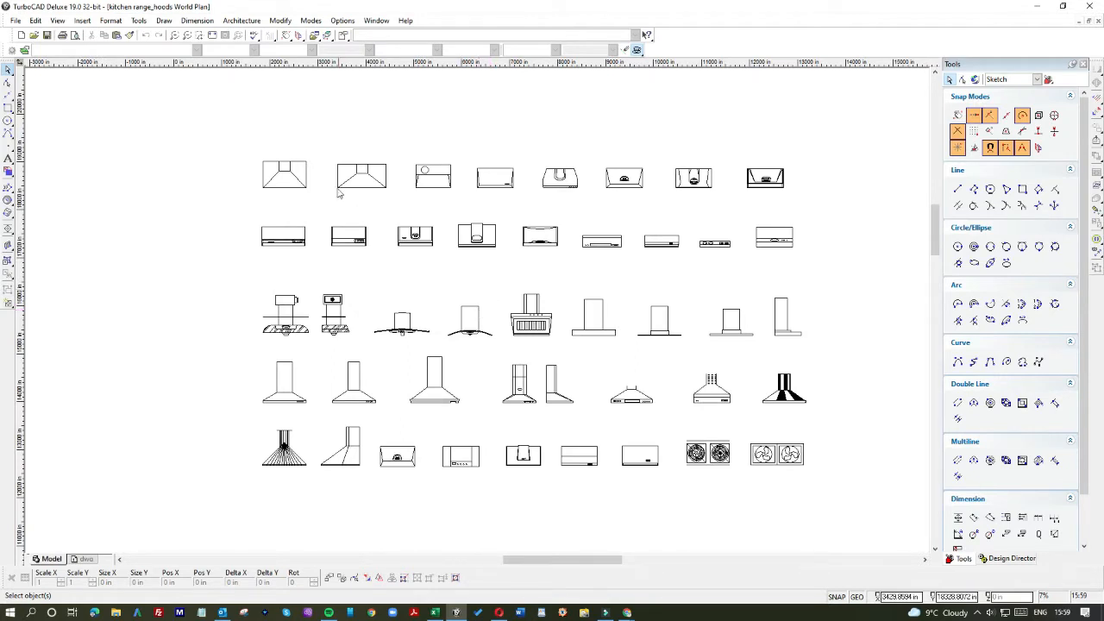
pyautogui.moveTo(320, 155); pyautogui.dragTo(401, 202)
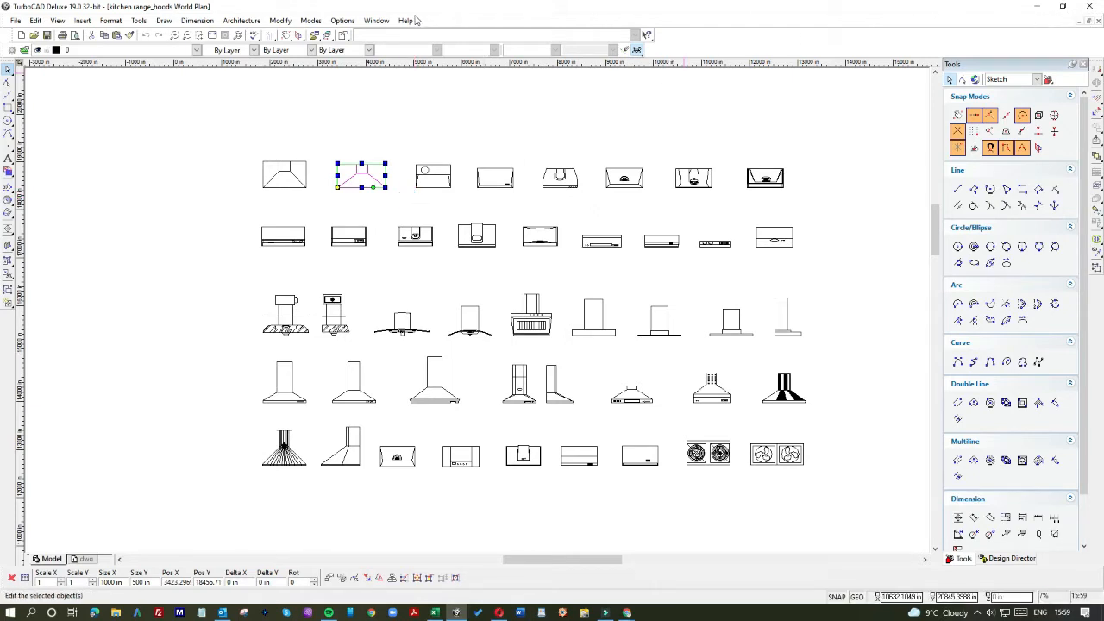
pyautogui.click(376, 20)
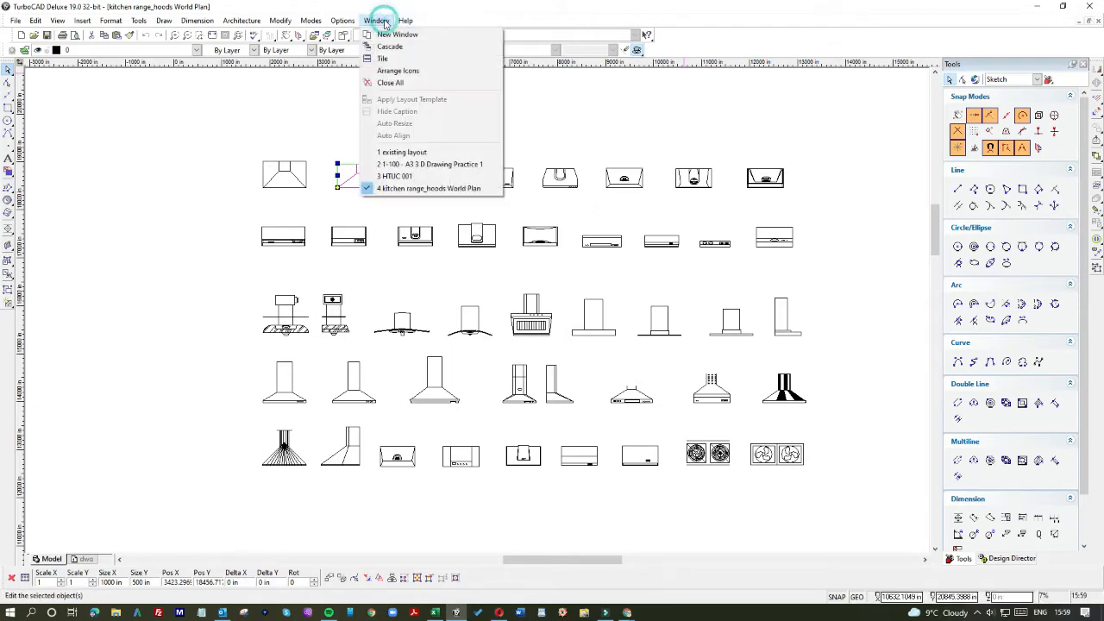
pyautogui.click(408, 176)
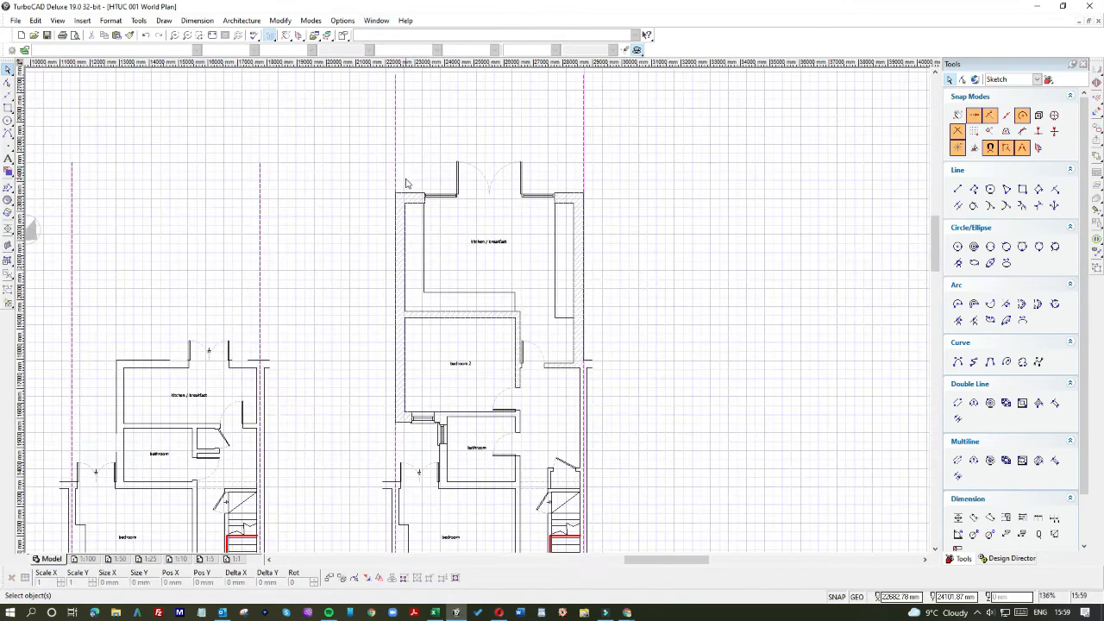
pyautogui.hotkey('ctrl', 'v')
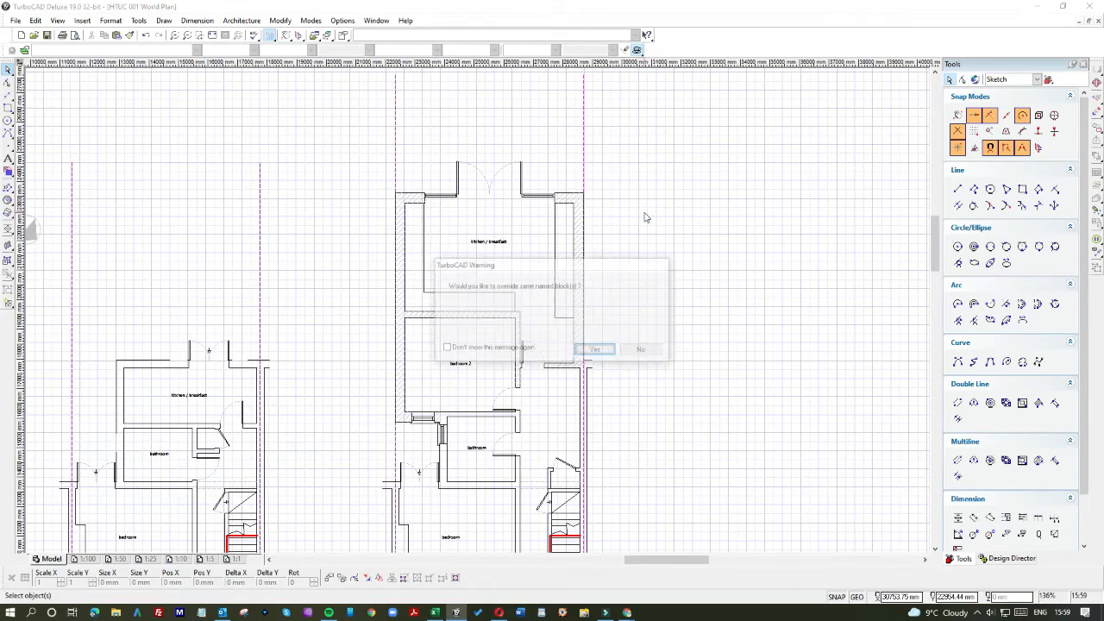
pyautogui.click(597, 349)
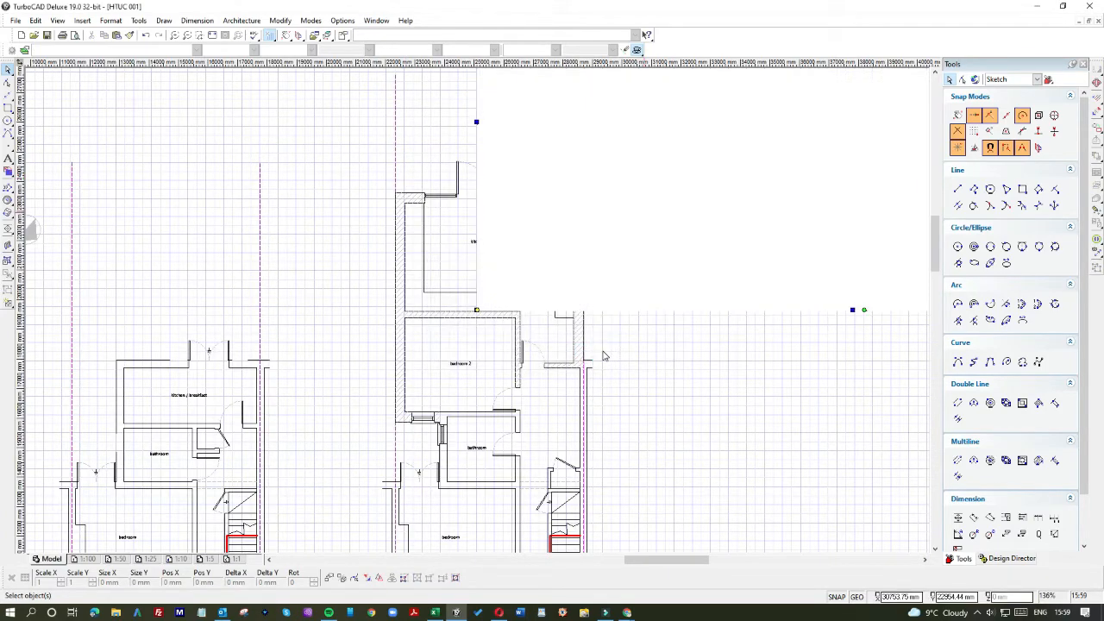
# Step: Resize the pasted range hood to 980 mm wide by 500 mm deep
pyautogui.scroll(-2, 479, 314)
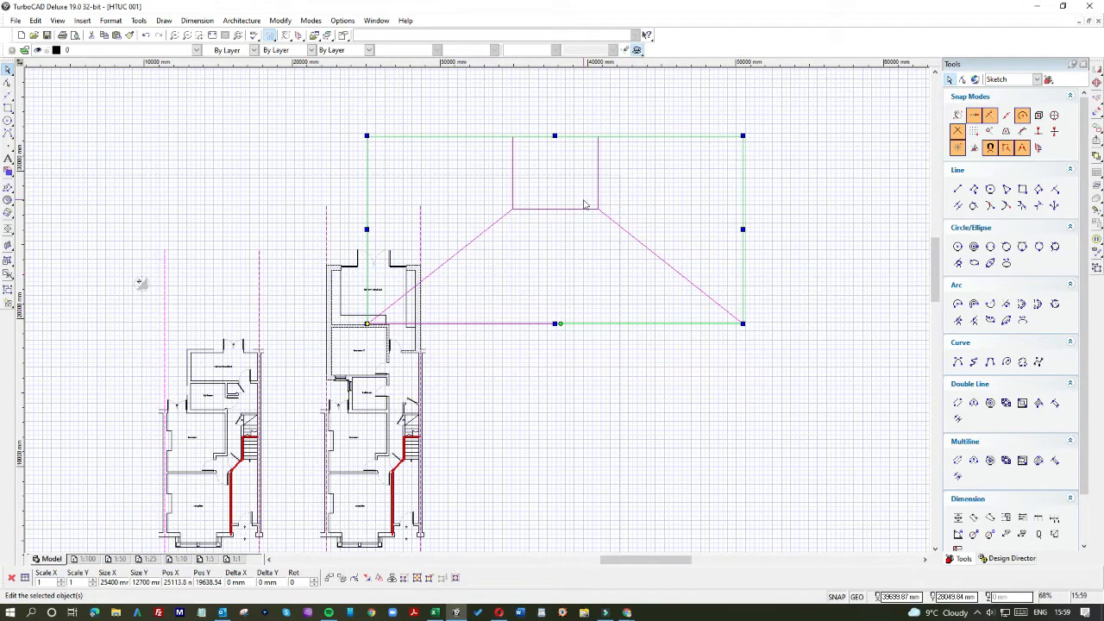
pyautogui.click(112, 582)
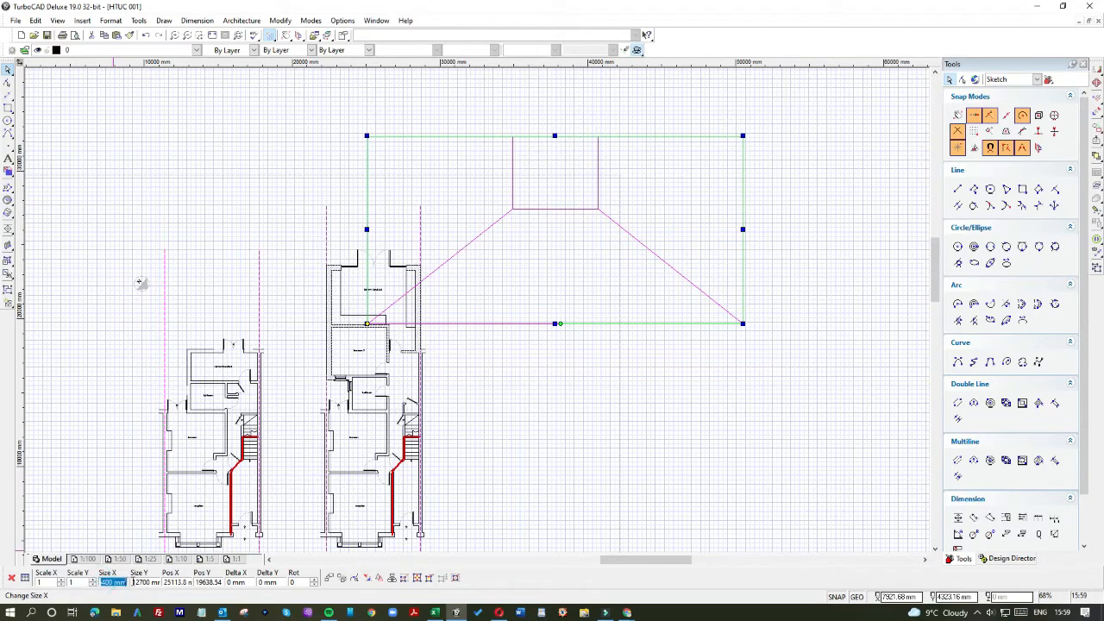
pyautogui.write('980')
pyautogui.press('Return')
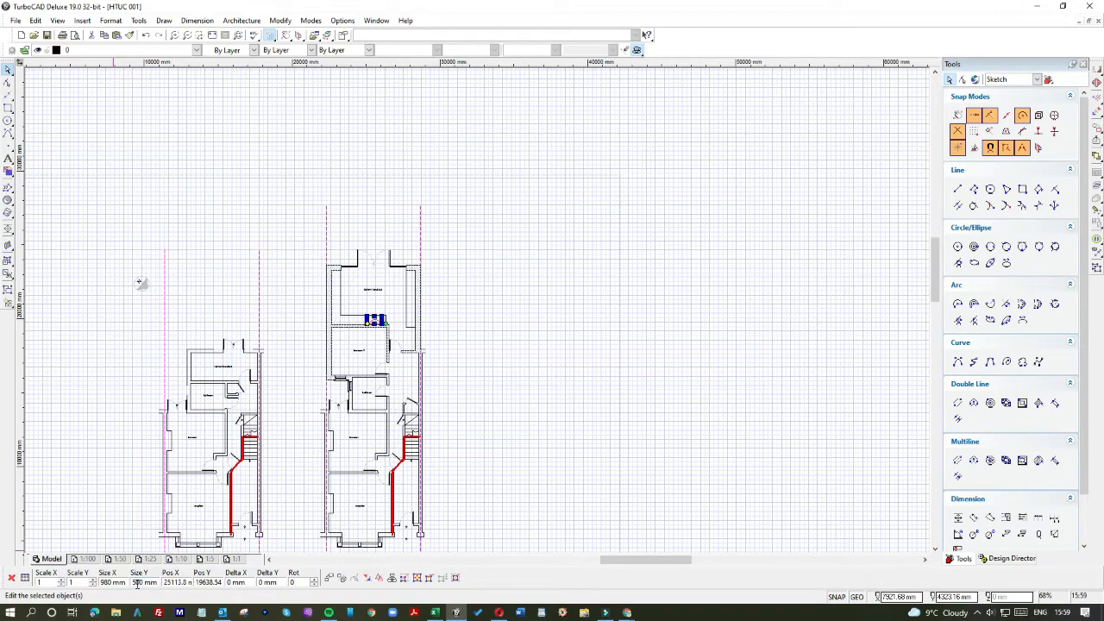
# Step: Rotate the range hood 90 degrees so its long edge runs parallel to the kitchen's left wall
pyautogui.scroll(2, 316, 372)
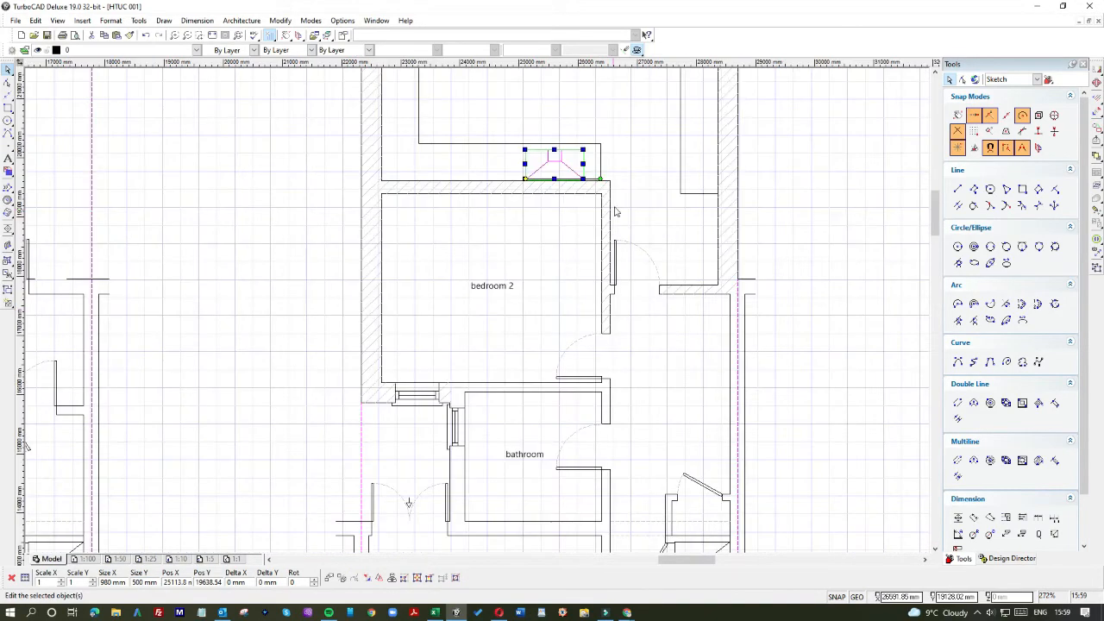
pyautogui.scroll(1, 566, 171)
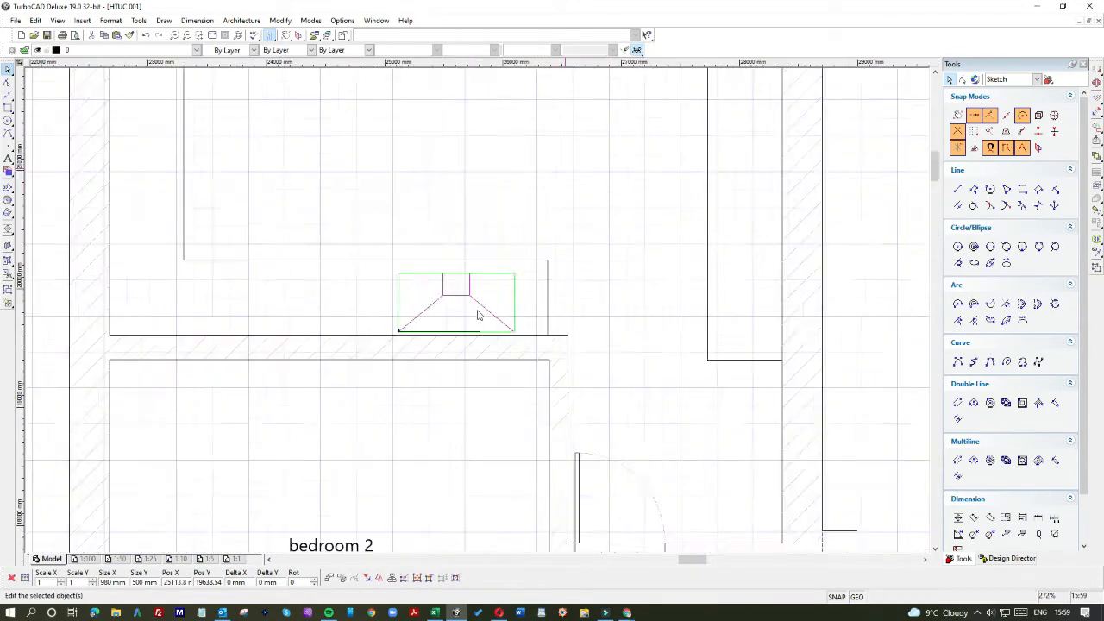
pyautogui.scroll(1, 479, 315)
pyautogui.click(481, 353)
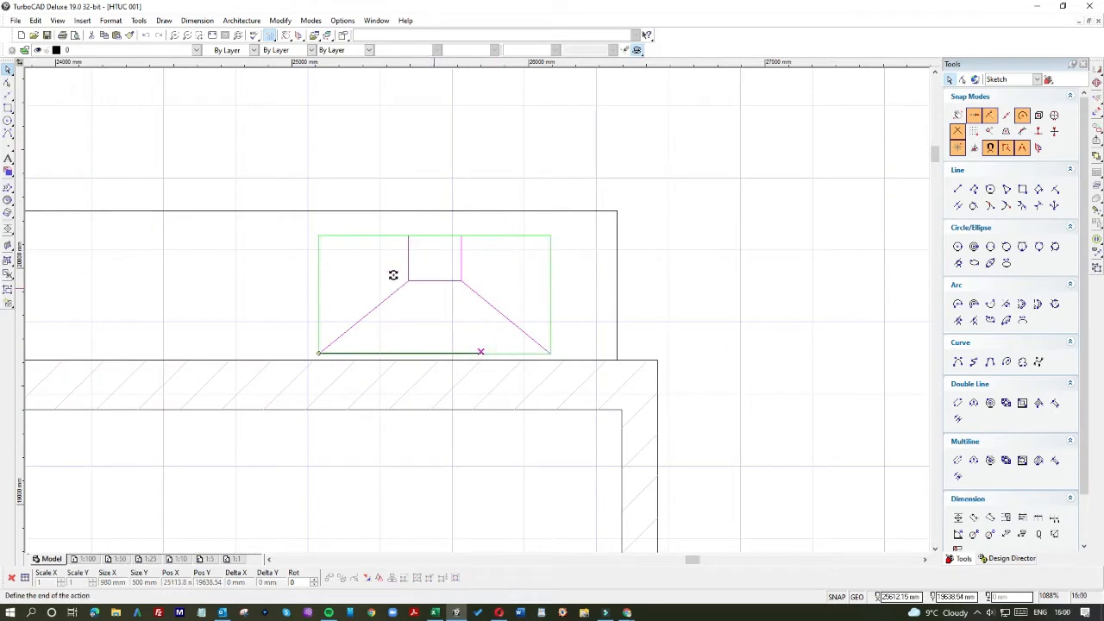
pyautogui.click(378, 270)
pyautogui.scroll(-1, 333, 347)
pyautogui.scroll(-1, 333, 347)
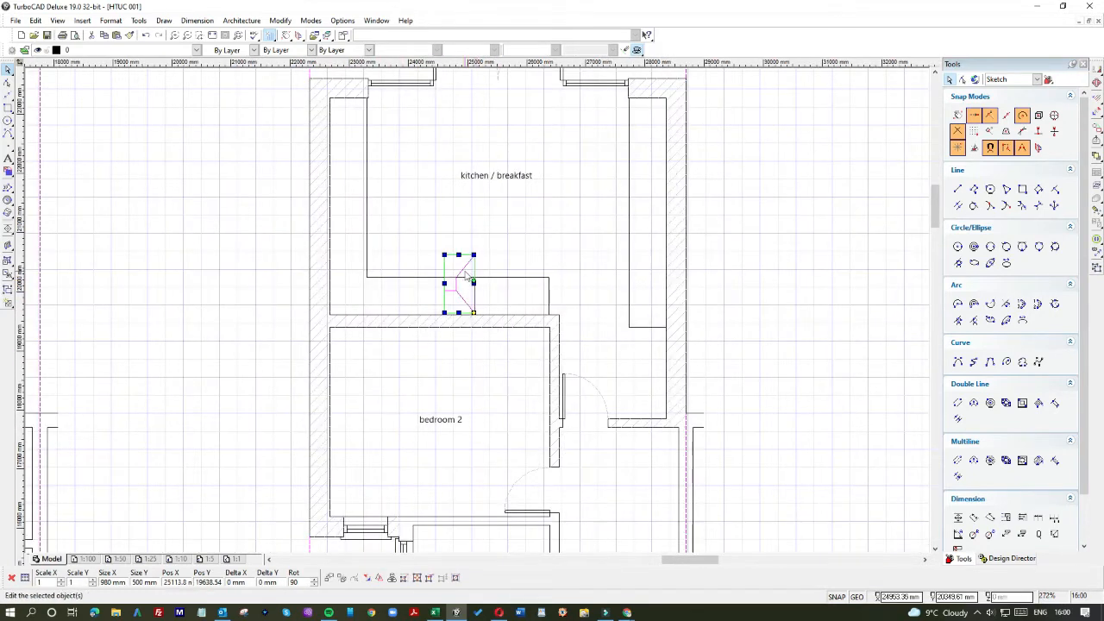
# Step: Move the range hood onto the kitchen's left worktop, with its back against the hatched wall
pyautogui.moveTo(459, 268); pyautogui.dragTo(342, 175)
pyautogui.click(405, 194)
pyautogui.scroll(2, 343, 193)
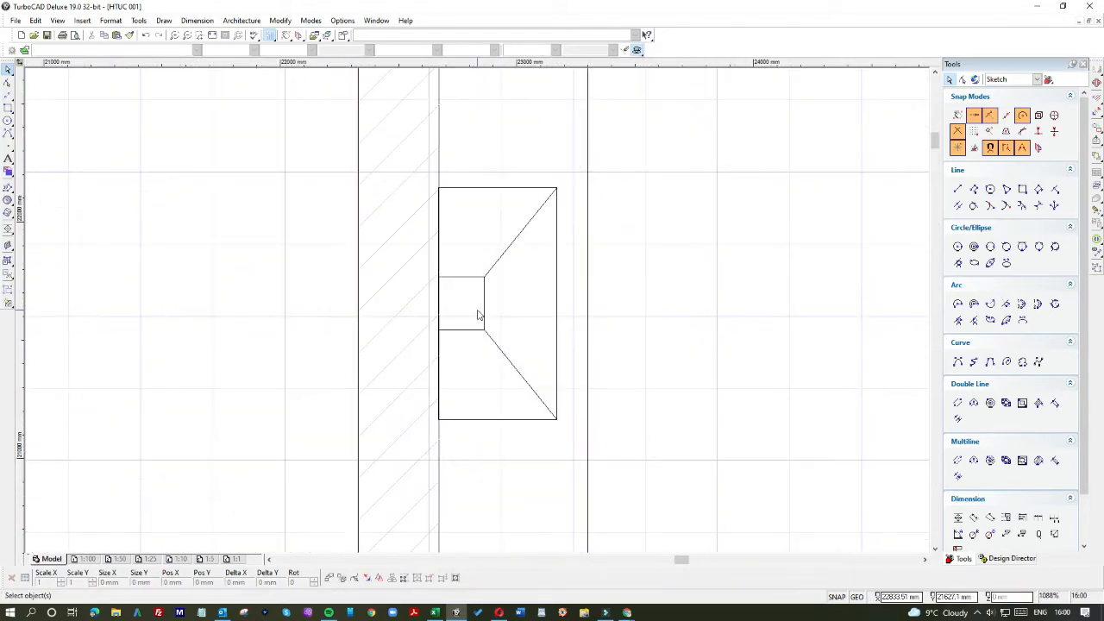
# Step: Nudge the range hood slightly to fine-tune its position against the left wall's inner face
pyautogui.scroll(-2, 479, 315)
pyautogui.scroll(2, 479, 315)
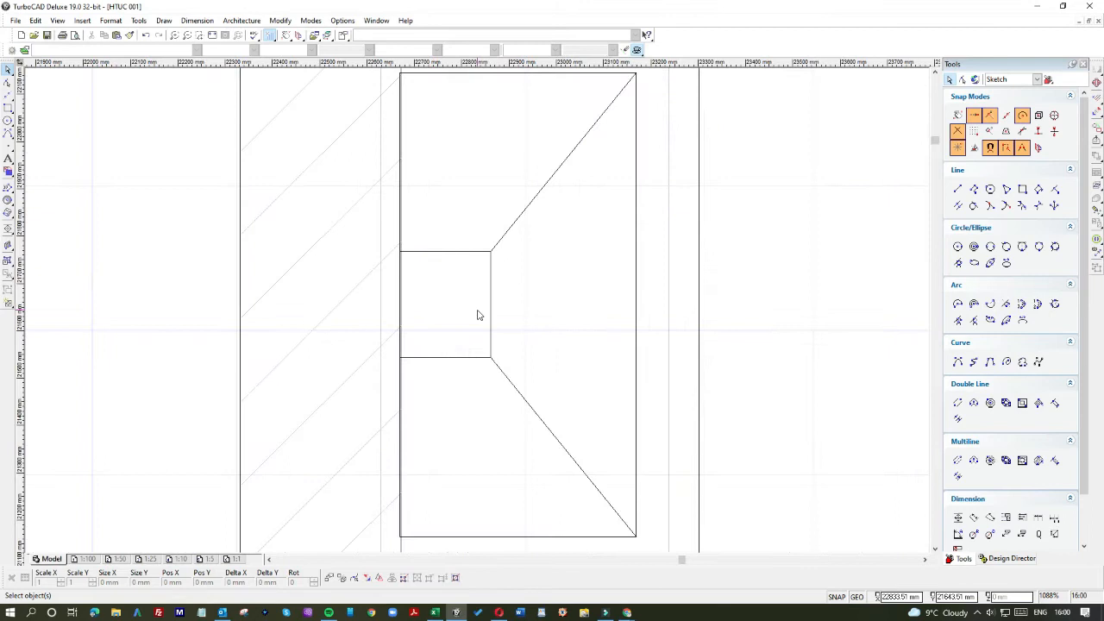
pyautogui.click(437, 167)
pyautogui.click(458, 178)
pyautogui.click(461, 248)
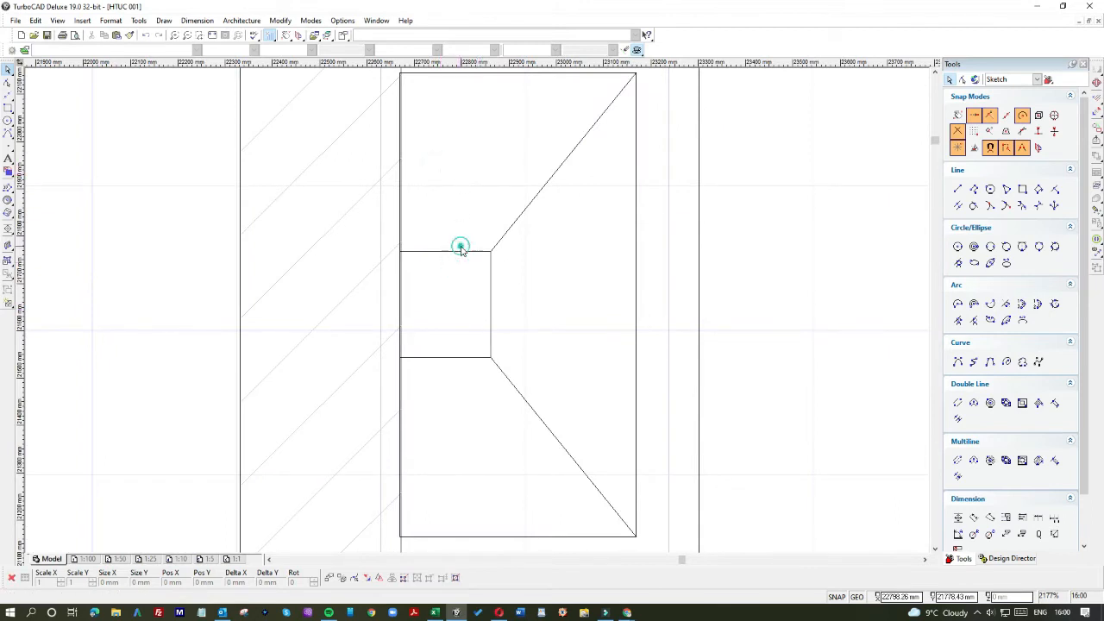
pyautogui.click(467, 227)
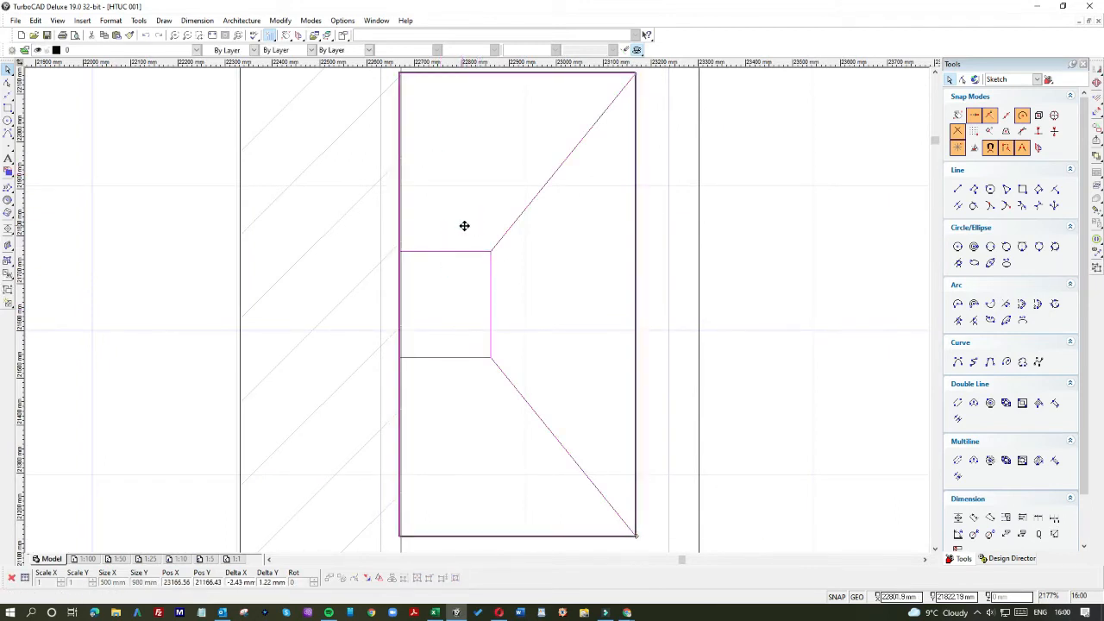
pyautogui.click(784, 257)
pyautogui.scroll(-3, 479, 314)
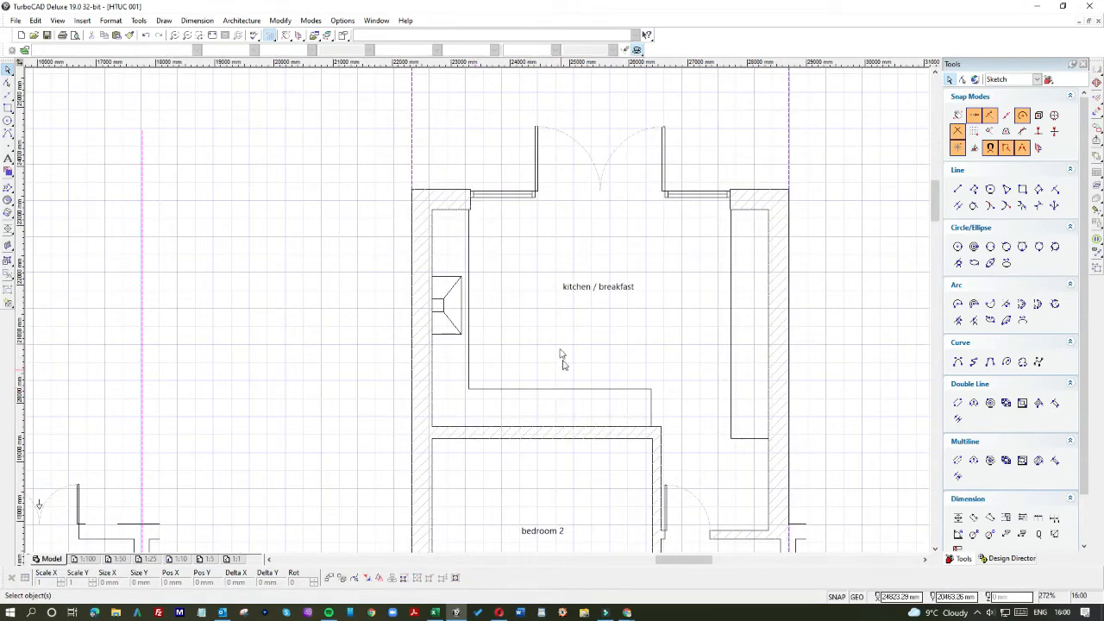
# Step: Open the sinks drawing from the aCAD Resources folder to check its symbols, and close it again
pyautogui.click(15, 21)
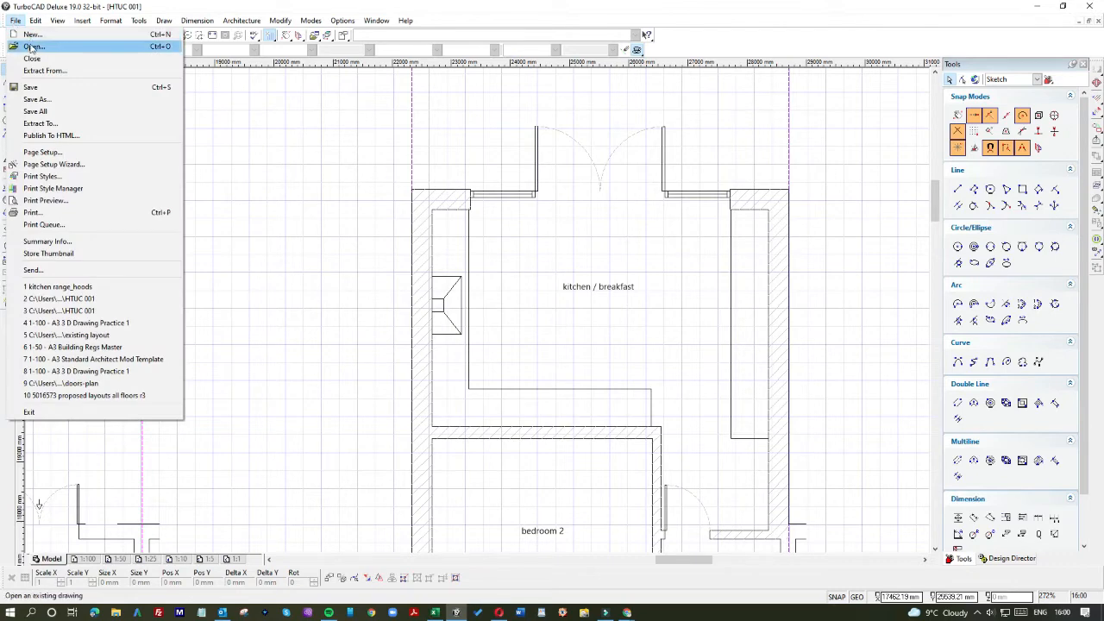
pyautogui.click(31, 48)
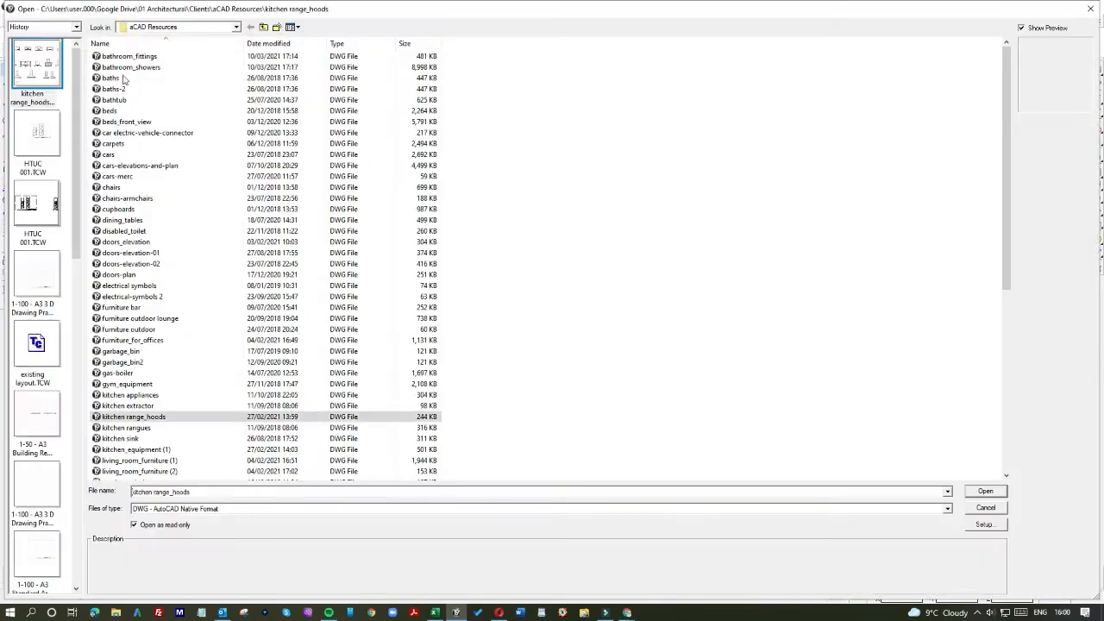
pyautogui.scroll(-1, 159, 276)
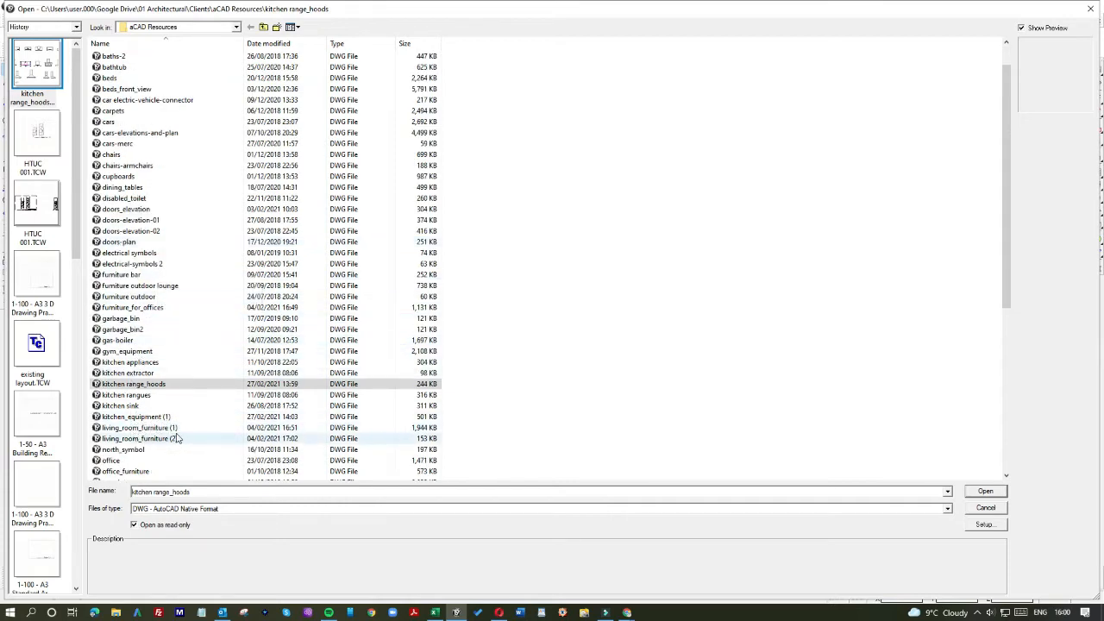
pyautogui.scroll(-1, 177, 435)
pyautogui.scroll(-1, 191, 260)
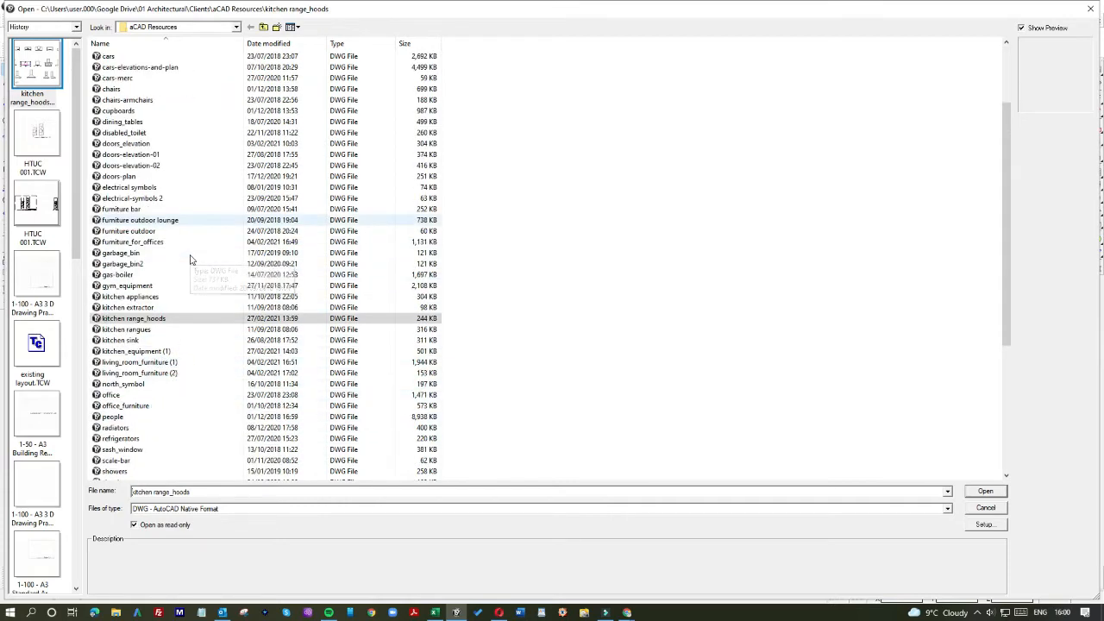
pyautogui.scroll(-1, 191, 259)
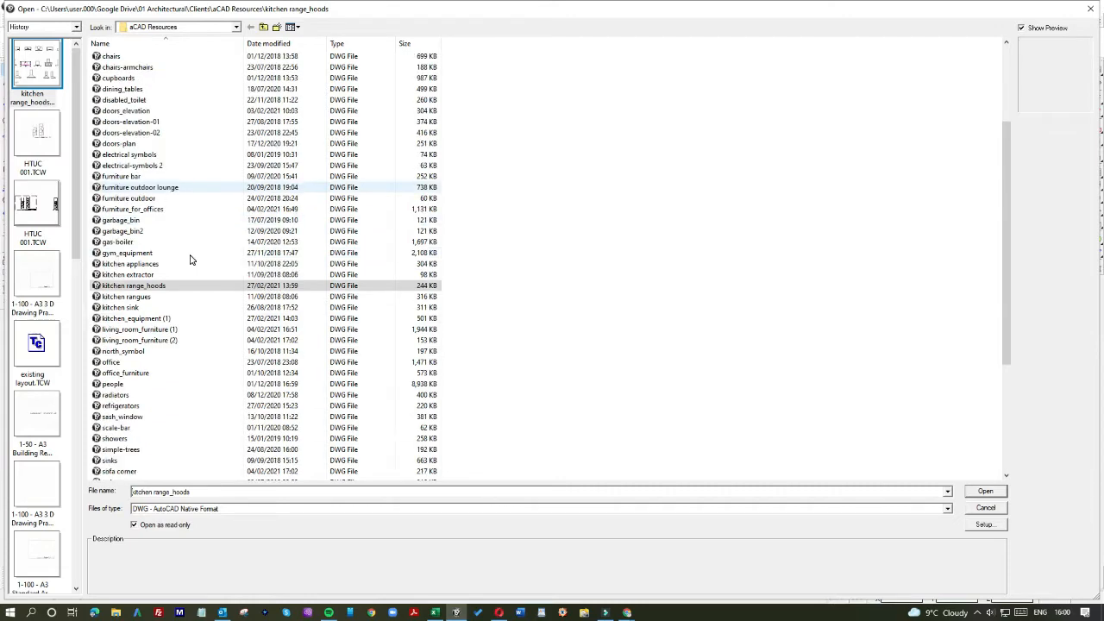
pyautogui.scroll(-1, 177, 319)
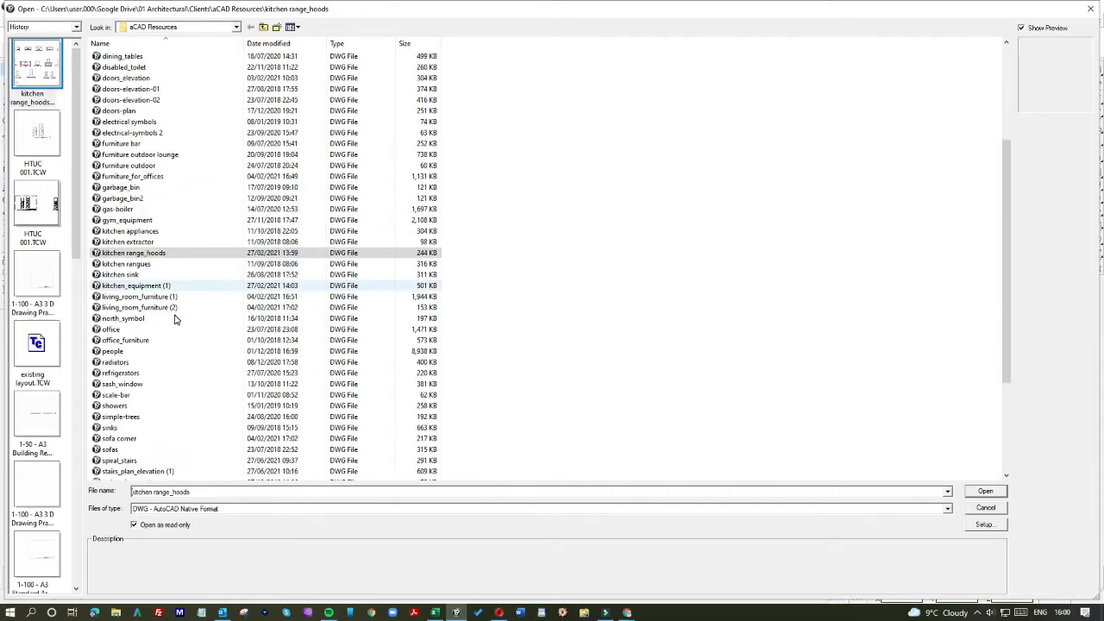
pyautogui.doubleClick(121, 438)
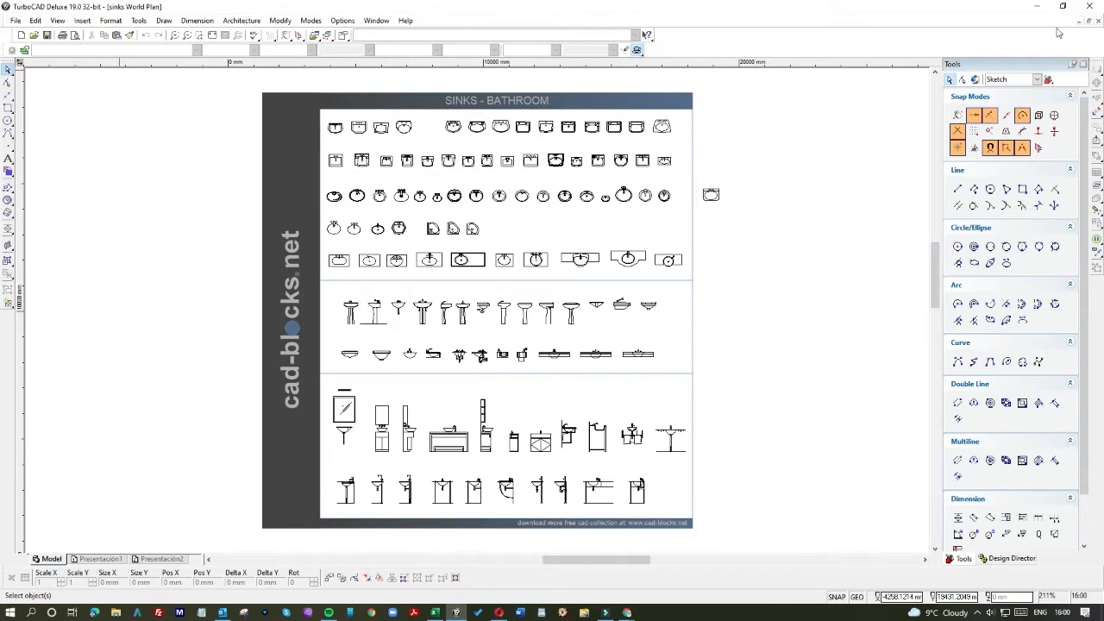
pyautogui.click(1094, 23)
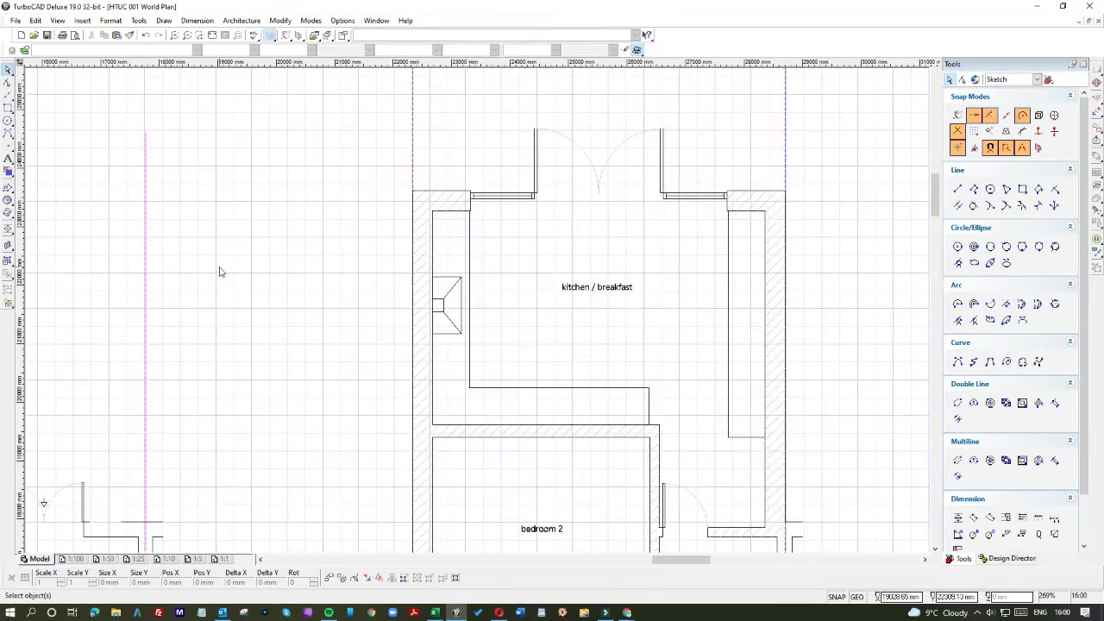
# Step: Open the kitchen sink drawing from the aCAD Resources folder
pyautogui.click(15, 20)
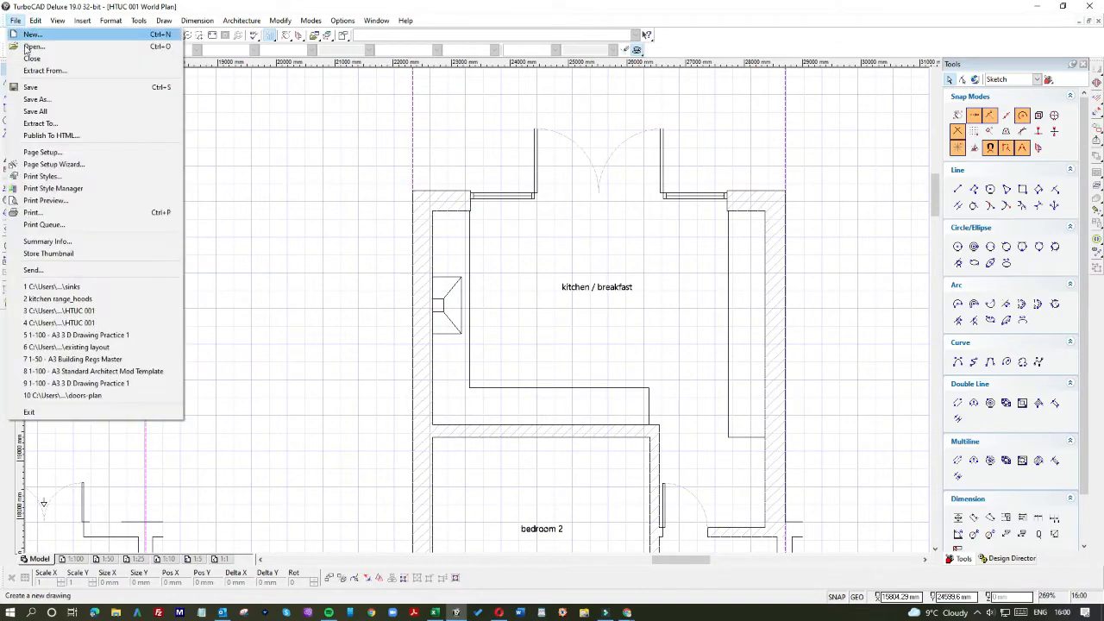
pyautogui.click(27, 49)
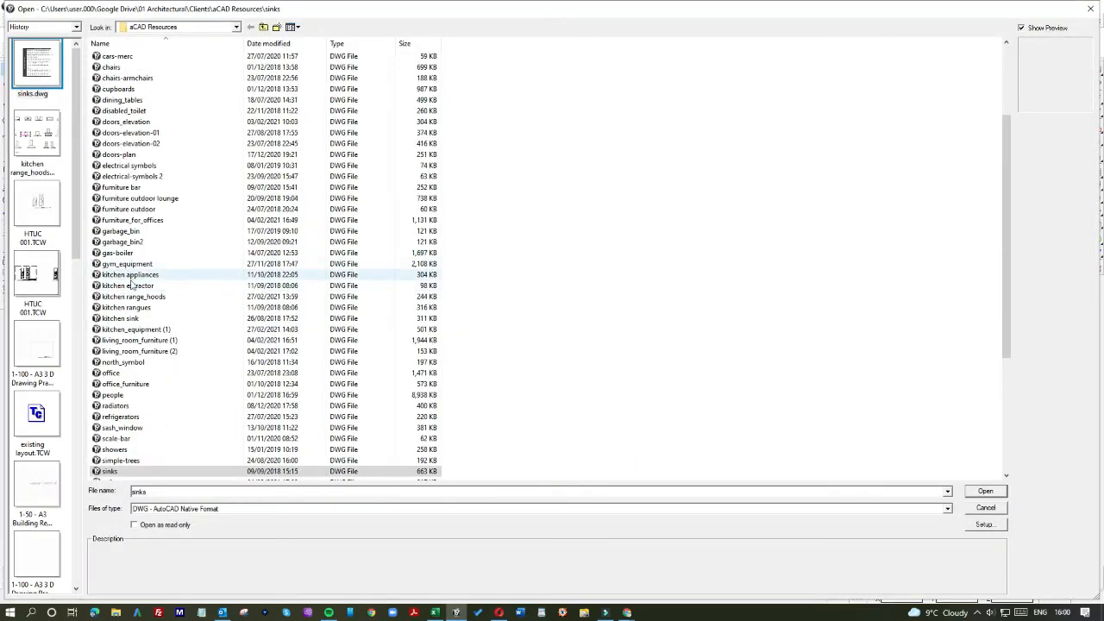
pyautogui.click(118, 318)
pyautogui.doubleClick(118, 318)
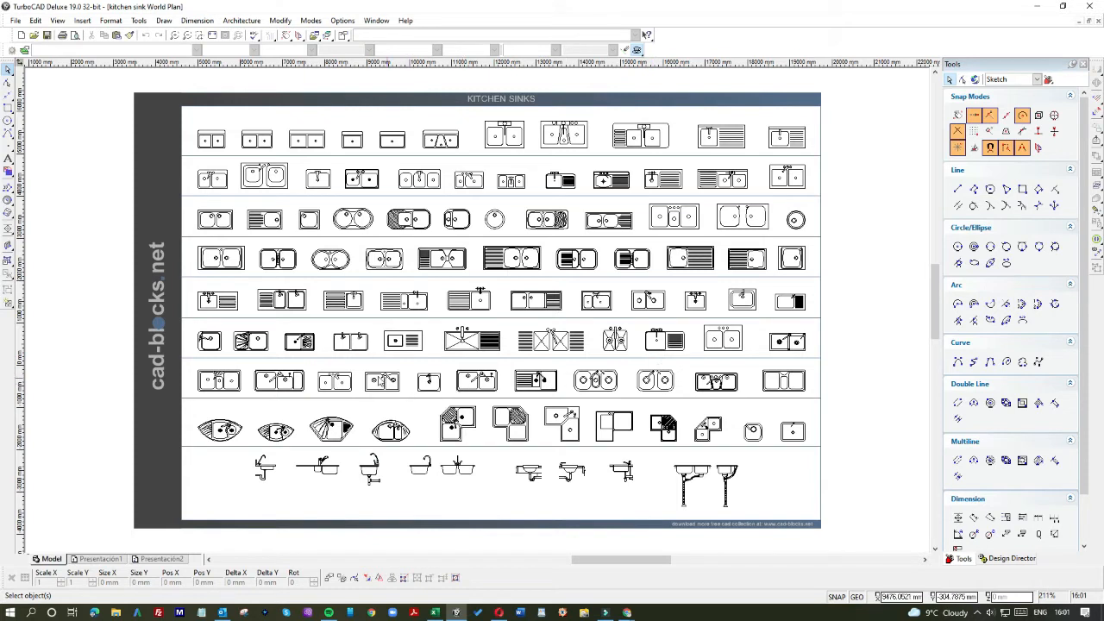
# Step: Copy the fourth sink in the seventh row into HTUC 001 and place it, rotated 180 degrees, on the worktop along the bedroom 2 wall
pyautogui.moveTo(360, 369); pyautogui.dragTo(402, 399)
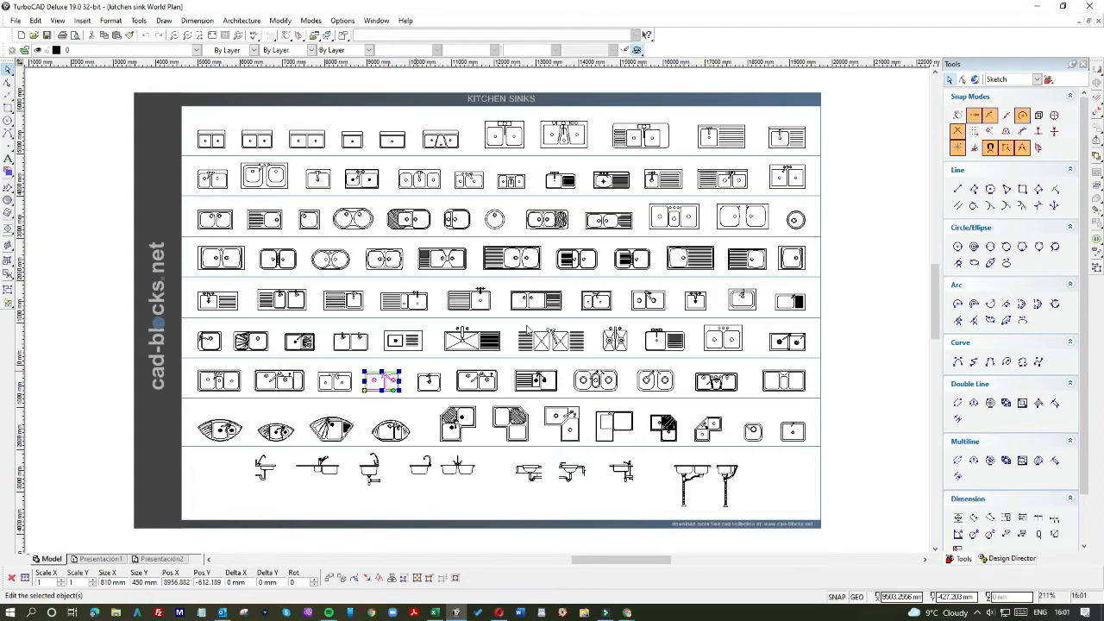
pyautogui.click(375, 20)
pyautogui.click(387, 175)
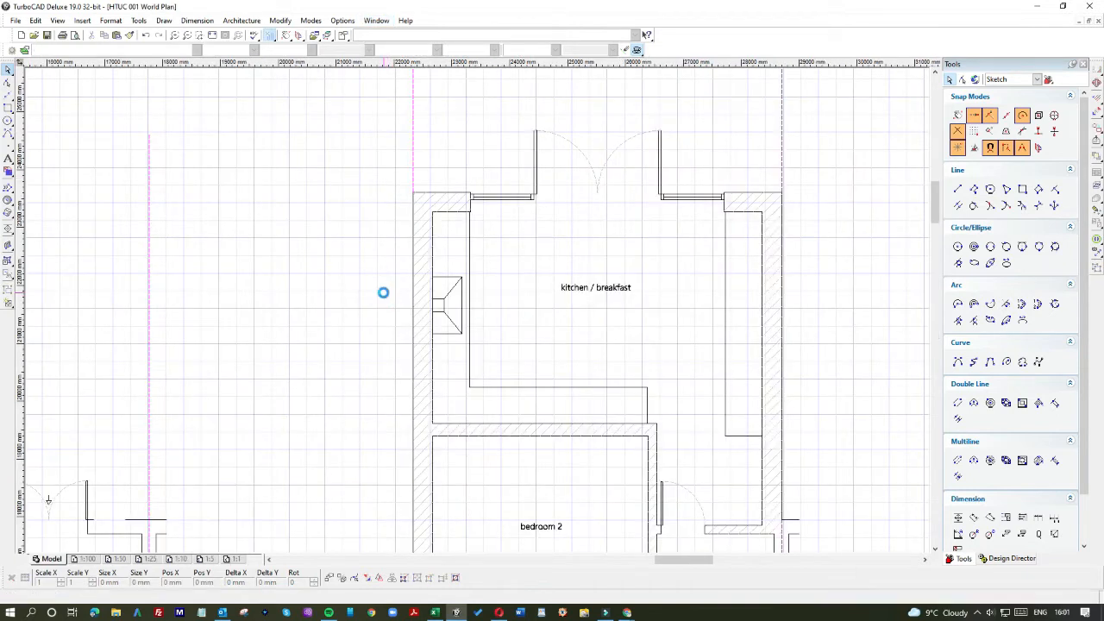
pyautogui.hotkey('ctrl', 'v')
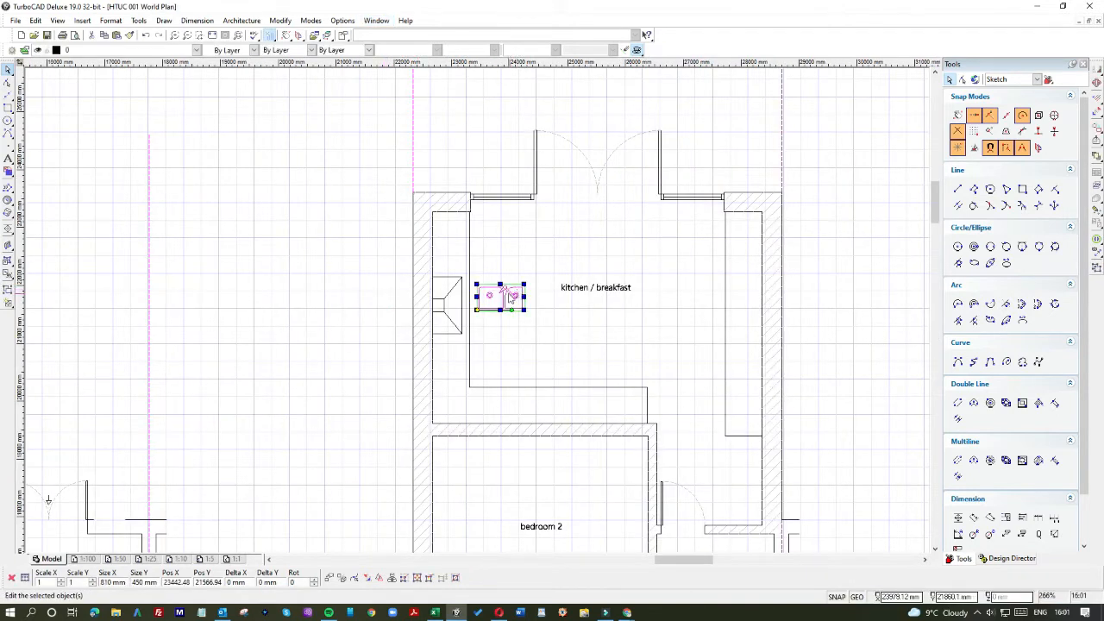
pyautogui.moveTo(511, 296); pyautogui.dragTo(560, 404)
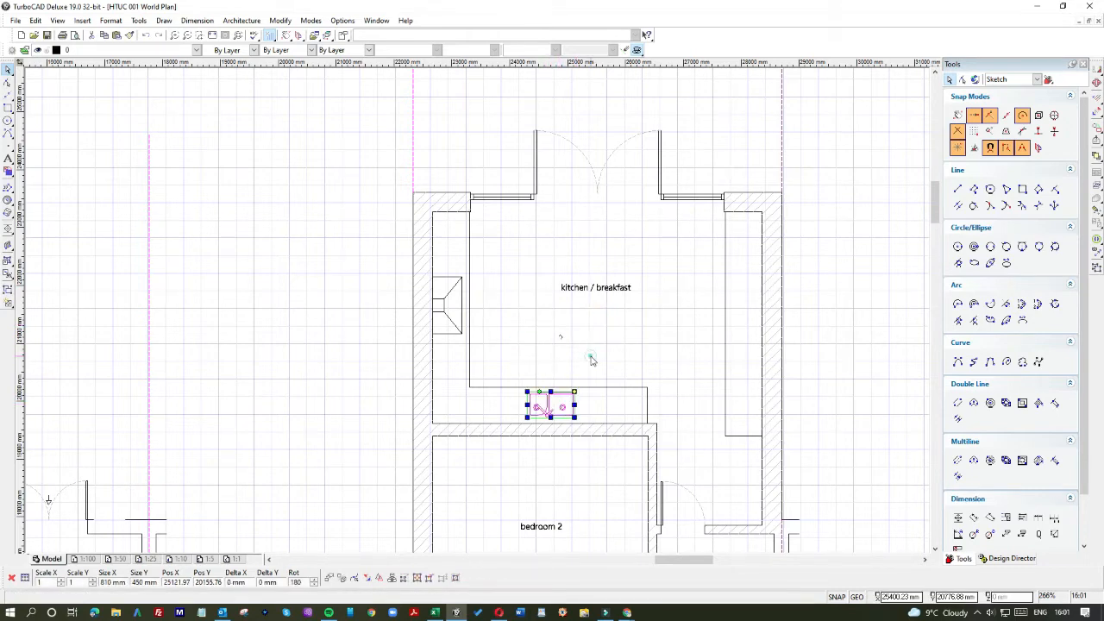
pyautogui.click(592, 357)
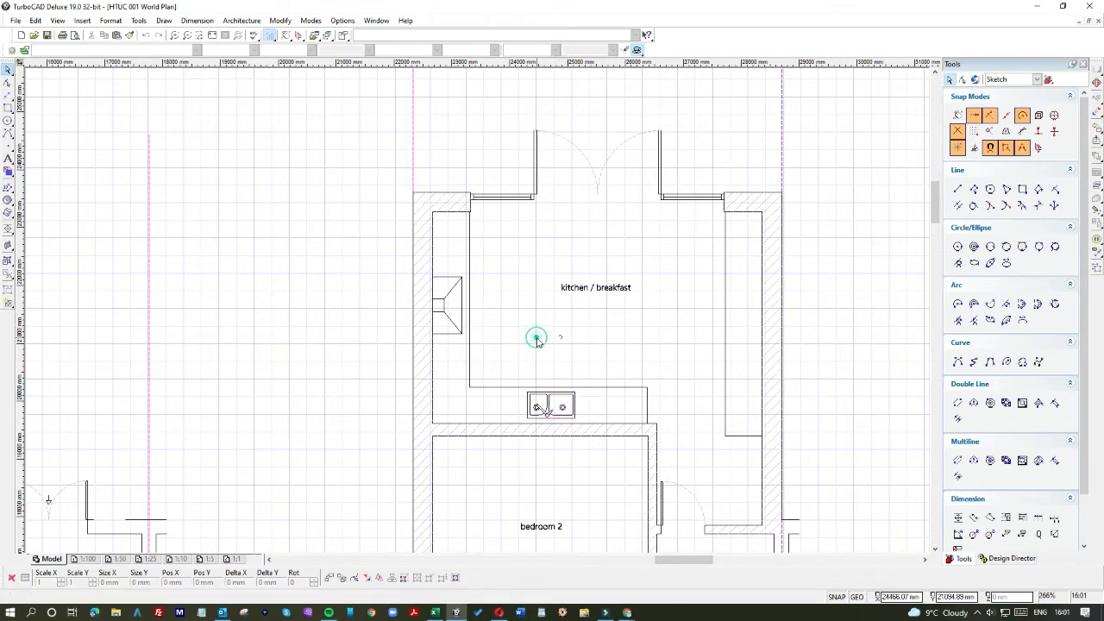
# Step: Open the baths drawing from the aCAD Resources folder
pyautogui.scroll(-2, 475, 371)
pyautogui.scroll(-2, 471, 415)
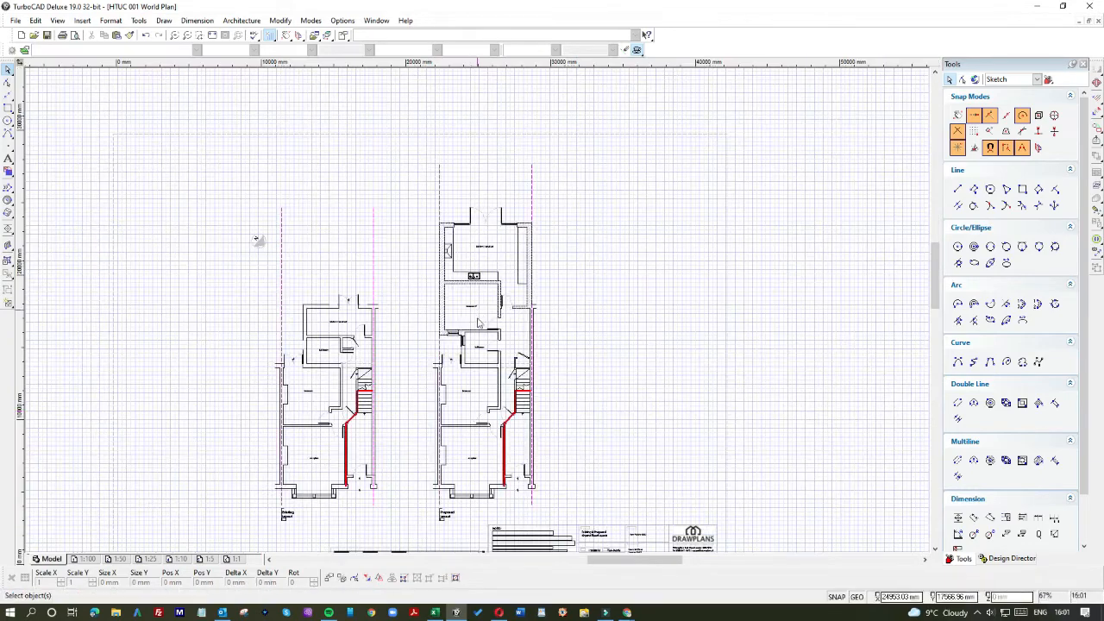
pyautogui.scroll(2, 472, 350)
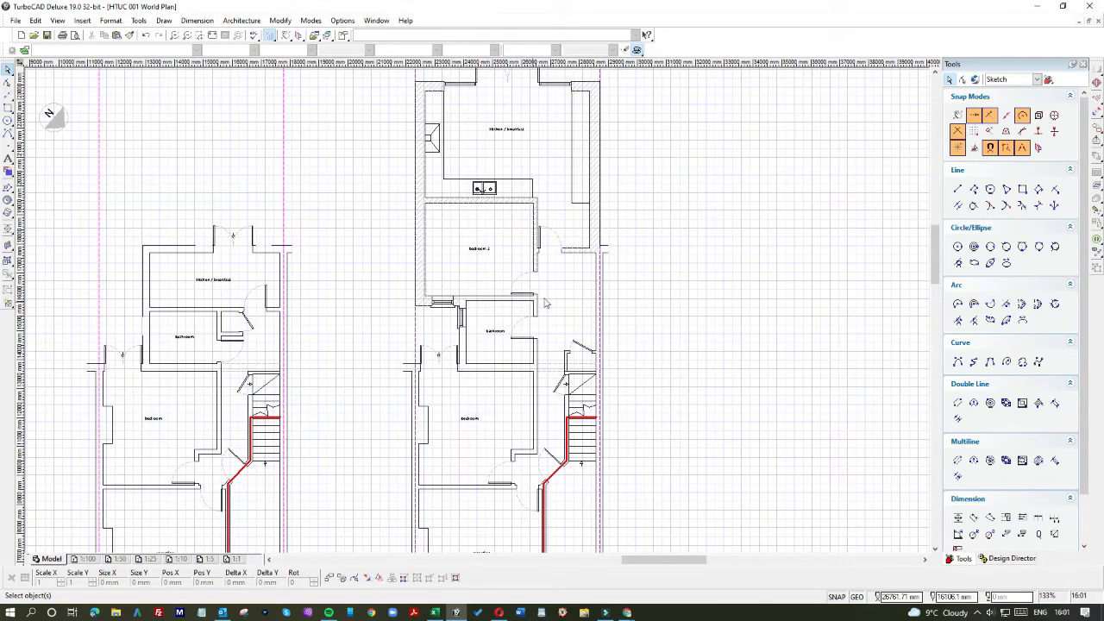
pyautogui.click(17, 22)
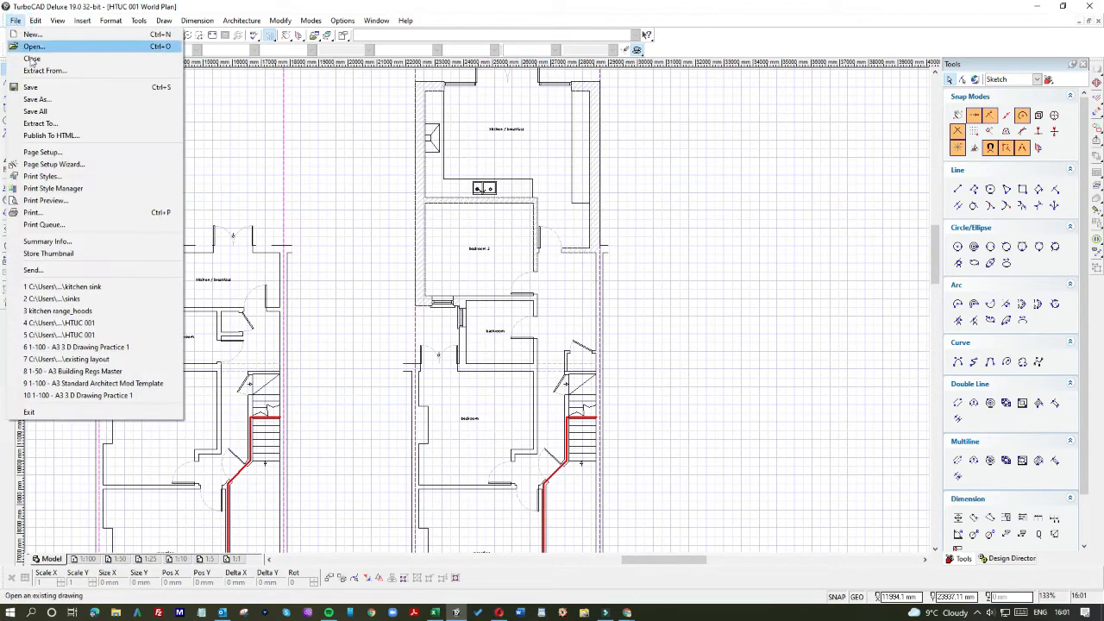
pyautogui.click(32, 47)
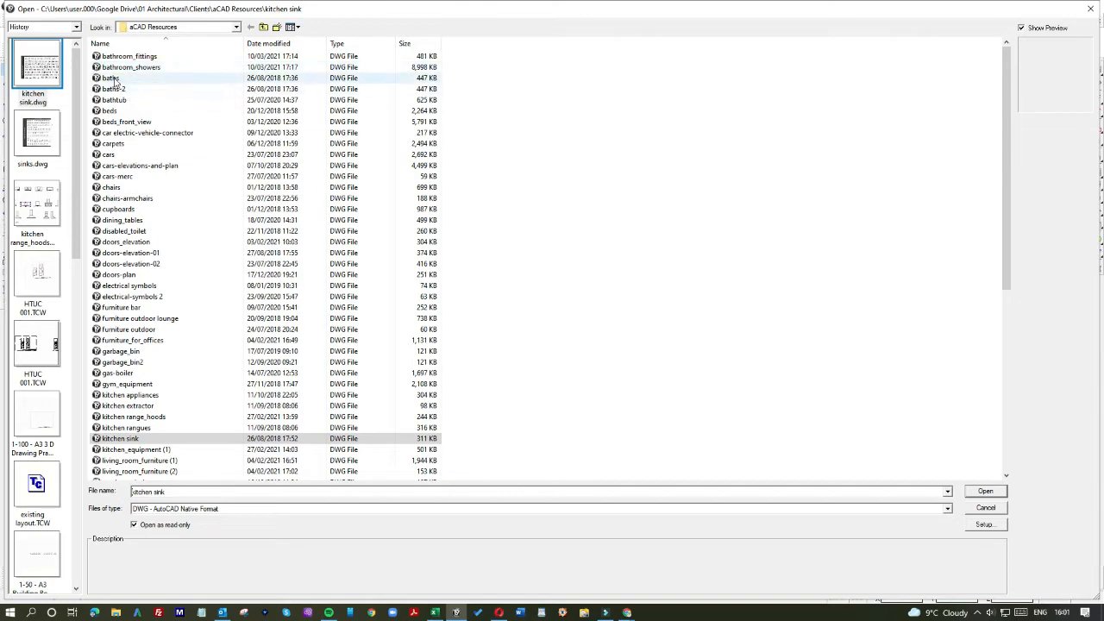
pyautogui.doubleClick(112, 78)
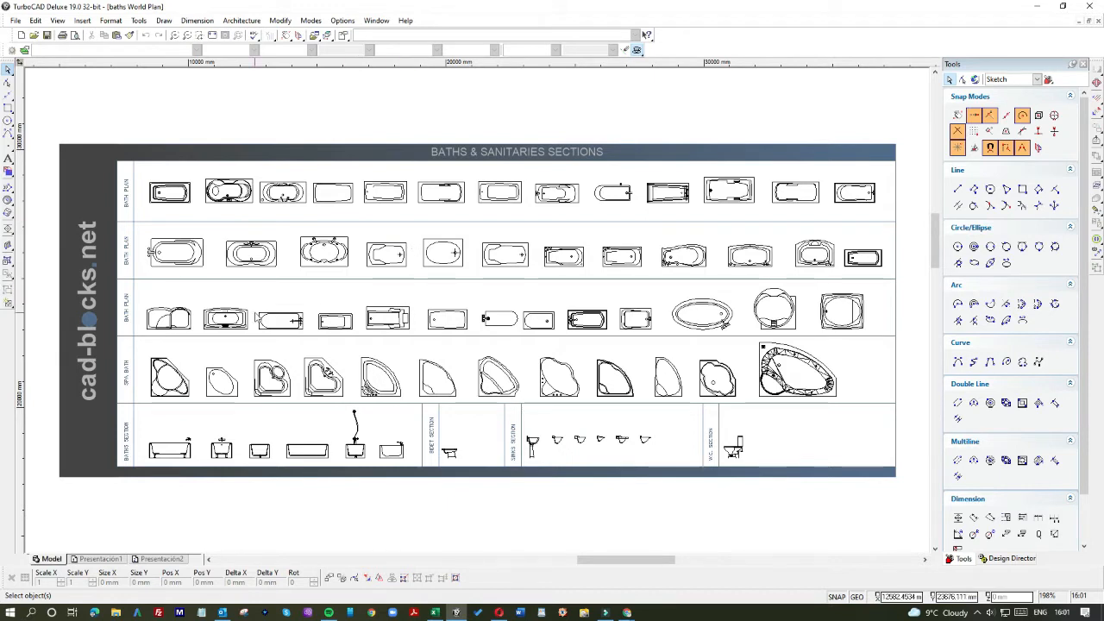
pyautogui.moveTo(253, 304); pyautogui.dragTo(308, 342)
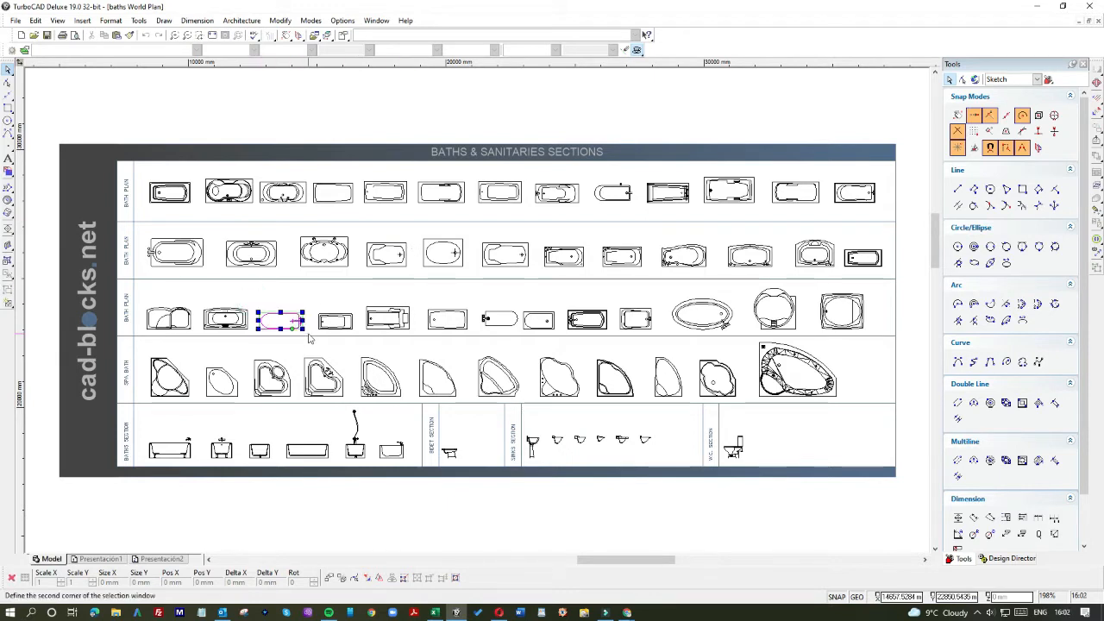
pyautogui.hotkey('ctrl', 'c')
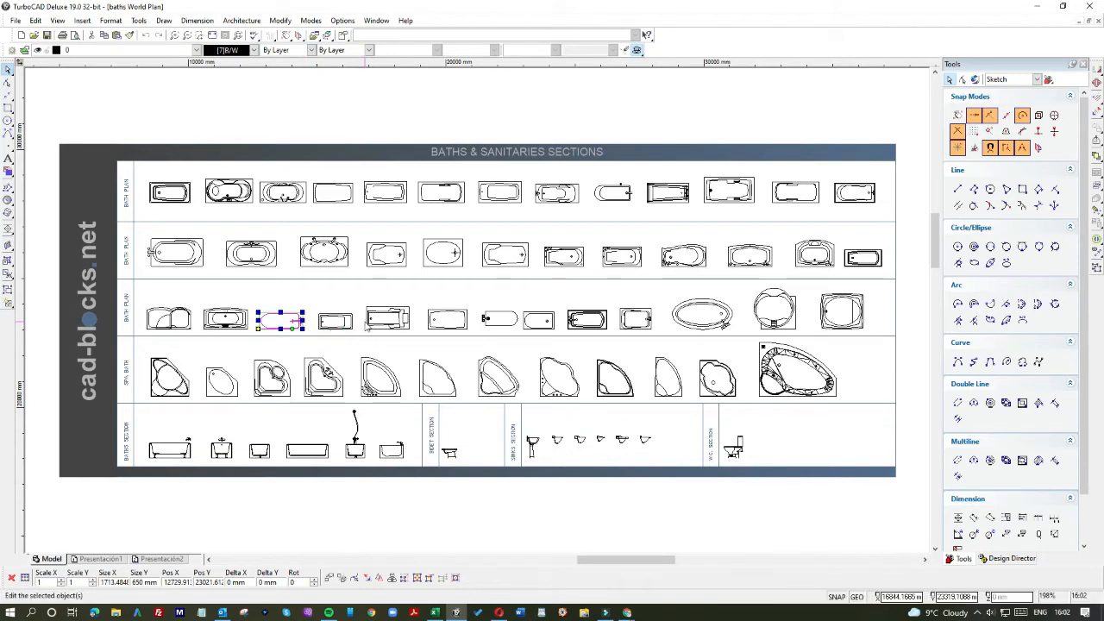
pyautogui.click(355, 296)
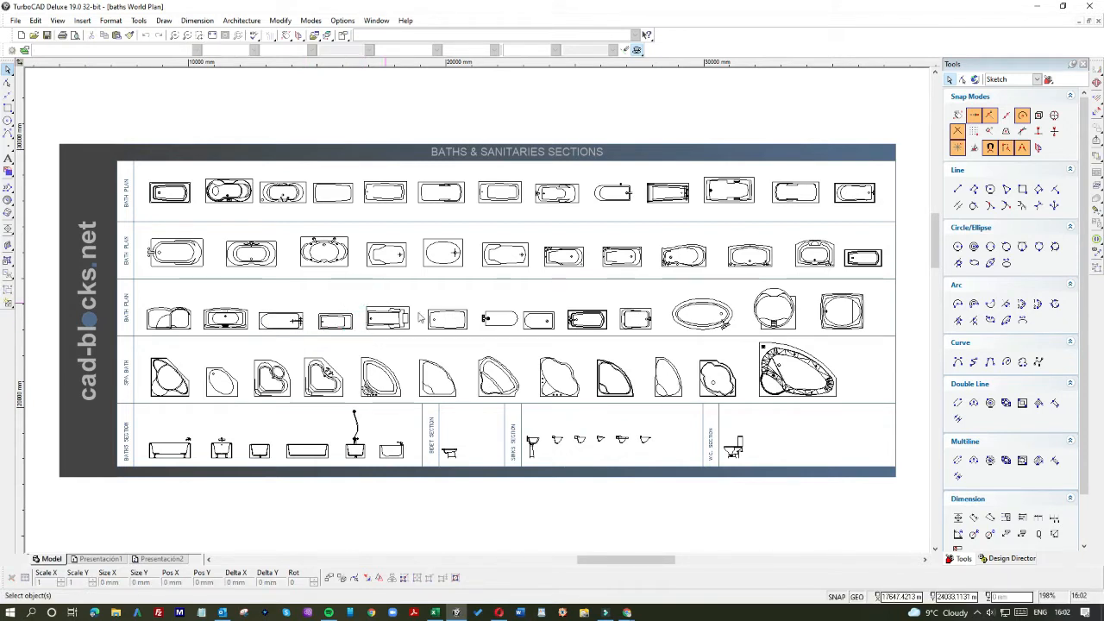
# Step: Copy the fifth bath in the third row into HTUC 001 and place it in the empty space beside the proposed plan
pyautogui.scroll(2, 440, 328)
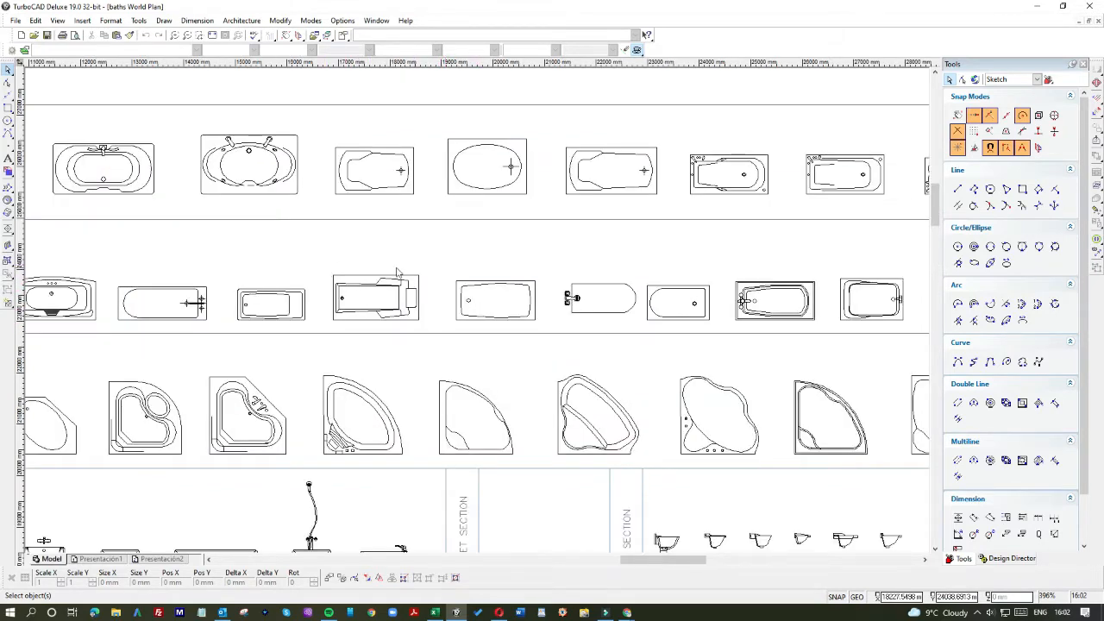
pyautogui.moveTo(323, 258); pyautogui.dragTo(435, 328)
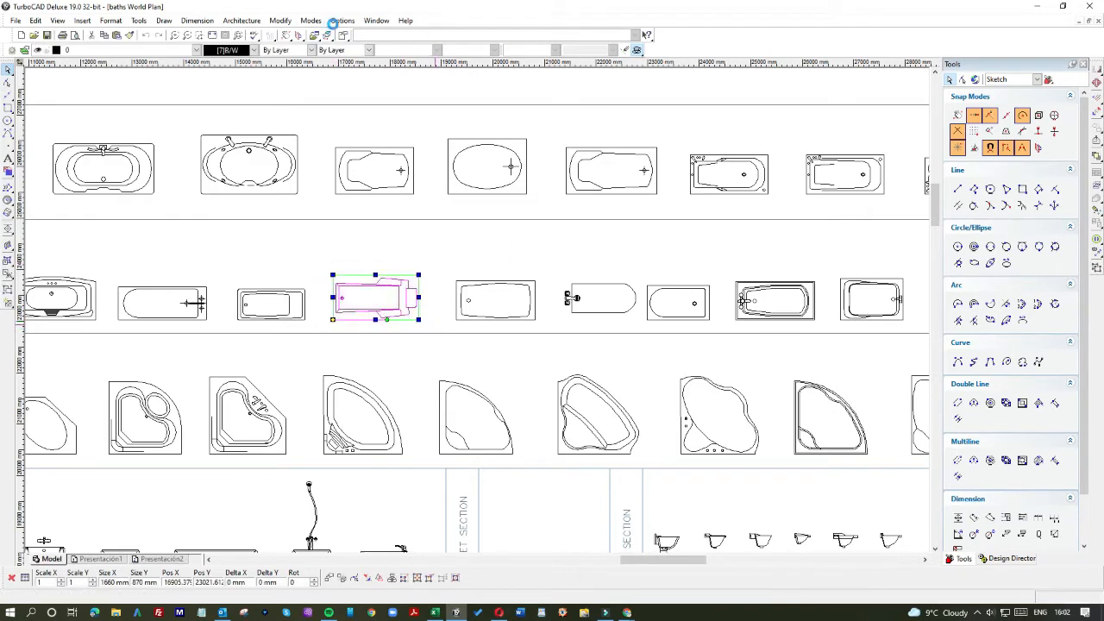
pyautogui.click(371, 21)
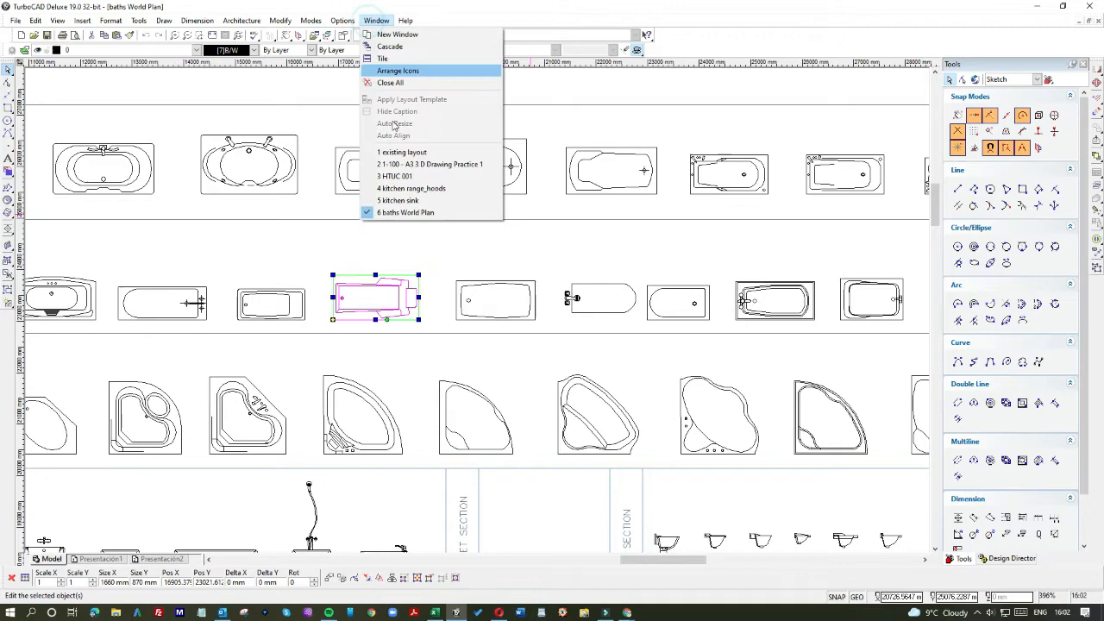
pyautogui.click(392, 177)
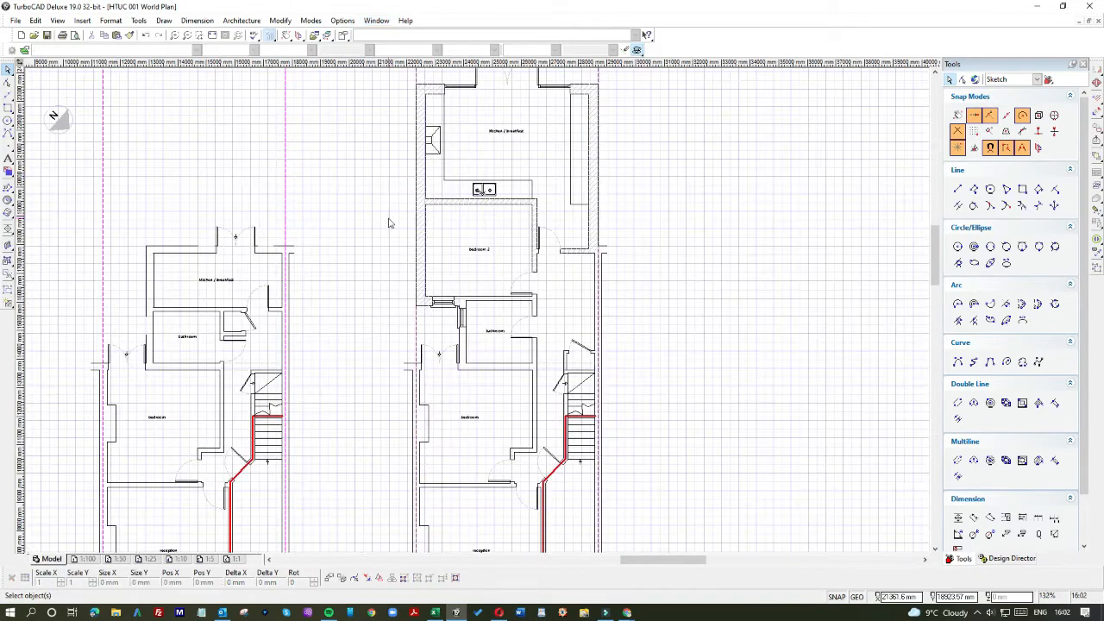
pyautogui.click(378, 222)
pyautogui.click(500, 296)
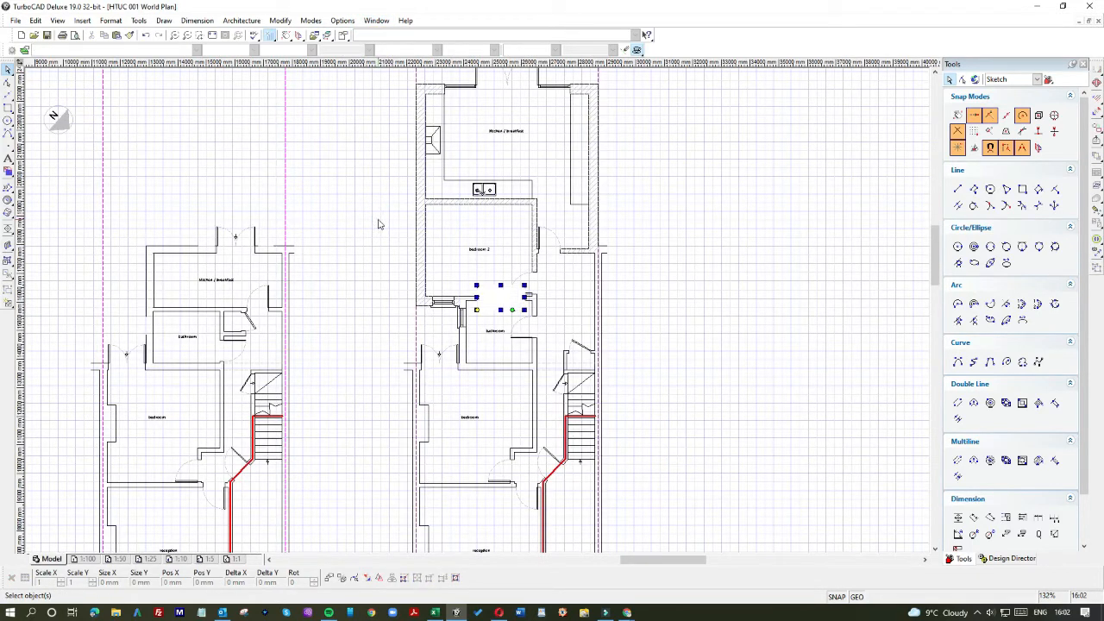
pyautogui.moveTo(497, 300); pyautogui.dragTo(660, 266)
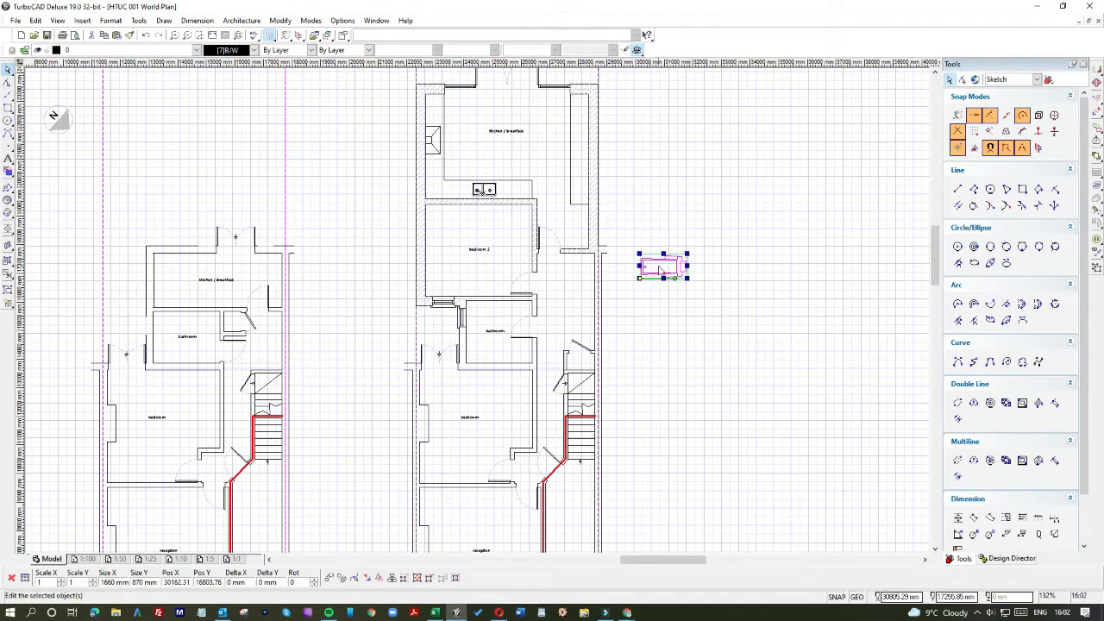
# Step: Resize the pasted bath to 1800 mm by 800 mm
pyautogui.doubleClick(102, 581)
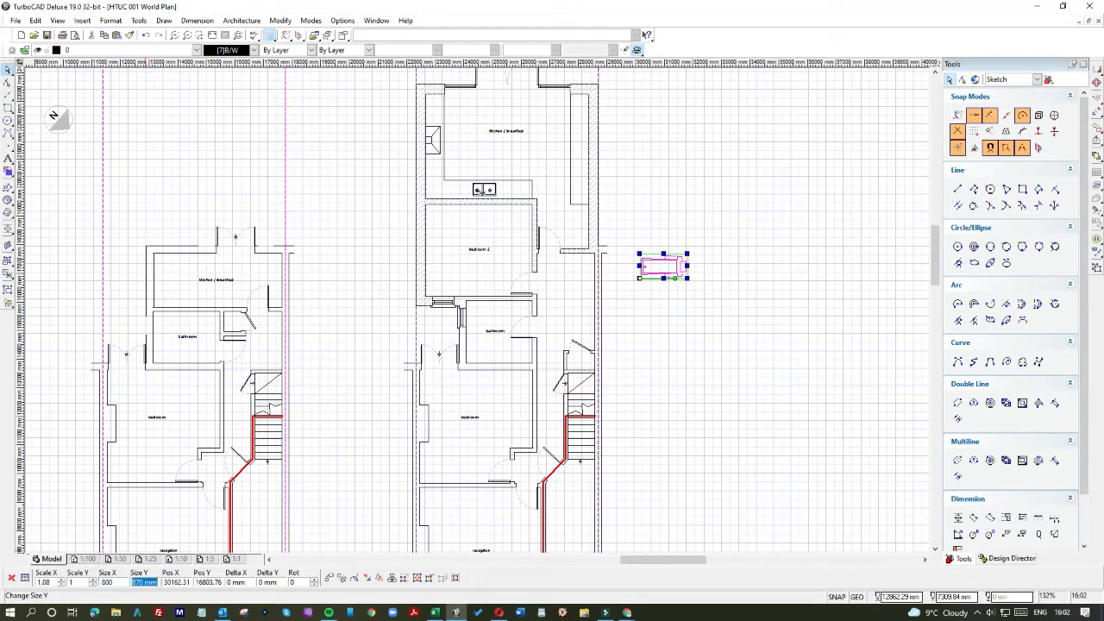
pyautogui.write('800')
pyautogui.press('Return')
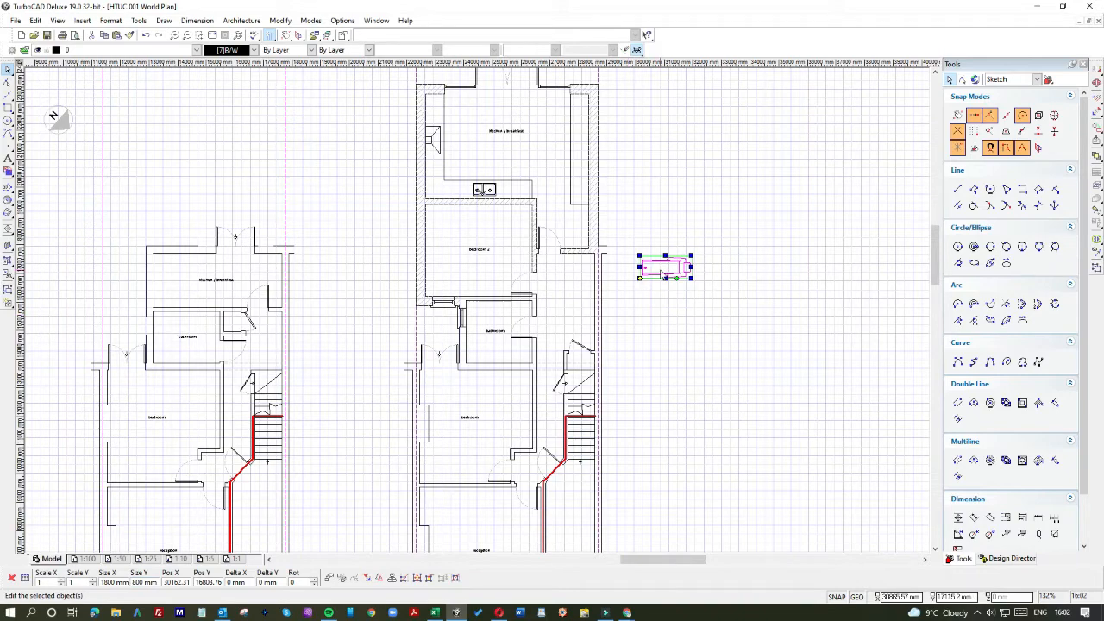
# Step: Move the bath into the proposed bathroom, close to the room's lower-left corner
pyautogui.moveTo(663, 273); pyautogui.dragTo(499, 360)
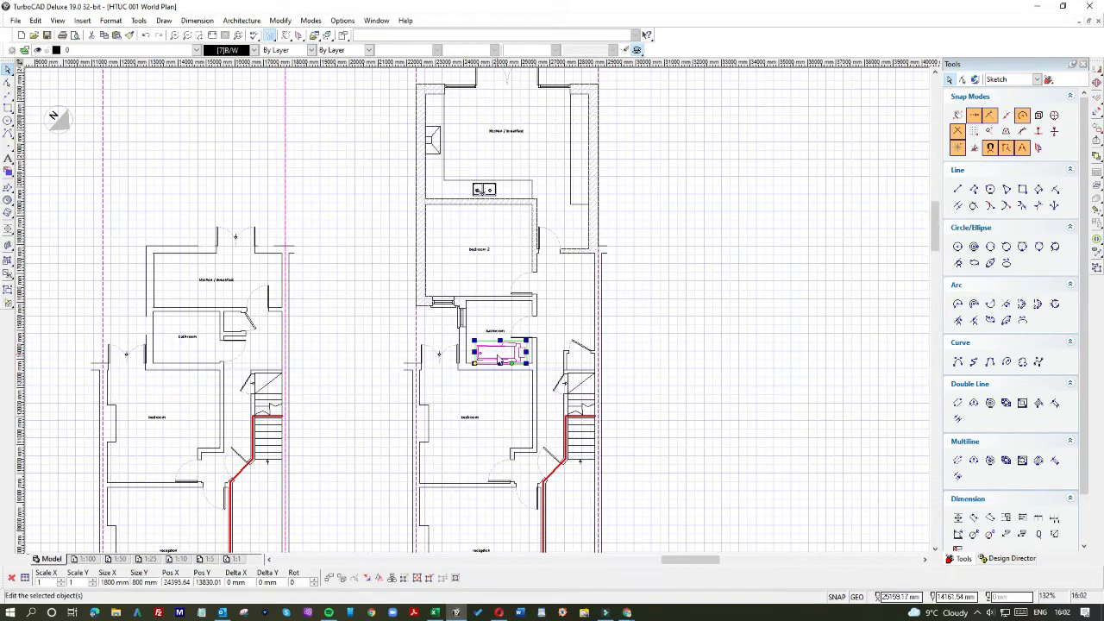
pyautogui.scroll(4, 499, 360)
pyautogui.moveTo(475, 304); pyautogui.dragTo(472, 295)
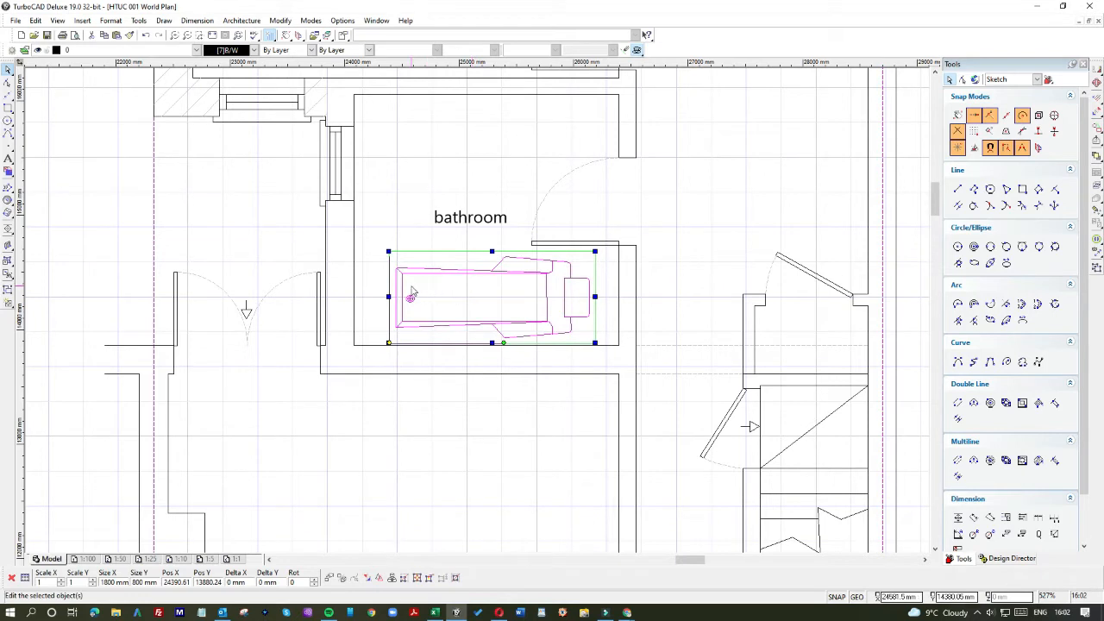
pyautogui.moveTo(436, 292); pyautogui.dragTo(405, 289)
# Step: Align the bath's lower-left corner exactly with the inner corner of the bathroom walls
pyautogui.scroll(10, 397, 336)
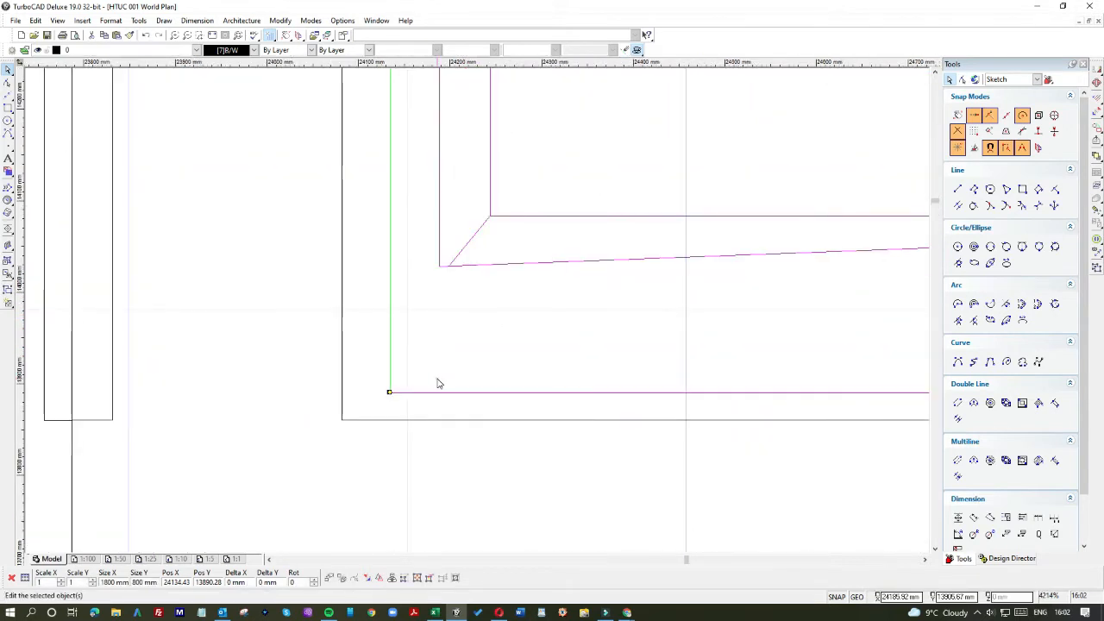
pyautogui.moveTo(438, 383); pyautogui.dragTo(413, 390)
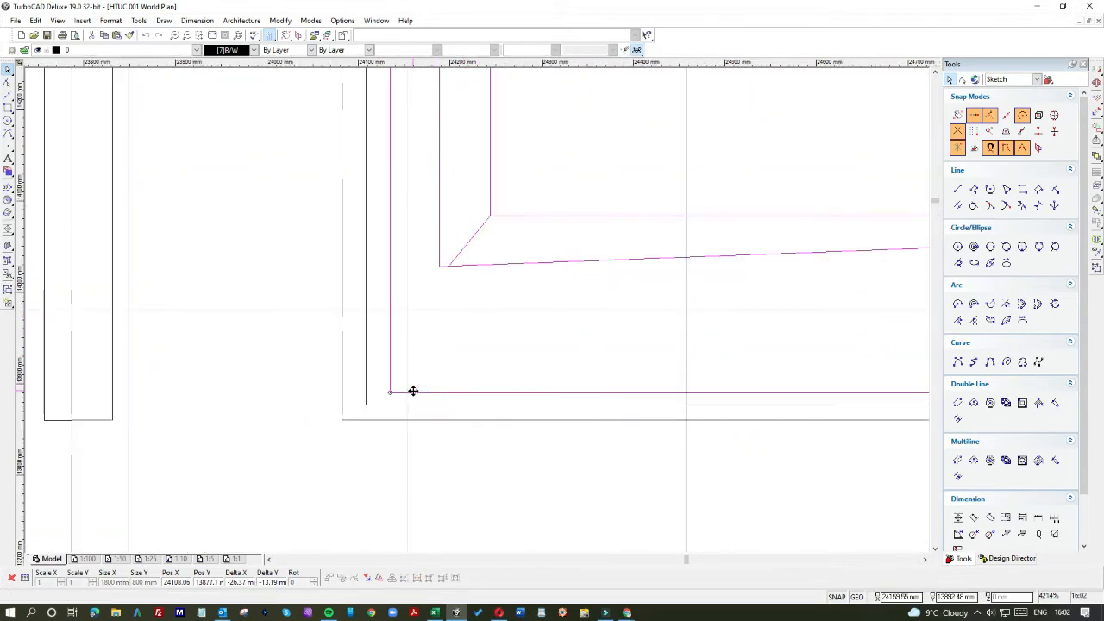
pyautogui.click(365, 404)
pyautogui.click(341, 423)
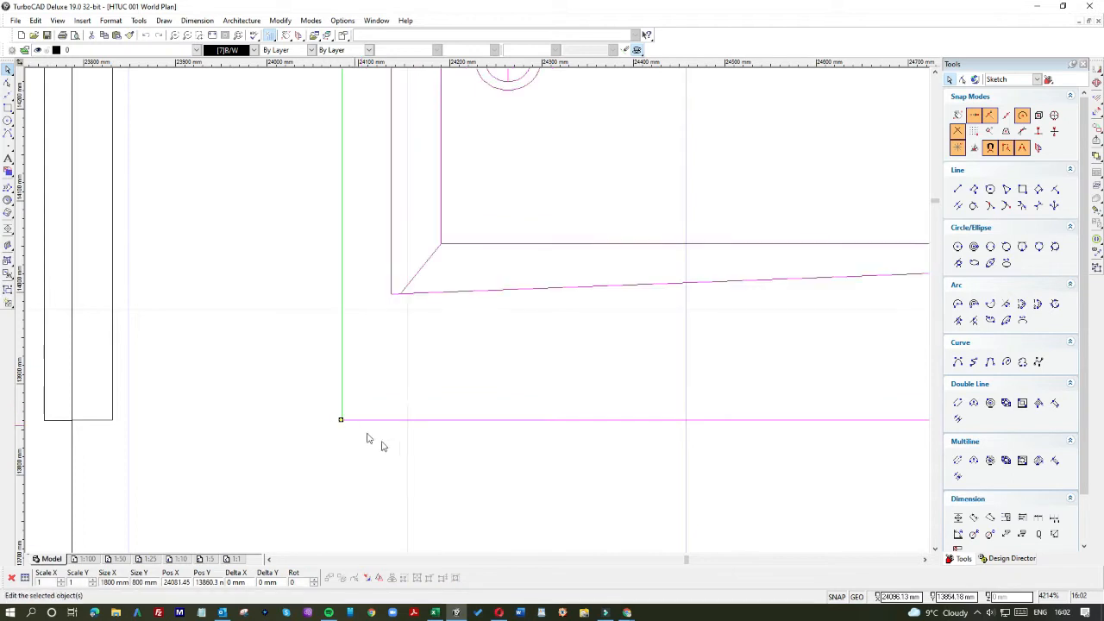
pyautogui.scroll(-5, 415, 345)
pyautogui.scroll(-3, 488, 304)
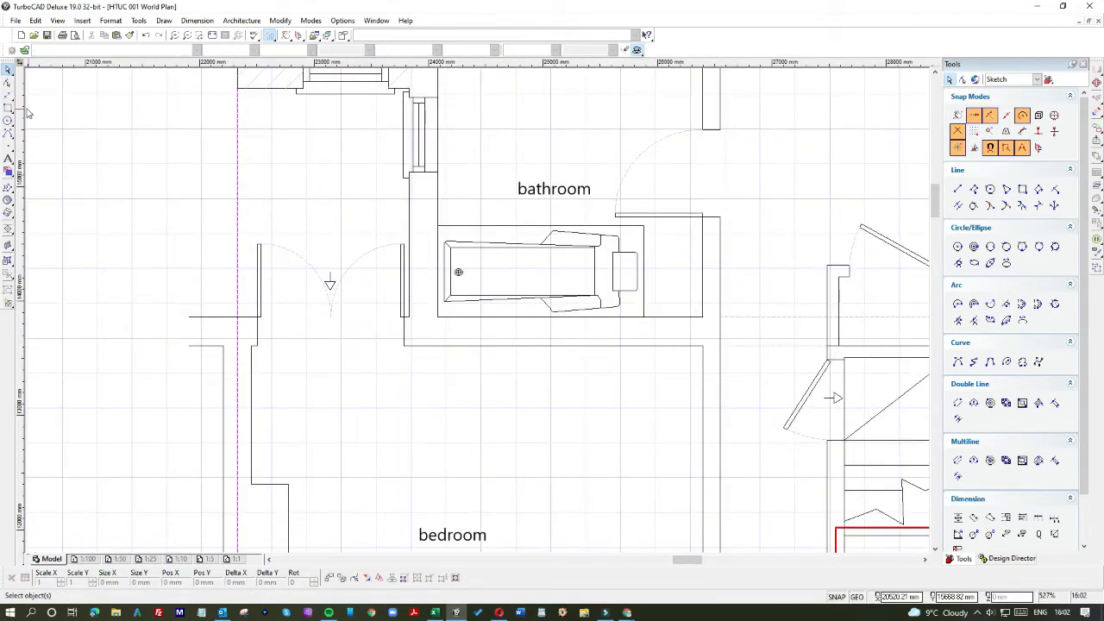
# Step: Draw a single horizontal line from the bath's upper-right corner to the inner face of the bathroom's right wall
pyautogui.moveTo(7, 109); pyautogui.dragTo(23, 113)
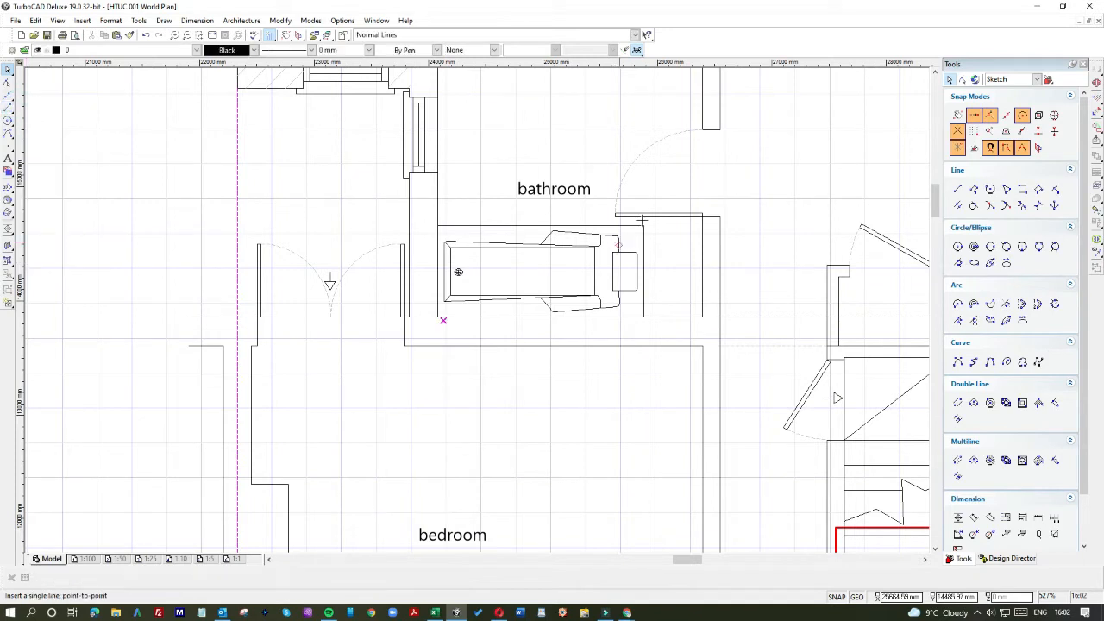
pyautogui.scroll(5, 641, 221)
pyautogui.click(472, 350)
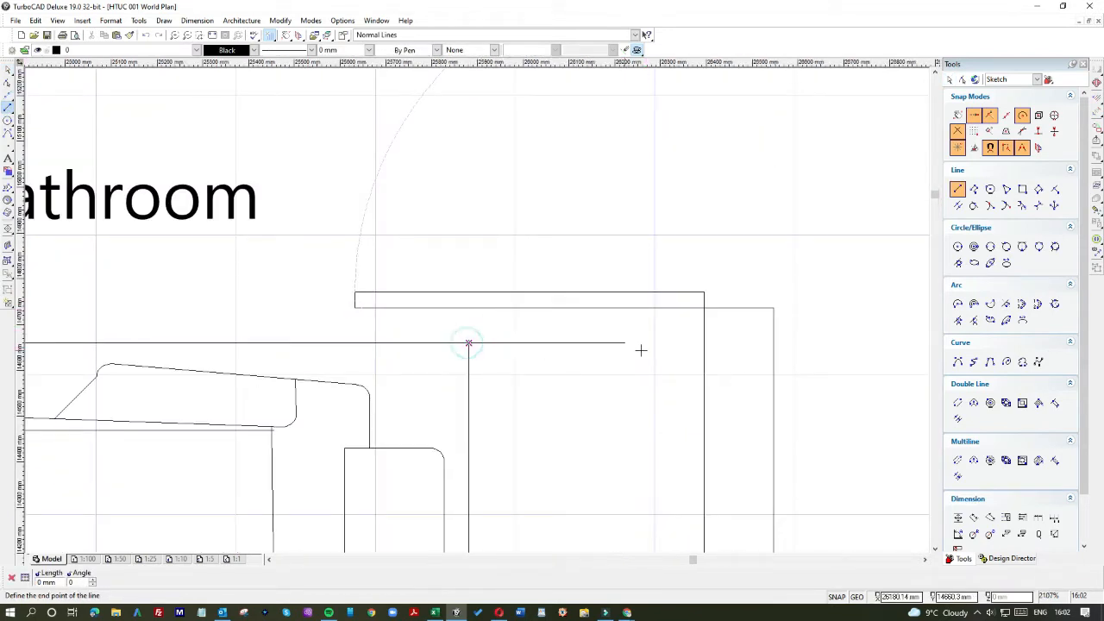
pyautogui.click(703, 347)
pyautogui.scroll(-5, 476, 311)
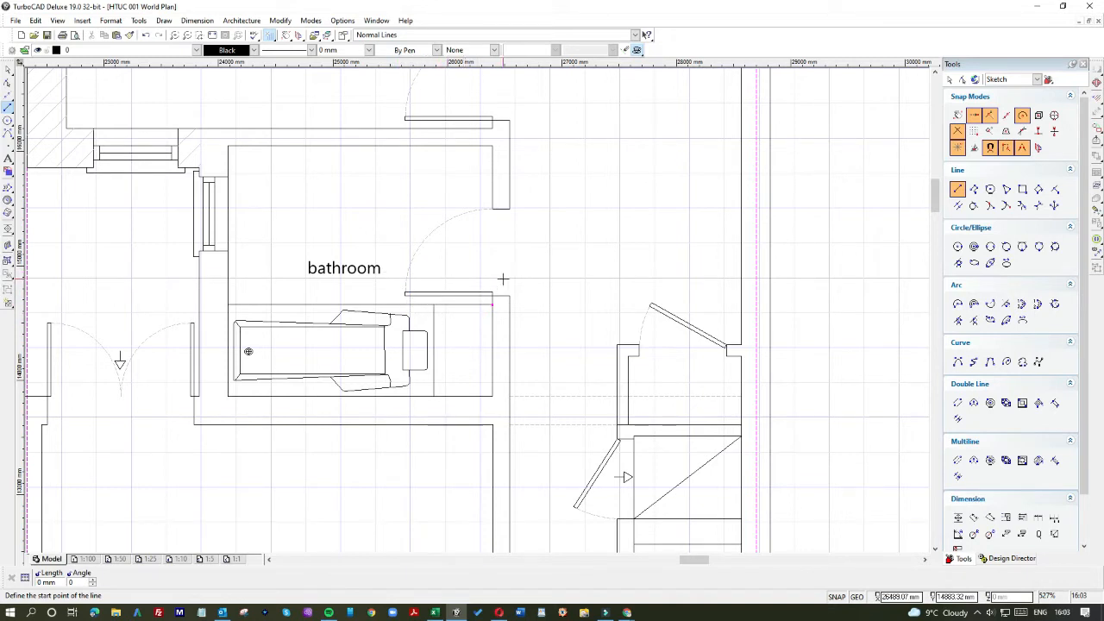
# Step: Open the wc drawing from the aCAD Resources folder
pyautogui.click(16, 21)
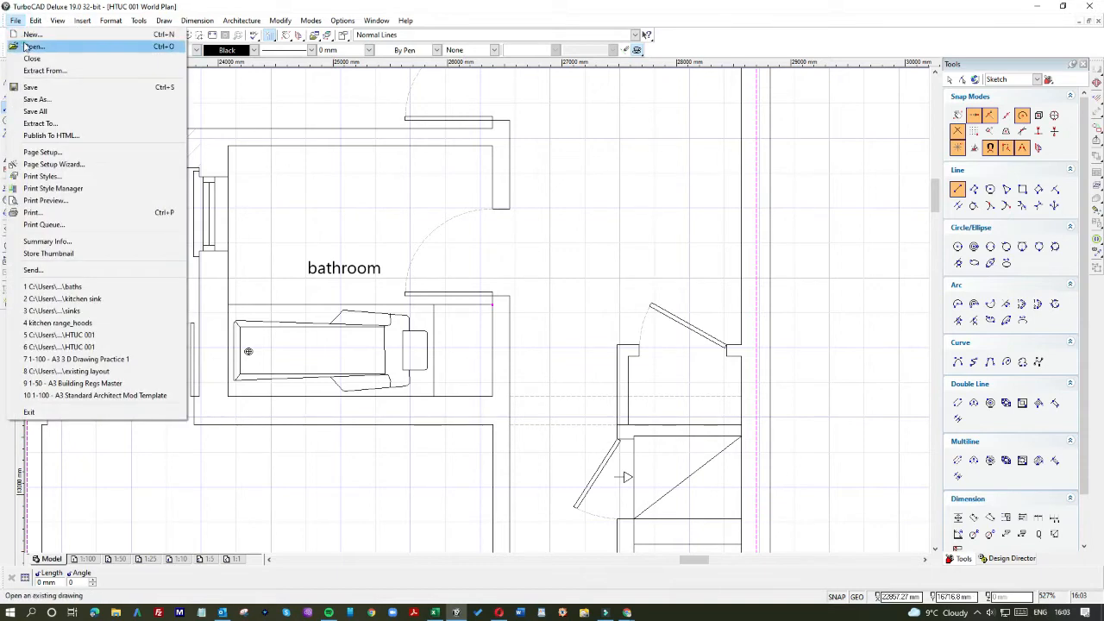
pyautogui.click(39, 44)
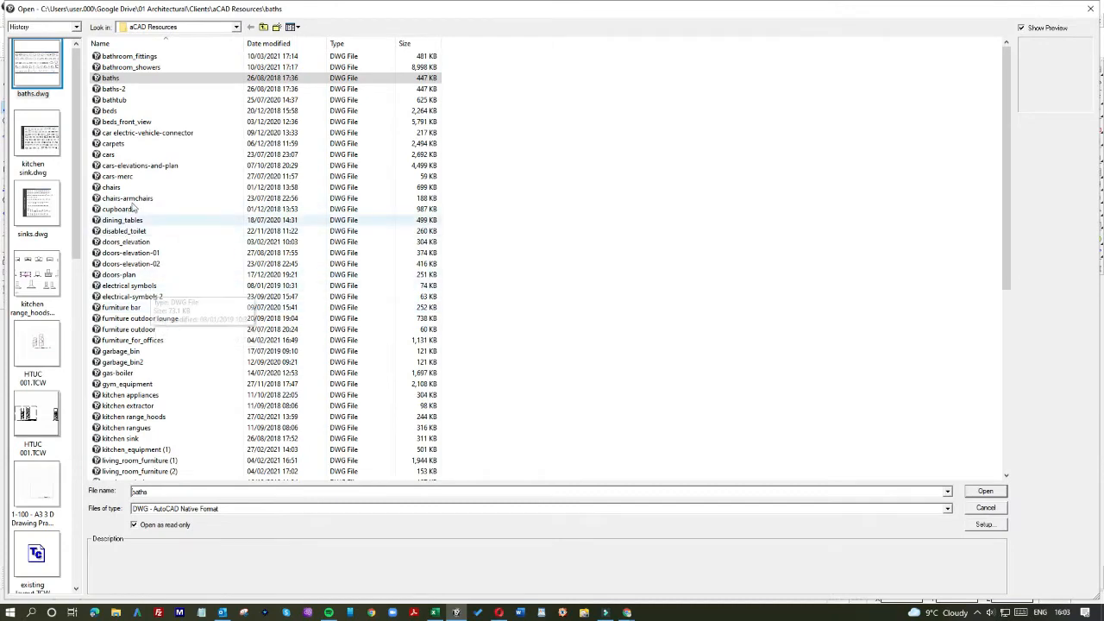
pyautogui.scroll(-5, 120, 285)
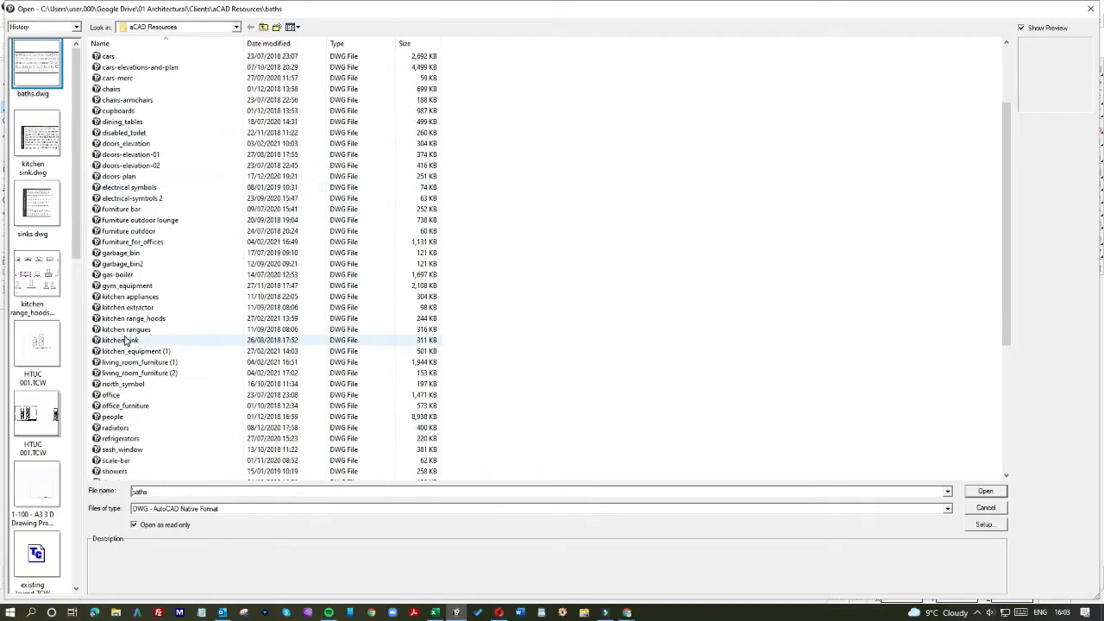
pyautogui.scroll(5, 125, 339)
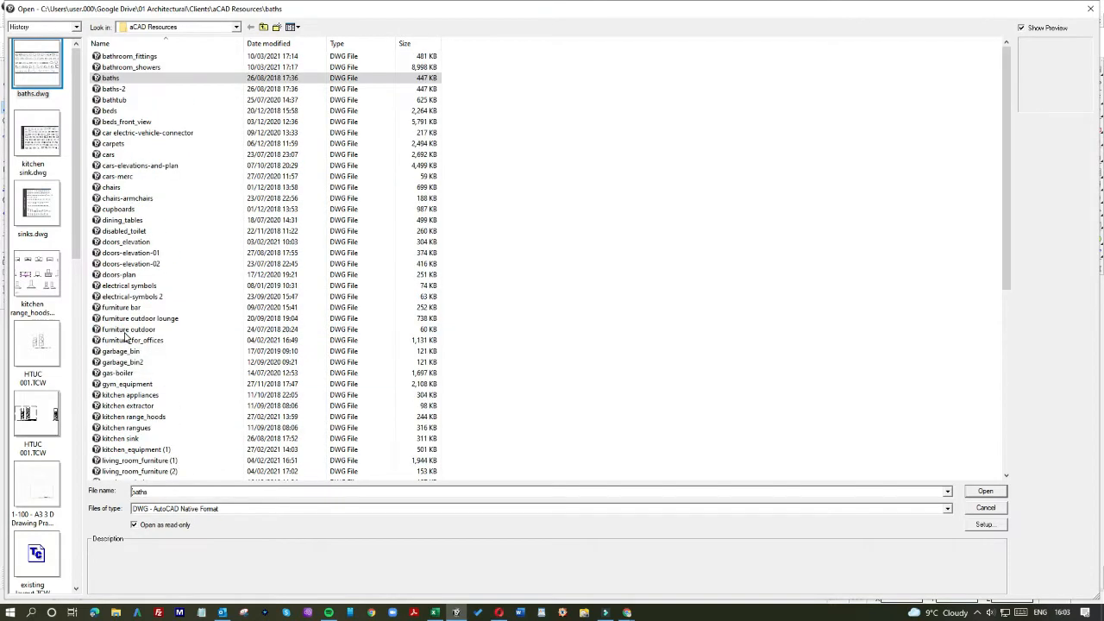
pyautogui.scroll(-7, 125, 258)
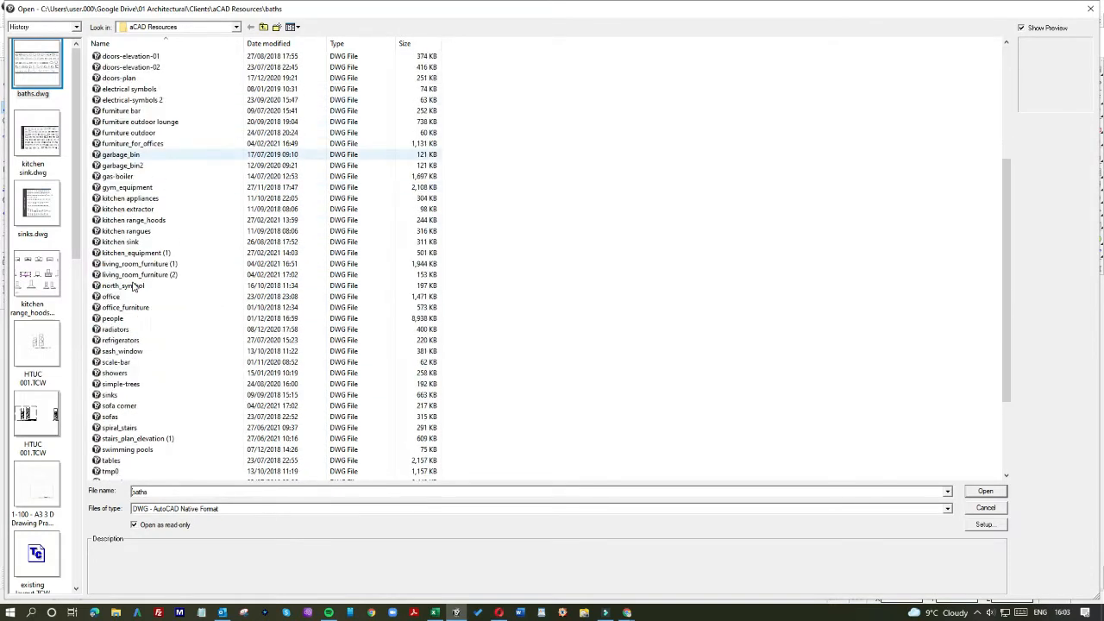
pyautogui.scroll(-2, 133, 358)
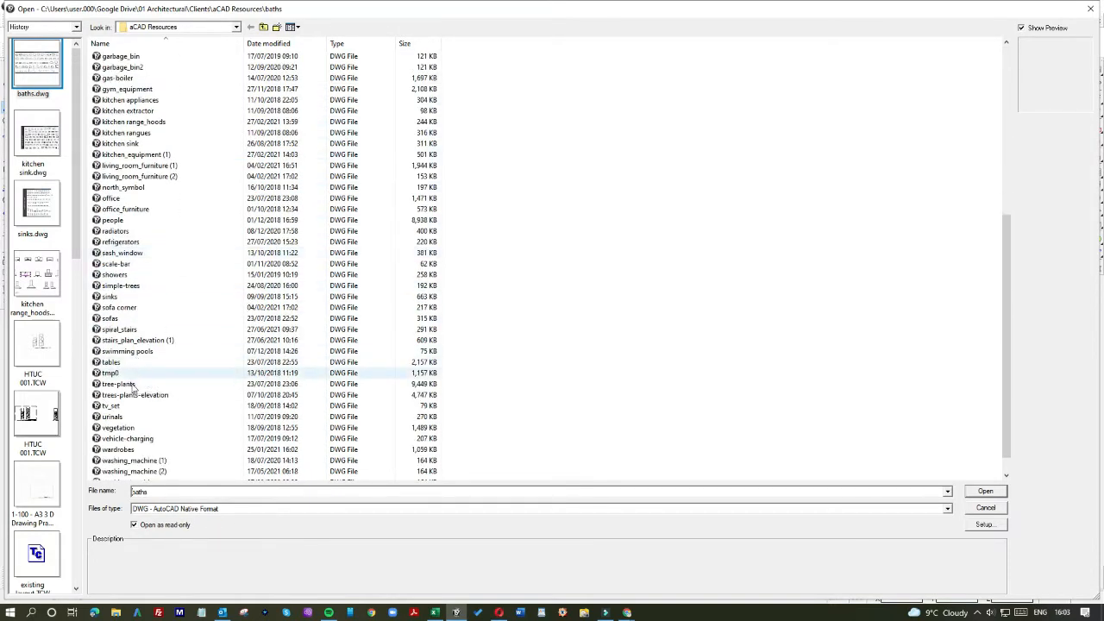
pyautogui.scroll(-1, 132, 399)
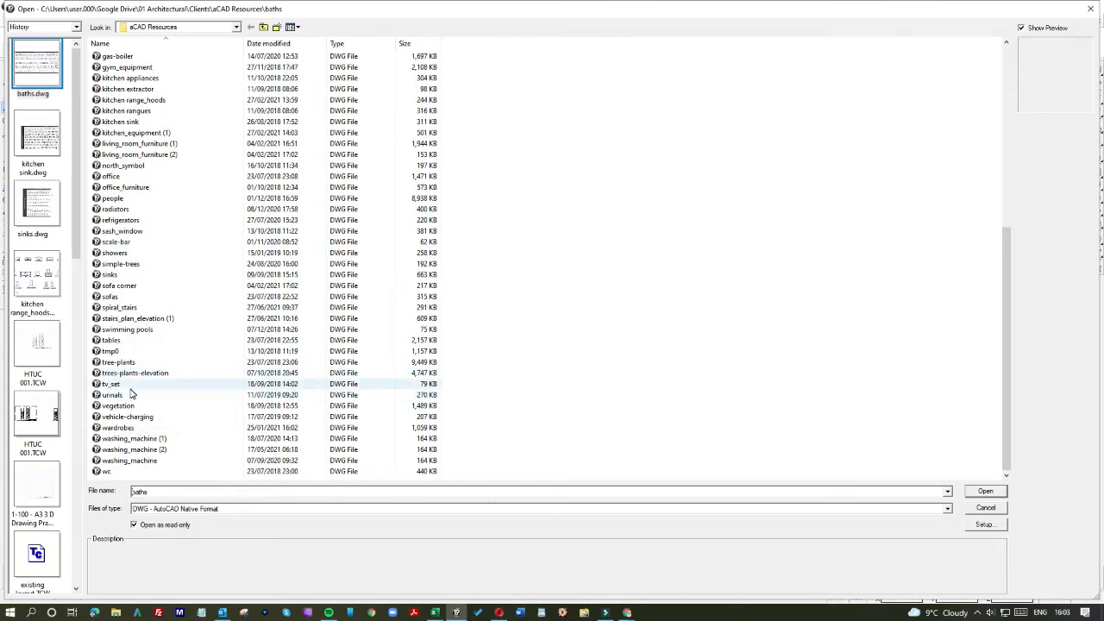
pyautogui.doubleClick(110, 470)
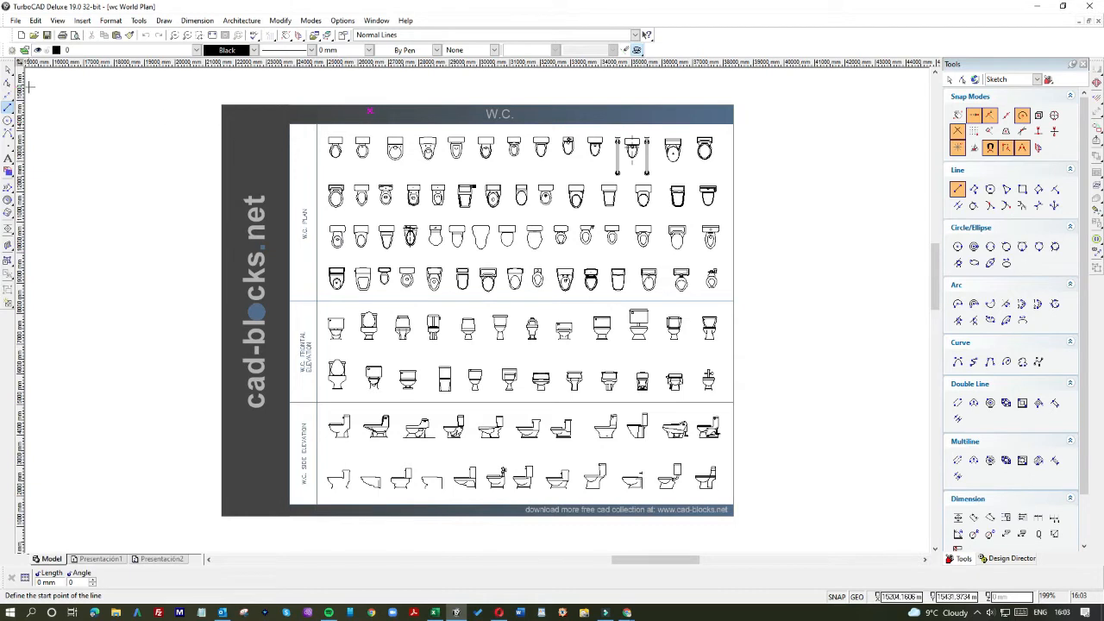
# Step: Copy the plain 550 mm wide plan toilet from the wc sheet's third row into HTUC 001, overriding same-named blocks
pyautogui.click(7, 69)
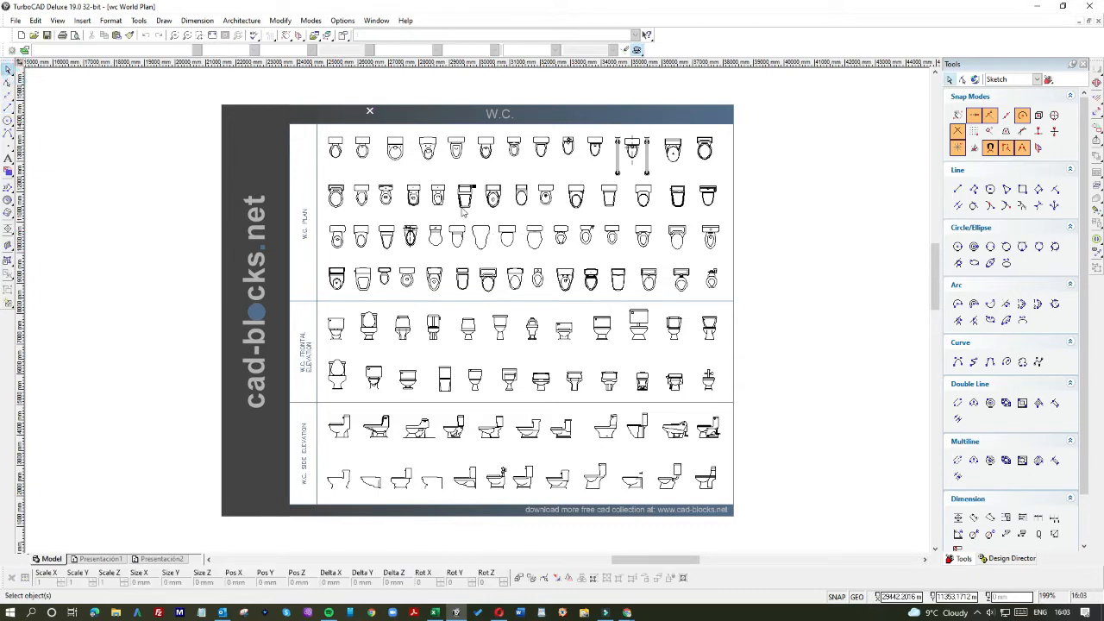
pyautogui.moveTo(365, 118); pyautogui.dragTo(410, 175)
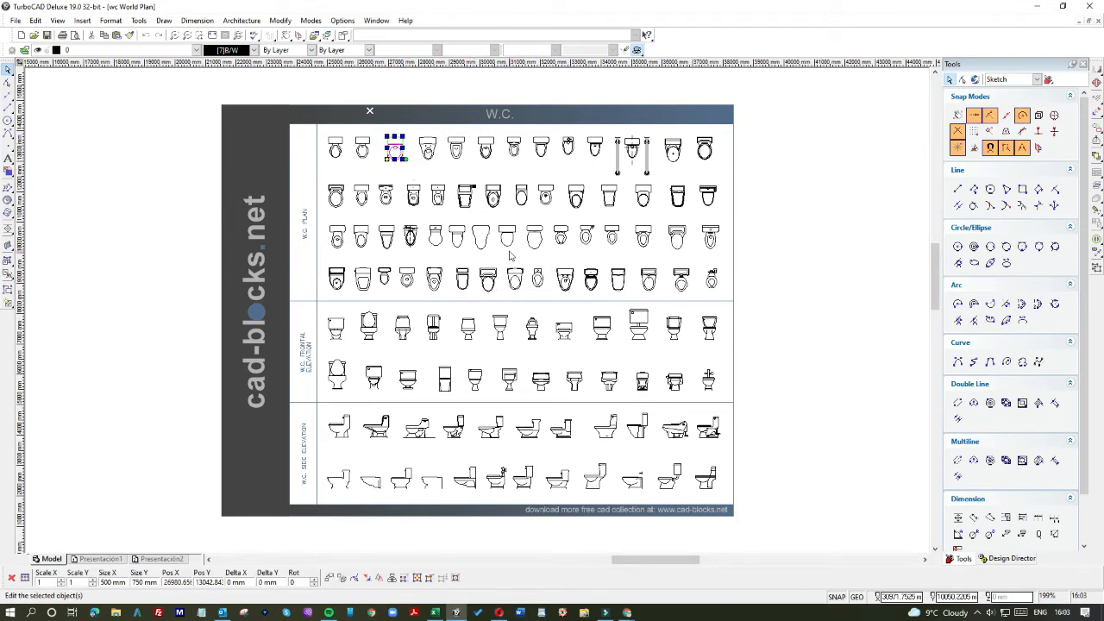
pyautogui.click(514, 250)
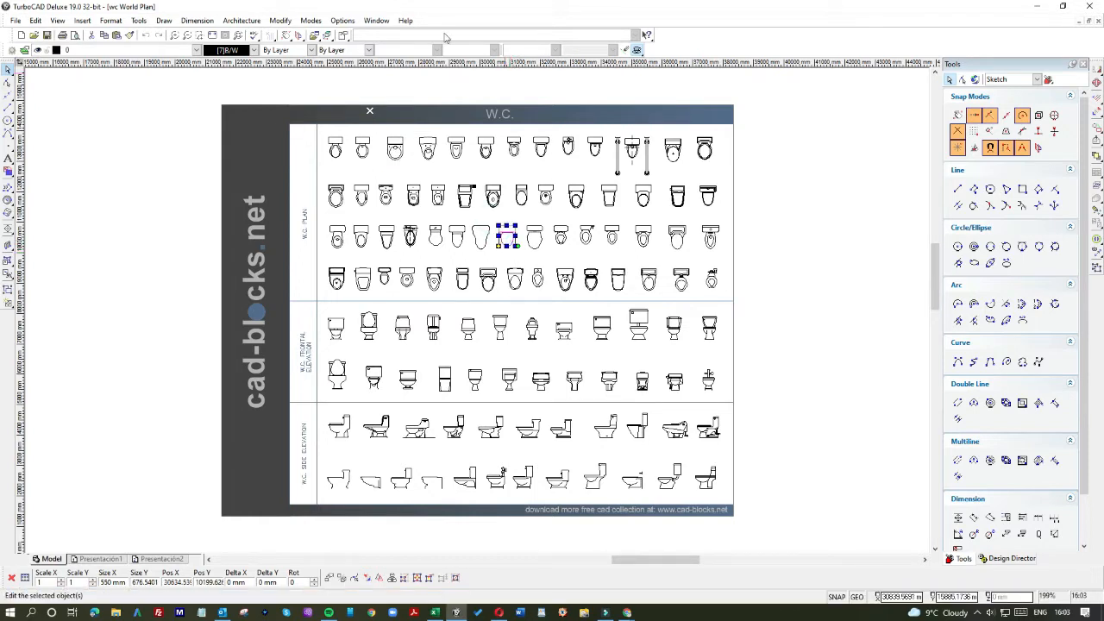
pyautogui.click(376, 20)
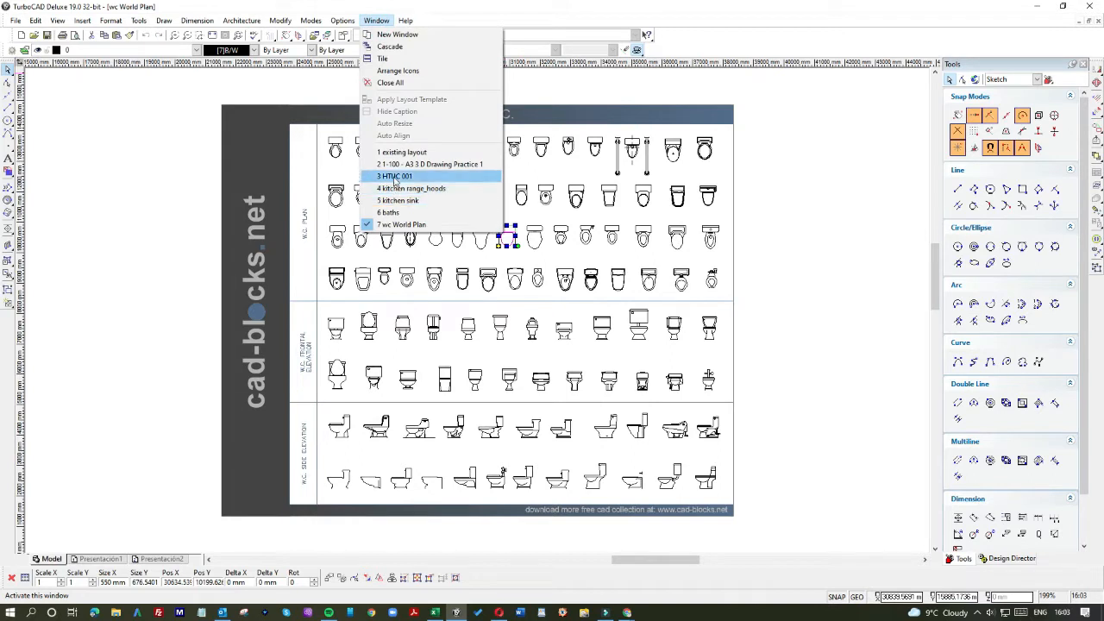
pyautogui.click(394, 176)
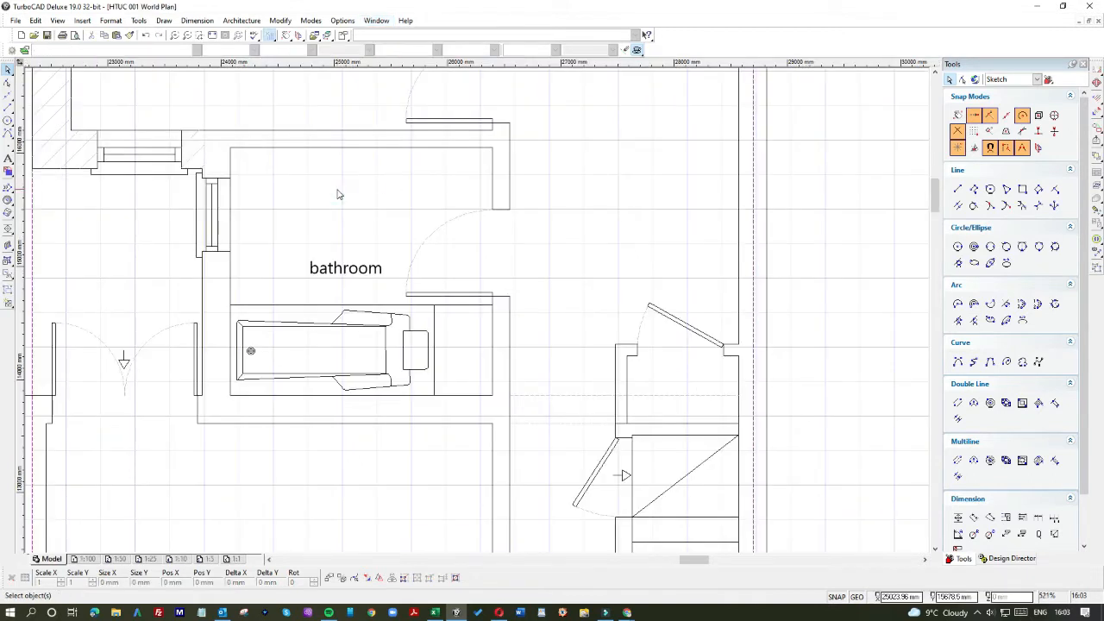
pyautogui.hotkey('ctrl', 'v')
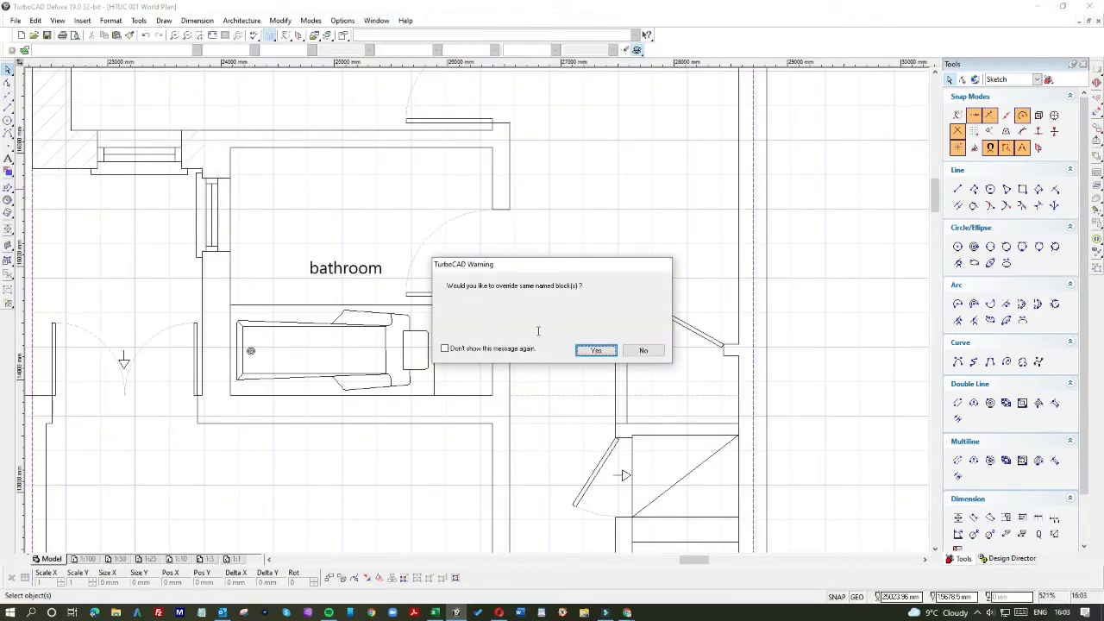
pyautogui.click(596, 350)
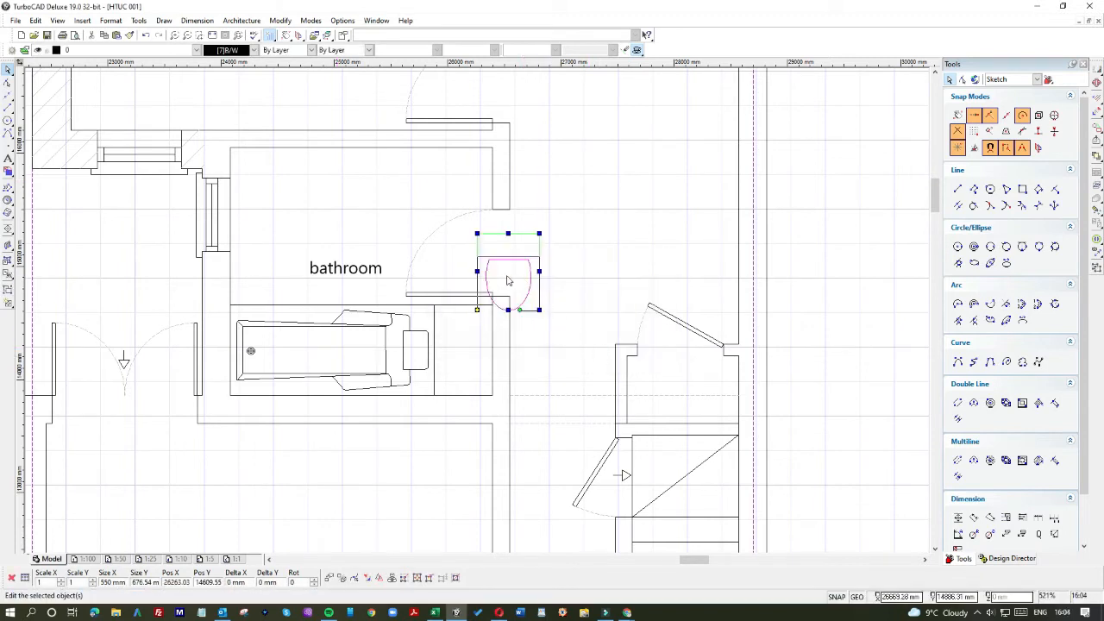
# Step: Move the toilet into the bathroom's upper-left area with its cistern back flush against the upper wall
pyautogui.moveTo(508, 280); pyautogui.dragTo(278, 196)
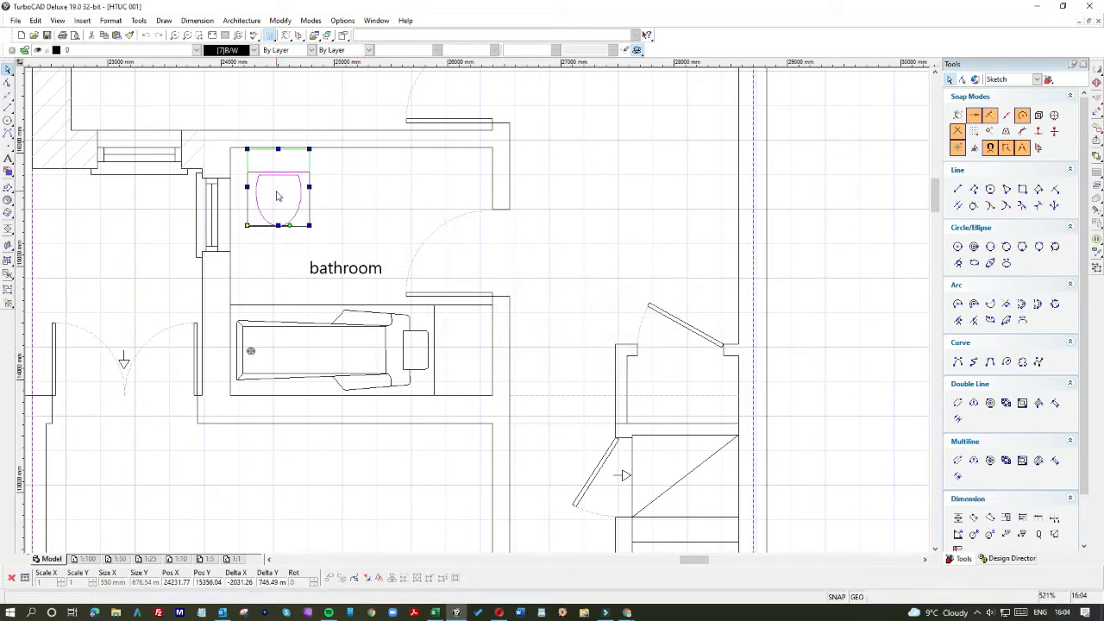
pyautogui.scroll(2, 278, 171)
pyautogui.moveTo(505, 267); pyautogui.dragTo(508, 261)
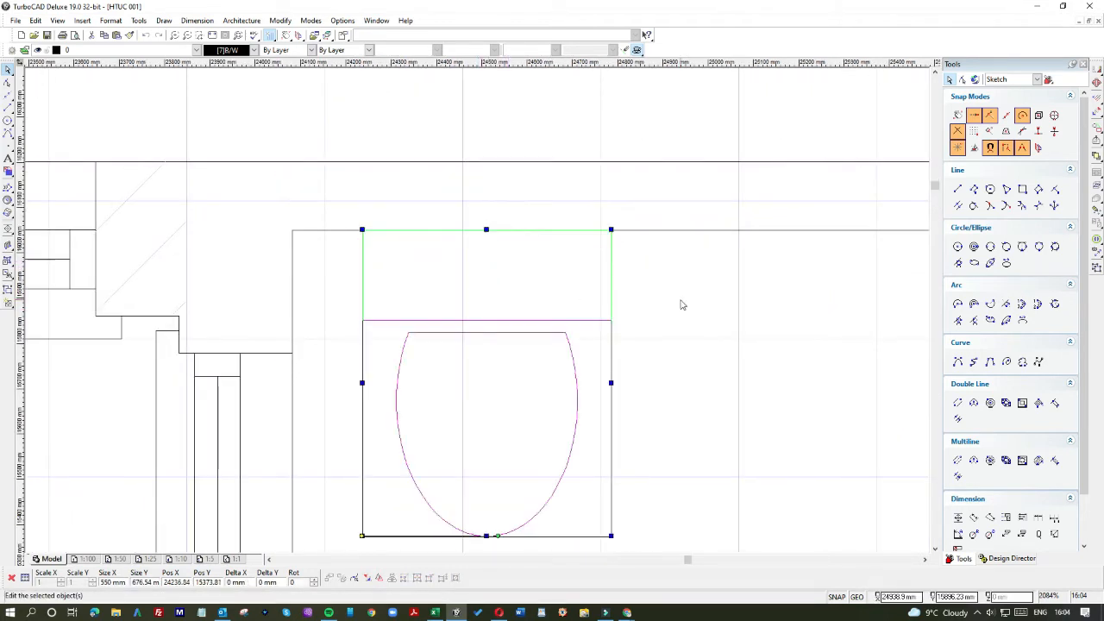
pyautogui.click(681, 303)
pyautogui.scroll(-1, 480, 316)
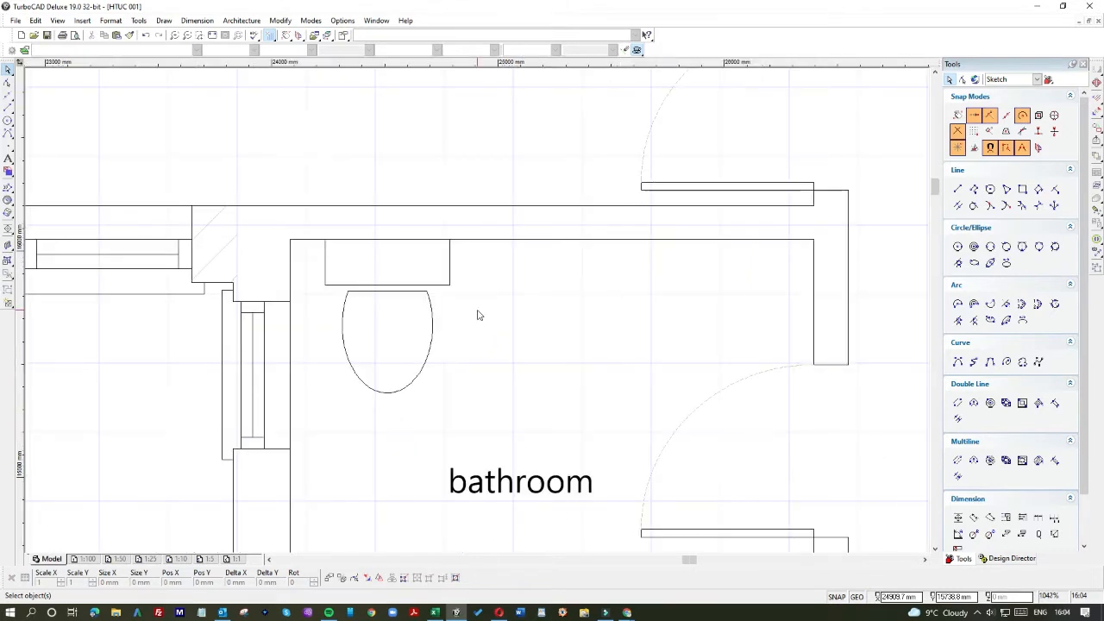
# Step: Shift the toilet about 75 mm to the right and realign its cistern back with the bathroom's upper wall
pyautogui.click(431, 283)
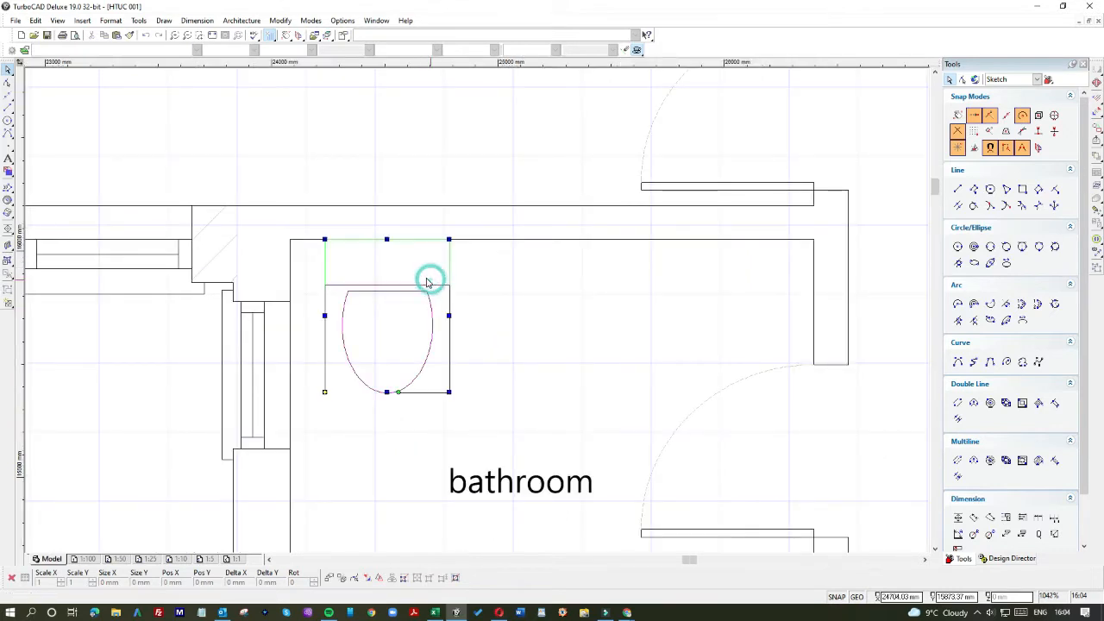
pyautogui.moveTo(415, 269); pyautogui.dragTo(431, 271)
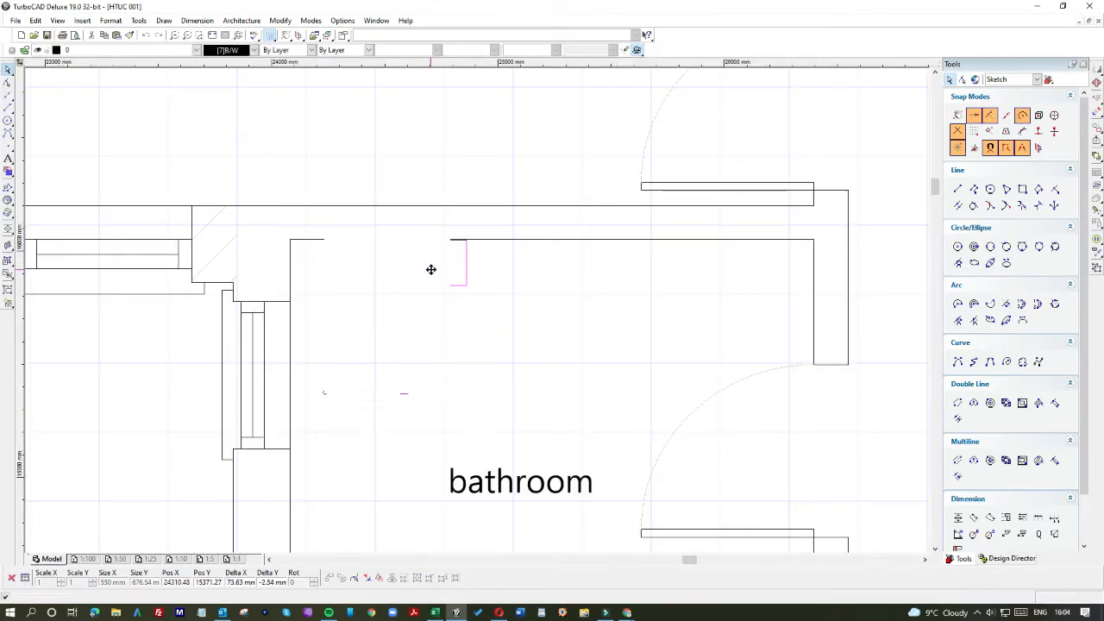
pyautogui.scroll(2, 428, 267)
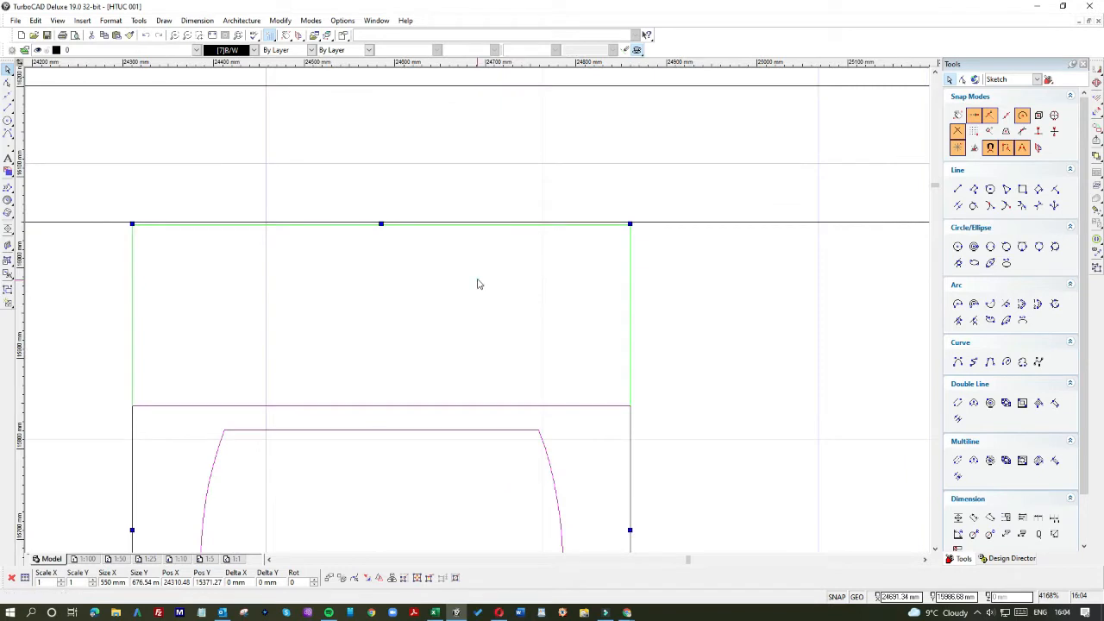
pyautogui.moveTo(478, 277); pyautogui.dragTo(481, 286)
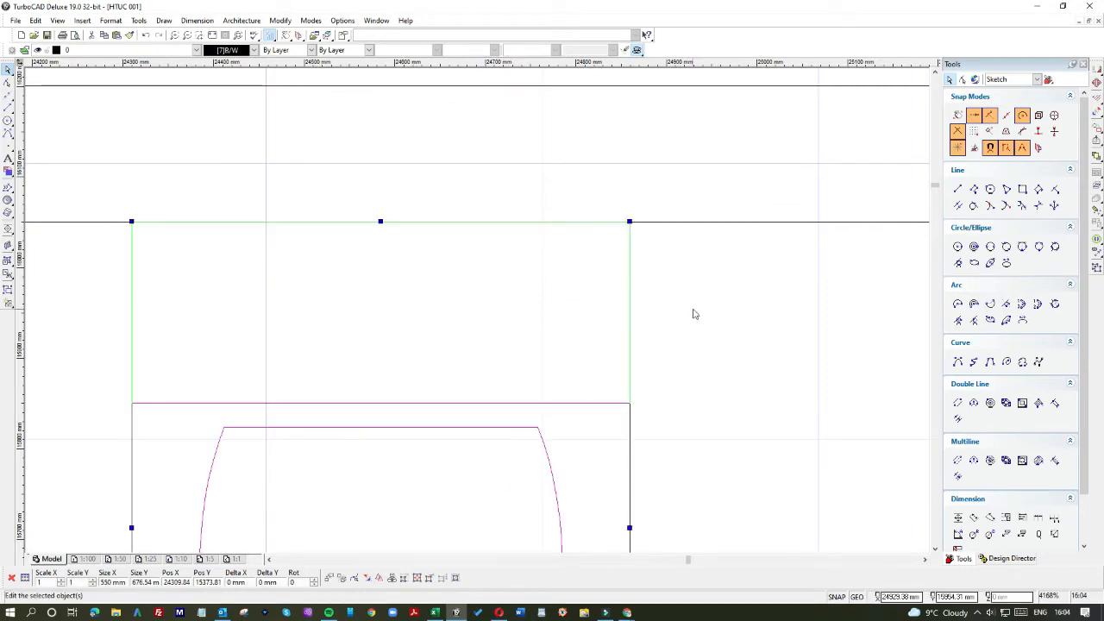
pyautogui.click(655, 286)
pyautogui.scroll(-3, 477, 313)
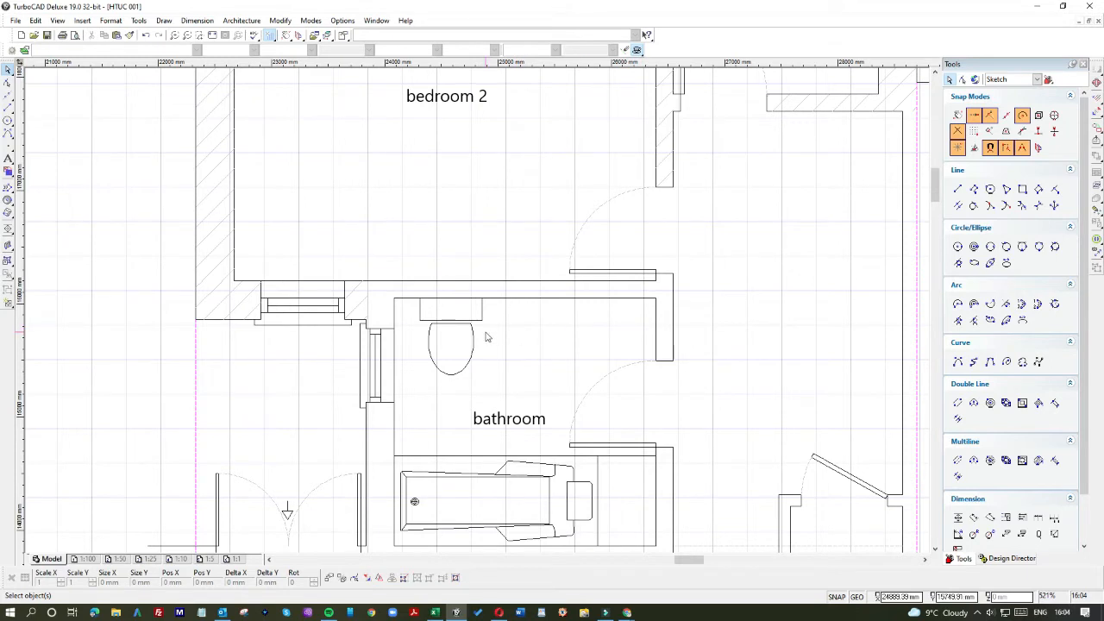
pyautogui.scroll(-1, 447, 324)
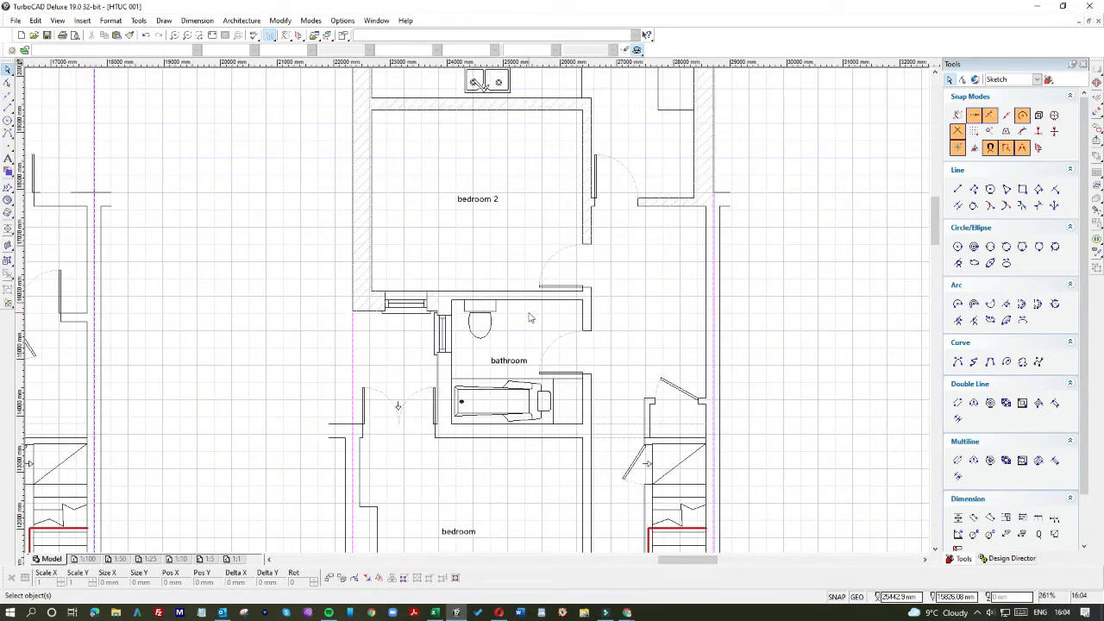
# Step: Open the sinks drawing from the aCAD Resources folder
pyautogui.click(15, 20)
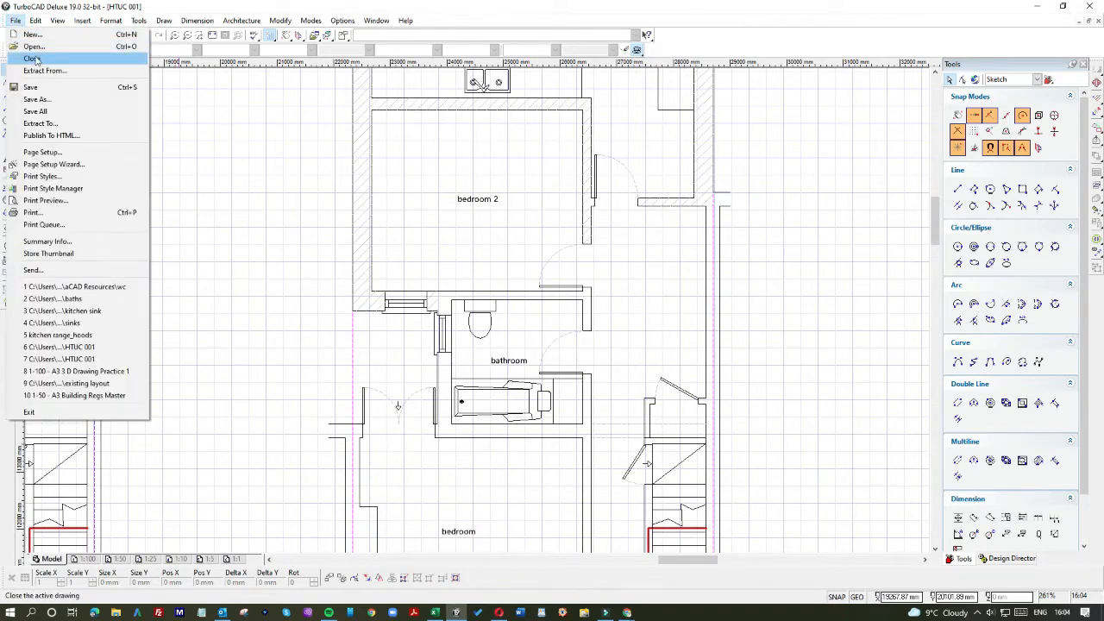
pyautogui.click(35, 46)
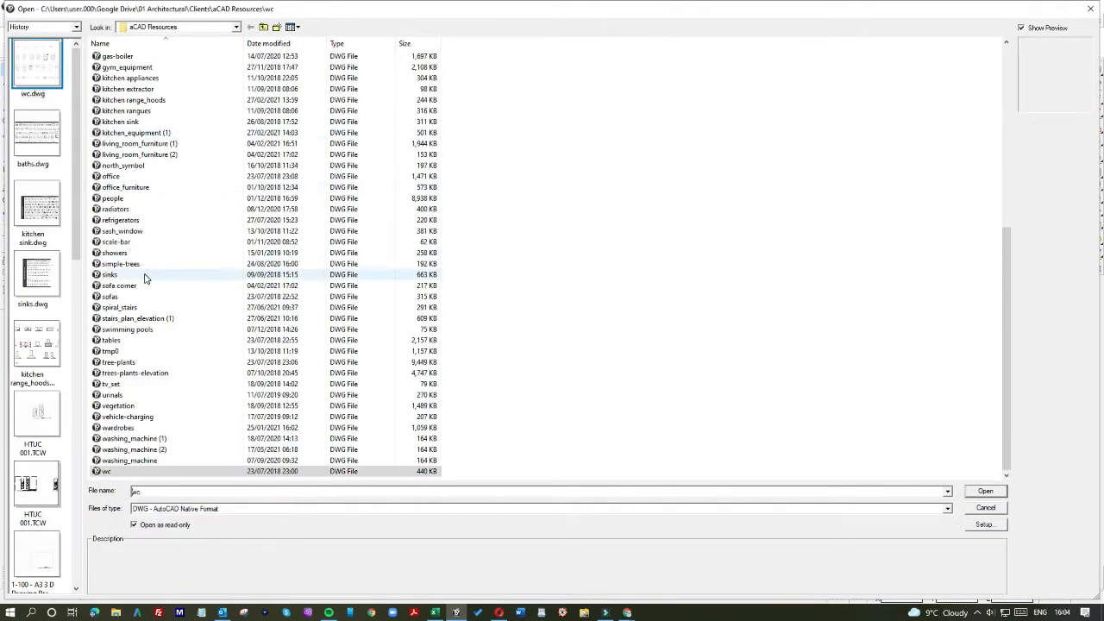
pyautogui.scroll(4, 143, 276)
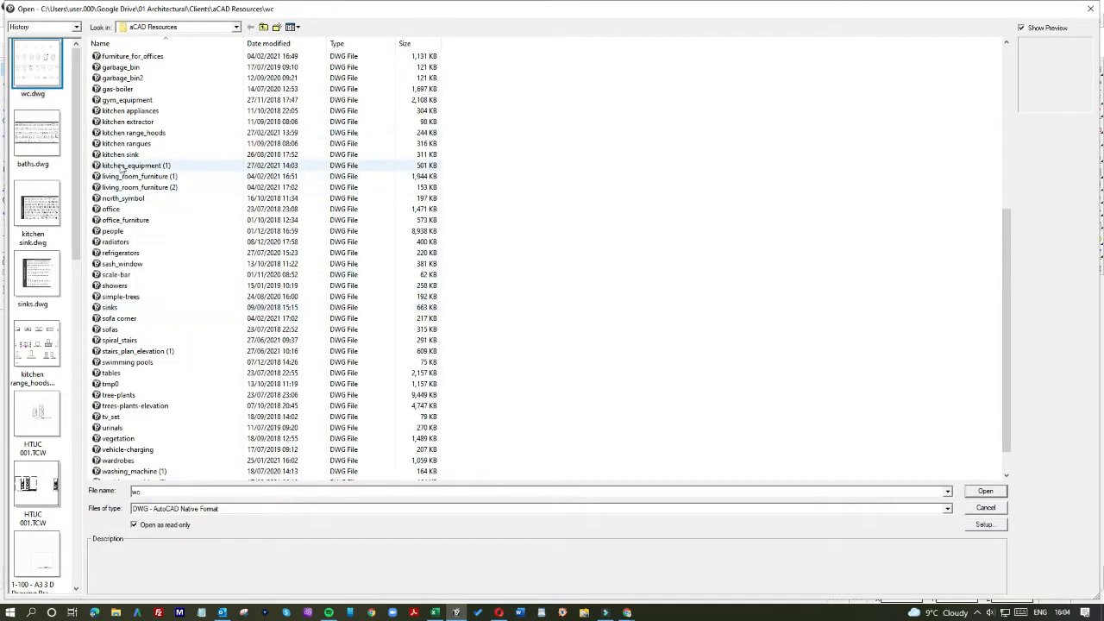
pyautogui.scroll(-1, 125, 201)
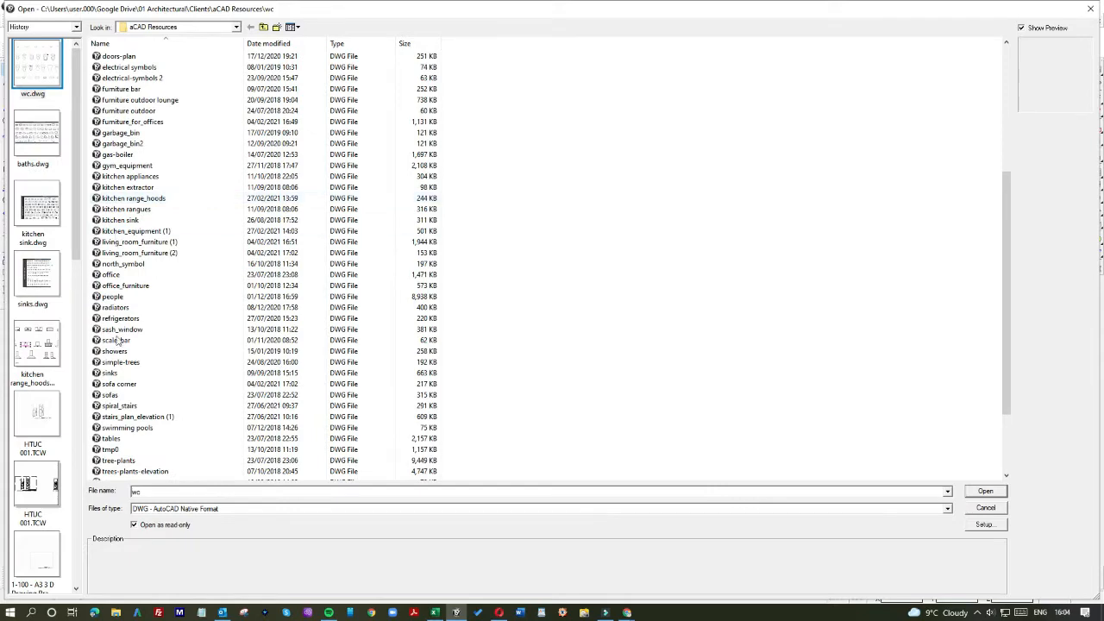
pyautogui.doubleClick(111, 373)
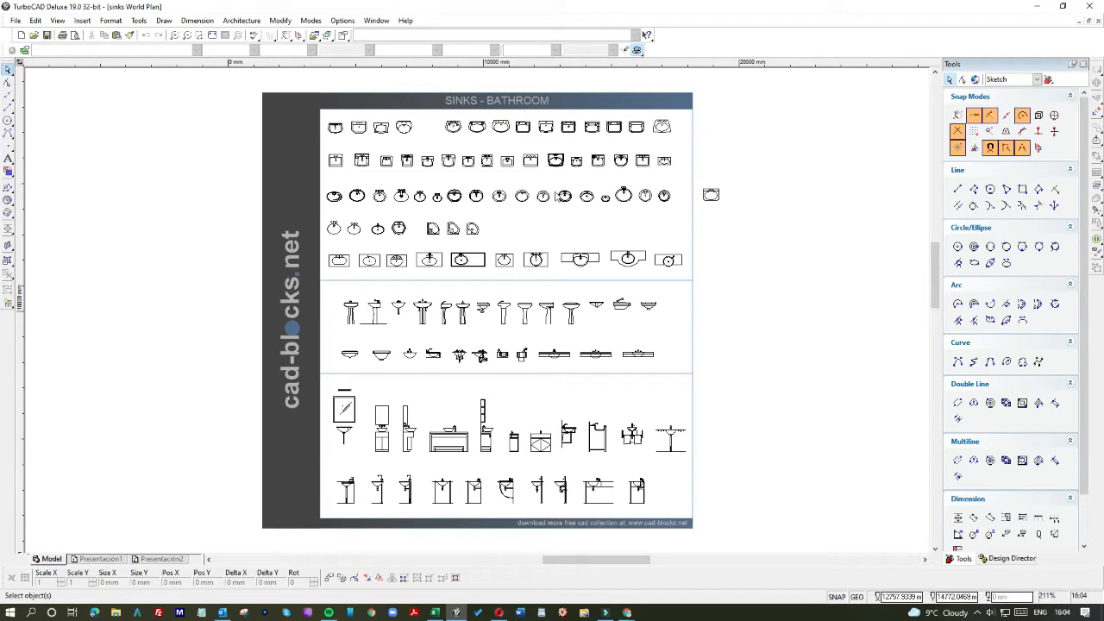
# Step: Copy the 1470 mm wide counter basin from the fifth row of the bathroom sinks sheet into HTUC 001
pyautogui.moveTo(556, 249); pyautogui.dragTo(605, 272)
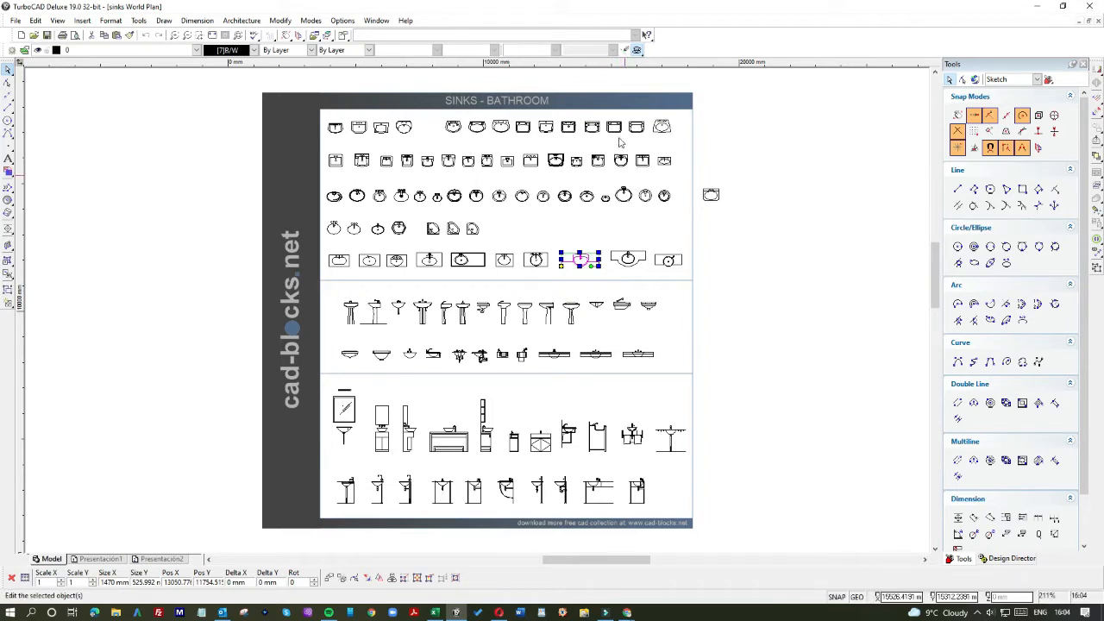
pyautogui.click(376, 20)
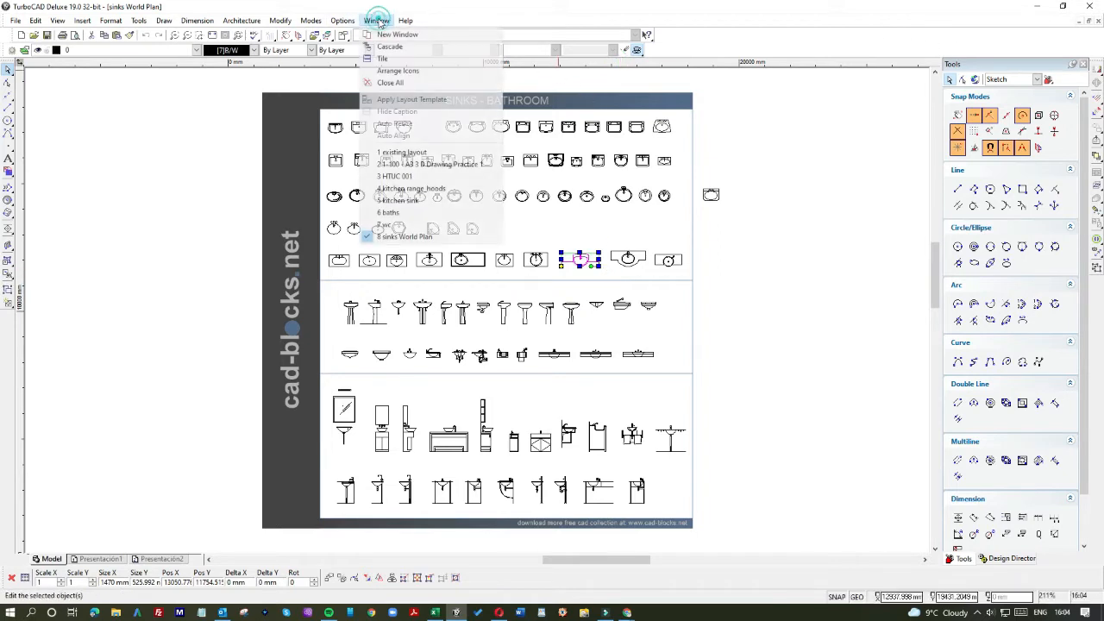
pyautogui.click(395, 176)
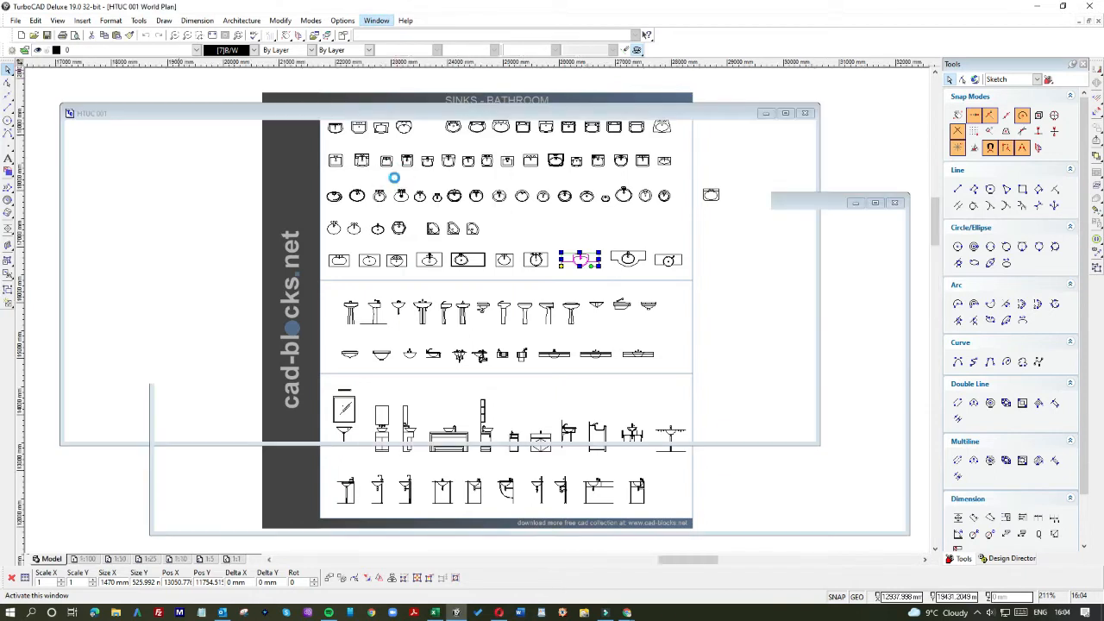
pyautogui.click(274, 251)
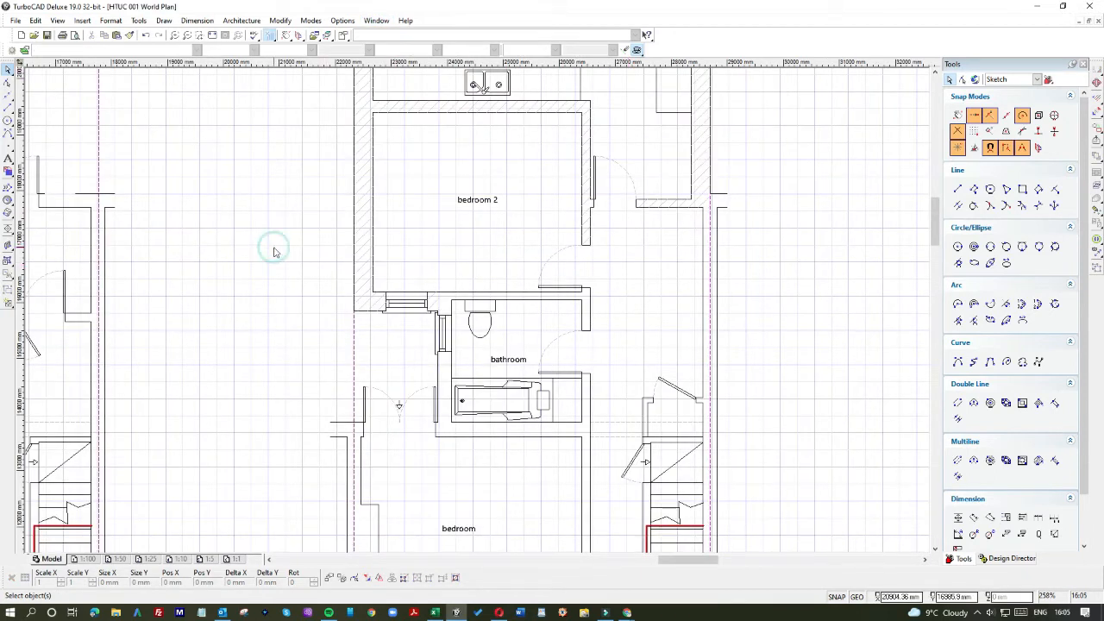
pyautogui.hotkey('ctrl', 'v')
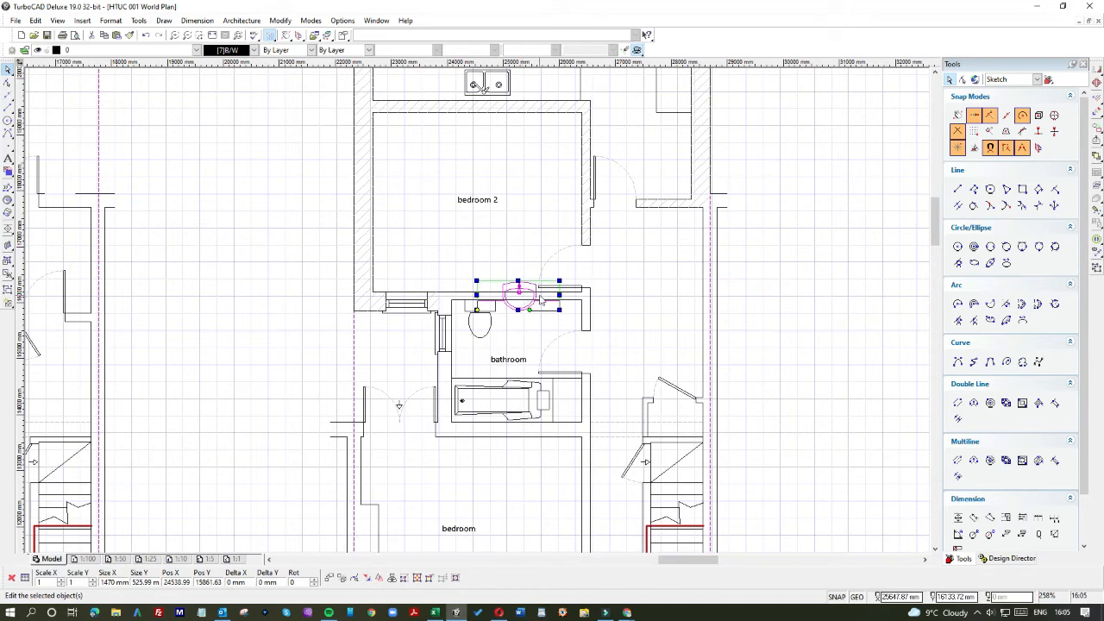
# Step: Move the counter basin beside the toilet, into the upper-right corner of the bathroom
pyautogui.moveTo(488, 289); pyautogui.dragTo(515, 312)
pyautogui.scroll(2, 479, 316)
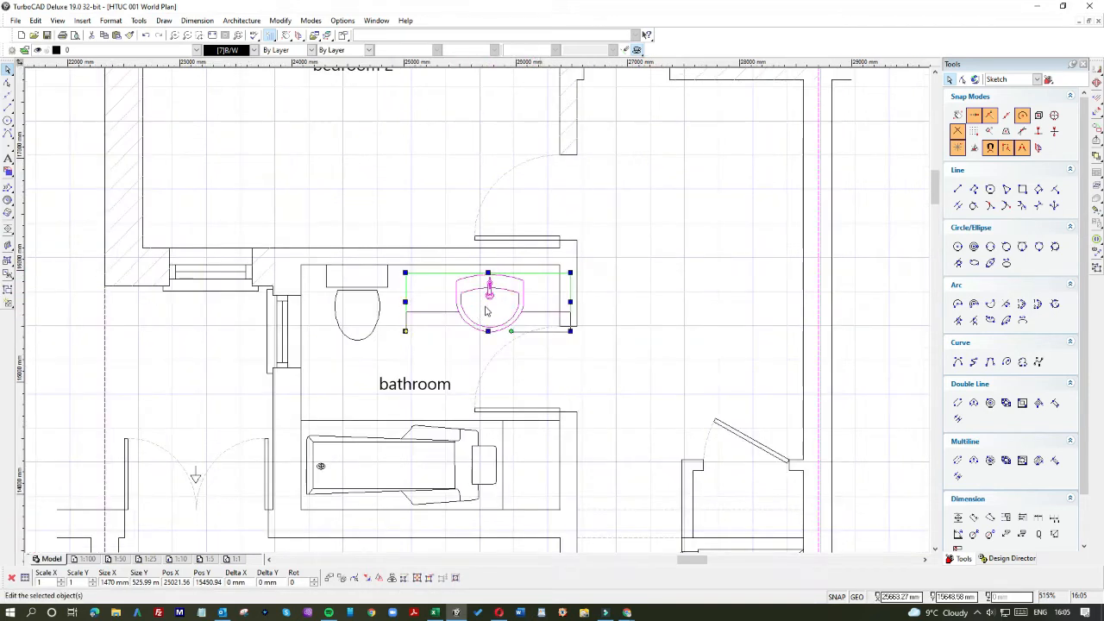
pyautogui.moveTo(525, 288); pyautogui.dragTo(518, 281)
pyautogui.click(612, 280)
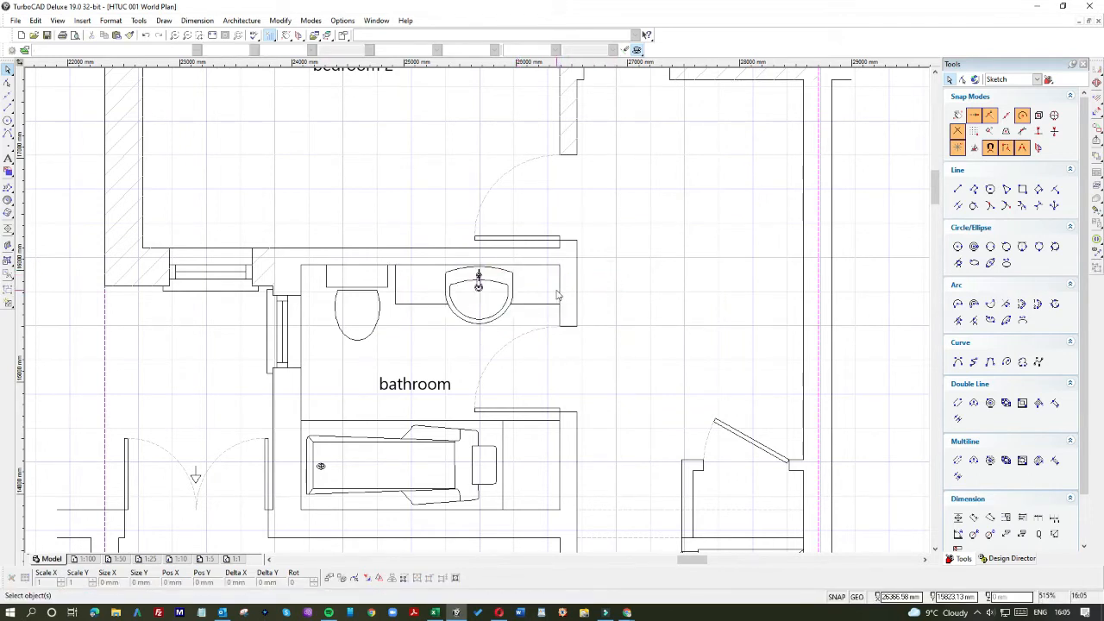
# Step: Set the counter basin's Y size to 470 mm
pyautogui.click(478, 321)
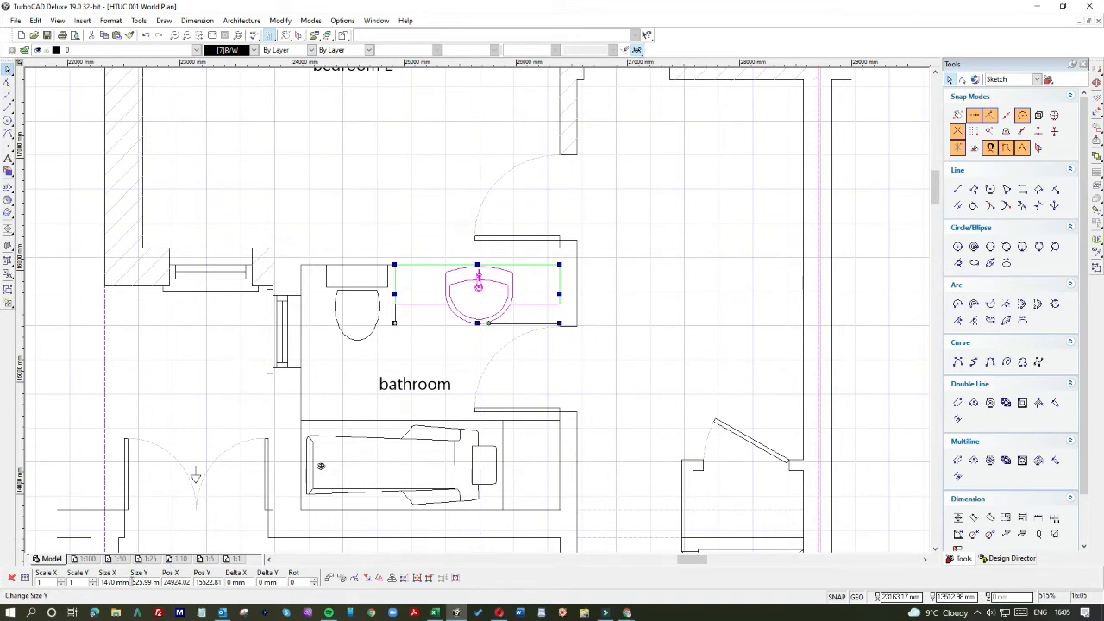
pyautogui.moveTo(131, 582); pyautogui.dragTo(156, 582)
pyautogui.press('Return')
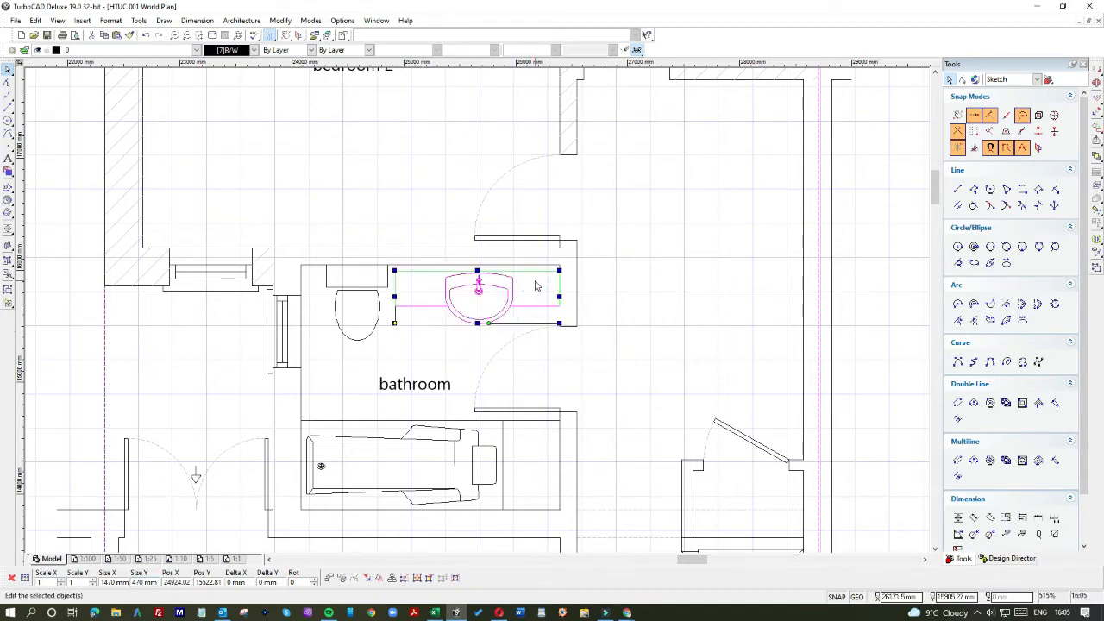
# Step: Align the resized basin's upper-right corner exactly with the inner corner of the bathroom walls
pyautogui.scroll(2, 544, 274)
pyautogui.moveTo(512, 278); pyautogui.dragTo(515, 259)
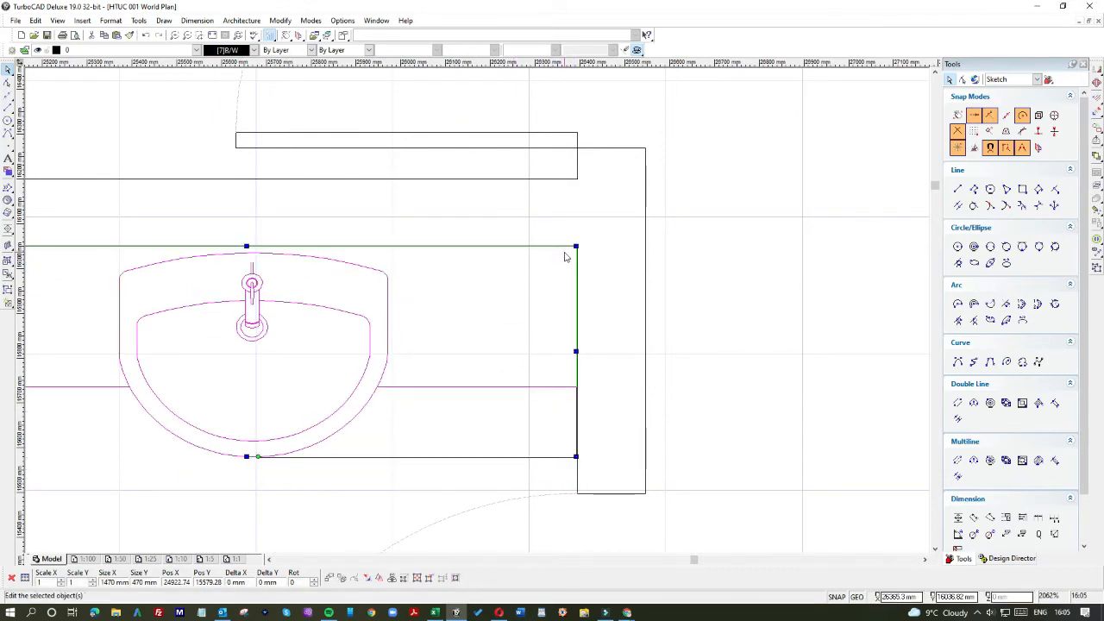
pyautogui.moveTo(564, 249)
pyautogui.mouseDown()
pyautogui.moveTo(572, 258)
pyautogui.moveTo(565, 250)
pyautogui.mouseUp()
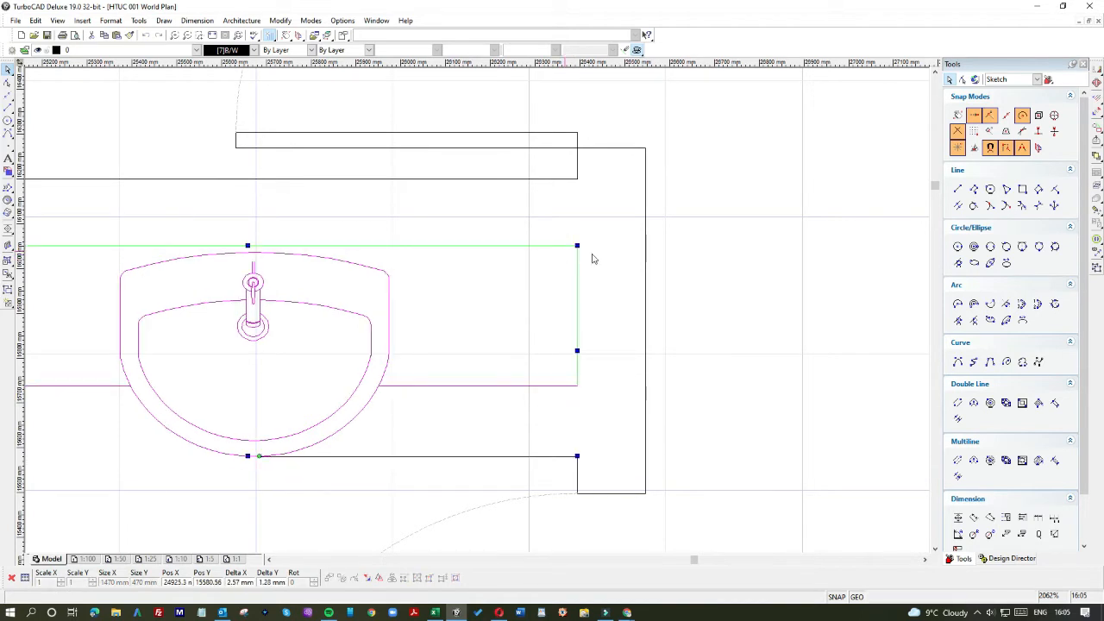
pyautogui.scroll(-3, 494, 321)
pyautogui.scroll(-3, 478, 316)
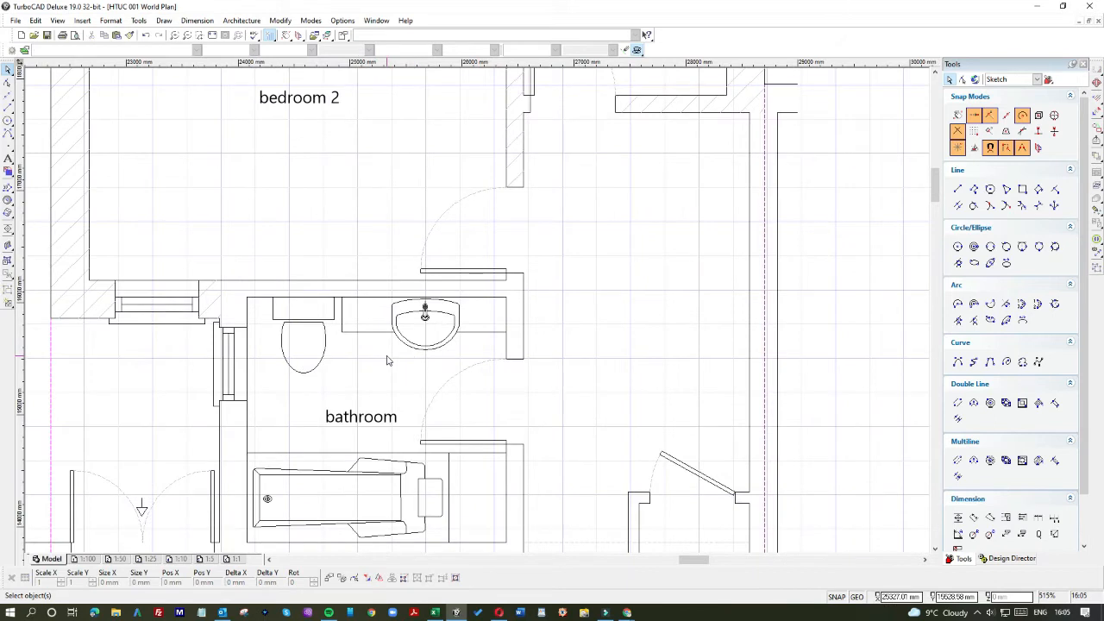
pyautogui.click(387, 361)
# Step: Shift the toilet about 60 mm left along the upper wall, away from the basin counter
pyautogui.scroll(6, 478, 313)
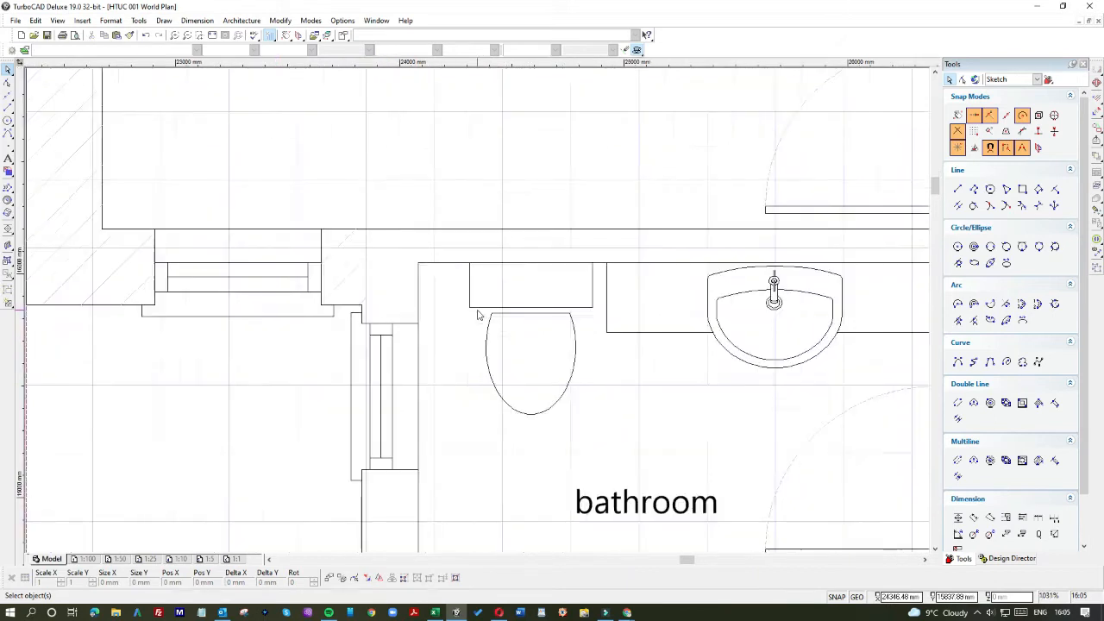
pyautogui.click(505, 308)
pyautogui.click(539, 267)
pyautogui.moveTo(539, 268); pyautogui.dragTo(519, 267)
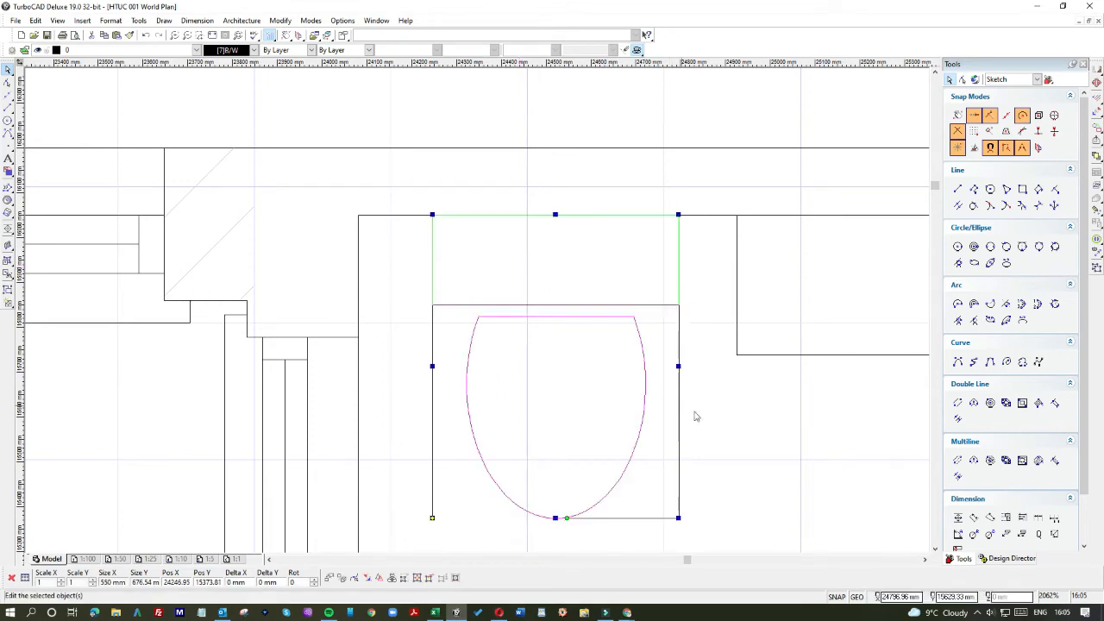
pyautogui.click(755, 417)
pyautogui.scroll(-3, 444, 298)
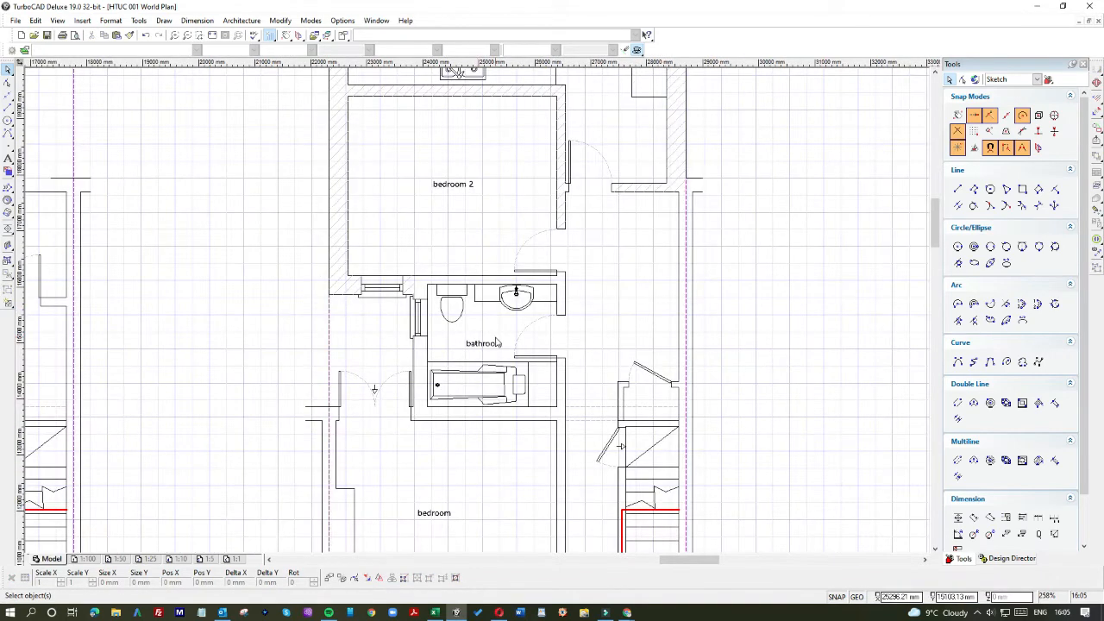
pyautogui.scroll(3, 485, 350)
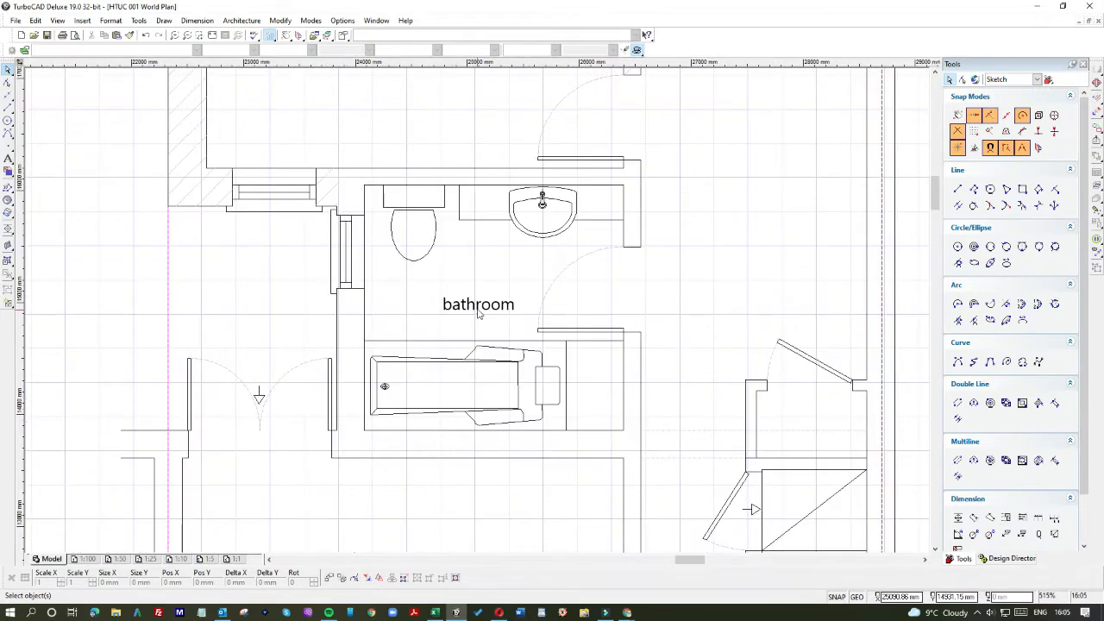
pyautogui.click(479, 306)
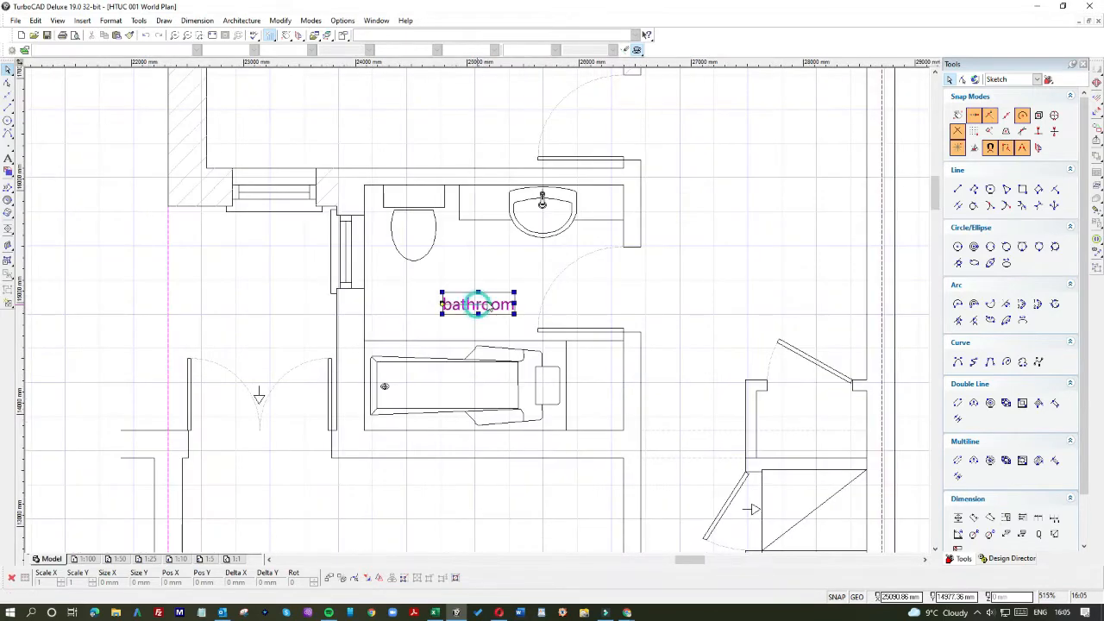
pyautogui.click(517, 273)
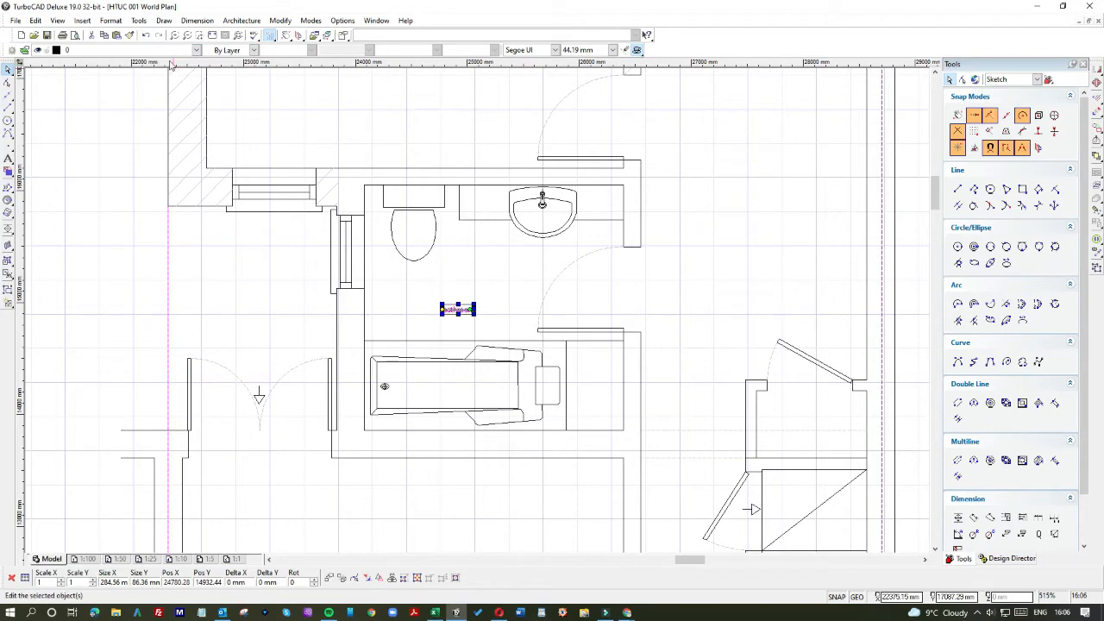
pyautogui.click(146, 35)
# Step: Move the bathroom label straight up by about 90 mm, away from the bath
pyautogui.scroll(1, 490, 303)
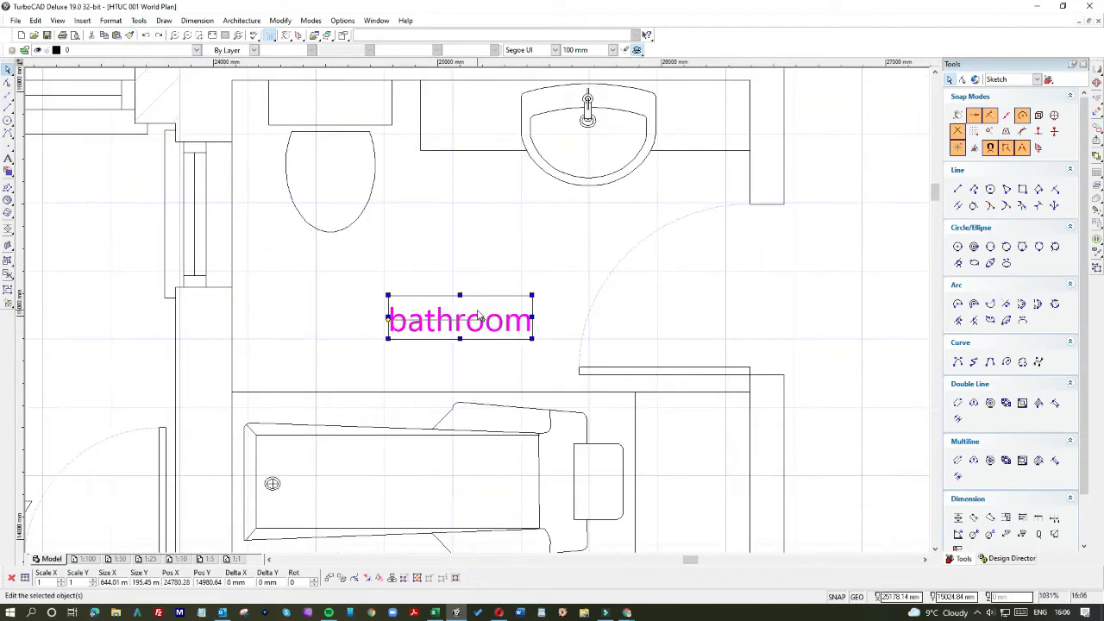
pyautogui.moveTo(482, 305); pyautogui.dragTo(482, 285)
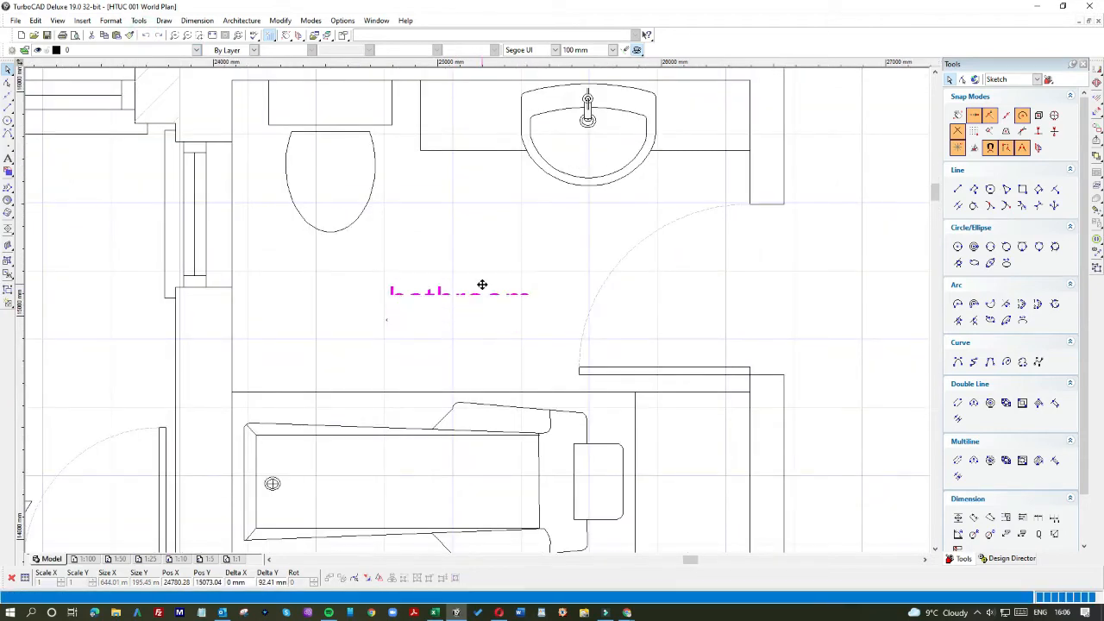
pyautogui.click(537, 261)
# Step: Review the existing and proposed layouts and the title block across the whole sheet
pyautogui.scroll(-2, 479, 315)
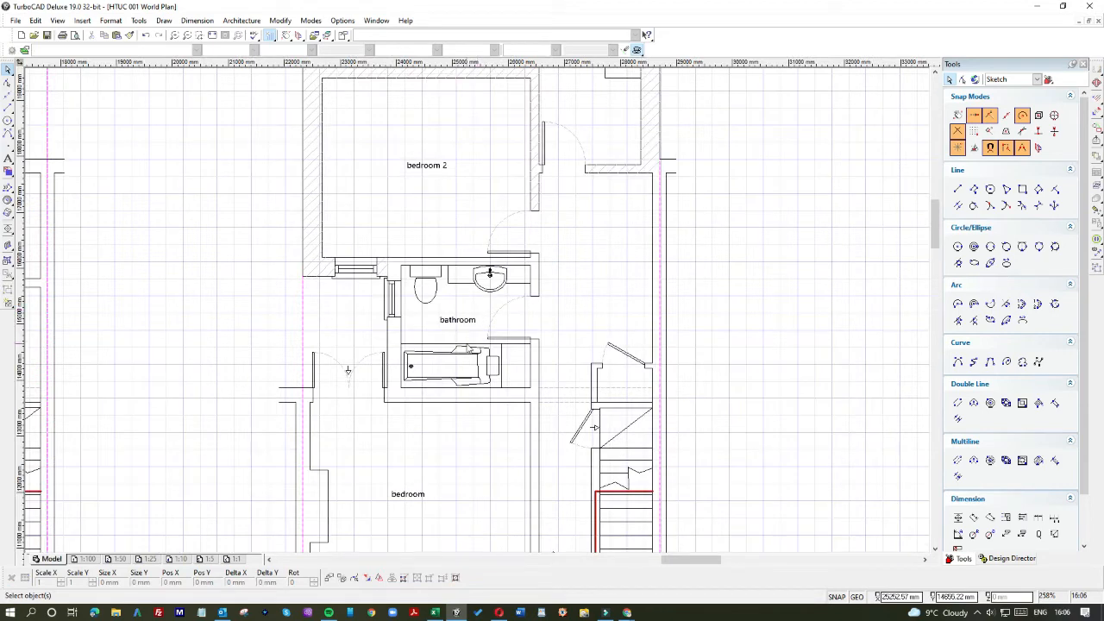
pyautogui.scroll(-3, 466, 352)
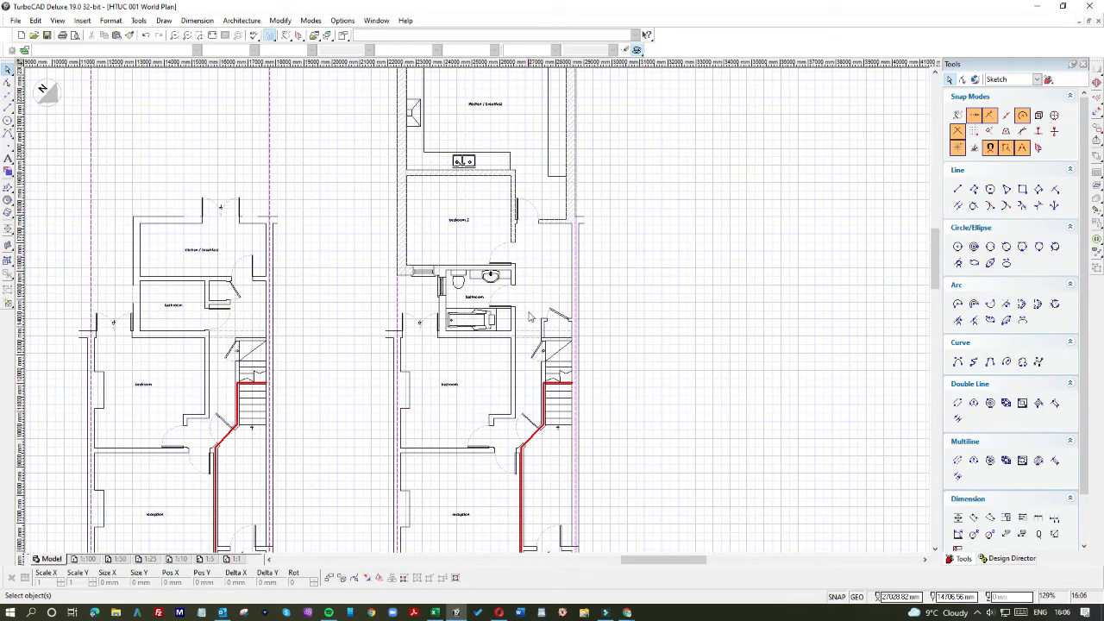
pyautogui.scroll(-4, 537, 389)
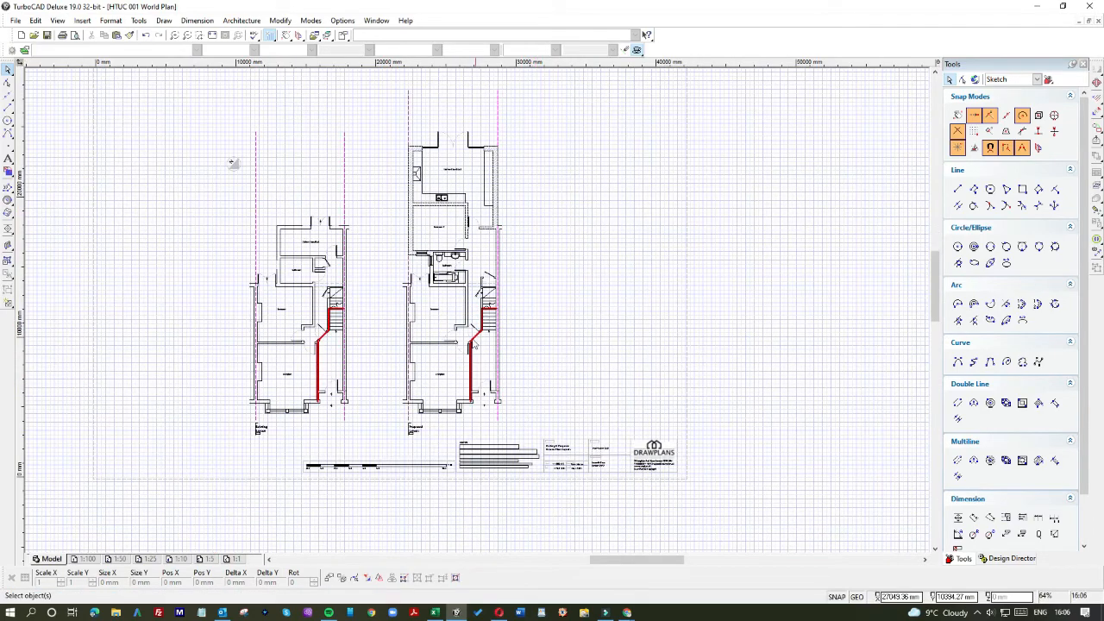
pyautogui.scroll(4, 501, 417)
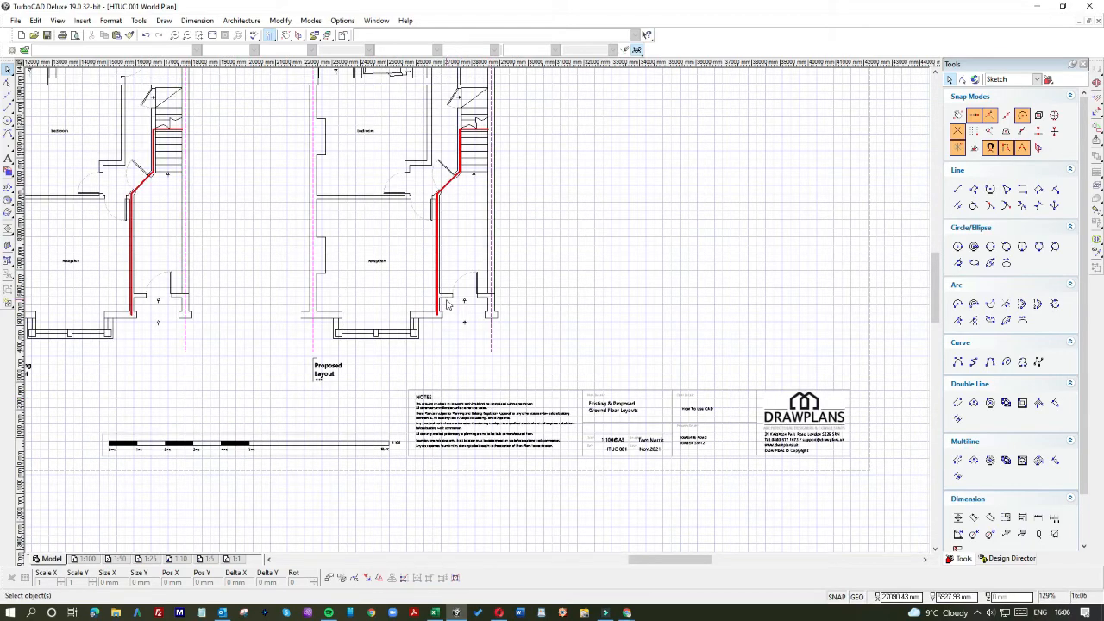
pyautogui.scroll(-2, 480, 312)
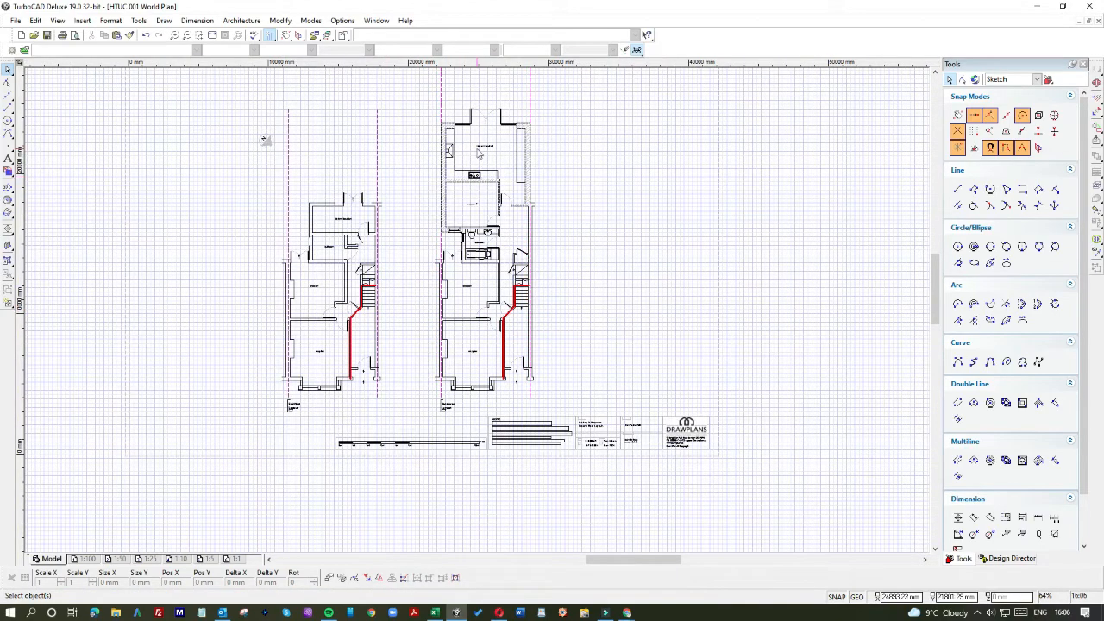
pyautogui.scroll(-2, 481, 153)
pyautogui.scroll(4, 493, 308)
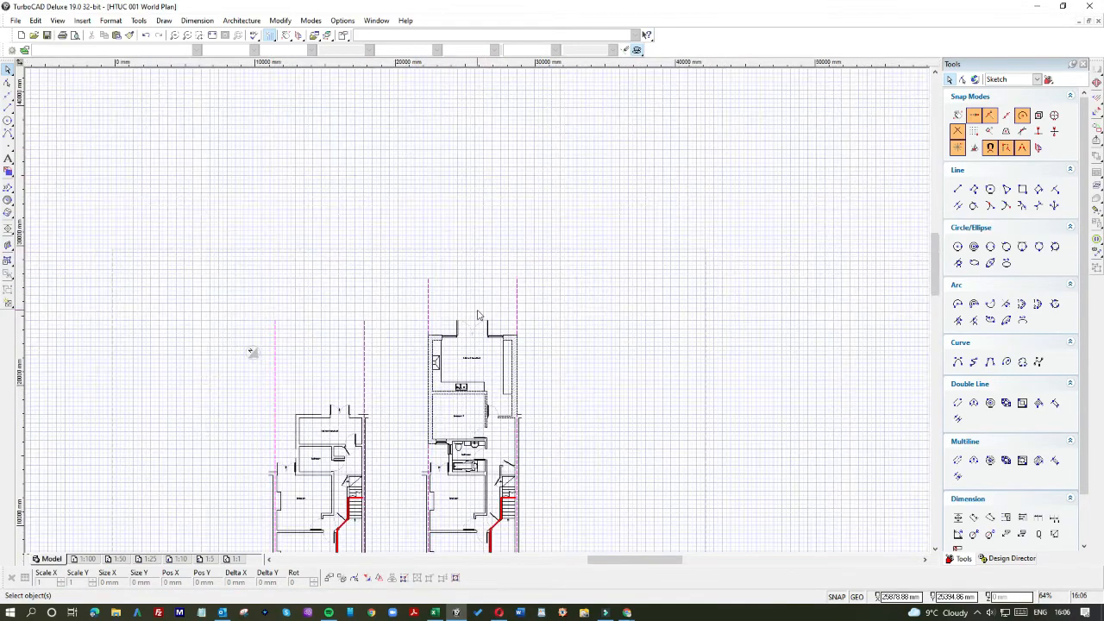
# Step: Draw a 3500 mm vertical line upward from the outer face of the proposed kitchen's rear wall, near its left corner
pyautogui.click(9, 105)
pyautogui.click(392, 360)
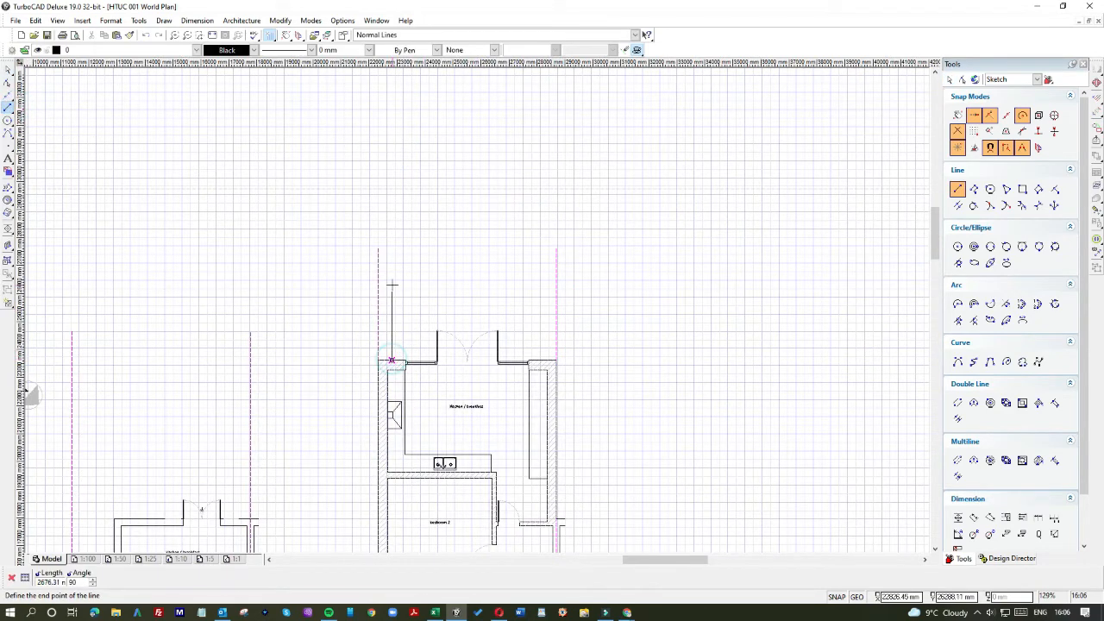
pyautogui.press('Tab')
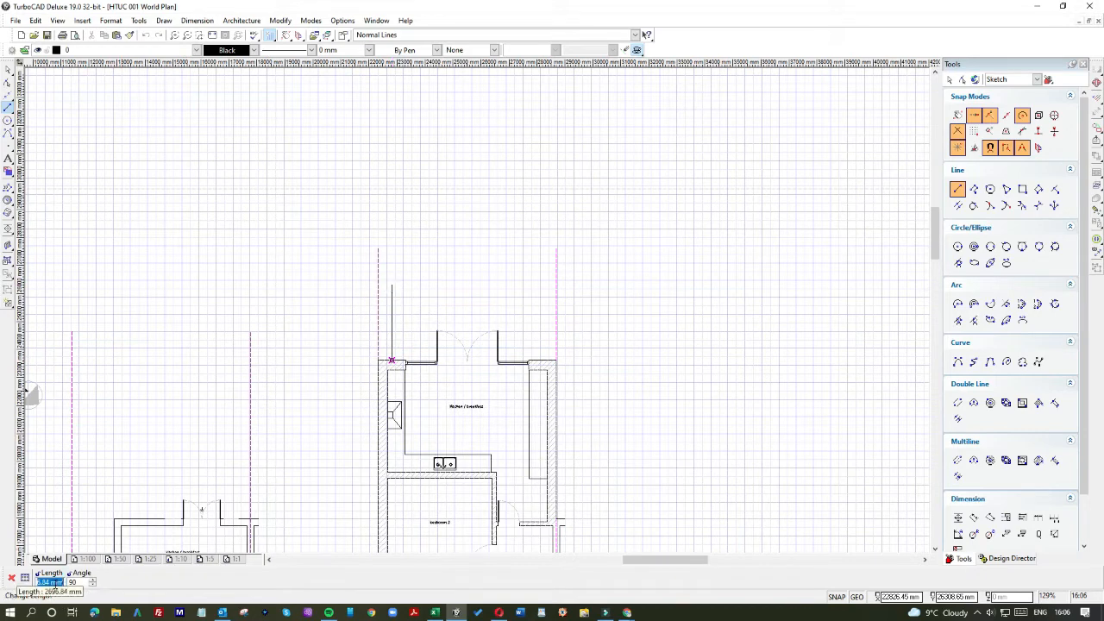
pyautogui.write('35')
pyautogui.press('Return')
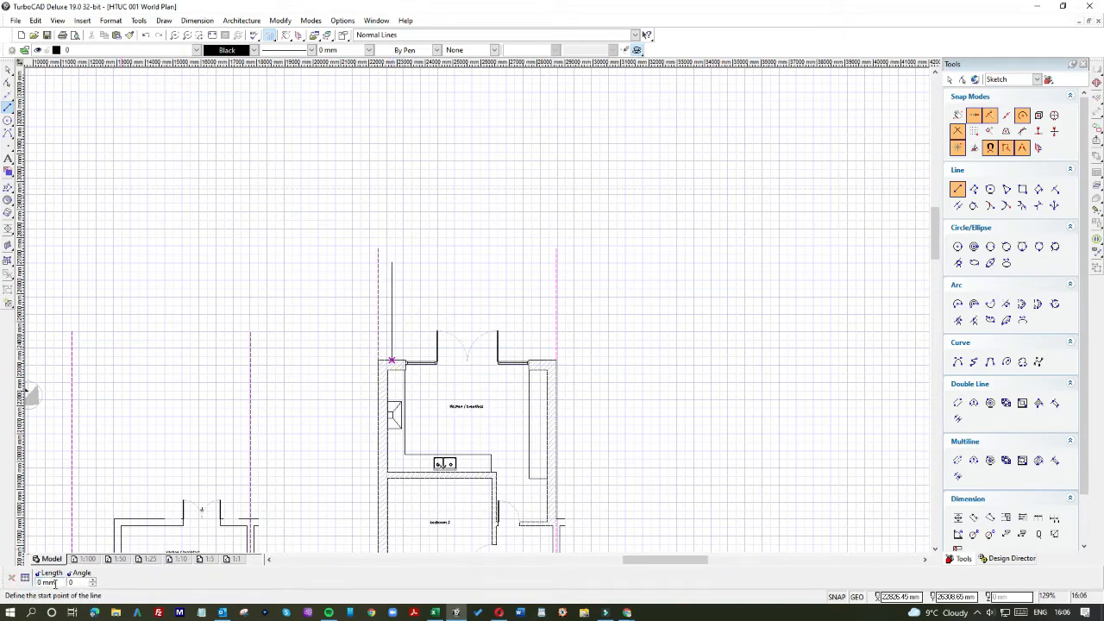
# Step: Draw a horizontal line about 4080 mm long to the right from the upper end of the 3500 mm line
pyautogui.click(393, 263)
pyautogui.click(506, 263)
# Step: Delete the vertical line between the kitchen's rear wall and the new horizontal line
pyautogui.click(21, 76)
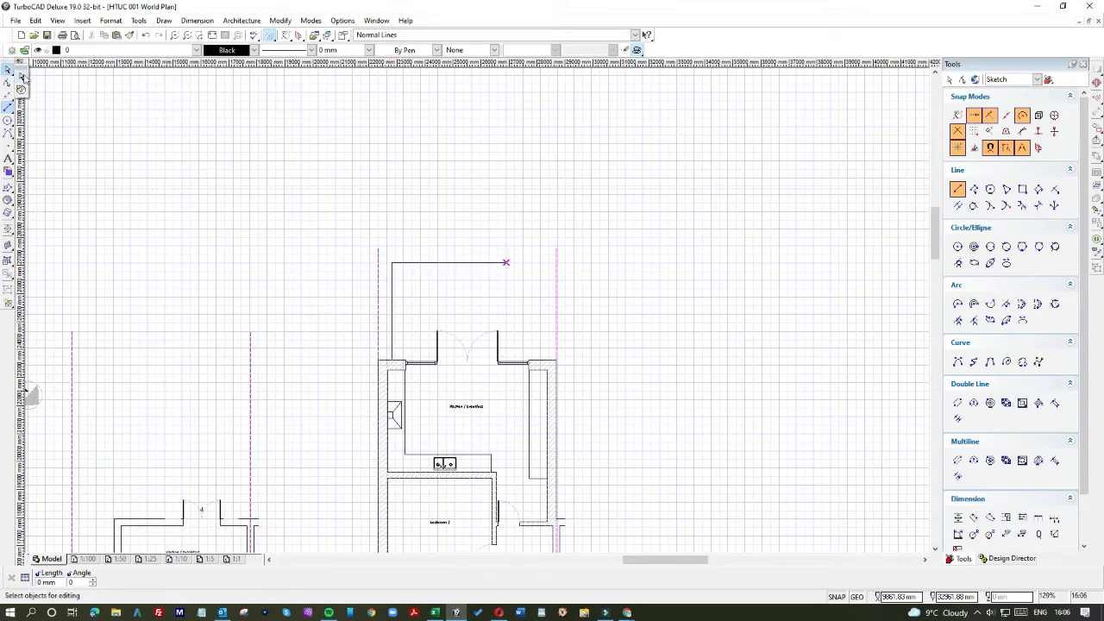
pyautogui.click(391, 290)
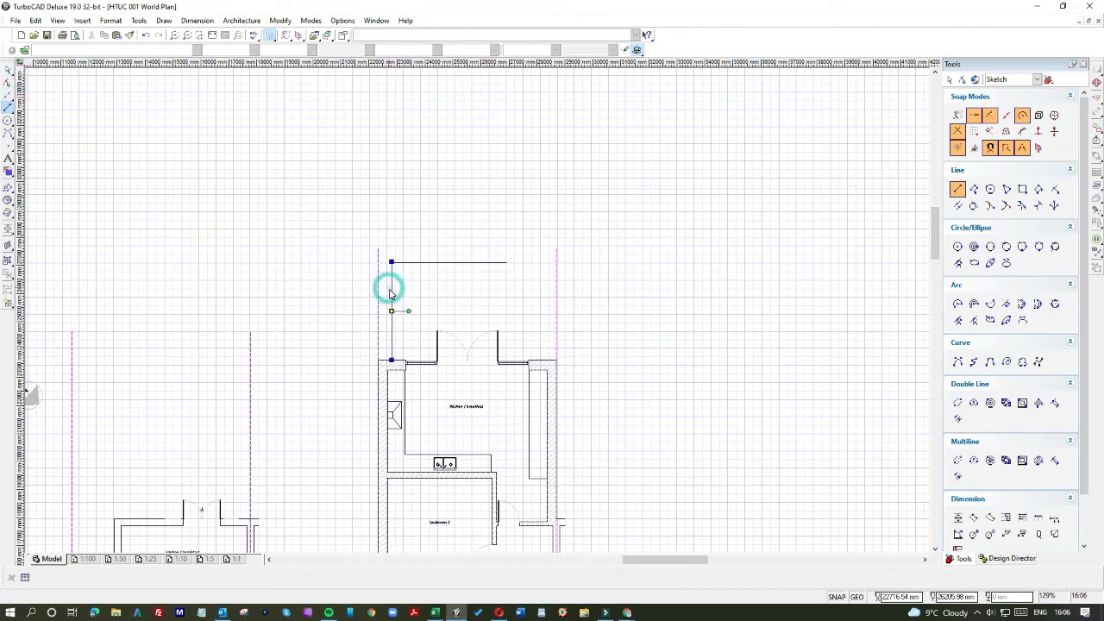
pyautogui.click(409, 274)
# Step: Stretch both ends of the horizontal line so it spans between the two dashed boundary lines of the proposed plot
pyautogui.click(409, 263)
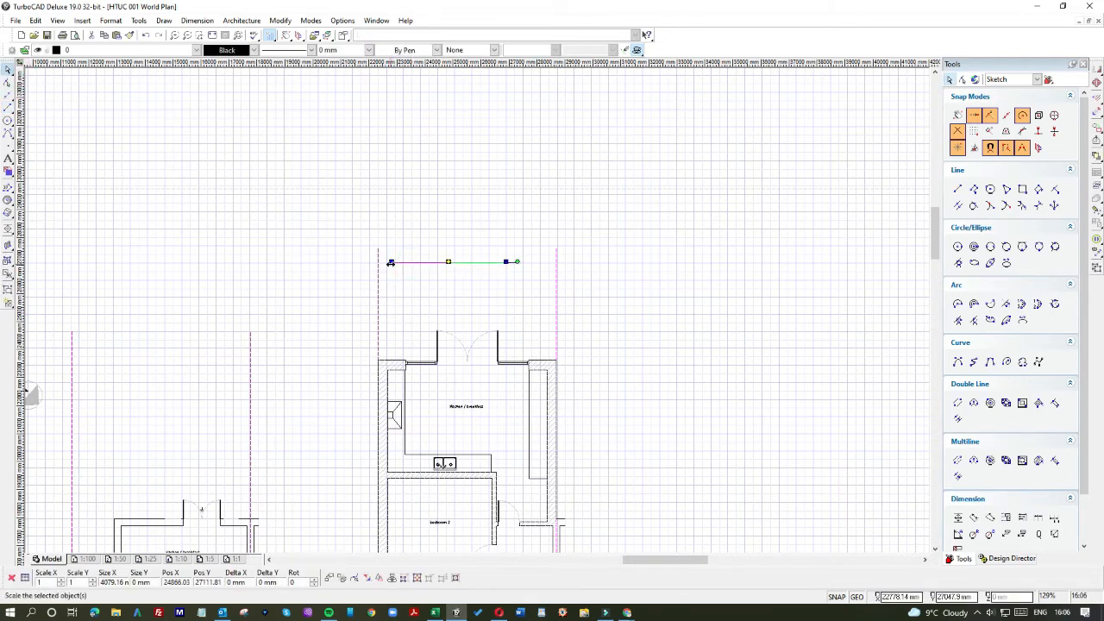
pyautogui.click(391, 262)
pyautogui.click(604, 273)
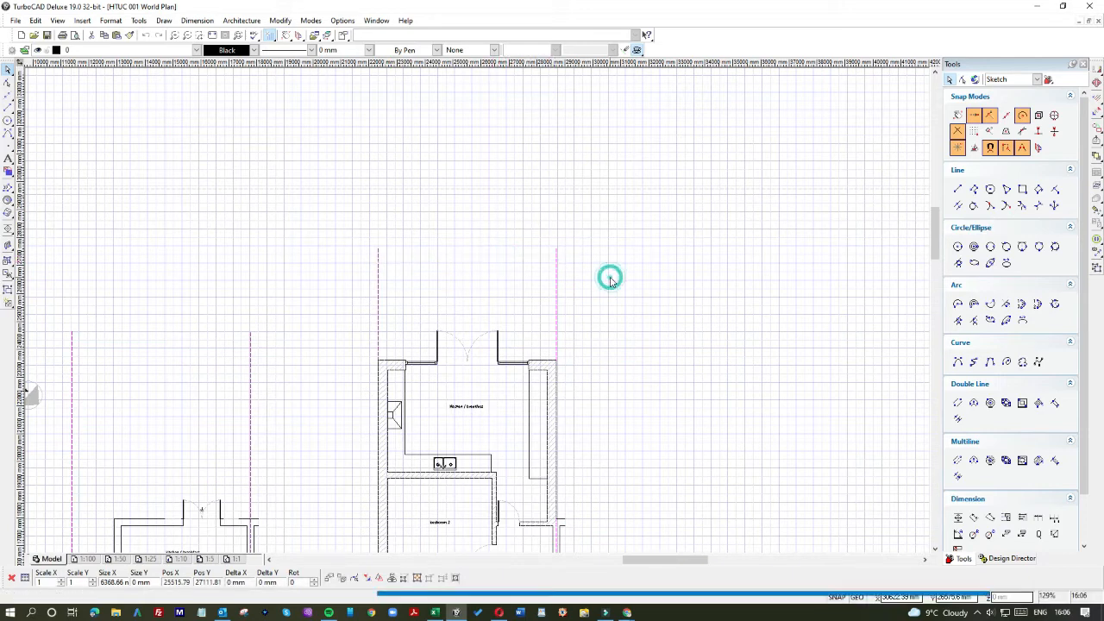
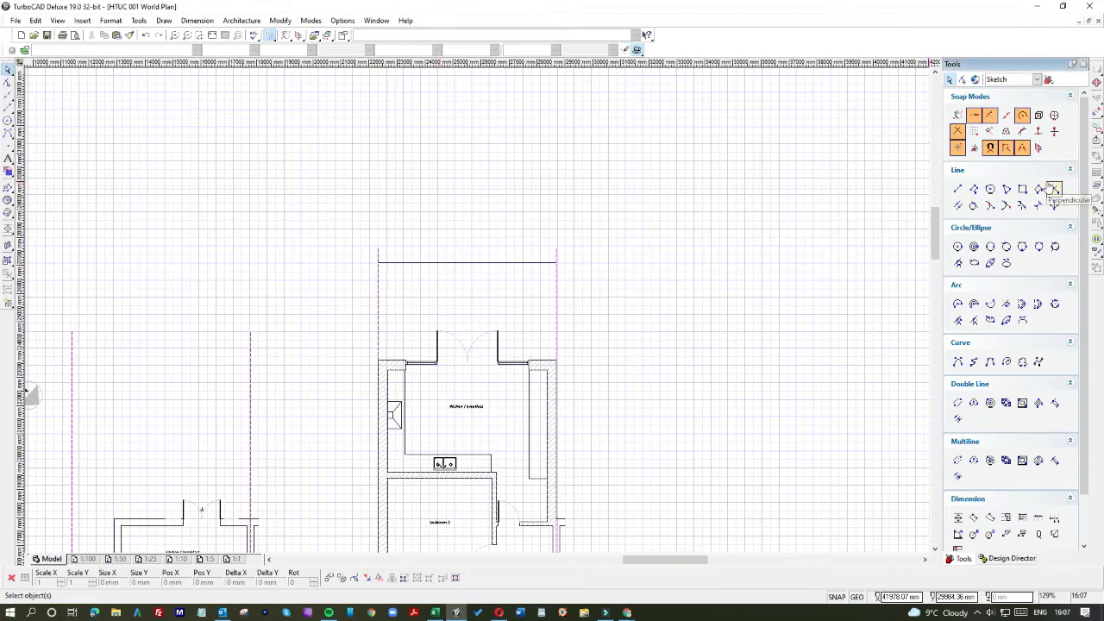
# Step: Create a parallel copy of the horizontal line 450 mm above it, between the dashed boundaries
pyautogui.click(958, 205)
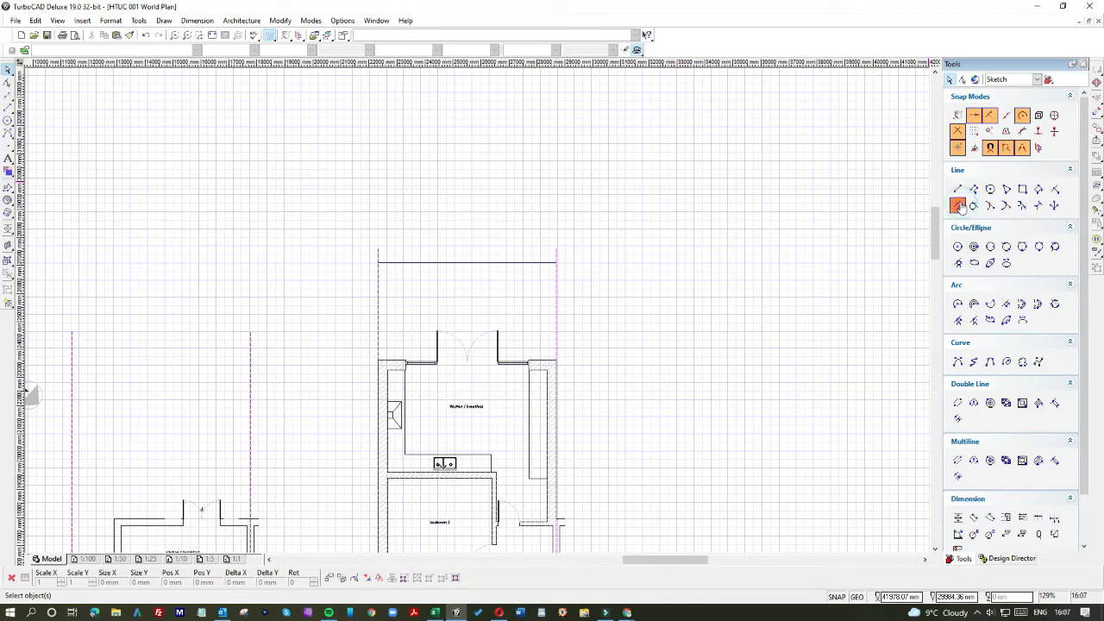
pyautogui.click(484, 263)
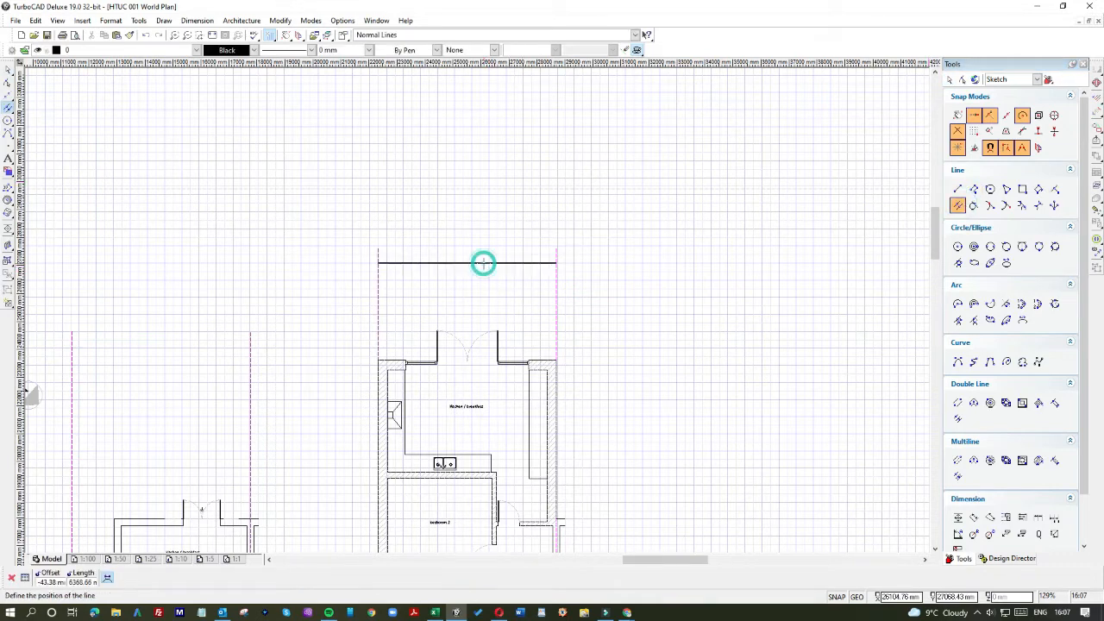
pyautogui.press('Tab')
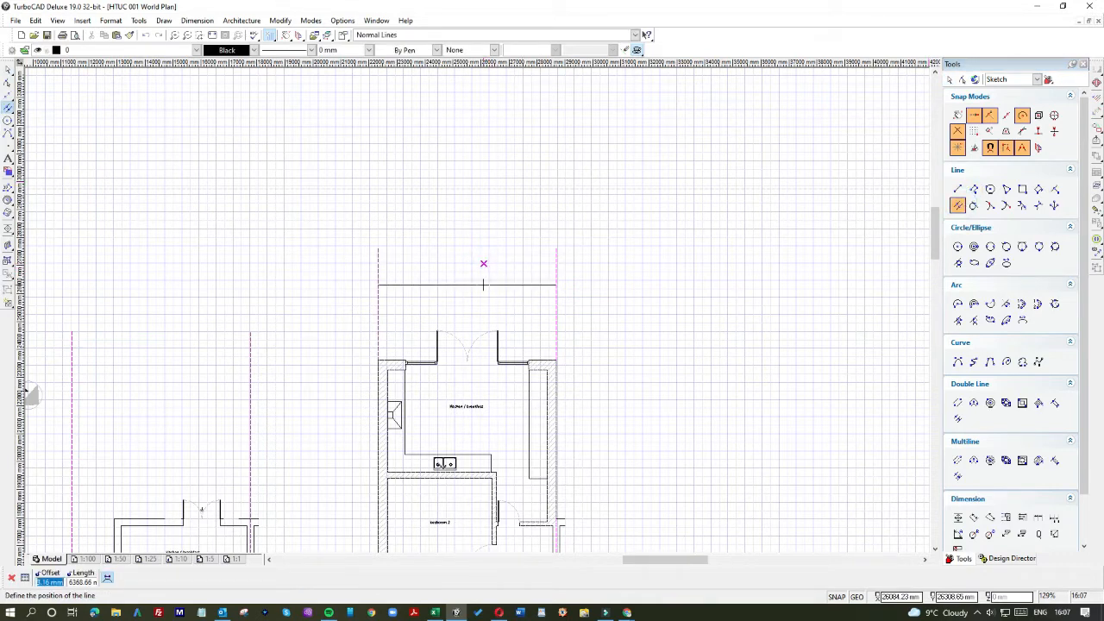
pyautogui.press('Return')
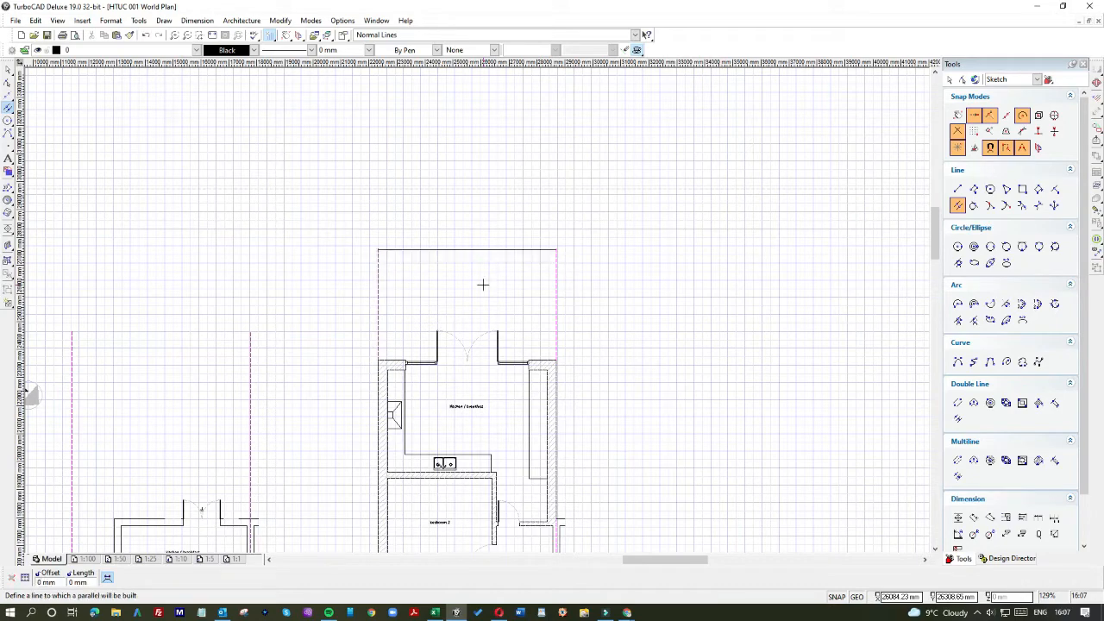
pyautogui.scroll(-2, 482, 285)
pyautogui.scroll(6, 477, 308)
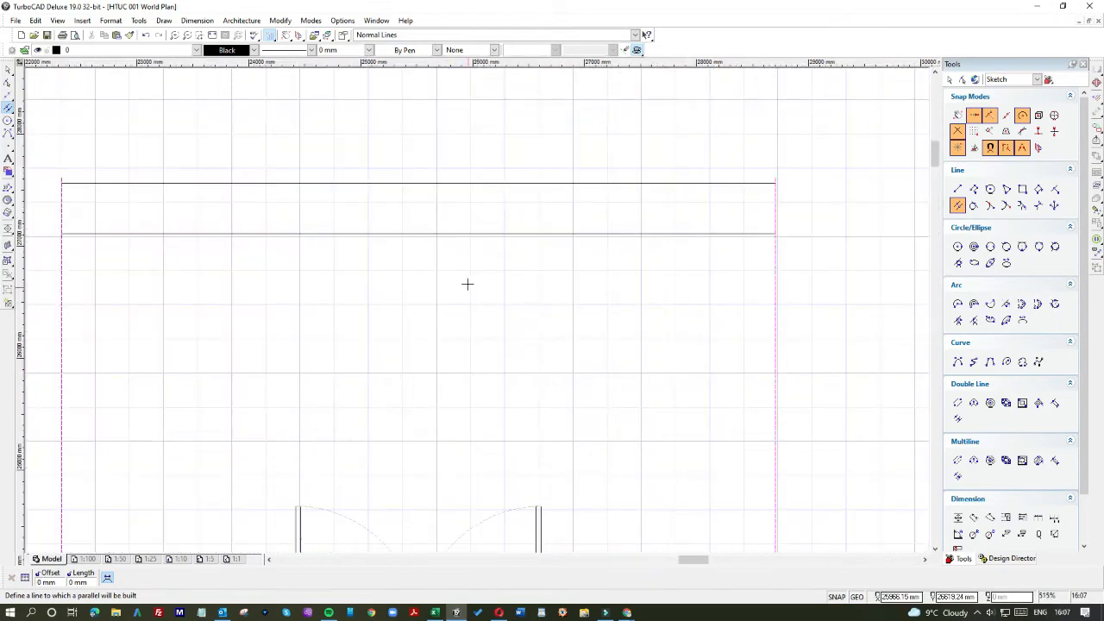
# Step: Try twice to place a parallel line below the original horizontal line, using an offset of 450 mm
pyautogui.click(454, 234)
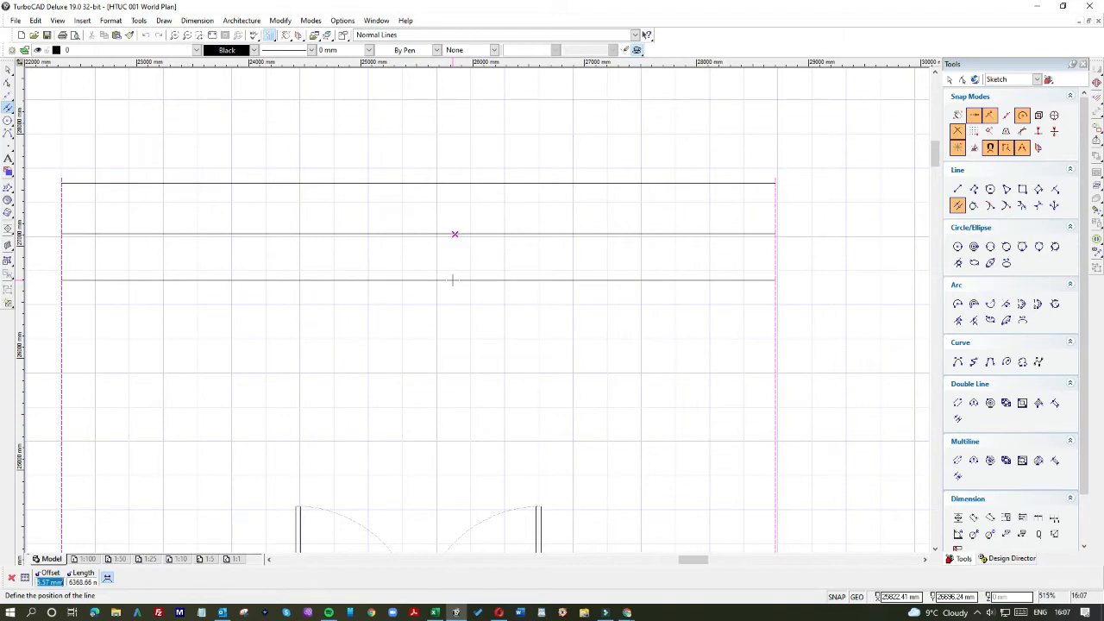
pyautogui.write('450')
pyautogui.press('Return')
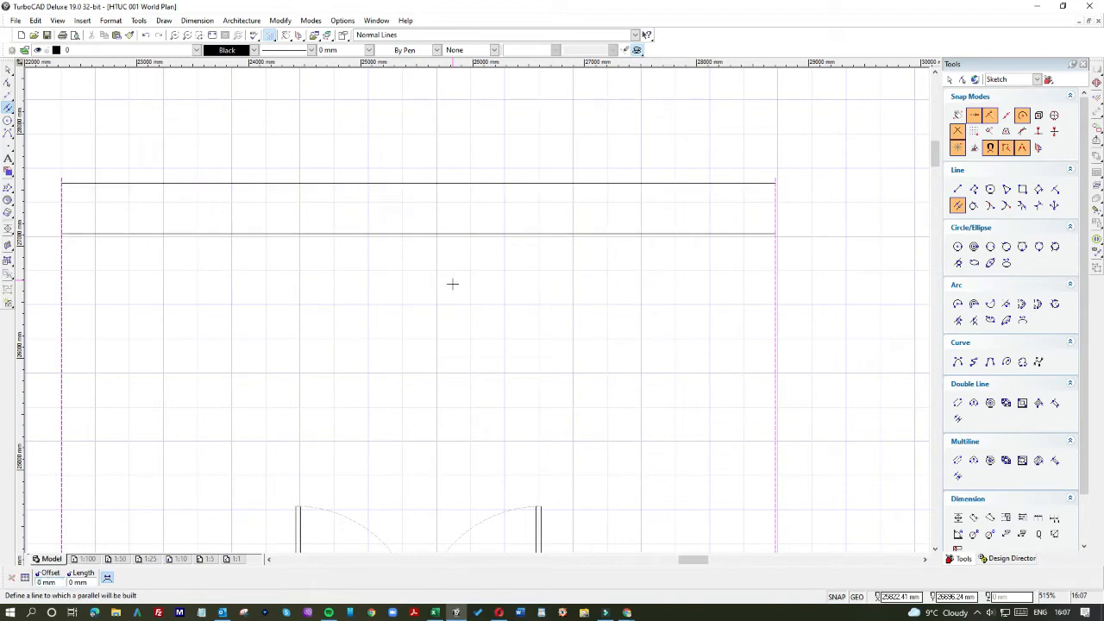
pyautogui.scroll(-1, 453, 284)
pyautogui.scroll(4, 477, 309)
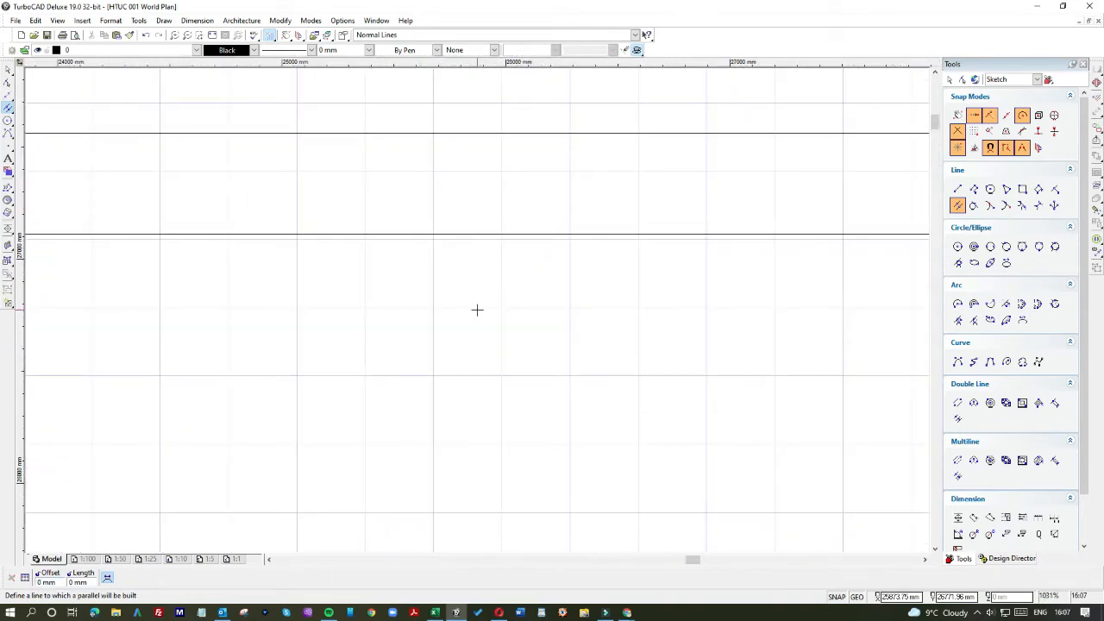
pyautogui.scroll(-2, 477, 309)
pyautogui.scroll(-2, 477, 309)
pyautogui.click(477, 292)
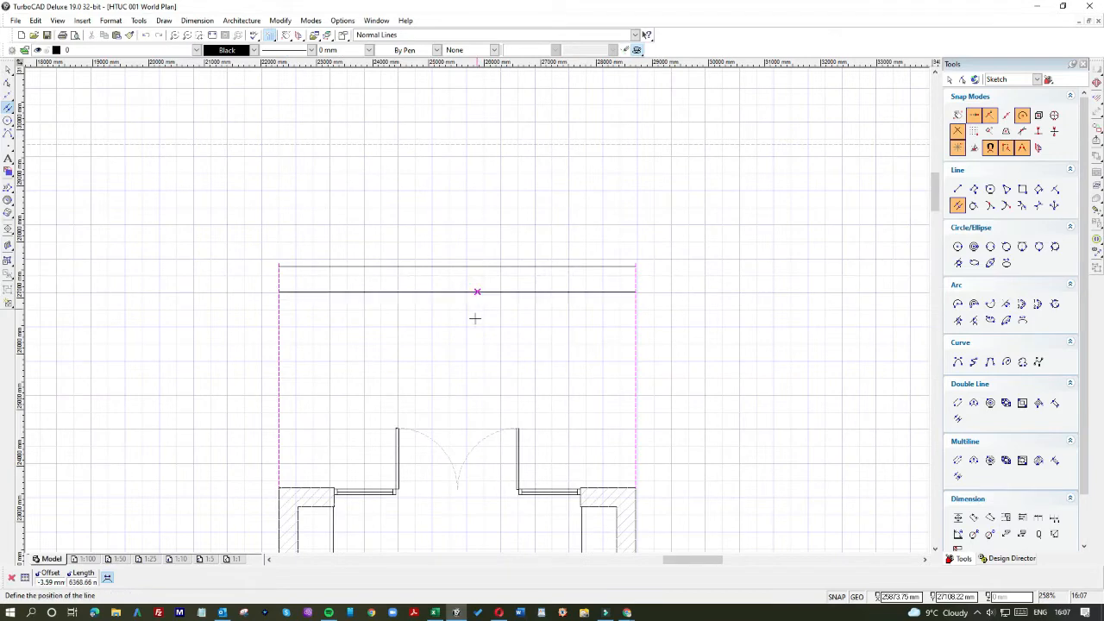
pyautogui.press('Tab')
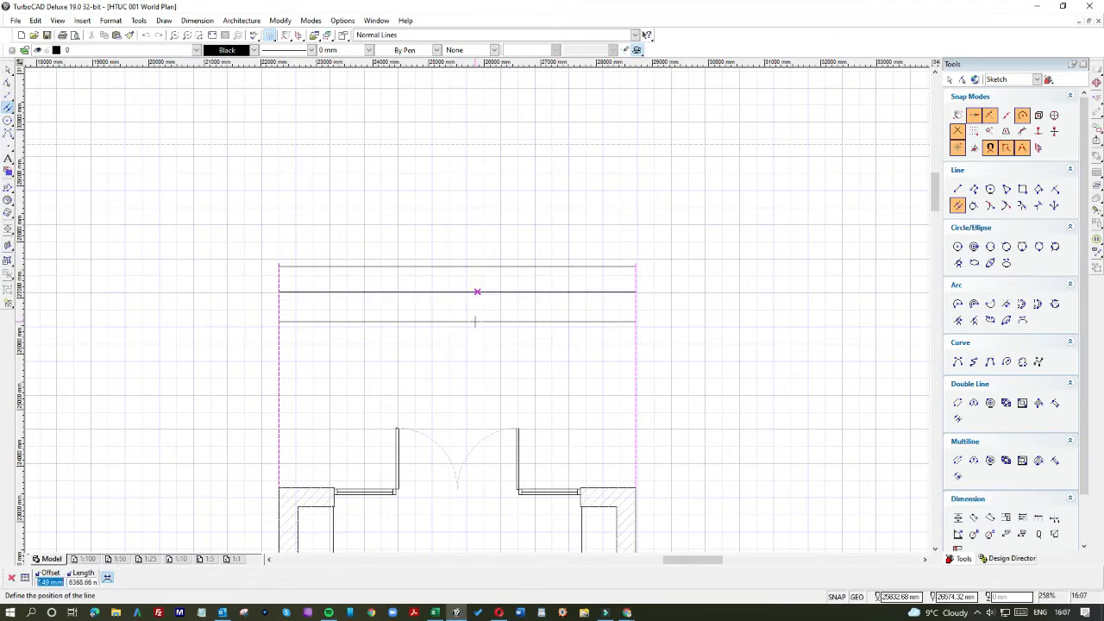
pyautogui.write('450')
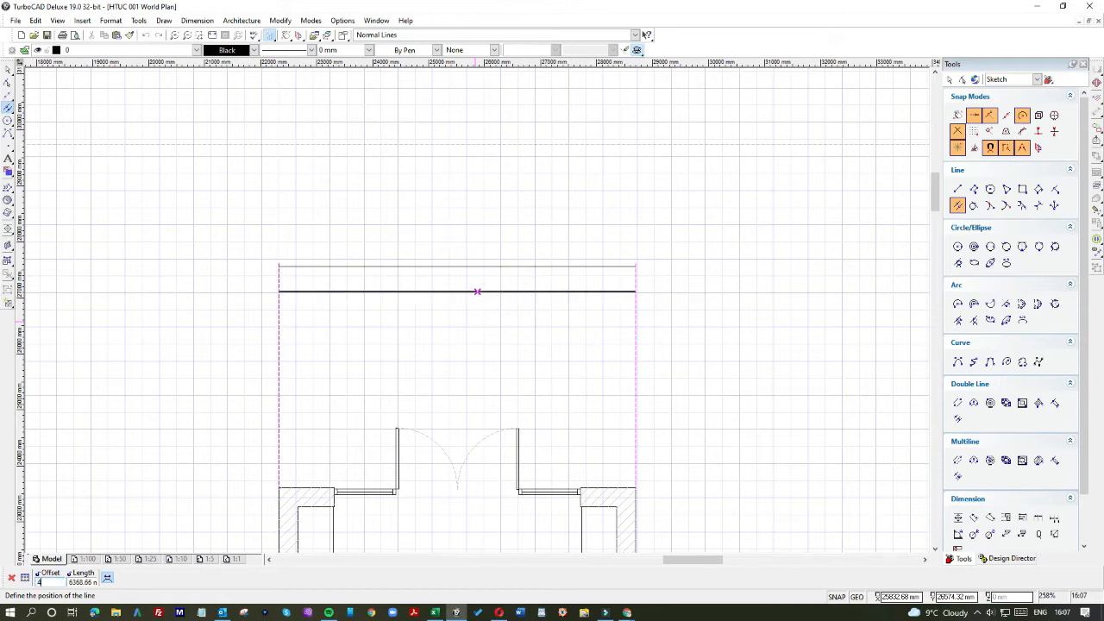
pyautogui.press('Return')
pyautogui.scroll(2, 474, 321)
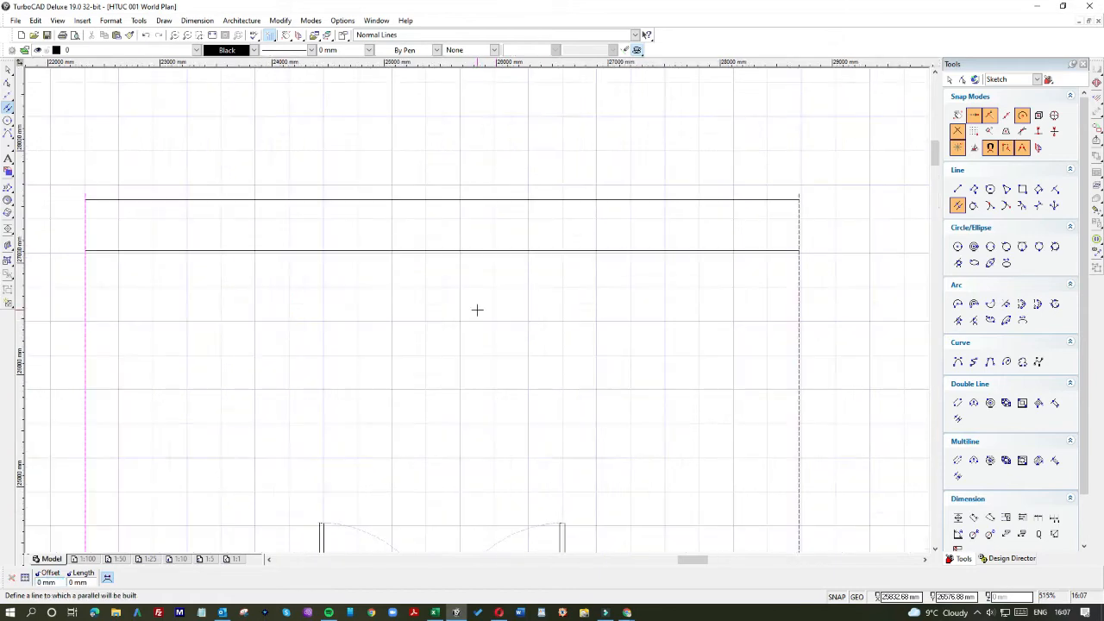
pyautogui.scroll(-4, 477, 309)
pyautogui.scroll(2, 476, 308)
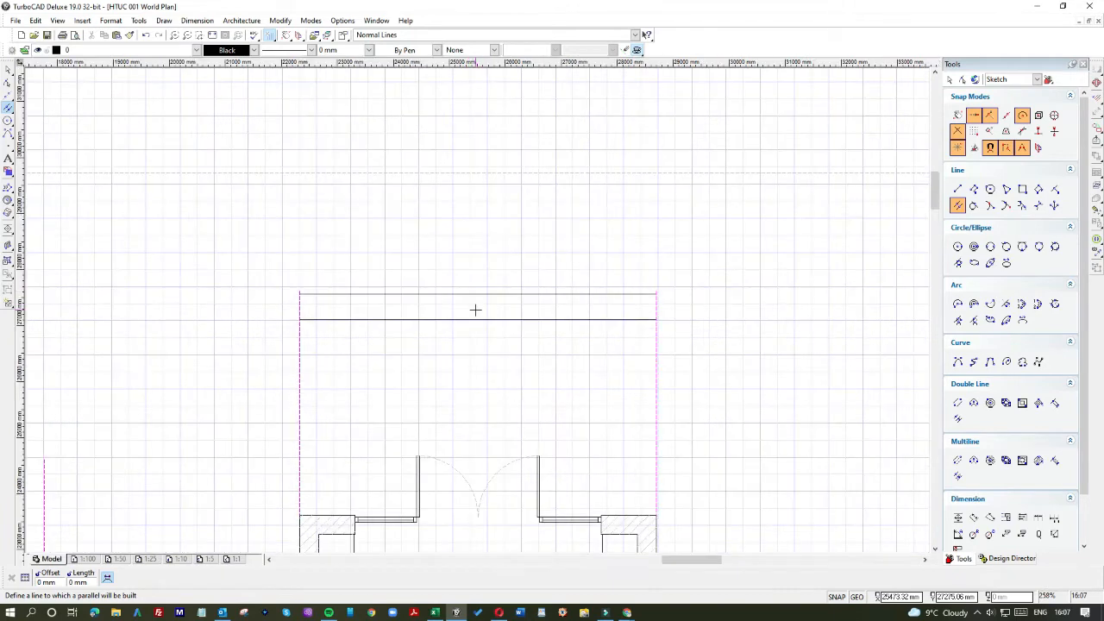
# Step: Create a parallel line below the original horizontal line with an offset of -450 mm
pyautogui.click(466, 320)
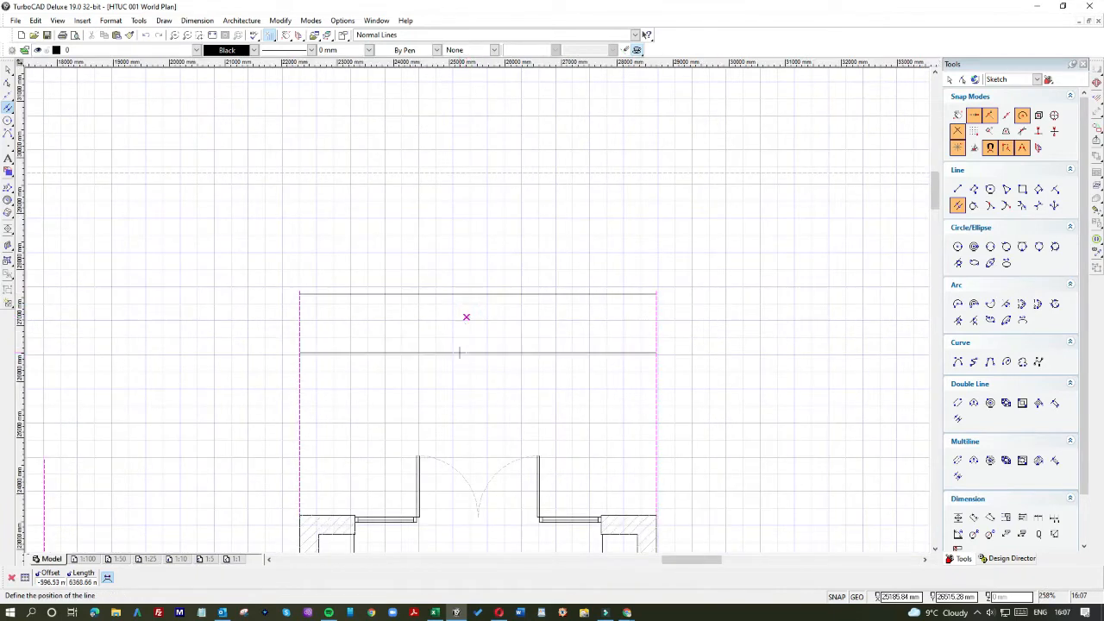
pyautogui.write('-450')
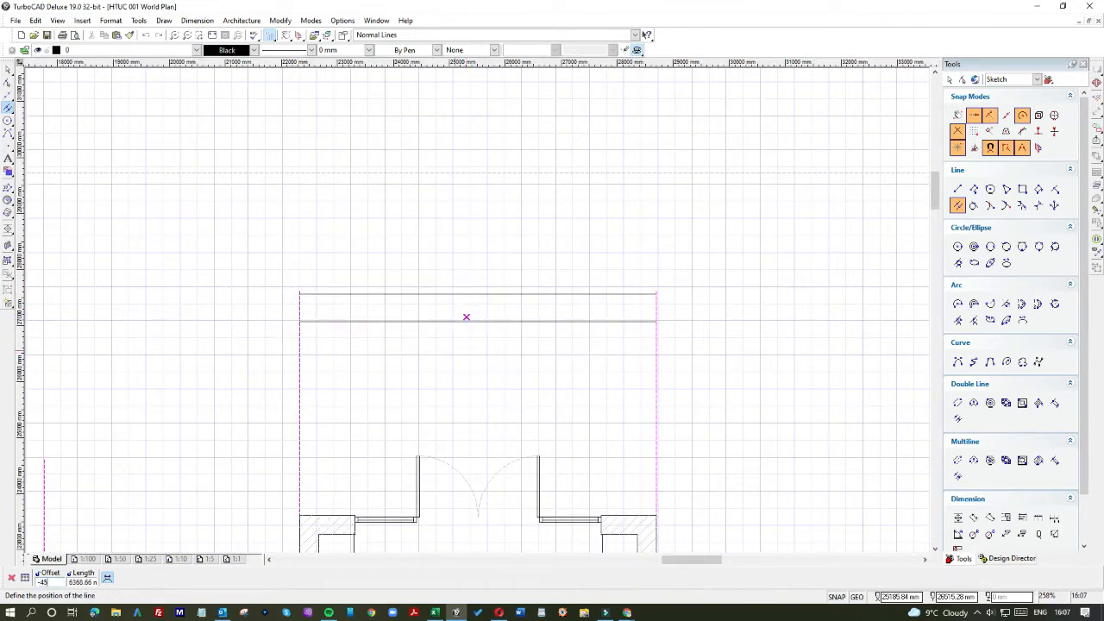
pyautogui.press('Return')
pyautogui.scroll(2, 454, 350)
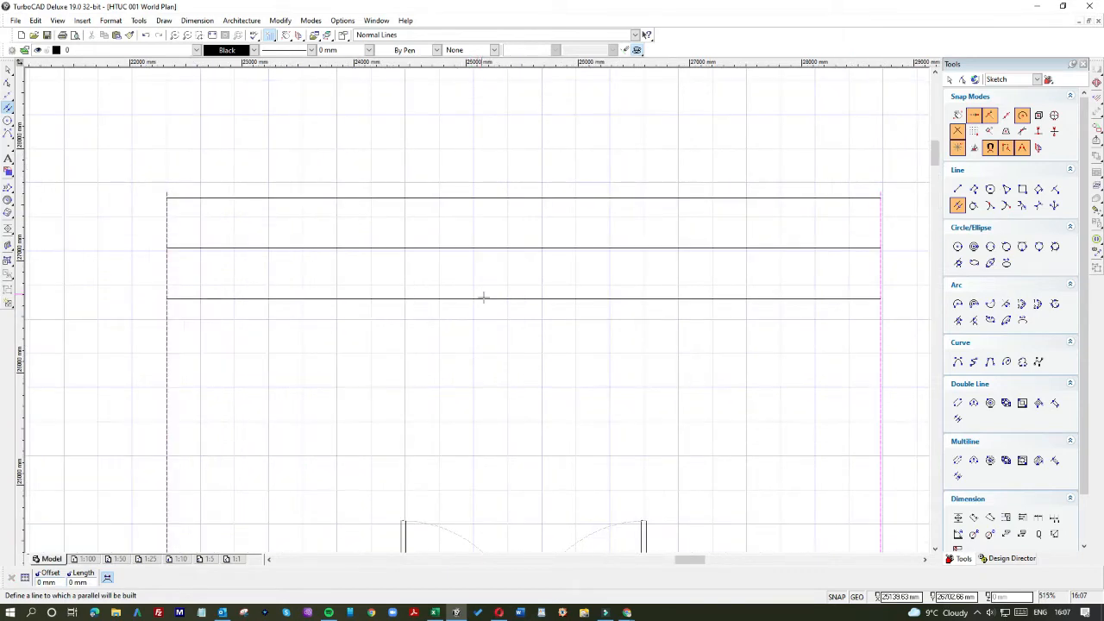
# Step: Start another parallel line below the lowest of the three horizontal lines
pyautogui.click(484, 299)
pyautogui.press('Tab')
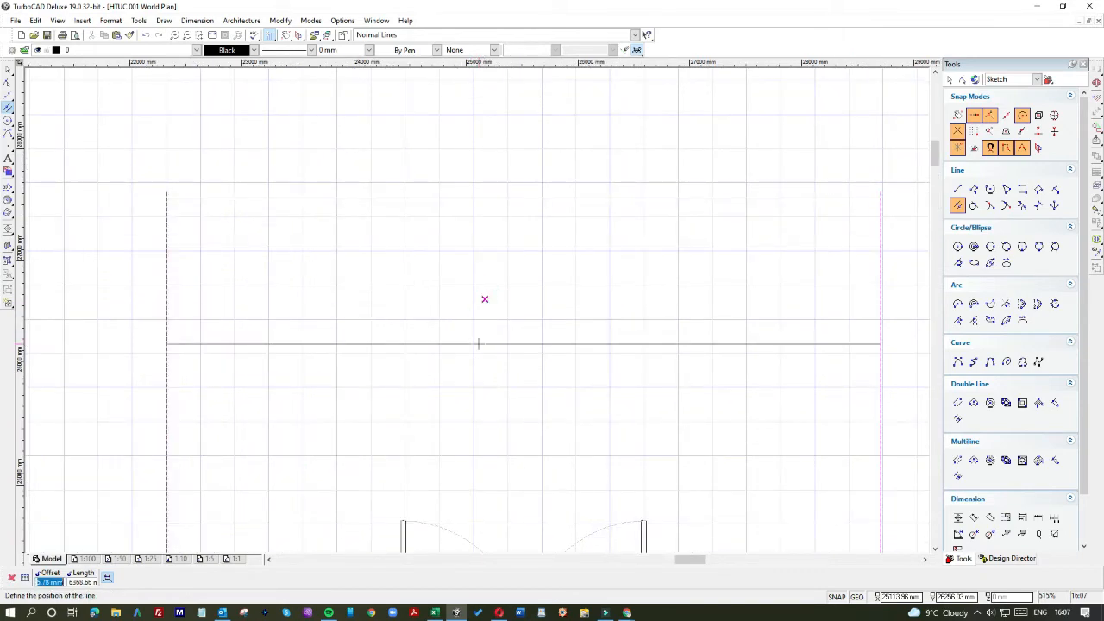
# Step: Add two parallel horizontal lines below the existing ones, each with a -450 mm offset toward the double doors
pyautogui.write('-450')
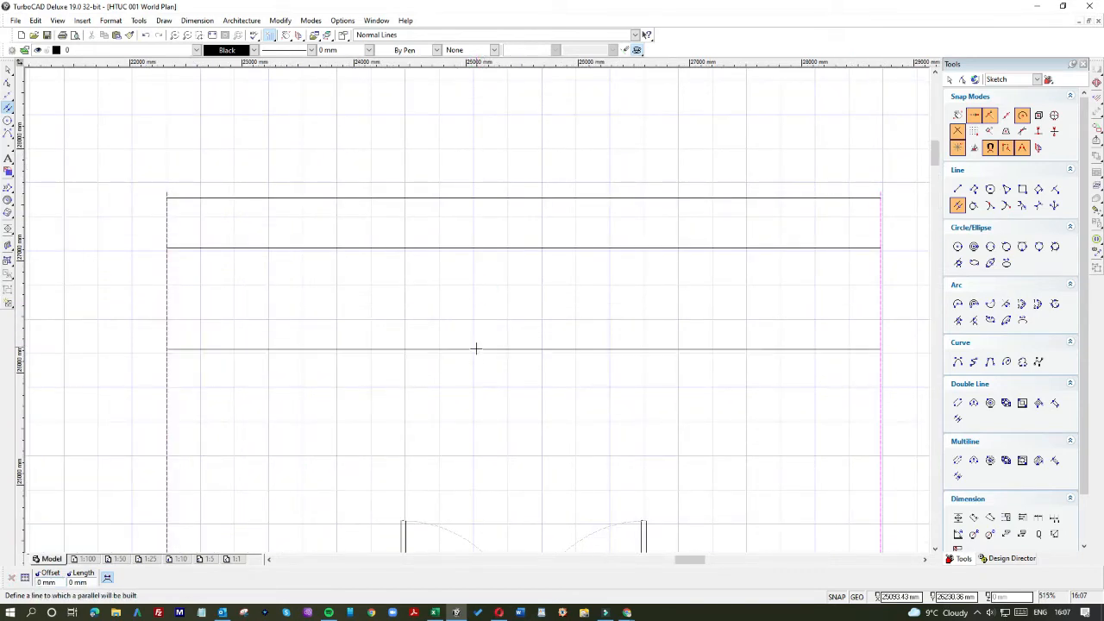
pyautogui.click(475, 349)
pyautogui.press('Tab')
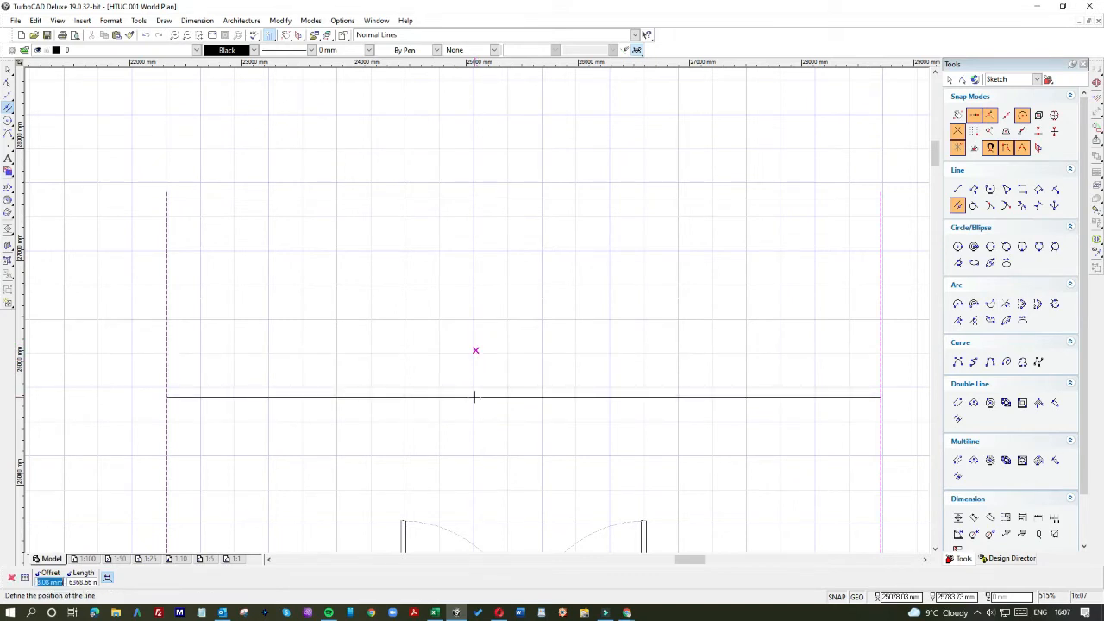
pyautogui.write('-450')
pyautogui.click(473, 397)
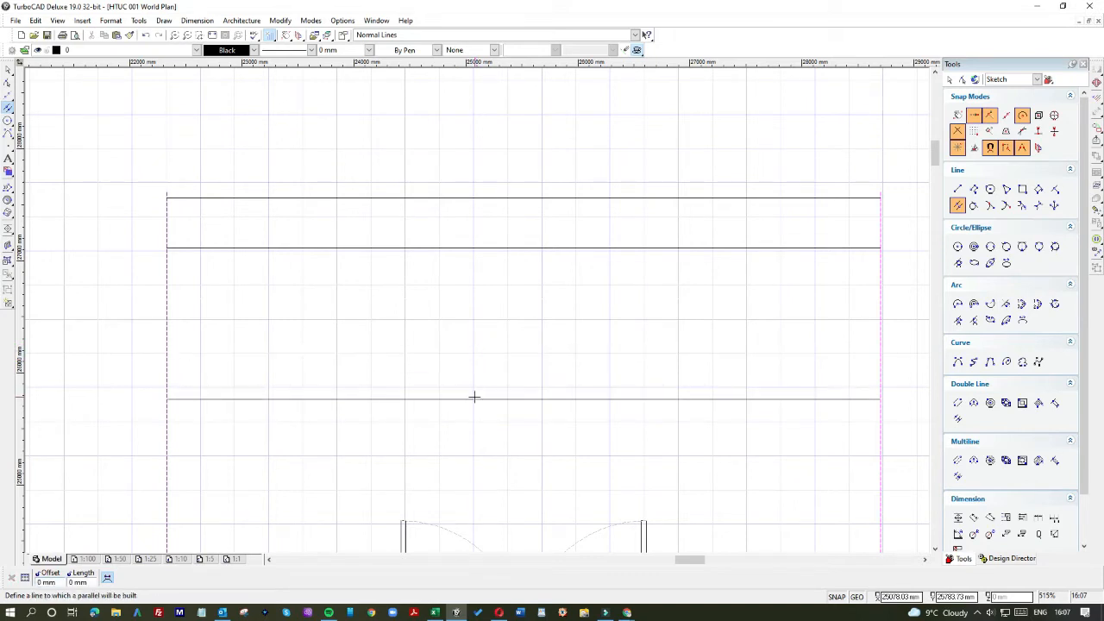
# Step: Continue the horizontal lines with two more parallels at -450 mm offsets, down to just above the open door leaves
pyautogui.click(473, 399)
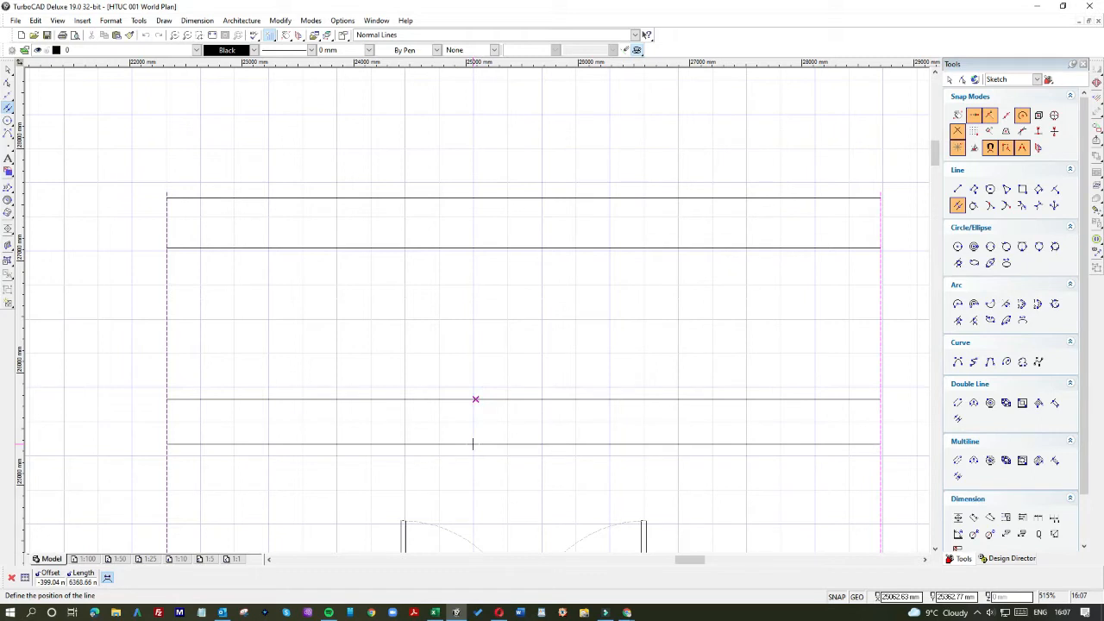
pyautogui.press('Tab')
pyautogui.write('-450')
pyautogui.press('Return')
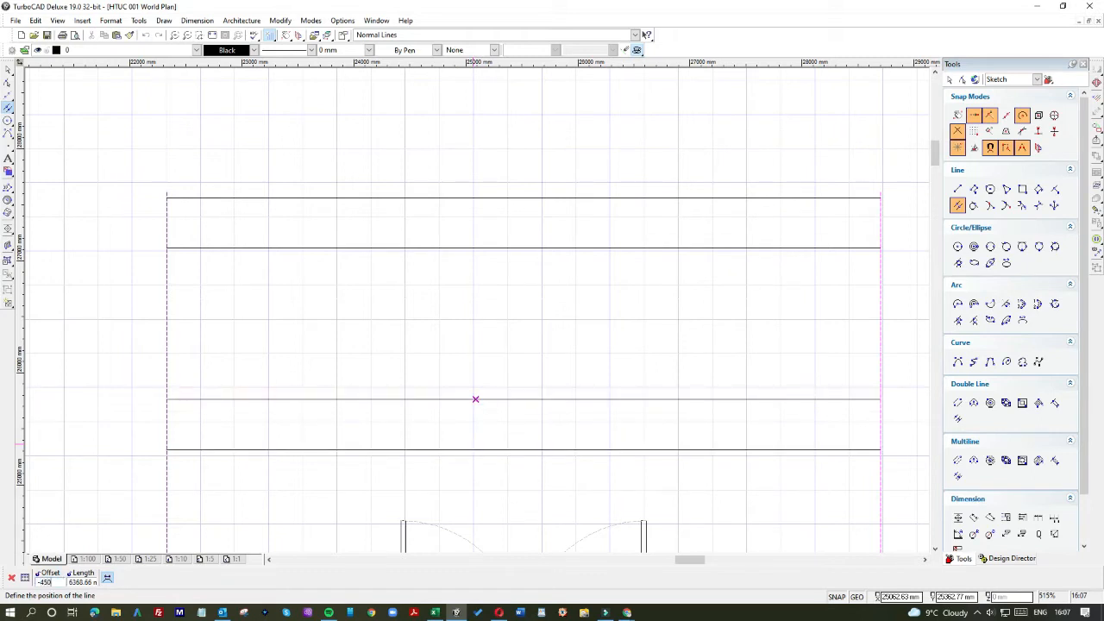
pyautogui.click(471, 450)
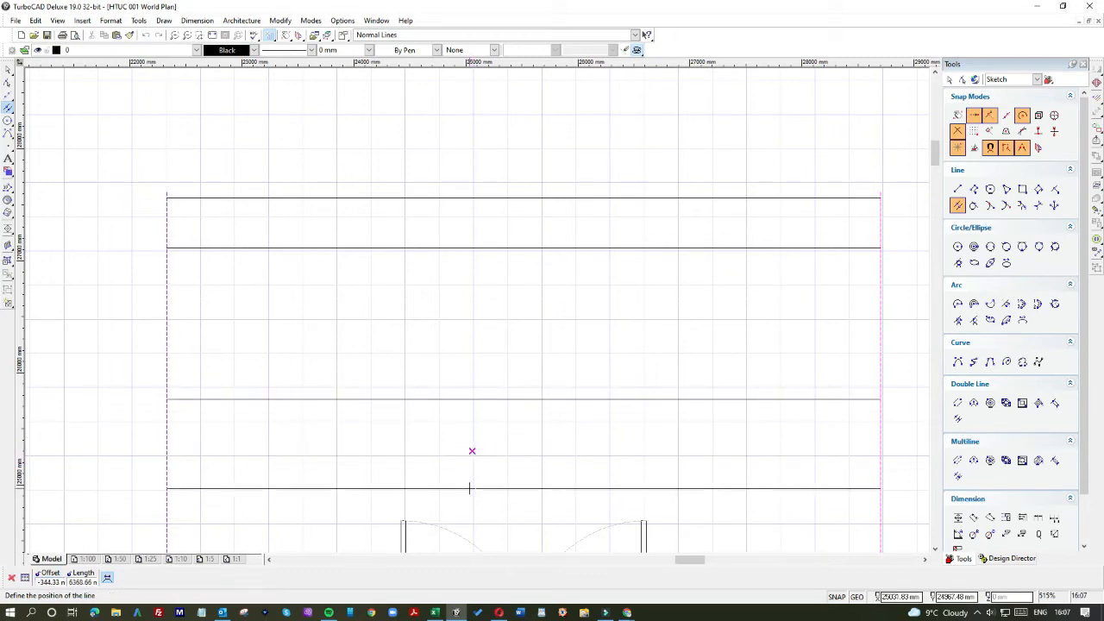
pyautogui.press('Tab')
pyautogui.write('-450')
pyautogui.press('Return')
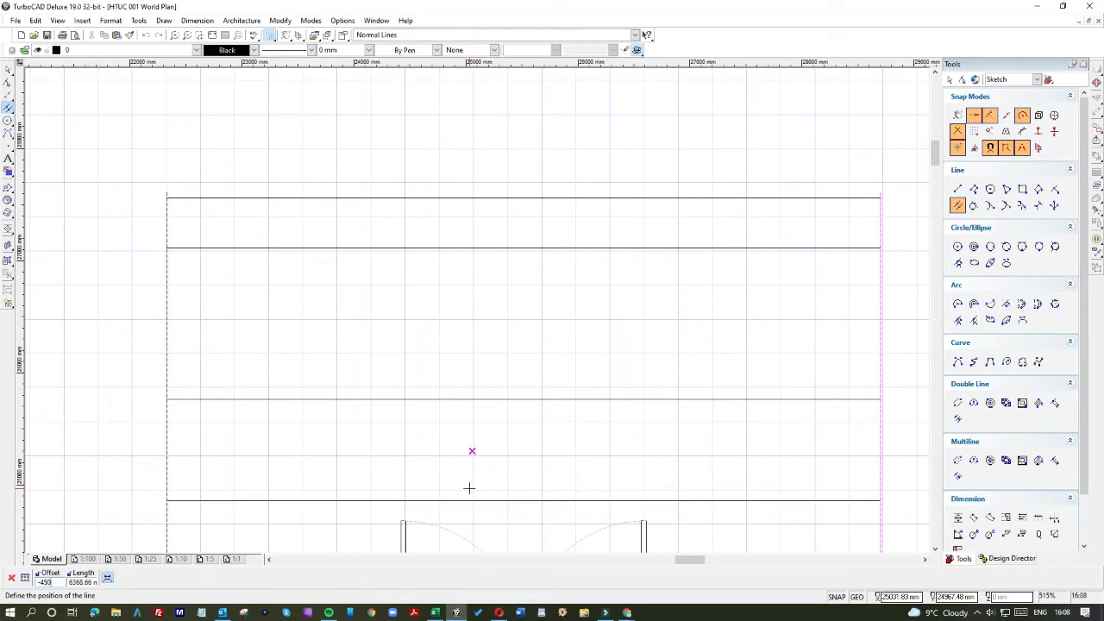
# Step: Add two further horizontal parallels at -450 mm offsets, running across the double-door swings toward the house wall
pyautogui.scroll(-1, 470, 488)
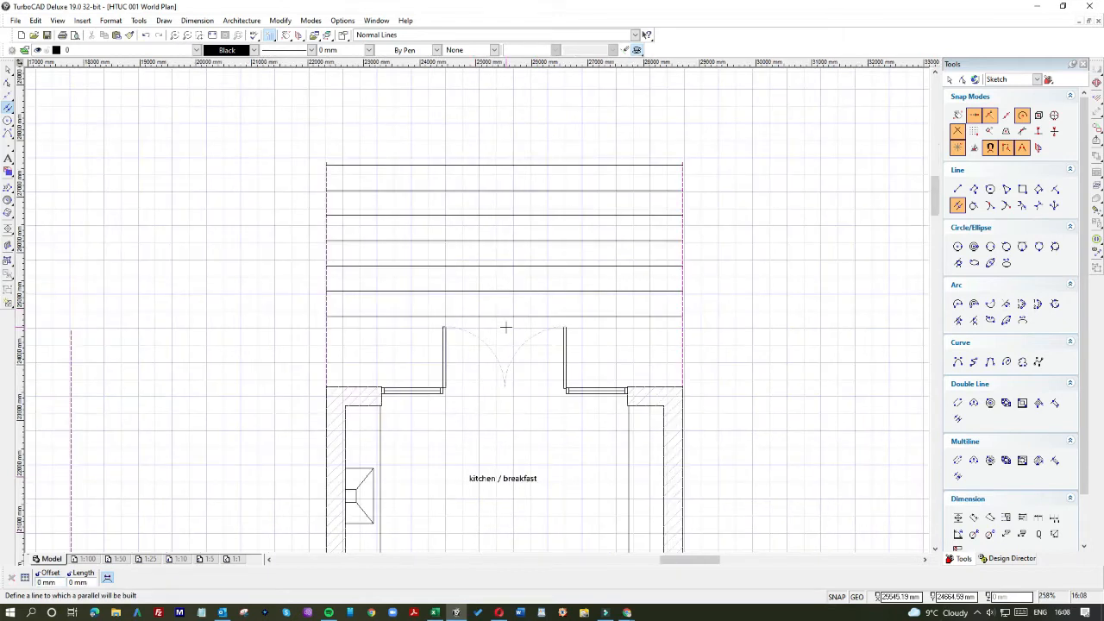
pyautogui.scroll(1, 505, 327)
pyautogui.click(462, 288)
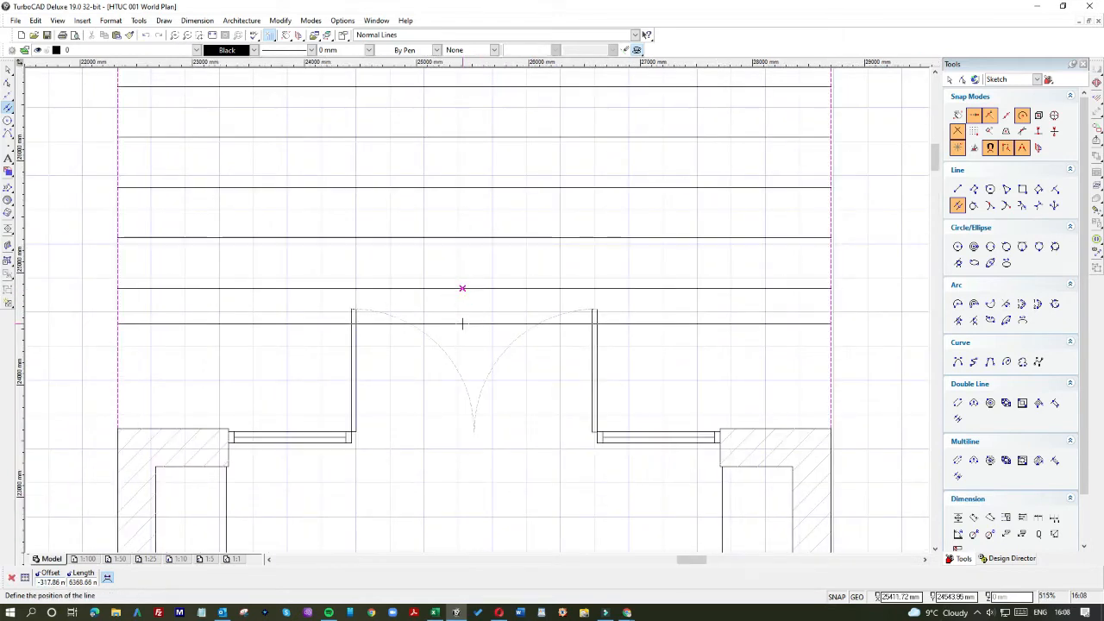
pyautogui.write('-45')
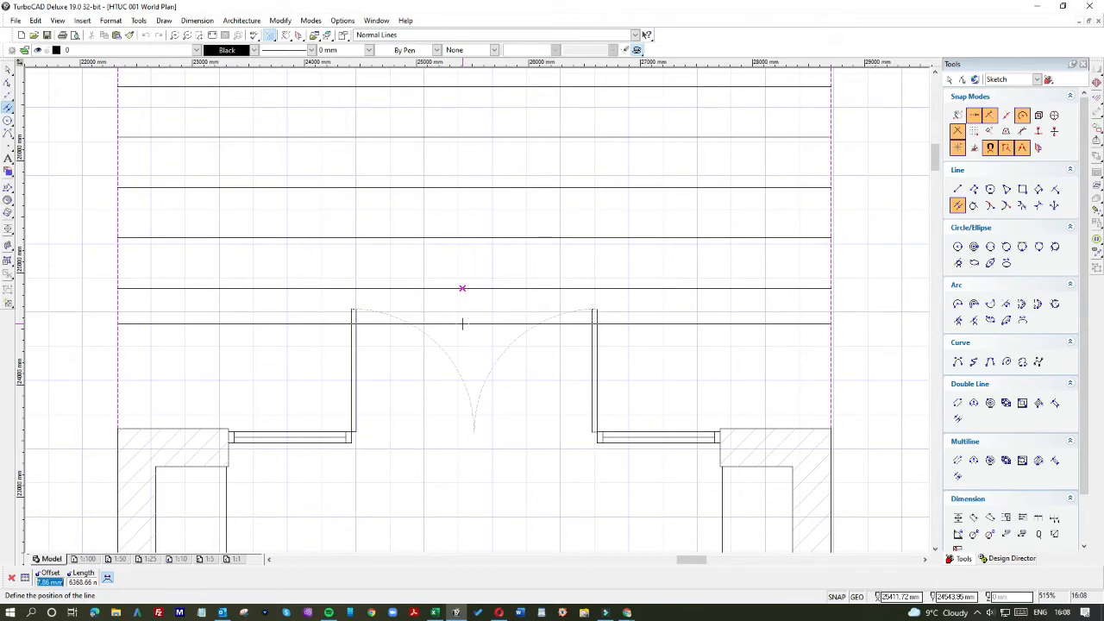
pyautogui.write('0')
pyautogui.press('Return')
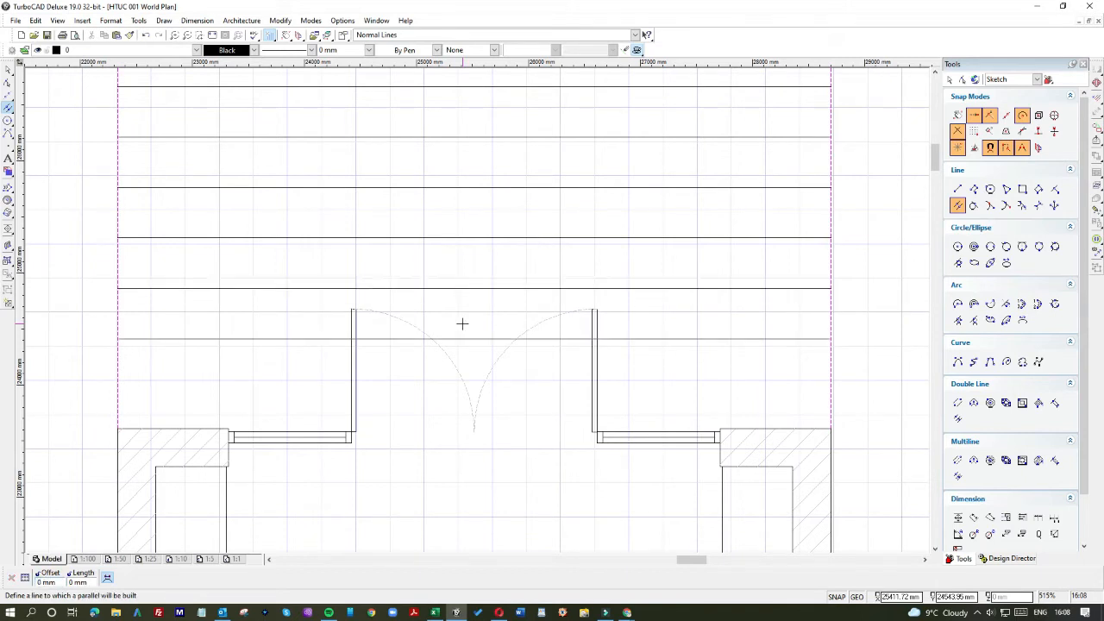
pyautogui.click(462, 338)
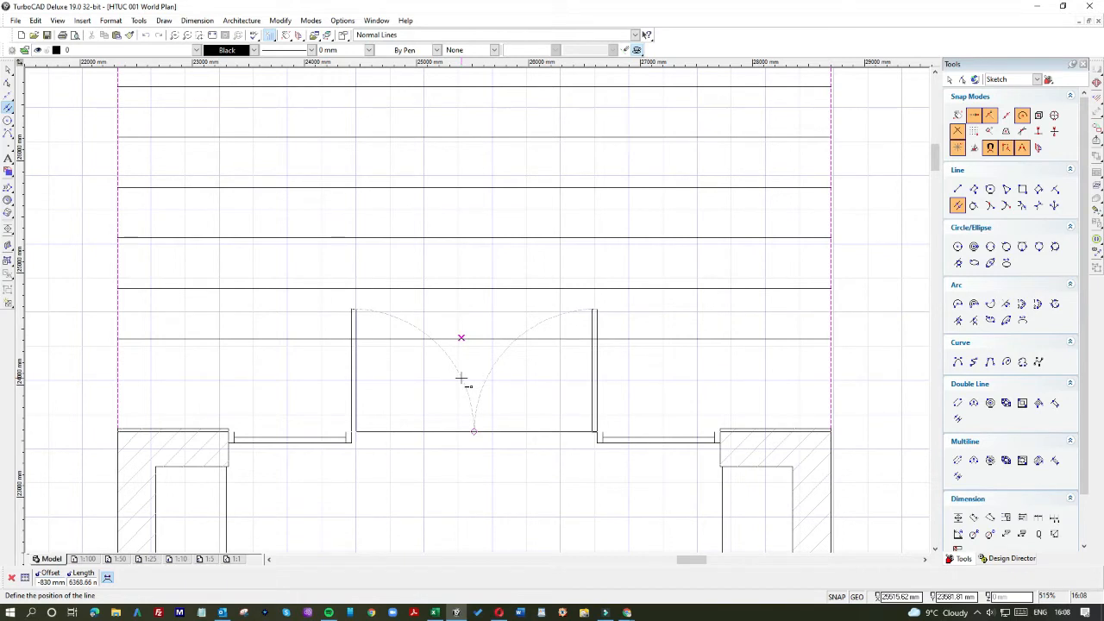
pyautogui.press('Tab')
pyautogui.write('-450')
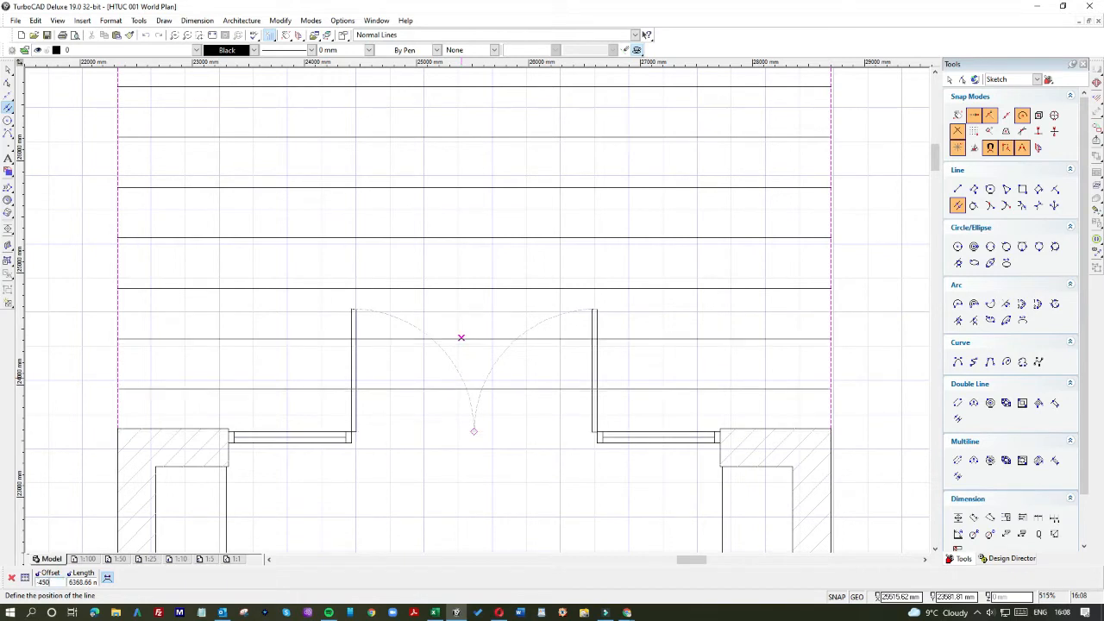
pyautogui.press('Return')
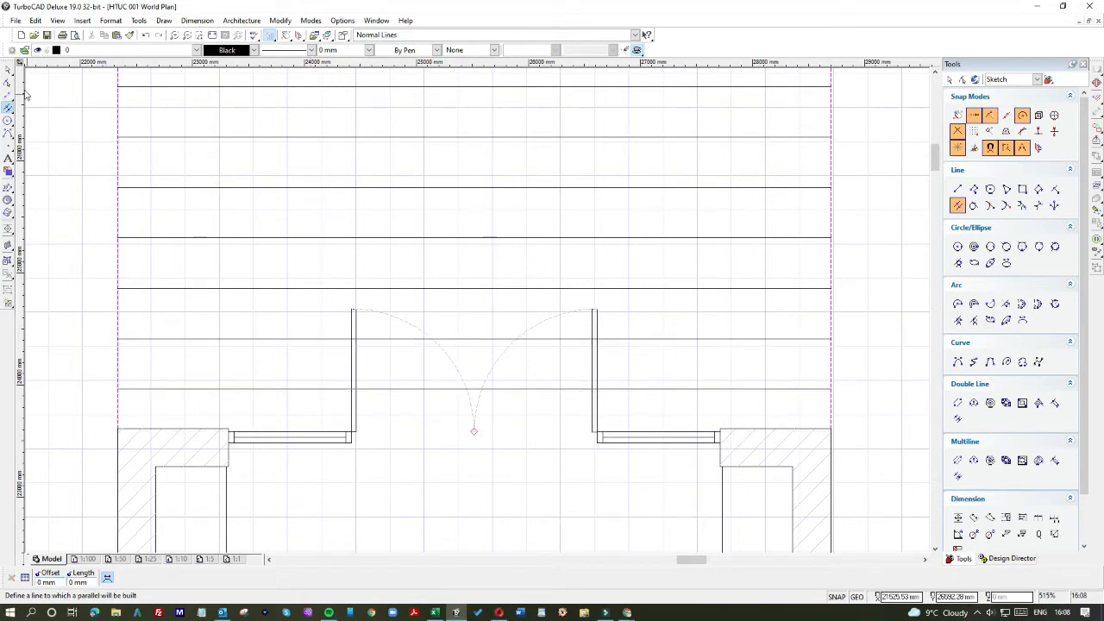
# Step: Try drawing a vertical line from the corner where the left wall meets the window up to the second horizontal line from the top
pyautogui.click(8, 69)
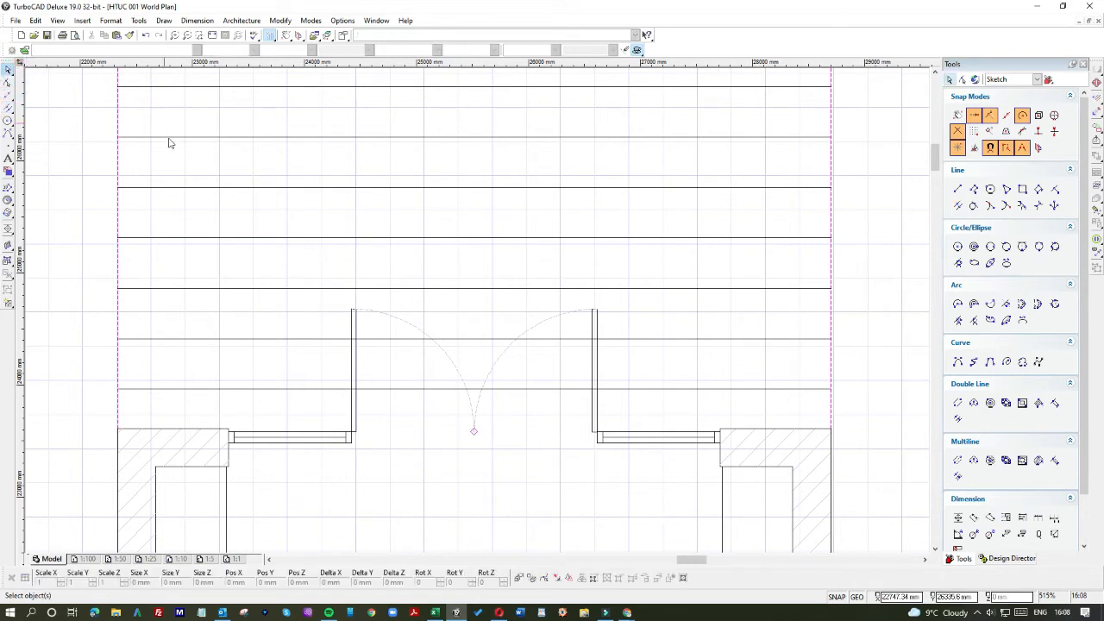
pyautogui.scroll(-1, 226, 280)
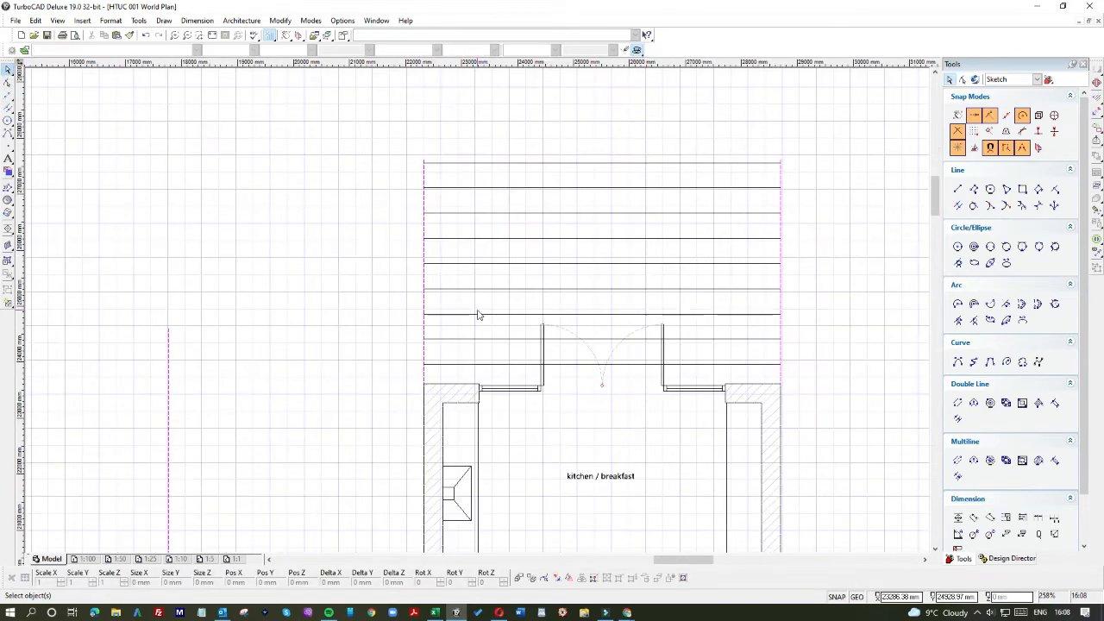
pyautogui.click(11, 109)
pyautogui.click(21, 119)
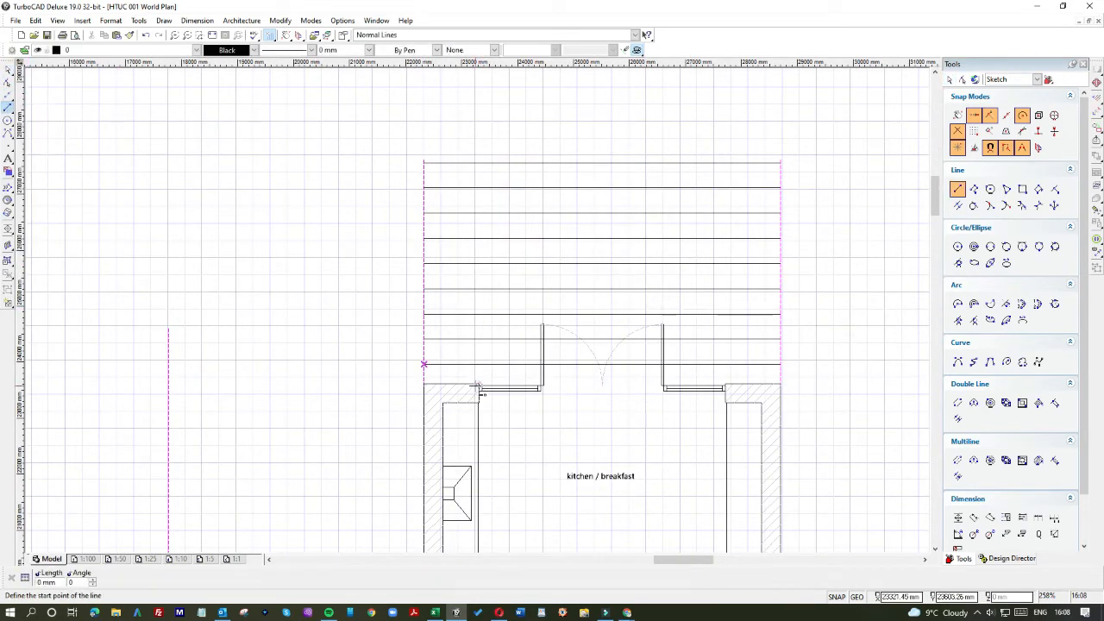
pyautogui.click(479, 385)
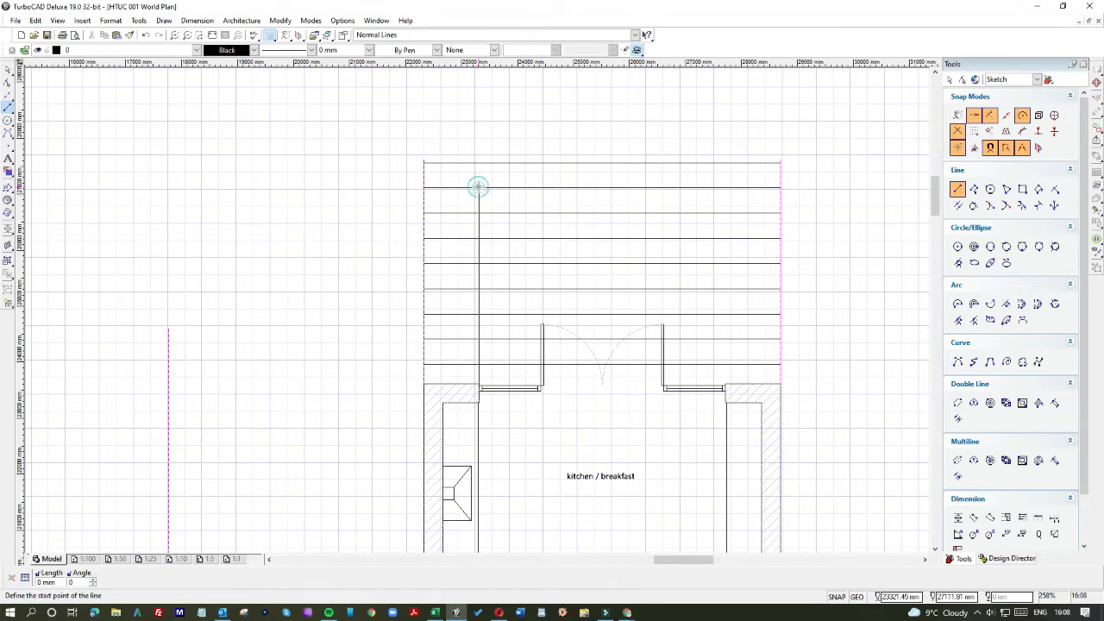
pyautogui.click(479, 187)
# Step: Delete the overlapping horizontal lines at the topmost position of the line pattern
pyautogui.click(9, 73)
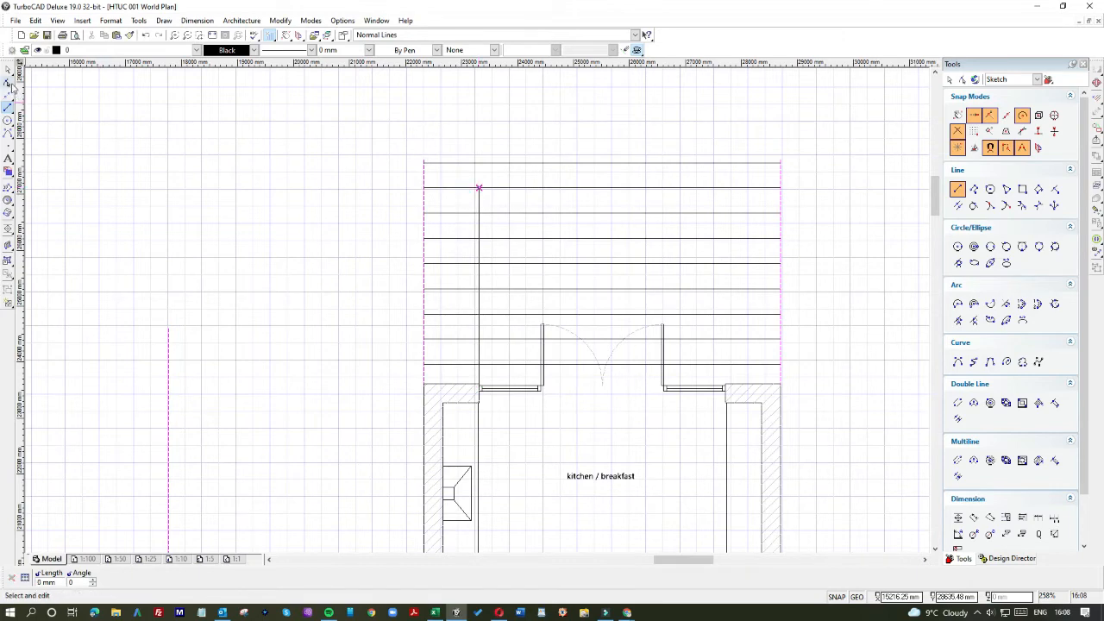
pyautogui.click(517, 161)
pyautogui.click(535, 167)
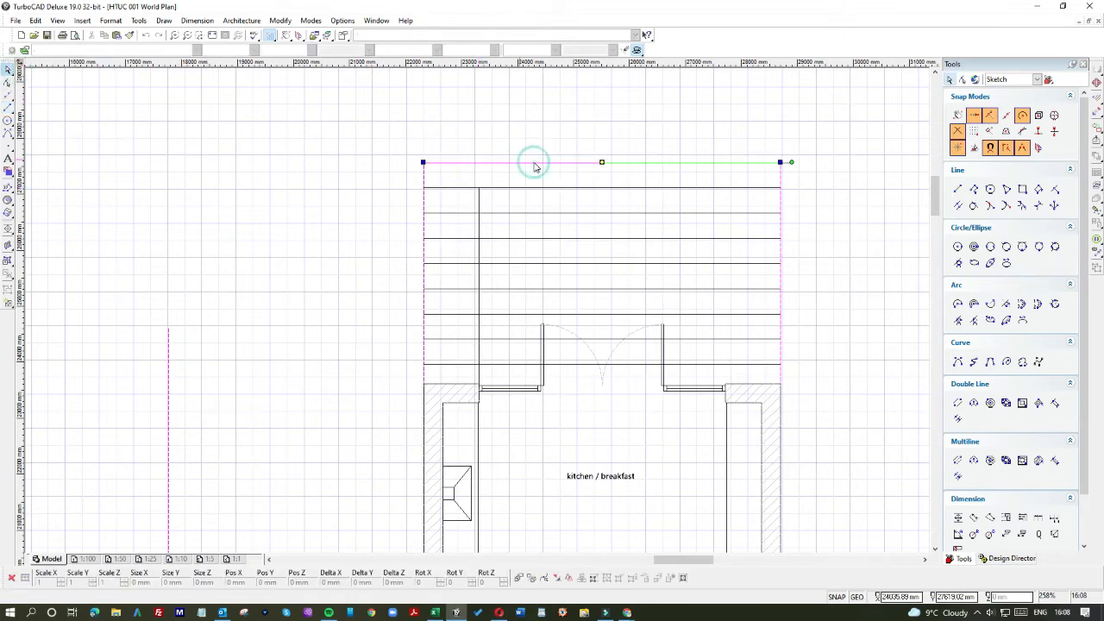
pyautogui.press('Delete')
pyautogui.click(535, 166)
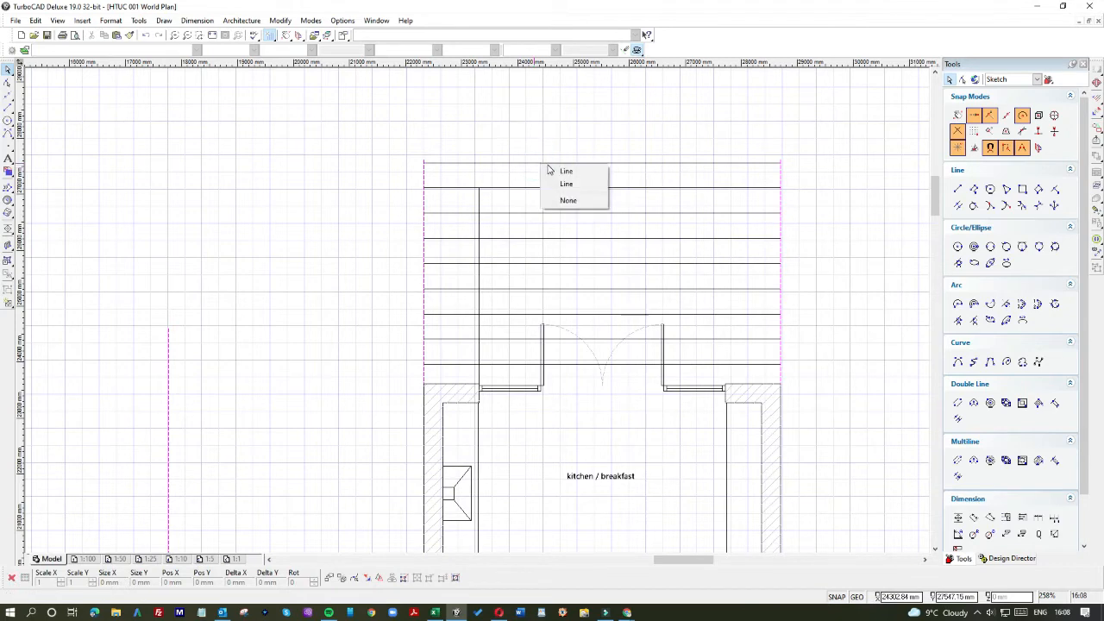
pyautogui.click(552, 171)
pyautogui.press('Delete')
pyautogui.click(550, 161)
pyautogui.press('Delete')
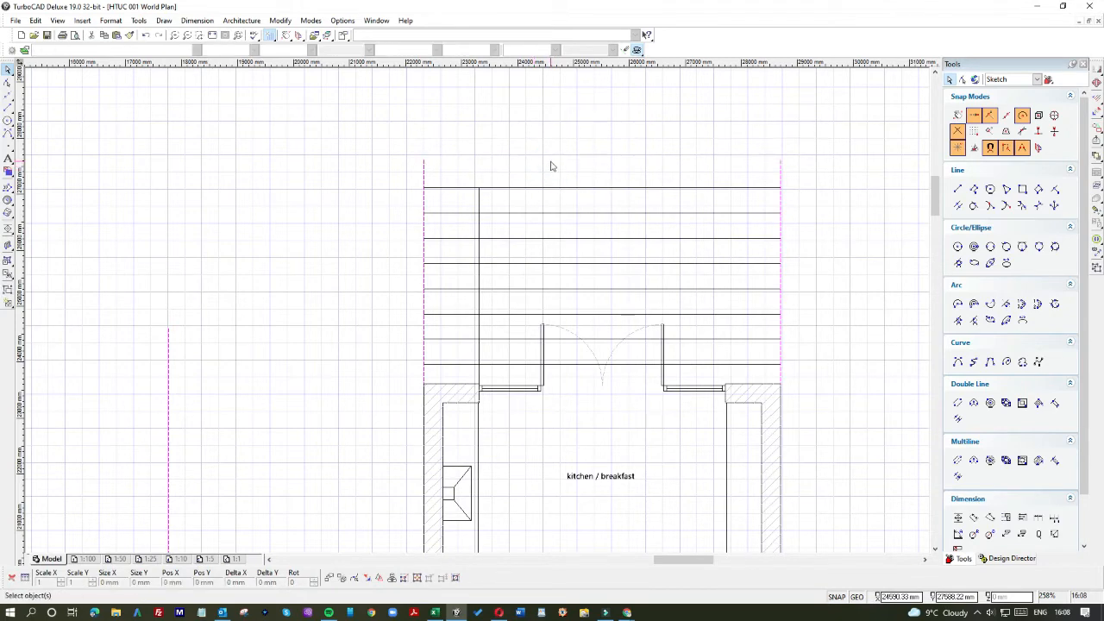
# Step: Delete the vertical line rising from the left wall corner
pyautogui.click(480, 200)
pyautogui.press('Delete')
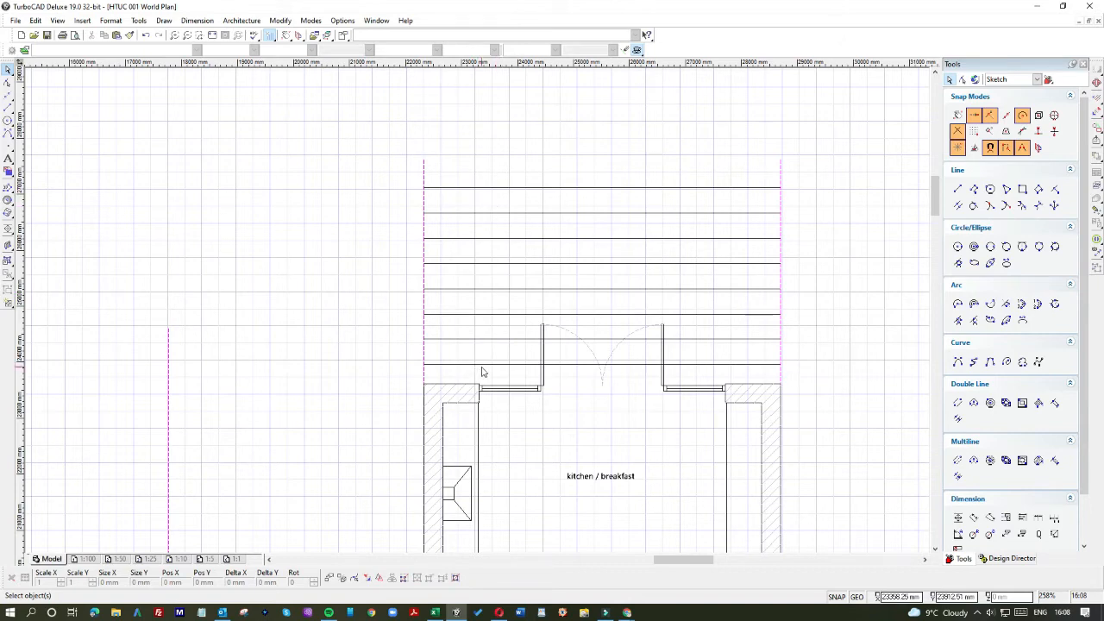
# Step: Draw a vertical centre line from the midpoint of the top horizontal line down to where the double-door swings meet
pyautogui.click(7, 104)
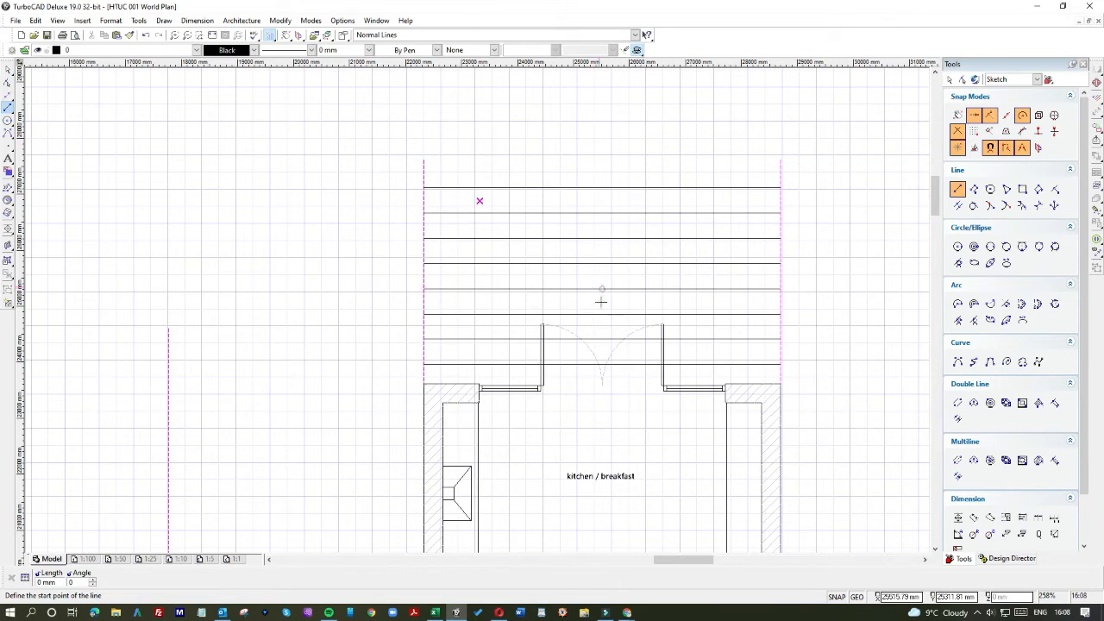
pyautogui.click(602, 187)
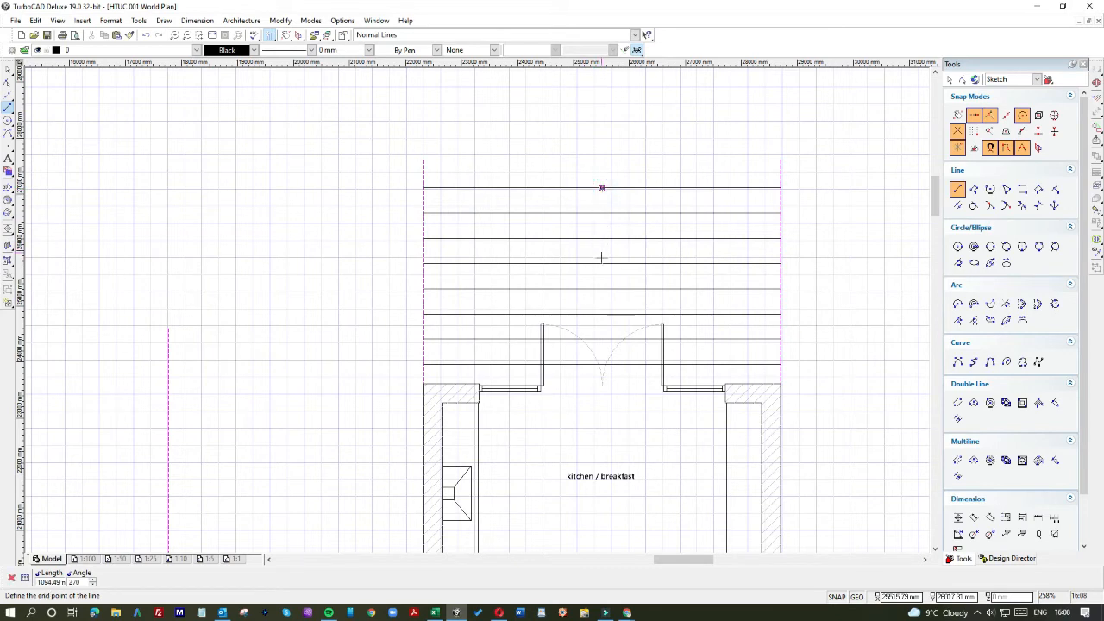
pyautogui.click(603, 386)
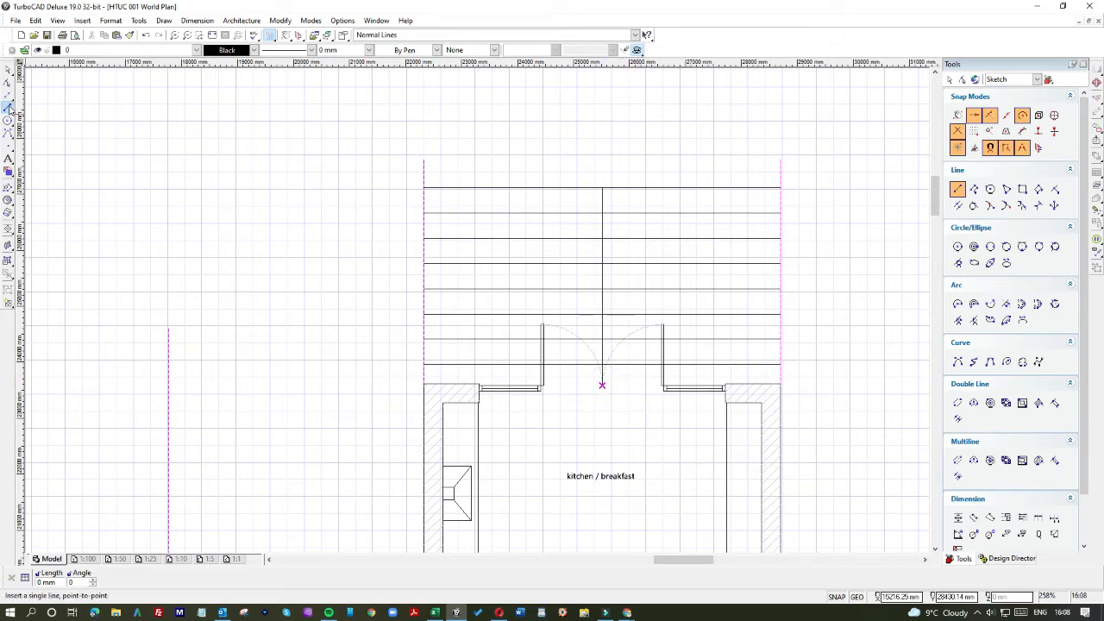
# Step: Create a parallel of the vertical centre line offset 450 mm to its left
pyautogui.click(958, 205)
pyautogui.click(604, 202)
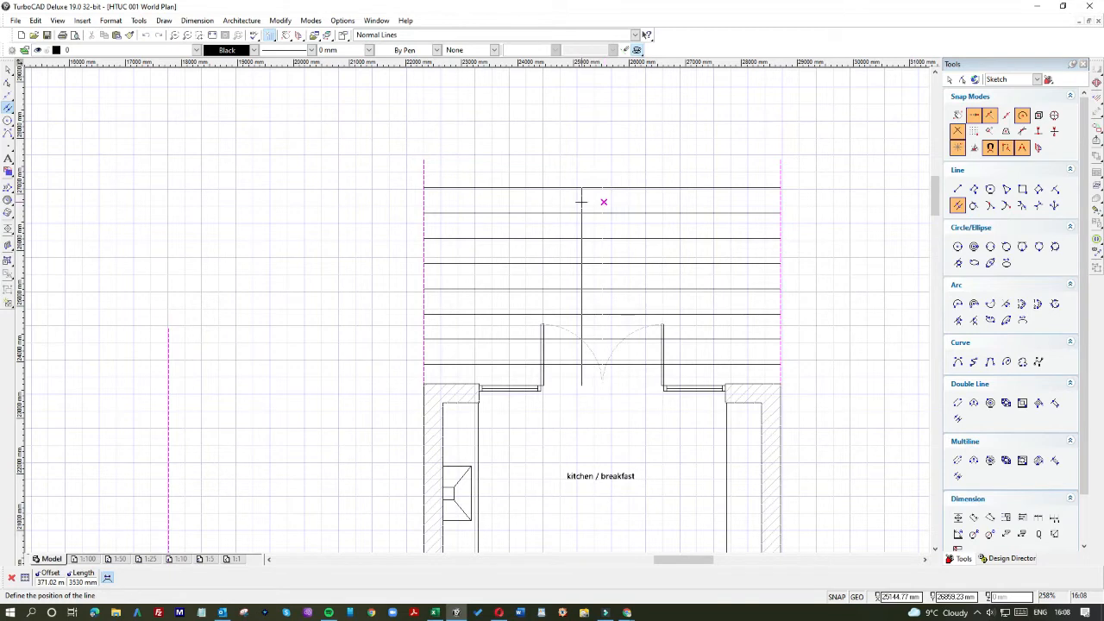
pyautogui.press('Tab')
pyautogui.write('450')
pyautogui.press('Return')
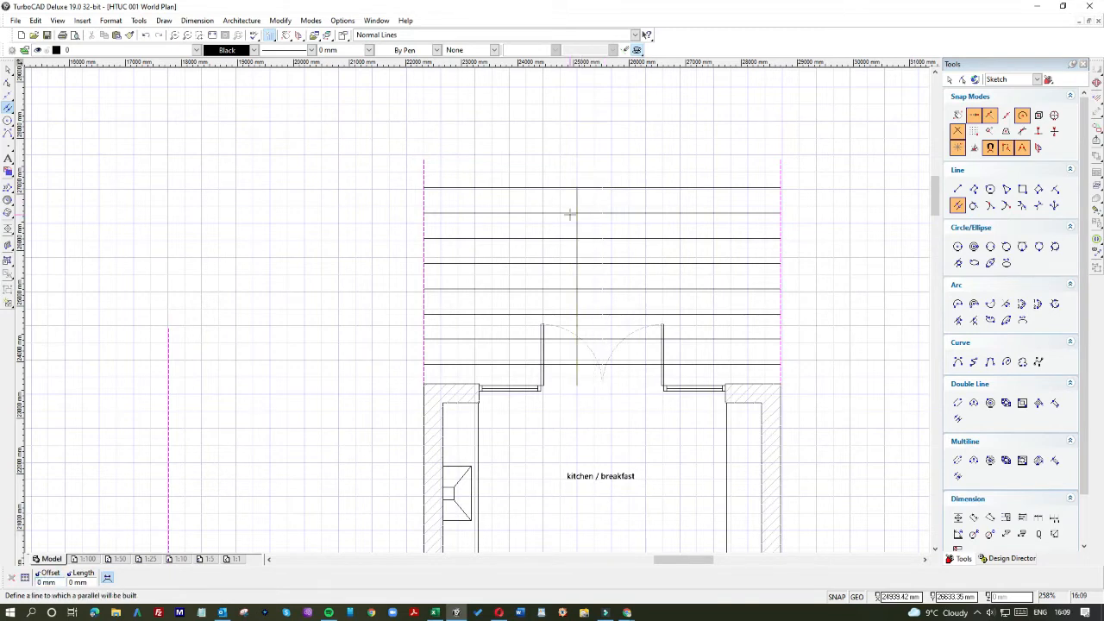
# Step: Create a parallel of the vertical line left of centre with a -450 mm offset
pyautogui.click(575, 207)
pyautogui.press('Tab')
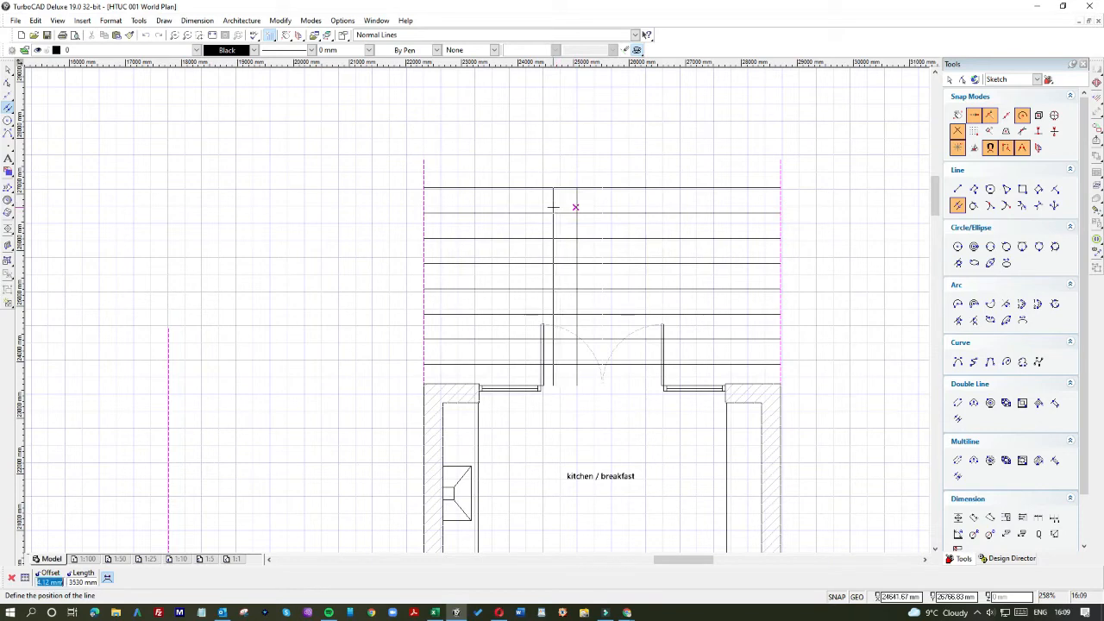
pyautogui.write('450')
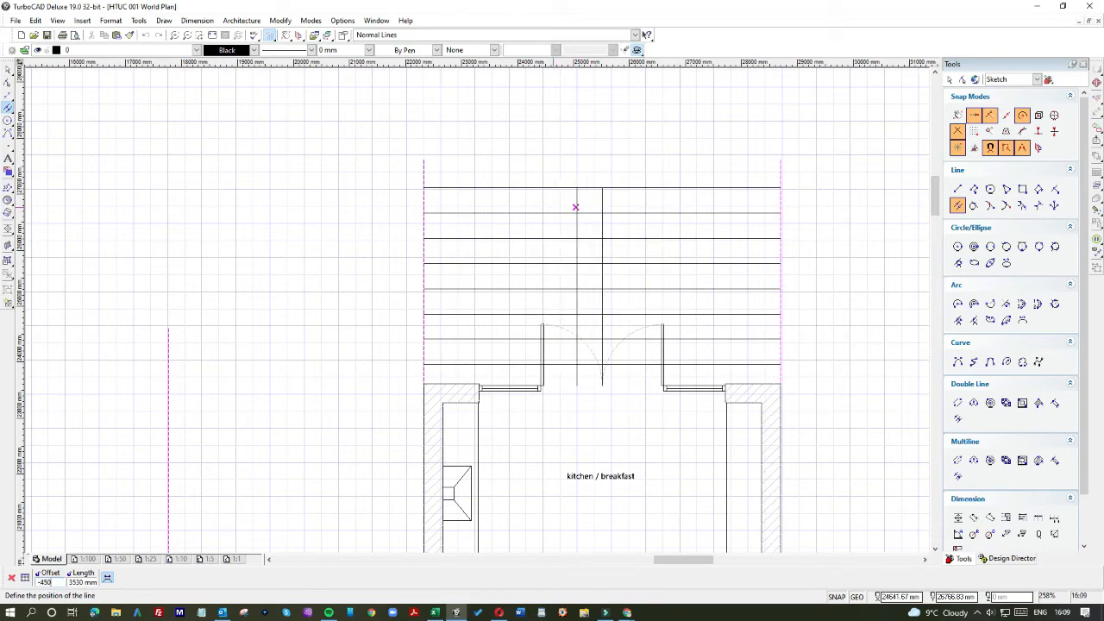
pyautogui.press('Return')
# Step: Try to add further parallels of the vertical line left of centre, using a -450 mm offset
pyautogui.click(576, 201)
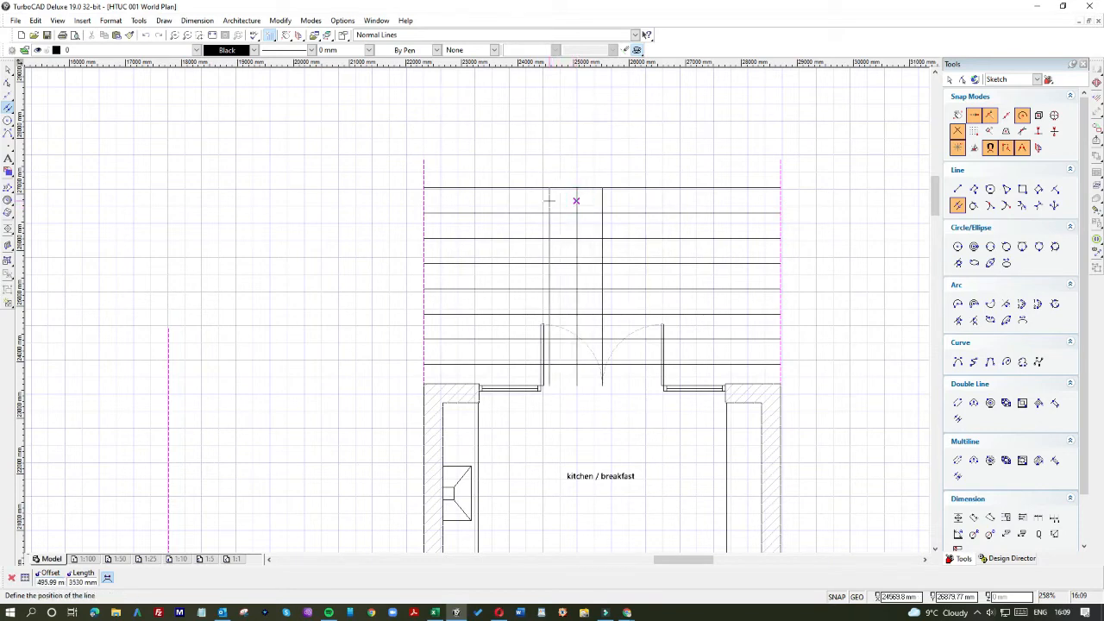
pyautogui.press('Tab')
pyautogui.write('-45')
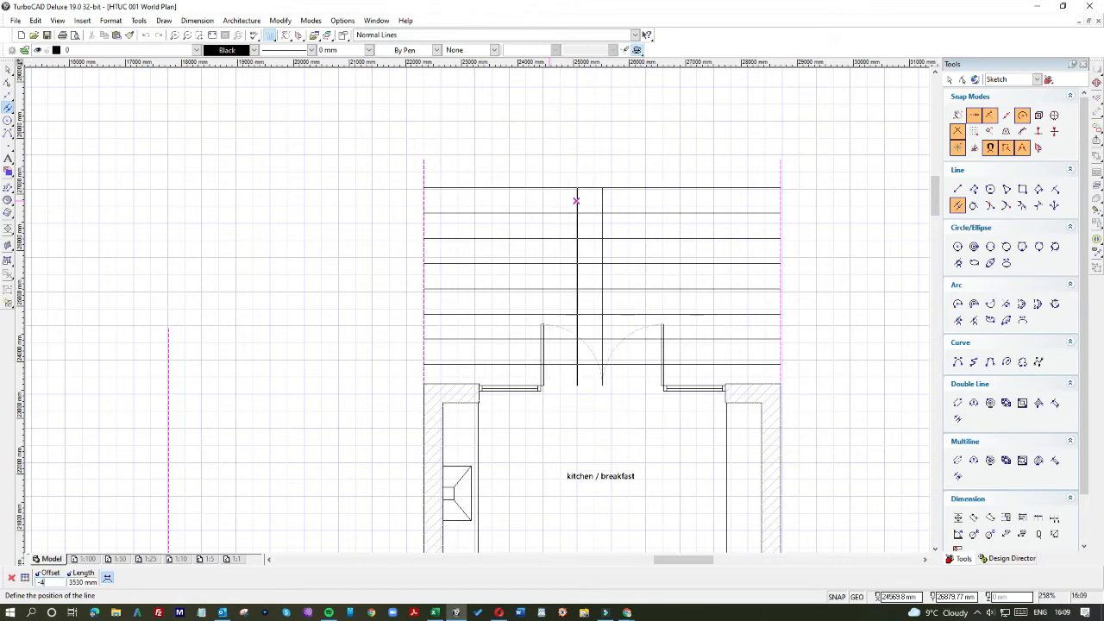
pyautogui.press('Return')
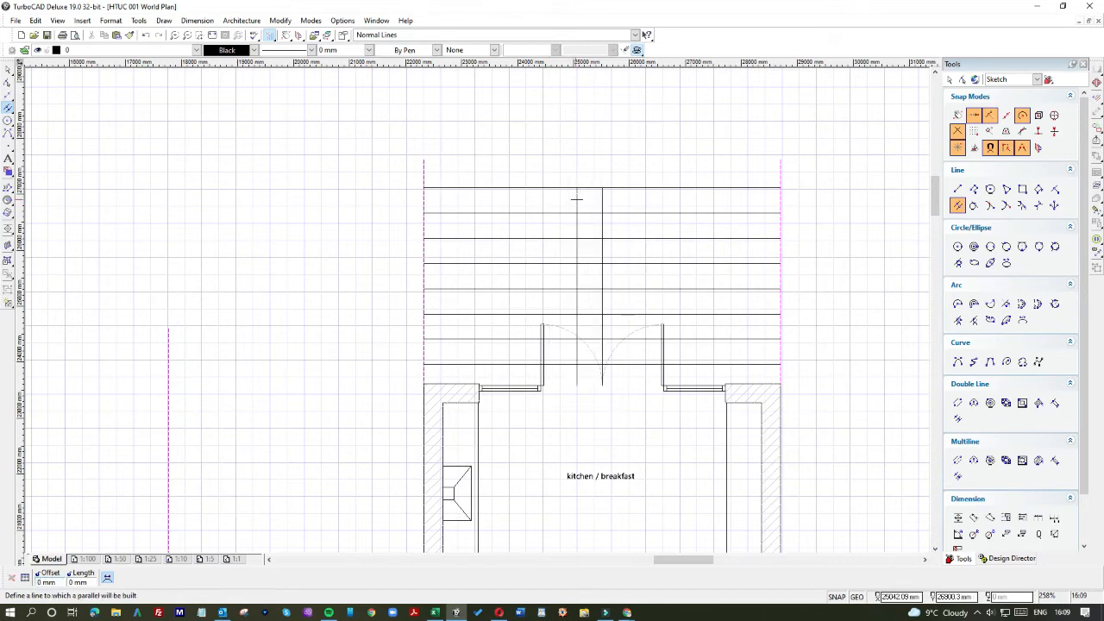
pyautogui.click(578, 199)
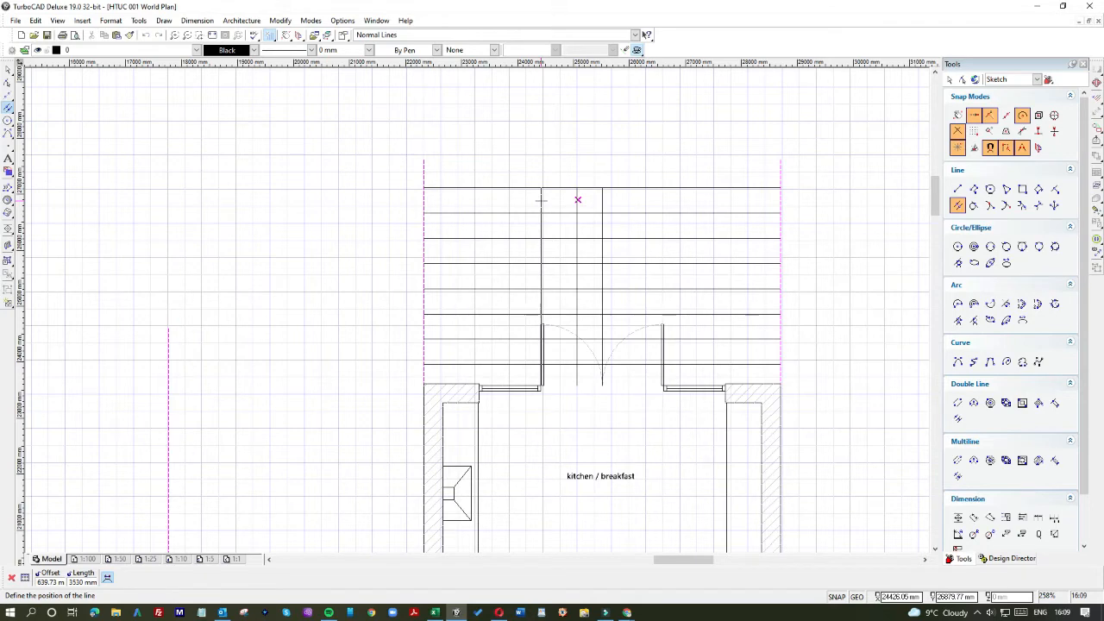
pyautogui.click(603, 199)
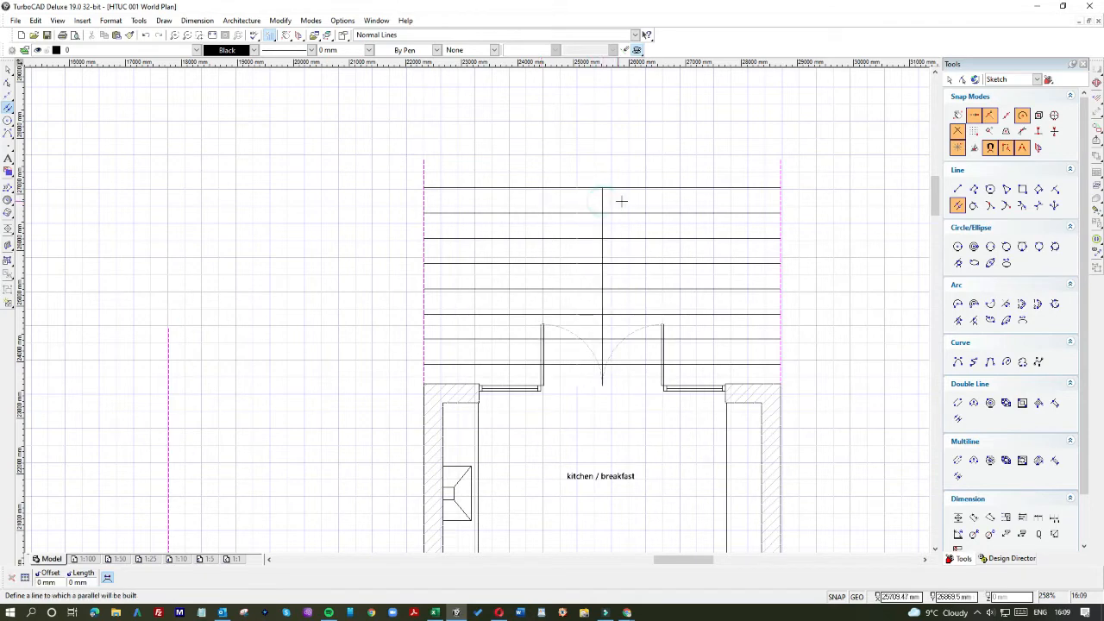
# Step: Create two successive parallels to the right of the vertical centre line, each with a -450 mm offset from the previous line
pyautogui.click(602, 202)
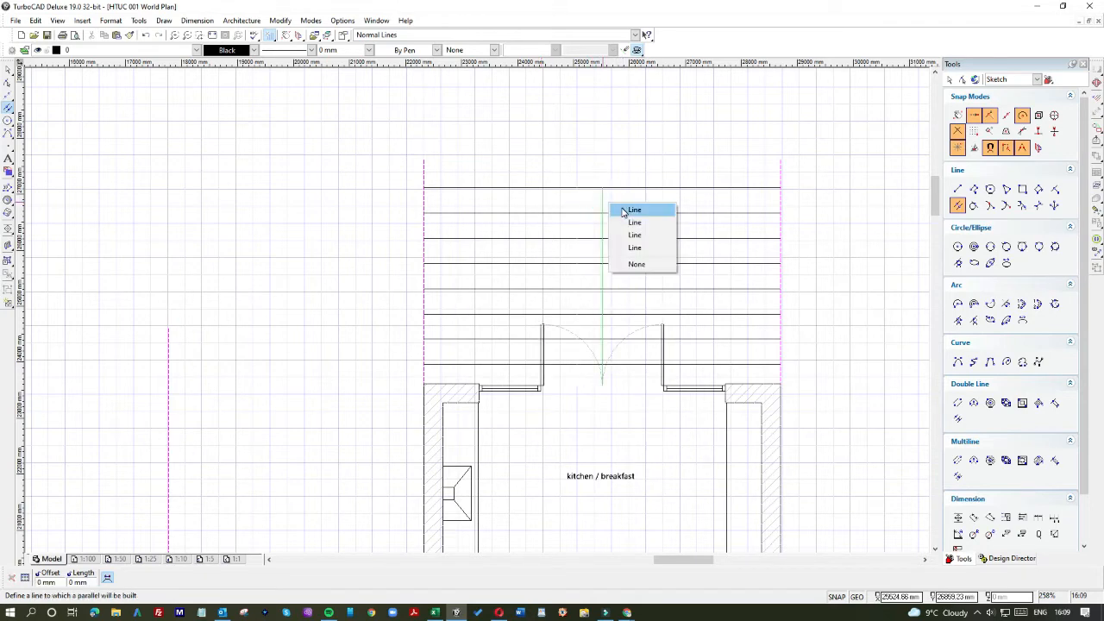
pyautogui.click(628, 209)
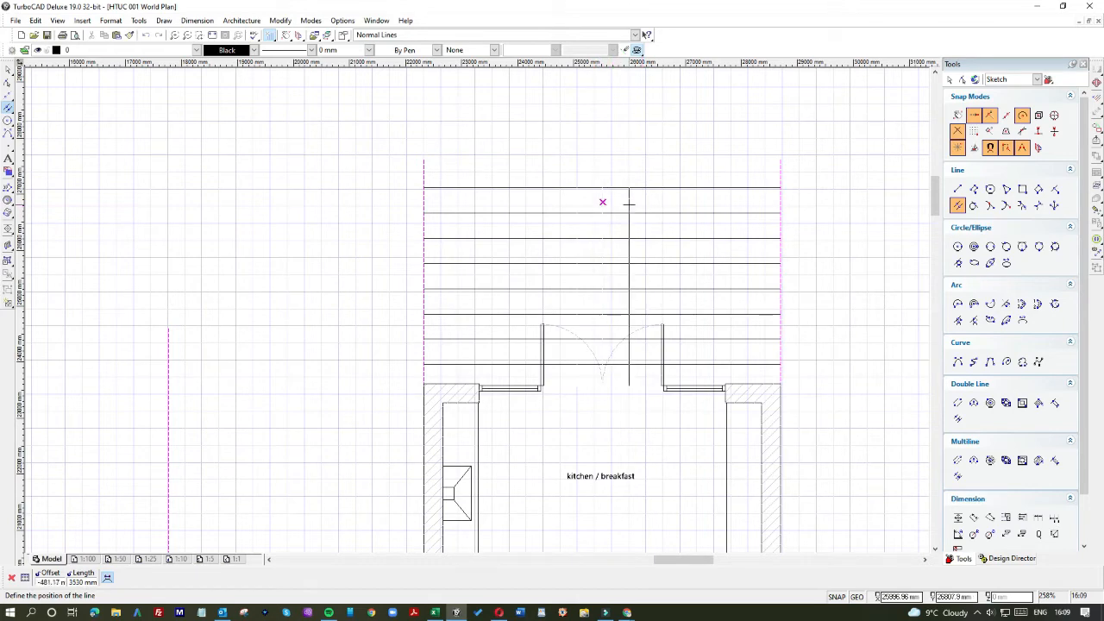
pyautogui.press('Tab')
pyautogui.write('-')
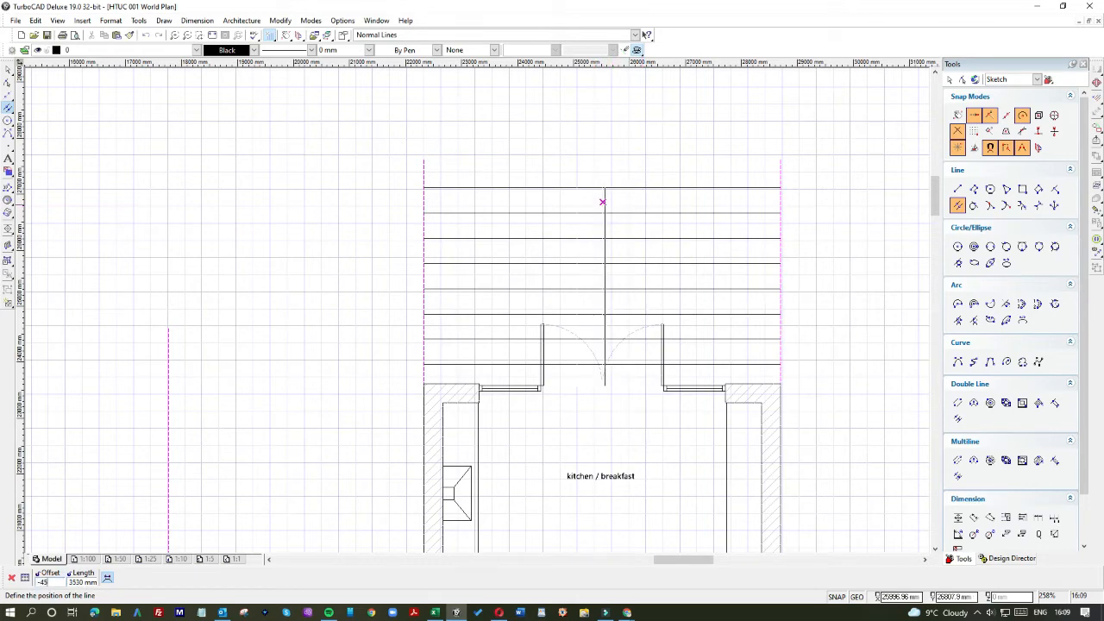
pyautogui.click(629, 205)
pyautogui.click(628, 204)
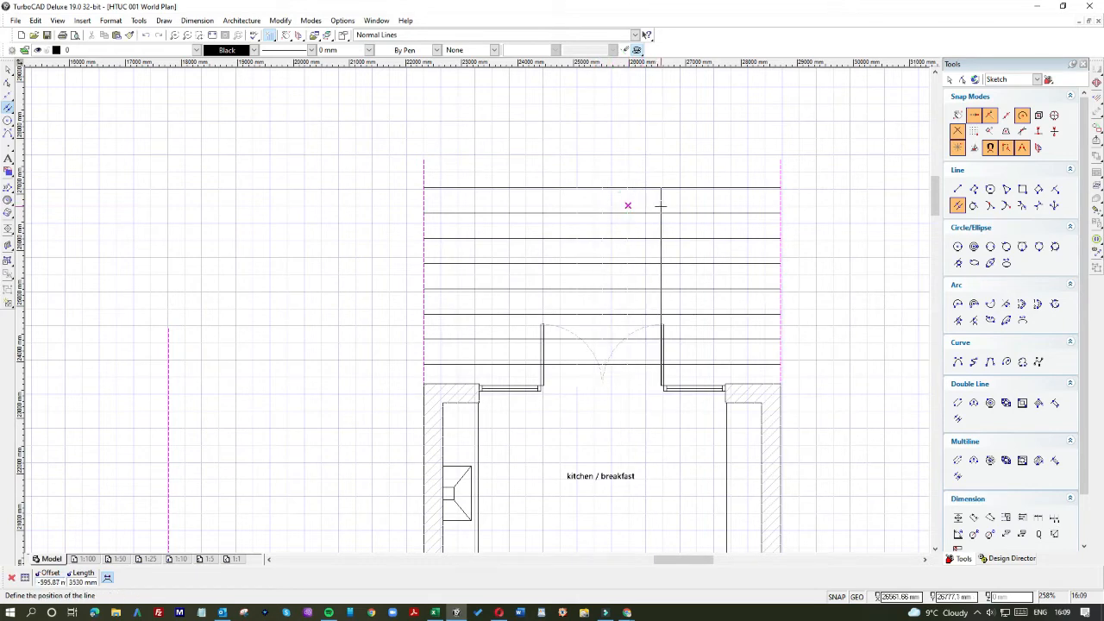
pyautogui.press('Tab')
pyautogui.write('-450')
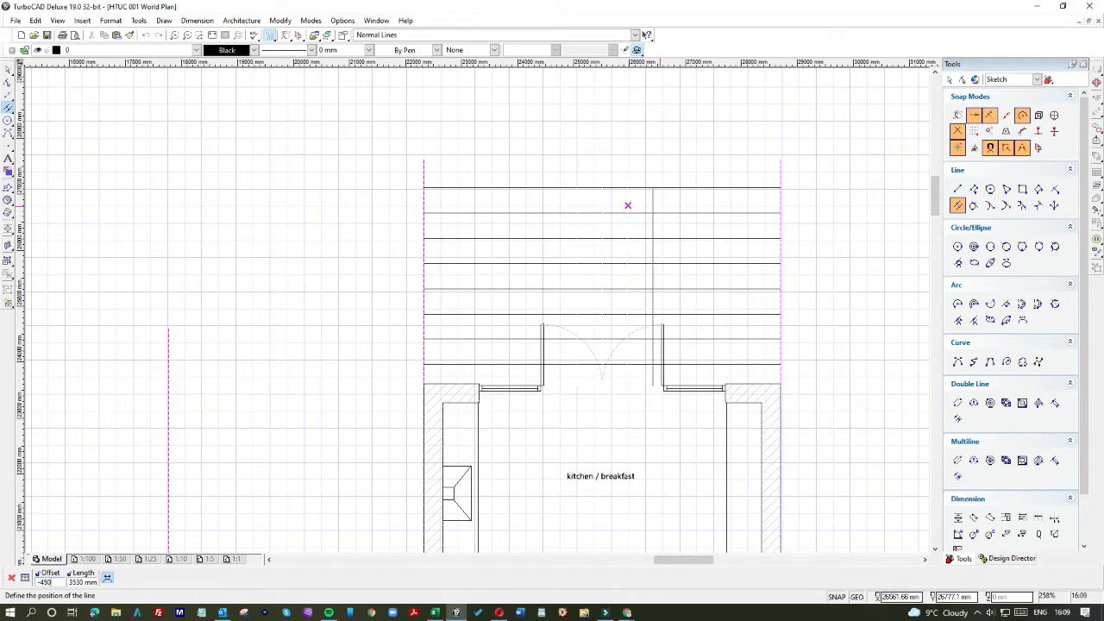
pyautogui.press('Return')
# Step: Continue the vertical lines past the right door leaf with two more parallels, each offset -450 mm from the last
pyautogui.click(651, 204)
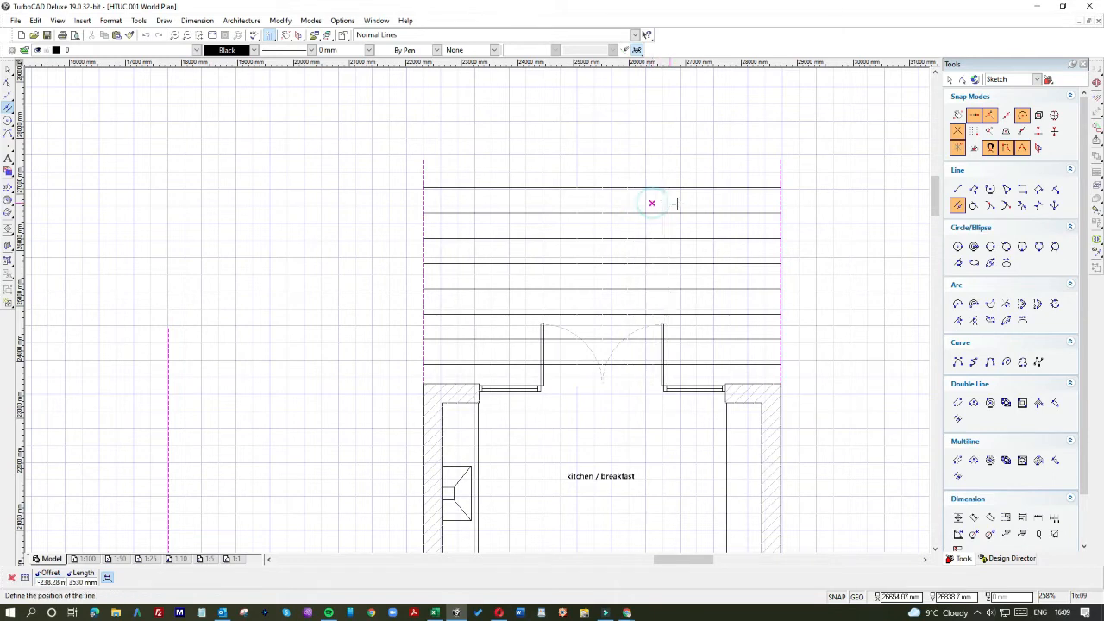
pyautogui.press('Tab')
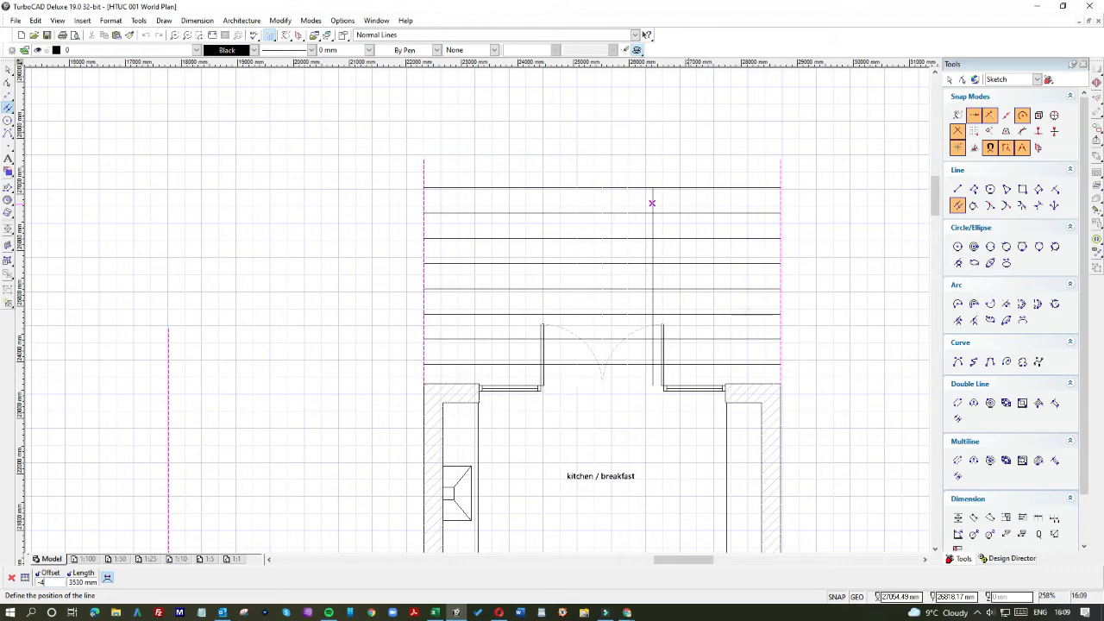
pyautogui.write('00')
pyautogui.press('Return')
pyautogui.click(678, 207)
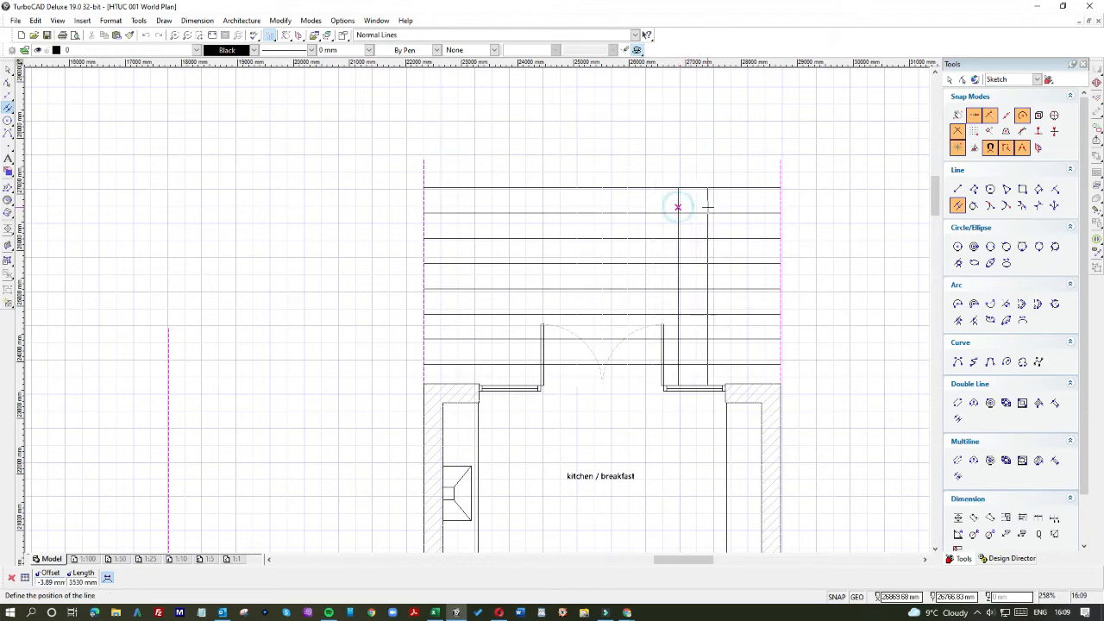
pyautogui.write('-450')
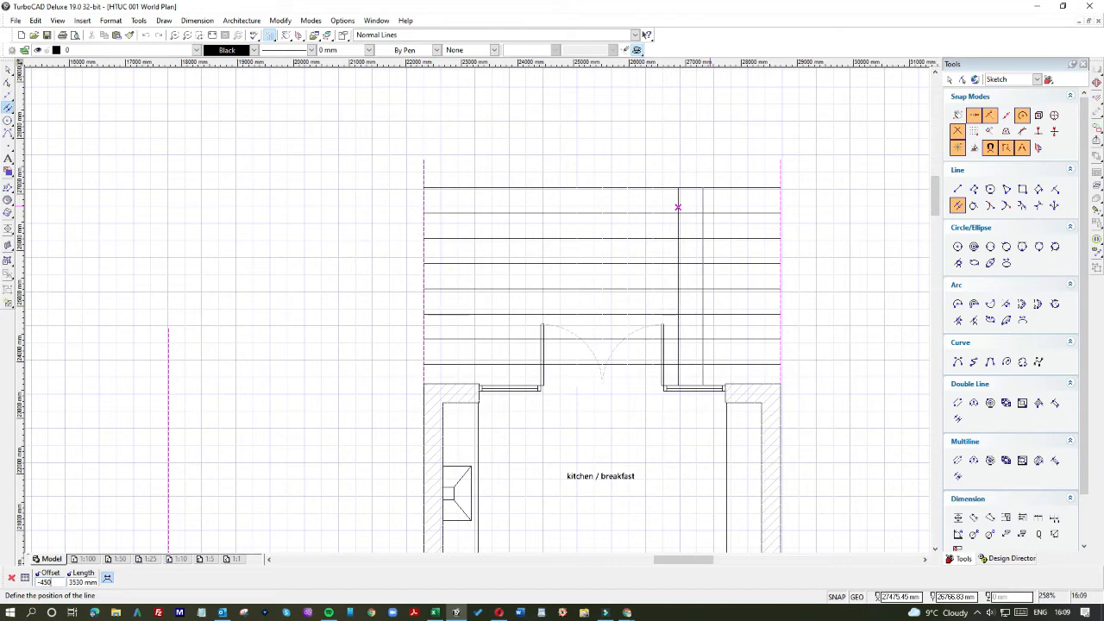
pyautogui.press('Return')
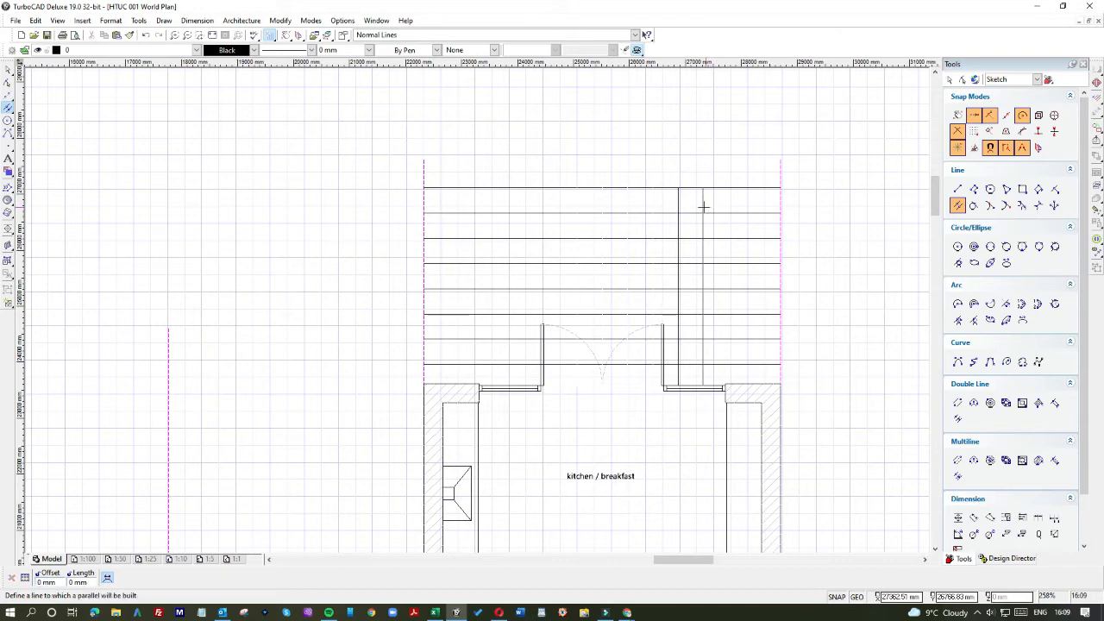
# Step: Add the last two vertical parallels towards the right dashed boundary line, each with a -450 mm offset
pyautogui.click(704, 207)
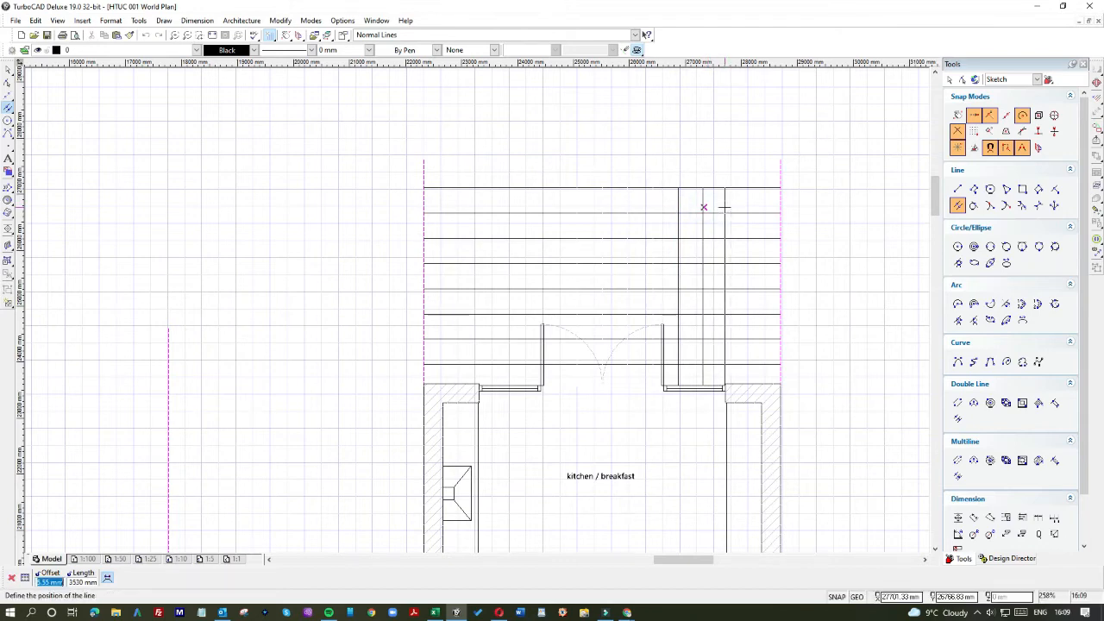
pyautogui.write('-450')
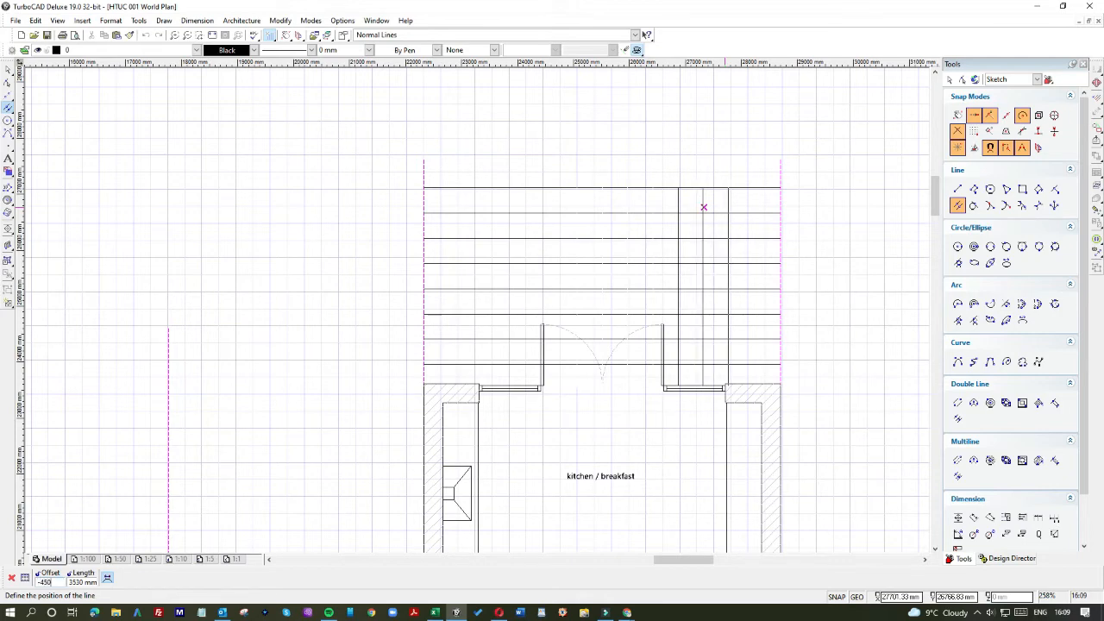
pyautogui.press('Return')
pyautogui.click(727, 205)
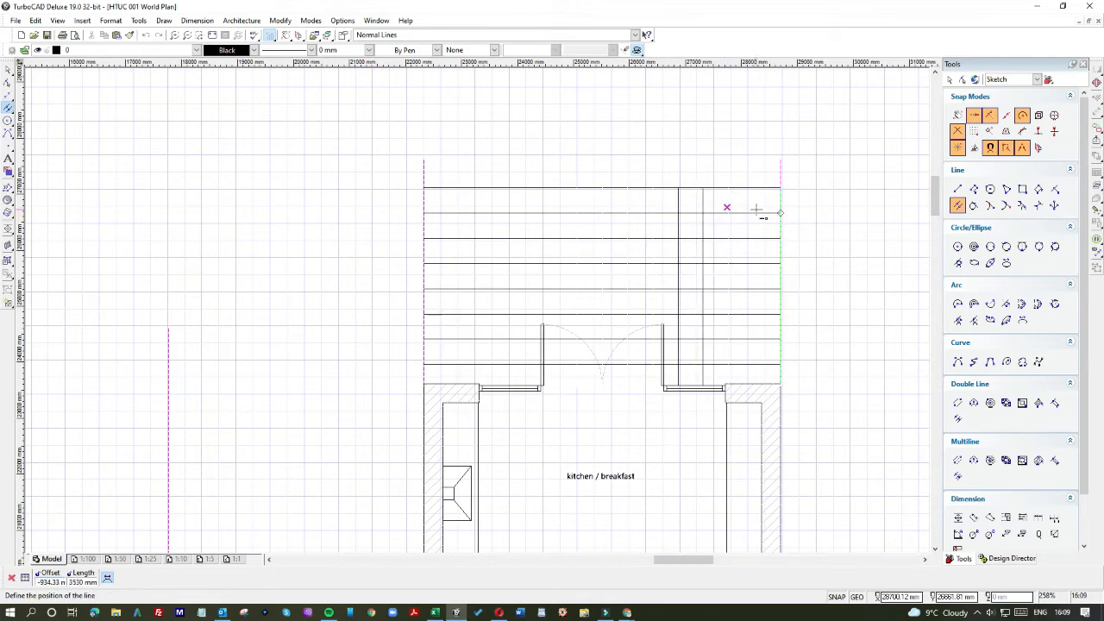
pyautogui.write('-')
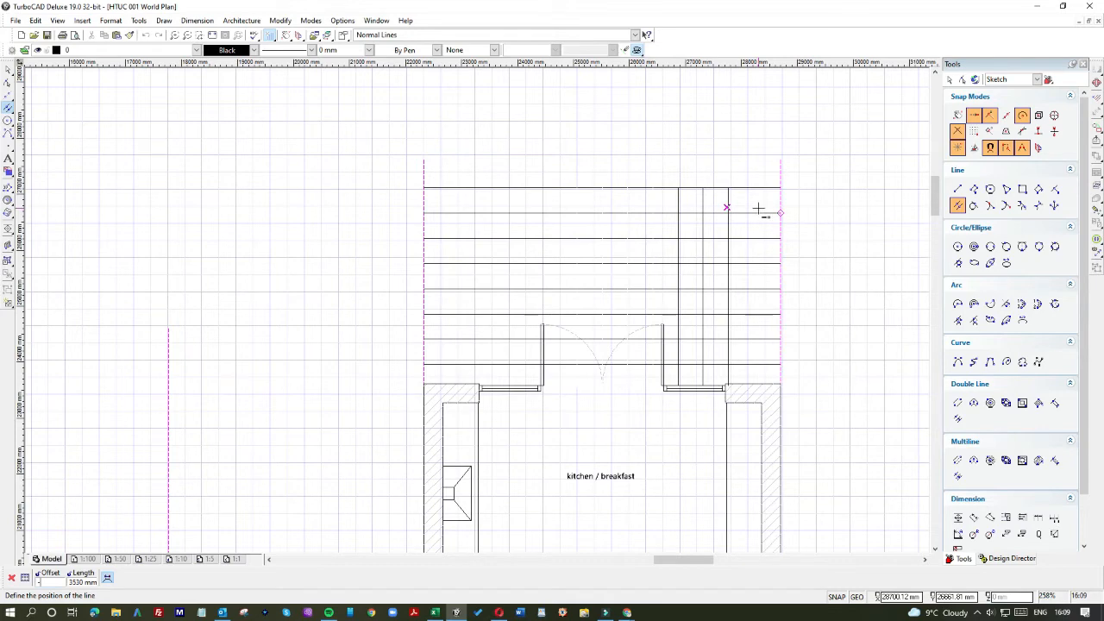
pyautogui.write('450')
pyautogui.press('Return')
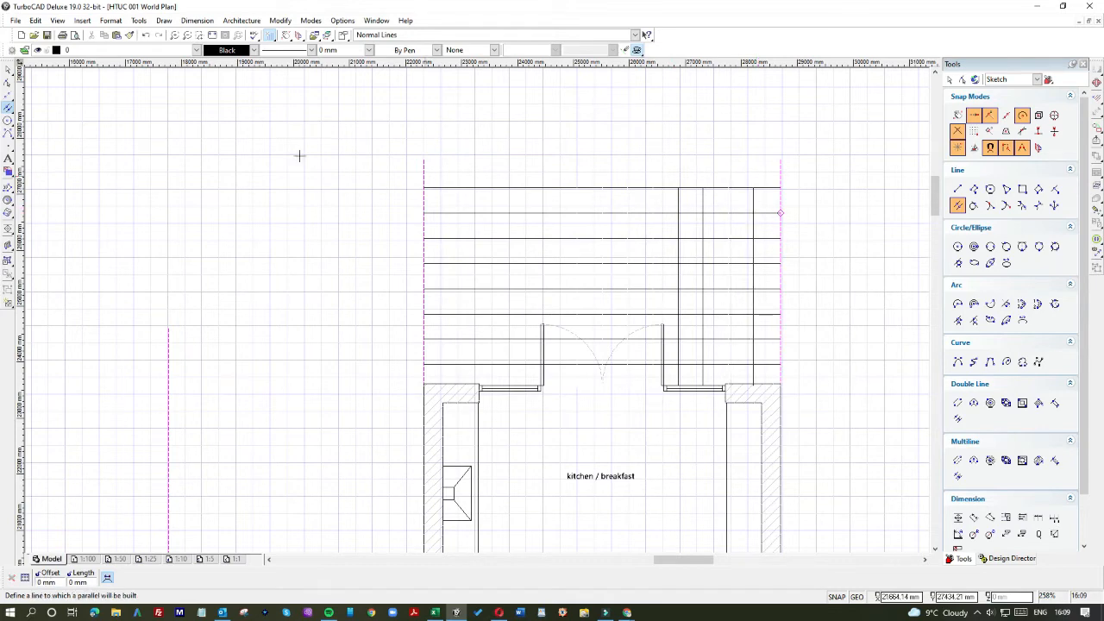
# Step: Delete the duplicate lines stacked on the vertical centre line, keeping a single centre line
pyautogui.click(9, 69)
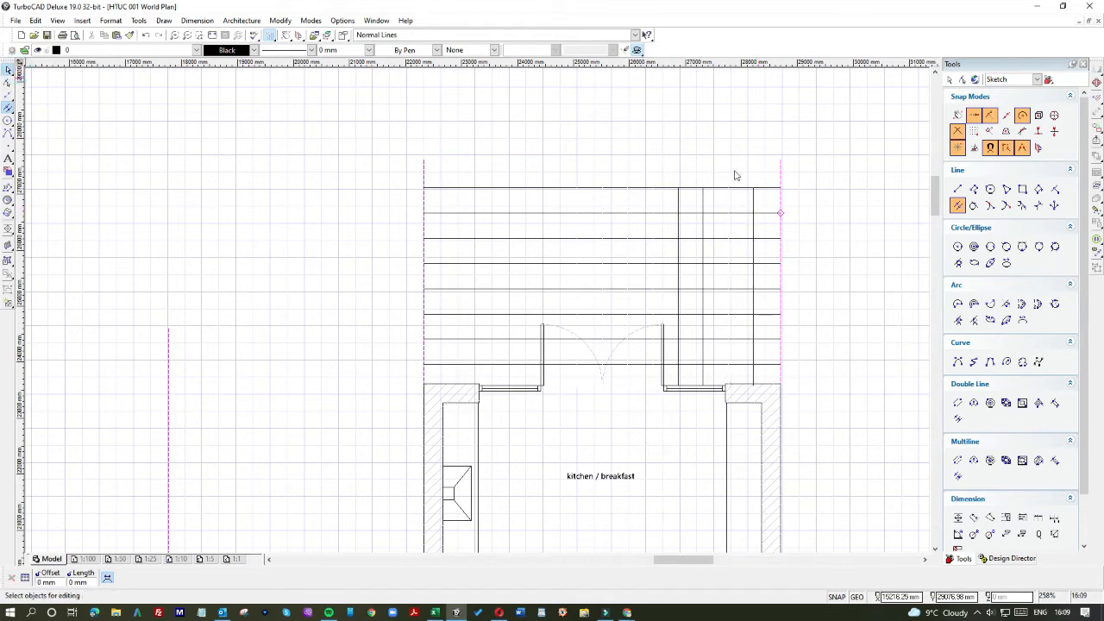
pyautogui.click(735, 170)
pyautogui.scroll(3, 739, 224)
pyautogui.scroll(-2, 479, 315)
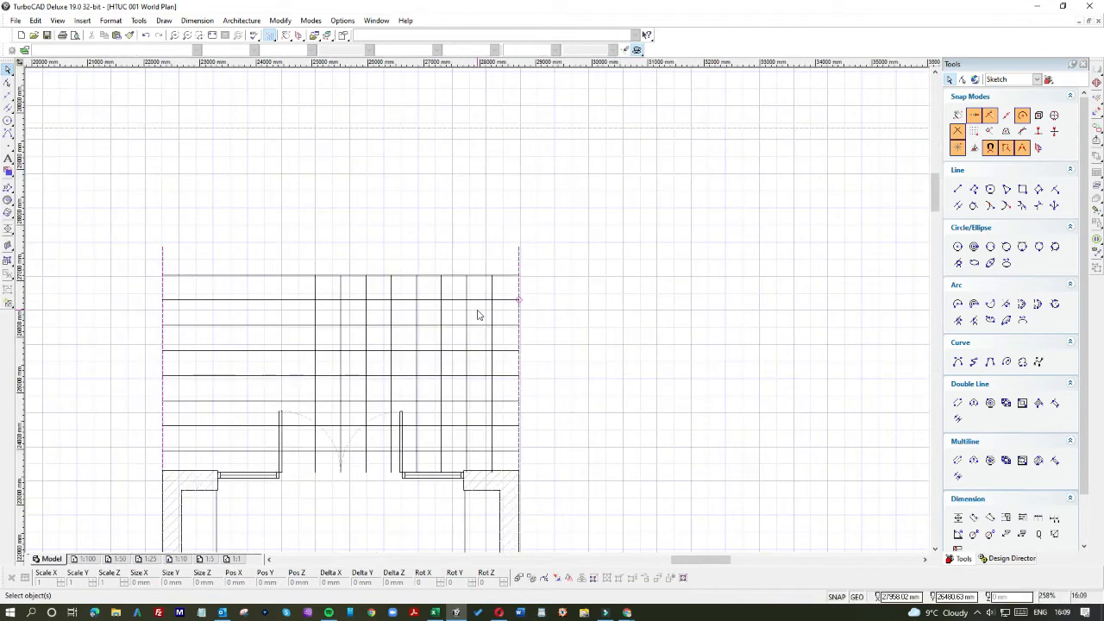
pyautogui.click(316, 293)
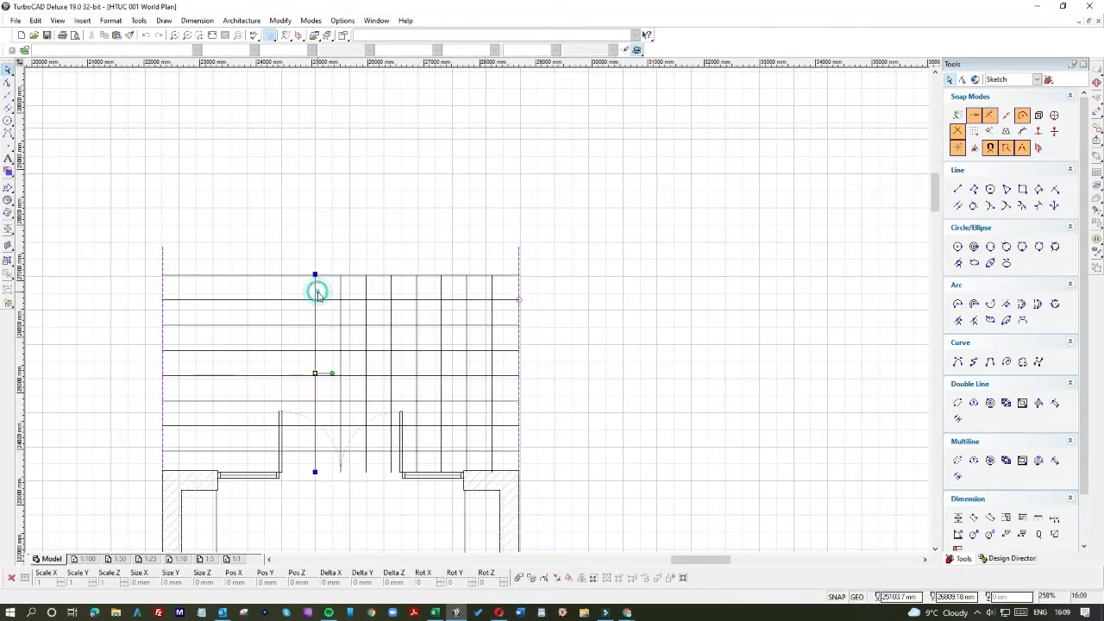
pyautogui.click(338, 287)
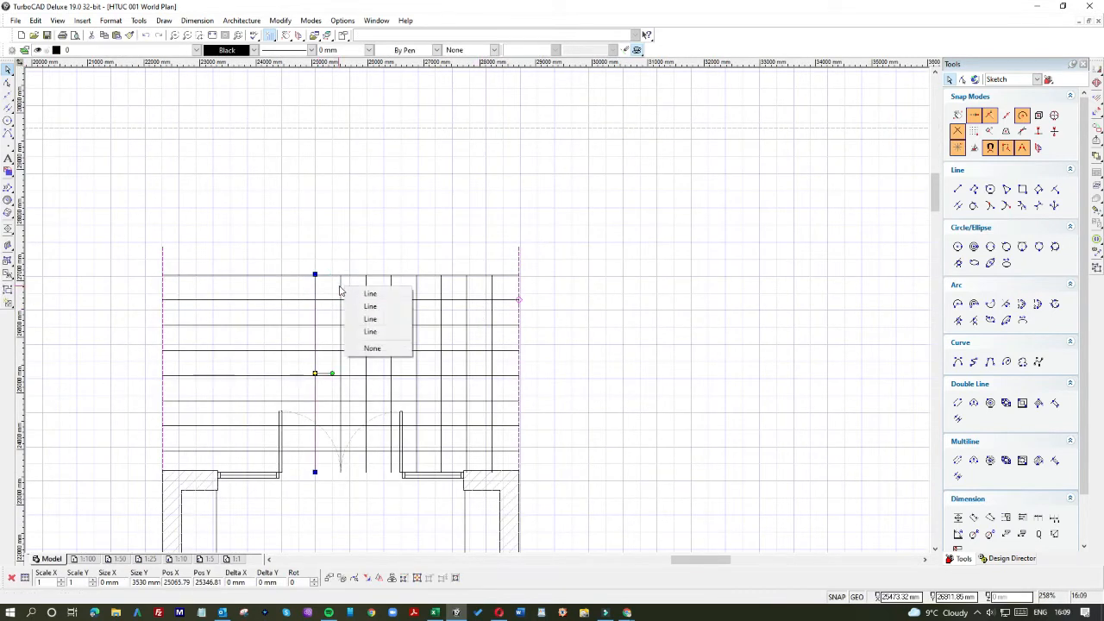
pyautogui.click(362, 307)
pyautogui.press('Escape')
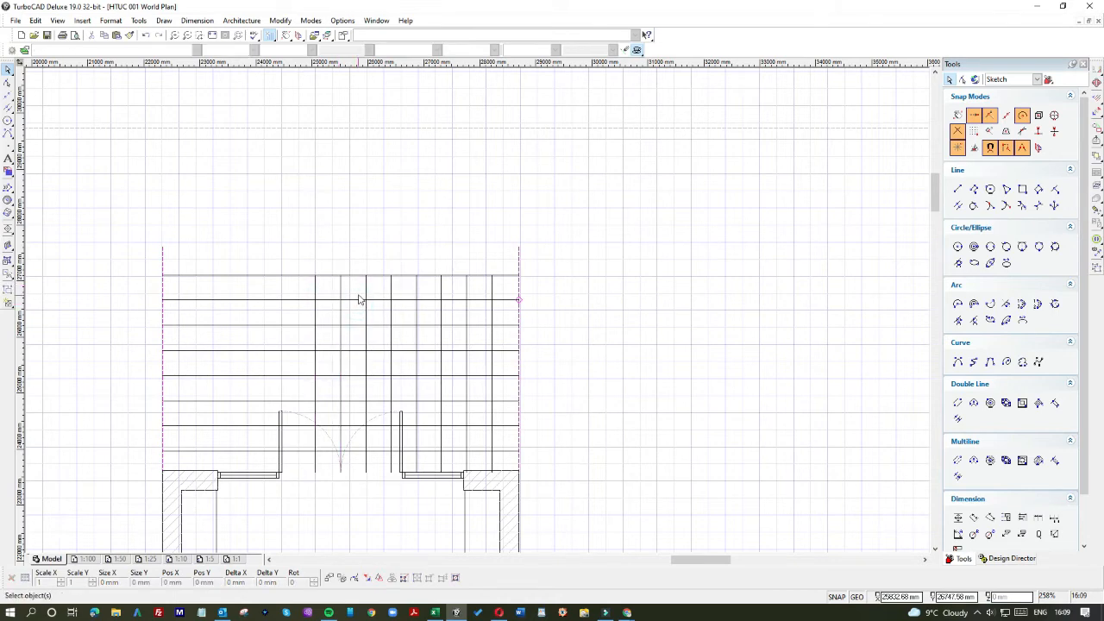
pyautogui.click(341, 292)
pyautogui.click(355, 310)
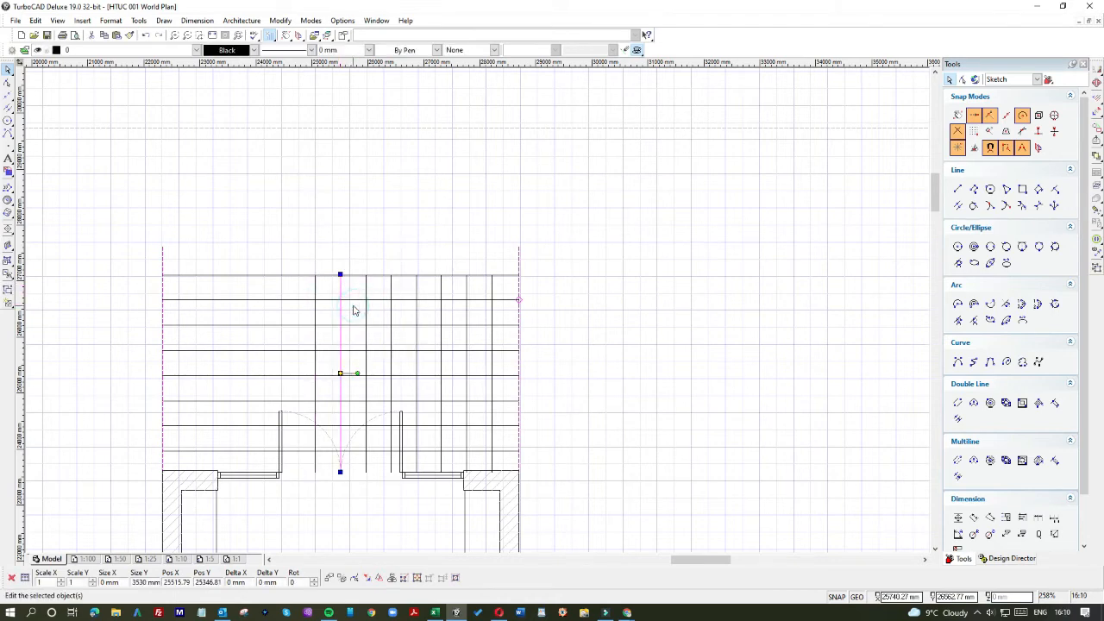
pyautogui.press('Escape')
pyautogui.click(342, 294)
pyautogui.click(361, 299)
pyautogui.press('Escape')
# Step: Copy the centre line and the six verticals right of it, and place the copy with its rightmost line on the first vertical left of centre
pyautogui.moveTo(509, 292); pyautogui.dragTo(328, 289)
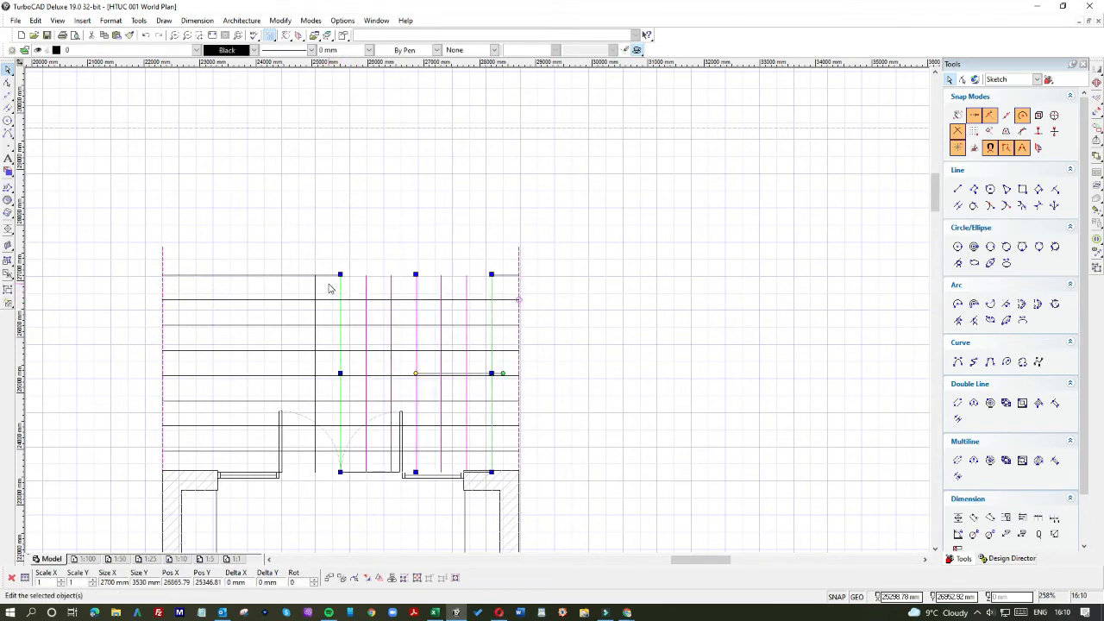
pyautogui.hotkey('ctrl', 'c')
pyautogui.click(312, 221)
pyautogui.hotkey('ctrl', 'v')
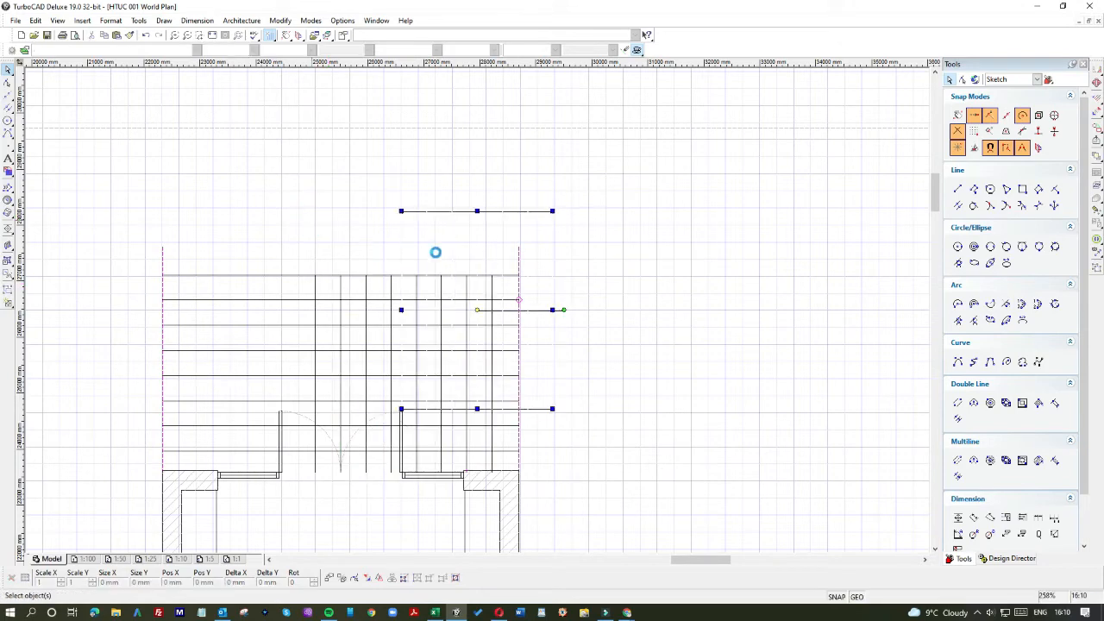
pyautogui.moveTo(530, 227); pyautogui.dragTo(297, 291)
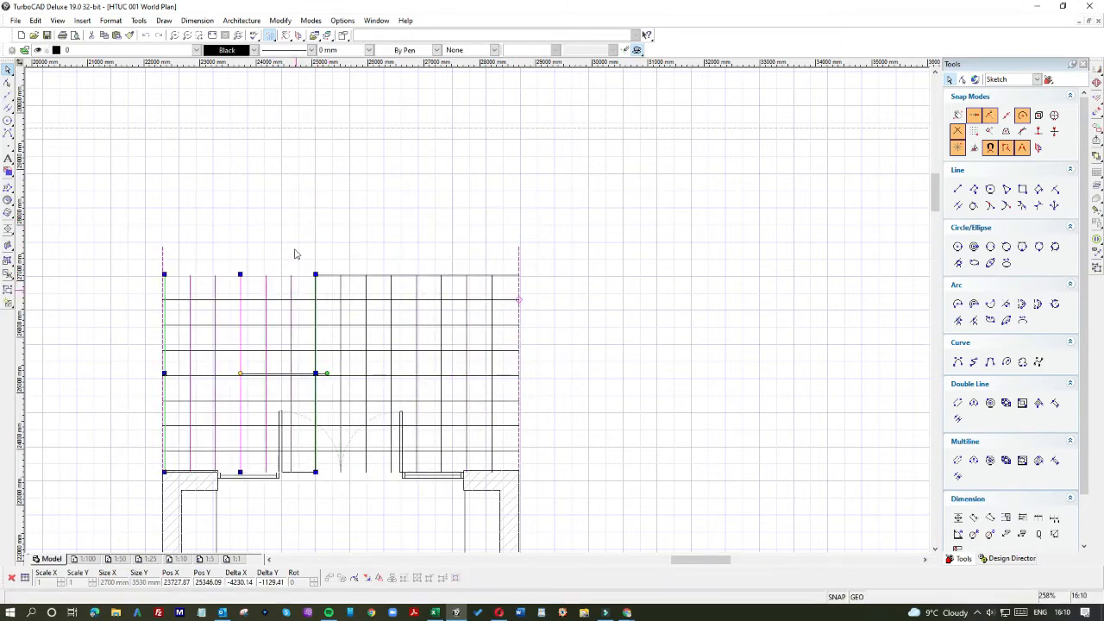
pyautogui.click(296, 251)
# Step: Delete the duplicate of the first vertical line left of centre and the copied vertical line beside the left dashed boundary
pyautogui.click(318, 288)
pyautogui.click(338, 295)
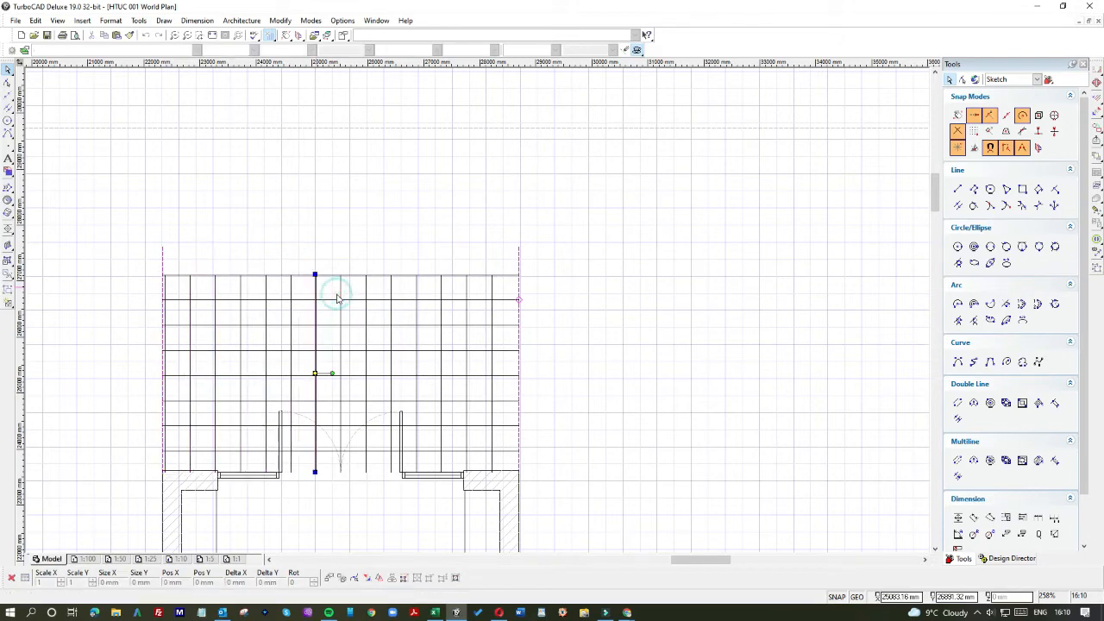
pyautogui.press('Delete')
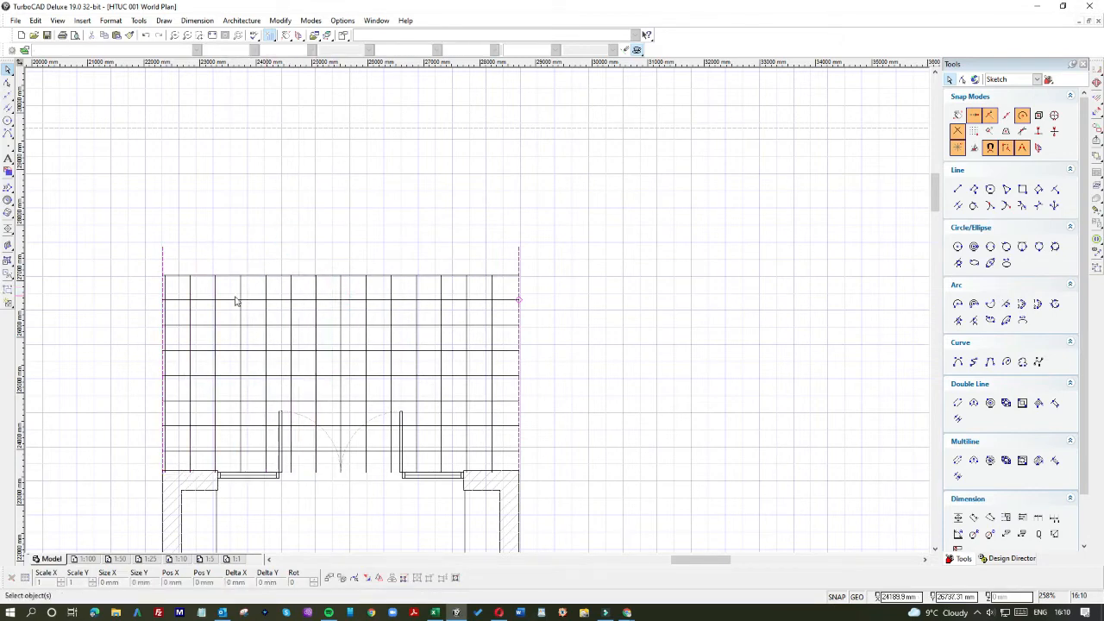
pyautogui.click(168, 295)
pyautogui.press('Delete')
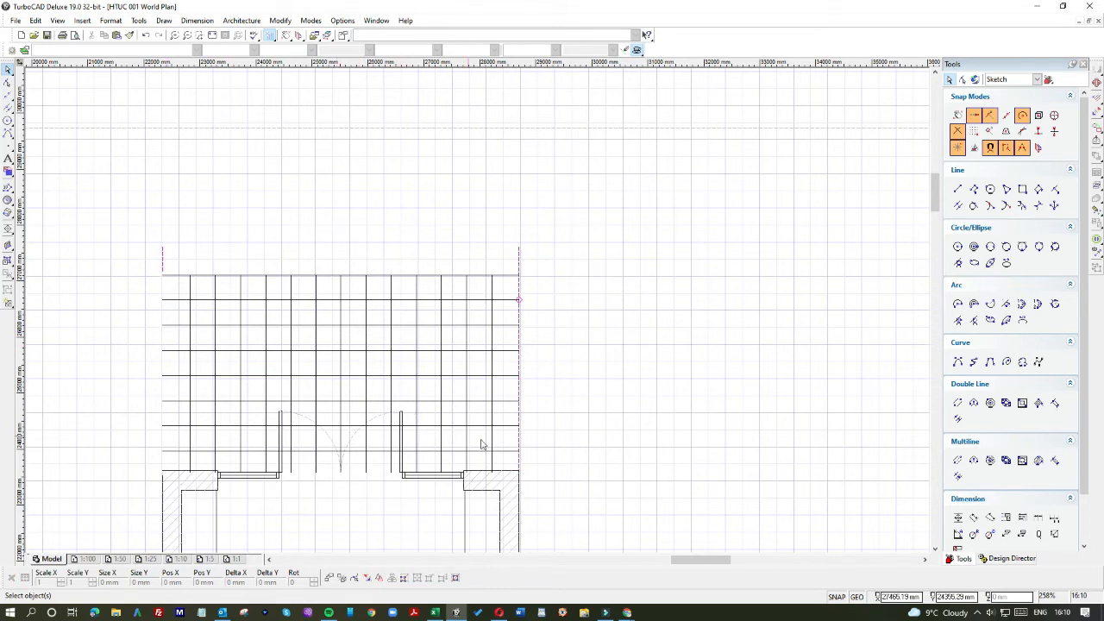
# Step: Select the vertical grid lines and most of the horizontal ones outside the double doors and change their line colour to light grey
pyautogui.moveTo(502, 461); pyautogui.dragTo(420, 379)
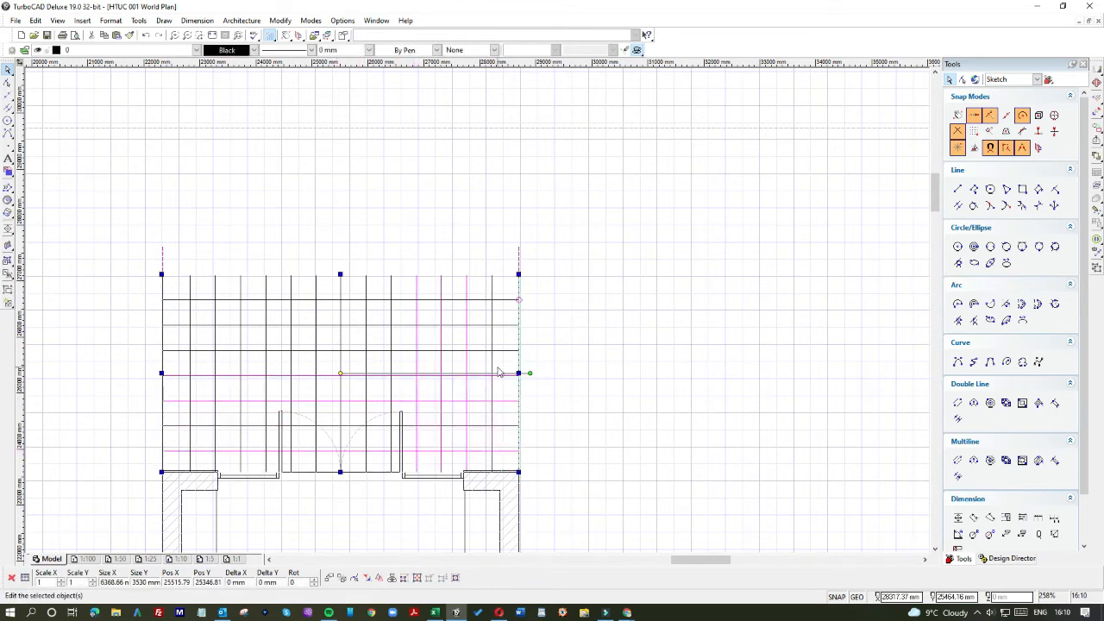
pyautogui.click(560, 367)
pyautogui.moveTo(504, 379); pyautogui.dragTo(168, 292)
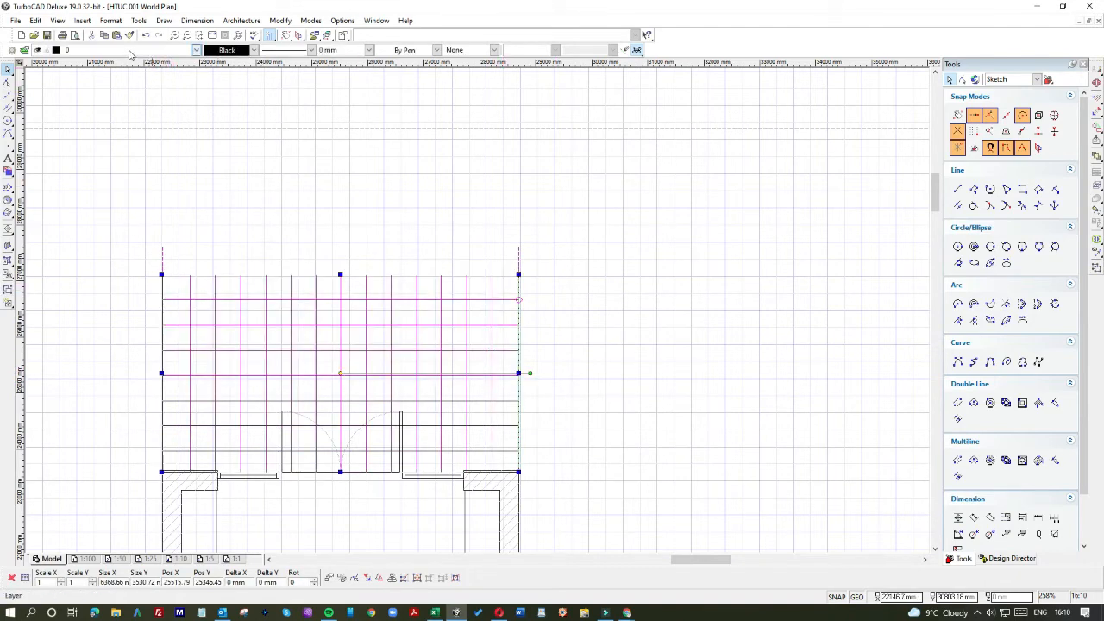
pyautogui.click(246, 50)
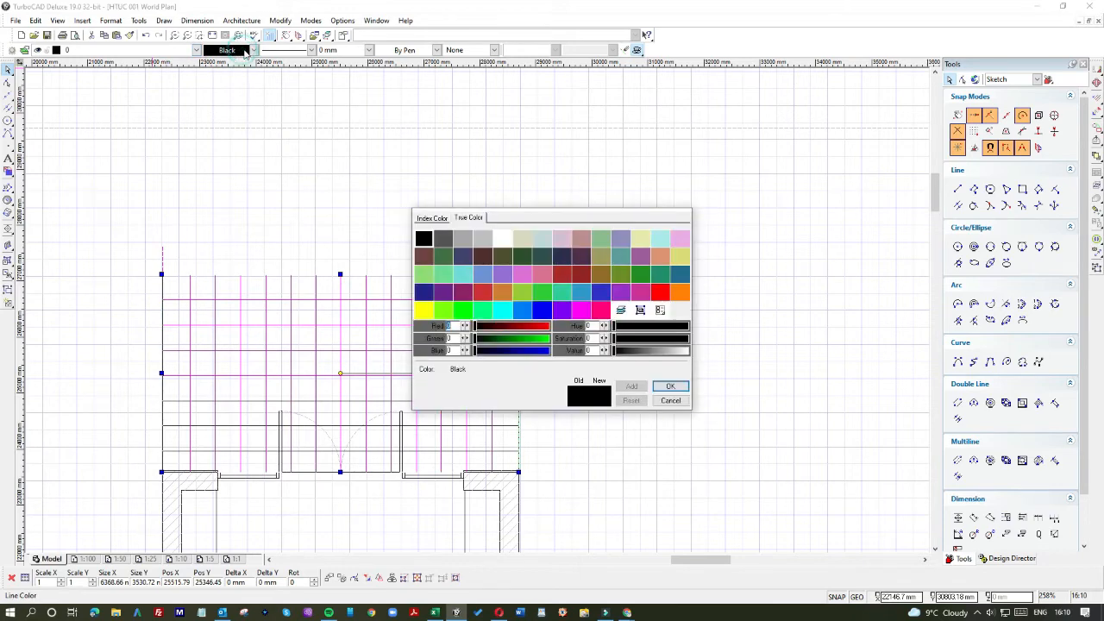
pyautogui.click(482, 239)
pyautogui.click(431, 178)
# Step: Change the line colour of the three remaining horizontal lines near the doors and of the grid's top line to light grey
pyautogui.click(429, 450)
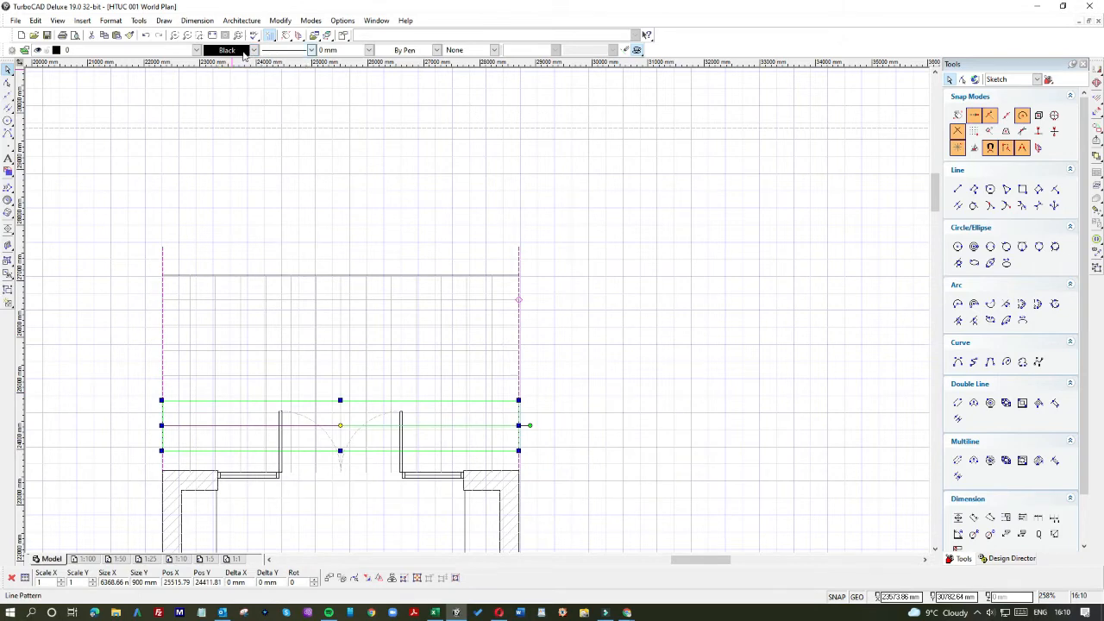
pyautogui.click(246, 50)
pyautogui.click(483, 241)
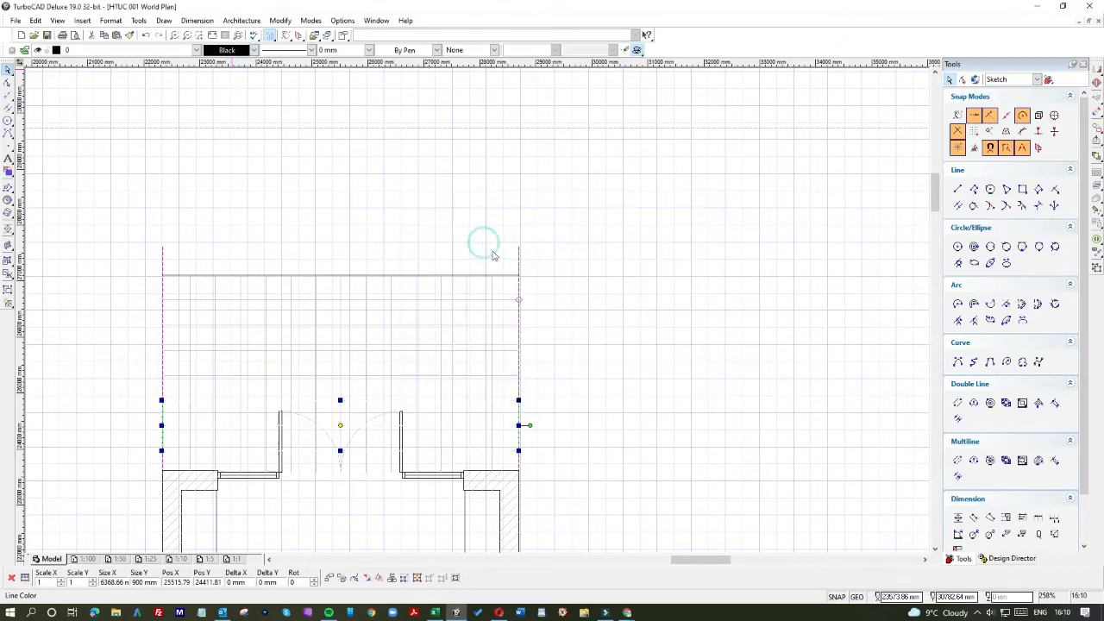
pyautogui.click(602, 348)
pyautogui.click(429, 276)
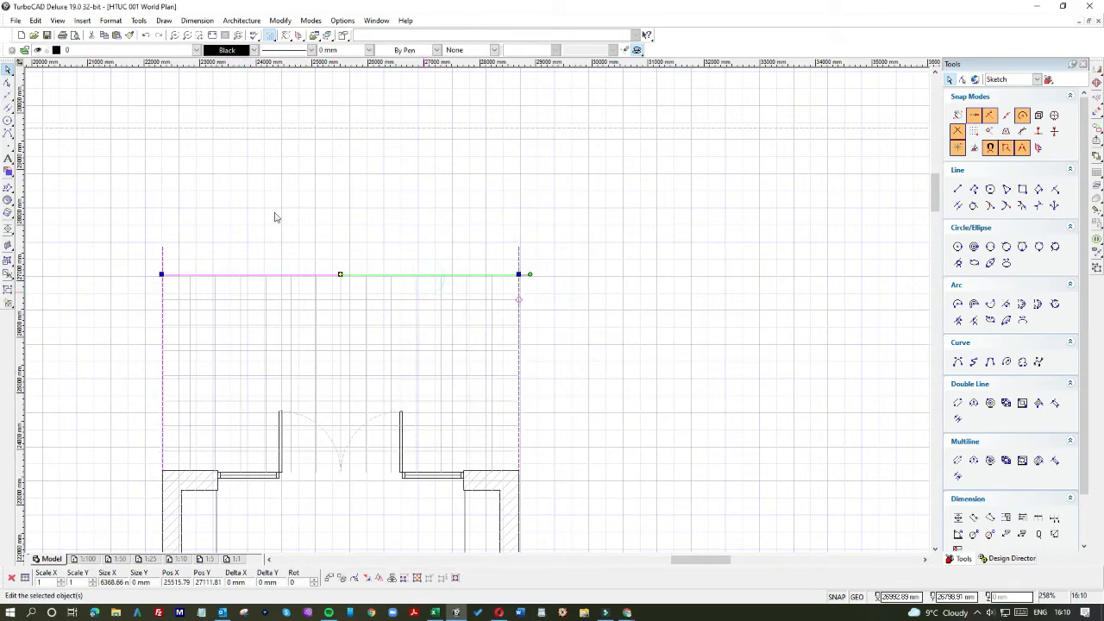
pyautogui.click(240, 50)
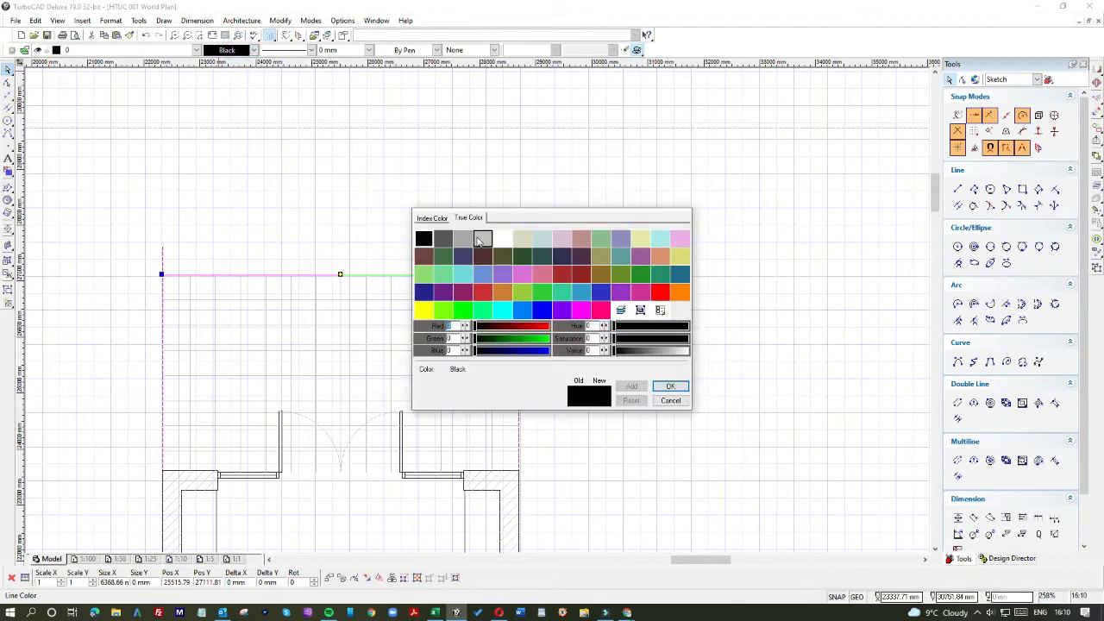
pyautogui.click(483, 242)
pyautogui.click(705, 228)
# Step: Draw a 100 by 100 mm rectangle in the empty area left of the left dashed boundary line
pyautogui.scroll(-2, 483, 314)
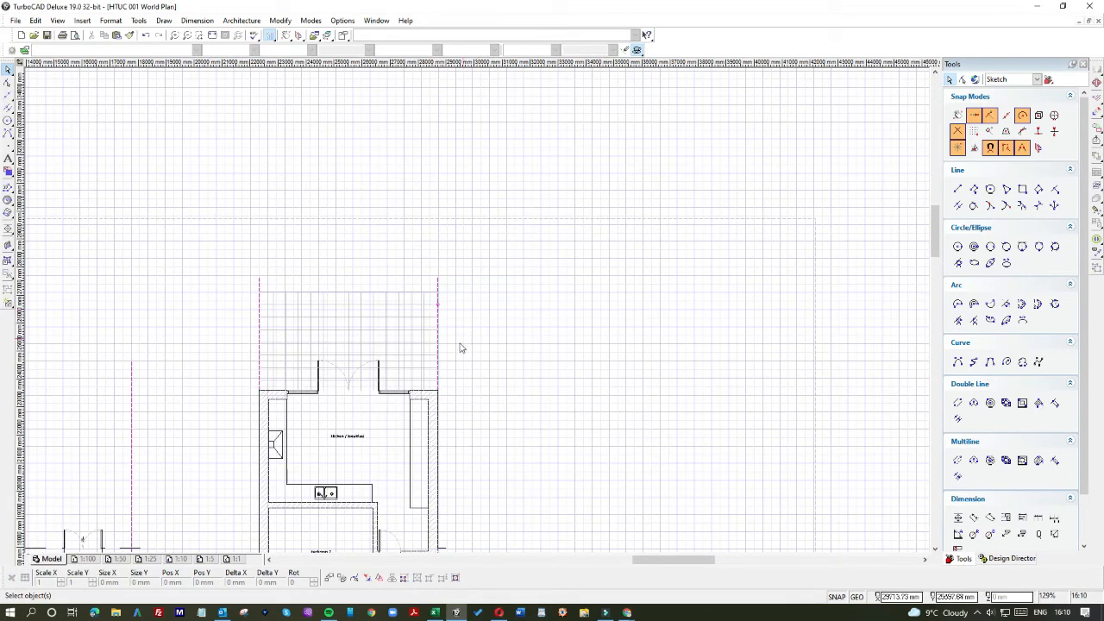
pyautogui.scroll(2, 478, 313)
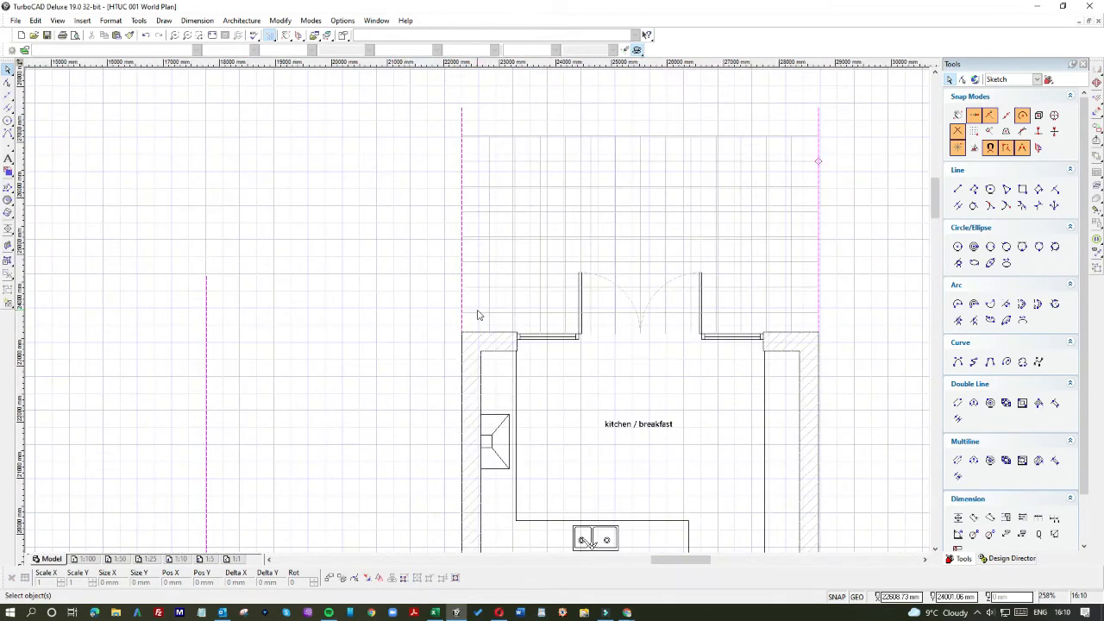
pyautogui.scroll(2, 479, 315)
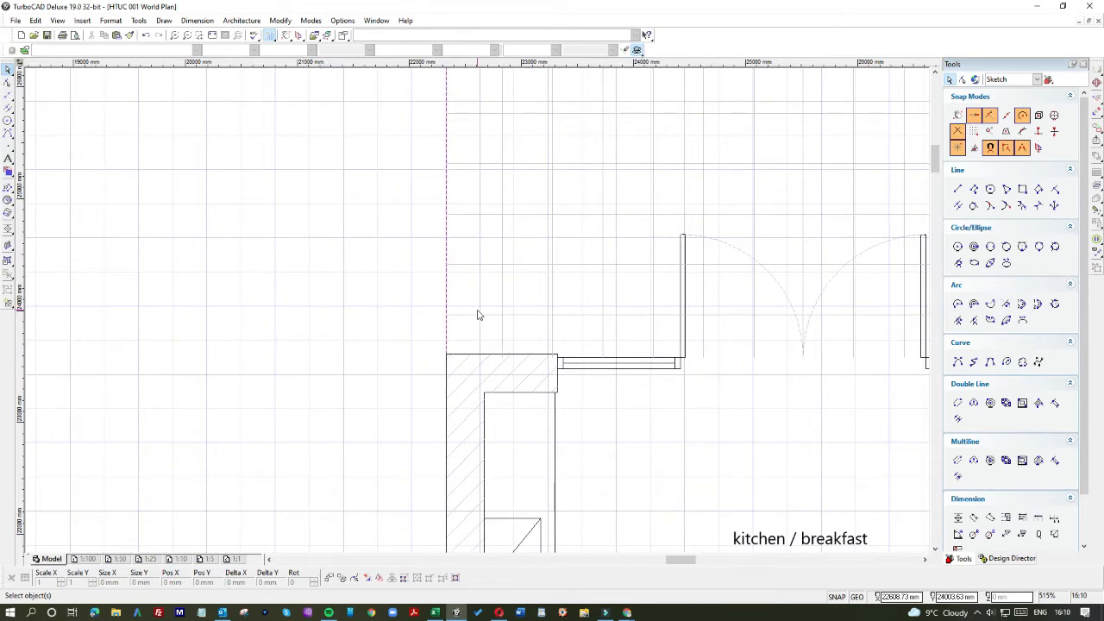
pyautogui.click(10, 109)
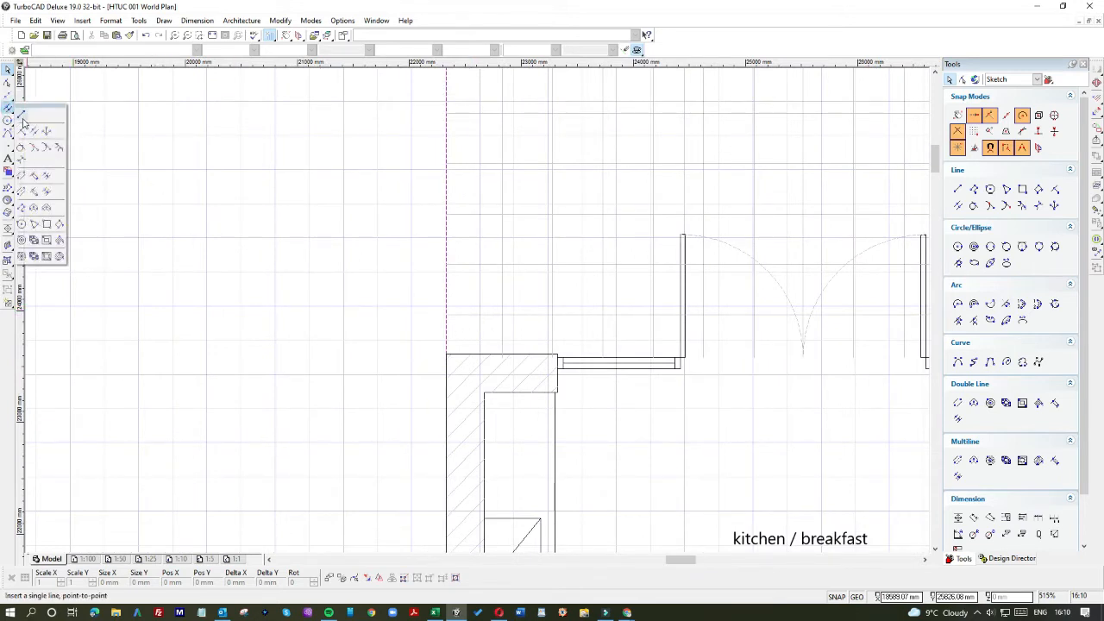
pyautogui.click(22, 116)
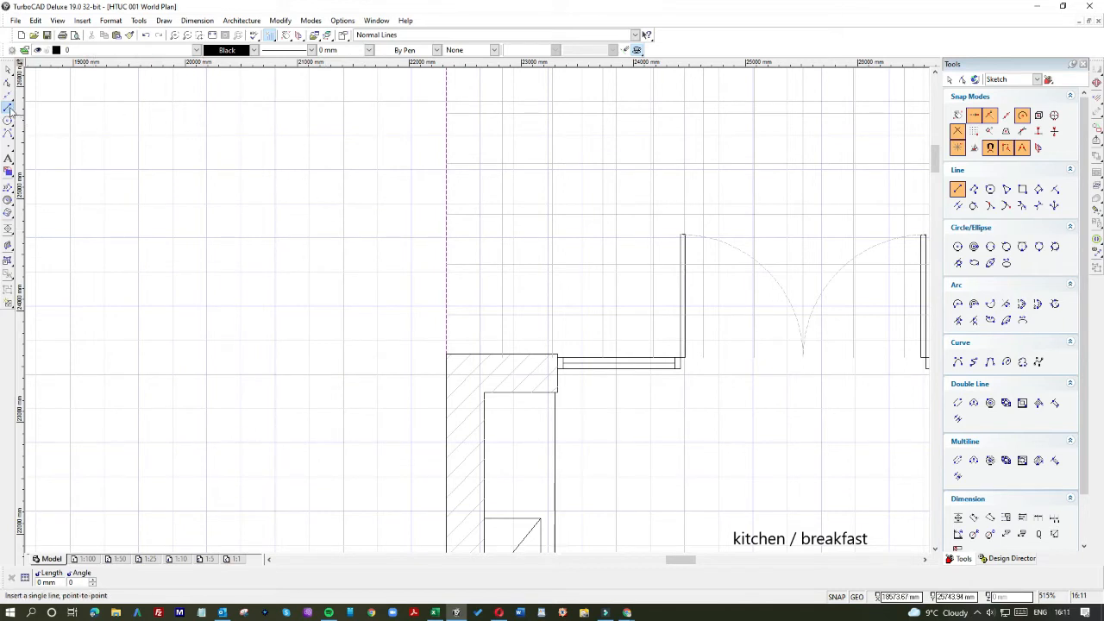
pyautogui.moveTo(8, 108); pyautogui.dragTo(44, 220)
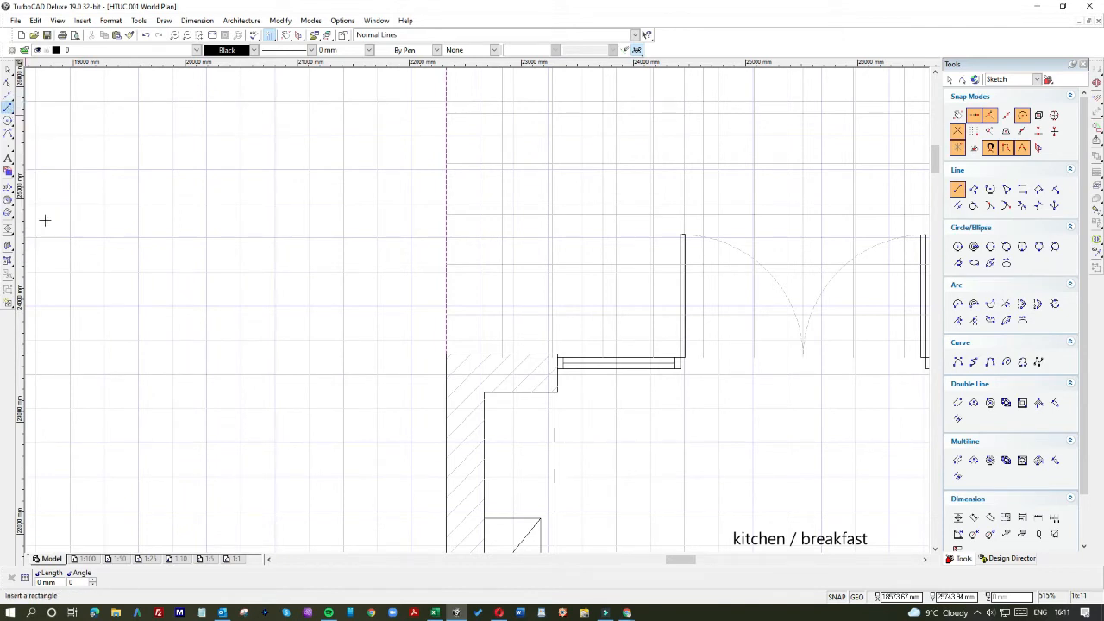
pyautogui.click(308, 182)
pyautogui.write('100')
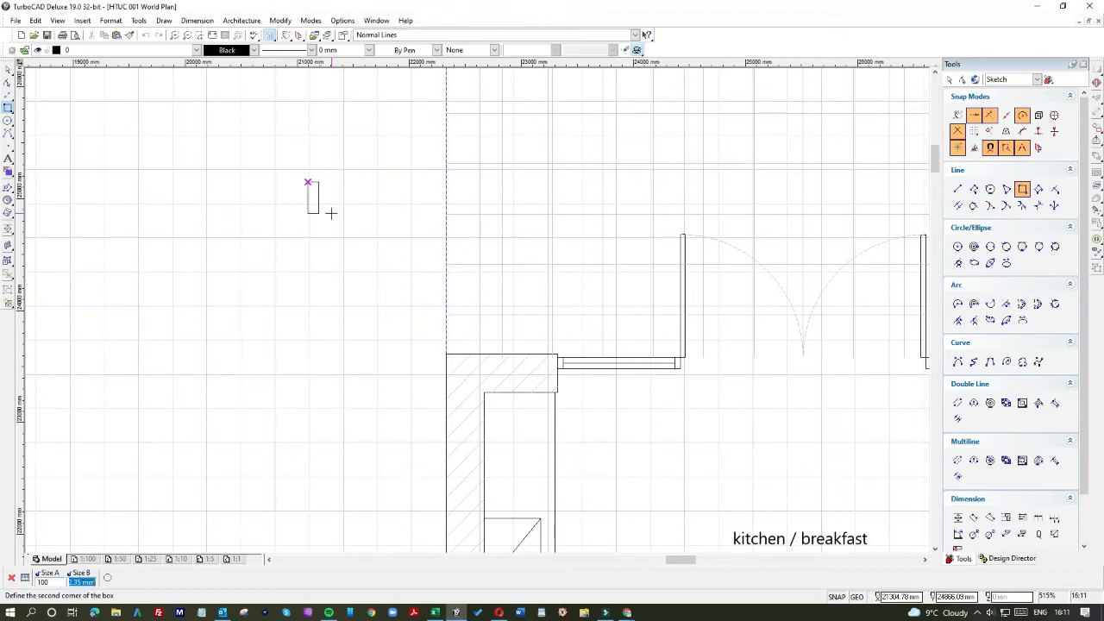
pyautogui.write('100')
pyautogui.press('Return')
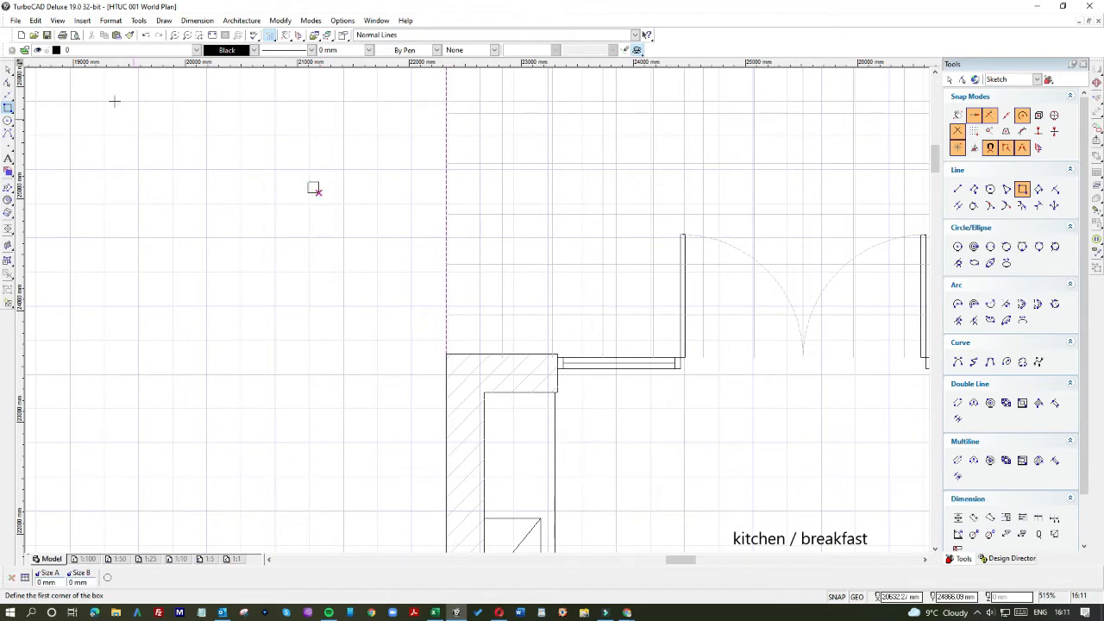
# Step: Move the 100 mm square onto the outer corner of the kitchen wall, flush with the left dashed boundary line
pyautogui.click(9, 70)
pyautogui.click(314, 183)
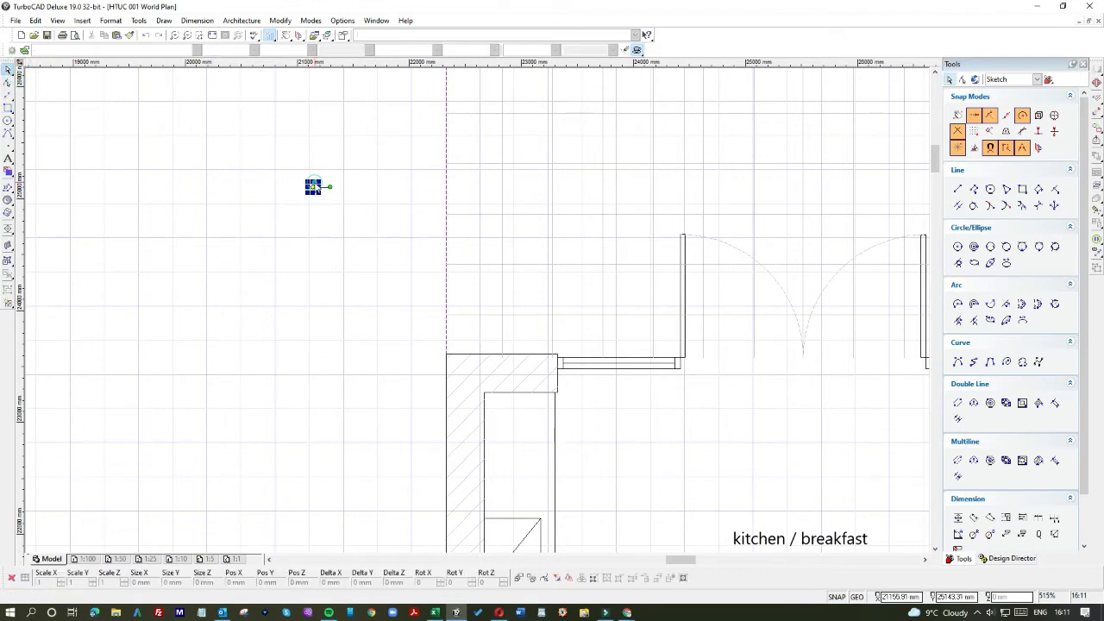
pyautogui.moveTo(314, 186); pyautogui.dragTo(452, 354)
pyautogui.scroll(10, 456, 362)
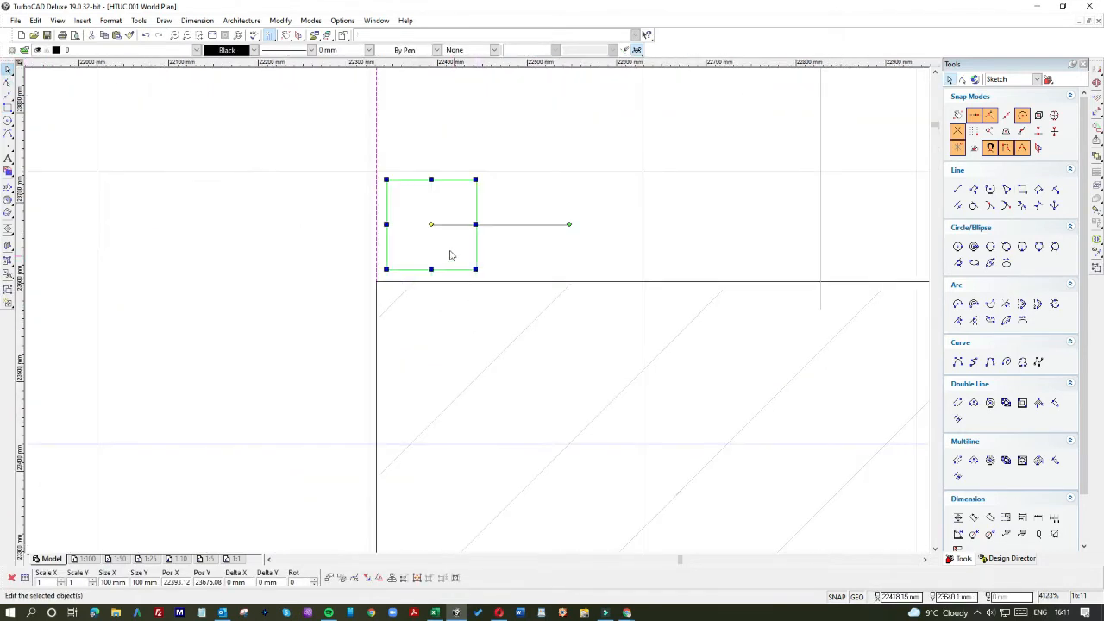
pyautogui.moveTo(450, 256); pyautogui.dragTo(436, 261)
pyautogui.click(345, 256)
# Step: Draw an 800 by 50 mm horizontal rectangle in the empty area left of the dashed boundary line
pyautogui.scroll(-7, 478, 313)
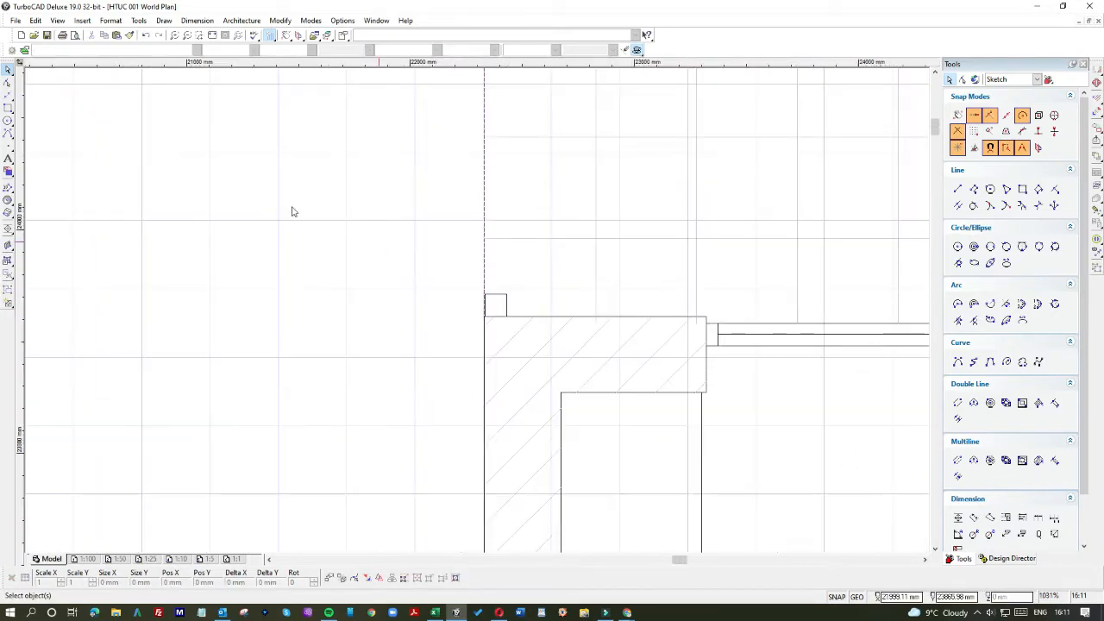
pyautogui.click(8, 107)
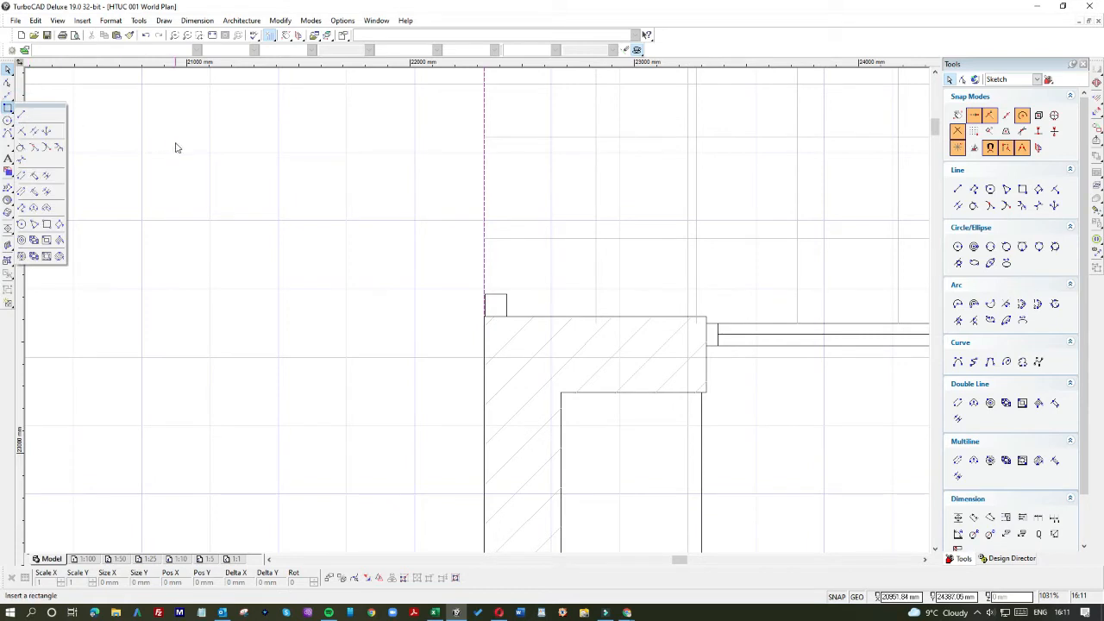
pyautogui.click(46, 224)
pyautogui.click(162, 145)
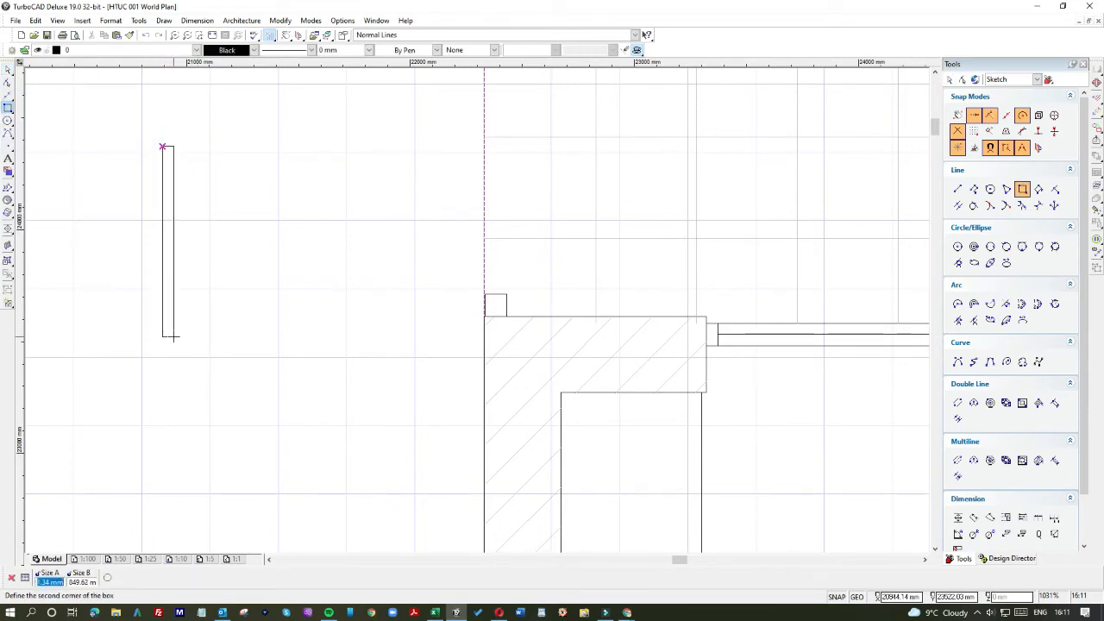
pyautogui.write('800')
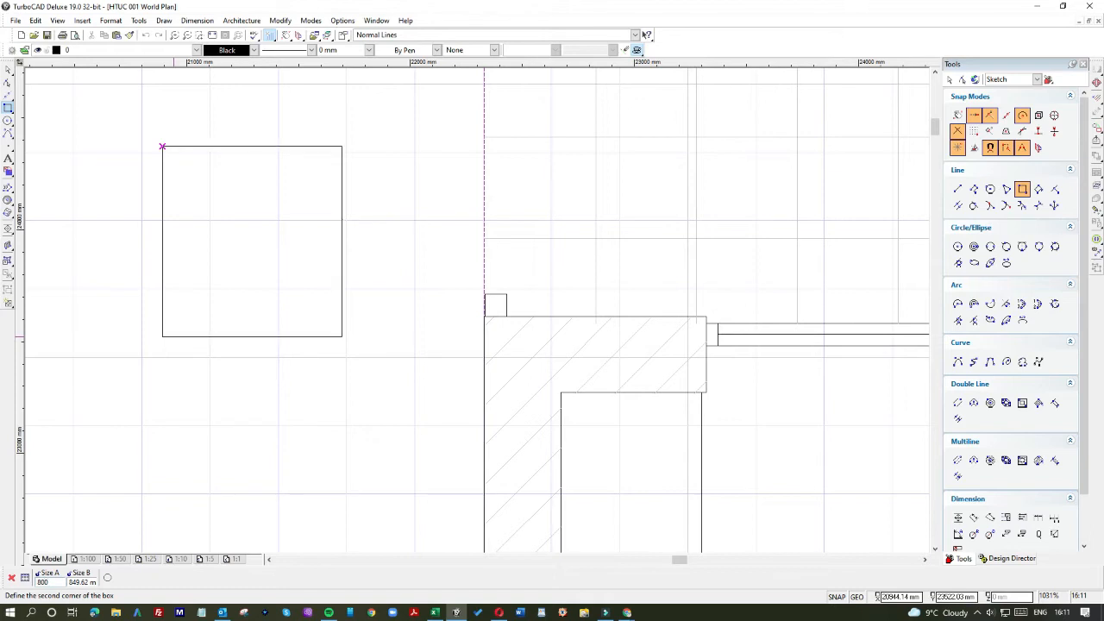
pyautogui.press('Tab')
pyautogui.write('50')
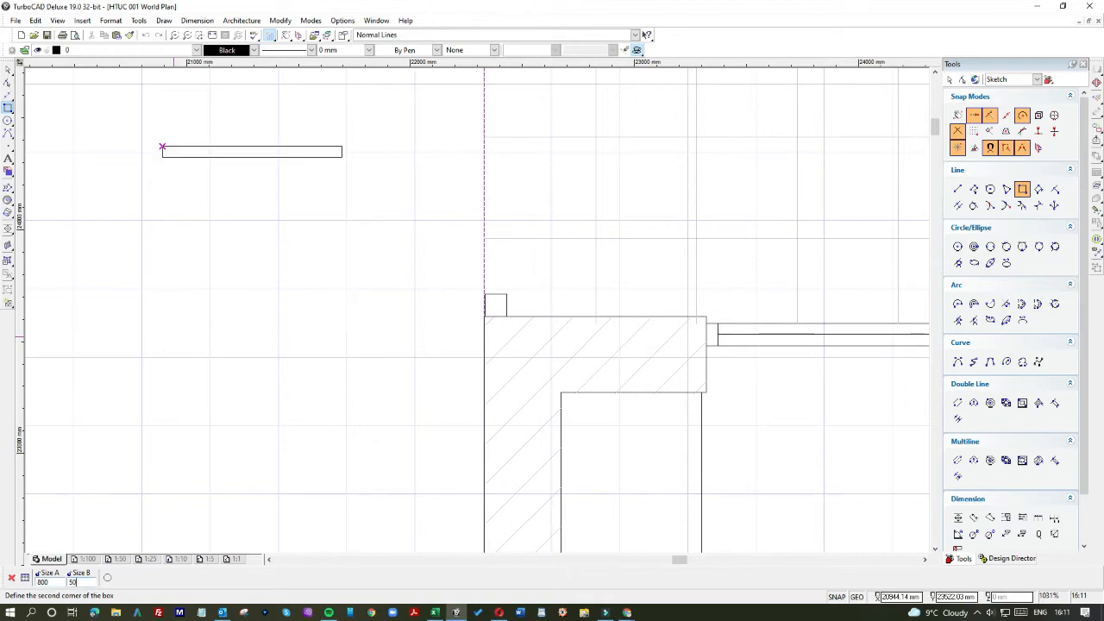
pyautogui.press('Return')
# Step: Set the horizontal size of the 50 mm high rectangle to 1800 mm
pyautogui.click(10, 70)
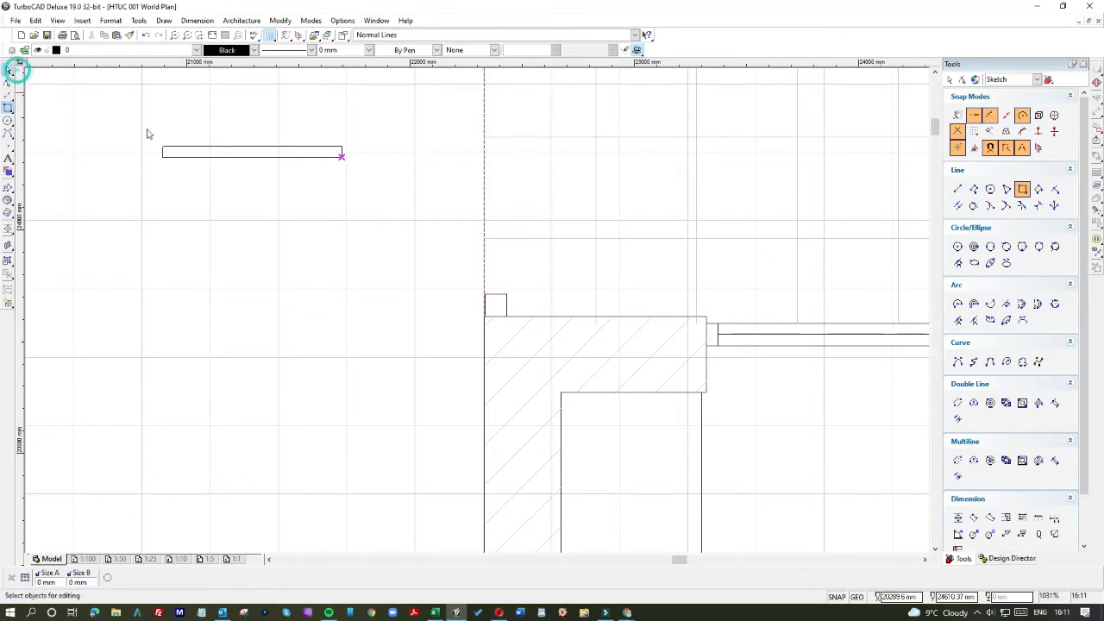
pyautogui.click(261, 156)
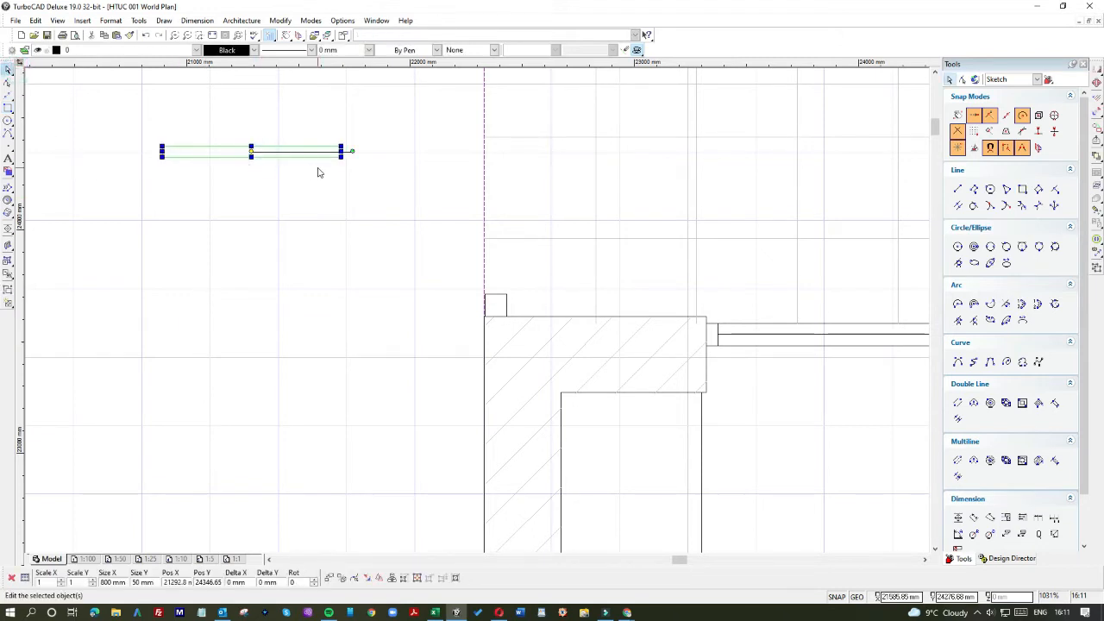
pyautogui.click(103, 582)
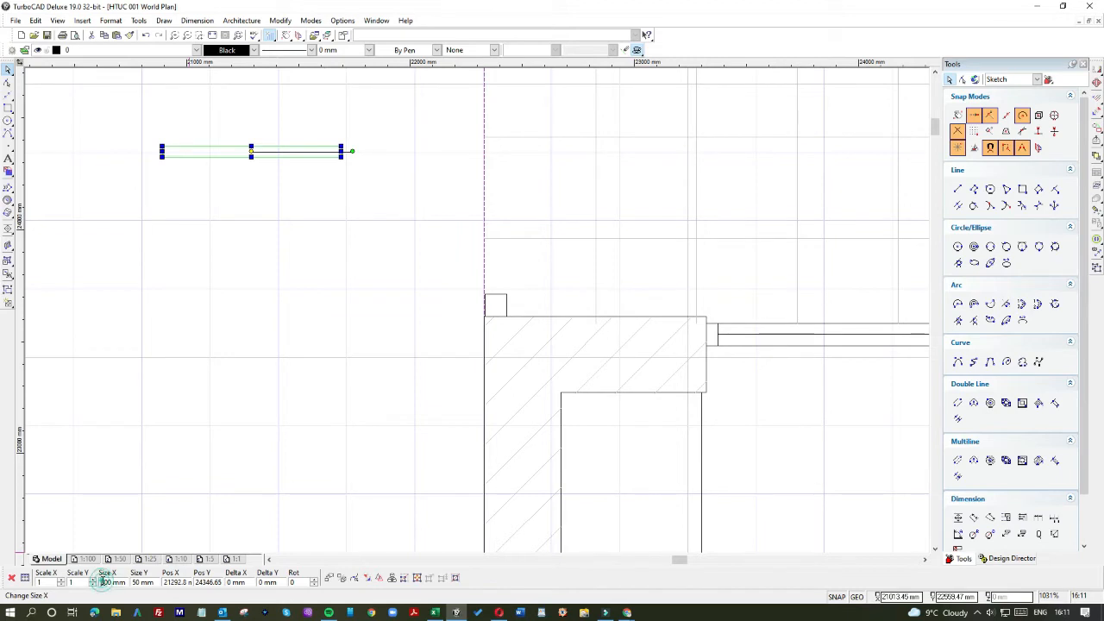
pyautogui.write('1')
pyautogui.press('Return')
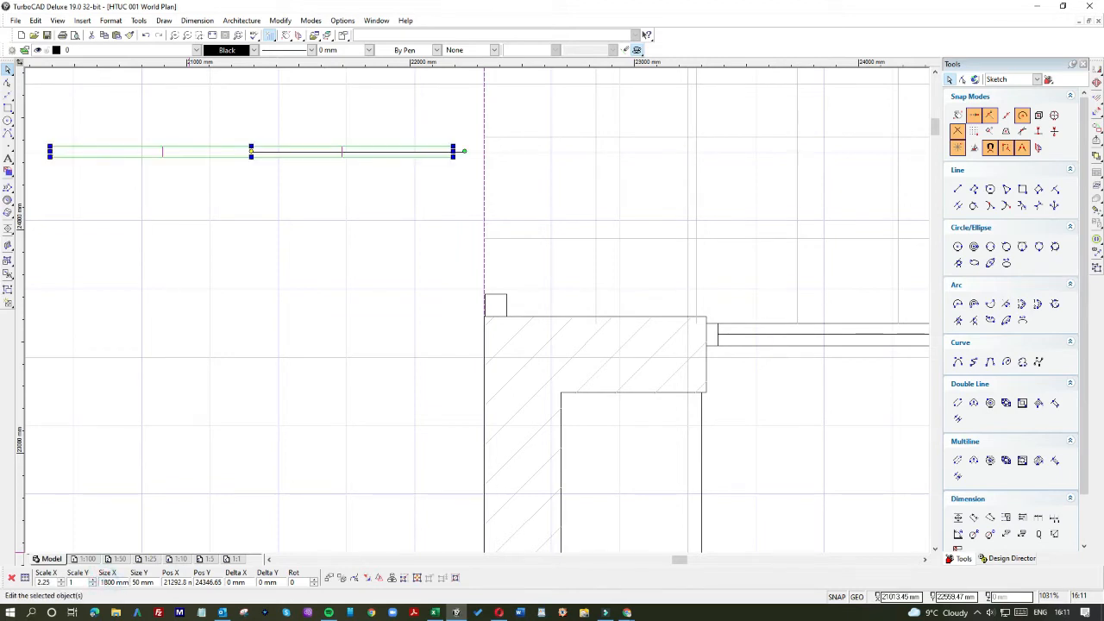
pyautogui.click(375, 233)
# Step: Rotate the long rectangle about its centre to 270 degrees so that it stands vertically
pyautogui.click(439, 152)
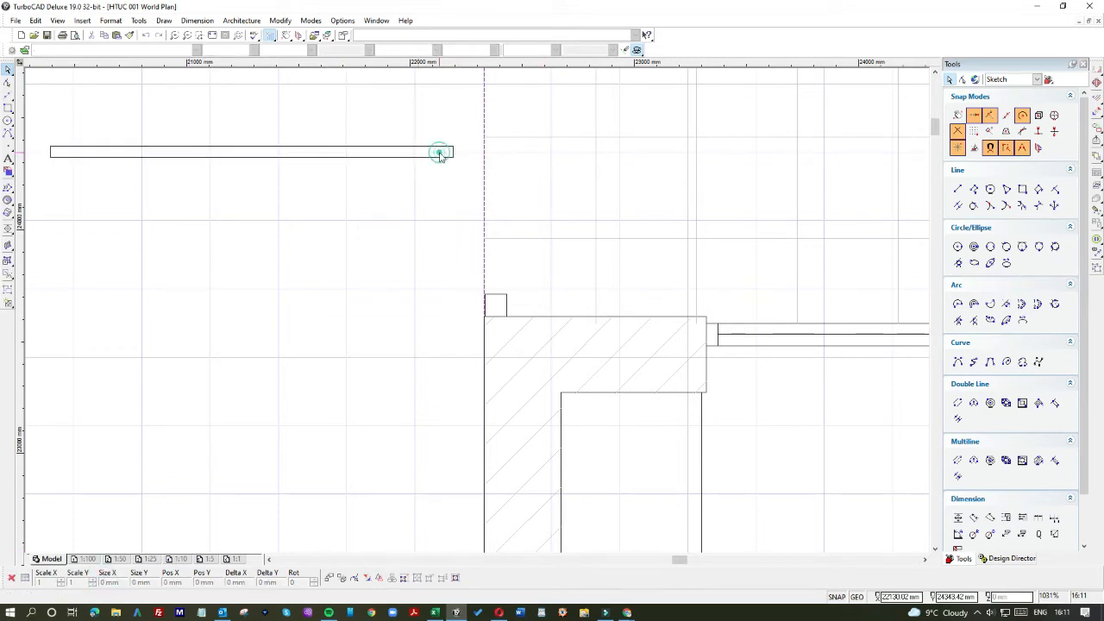
pyautogui.click(464, 152)
pyautogui.click(251, 345)
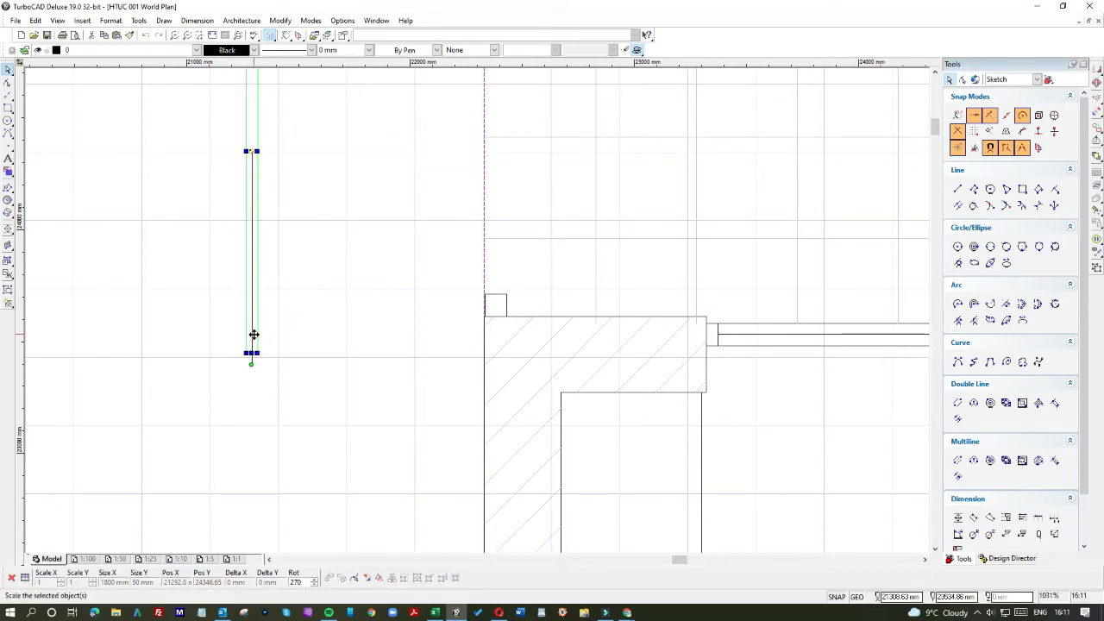
# Step: Move the vertical rectangle so that its lower end sits centred on the upper edge of the 100 mm square
pyautogui.click(251, 151)
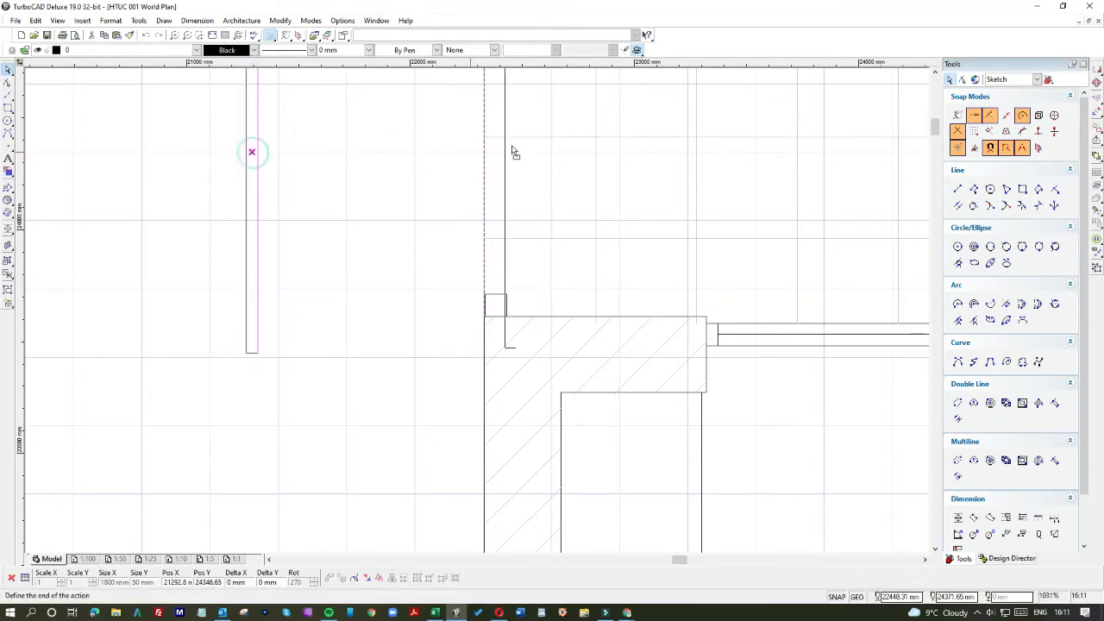
pyautogui.click(517, 99)
pyautogui.scroll(3, 522, 285)
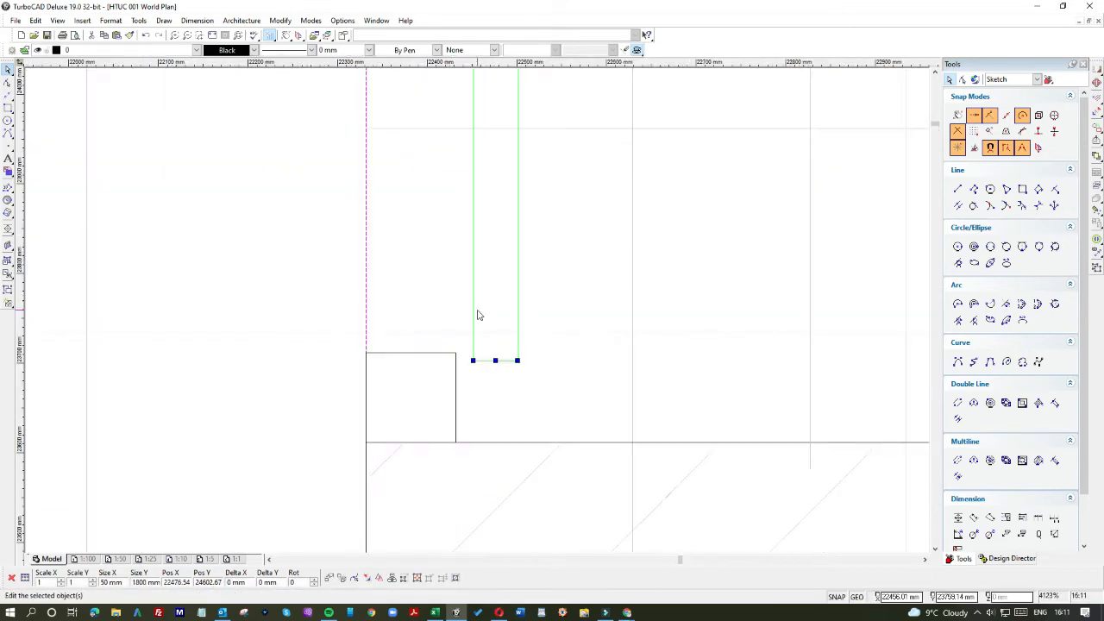
pyautogui.moveTo(490, 302); pyautogui.dragTo(409, 291)
pyautogui.click(292, 313)
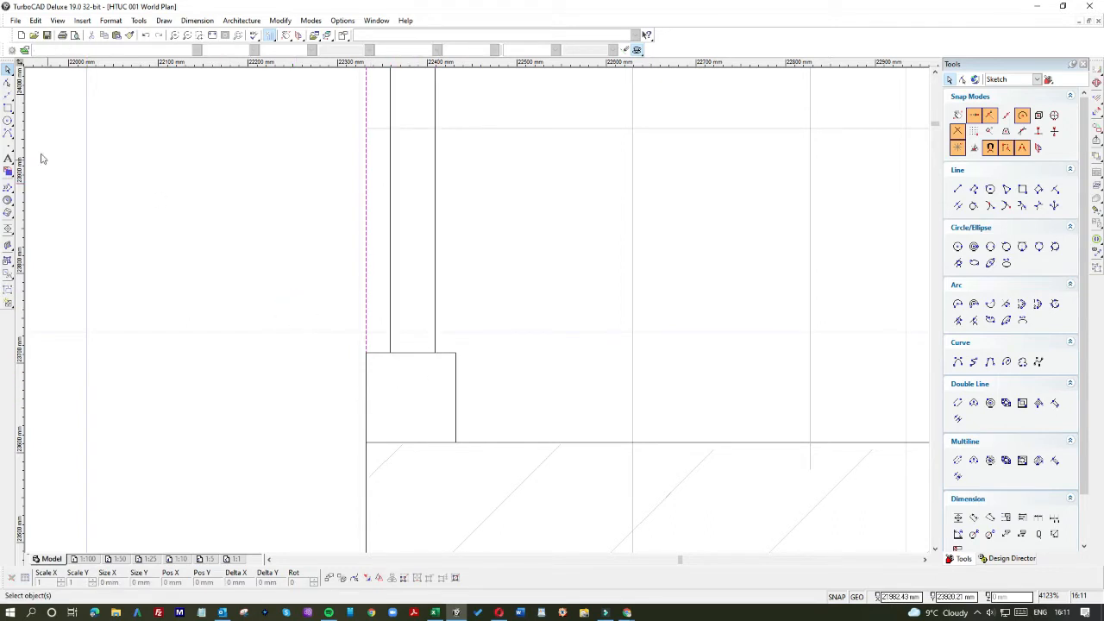
# Step: Draw a circle by centre and point in the empty area left of the dashed boundary, with a circumference of 90 mm
pyautogui.click(7, 120)
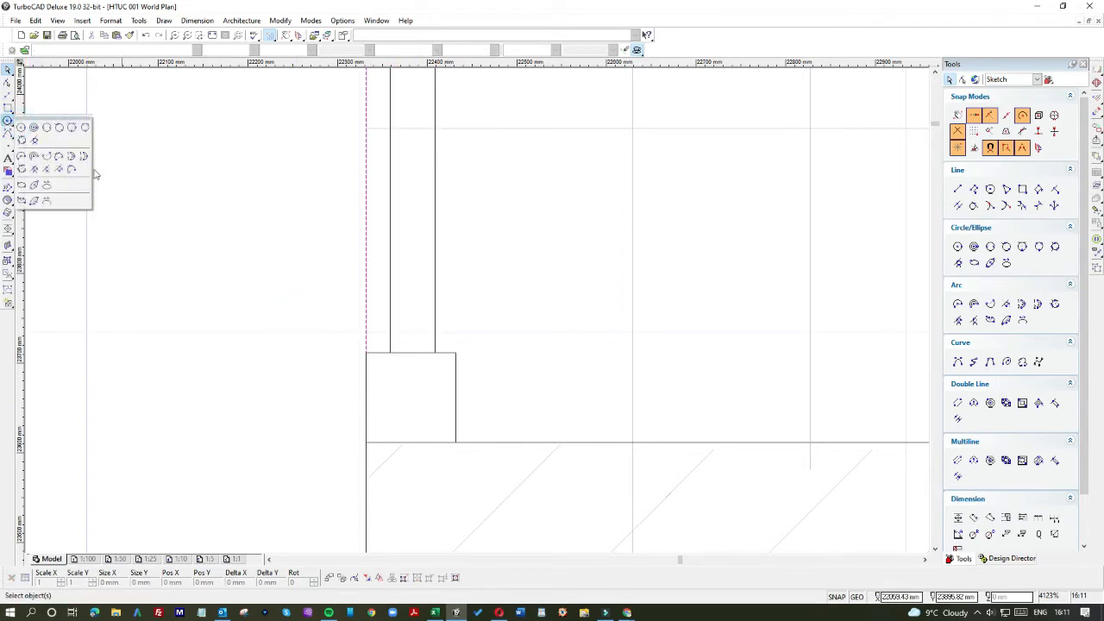
pyautogui.click(21, 128)
pyautogui.click(188, 245)
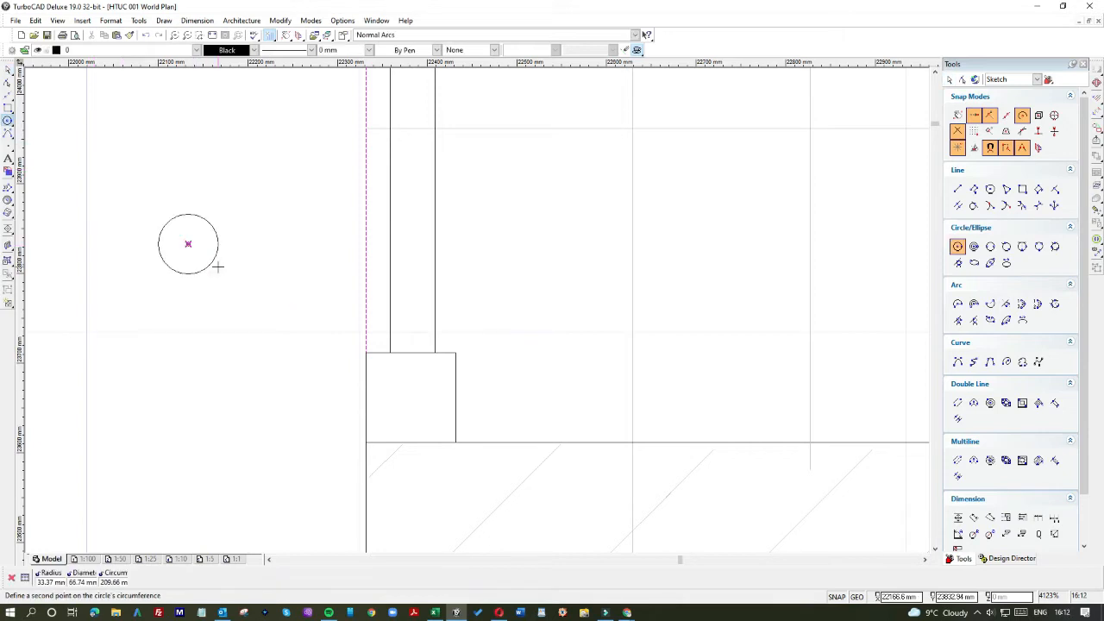
pyautogui.press('Tab')
pyautogui.press('Tab')
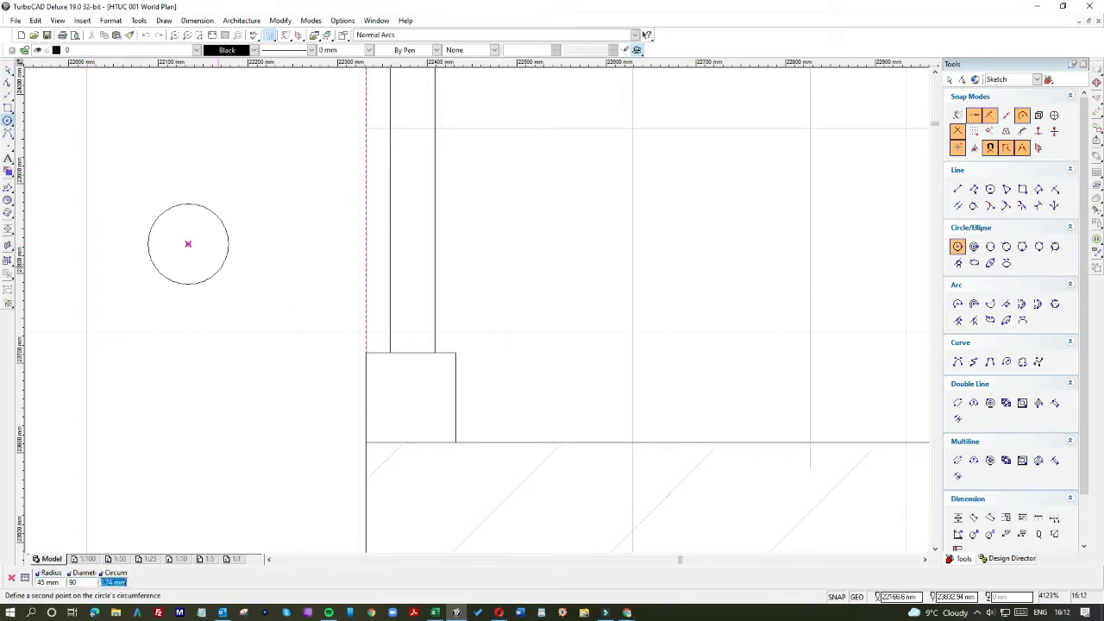
pyautogui.write('90')
pyautogui.press('Return')
pyautogui.press('Escape')
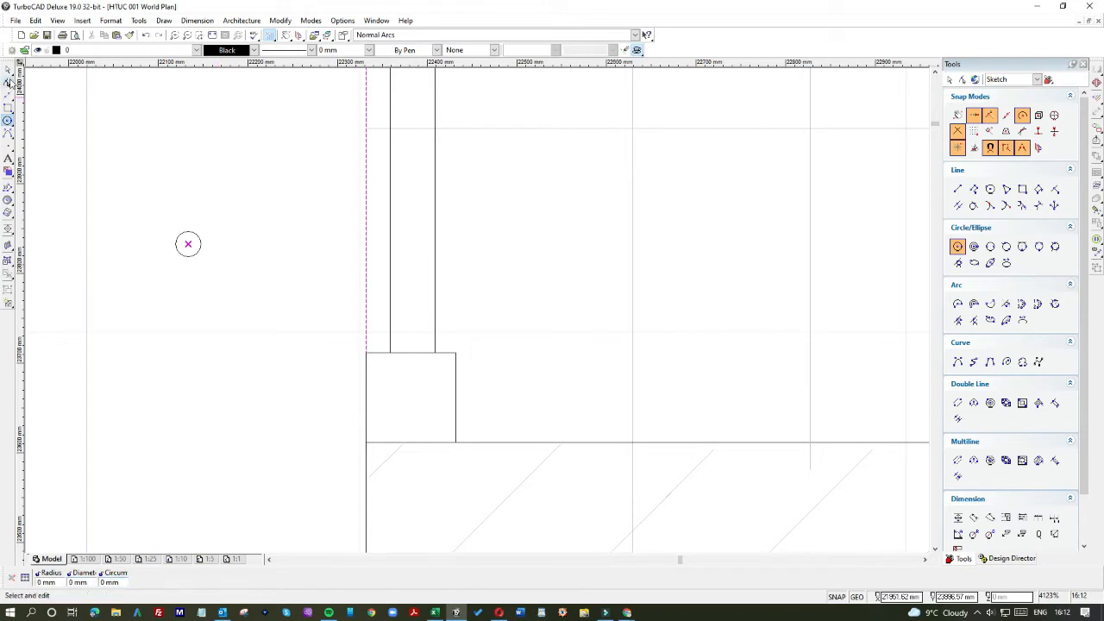
# Step: Move the small circle by its centre into the middle of the 100 mm square
pyautogui.click(197, 256)
pyautogui.moveTo(188, 244); pyautogui.dragTo(409, 395)
pyautogui.click(393, 419)
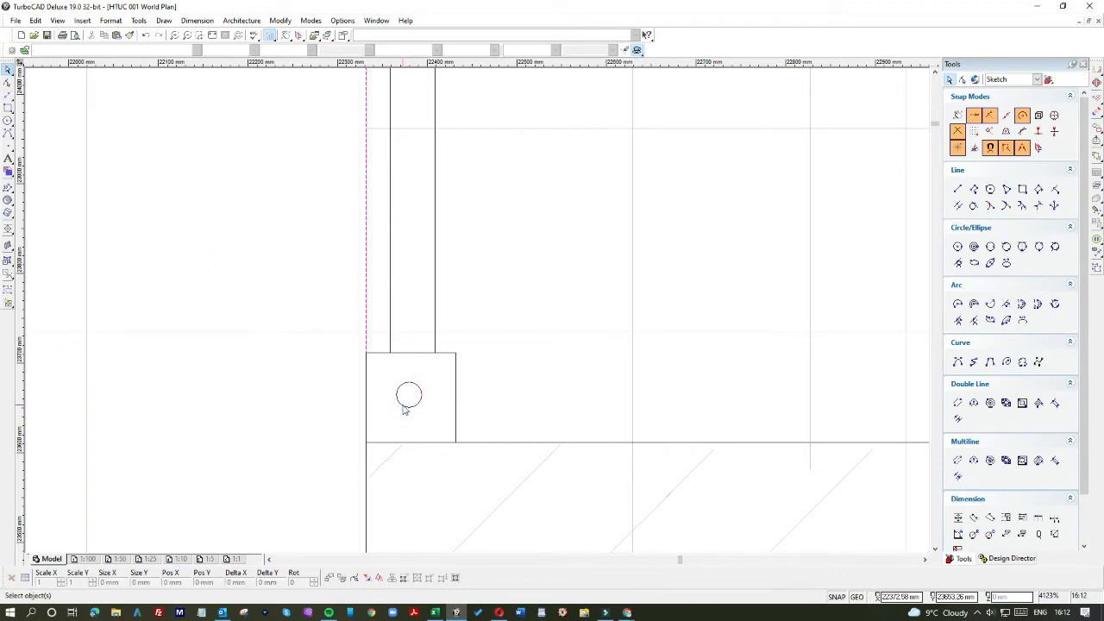
# Step: Resize the circle inside the square to 90 mm in both the X and Y directions
pyautogui.click(402, 406)
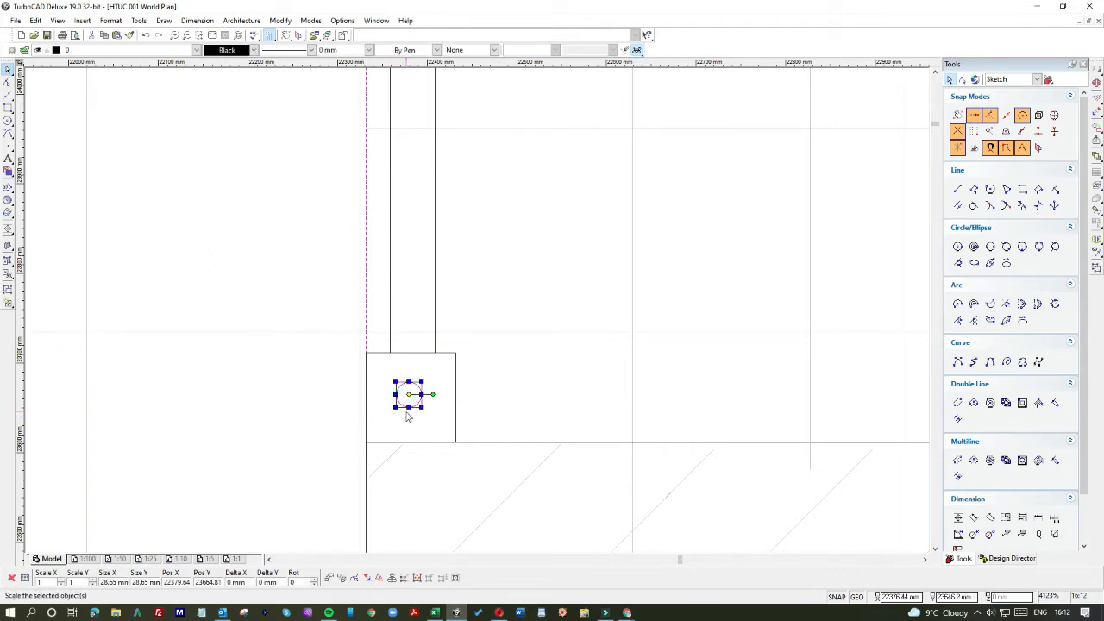
pyautogui.click(406, 414)
pyautogui.click(402, 403)
pyautogui.doubleClick(104, 582)
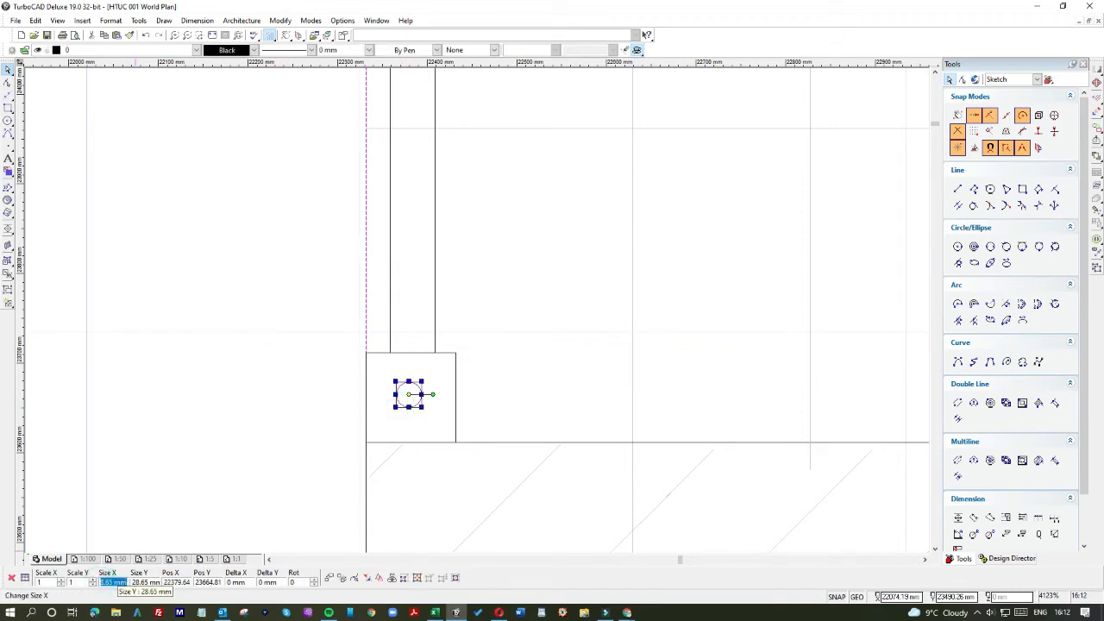
pyautogui.write('90')
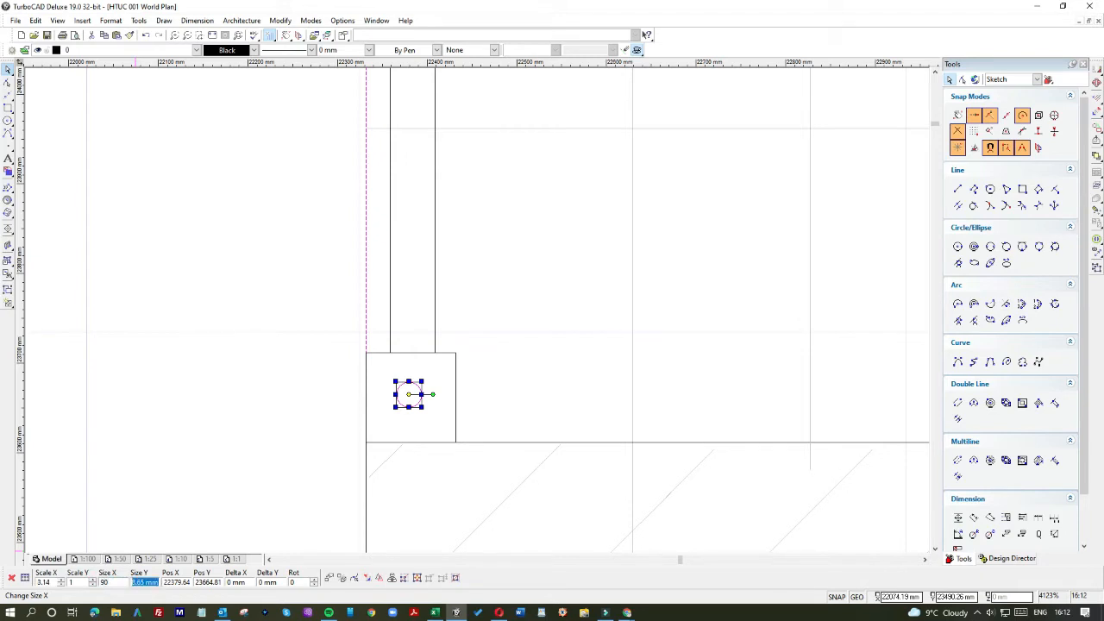
pyautogui.press('Return')
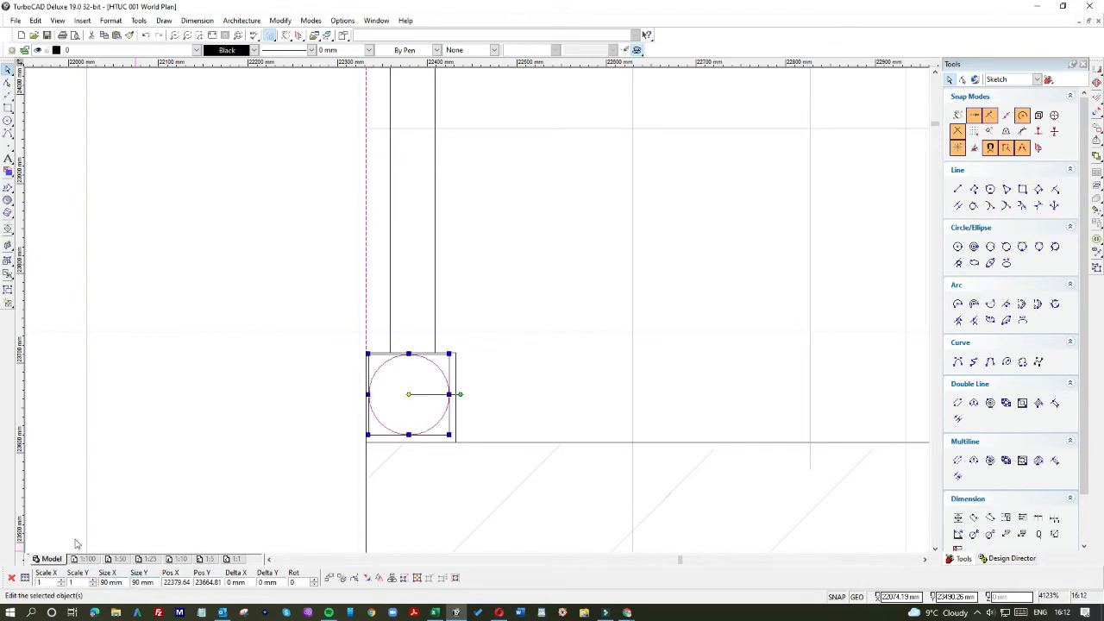
# Step: Move the 90 mm circle out of the square into the empty area left of the dashed boundary
pyautogui.click(103, 411)
pyautogui.click(413, 432)
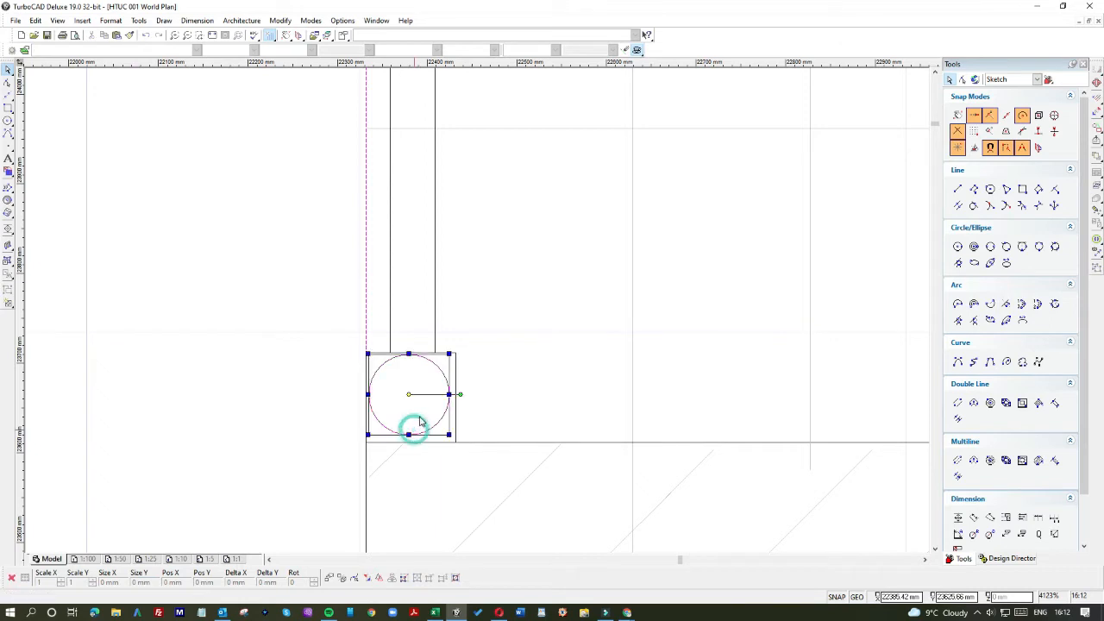
pyautogui.moveTo(414, 426); pyautogui.dragTo(286, 389)
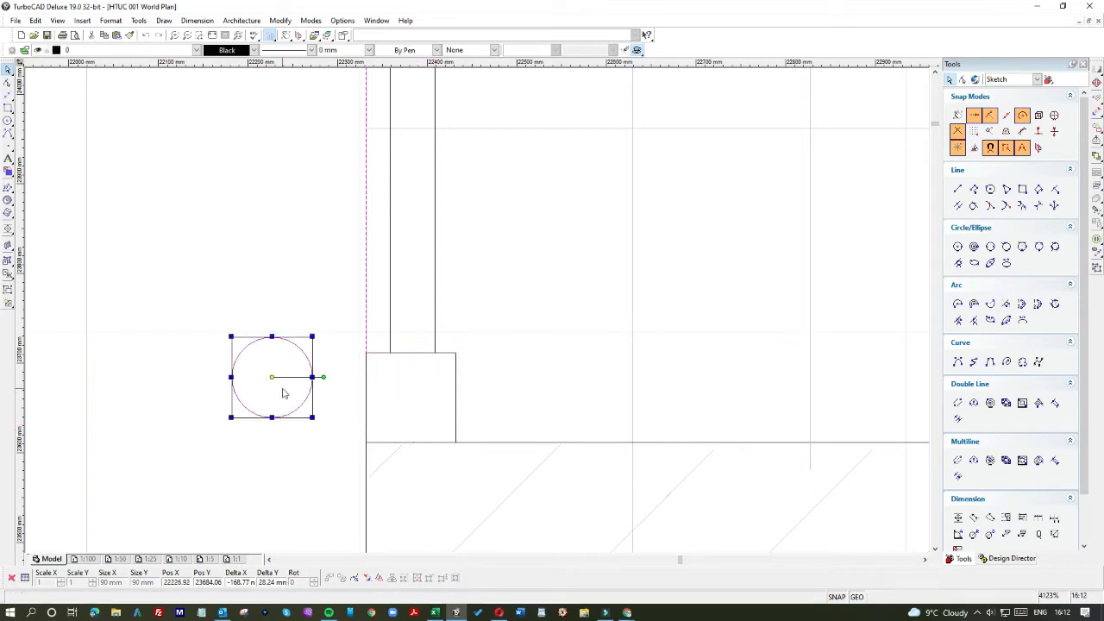
# Step: Draw two diagonal lines joining the opposite corners of the 100 mm square
pyautogui.click(23, 116)
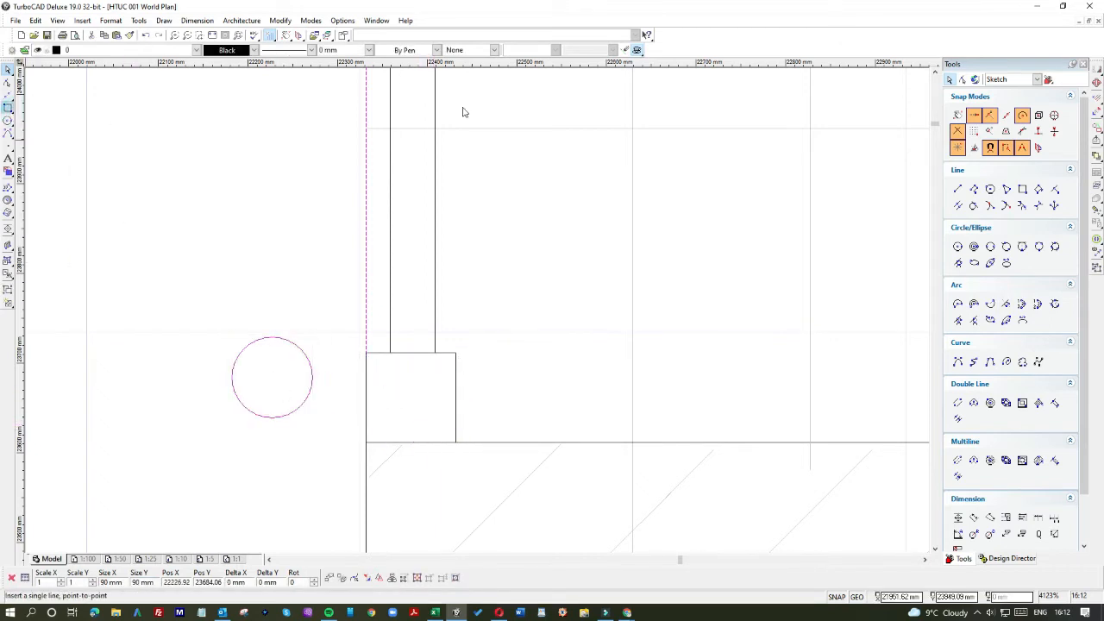
pyautogui.click(958, 148)
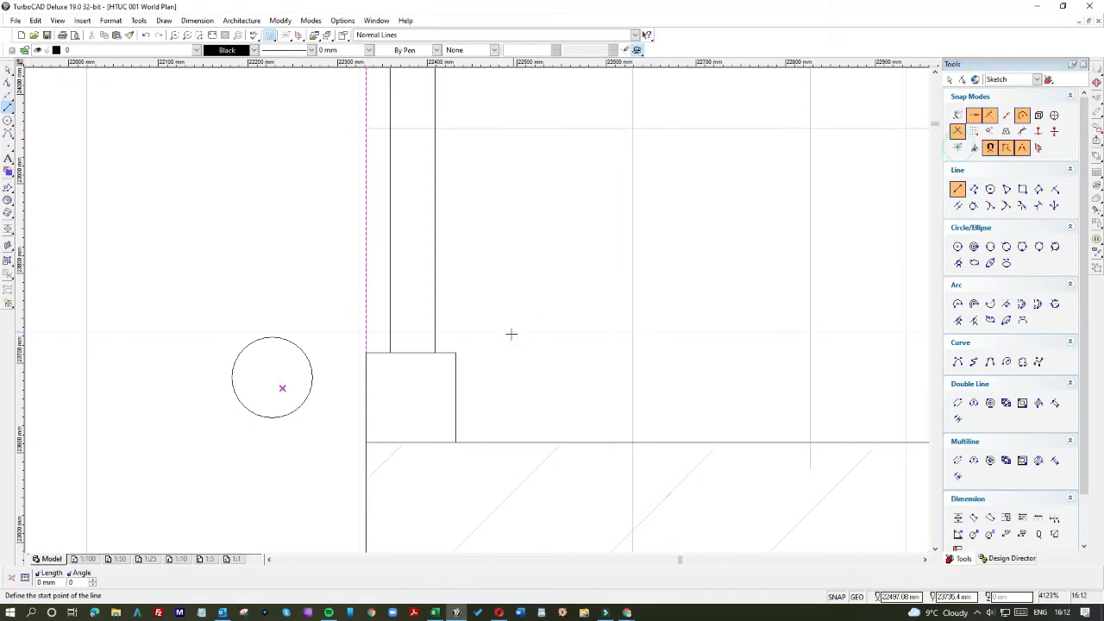
pyautogui.click(455, 353)
pyautogui.click(366, 442)
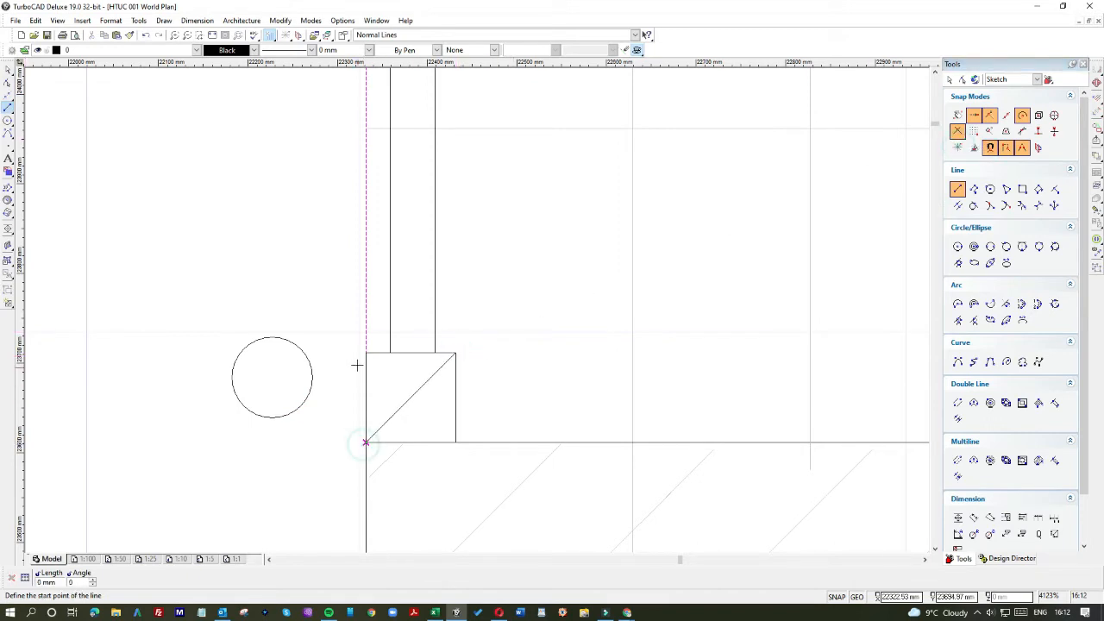
pyautogui.click(366, 354)
pyautogui.click(455, 442)
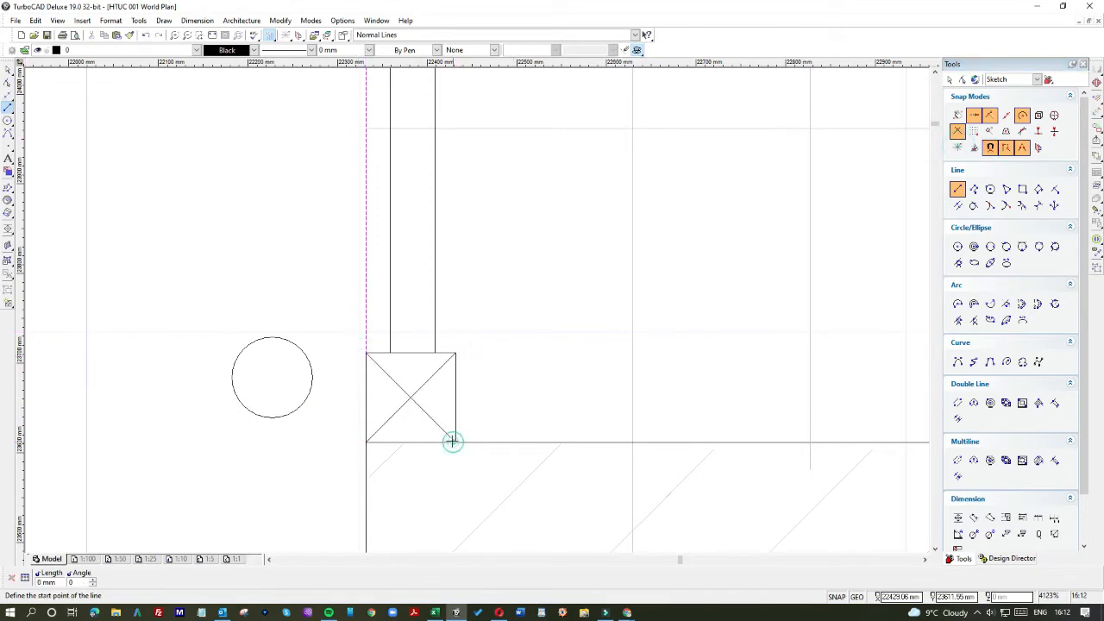
# Step: Move the 90 mm circle by its centre onto the intersection of the square's diagonals
pyautogui.click(8, 69)
pyautogui.click(244, 348)
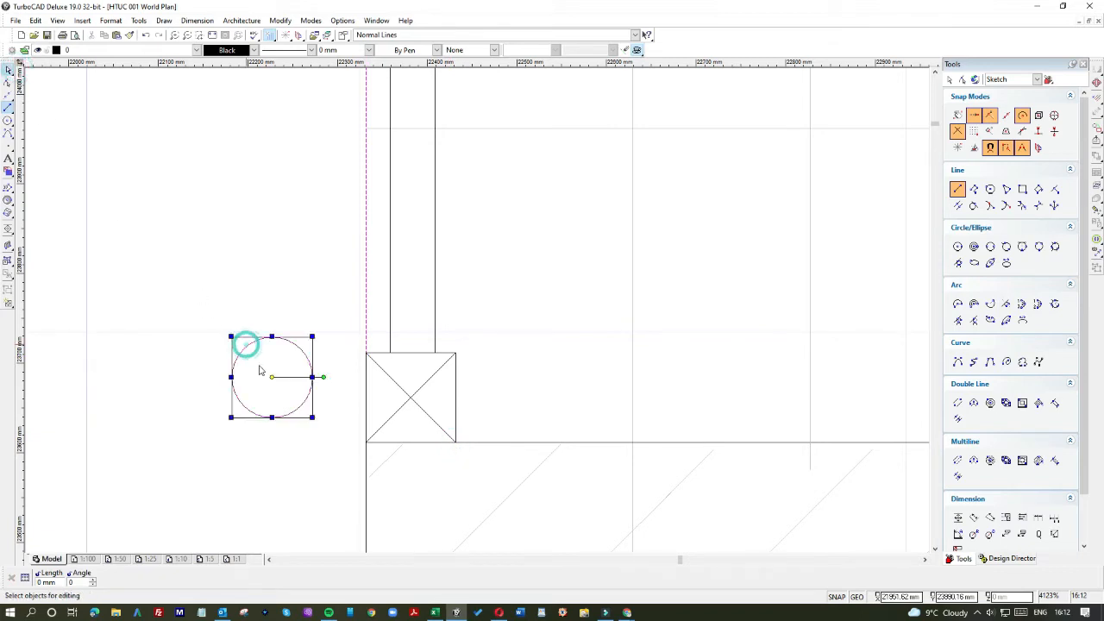
pyautogui.click(270, 375)
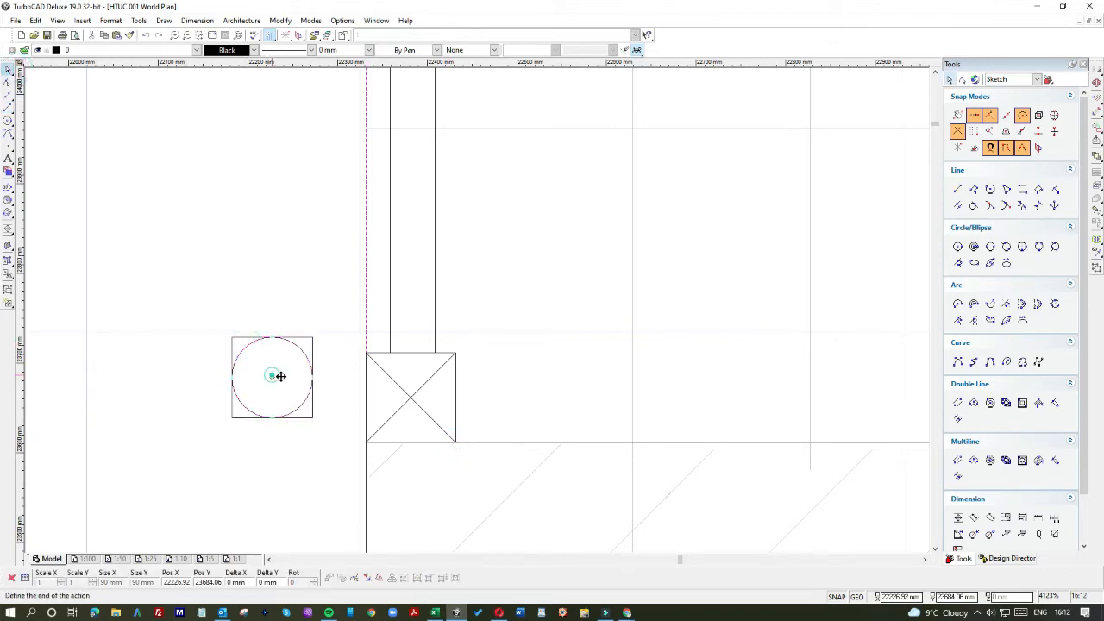
pyautogui.click(410, 399)
pyautogui.click(348, 371)
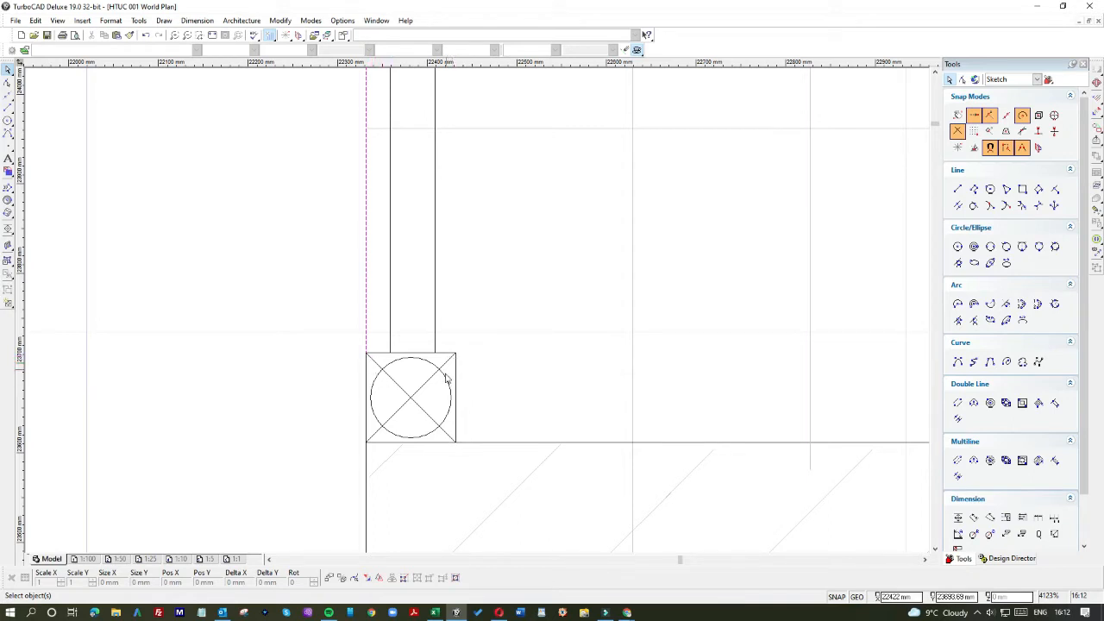
# Step: Use Object Trim with the circle as cutting edge to remove the parts of both diagonals inside it
pyautogui.click(280, 20)
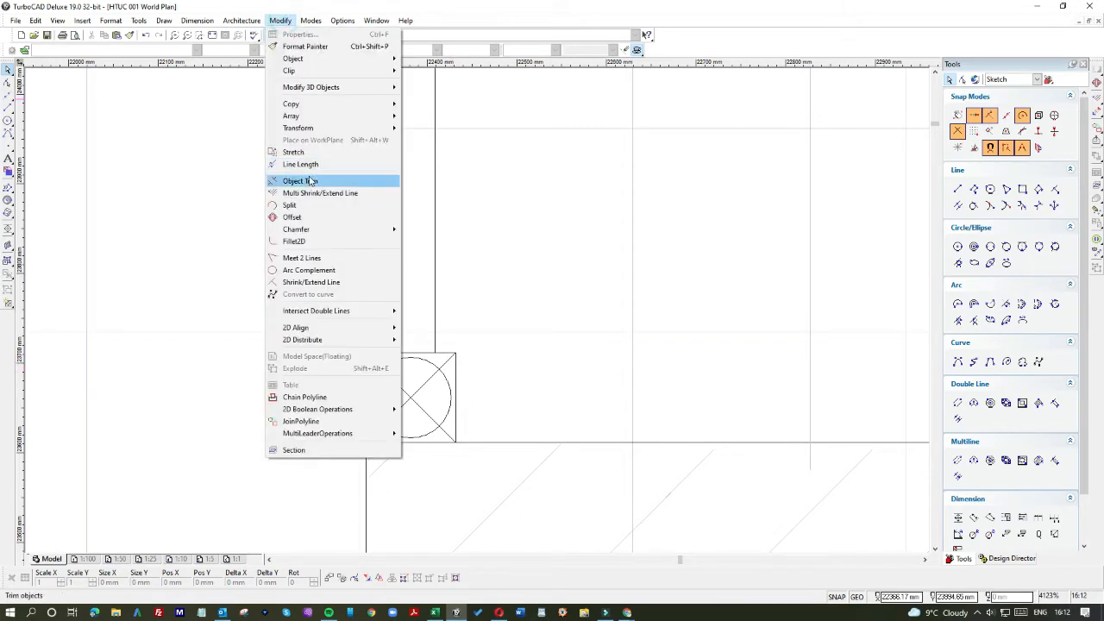
pyautogui.click(307, 181)
pyautogui.click(400, 361)
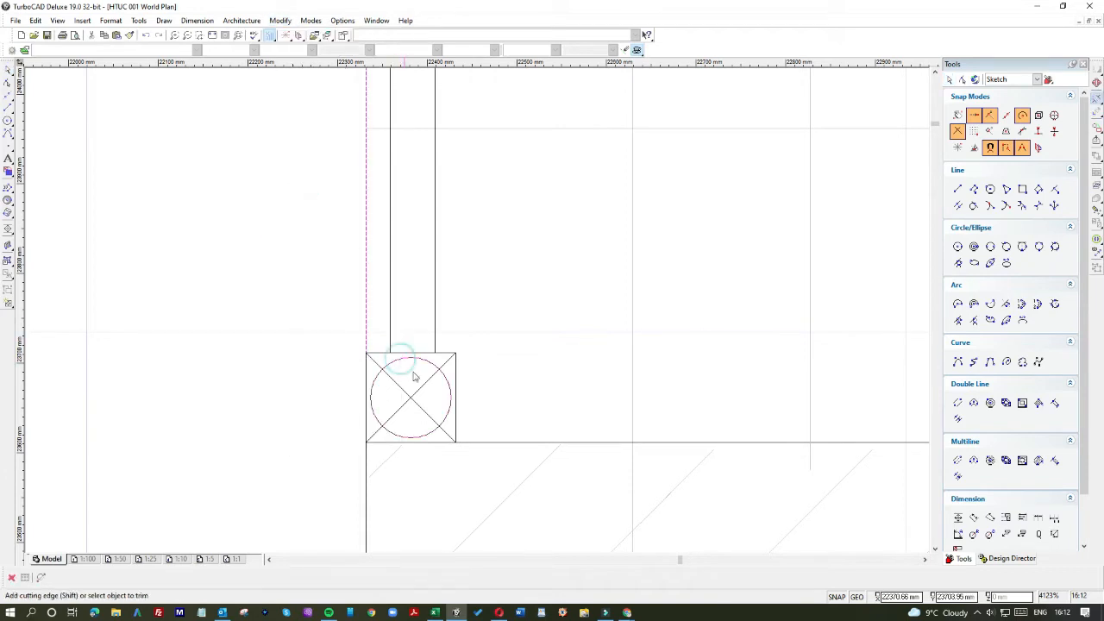
pyautogui.click(423, 383)
pyautogui.click(406, 389)
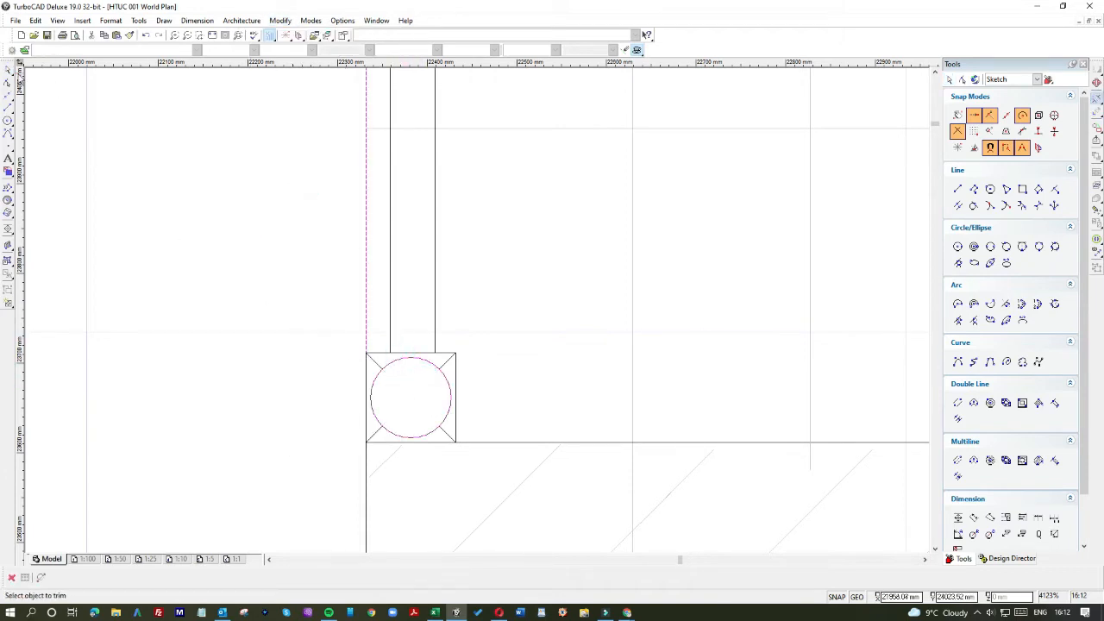
pyautogui.click(184, 246)
# Step: Select the finished post together with the 1800 mm panel and make a copy of them
pyautogui.scroll(-1, 233, 312)
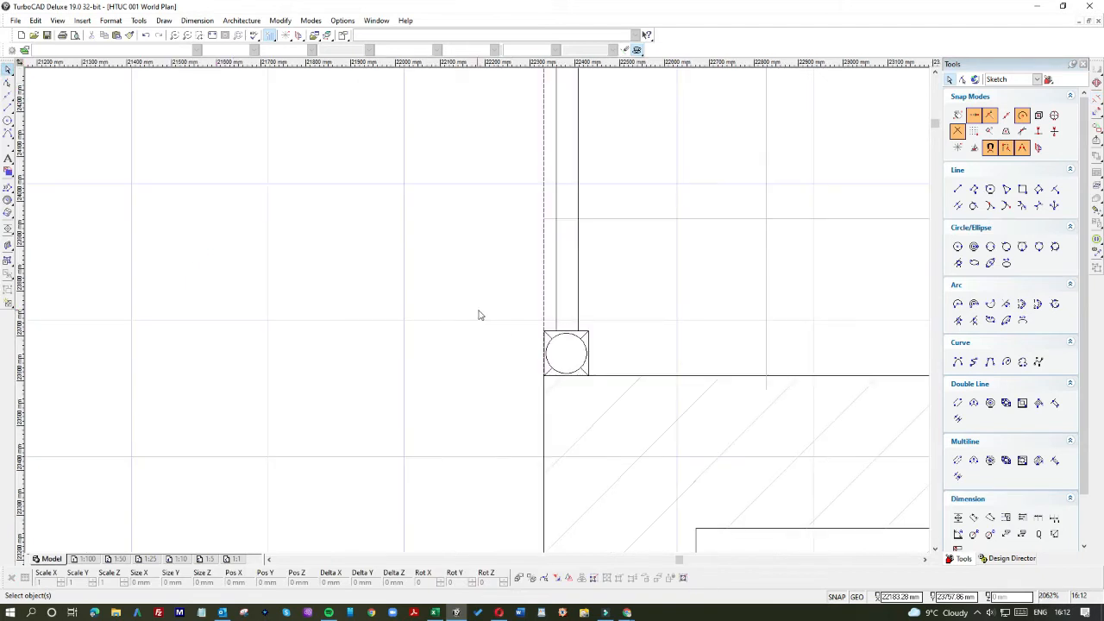
pyautogui.moveTo(606, 359); pyautogui.dragTo(554, 315)
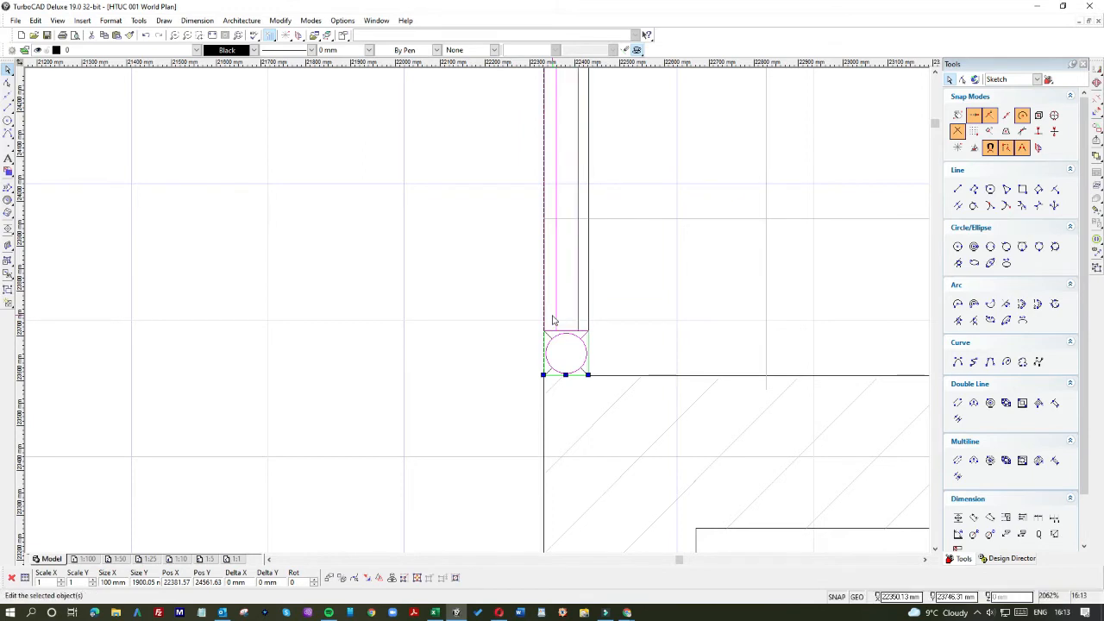
pyautogui.scroll(-2, 552, 316)
pyautogui.scroll(-1, 496, 229)
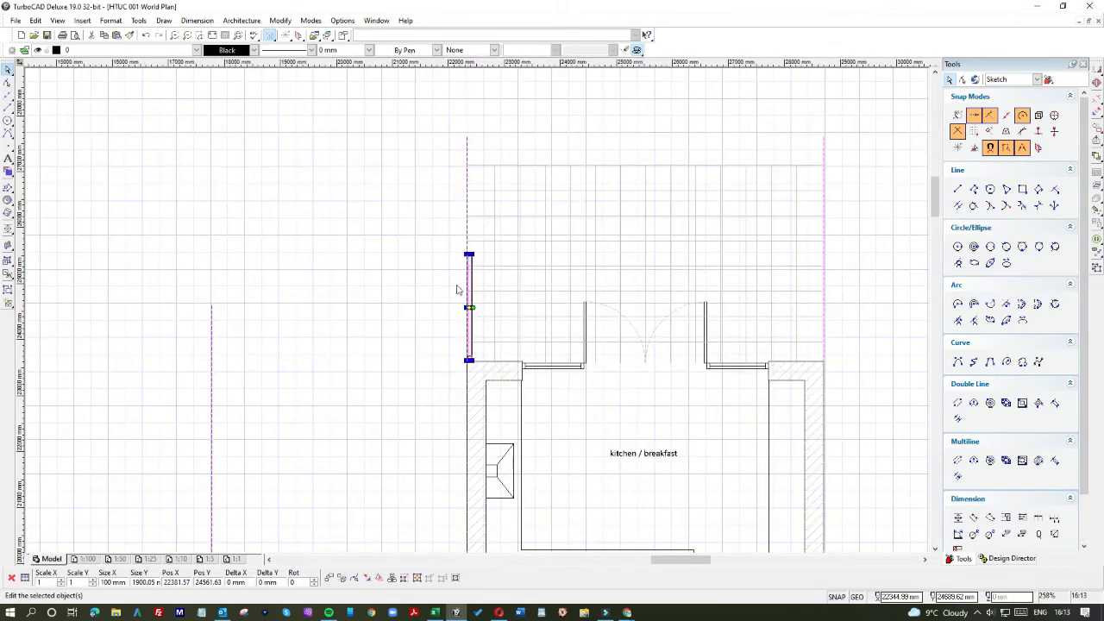
pyautogui.click(432, 263)
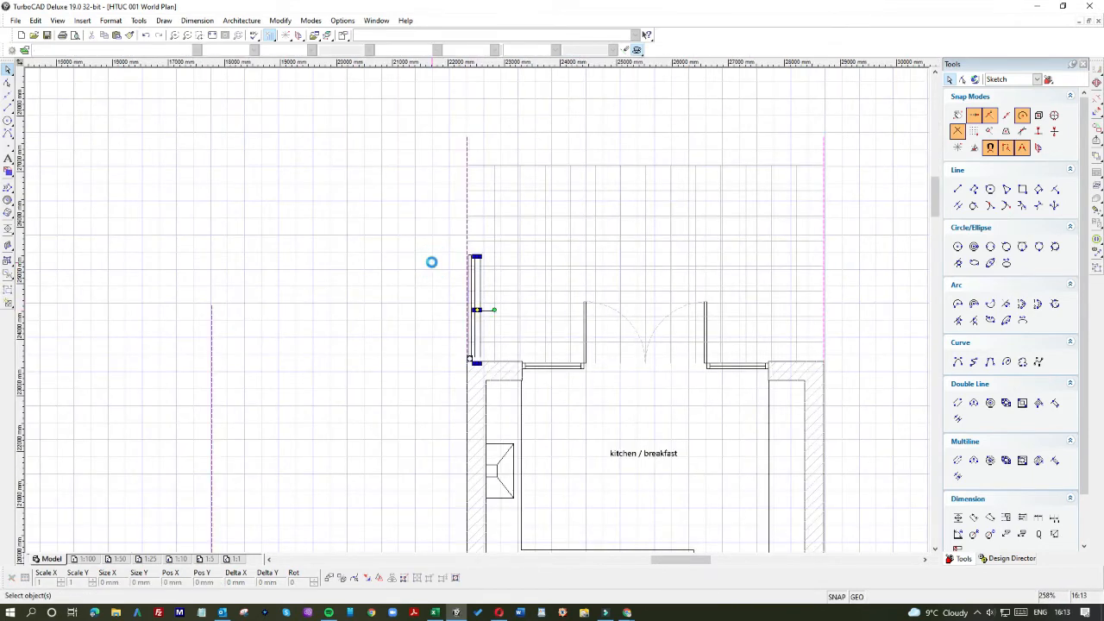
# Step: Move the copied post and panel up the left boundary so the post sits on the first panel's upper end
pyautogui.click(481, 310)
pyautogui.moveTo(479, 309); pyautogui.dragTo(468, 200)
pyautogui.scroll(2, 468, 201)
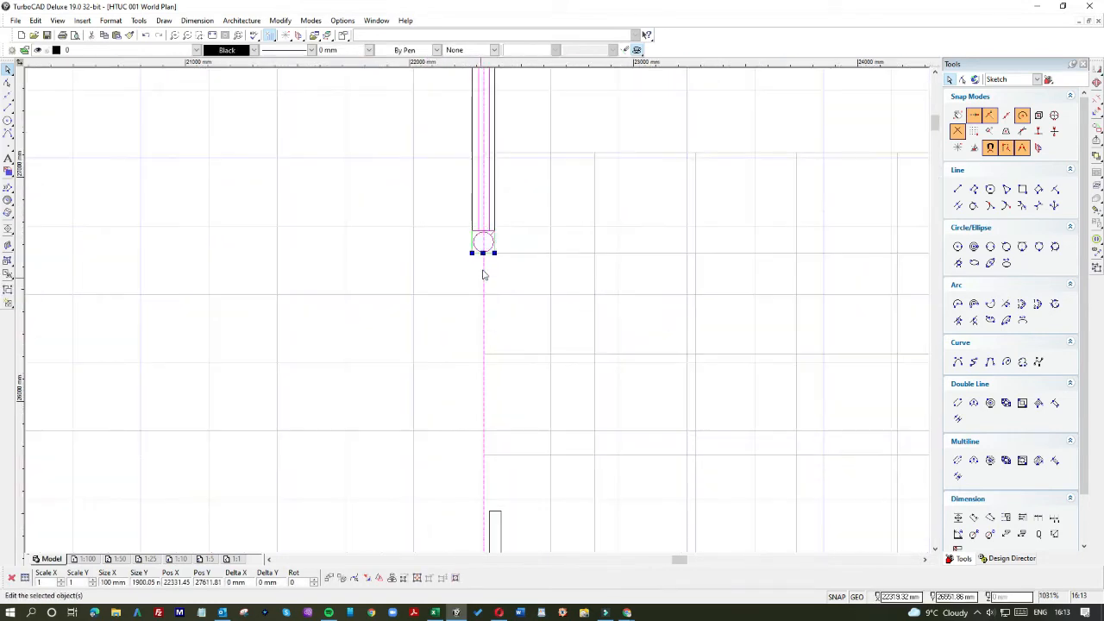
pyautogui.moveTo(483, 252); pyautogui.dragTo(496, 500)
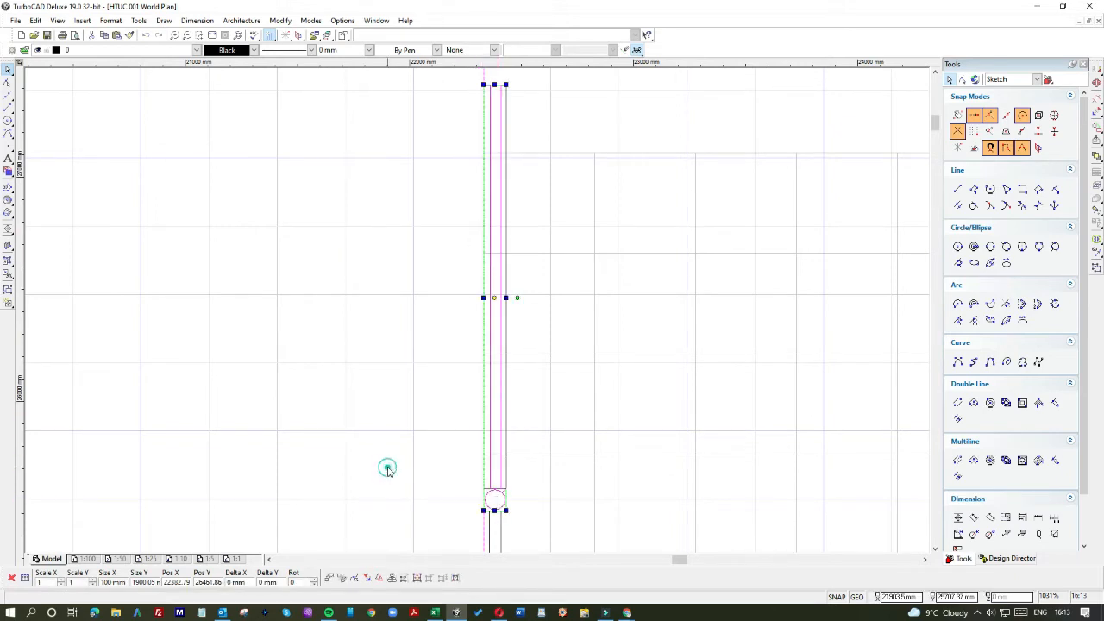
pyautogui.click(386, 468)
# Step: Copy both posts and panels from the left boundary and move the copy just outside the right boundary
pyautogui.scroll(-1, 479, 316)
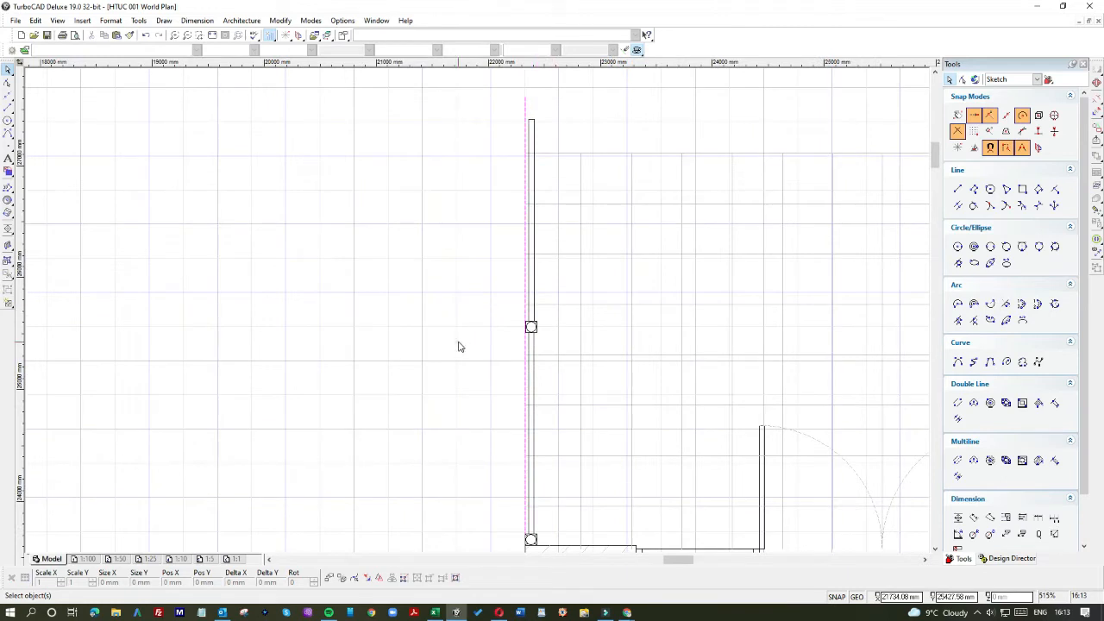
pyautogui.scroll(-1, 463, 255)
pyautogui.moveTo(485, 182); pyautogui.dragTo(509, 407)
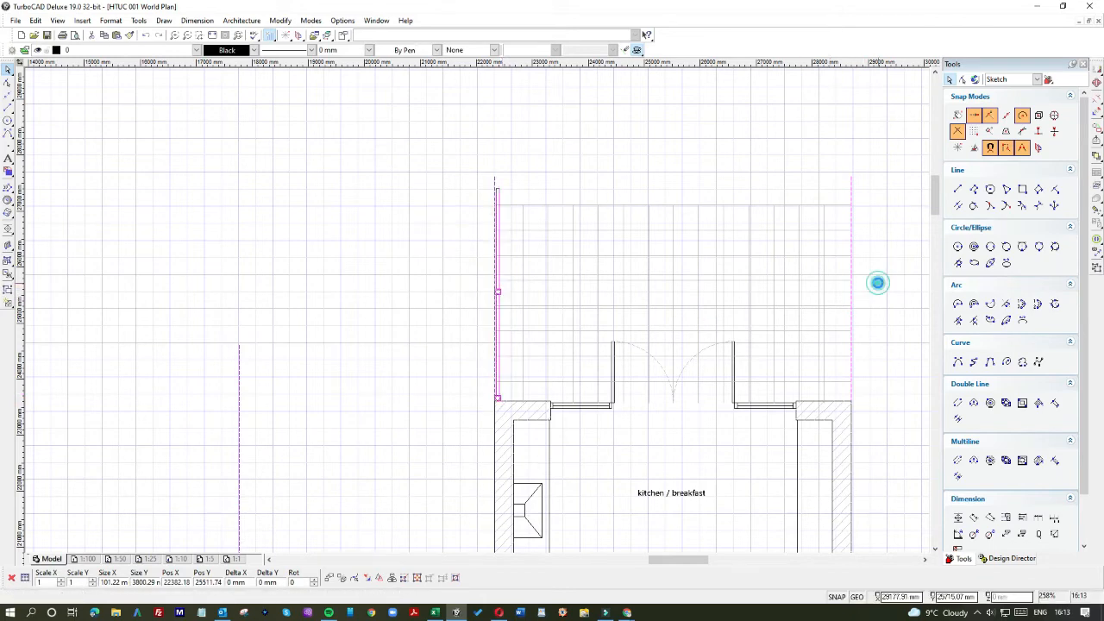
pyautogui.press('Left')
pyautogui.moveTo(474, 311)
pyautogui.mouseDown()
pyautogui.moveTo(865, 304)
pyautogui.moveTo(877, 384)
pyautogui.mouseUp()
# Step: Align the copied fence with the inside of the right boundary, its lower post standing on the wall's outer corner
pyautogui.scroll(5, 872, 409)
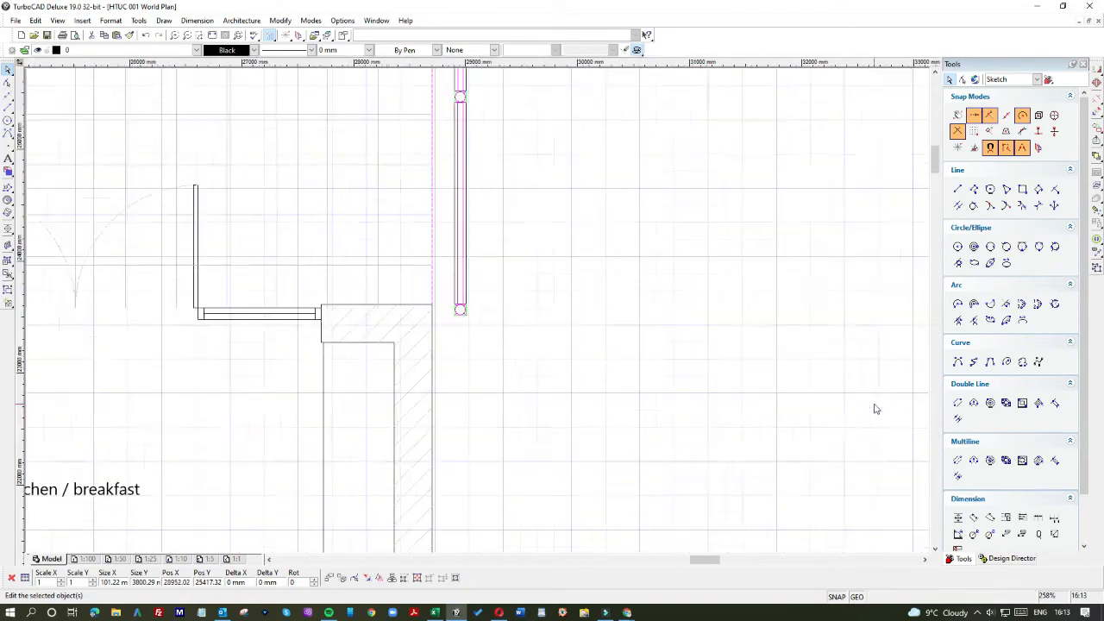
pyautogui.moveTo(412, 266); pyautogui.dragTo(277, 226)
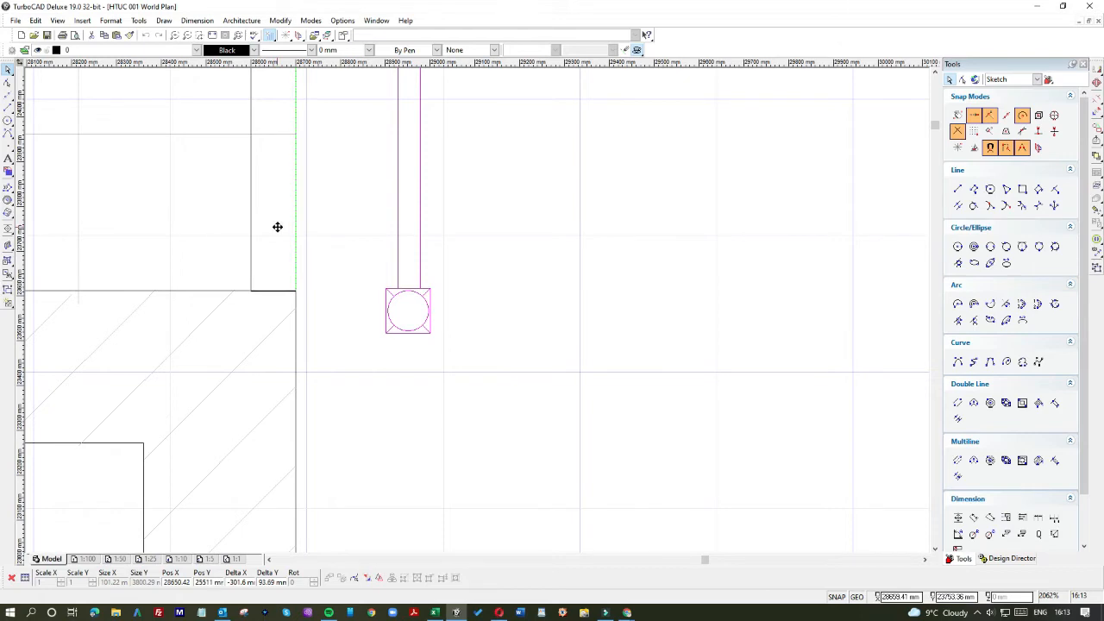
pyautogui.scroll(-5, 475, 313)
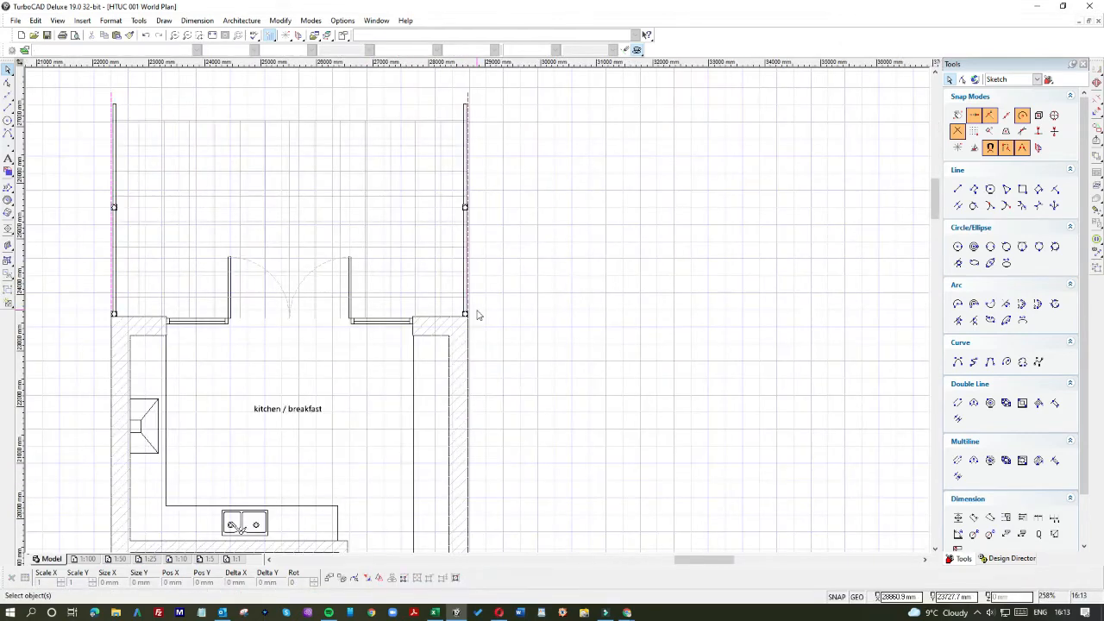
# Step: Shorten the selected horizontal grid lines so their right ends stop at the inner face of the right-hand fence posts
pyautogui.scroll(5, 431, 294)
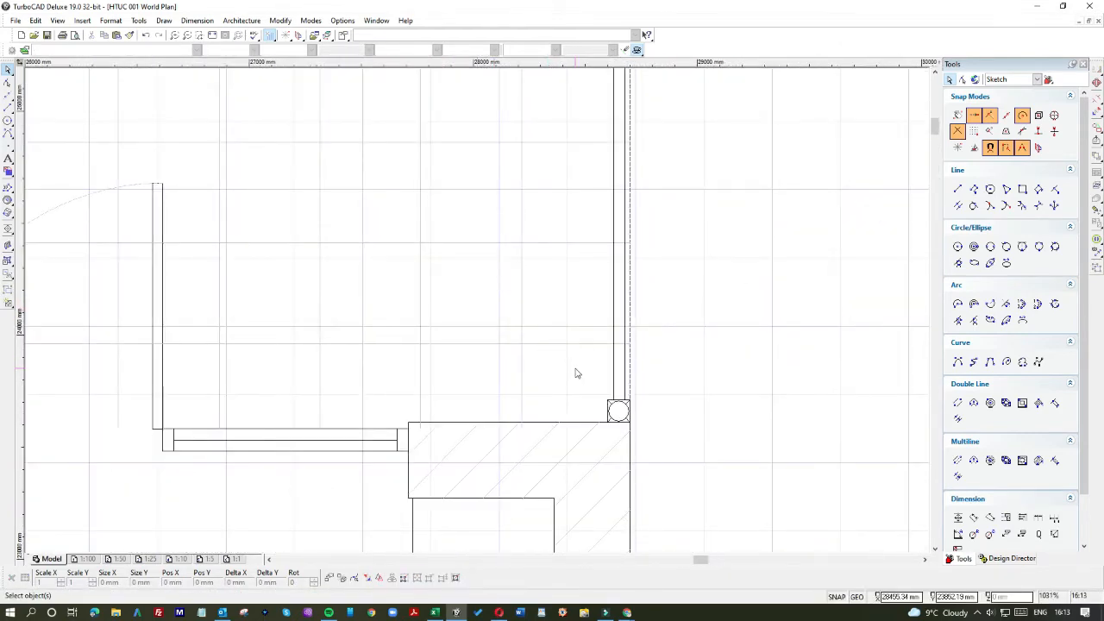
pyautogui.scroll(-3, 576, 372)
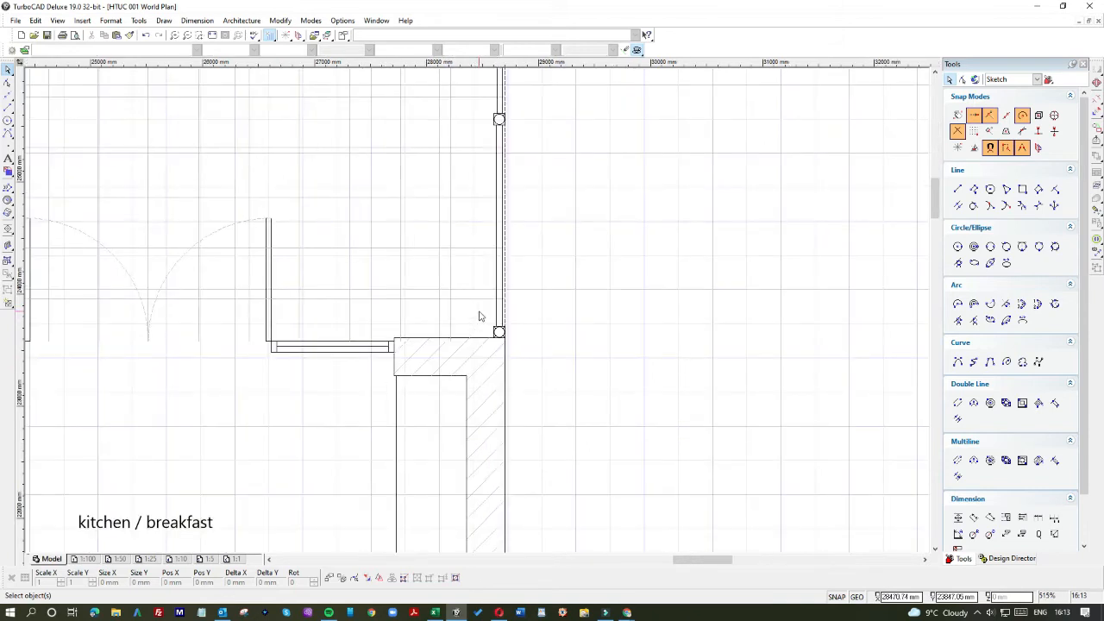
pyautogui.scroll(-3, 477, 313)
pyautogui.moveTo(477, 313); pyautogui.dragTo(454, 202)
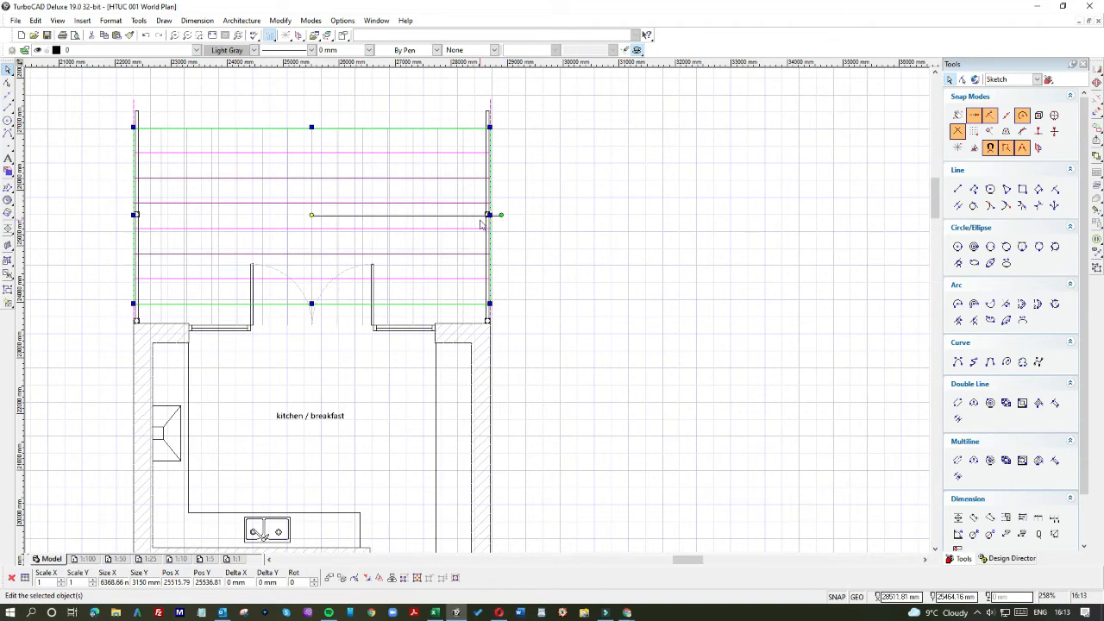
pyautogui.scroll(6, 481, 223)
pyautogui.click(509, 294)
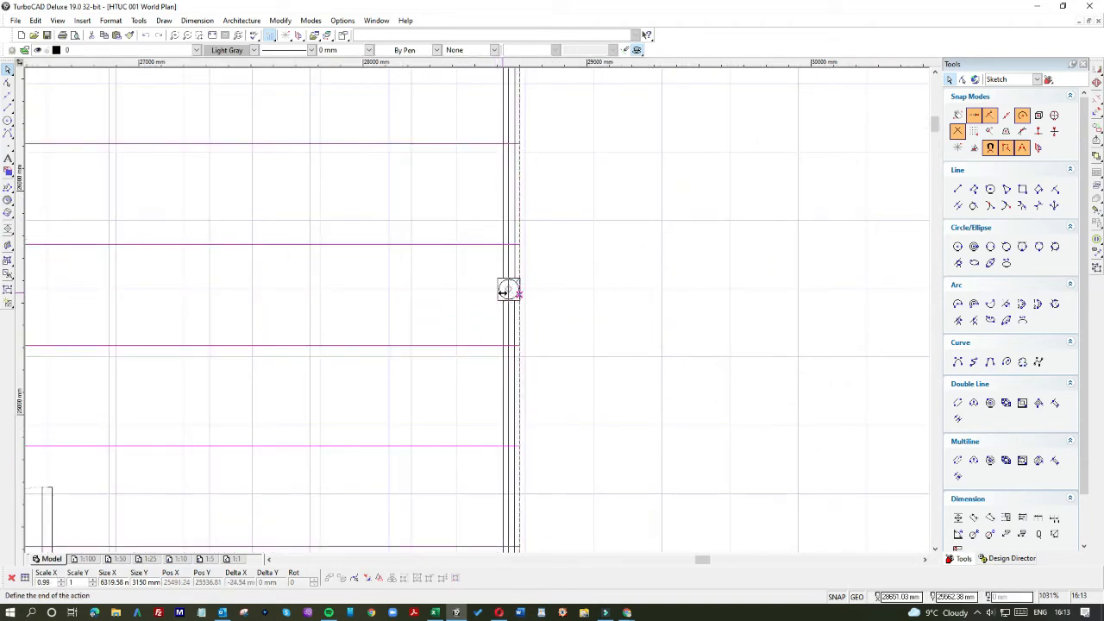
pyautogui.click(502, 292)
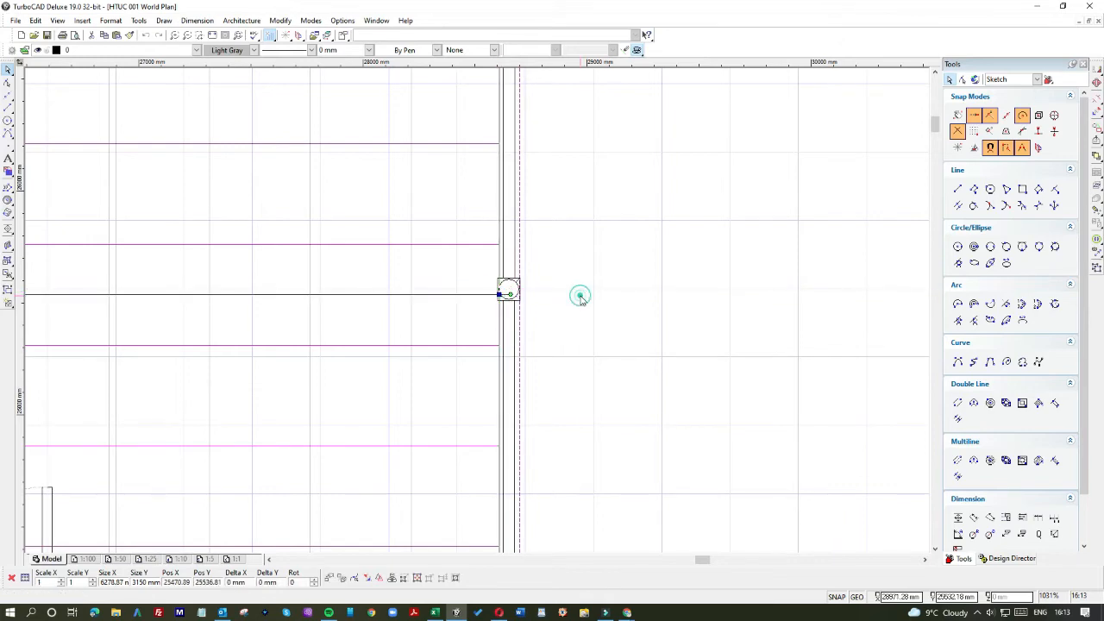
pyautogui.scroll(-6, 470, 321)
pyautogui.scroll(-3, 475, 314)
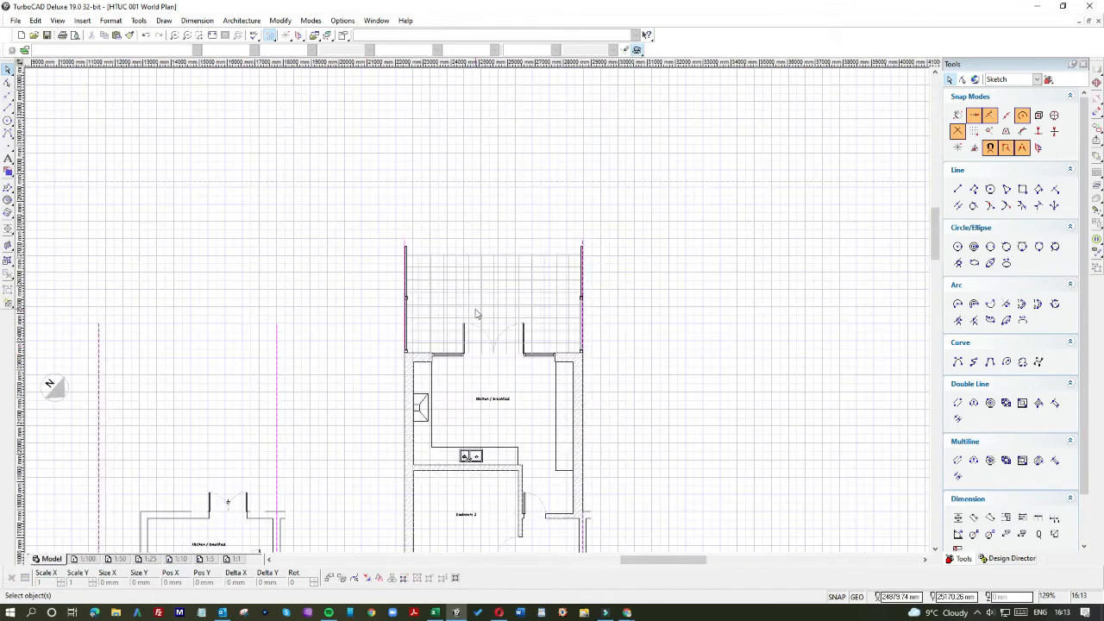
pyautogui.scroll(3, 440, 337)
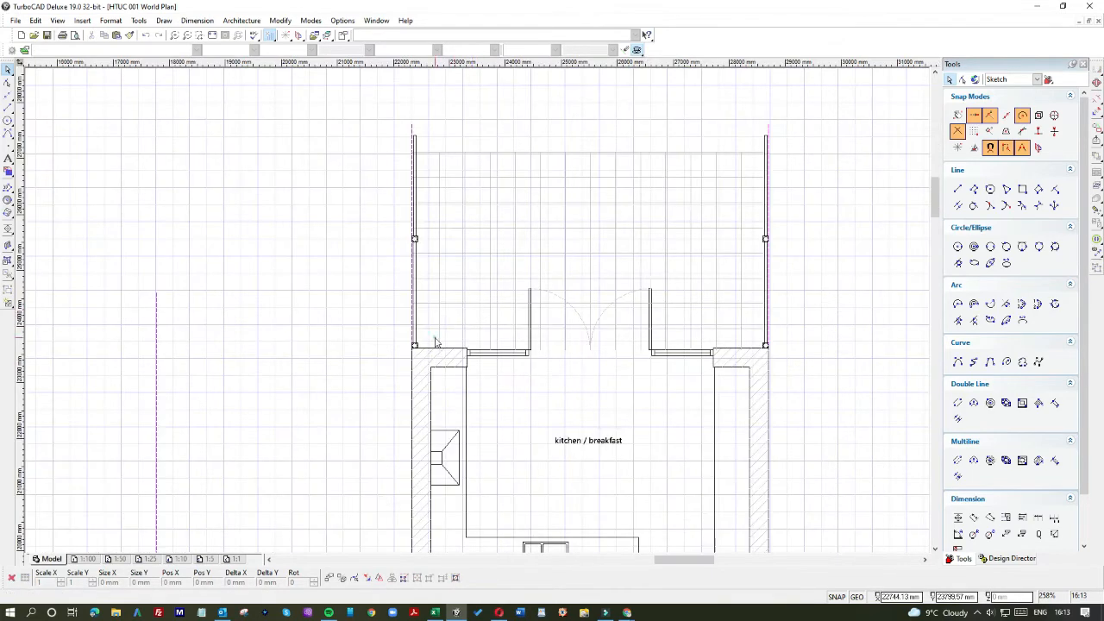
# Step: Shorten the horizontal grid lines so their left ends stop at the inner face of the left-hand fence posts
pyautogui.moveTo(436, 341); pyautogui.dragTo(436, 207)
pyautogui.moveTo(436, 142); pyautogui.dragTo(427, 143)
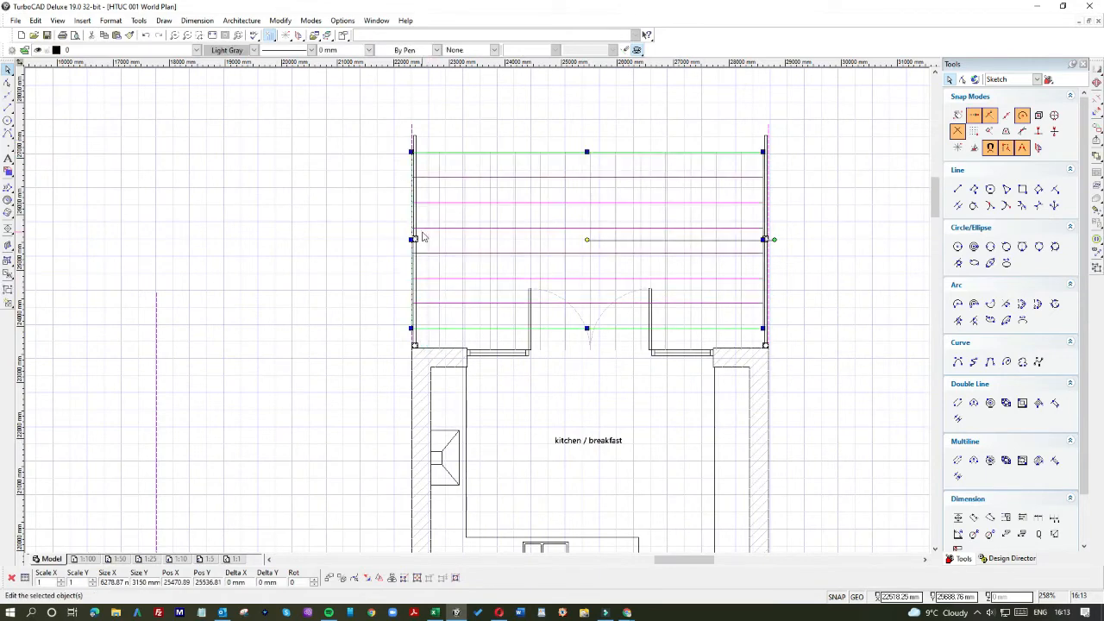
pyautogui.scroll(2, 423, 229)
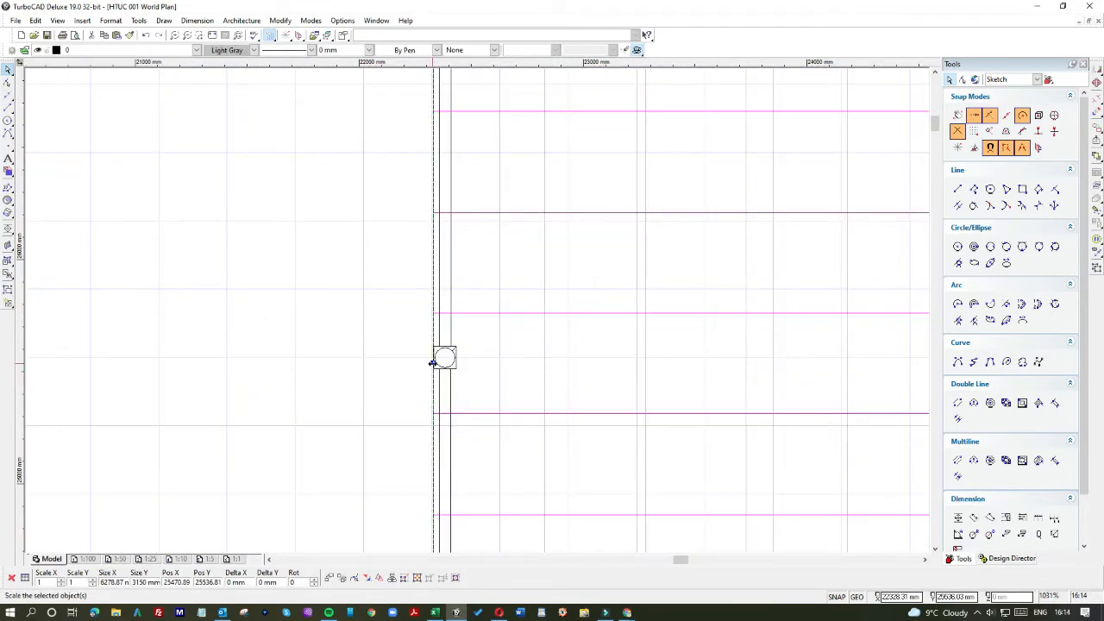
pyautogui.moveTo(433, 363)
pyautogui.mouseDown()
pyautogui.moveTo(455, 360)
pyautogui.moveTo(443, 357)
pyautogui.mouseUp()
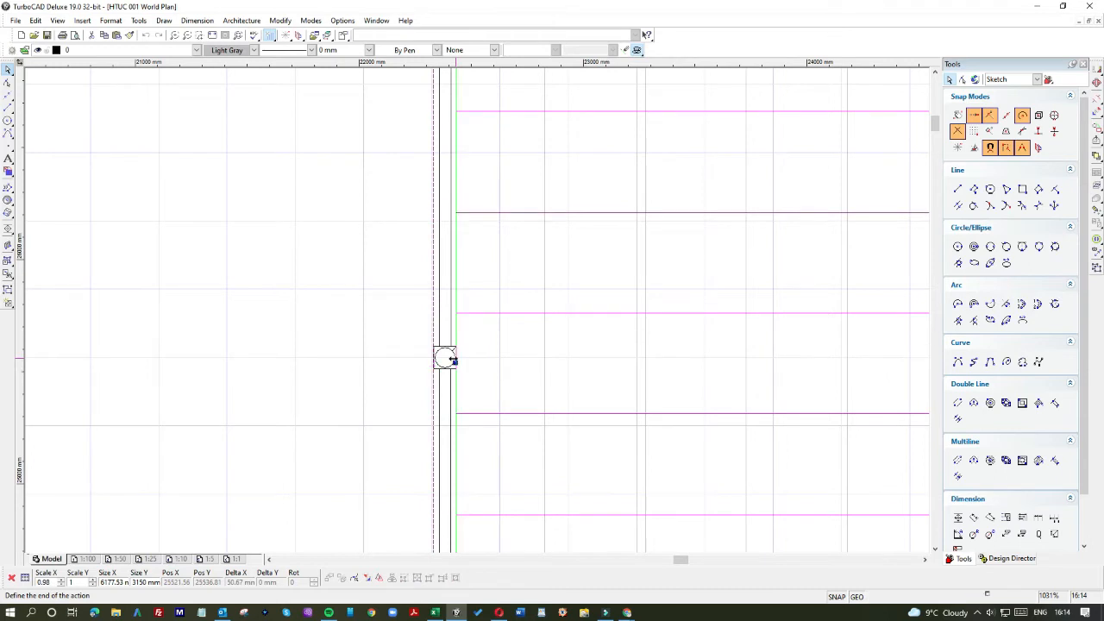
pyautogui.scroll(-2, 479, 315)
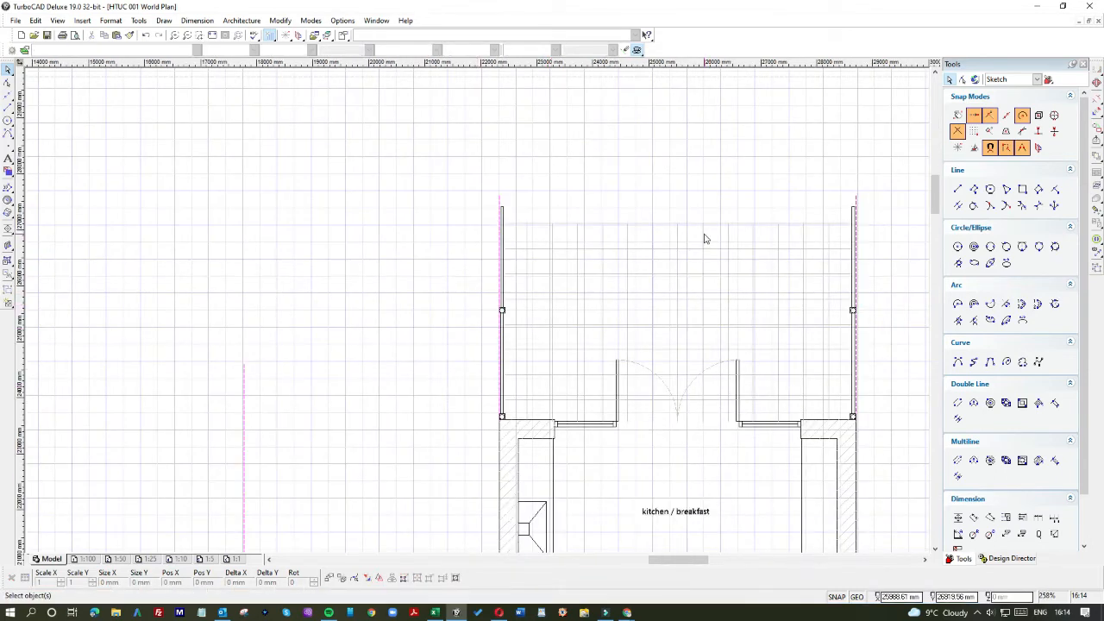
# Step: Open the "furniture outdoor lounge" drawing from the aCAD Resources folder
pyautogui.scroll(1, 479, 315)
pyautogui.scroll(-2, 479, 315)
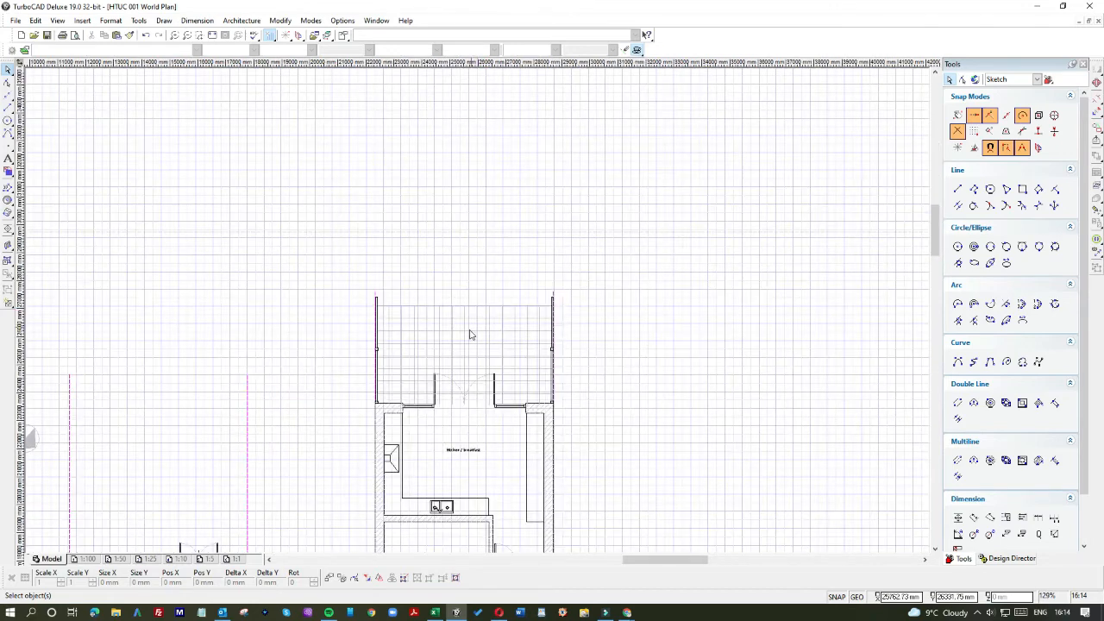
pyautogui.scroll(-1, 471, 336)
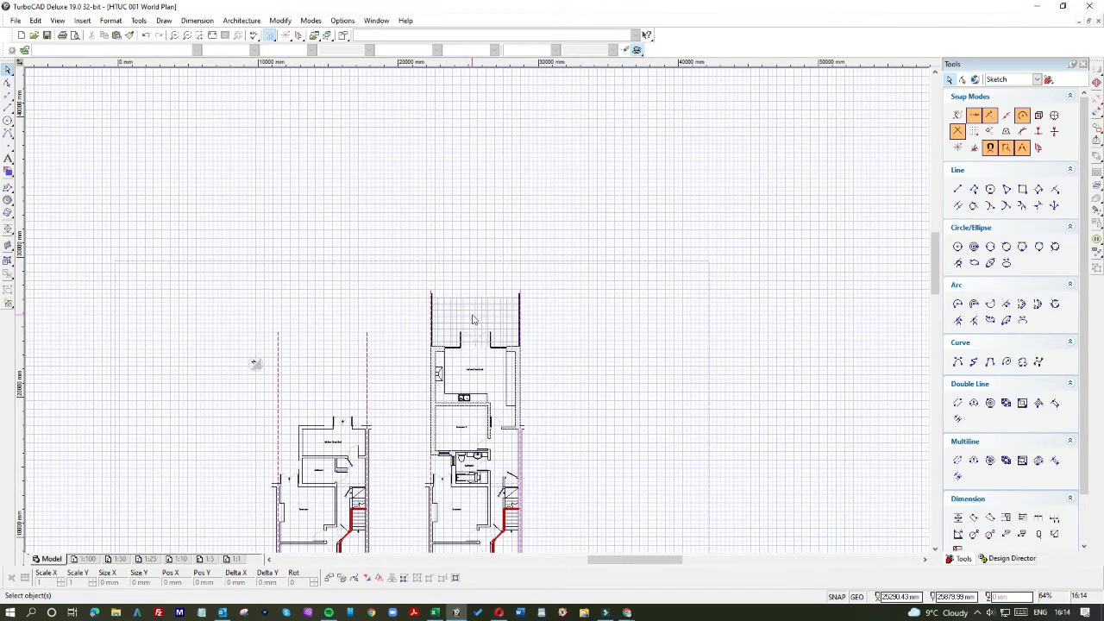
pyautogui.scroll(2, 472, 320)
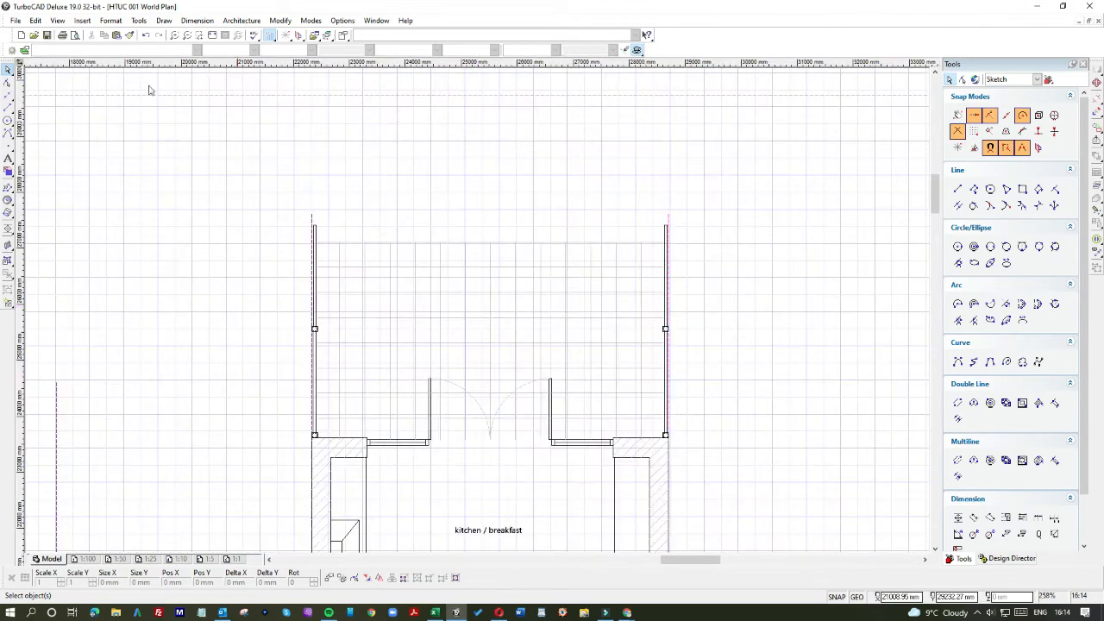
pyautogui.click(16, 21)
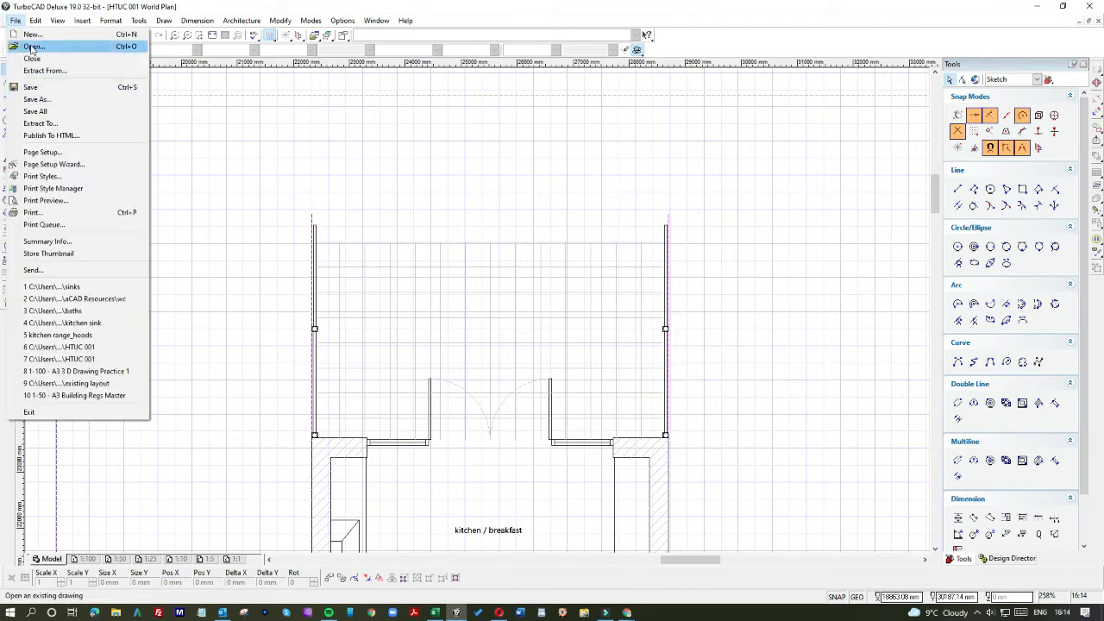
pyautogui.click(31, 47)
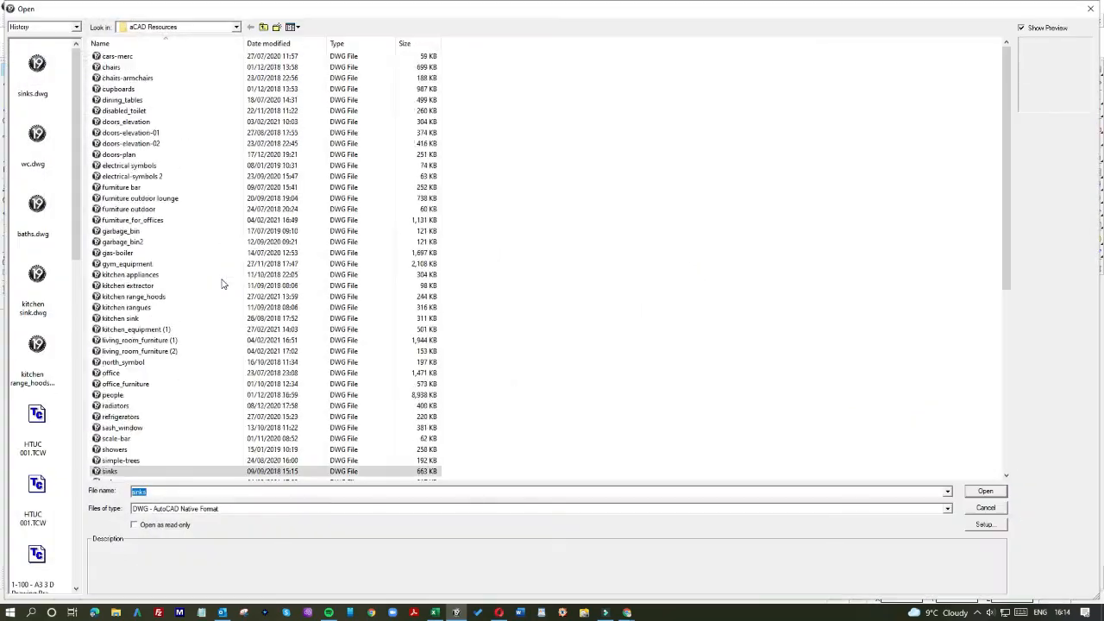
pyautogui.click(120, 210)
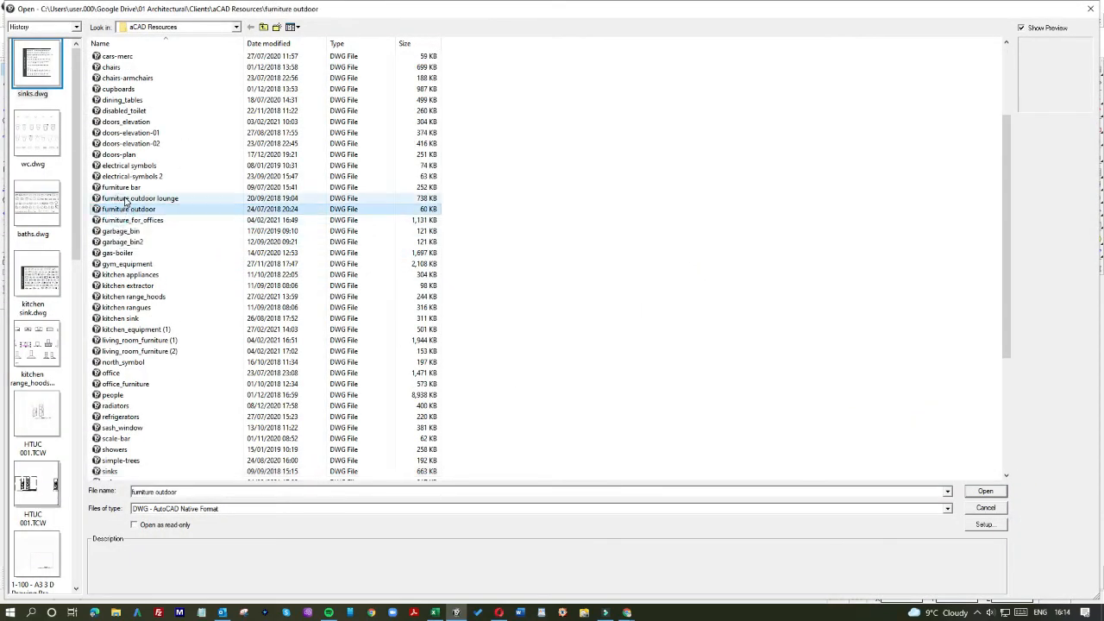
pyautogui.click(125, 200)
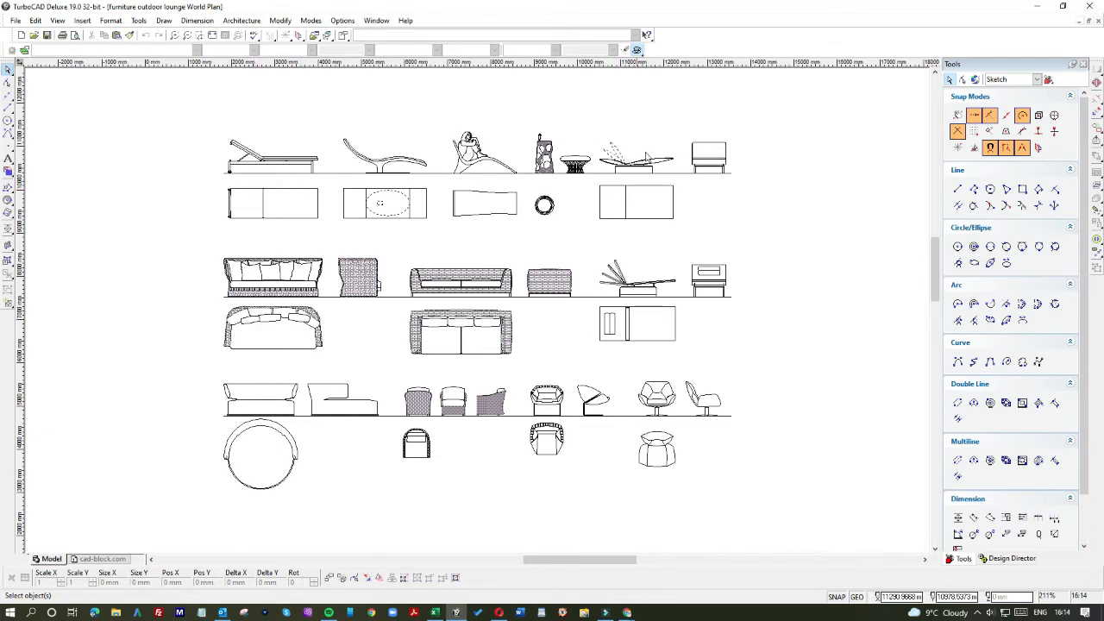
# Step: Select and copy the plan views of the wicker sofa, the curved-back armchair and the round table
pyautogui.moveTo(395, 311); pyautogui.dragTo(528, 361)
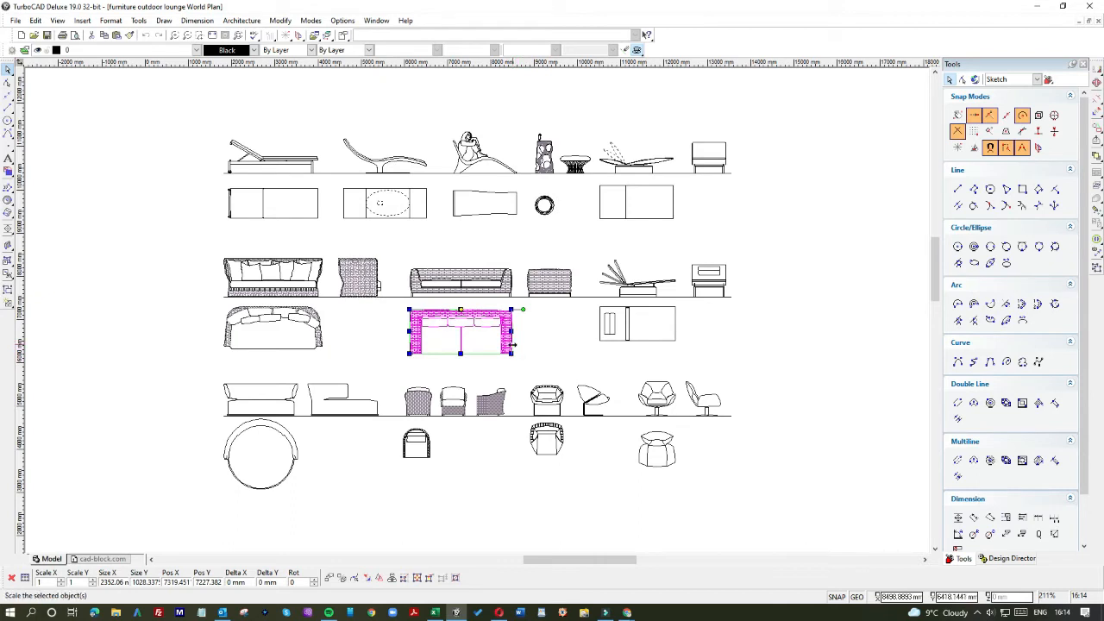
pyautogui.keyDown('shift'); pyautogui.click(572, 453); pyautogui.keyUp('shift')
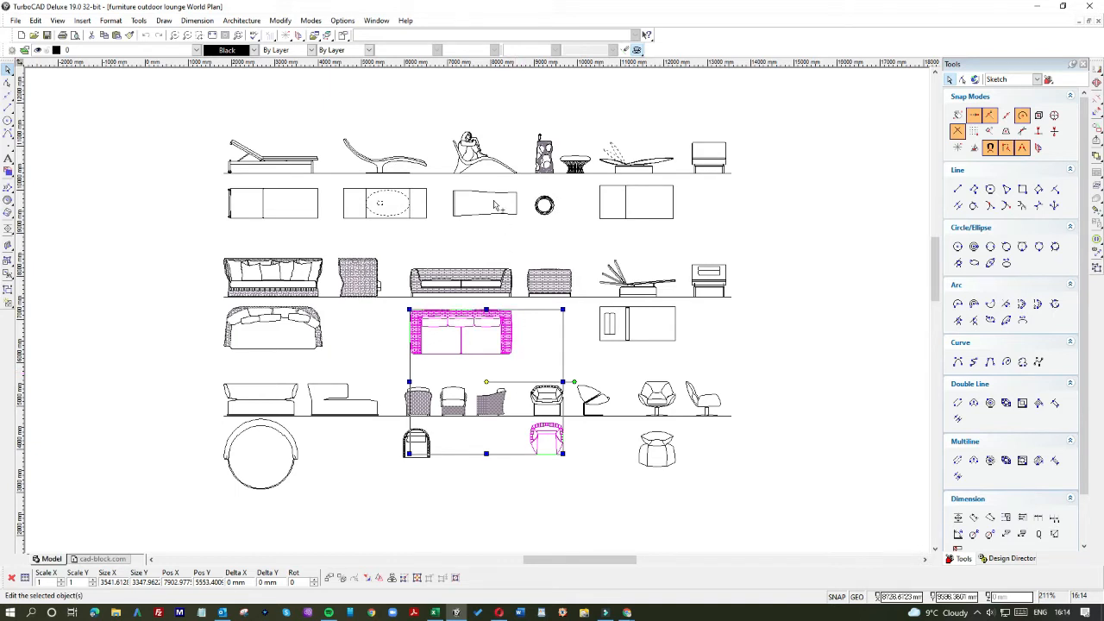
pyautogui.keyDown('shift'); pyautogui.click(553, 210); pyautogui.keyUp('shift')
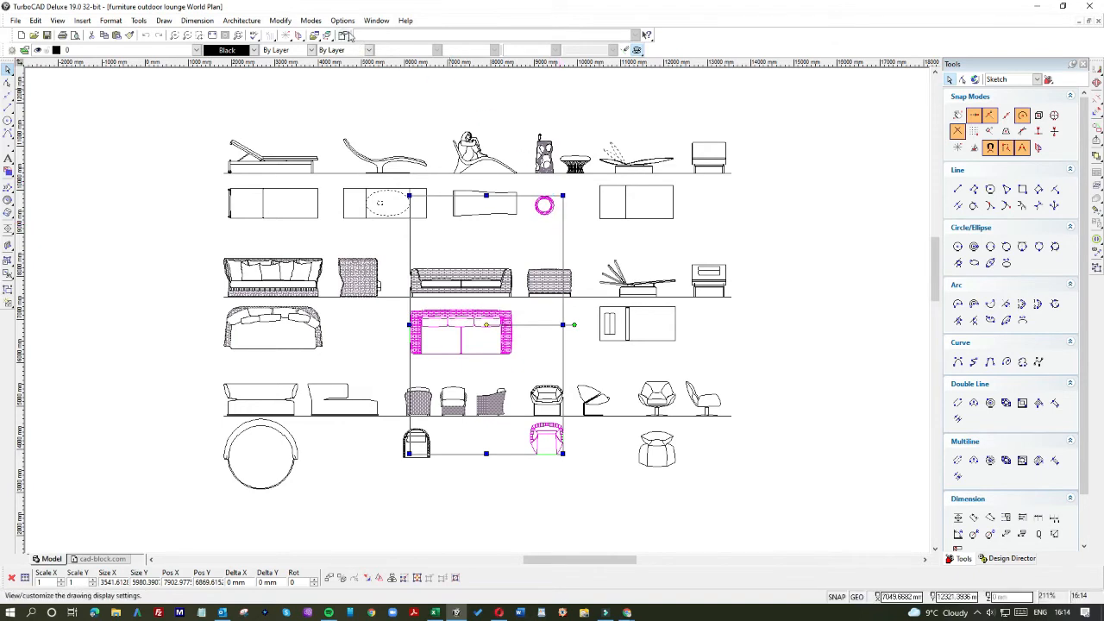
# Step: Switch back to the HTUC 001 drawing and paste the copied furniture into the empty space outside the left boundary
pyautogui.click(371, 21)
pyautogui.click(397, 176)
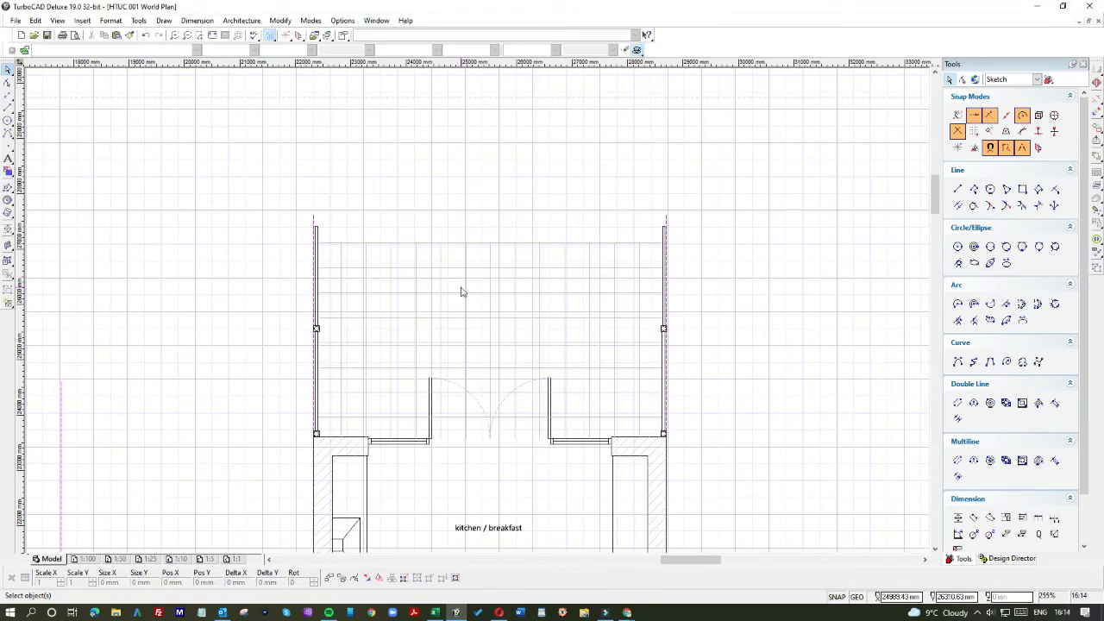
pyautogui.hotkey('ctrl', 'v')
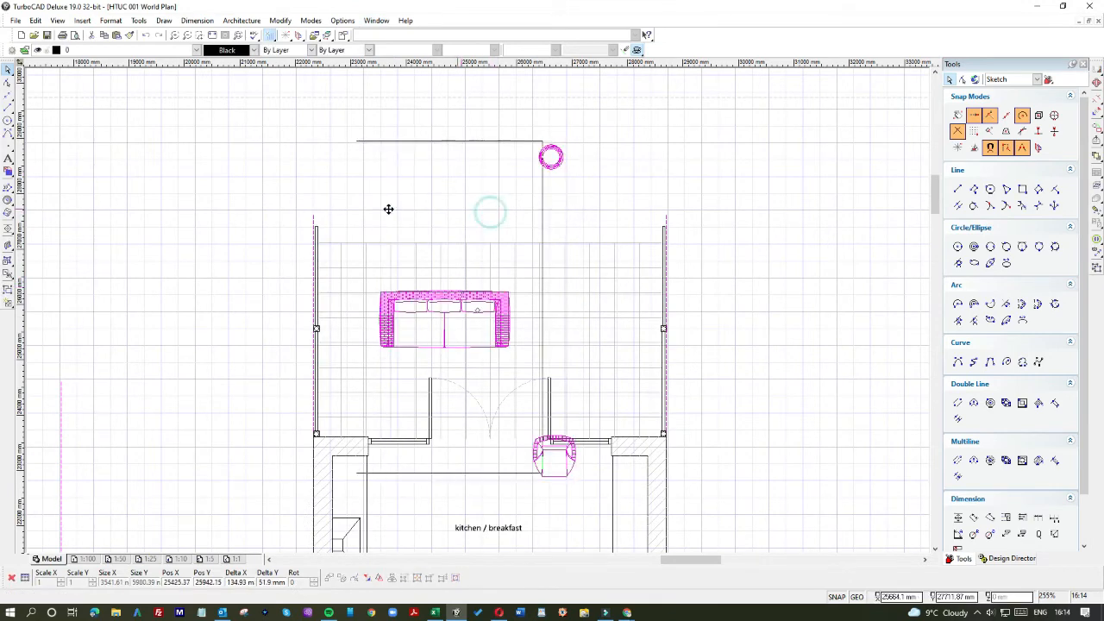
pyautogui.moveTo(388, 209); pyautogui.dragTo(104, 197)
pyautogui.press('Escape')
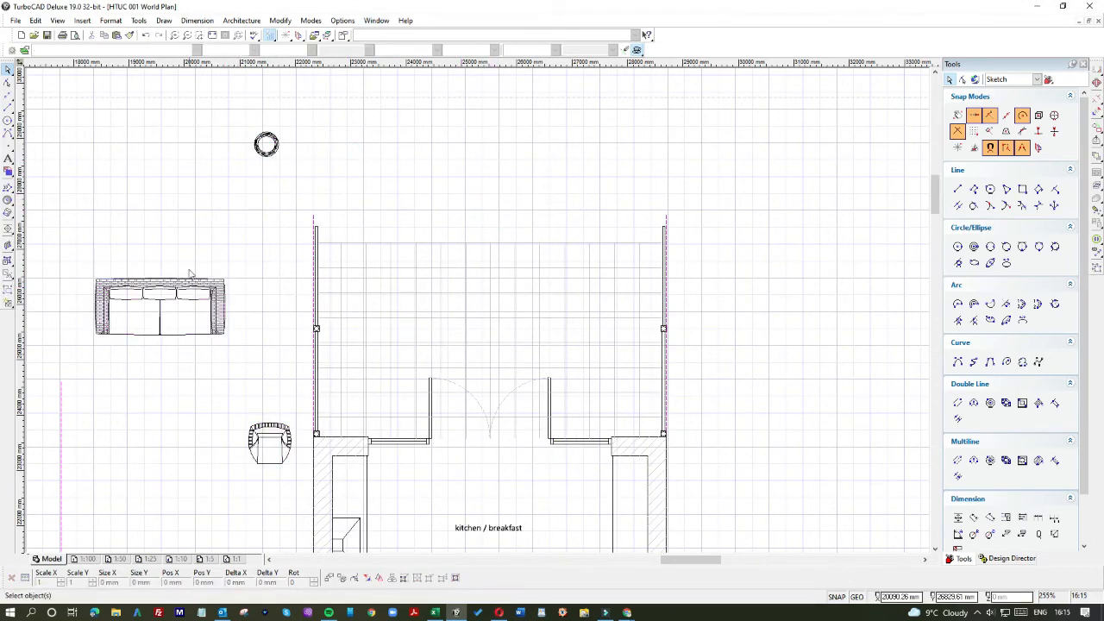
# Step: Rotate the sofa to about 100° and place it on the grid beside the left fence, its seats facing inward
pyautogui.click(188, 290)
pyautogui.moveTo(236, 278); pyautogui.dragTo(375, 301)
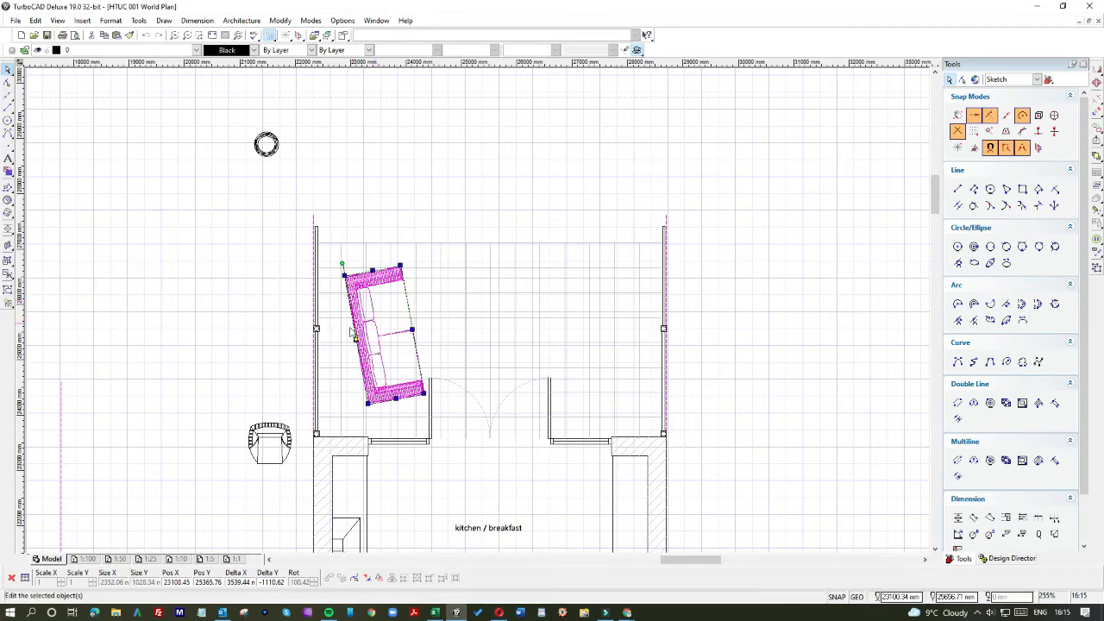
pyautogui.click(257, 340)
# Step: Move the round table onto the grid, just in front of the sofa's seats
pyautogui.click(243, 125)
pyautogui.click(268, 144)
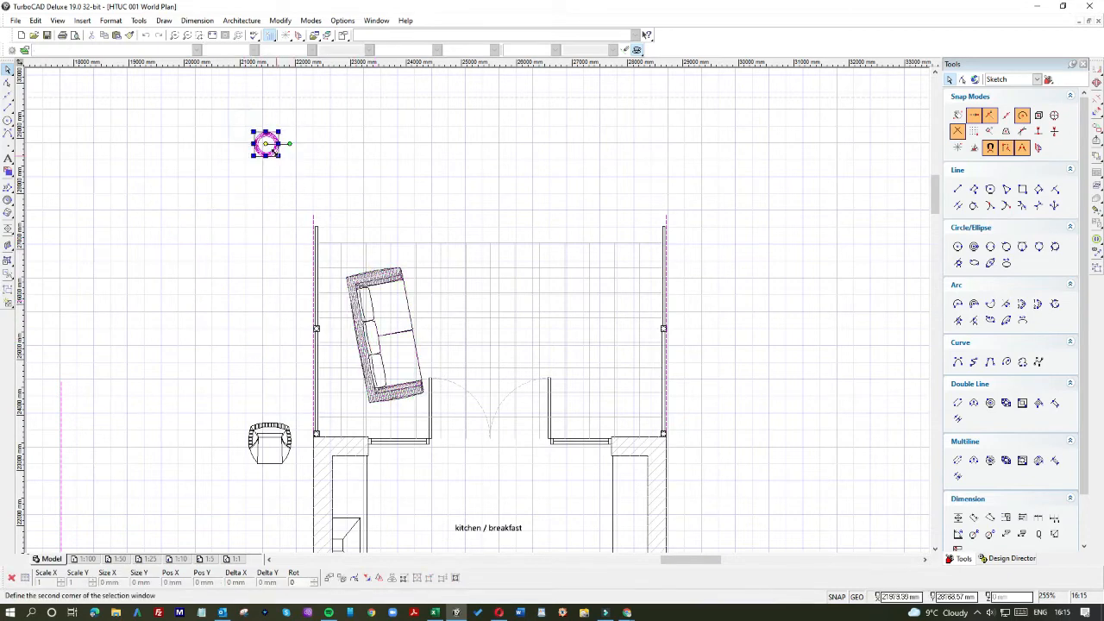
pyautogui.moveTo(267, 144); pyautogui.dragTo(447, 320)
pyautogui.moveTo(321, 317); pyautogui.dragTo(452, 317)
pyautogui.click(246, 297)
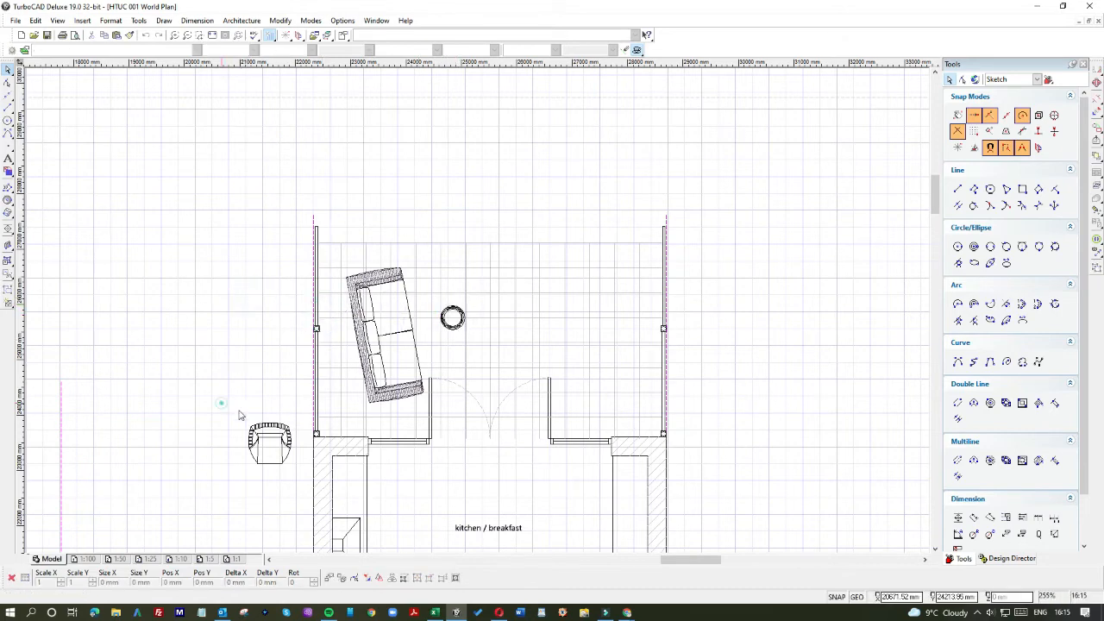
# Step: Rotate the armchair outside the left boundary to about 261° so its seat faces left
pyautogui.moveTo(222, 402); pyautogui.dragTo(305, 464)
pyautogui.moveTo(301, 425); pyautogui.dragTo(259, 449)
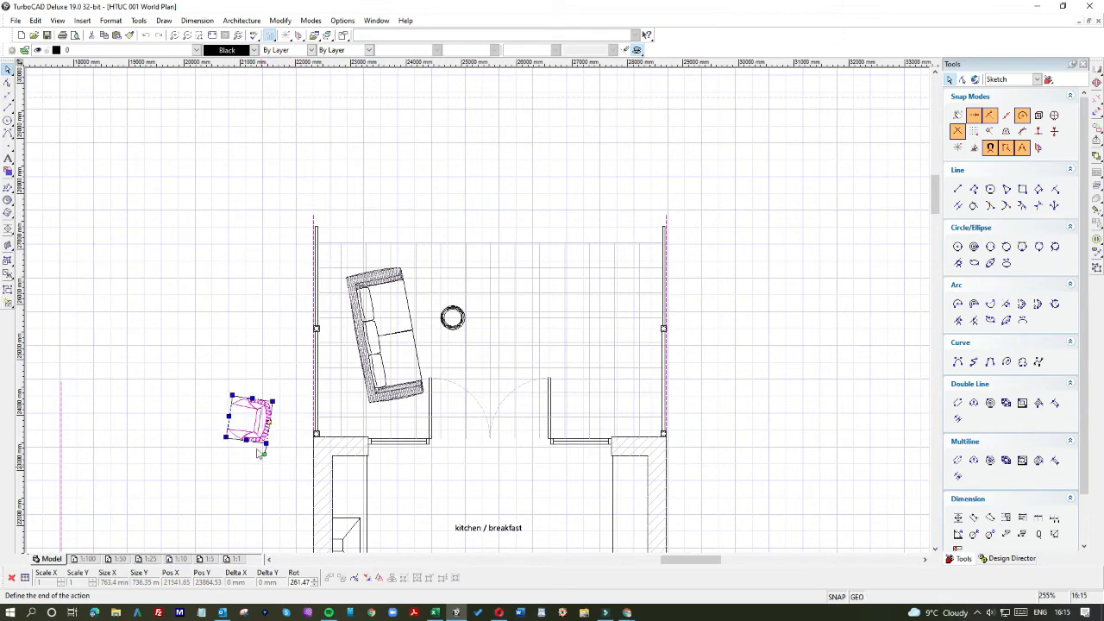
pyautogui.click(218, 361)
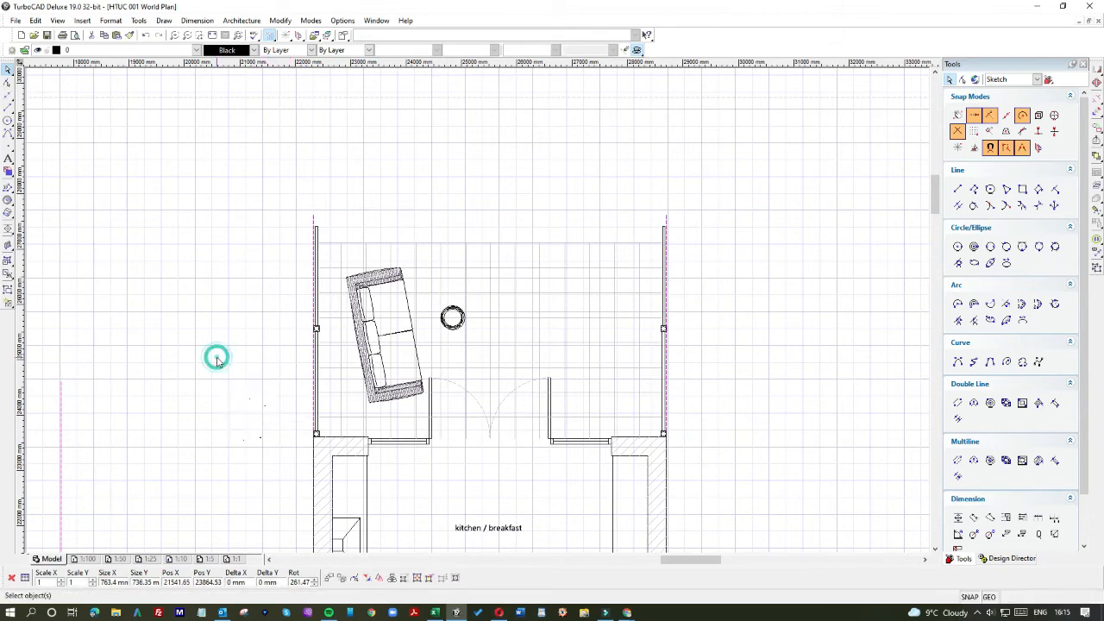
# Step: Paste a second armchair and place it directly above the first one, turned slightly towards it
pyautogui.hotkey('ctrl', 'v')
pyautogui.click(583, 352)
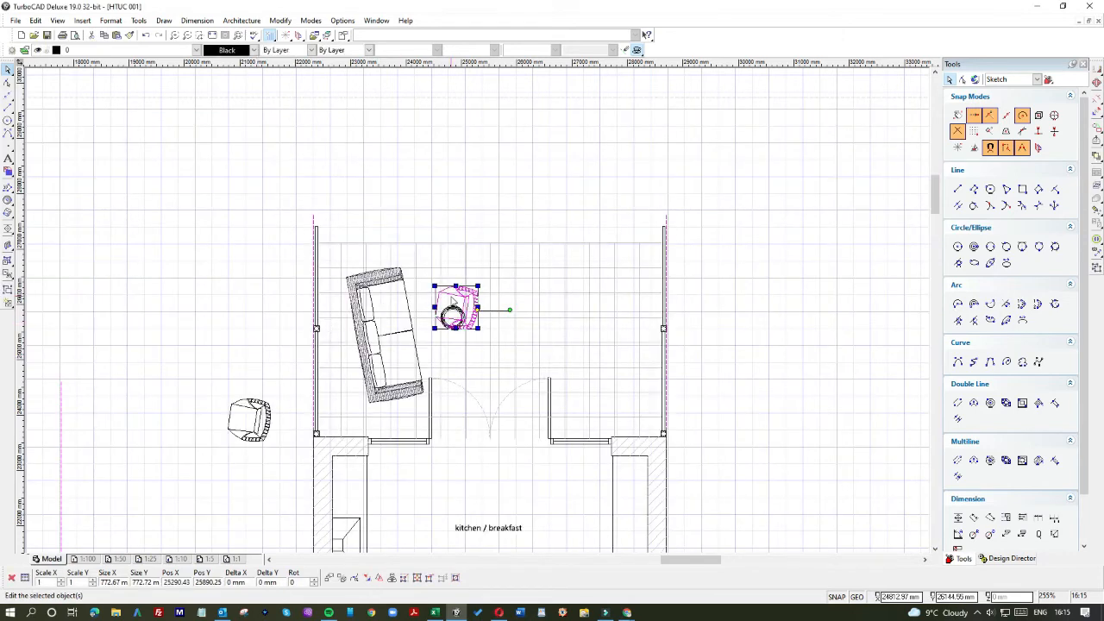
pyautogui.moveTo(454, 300); pyautogui.dragTo(267, 355)
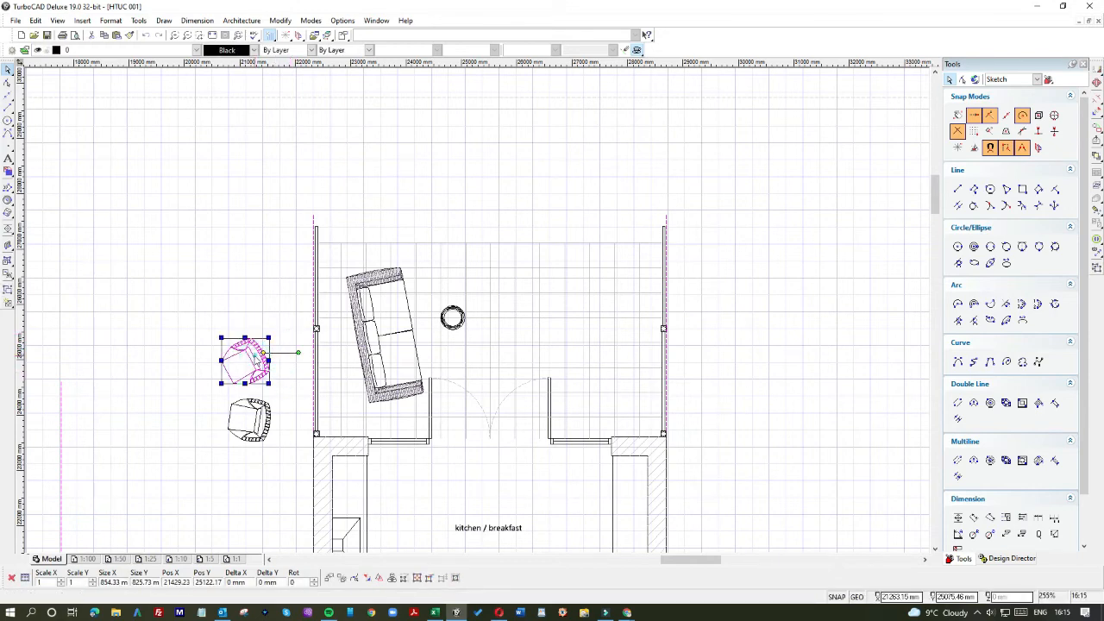
# Step: Move both armchairs together onto the right half of the grid, facing the sofa and round table
pyautogui.moveTo(187, 315); pyautogui.dragTo(295, 474)
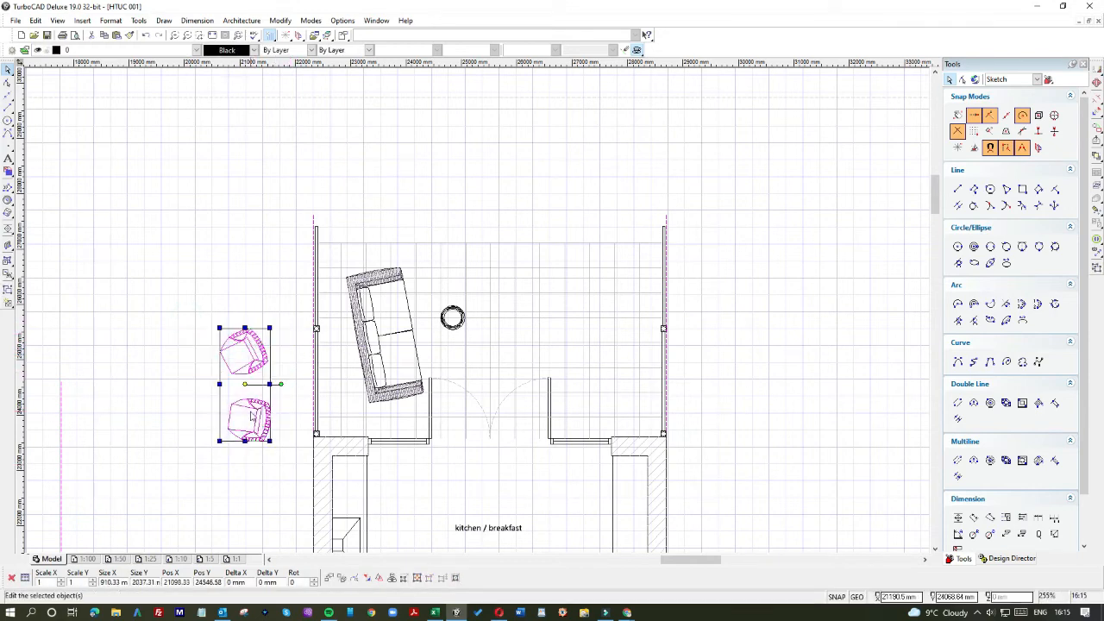
pyautogui.moveTo(240, 393); pyautogui.dragTo(560, 335)
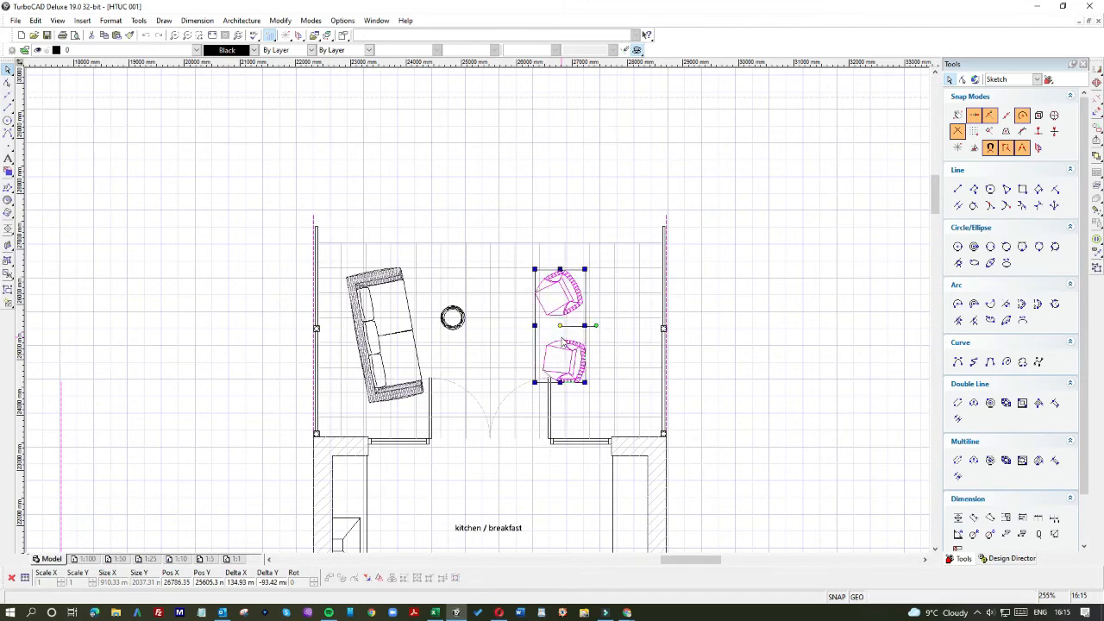
pyautogui.click(411, 333)
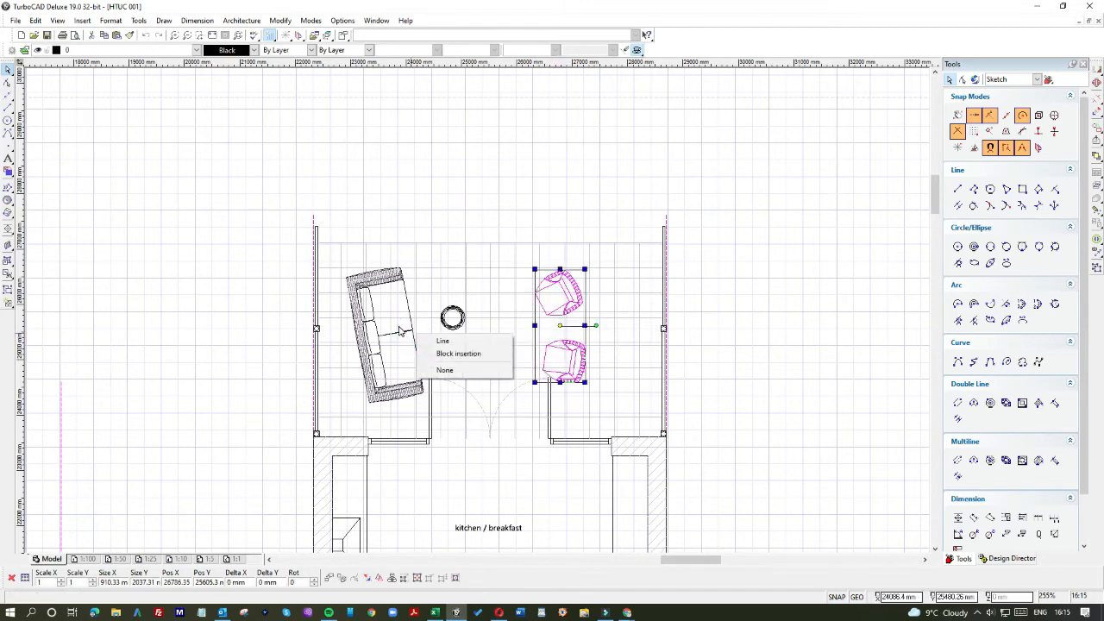
pyautogui.press('Escape')
# Step: Turn the sofa block slightly more upright and shift it up the grid, clear of the open left door leaf
pyautogui.click(393, 338)
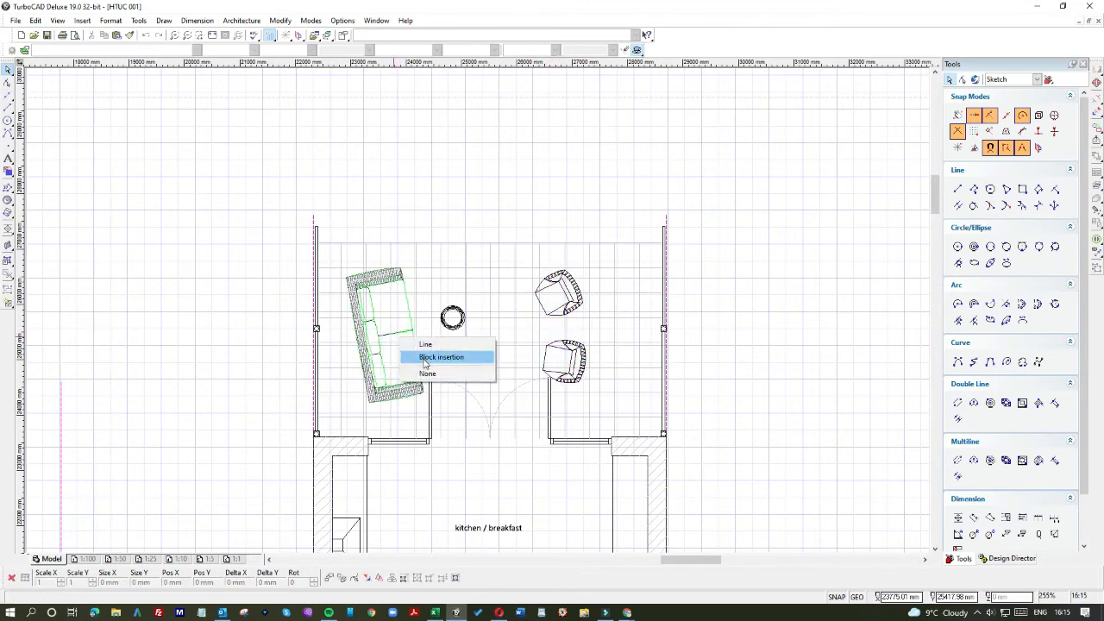
pyautogui.click(424, 358)
pyautogui.click(406, 340)
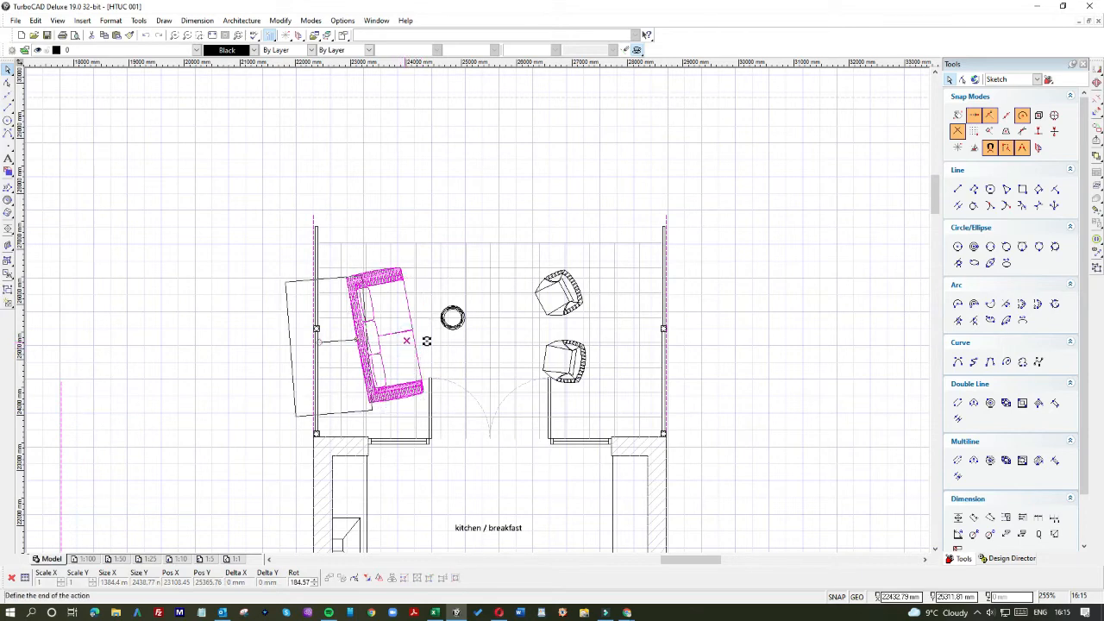
pyautogui.click(565, 355)
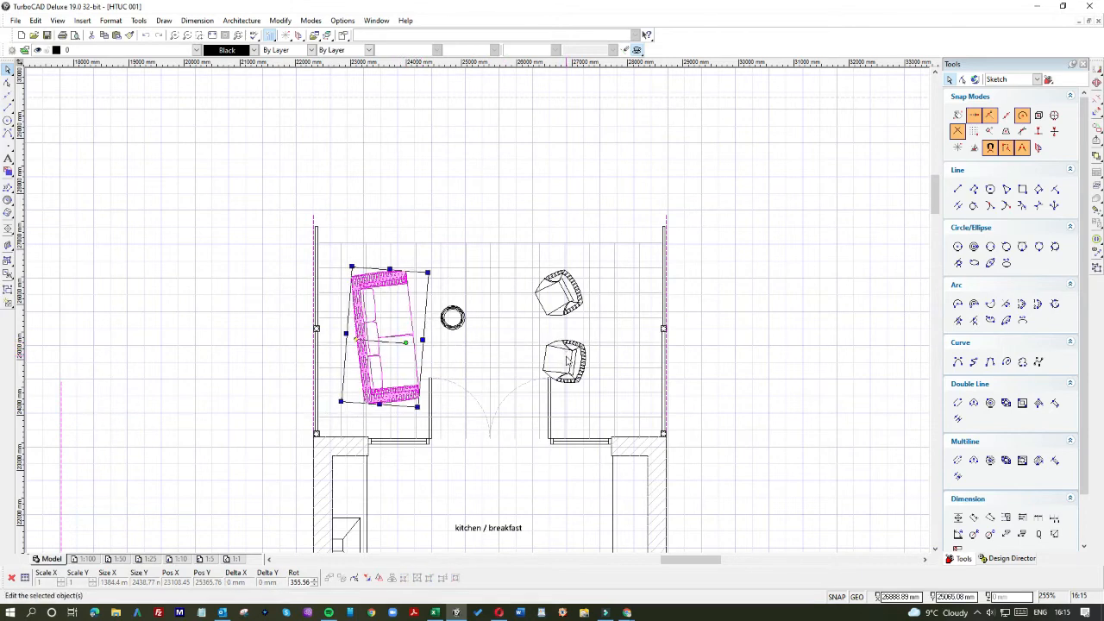
pyautogui.moveTo(406, 319); pyautogui.dragTo(406, 313)
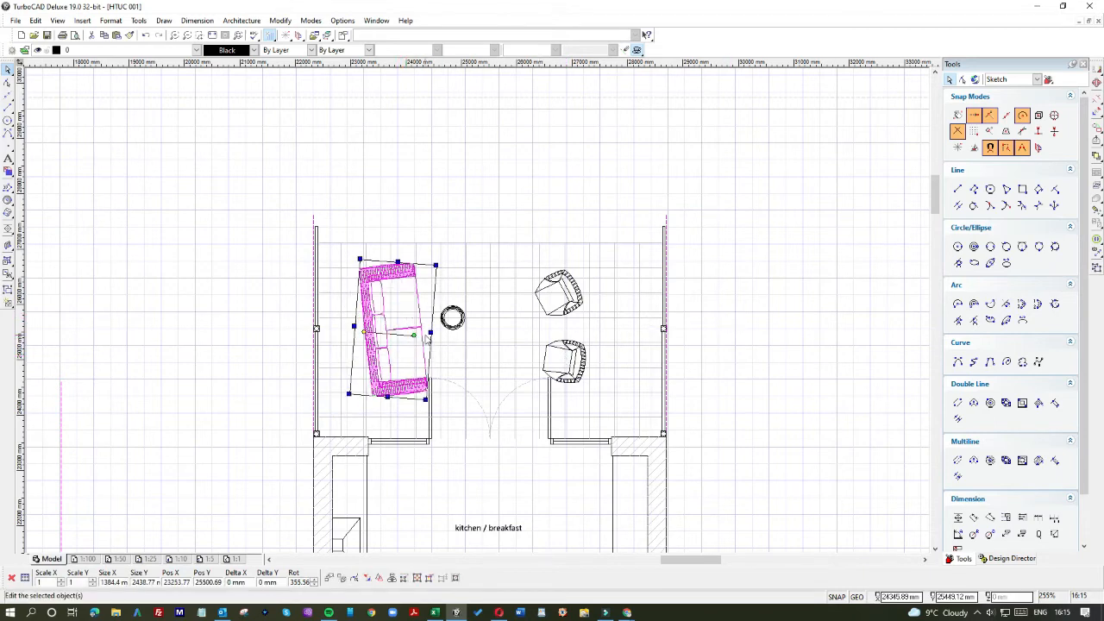
pyautogui.click(414, 335)
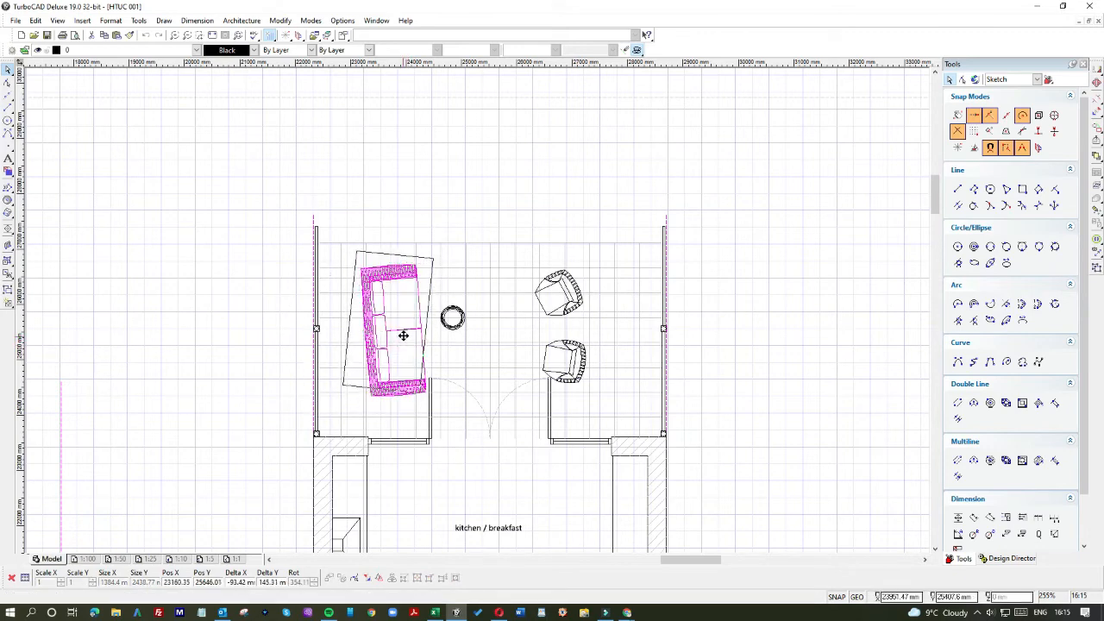
pyautogui.click(403, 335)
pyautogui.click(734, 357)
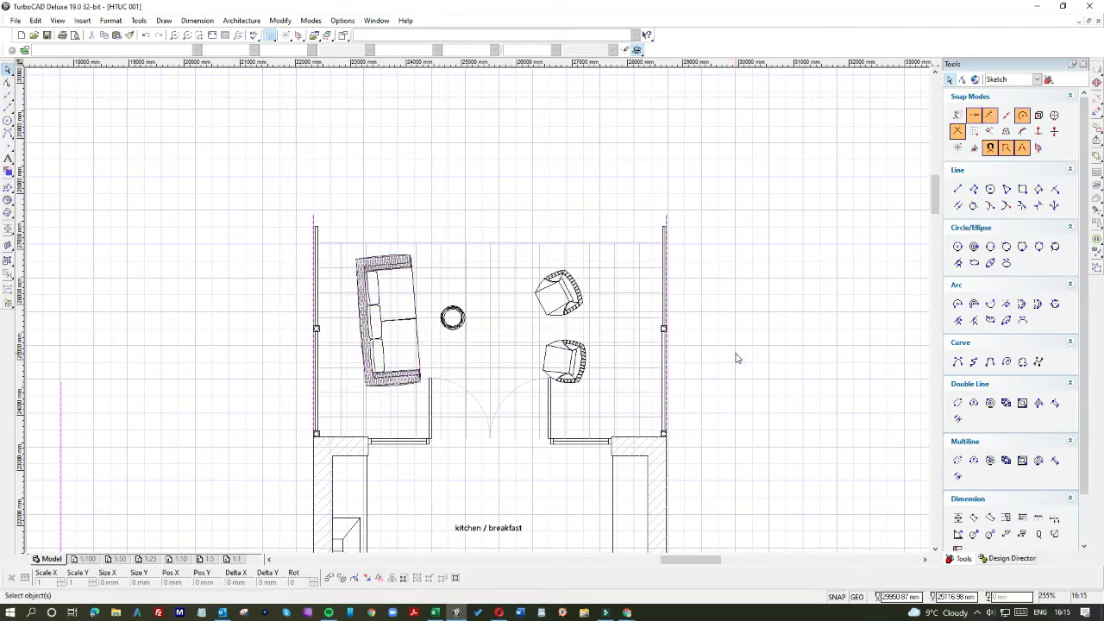
pyautogui.scroll(-1, 691, 350)
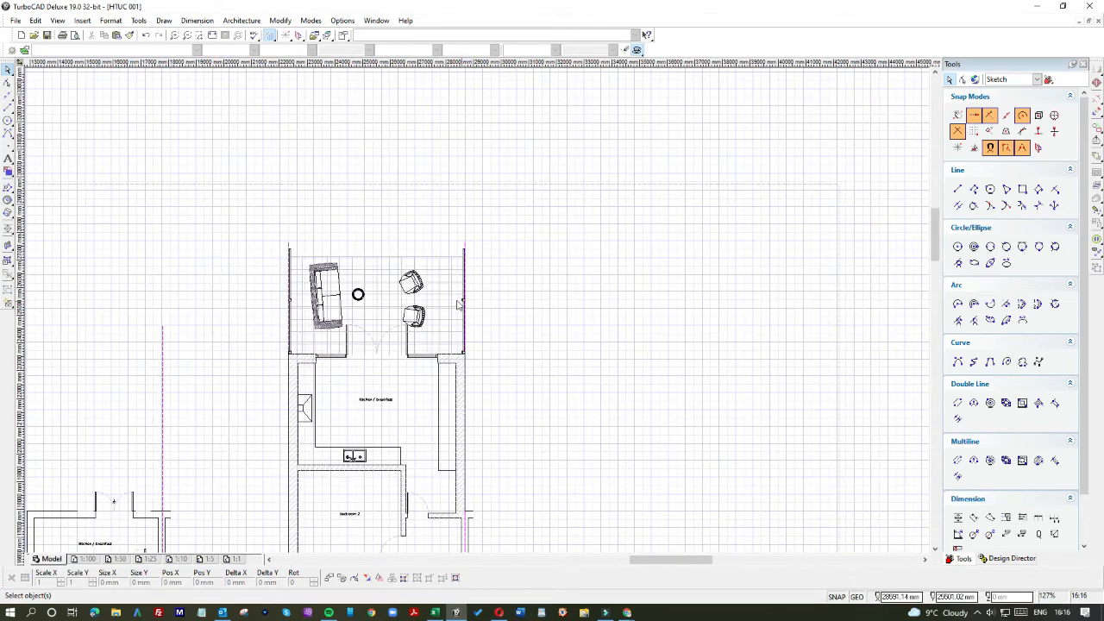
pyautogui.scroll(2, 429, 325)
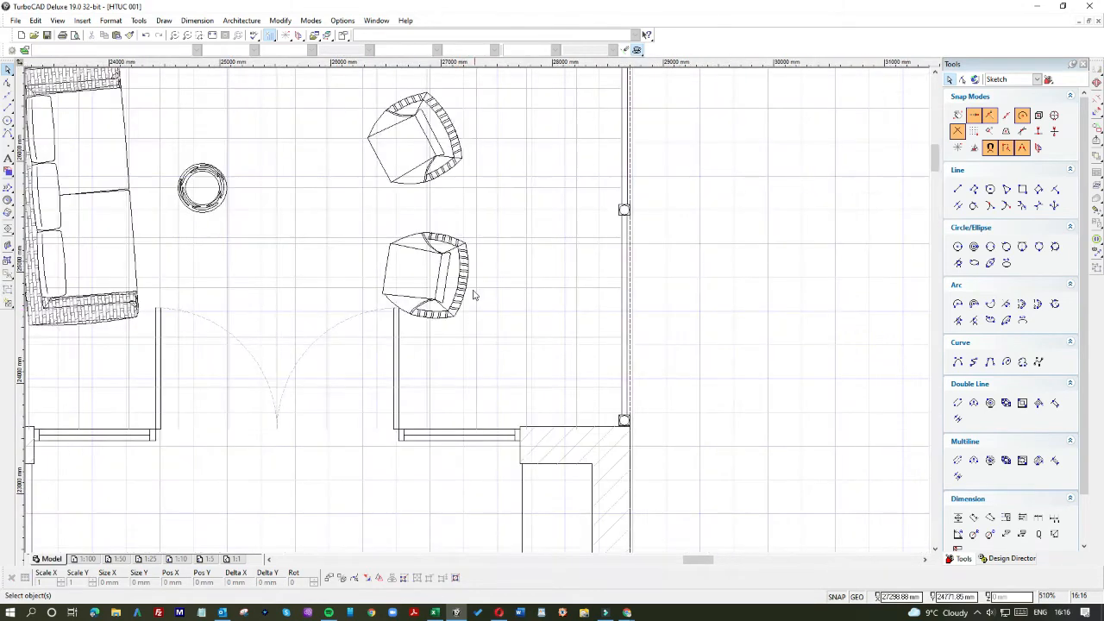
# Step: Move the lower armchair straight up the patio grid so it sits closer to the upper armchair
pyautogui.click(464, 281)
pyautogui.moveTo(457, 279); pyautogui.dragTo(457, 249)
pyautogui.click(663, 250)
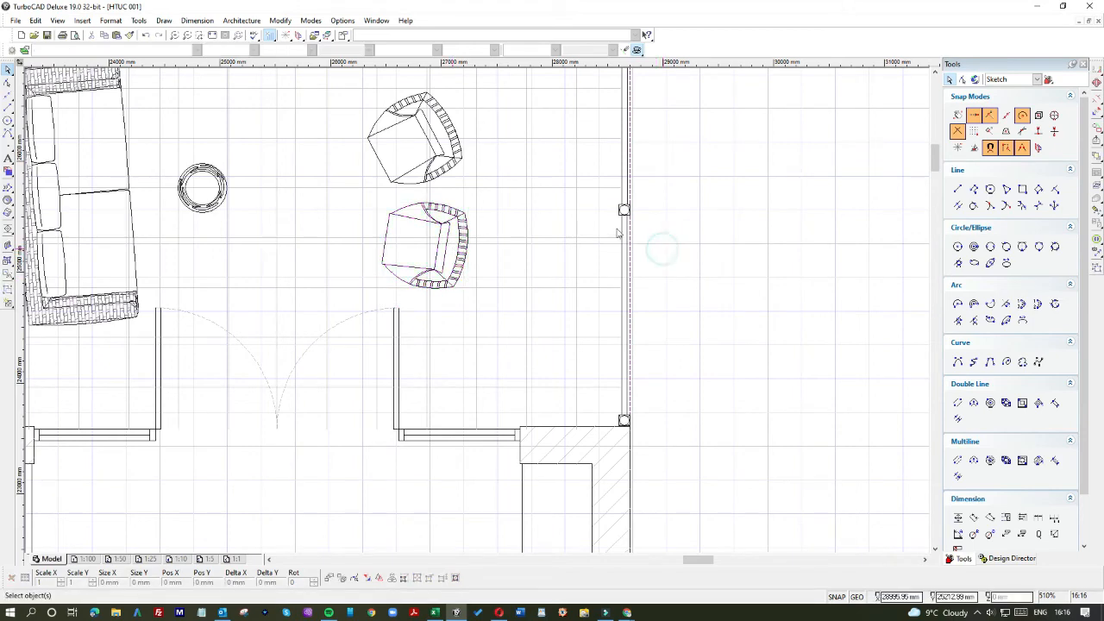
# Step: Open the proposed-layout-pa drawing from a client's folder inside Z Client Archive
pyautogui.click(15, 20)
pyautogui.click(780, 271)
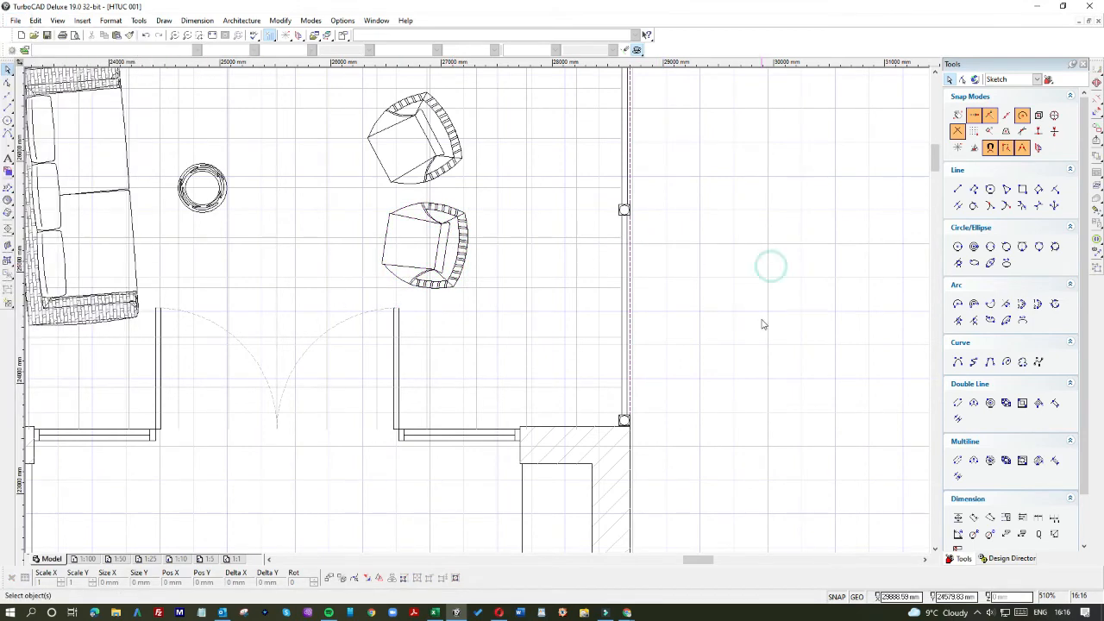
pyautogui.scroll(-2, 461, 306)
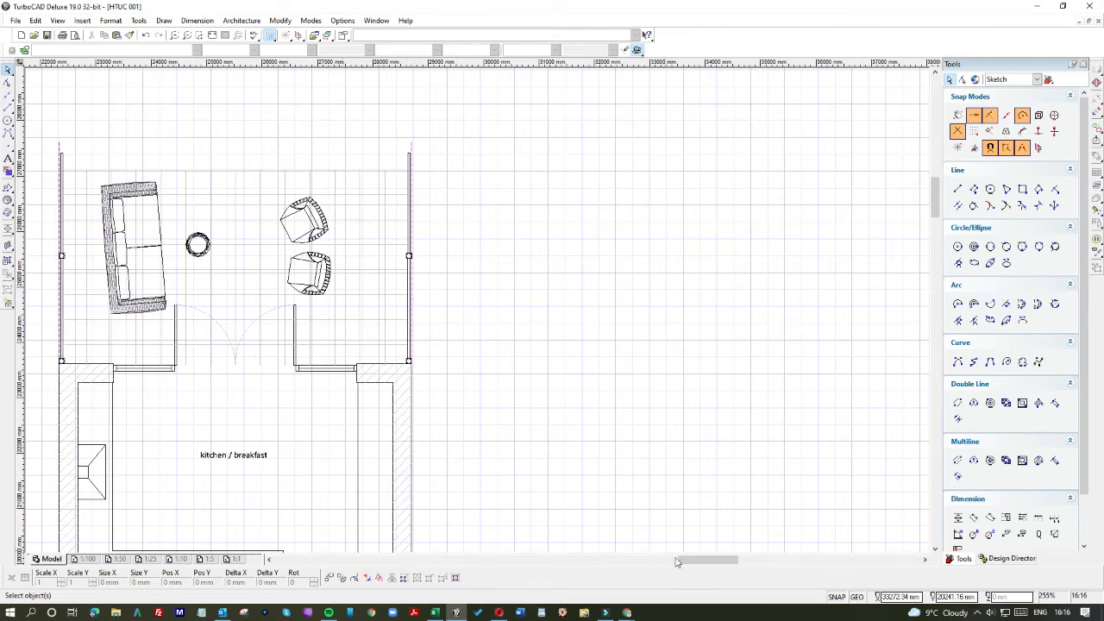
pyautogui.moveTo(677, 562)
pyautogui.mouseDown()
pyautogui.moveTo(686, 559)
pyautogui.moveTo(665, 546)
pyautogui.mouseUp()
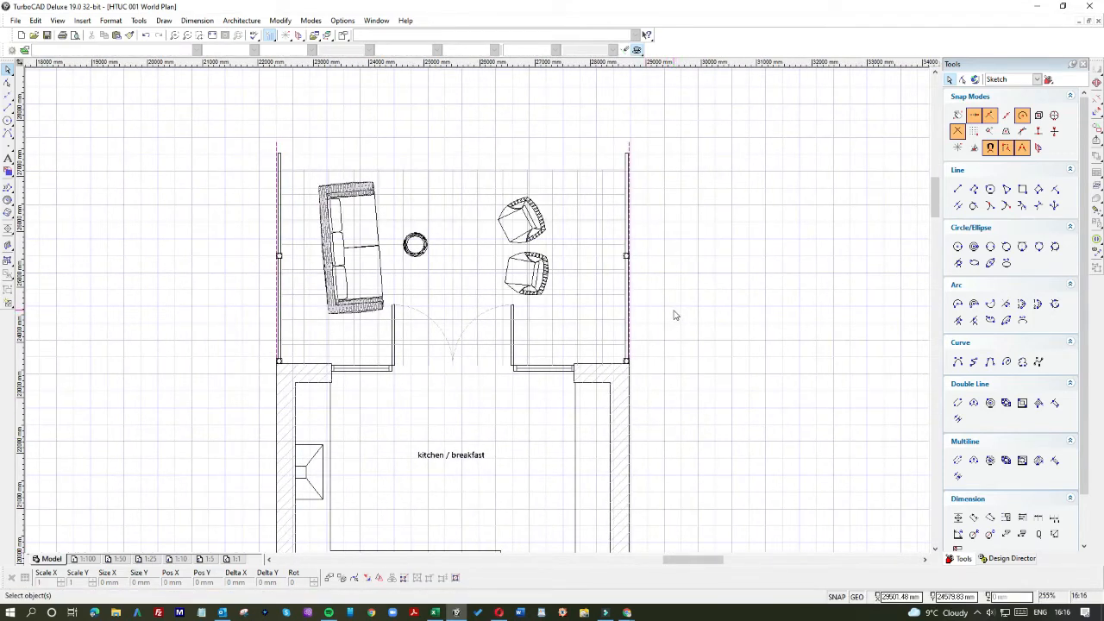
pyautogui.click(16, 21)
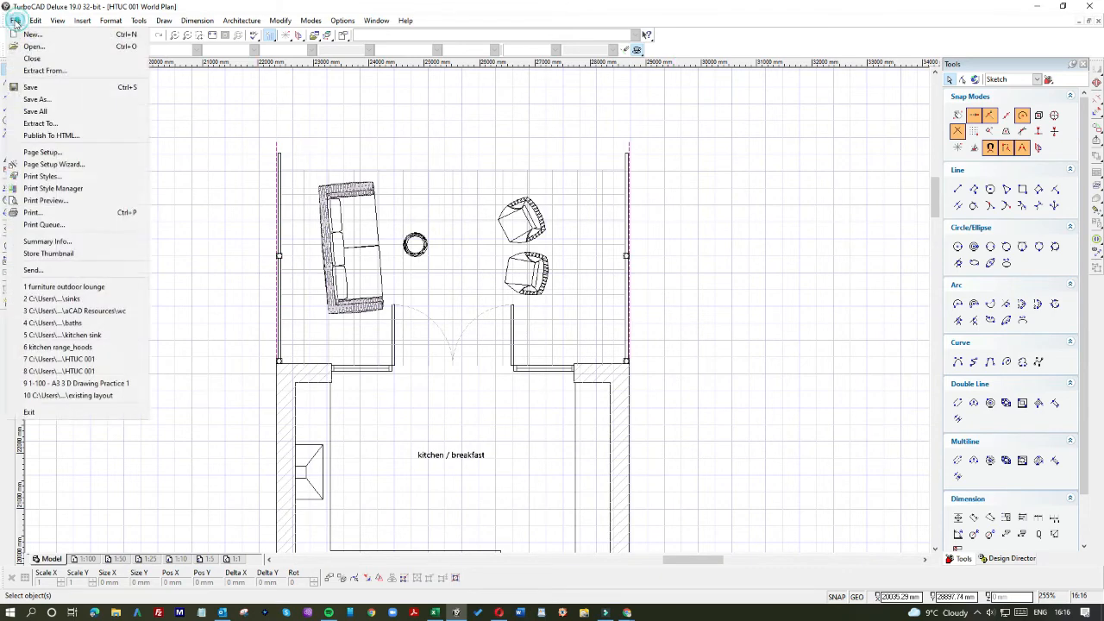
pyautogui.click(32, 46)
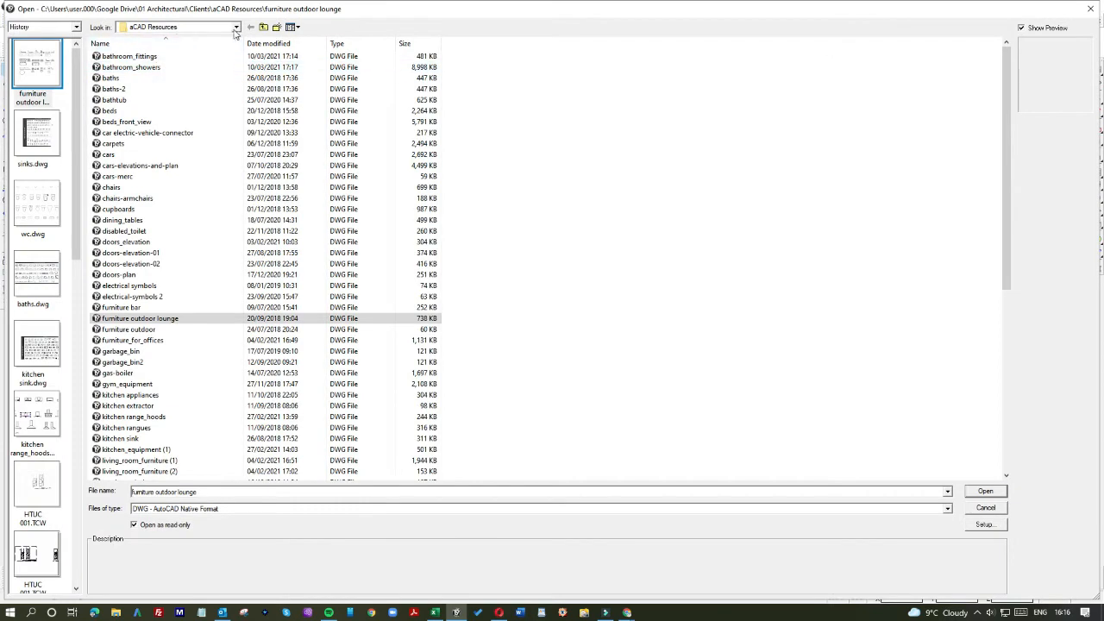
pyautogui.click(264, 28)
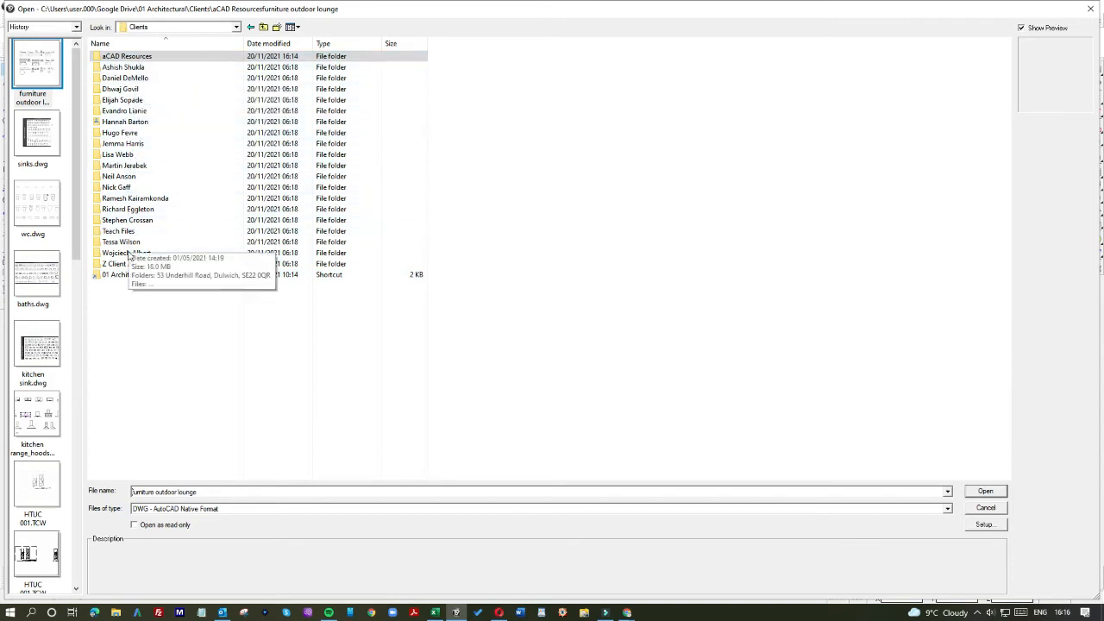
pyautogui.doubleClick(125, 267)
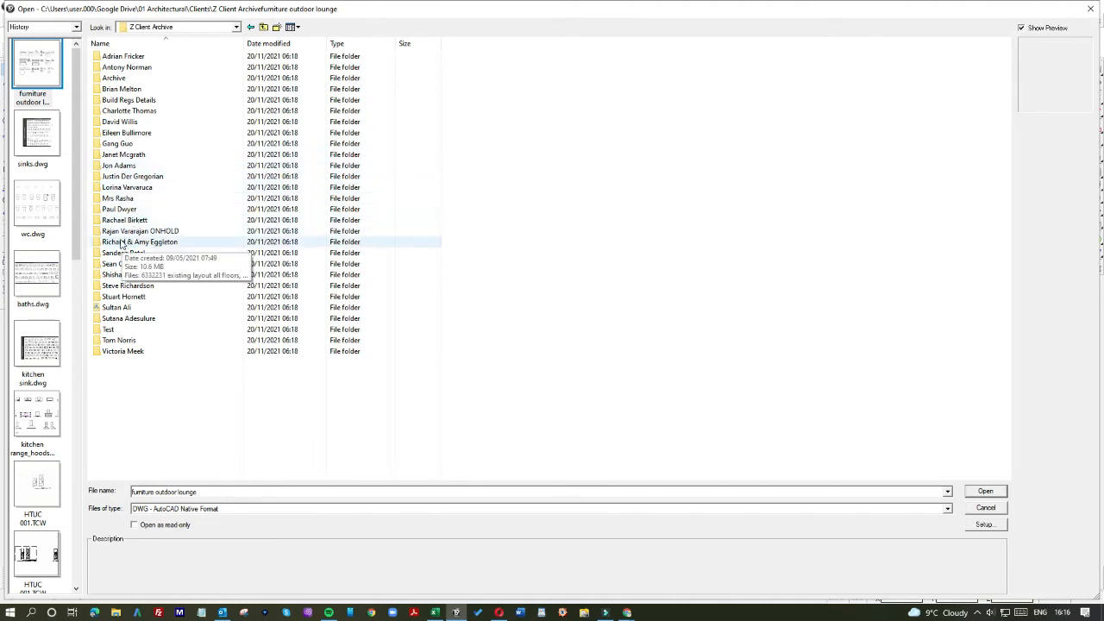
pyautogui.doubleClick(116, 220)
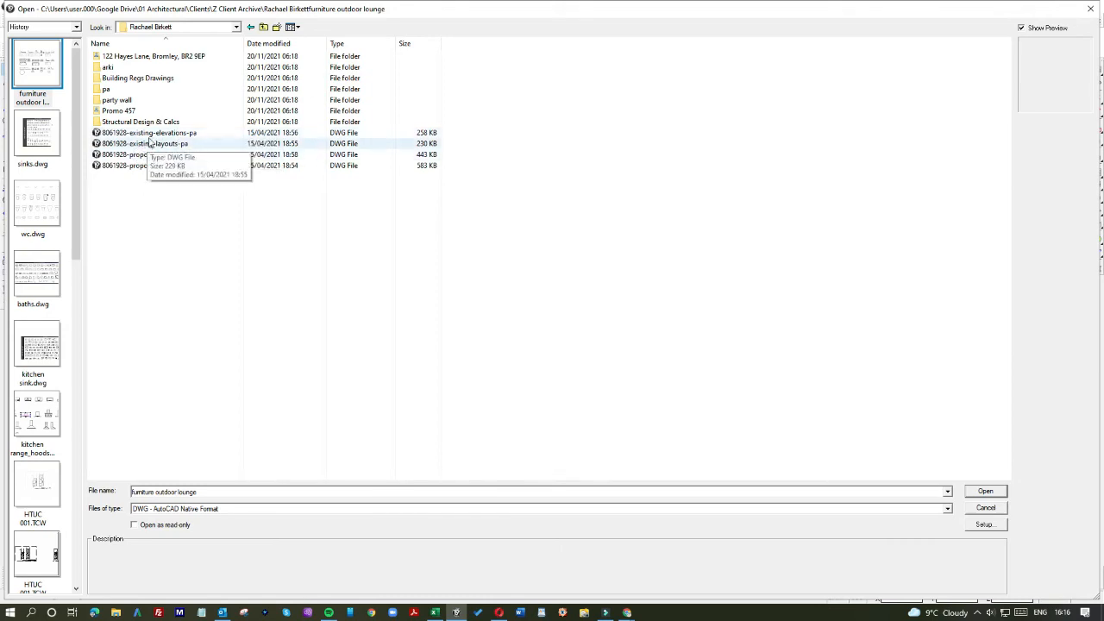
pyautogui.doubleClick(153, 165)
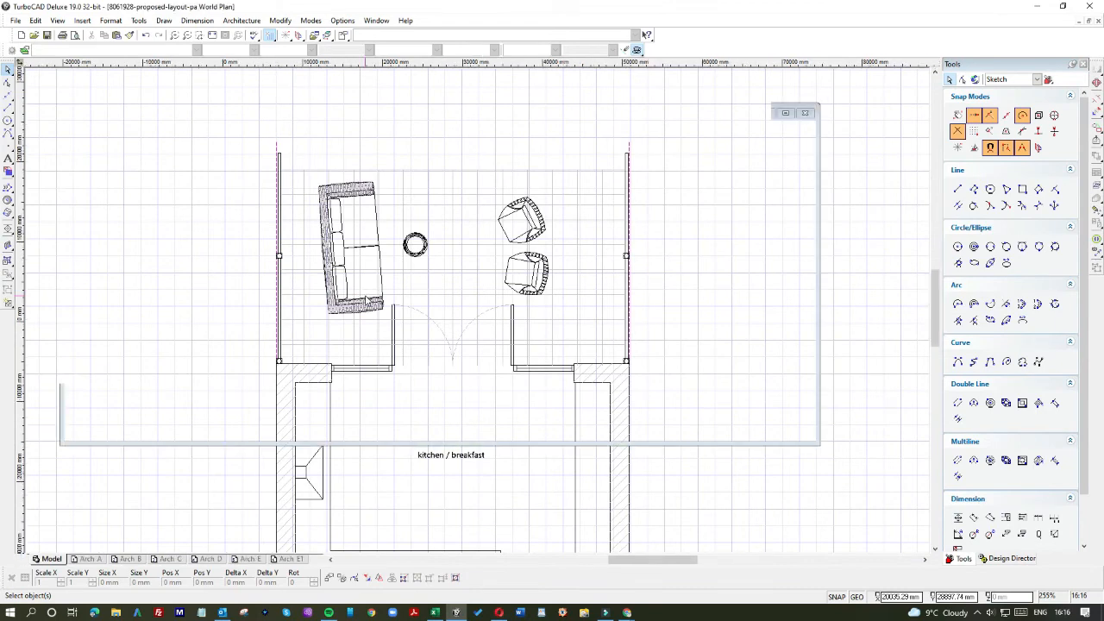
# Step: Copy the outdoor sofas, round table, plants and trees into HTUC 001, overriding same-named blocks, and place them outside the right fence
pyautogui.scroll(4, 438, 230)
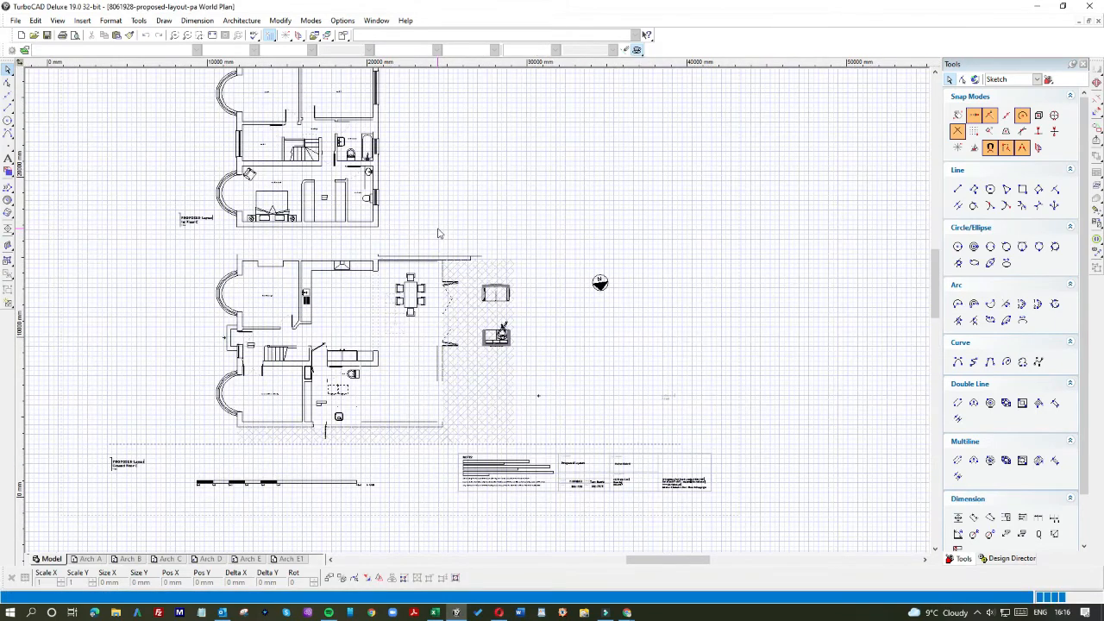
pyautogui.moveTo(473, 168); pyautogui.dragTo(655, 413)
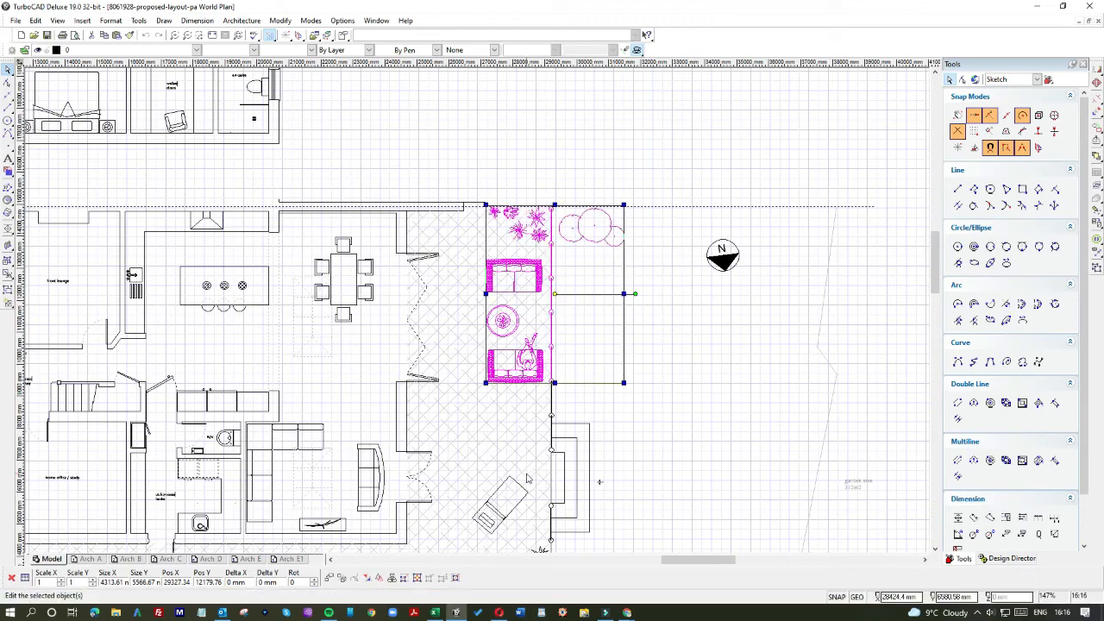
pyautogui.click(376, 20)
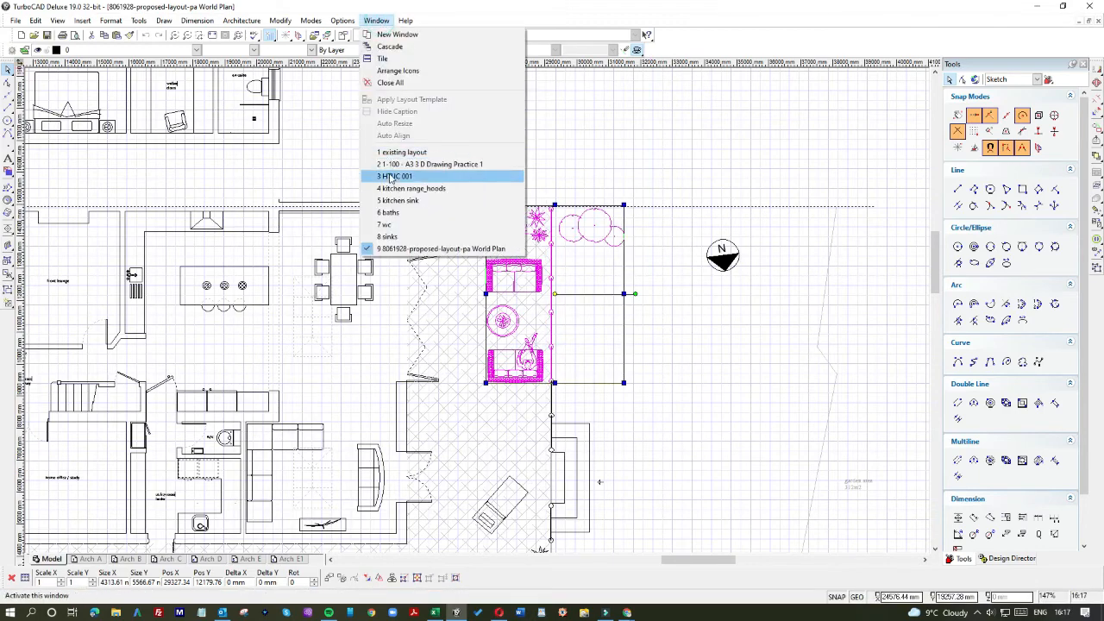
pyautogui.click(397, 144)
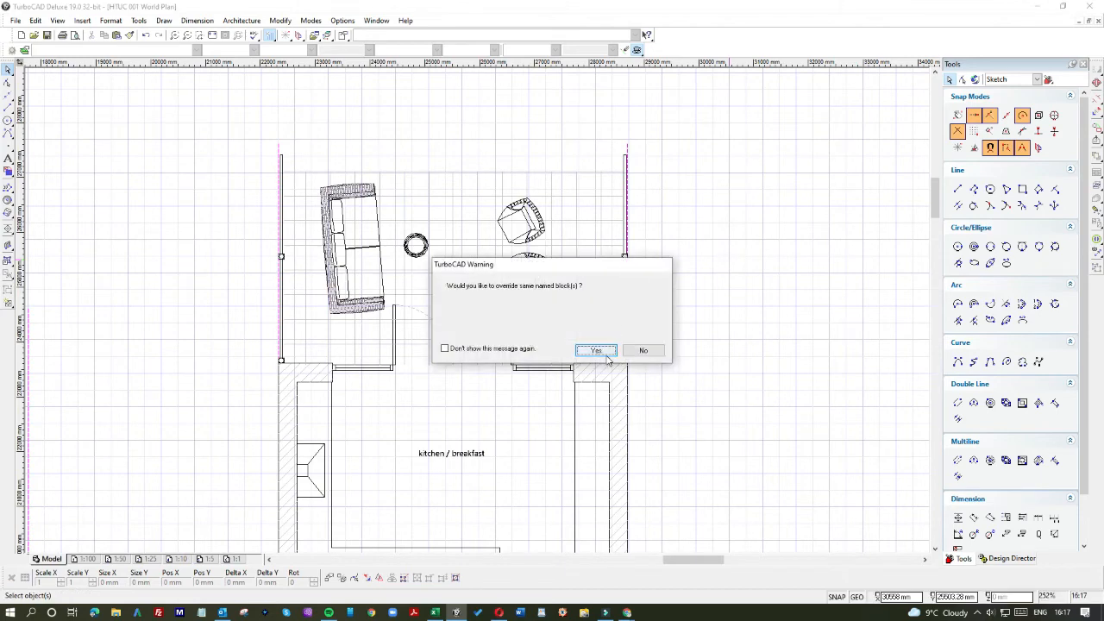
pyautogui.click(605, 354)
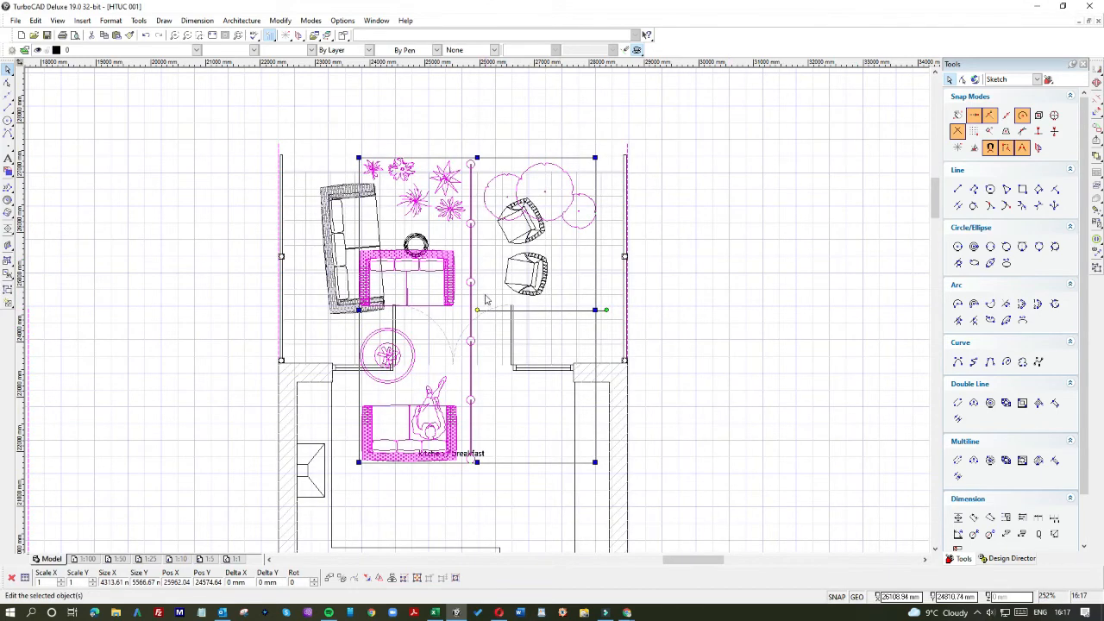
pyautogui.click(782, 313)
pyautogui.click(769, 148)
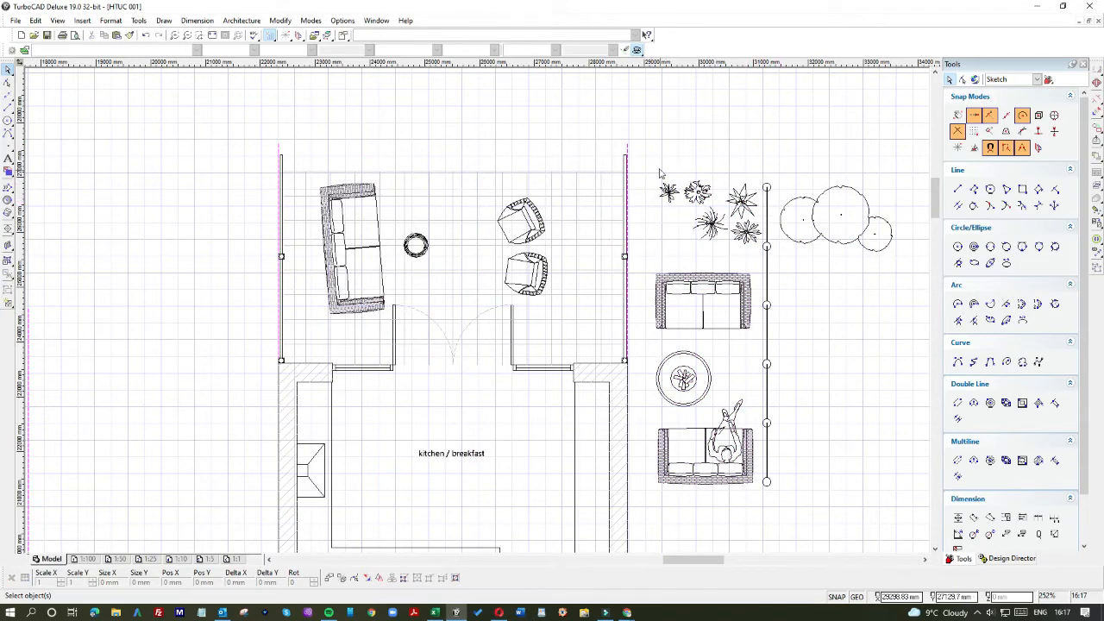
# Step: Move three of the pasted plants onto the patio and turn them into a row along the right fence above the wall
pyautogui.moveTo(653, 163); pyautogui.dragTo(593, 320)
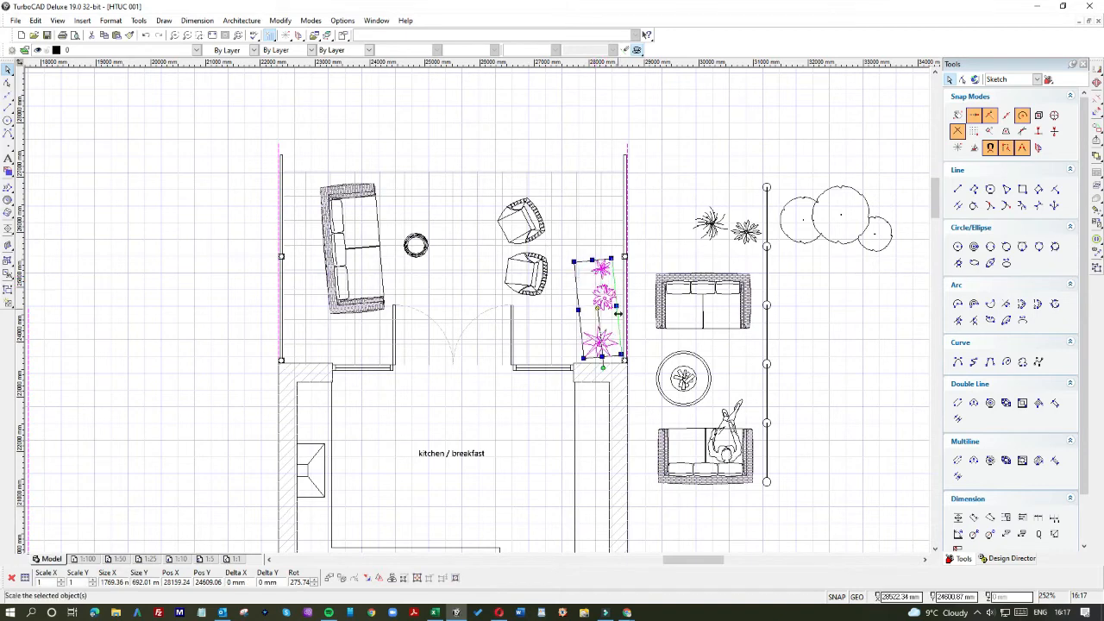
pyautogui.moveTo(603, 367); pyautogui.dragTo(593, 409)
pyautogui.moveTo(607, 323); pyautogui.dragTo(610, 320)
pyautogui.click(680, 185)
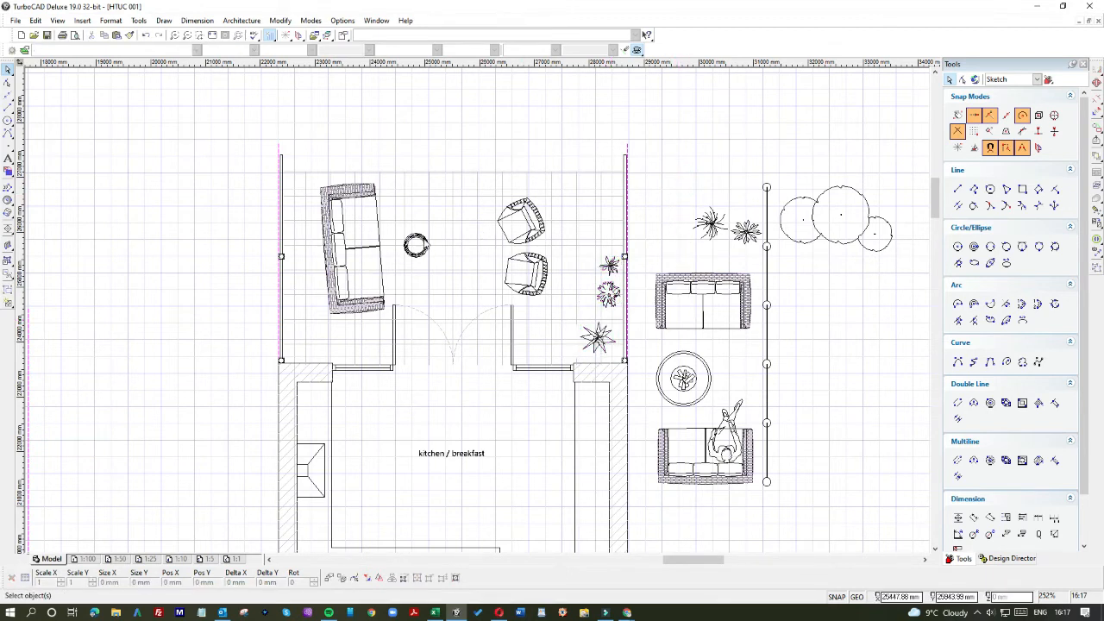
# Step: Replace the small round table on the patio with the larger pasted round table holding a plant
pyautogui.click(421, 238)
pyautogui.press('Delete')
pyautogui.click(679, 364)
pyautogui.moveTo(680, 364); pyautogui.dragTo(428, 230)
pyautogui.click(472, 143)
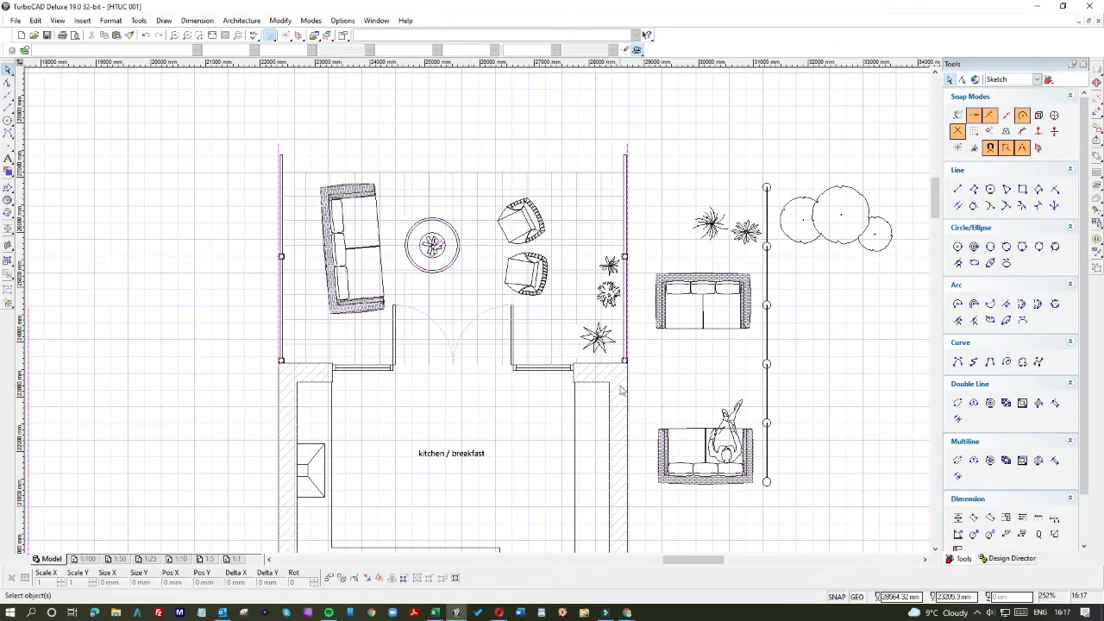
# Step: Rotate the seated figure to about 278° and place it on the patio sofa, facing the round table
pyautogui.click(726, 412)
pyautogui.moveTo(726, 413); pyautogui.dragTo(395, 104)
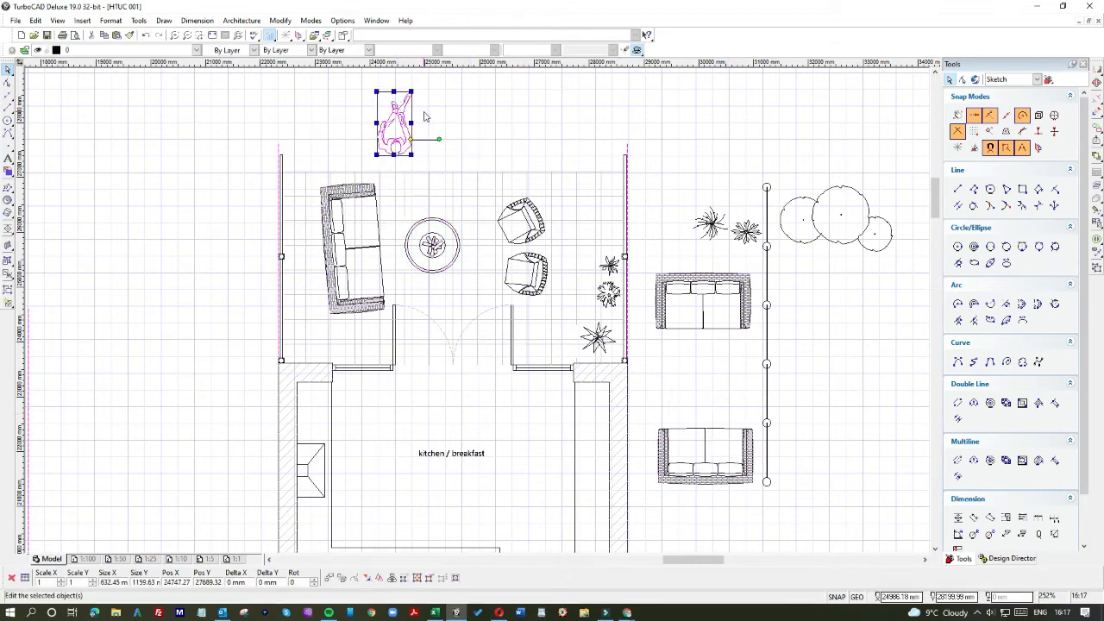
pyautogui.click(438, 141)
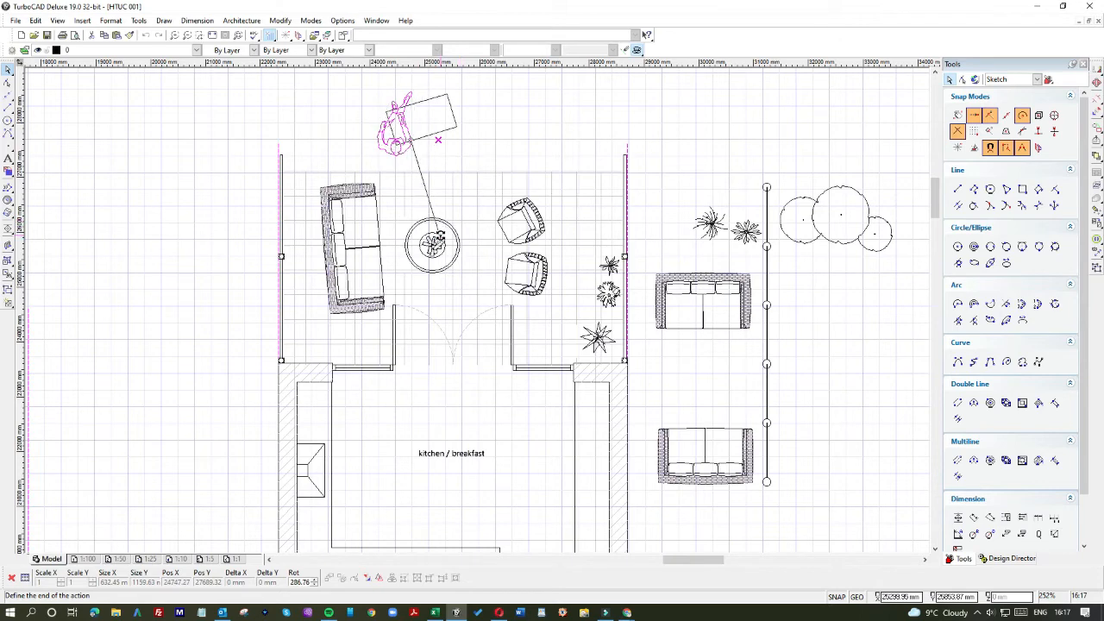
pyautogui.click(427, 246)
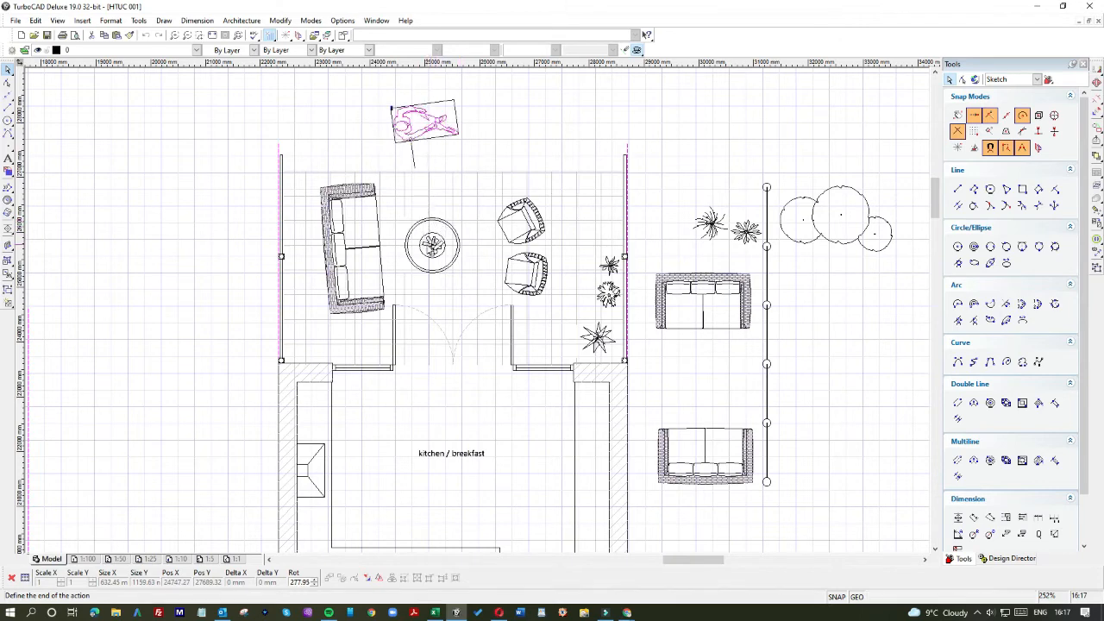
pyautogui.moveTo(426, 123); pyautogui.dragTo(373, 223)
pyautogui.click(458, 146)
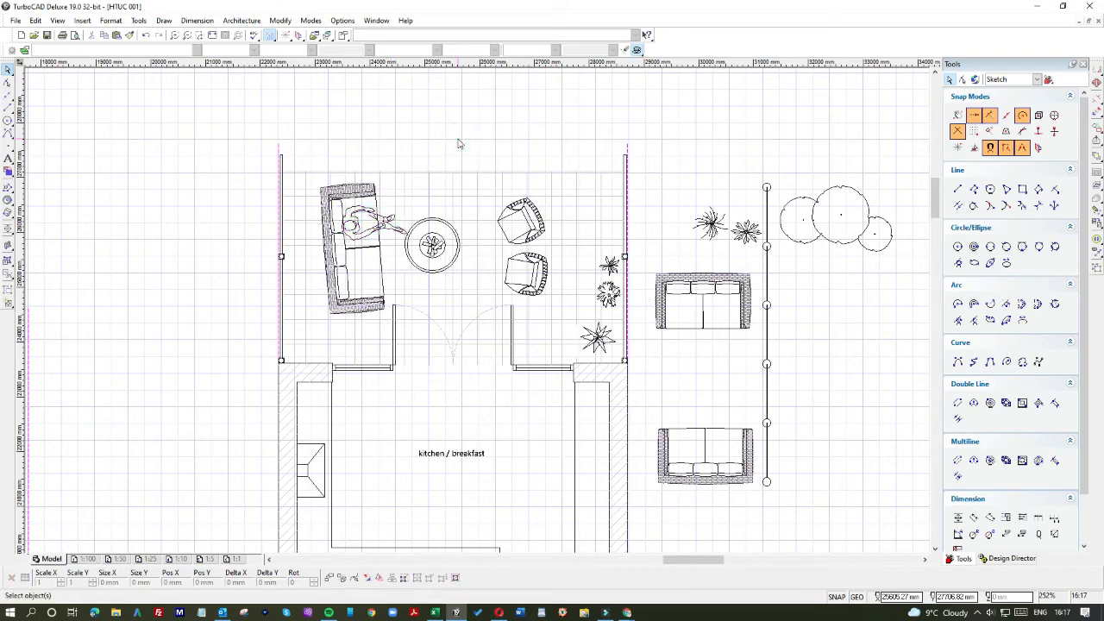
# Step: Rotate the three-tree group to about 269° and place it at the patio's upper-right corner beside the fence end
pyautogui.click(813, 234)
pyautogui.scroll(-2, 835, 239)
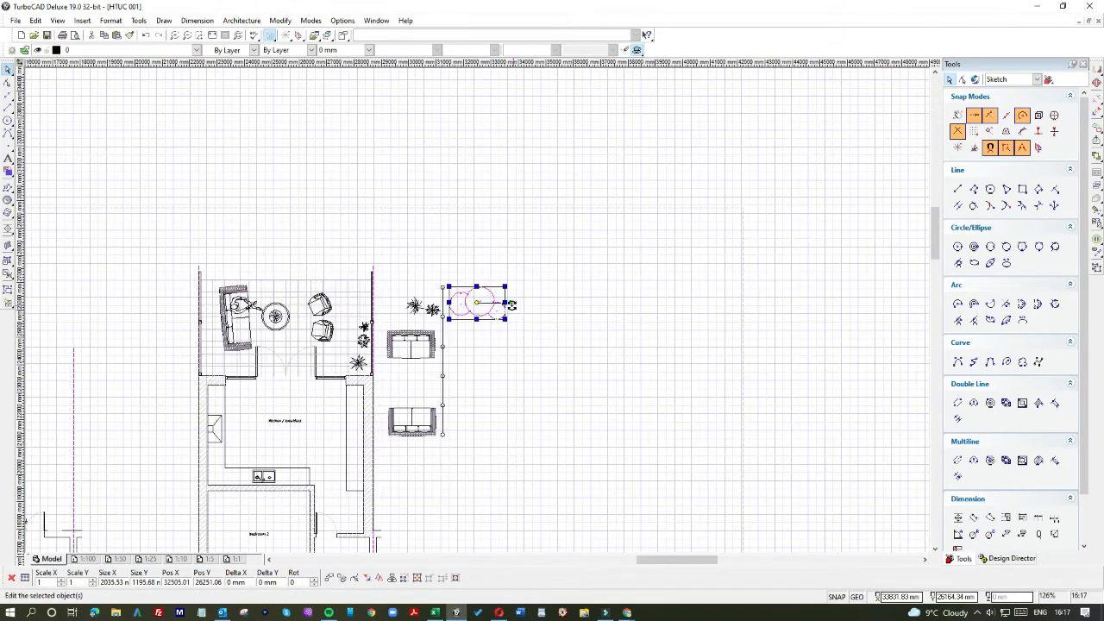
pyautogui.moveTo(512, 306); pyautogui.dragTo(475, 340)
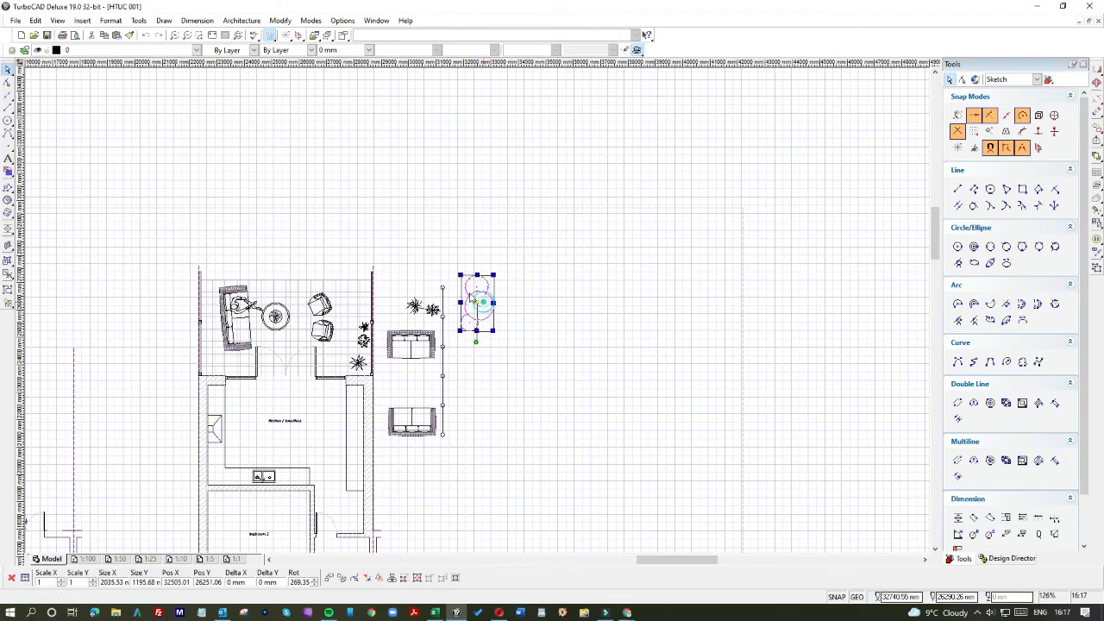
pyautogui.moveTo(471, 297); pyautogui.dragTo(310, 269)
pyautogui.click(483, 269)
pyautogui.click(349, 269)
pyautogui.click(449, 277)
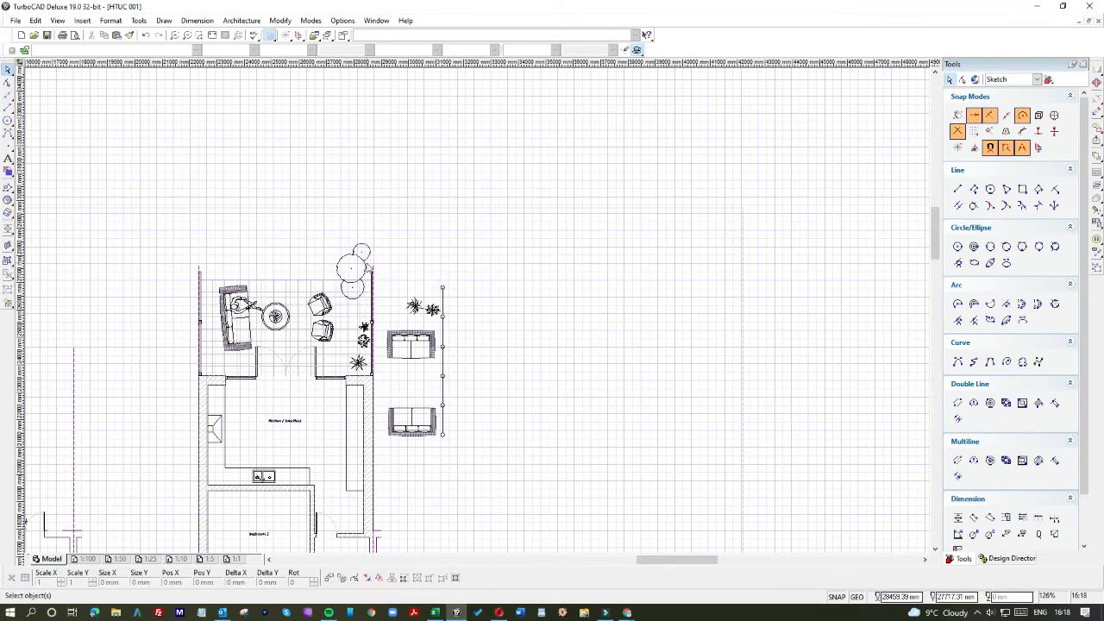
pyautogui.click(361, 269)
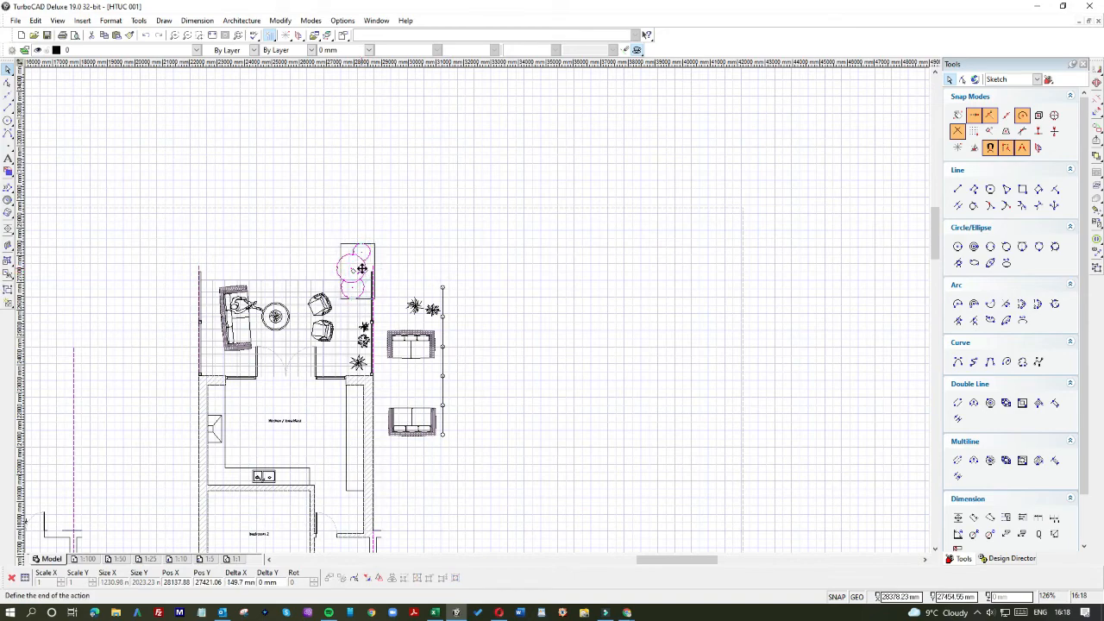
pyautogui.click(450, 280)
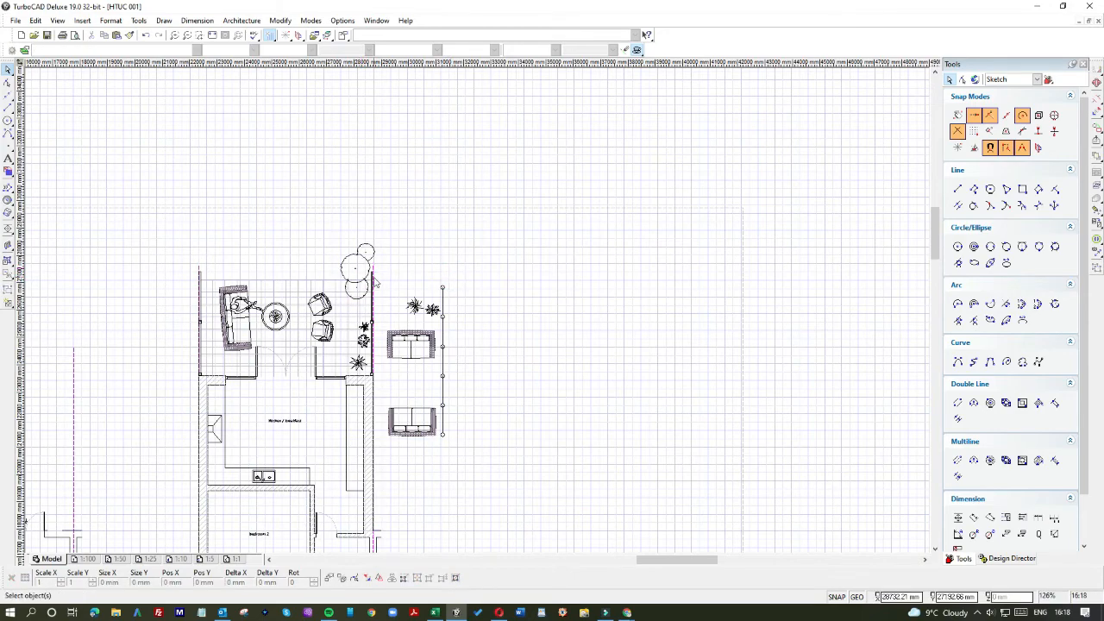
# Step: Delete the leftover sofas, plants and post line outside the right fence, and the tree group at the patio corner
pyautogui.scroll(-2, 570, 344)
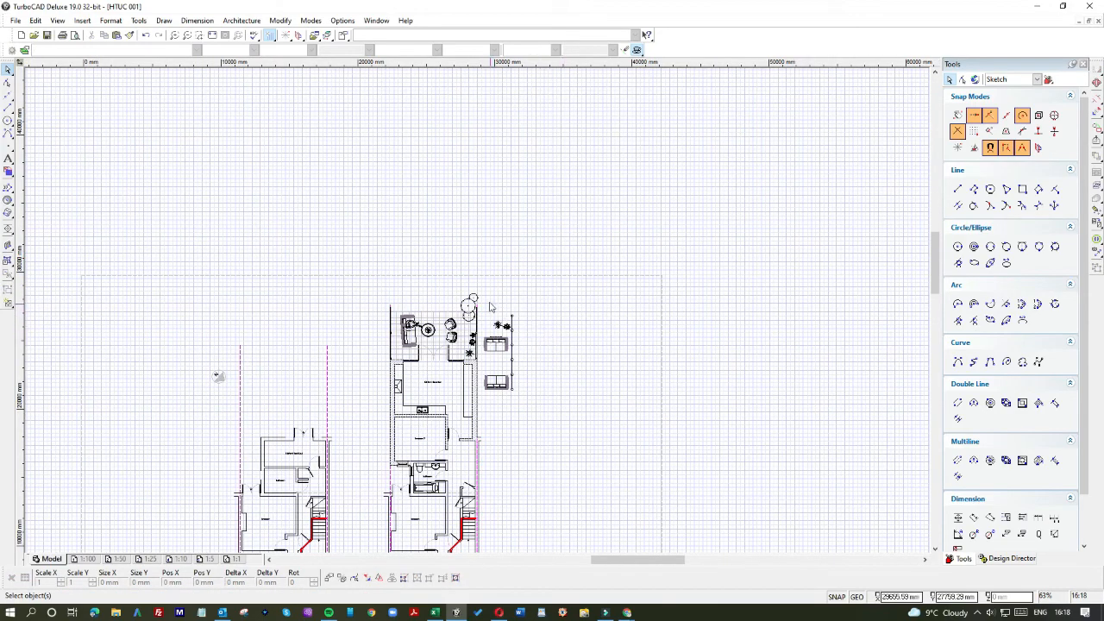
pyautogui.moveTo(482, 297); pyautogui.dragTo(538, 405)
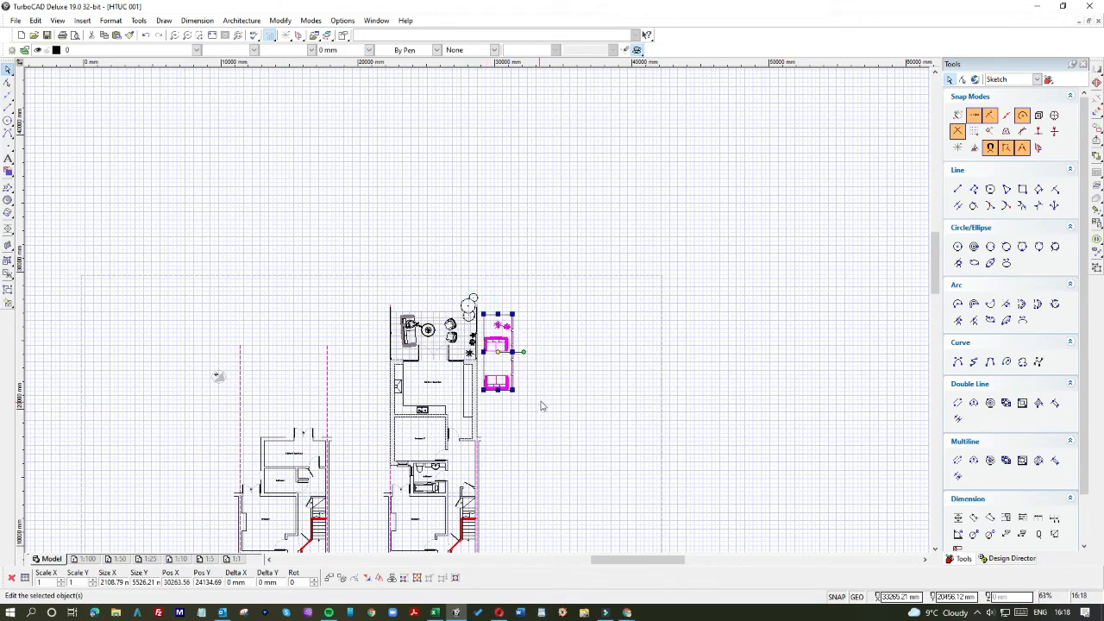
pyautogui.press('Delete')
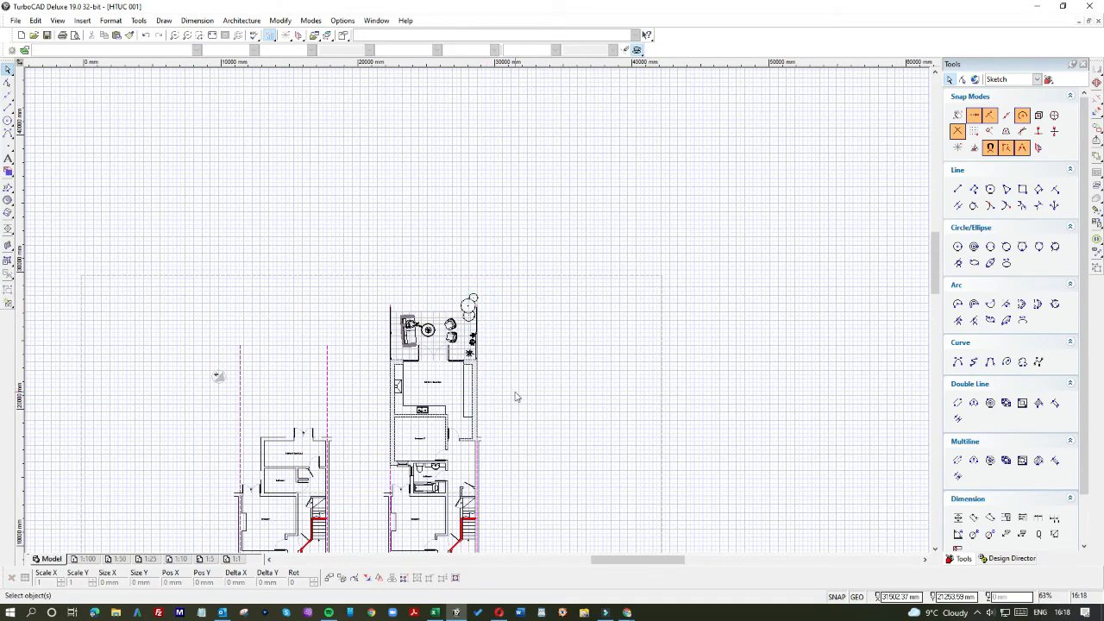
pyautogui.click(473, 309)
pyautogui.press('Delete')
# Step: Stretch the dashed magenta boundary line at the right fence upward past the fence end, to about 24430 mm long
pyautogui.scroll(2, 452, 348)
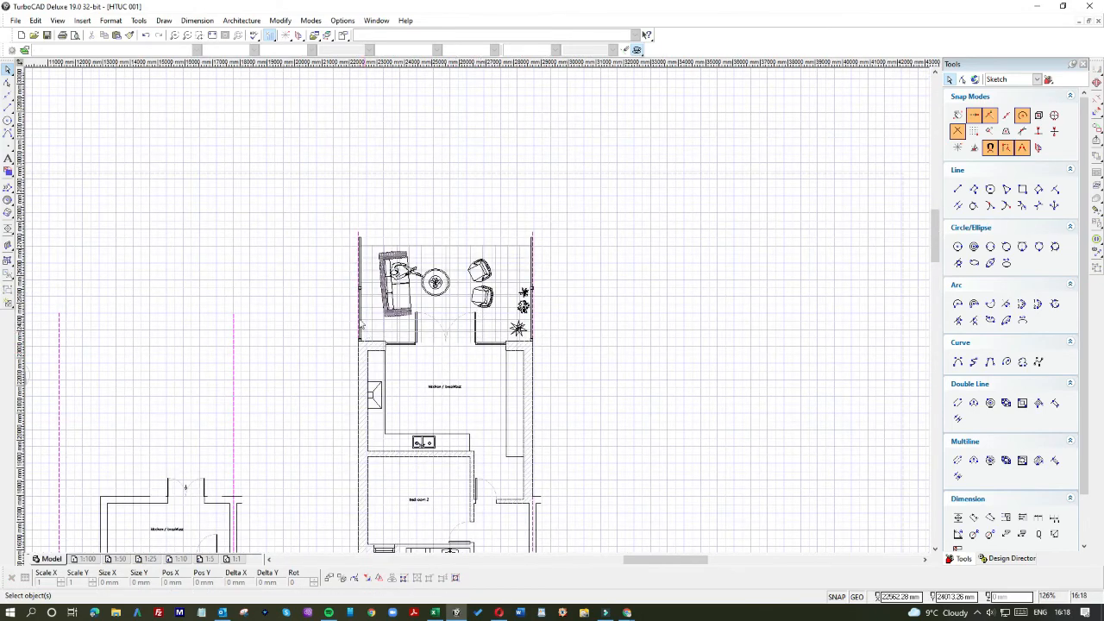
pyautogui.click(321, 268)
pyautogui.rightClick(535, 238)
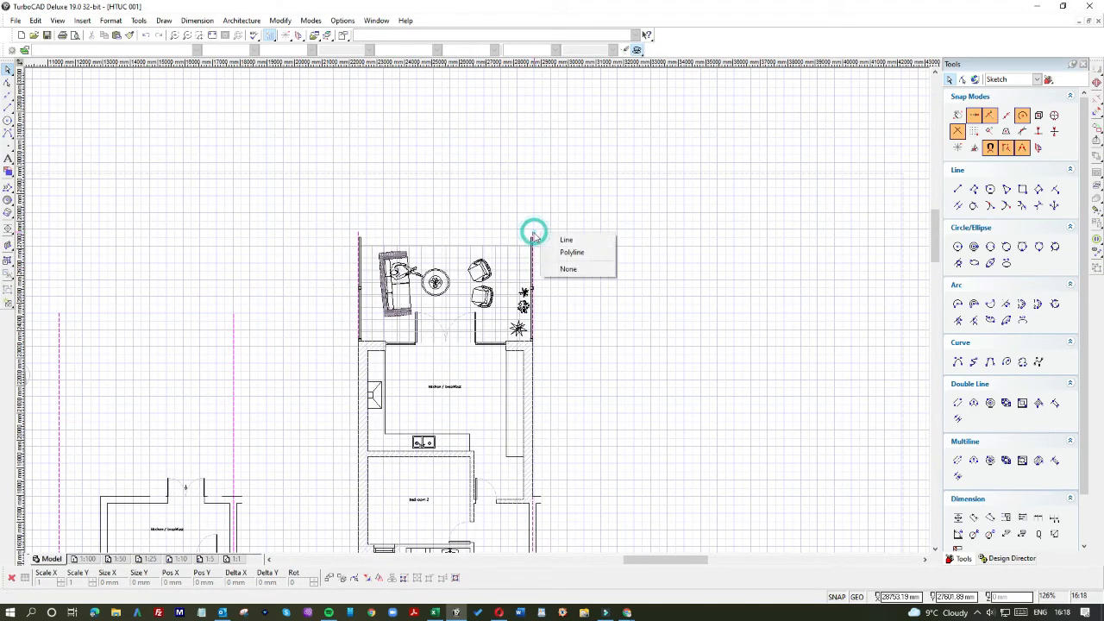
pyautogui.click(535, 239)
pyautogui.click(534, 230)
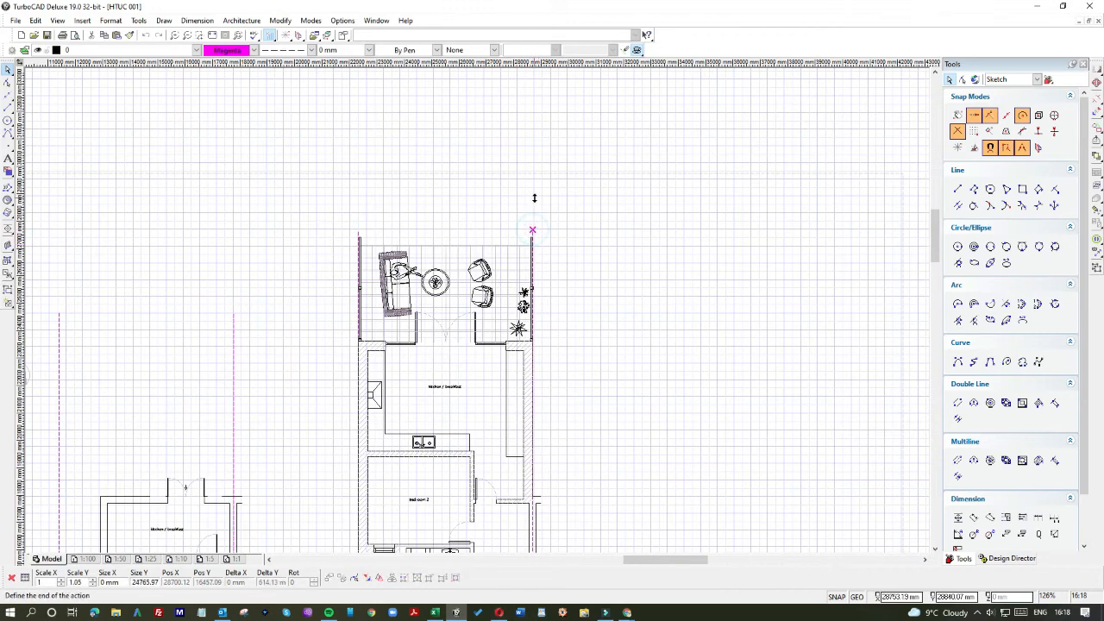
pyautogui.click(534, 207)
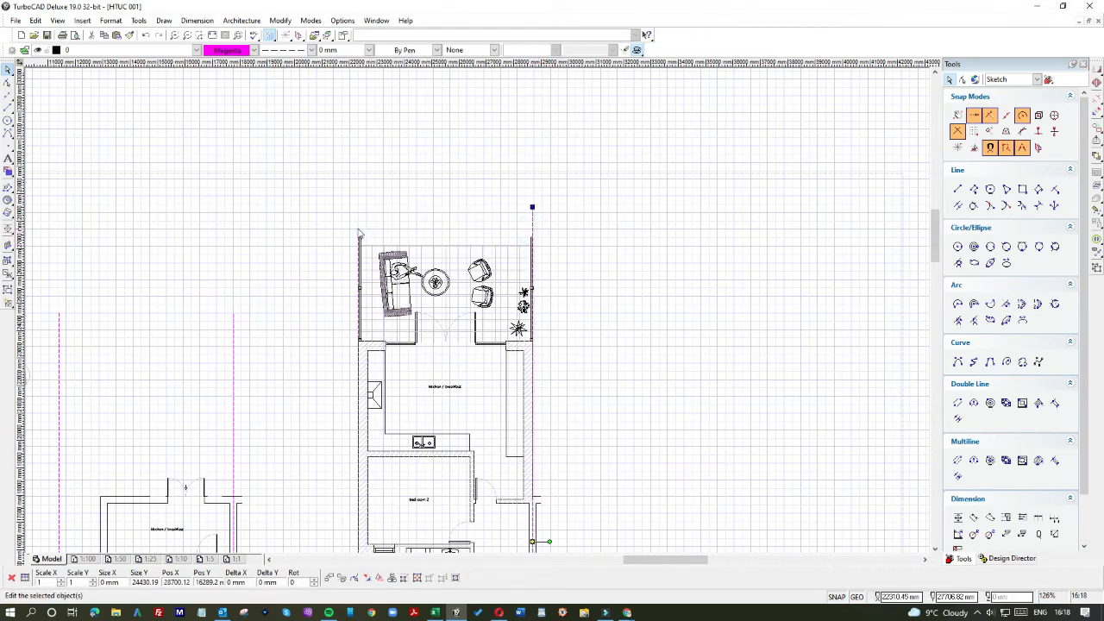
# Step: Stretch the dashed magenta boundary line at the patio's left fence upward past the fence end, to about 24600 mm long
pyautogui.click(359, 229)
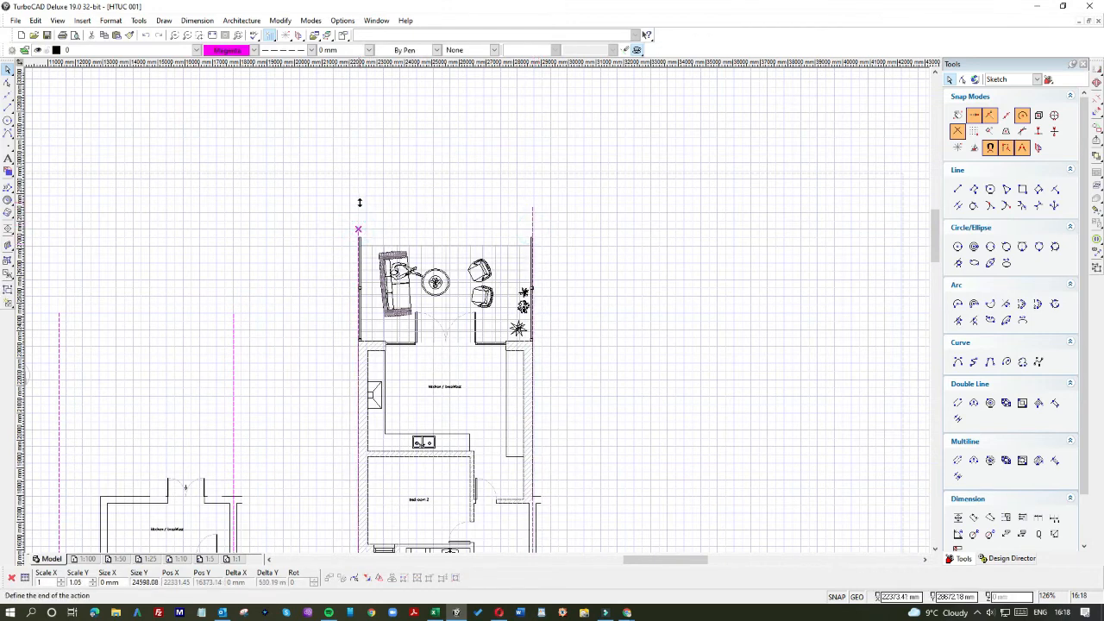
pyautogui.click(360, 202)
pyautogui.click(630, 227)
pyautogui.scroll(-2, 445, 387)
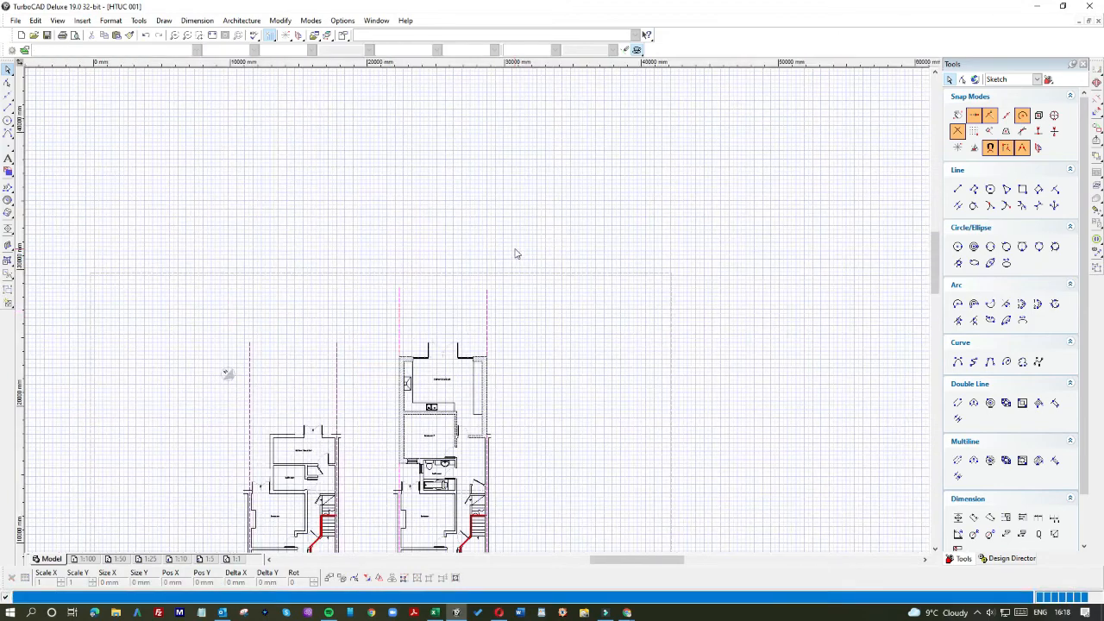
pyautogui.scroll(-2, 447, 390)
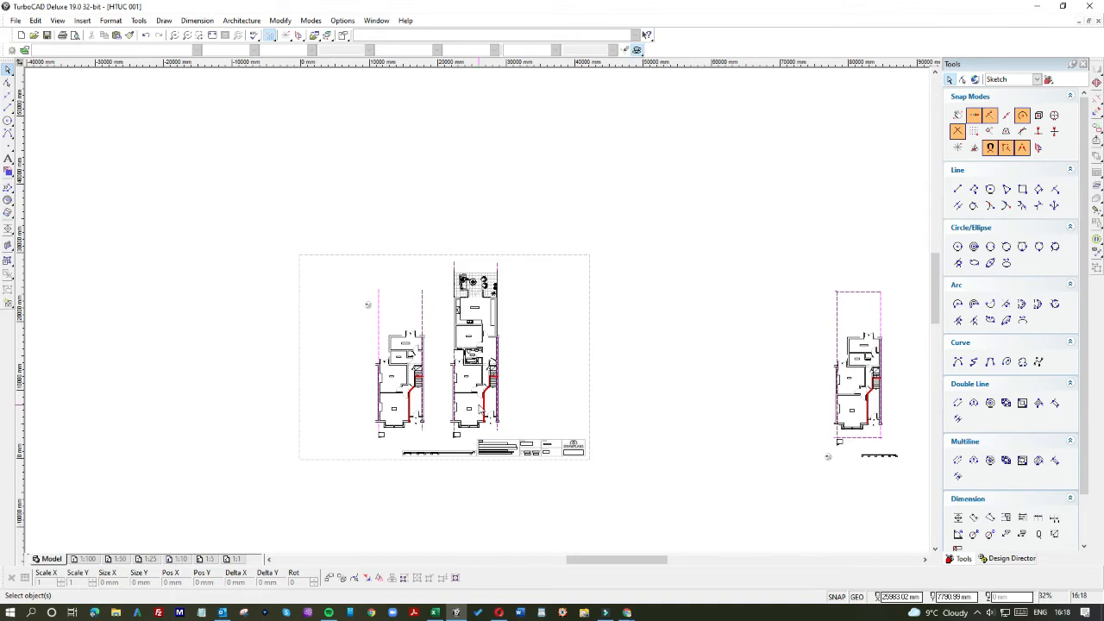
pyautogui.scroll(4, 477, 295)
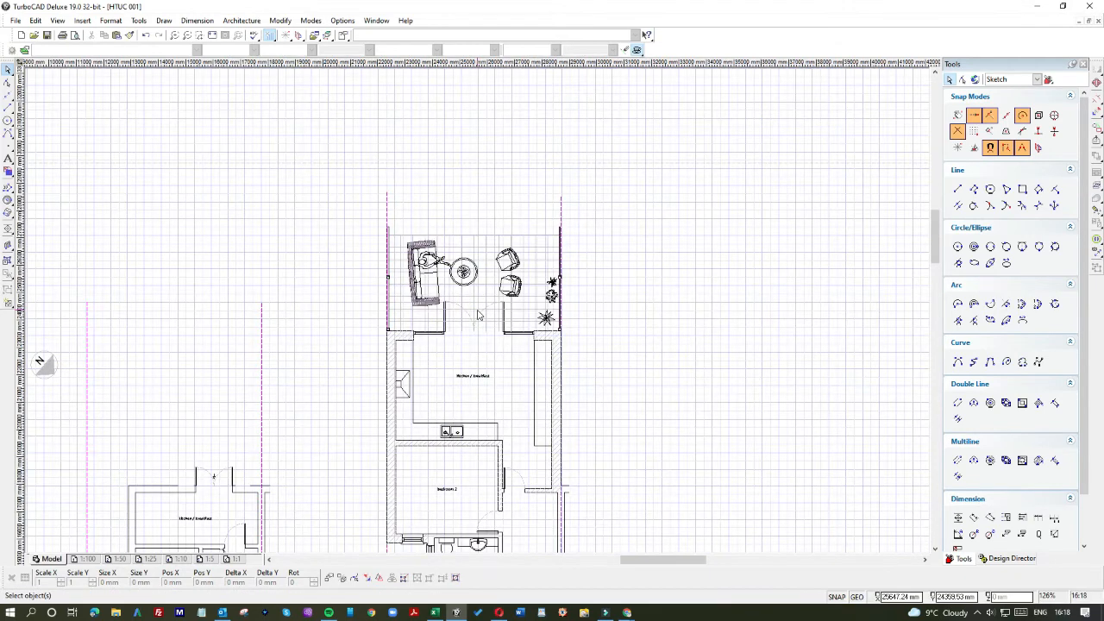
pyautogui.scroll(-2, 475, 367)
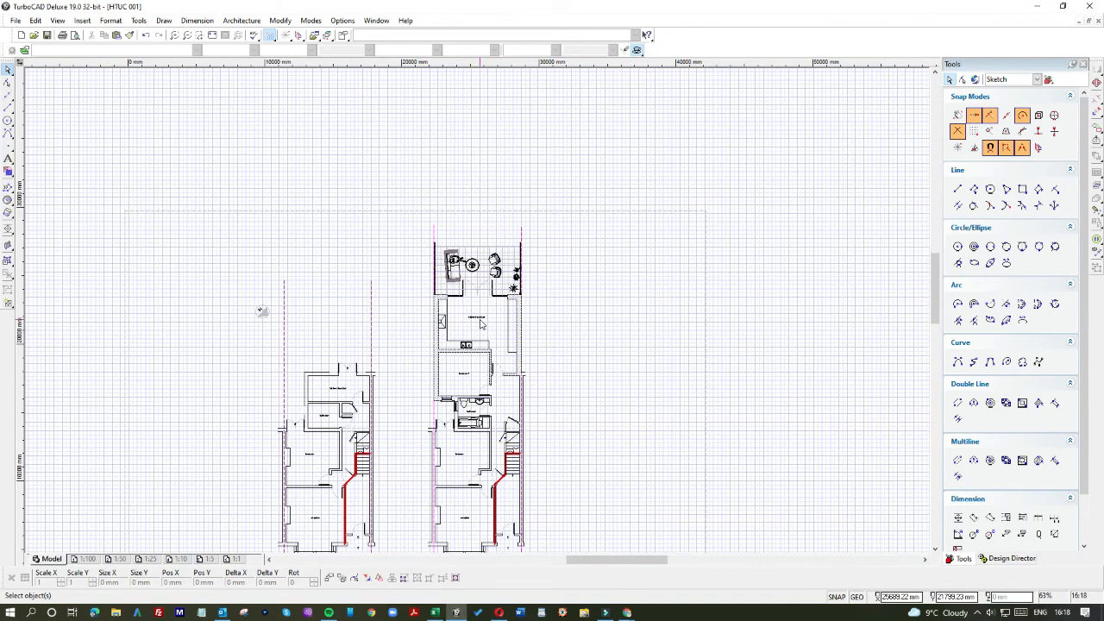
pyautogui.scroll(-2, 481, 324)
pyautogui.scroll(4, 479, 324)
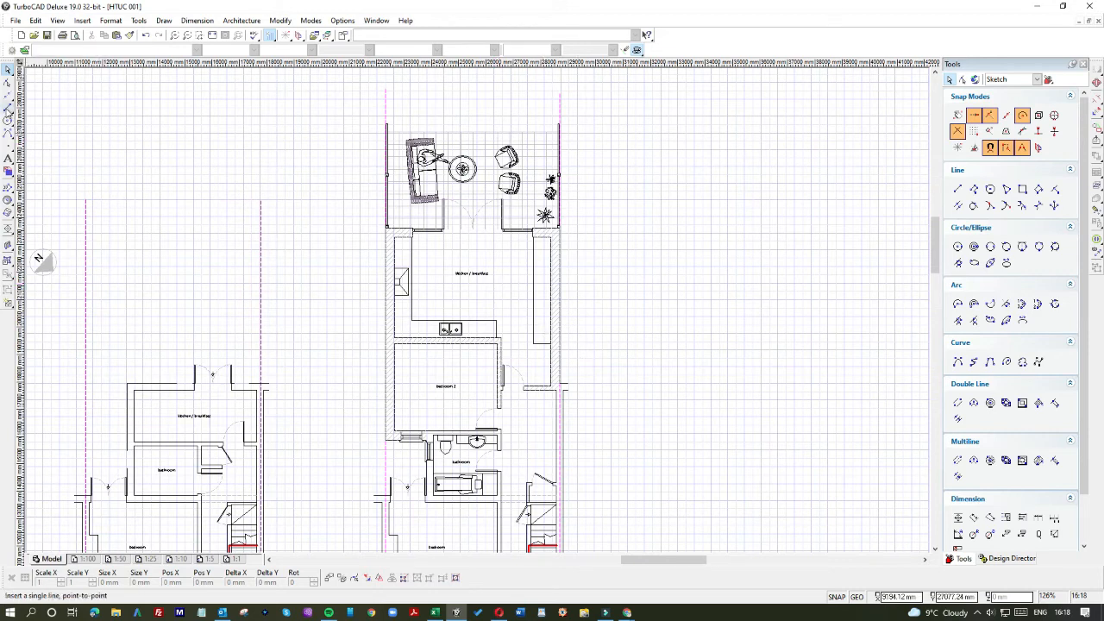
# Step: Try to dimension the kitchen's outer wall on the right, from the corner beside the hallway door up to the patio fence
pyautogui.click(958, 518)
pyautogui.click(561, 383)
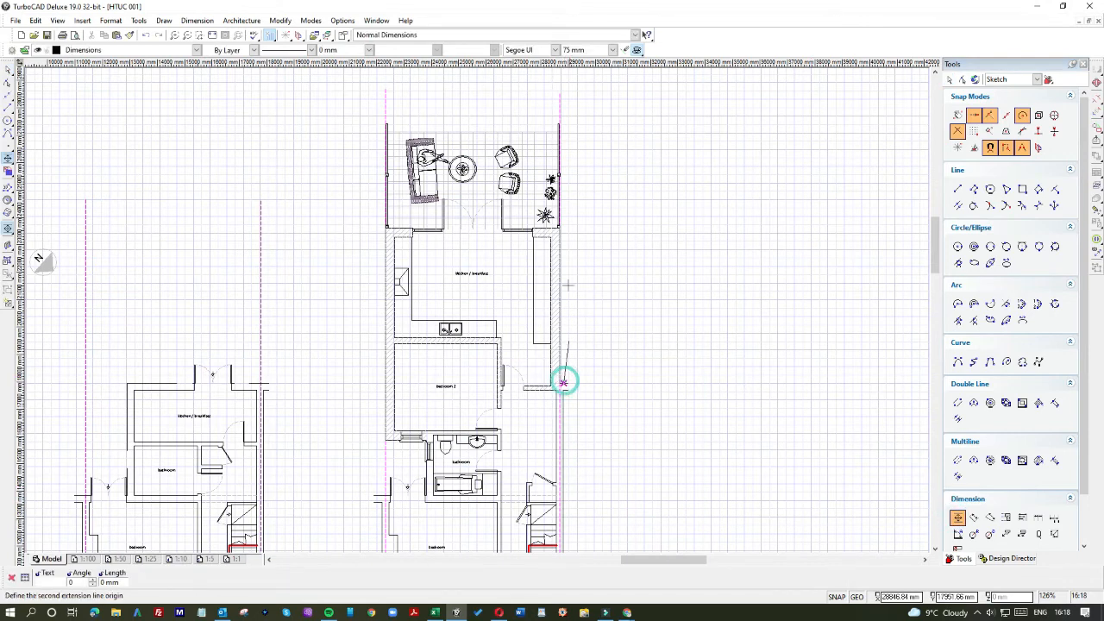
pyautogui.click(560, 225)
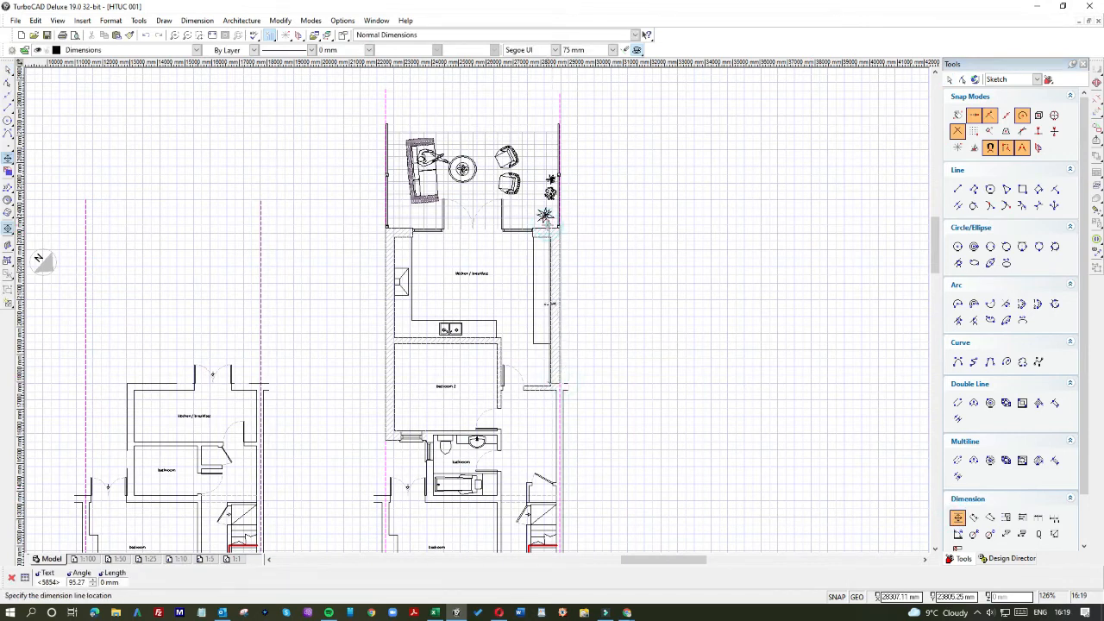
pyautogui.click(613, 226)
pyautogui.click(146, 34)
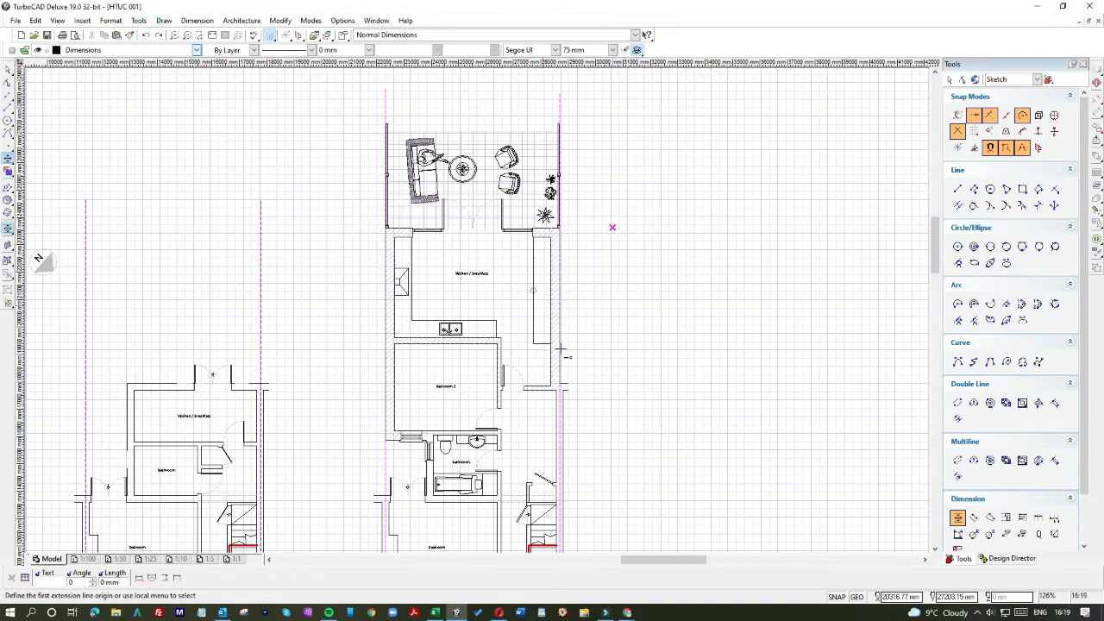
# Step: Place a vertical orthogonal dimension outside the kitchen's right wall, from the boundary wall end up to the patio corner
pyautogui.scroll(1, 567, 380)
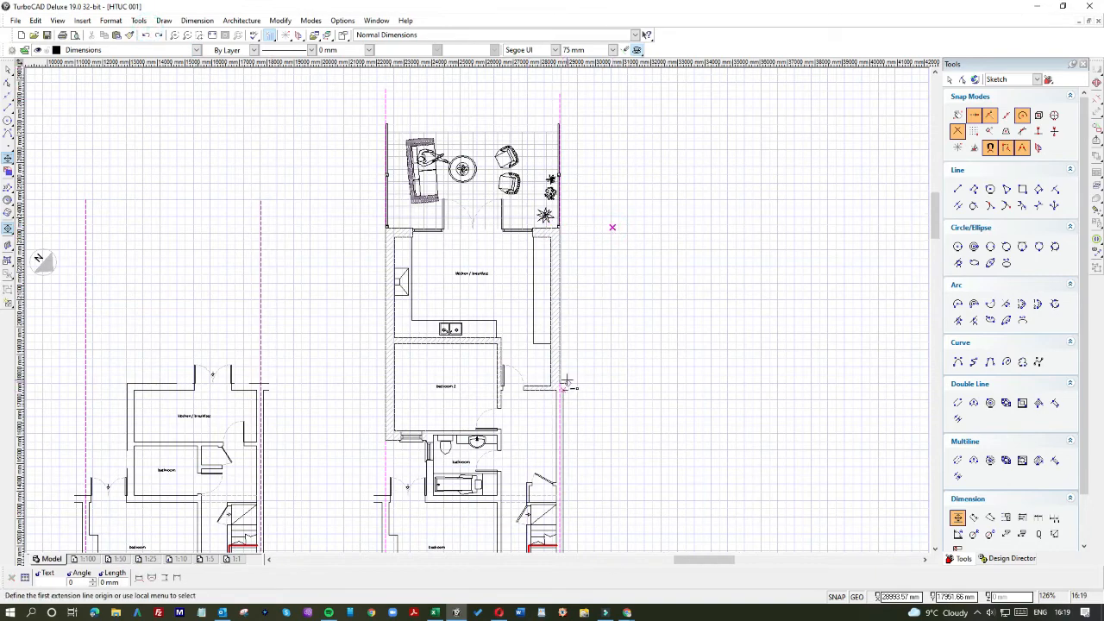
pyautogui.scroll(-1, 478, 311)
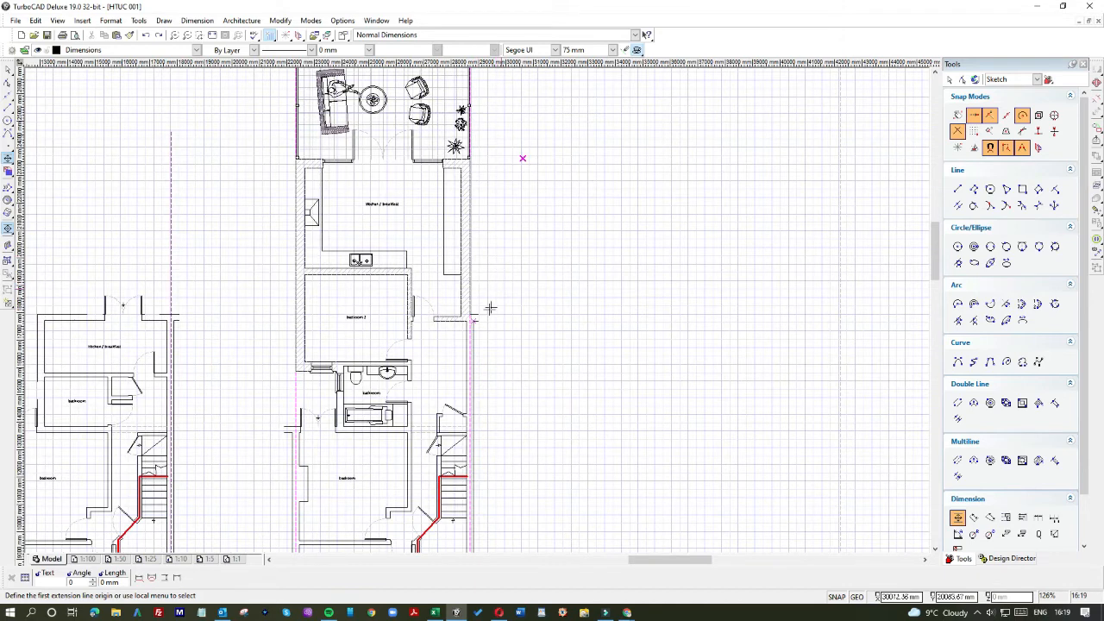
pyautogui.click(476, 313)
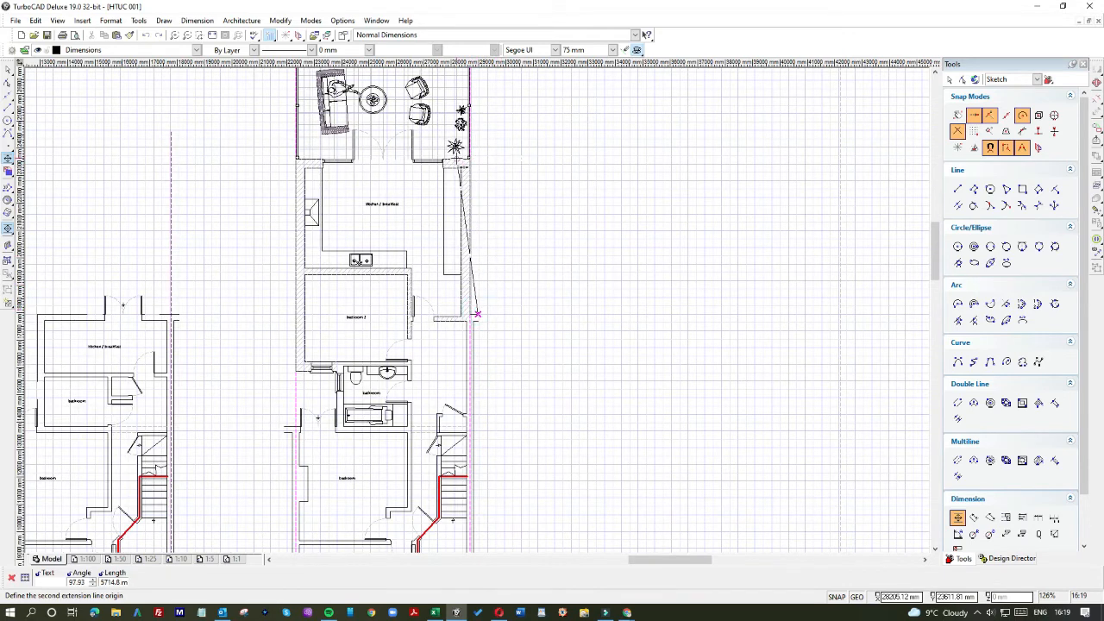
pyautogui.click(470, 159)
pyautogui.click(528, 173)
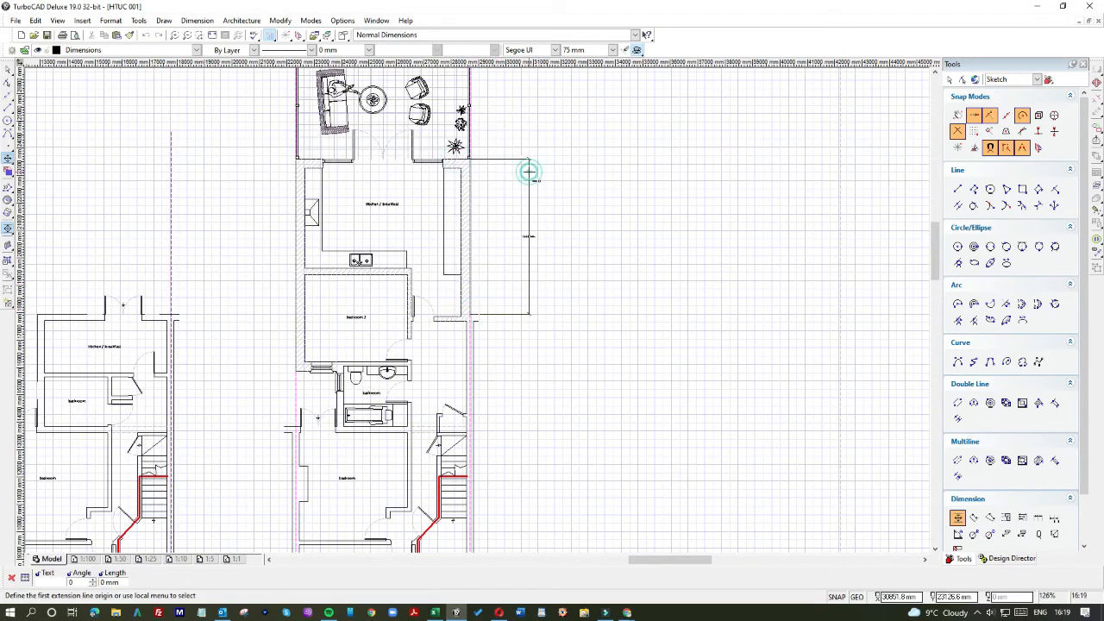
# Step: Delete the vertical dimension beside the kitchen's right wall
pyautogui.click(8, 69)
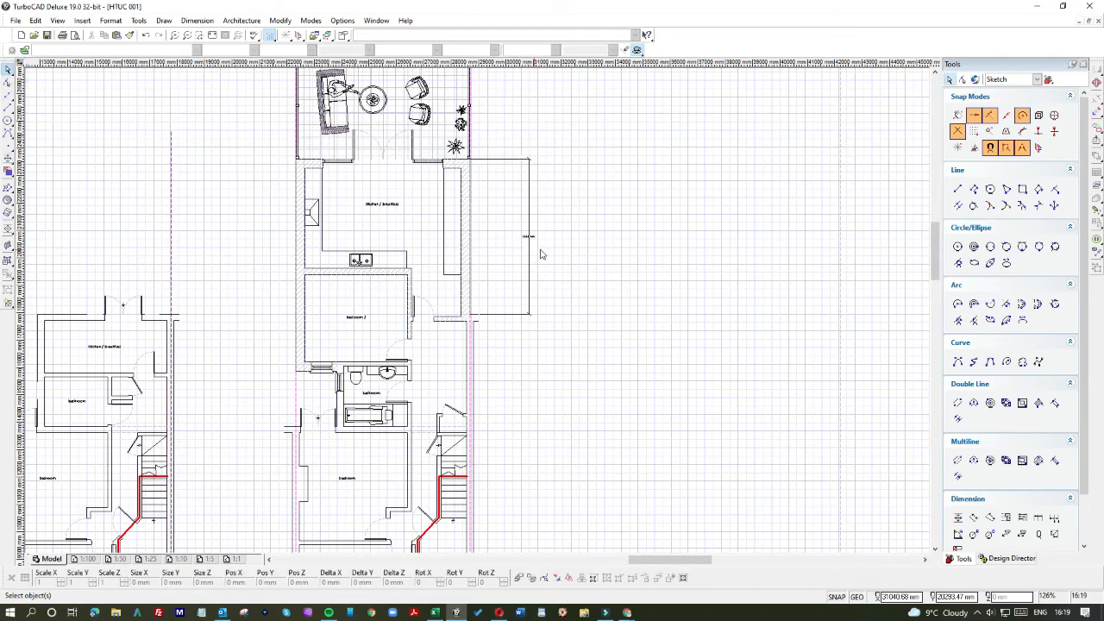
pyautogui.click(527, 237)
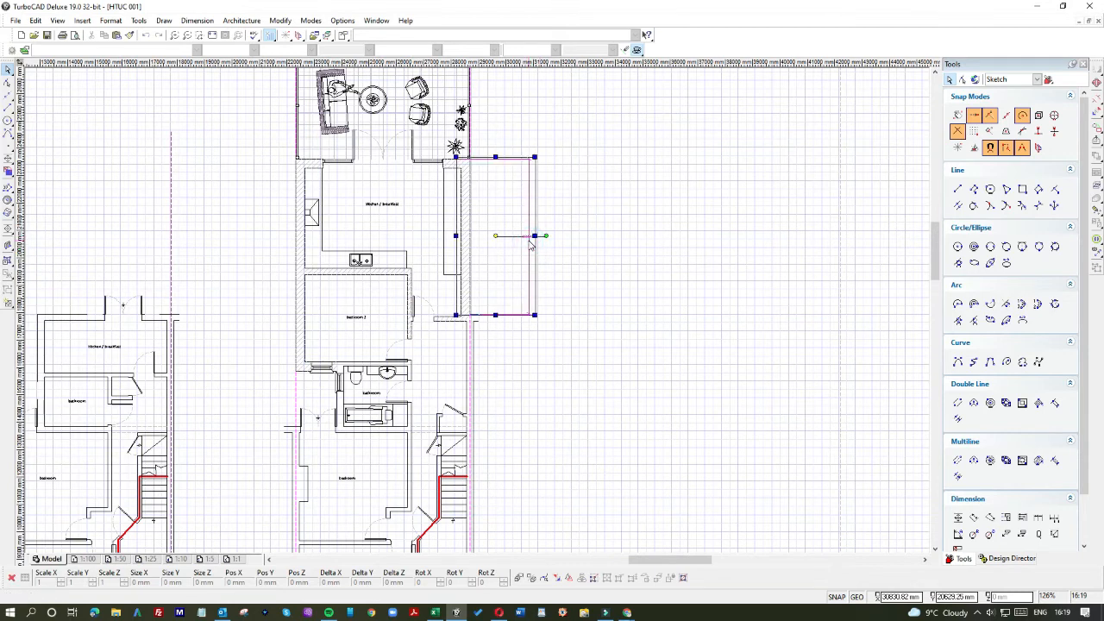
pyautogui.press('Delete')
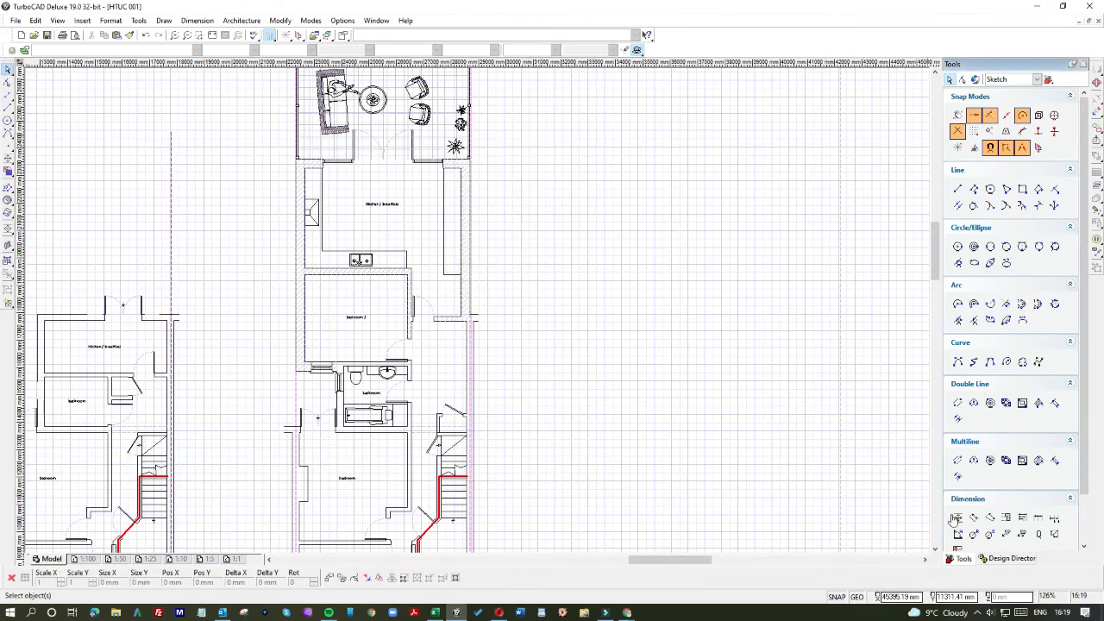
# Step: Set the arrowhead size to 150 mm in the format properties of the orthogonal dimension tool
pyautogui.click(957, 518)
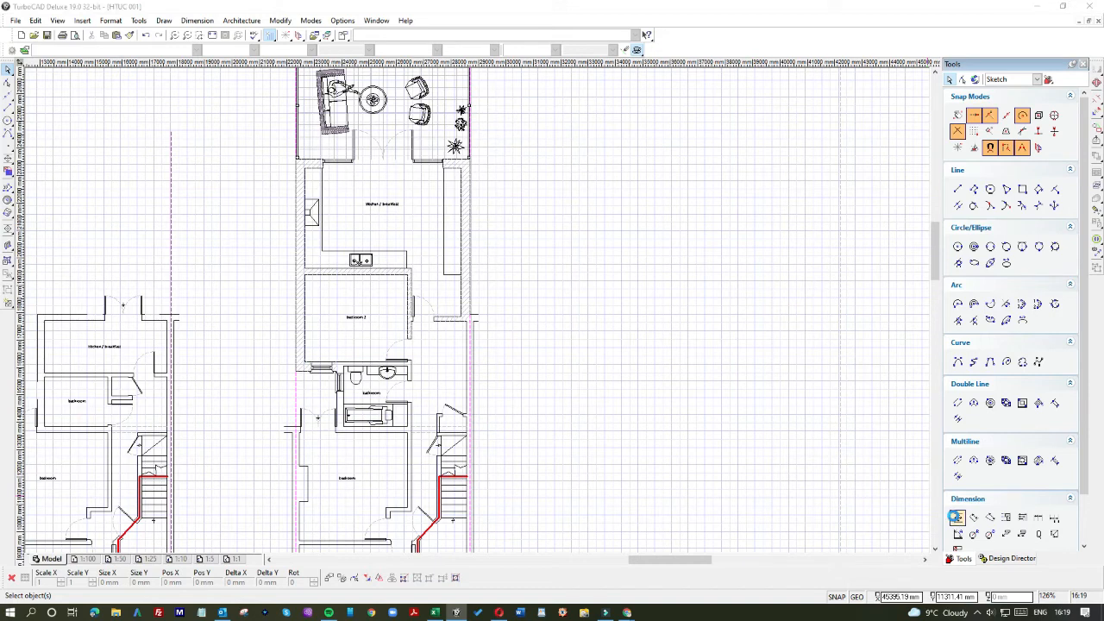
pyautogui.doubleClick(956, 517)
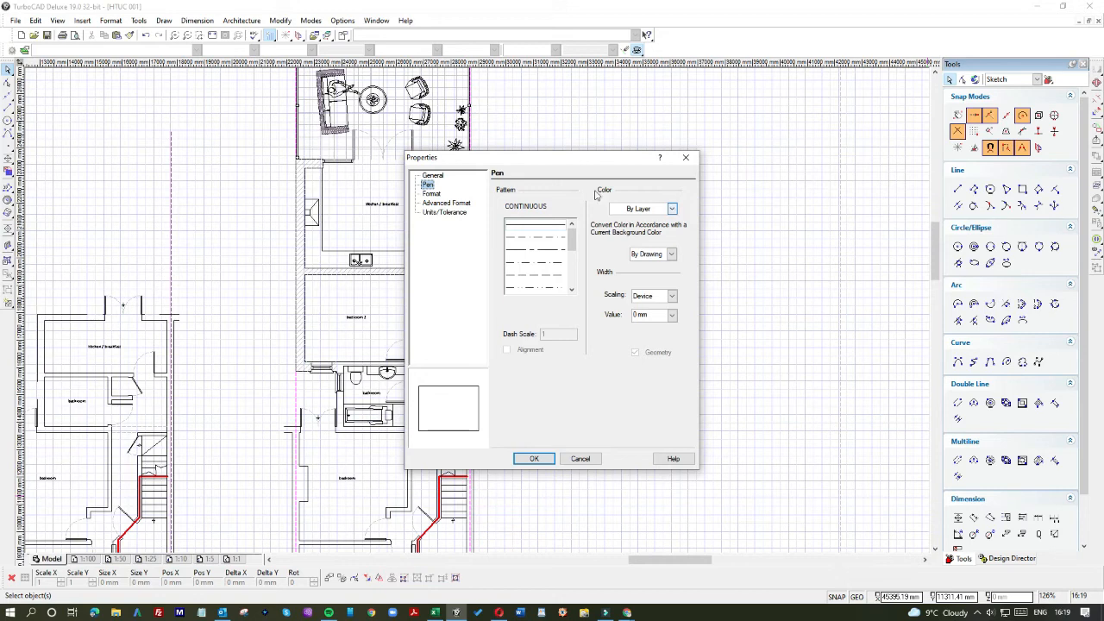
pyautogui.click(432, 193)
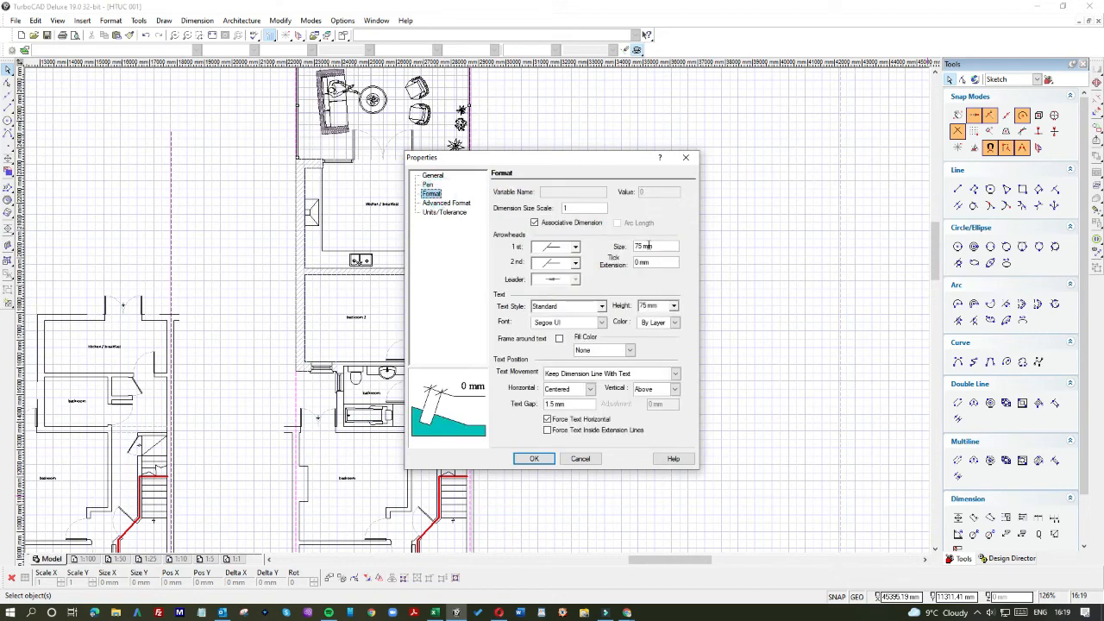
pyautogui.moveTo(658, 247); pyautogui.dragTo(606, 250)
pyautogui.write('1')
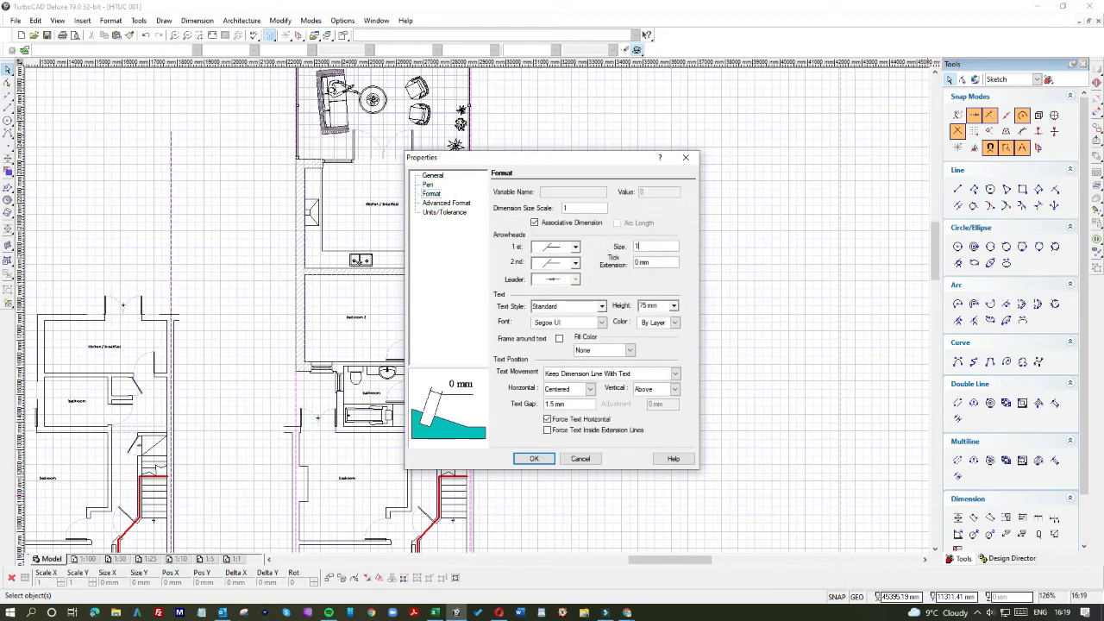
pyautogui.write('50')
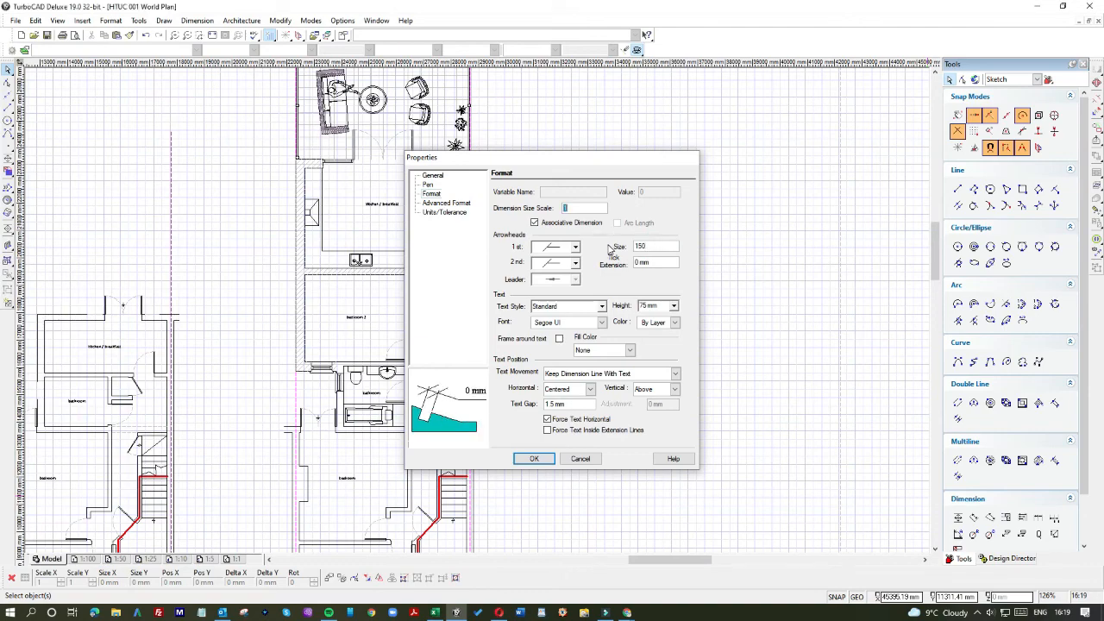
pyautogui.press('Return')
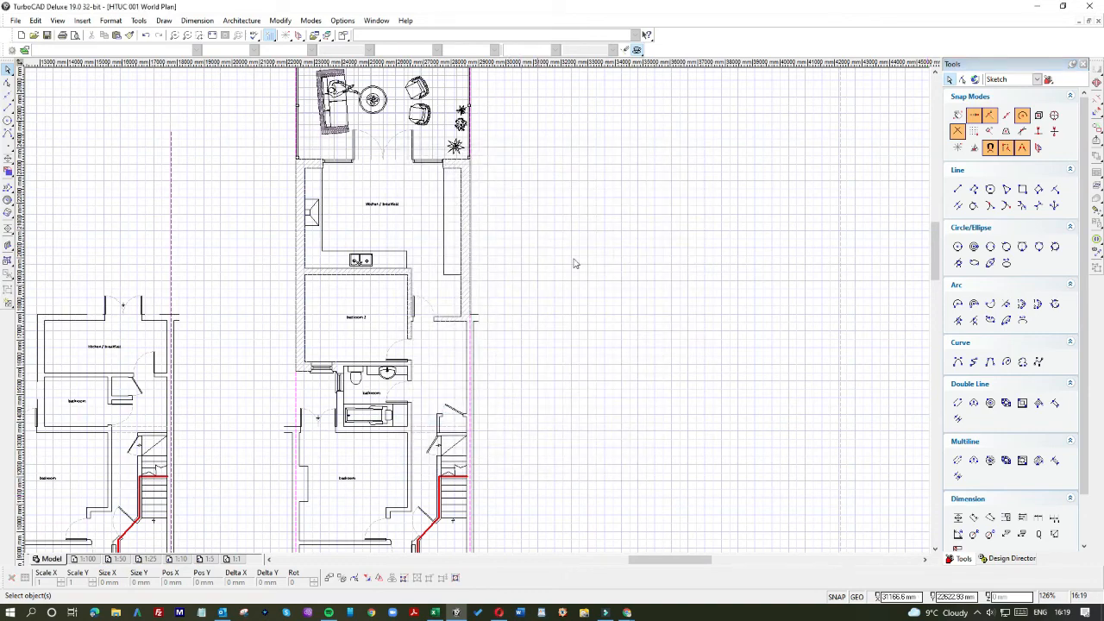
# Step: Dimension the kitchen's right outer wall vertically with the larger ticks, from the boundary wall end to the patio corner
pyautogui.click(958, 517)
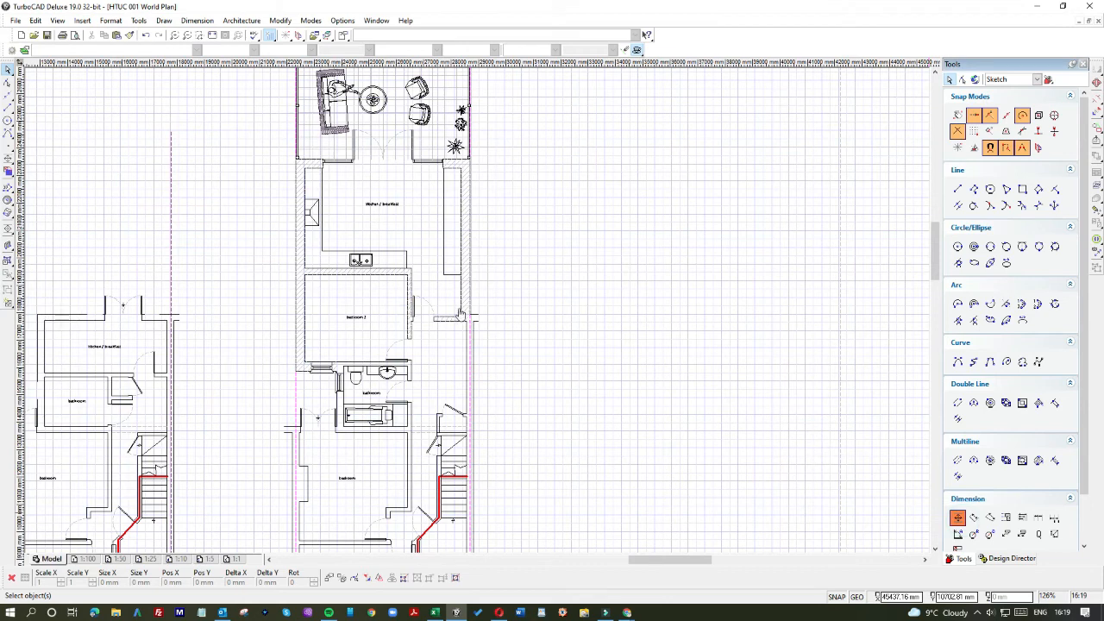
pyautogui.click(474, 314)
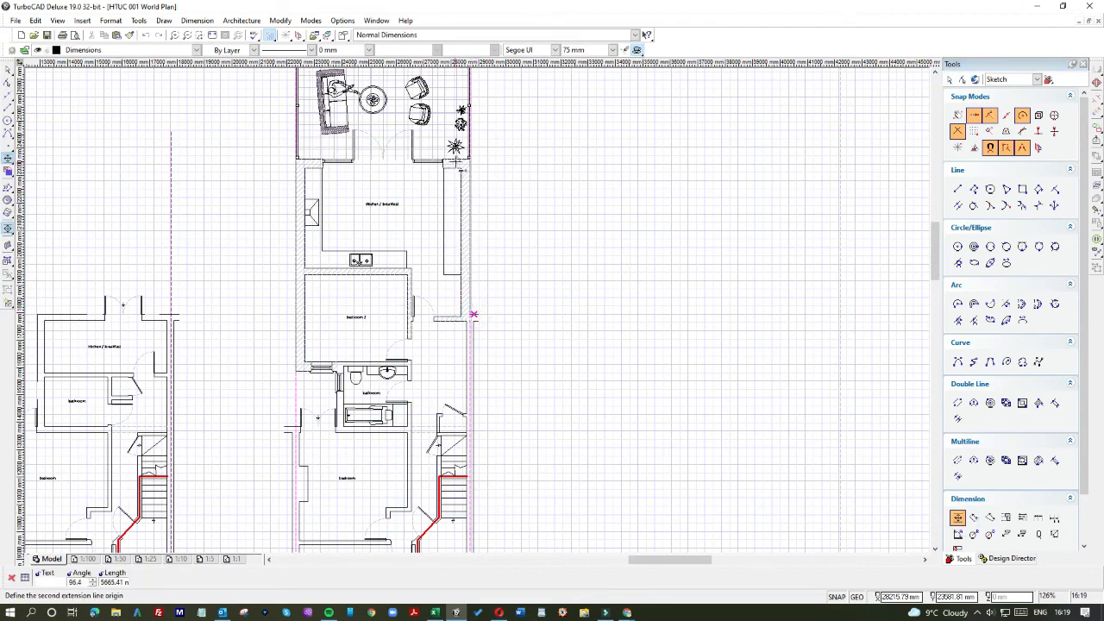
pyautogui.click(470, 159)
pyautogui.click(509, 181)
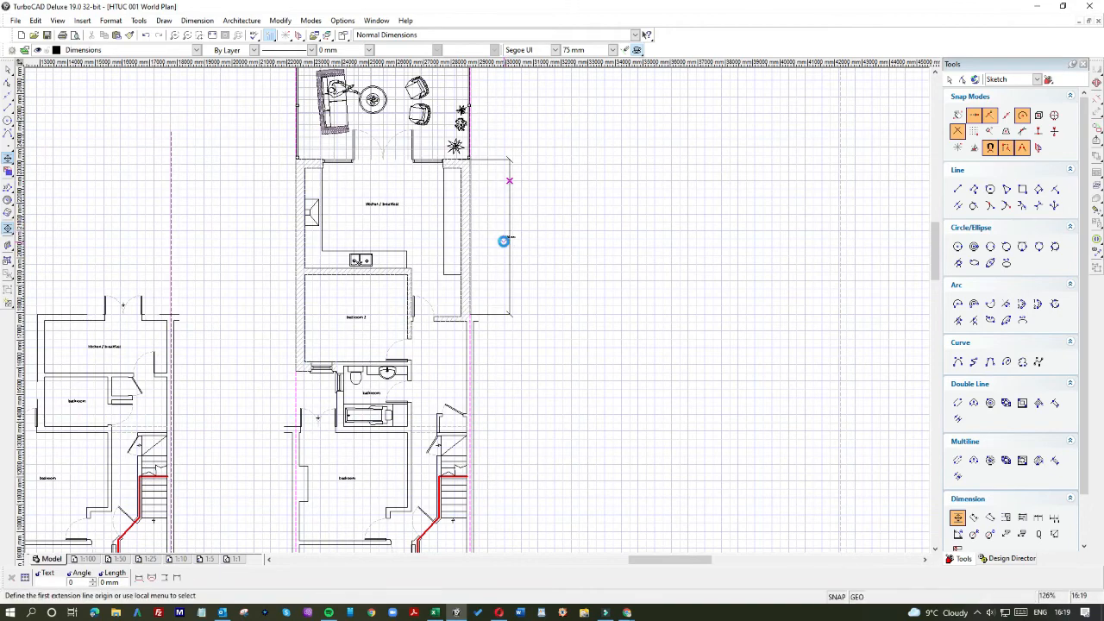
pyautogui.scroll(2, 504, 241)
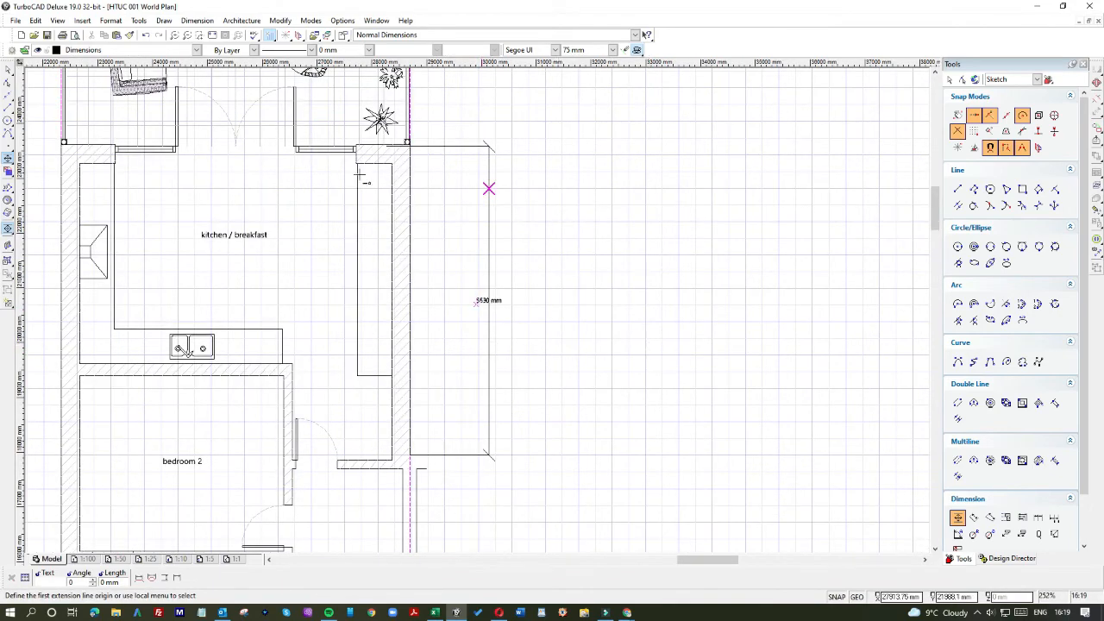
# Step: Narrow the vertical dimension to about 1446 mm wide so its extension lines start clear of the kitchen wall
pyautogui.click(9, 69)
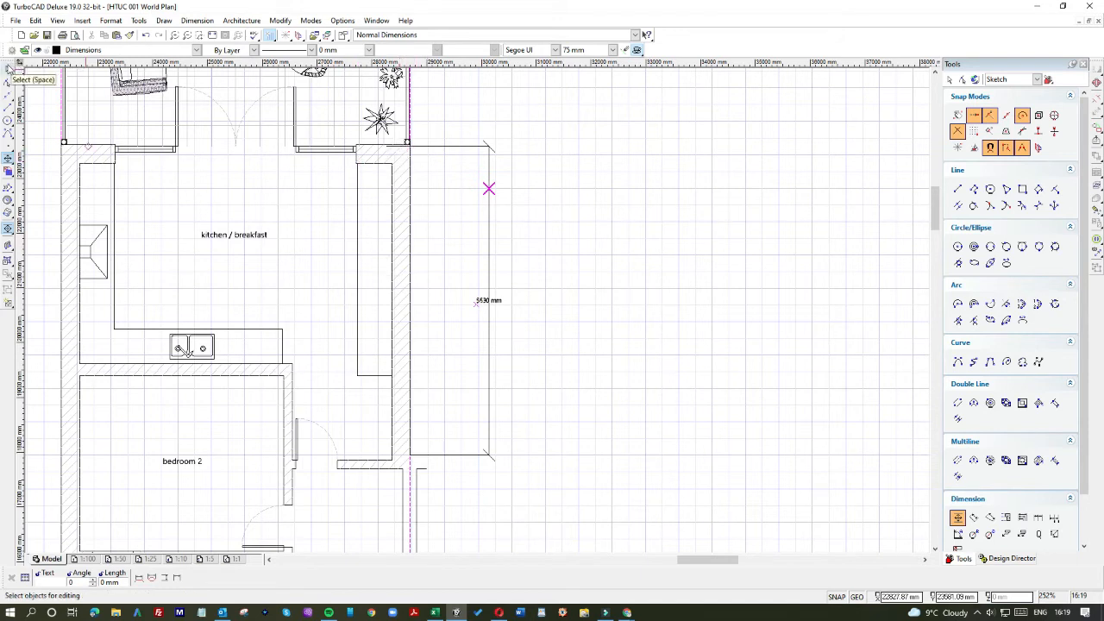
pyautogui.click(430, 147)
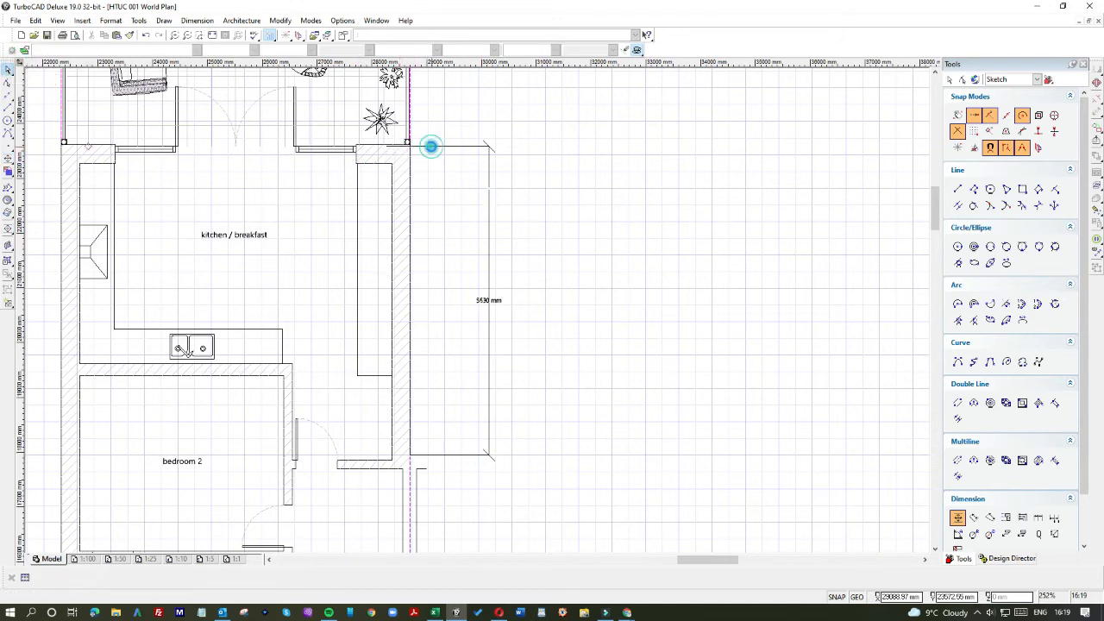
pyautogui.click(383, 300)
pyautogui.click(427, 301)
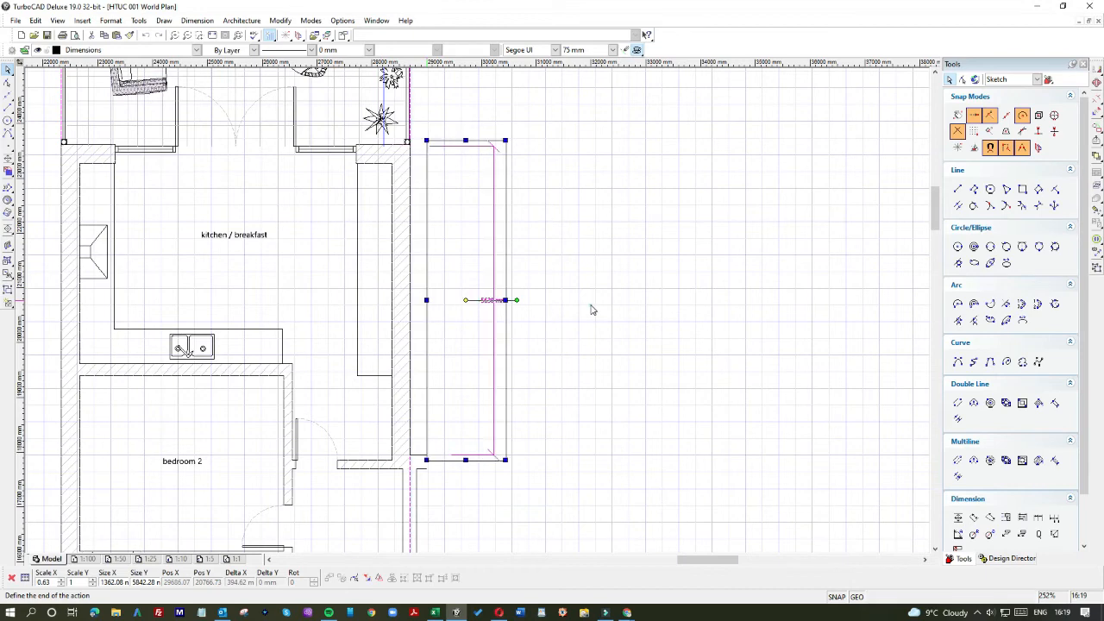
pyautogui.click(591, 309)
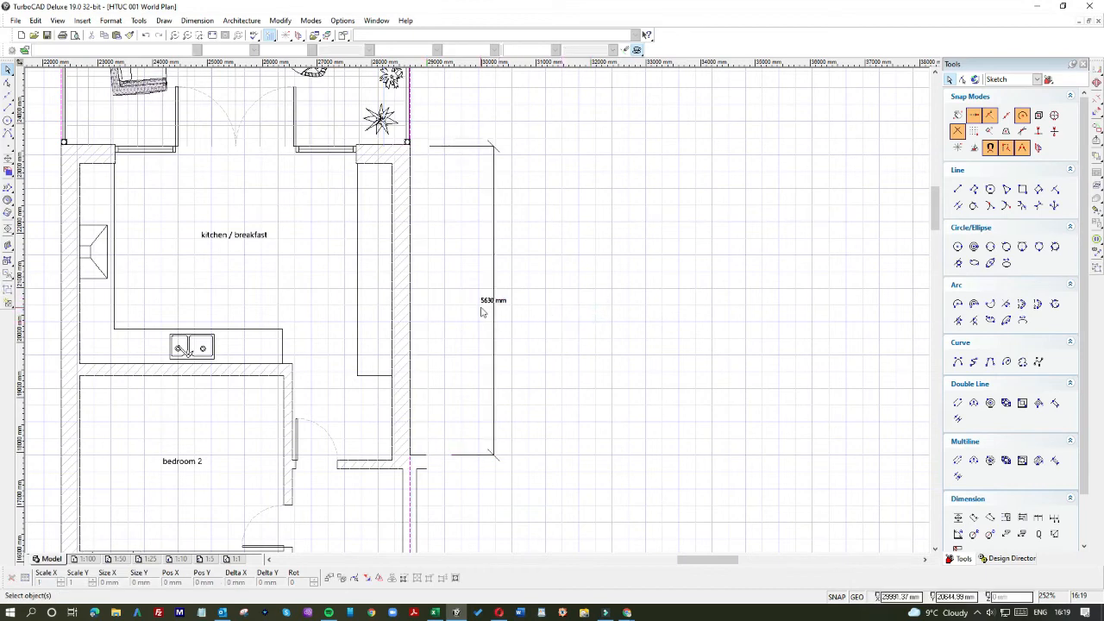
# Step: Delete the narrowed vertical dimension outside the kitchen wall
pyautogui.click(634, 349)
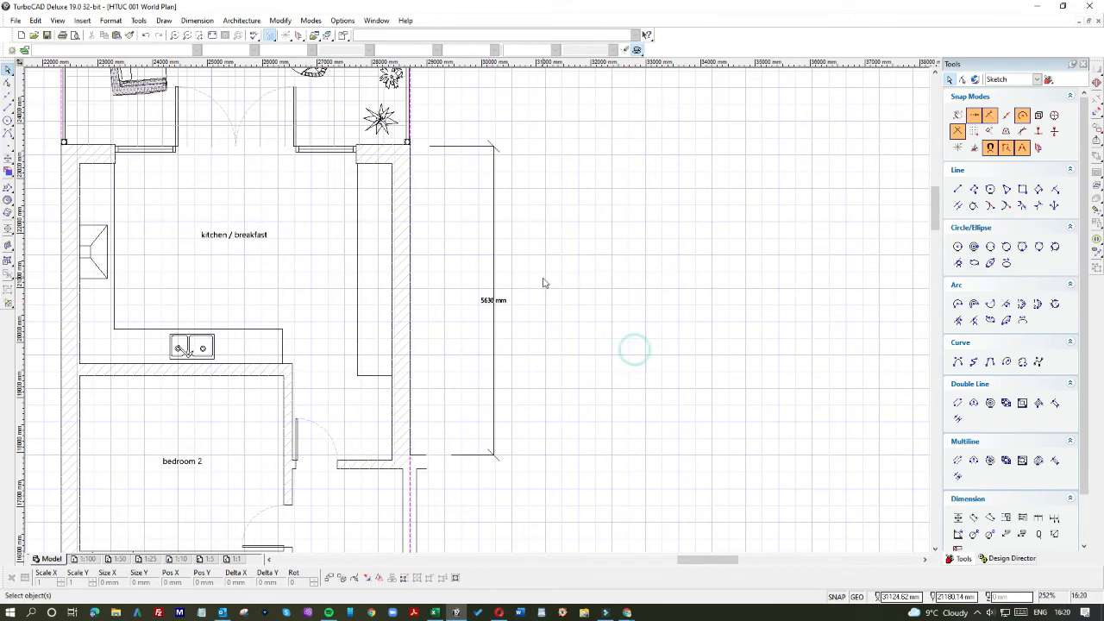
pyautogui.click(499, 261)
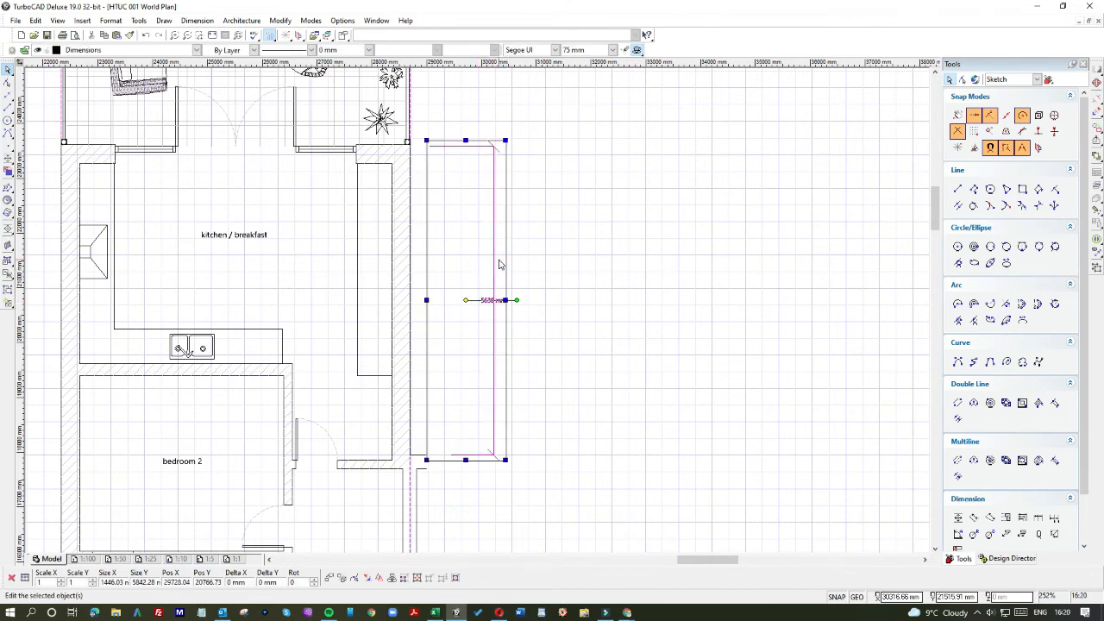
pyautogui.press('Delete')
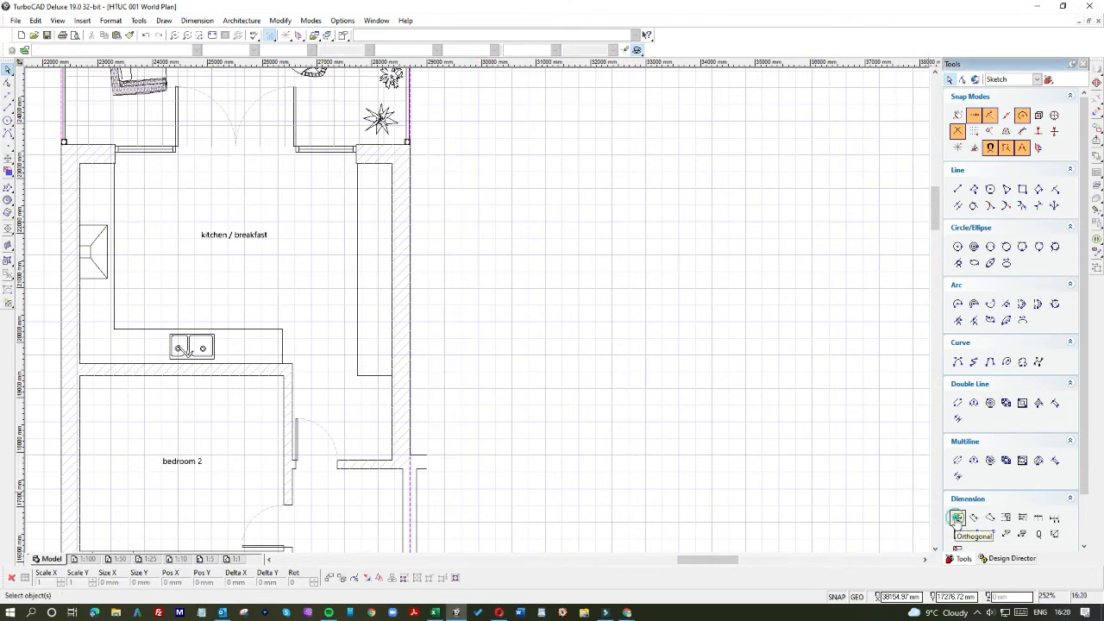
# Step: Place a horizontal sample orthogonal dimension of about 315 mm in the empty area to the right of the floor plan
pyautogui.click(958, 518)
pyautogui.click(836, 446)
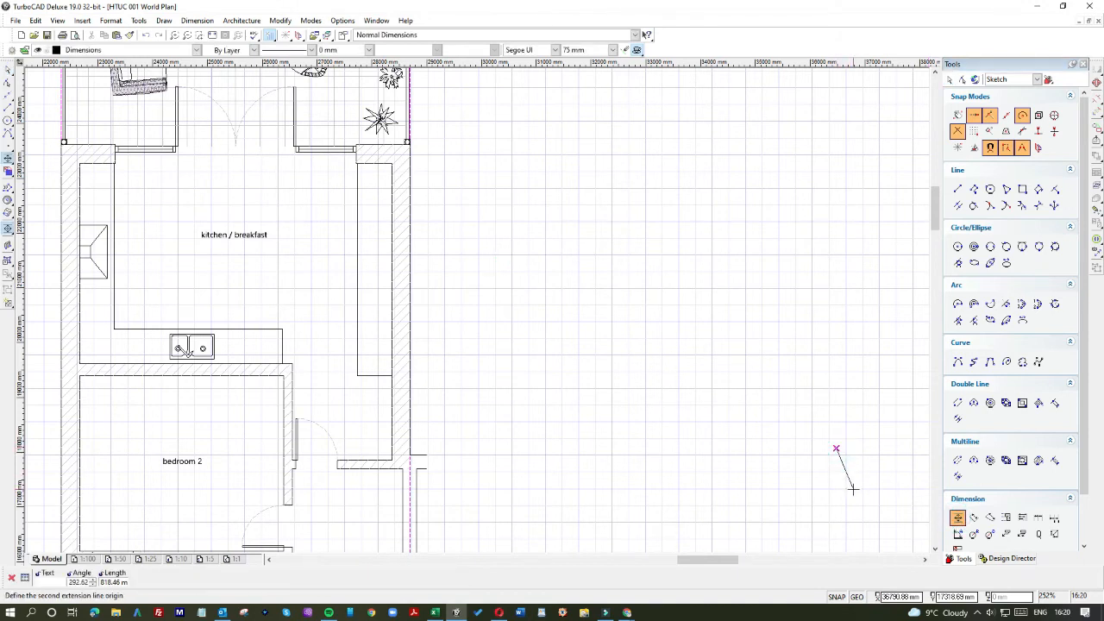
pyautogui.click(853, 489)
pyautogui.click(828, 424)
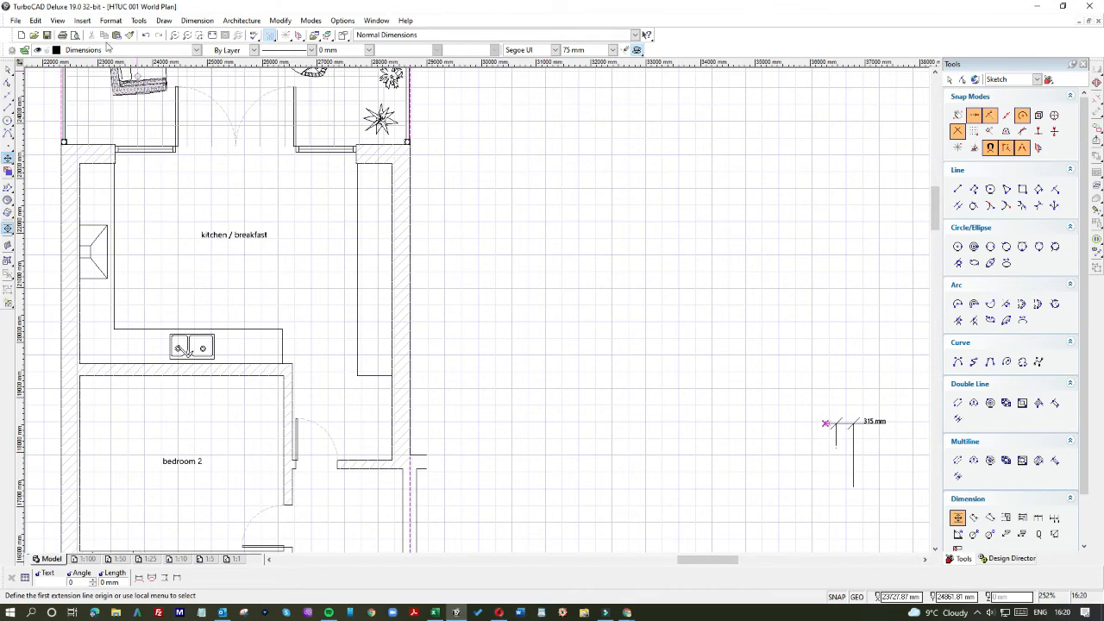
# Step: Undo the sample dimension beside the floor plan and set the orthogonal dimension's arrowhead size to 250 mm
pyautogui.click(145, 36)
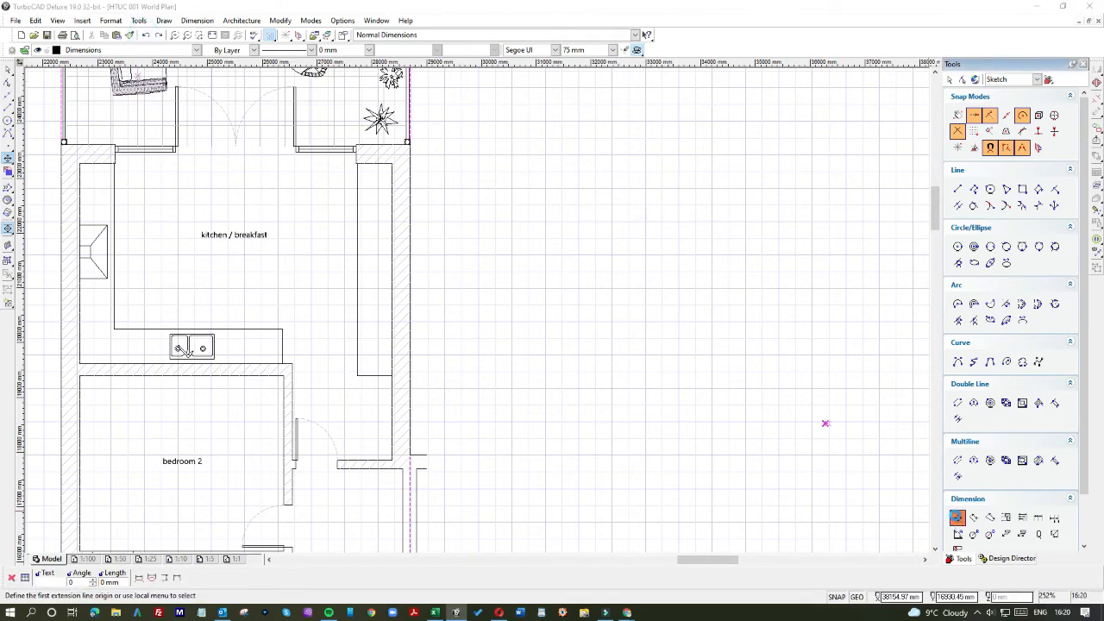
pyautogui.doubleClick(958, 518)
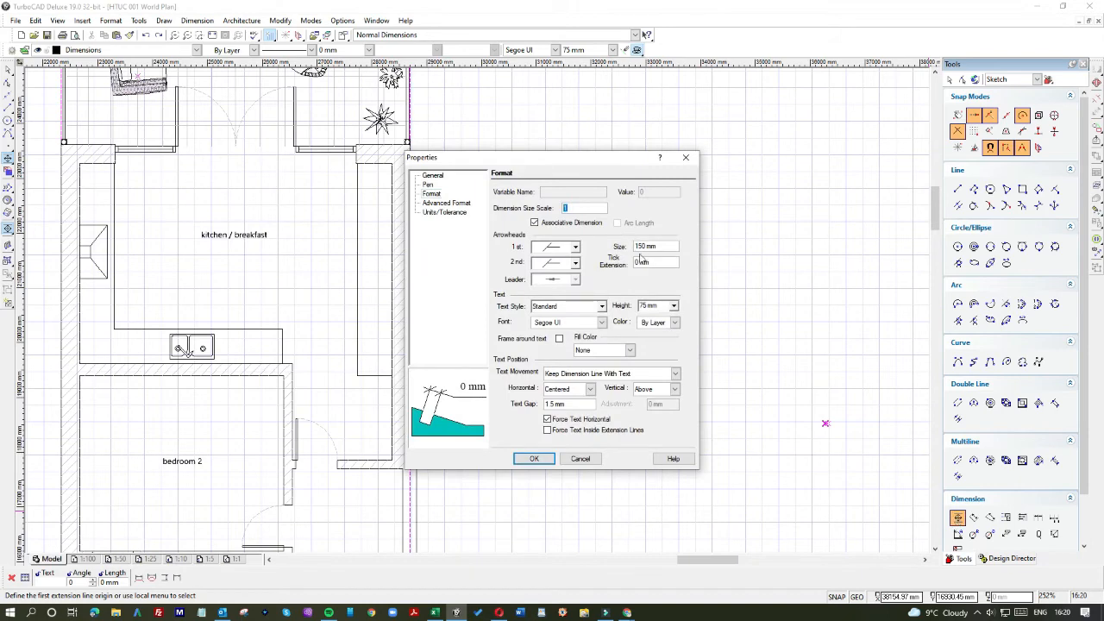
pyautogui.tripleClick(656, 246)
pyautogui.write('2')
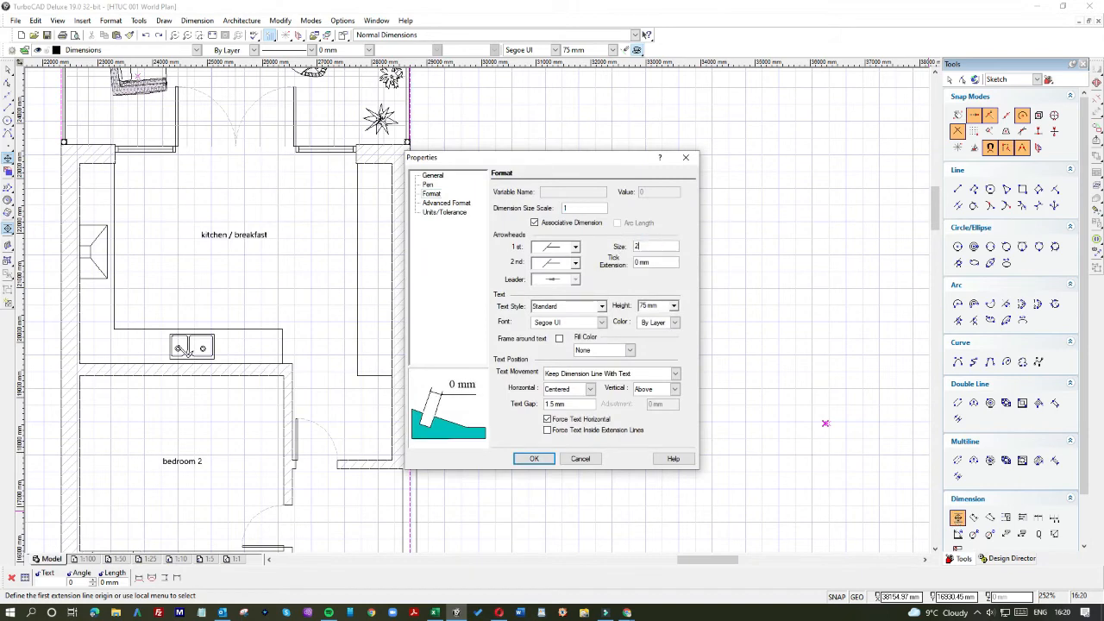
pyautogui.write('50')
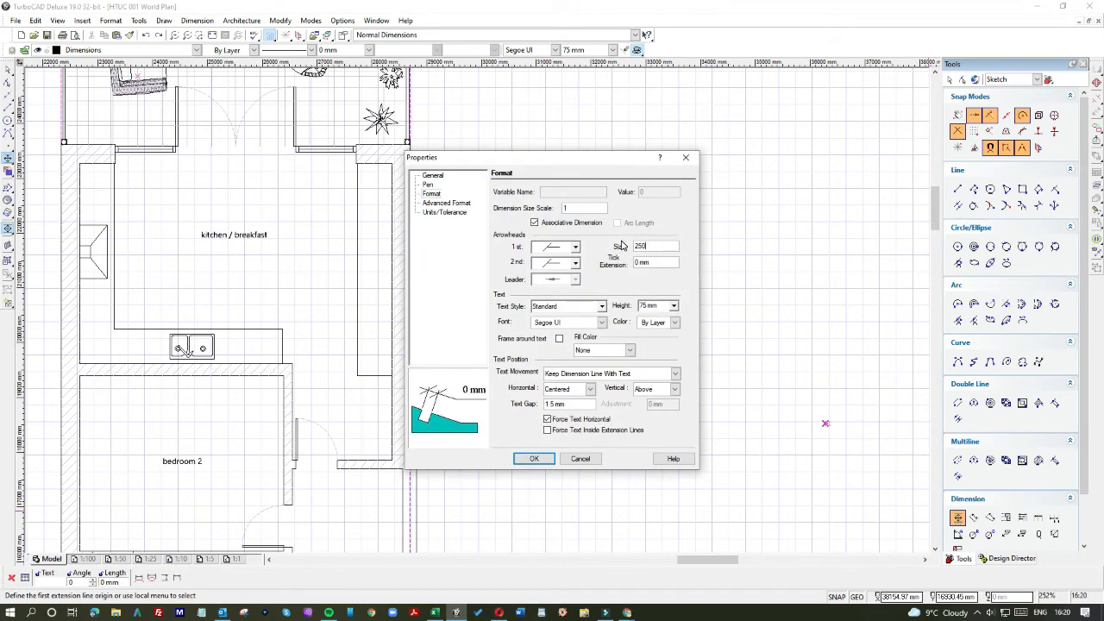
pyautogui.click(532, 458)
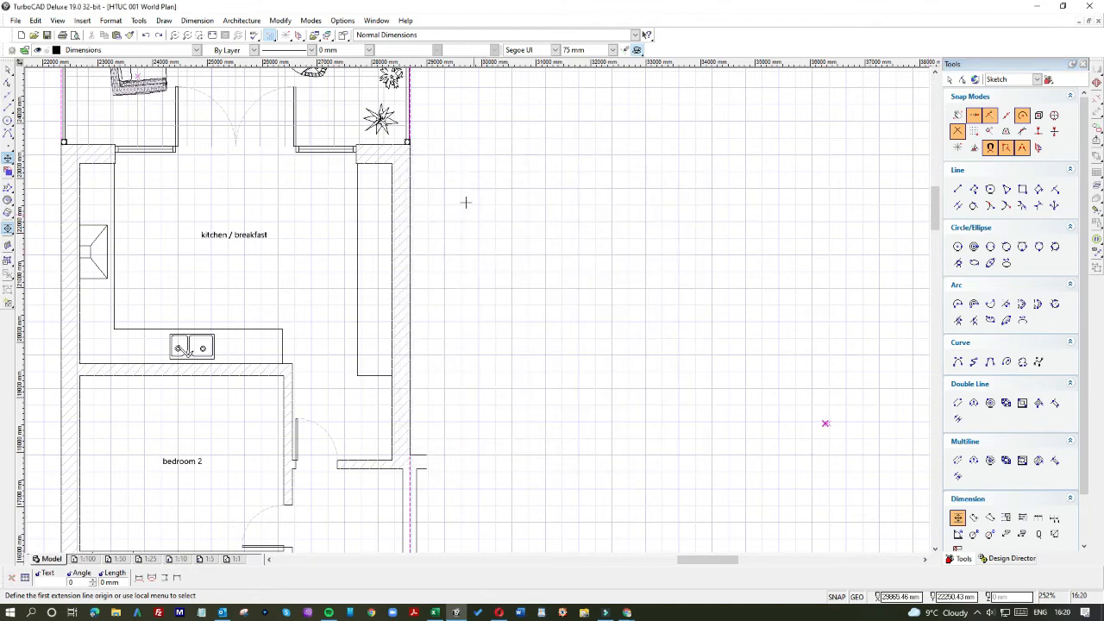
# Step: Dimension the kitchen's right outer wall vertically from the boundary wall end to the patio-side wall face, placing the dimension line outside the wall
pyautogui.click(413, 454)
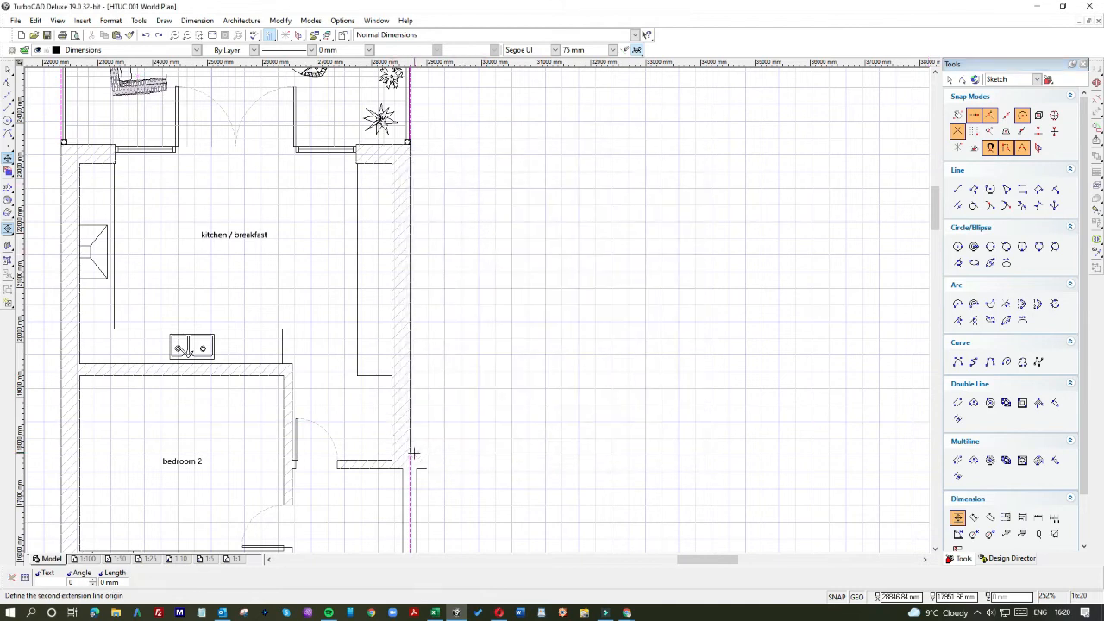
pyautogui.click(376, 147)
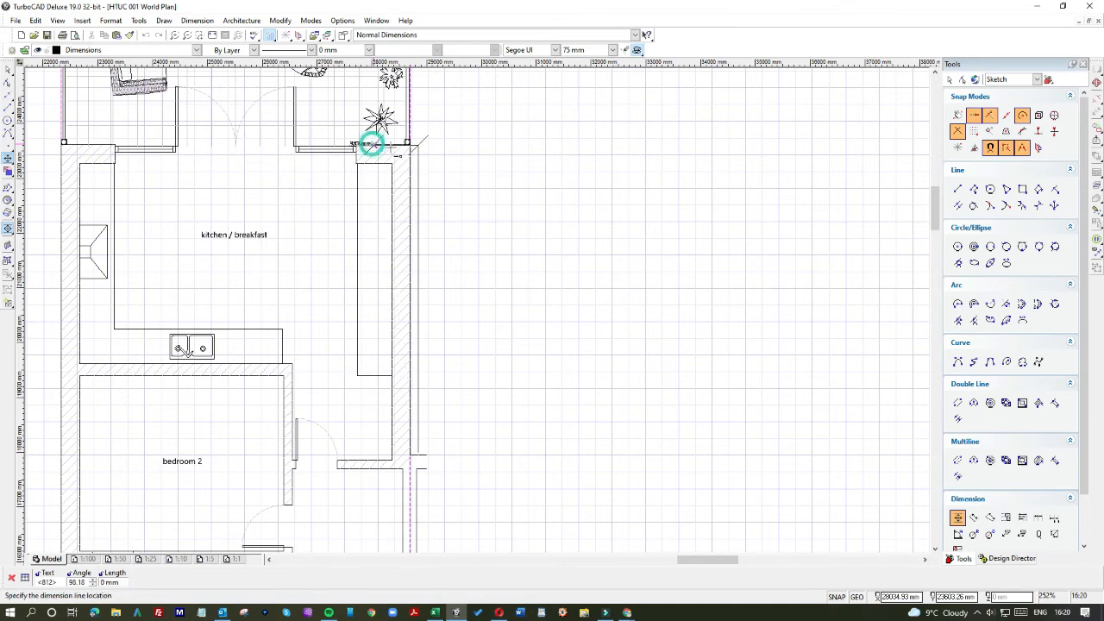
pyautogui.click(499, 158)
# Step: Narrow the kitchen wall's vertical dimension to about 1478 mm wide so its extension lines start clear of the wall
pyautogui.click(8, 69)
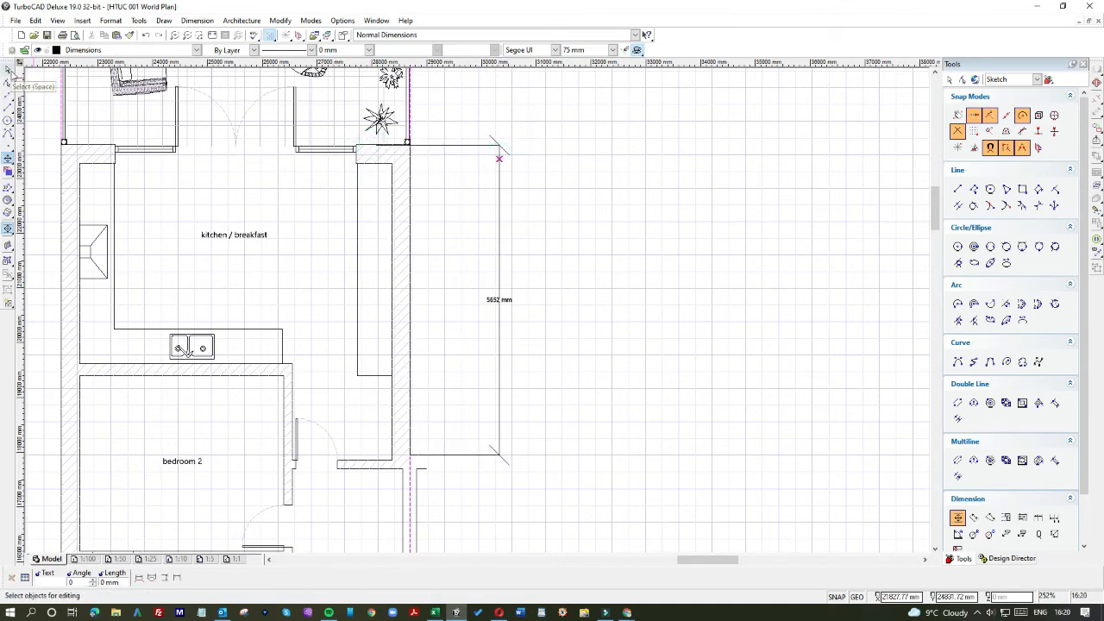
pyautogui.click(430, 149)
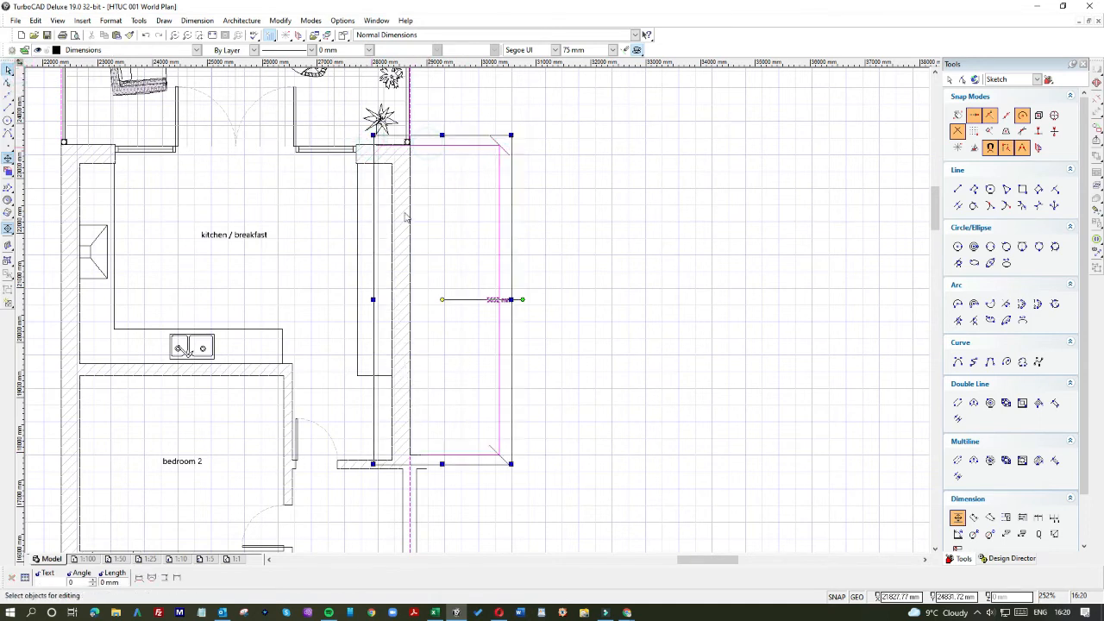
pyautogui.moveTo(372, 301); pyautogui.dragTo(431, 299)
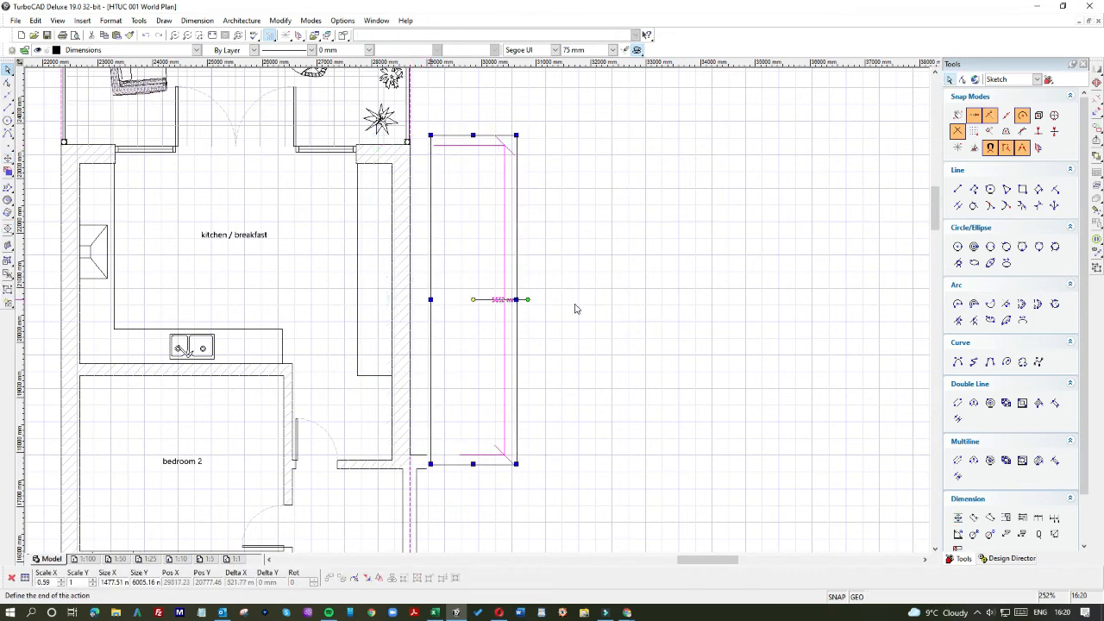
pyautogui.click(574, 304)
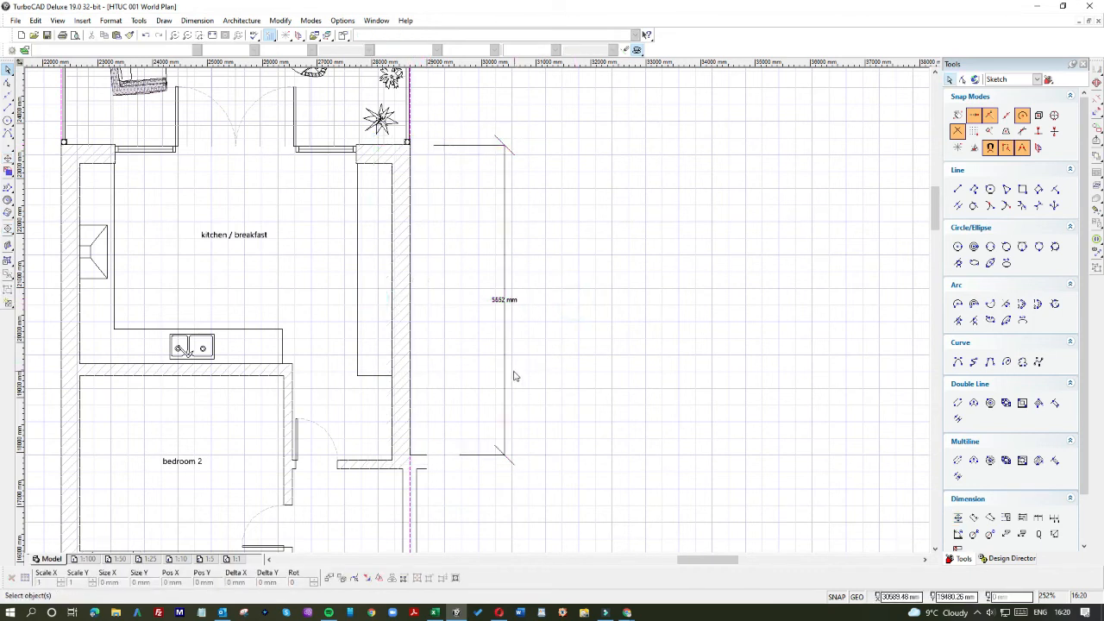
# Step: Dimension the courtyard's width below bedroom 2, from the bathroom's outer wall to bedroom 2's outer corner
pyautogui.scroll(-2, 480, 315)
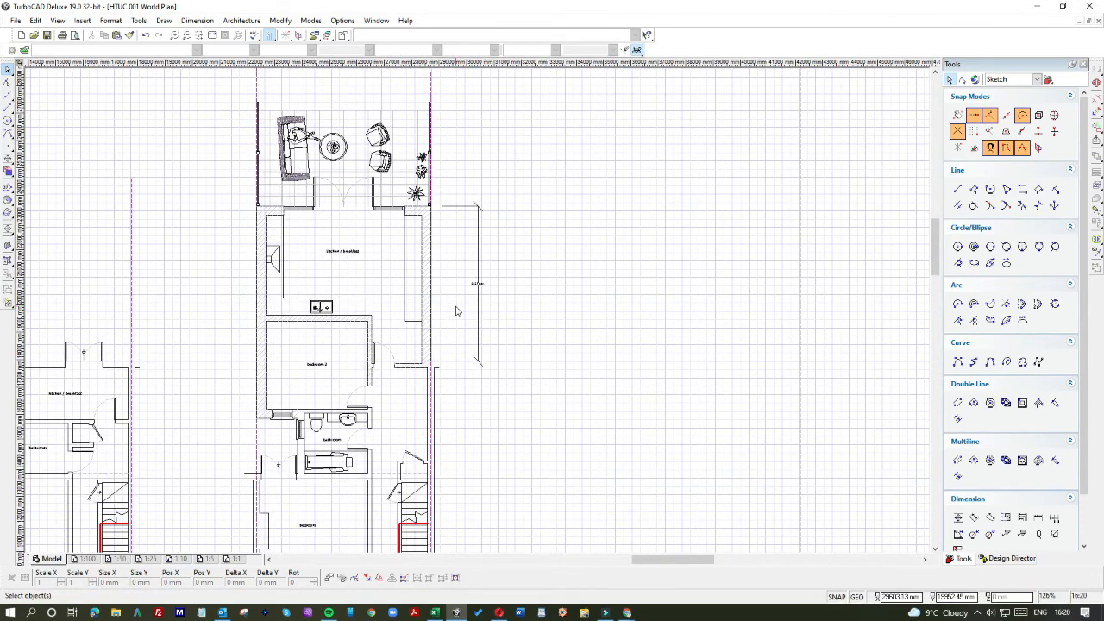
pyautogui.scroll(2, 480, 316)
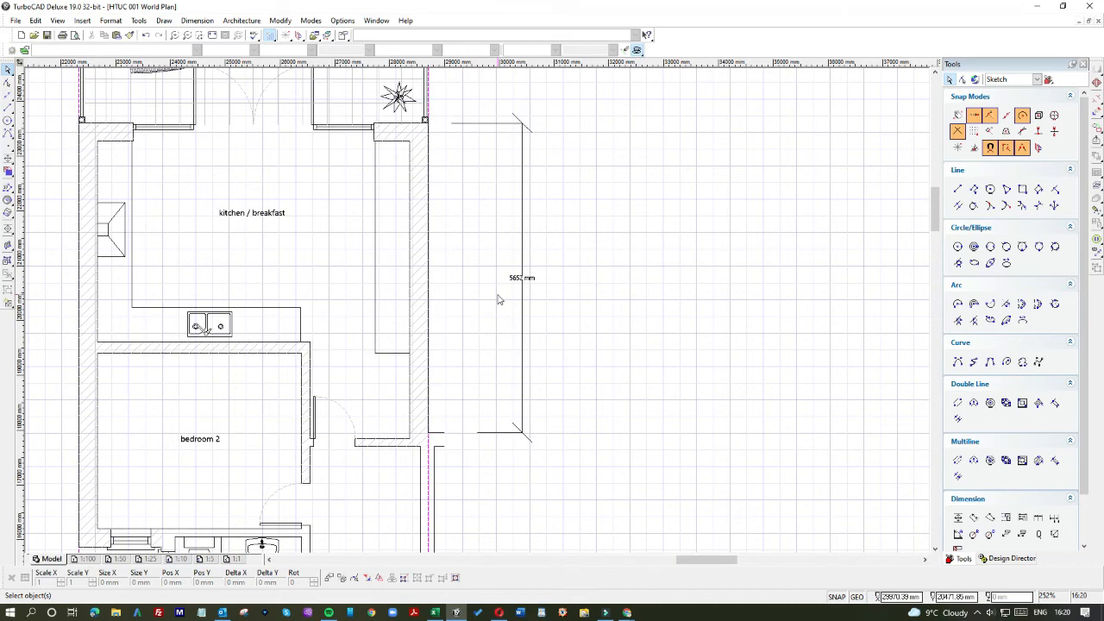
pyautogui.scroll(-2, 498, 299)
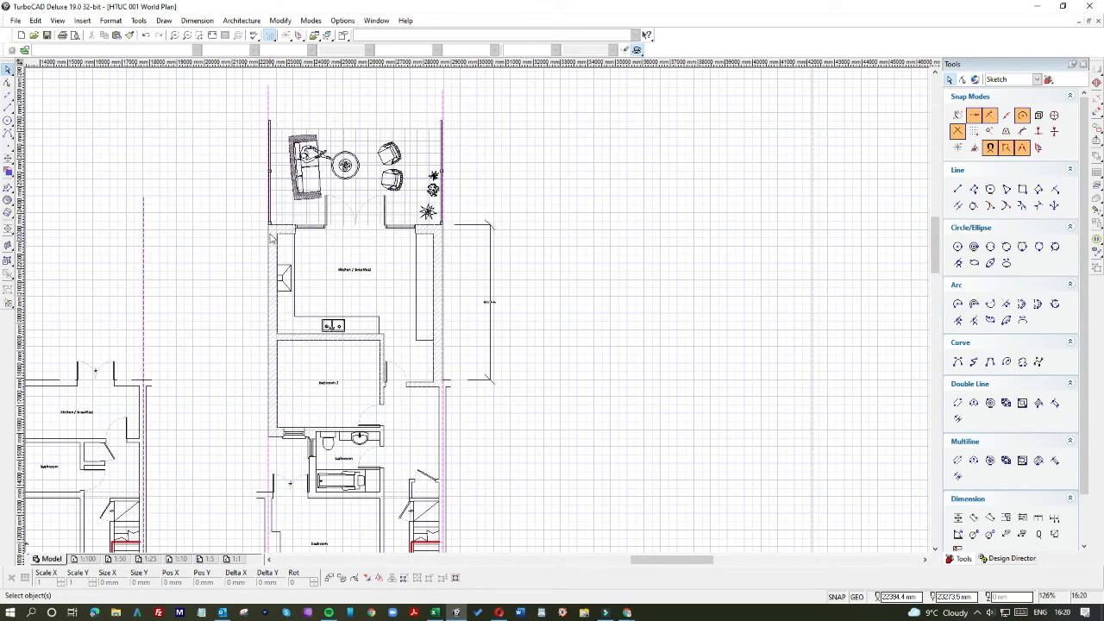
pyautogui.click(957, 518)
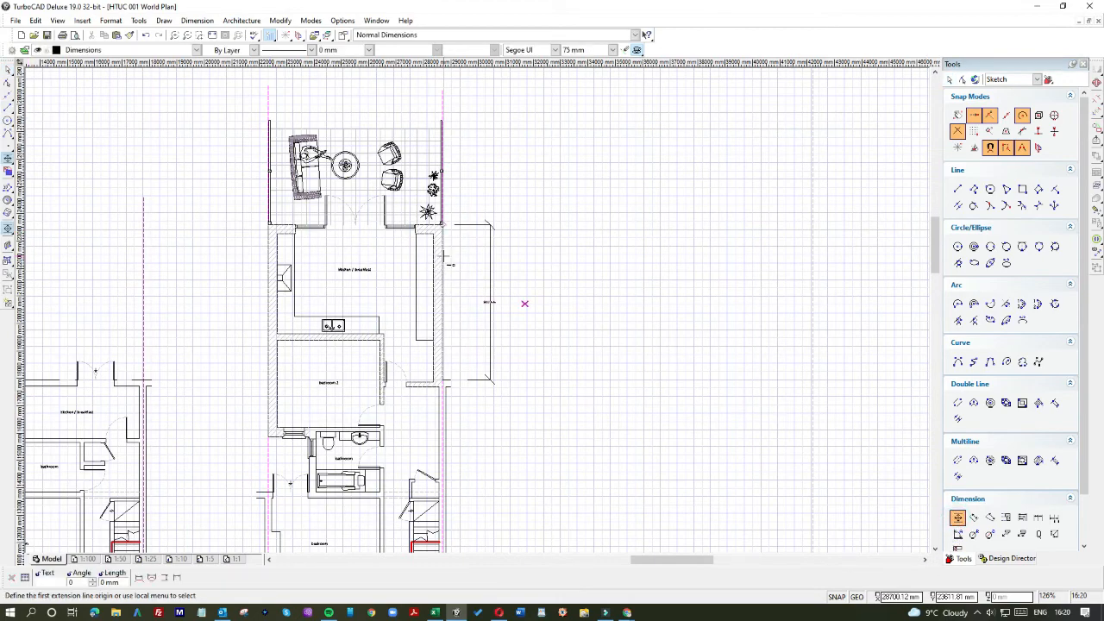
pyautogui.scroll(2, 301, 440)
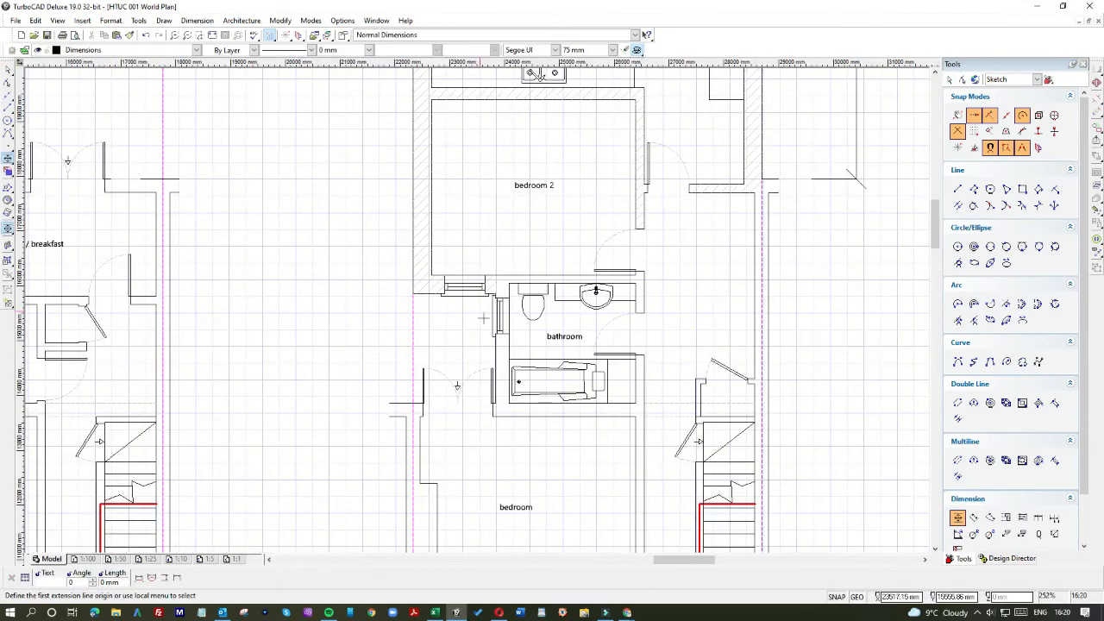
pyautogui.click(496, 341)
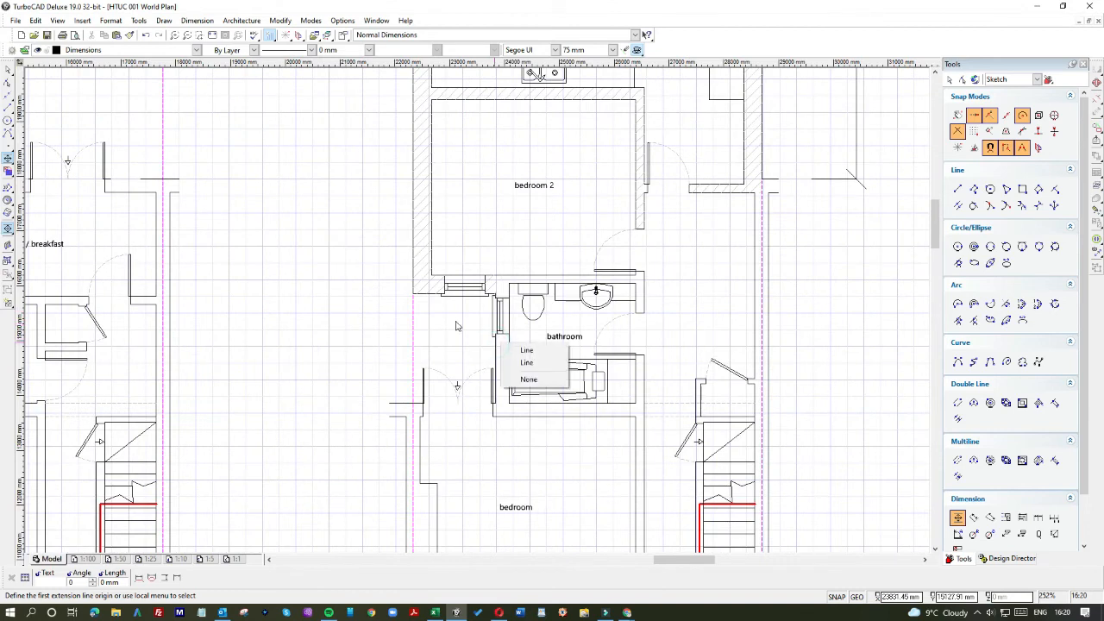
pyautogui.click(515, 350)
pyautogui.click(415, 295)
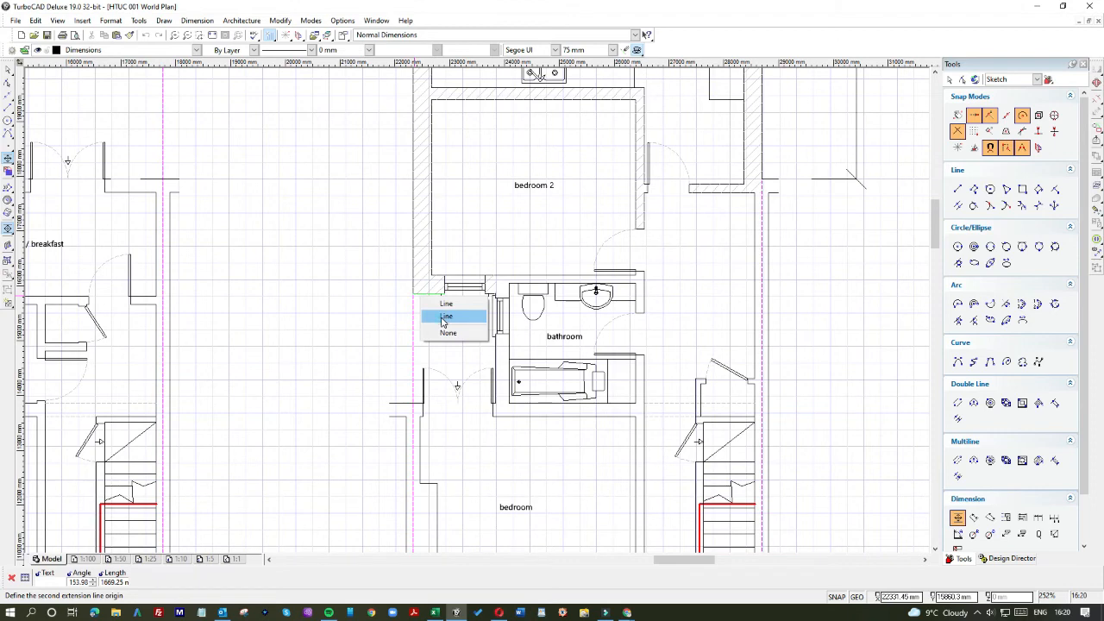
pyautogui.click(445, 317)
pyautogui.click(431, 335)
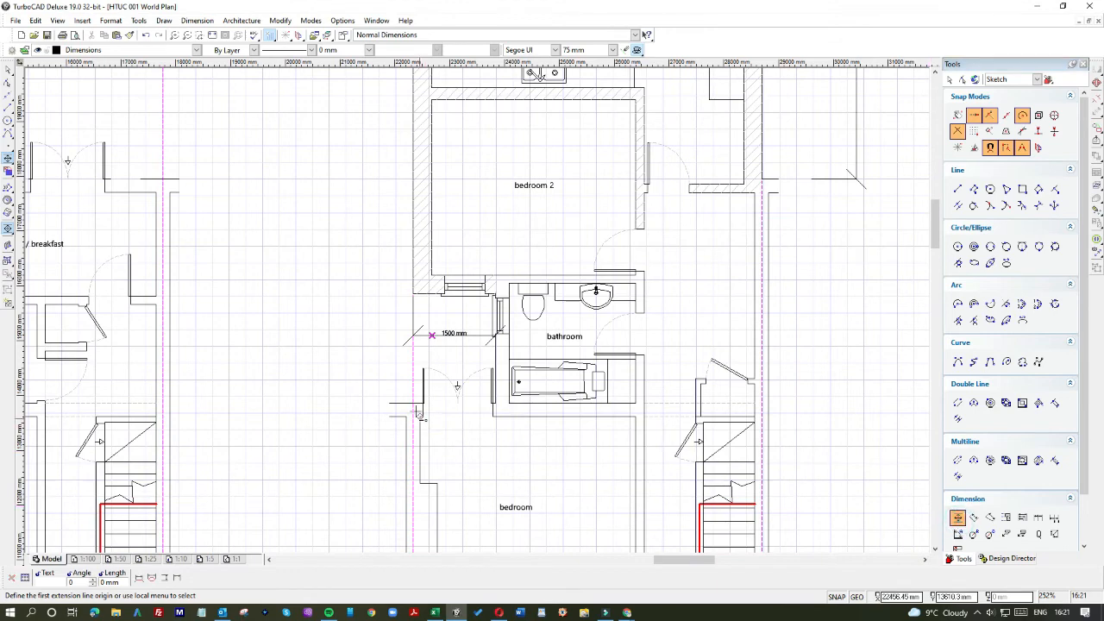
# Step: Dimension the courtyard's depth vertically from the rear bedroom wall to bedroom 2's outer corner, placing the line outside the boundary
pyautogui.click(415, 404)
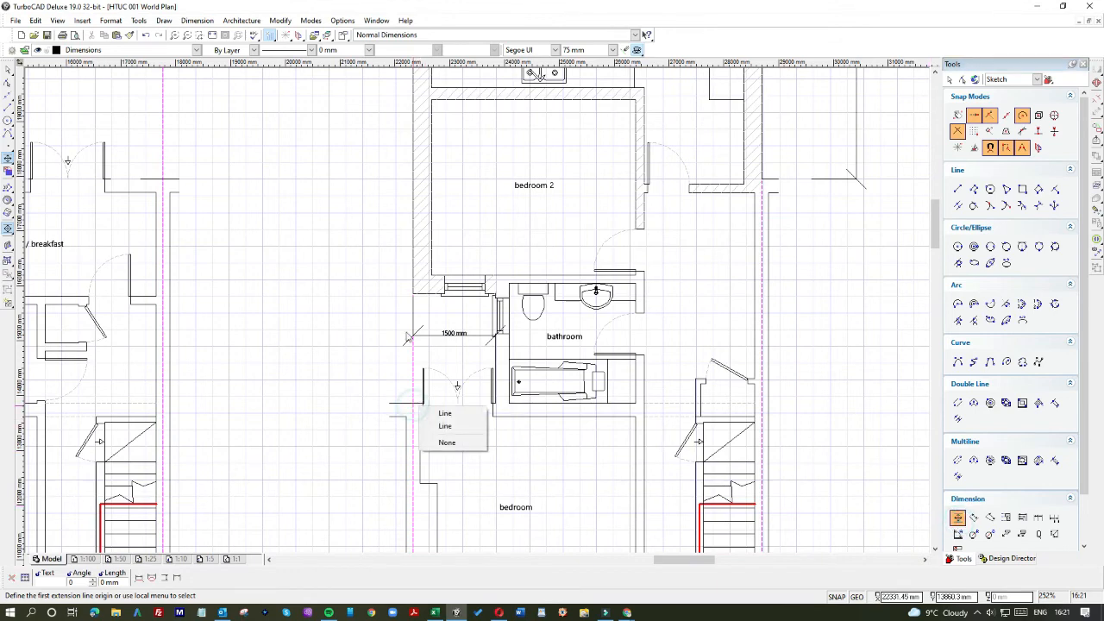
pyautogui.click(424, 413)
pyautogui.click(413, 296)
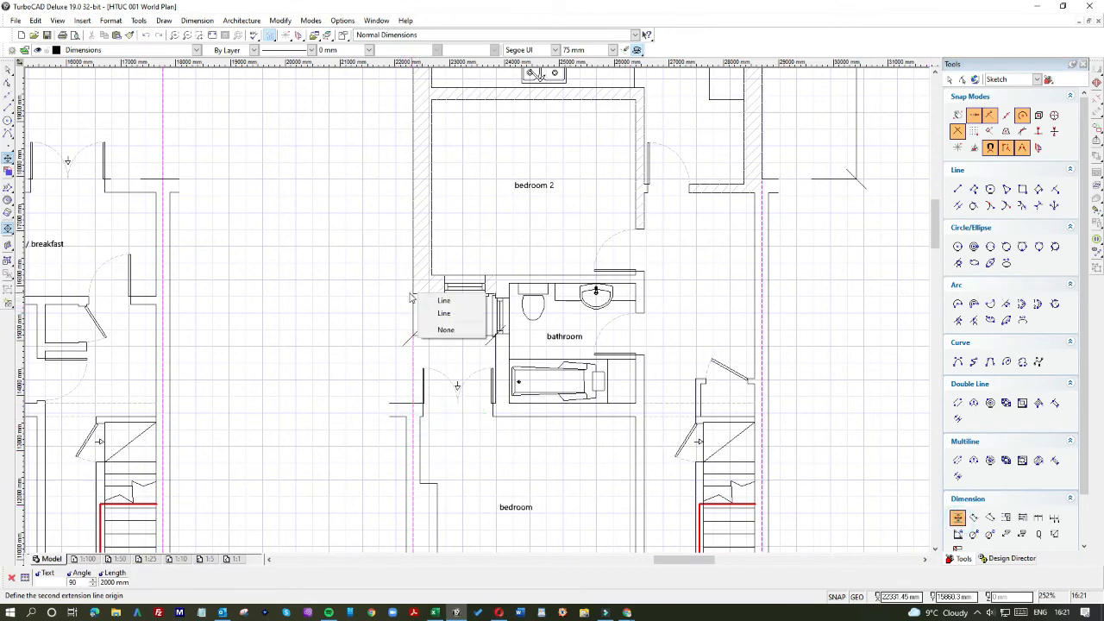
pyautogui.click(432, 309)
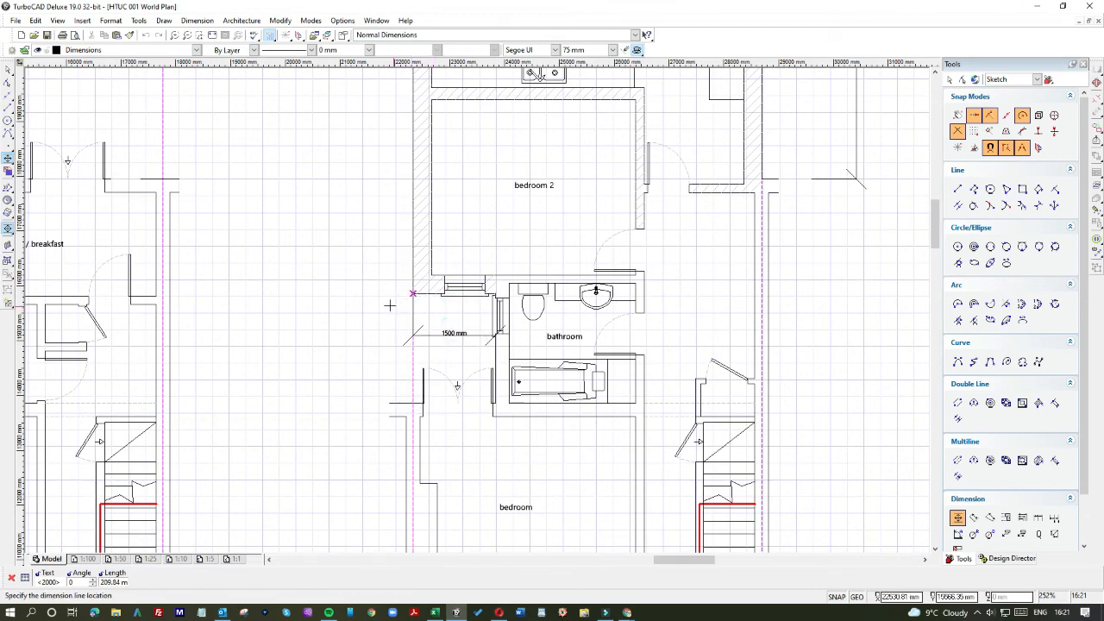
pyautogui.click(389, 306)
# Step: Shorten the courtyard dimensions' extension lines, scaling the width dimension to about 481 mm high and the depth dimension to about 458 mm wide
pyautogui.click(8, 70)
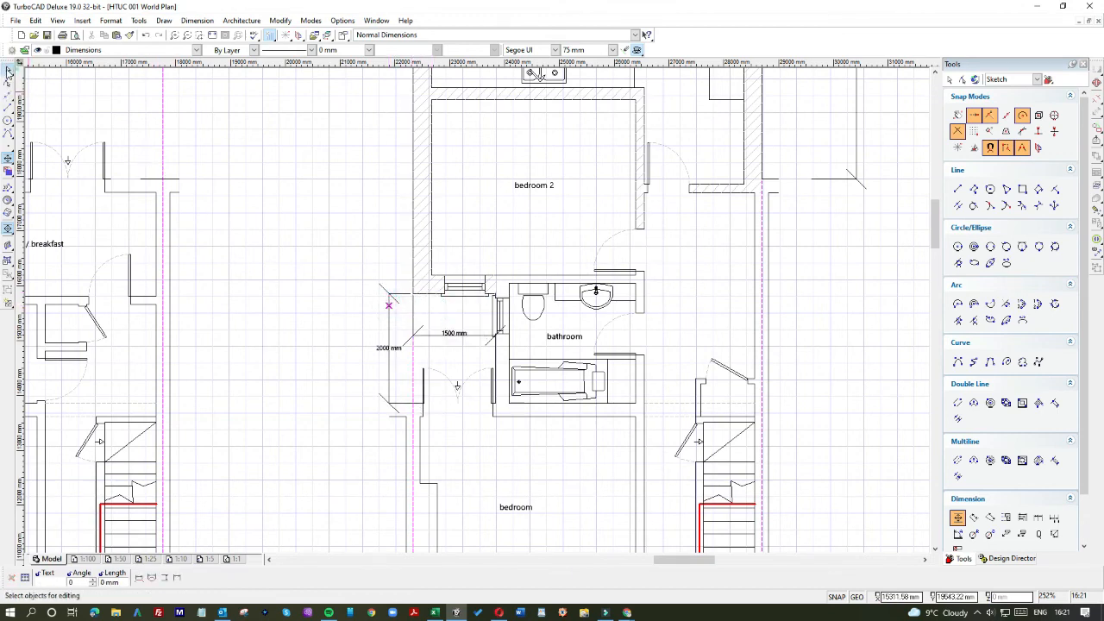
pyautogui.click(450, 321)
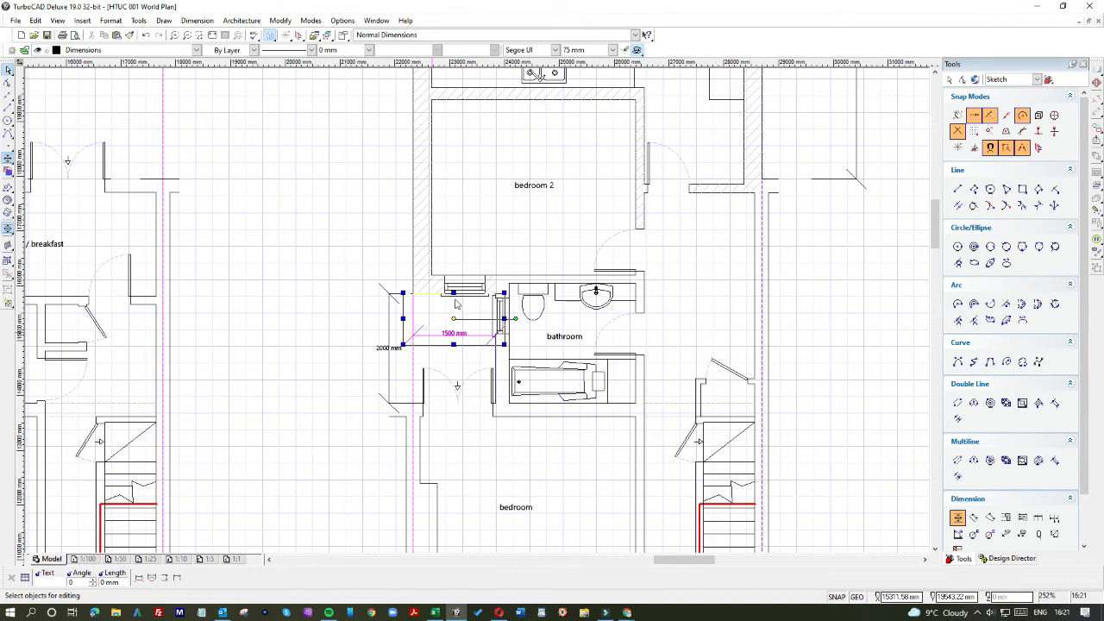
pyautogui.moveTo(453, 294); pyautogui.dragTo(451, 316)
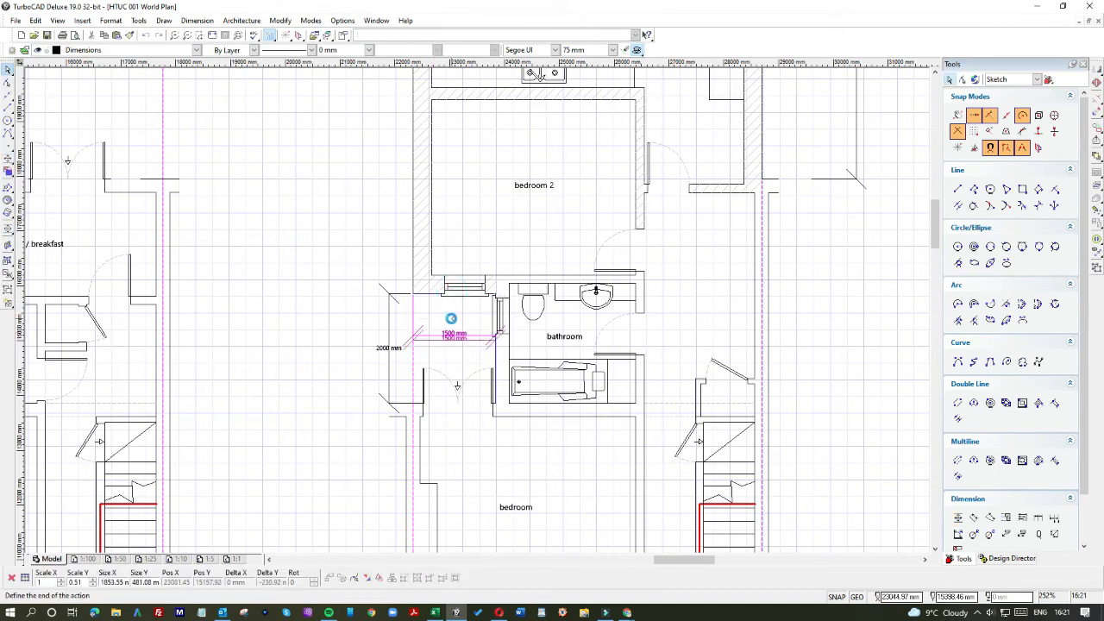
pyautogui.click(388, 319)
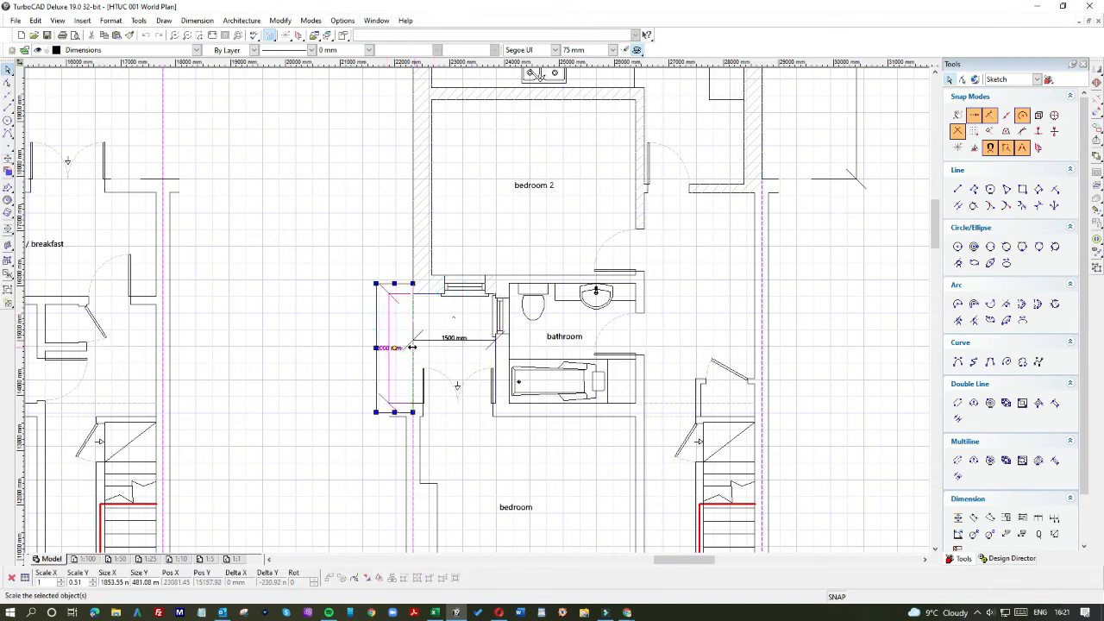
pyautogui.moveTo(413, 347); pyautogui.dragTo(399, 348)
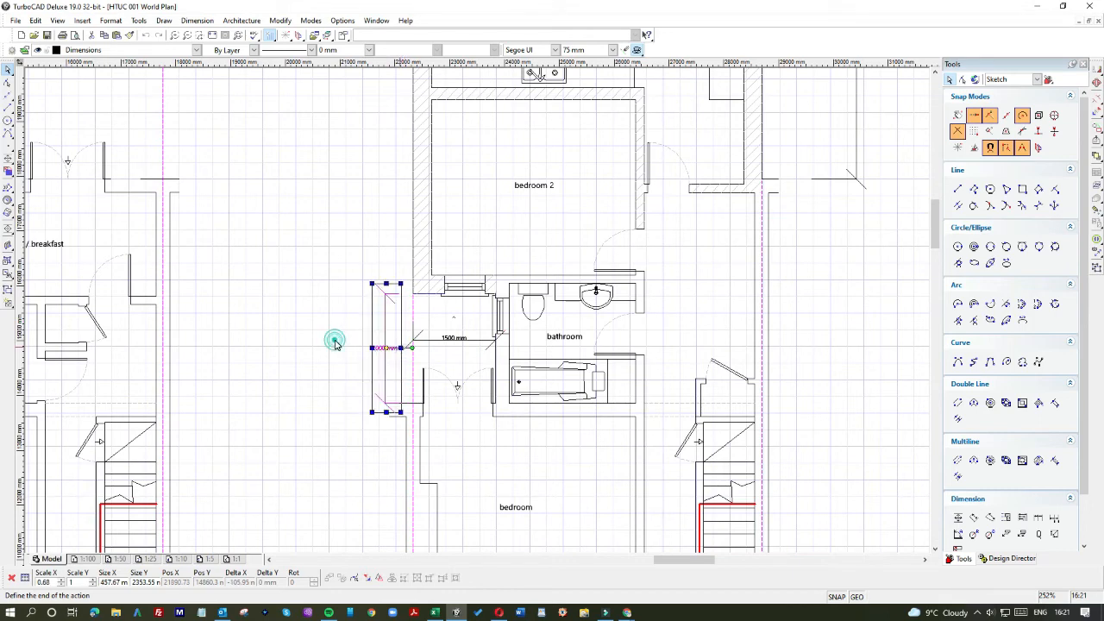
pyautogui.click(336, 343)
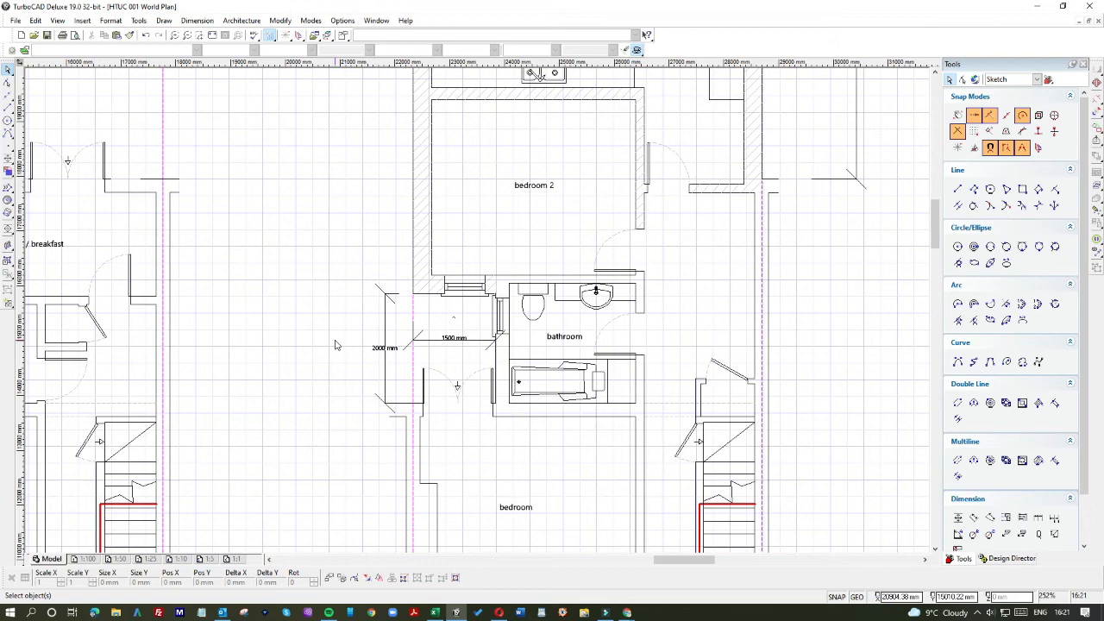
# Step: Dimension the extension's left outer wall vertically from bedroom 2's outer corner to the kitchen's patio-side wall, in line with the courtyard depth dimension
pyautogui.click(958, 518)
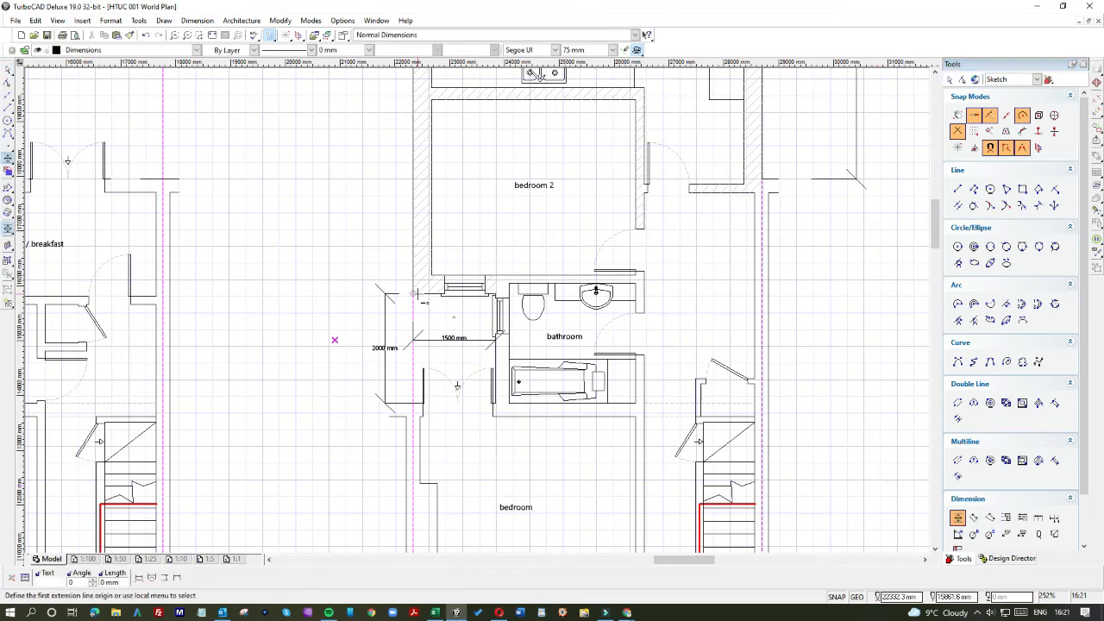
pyautogui.click(414, 293)
pyautogui.scroll(-1, 414, 294)
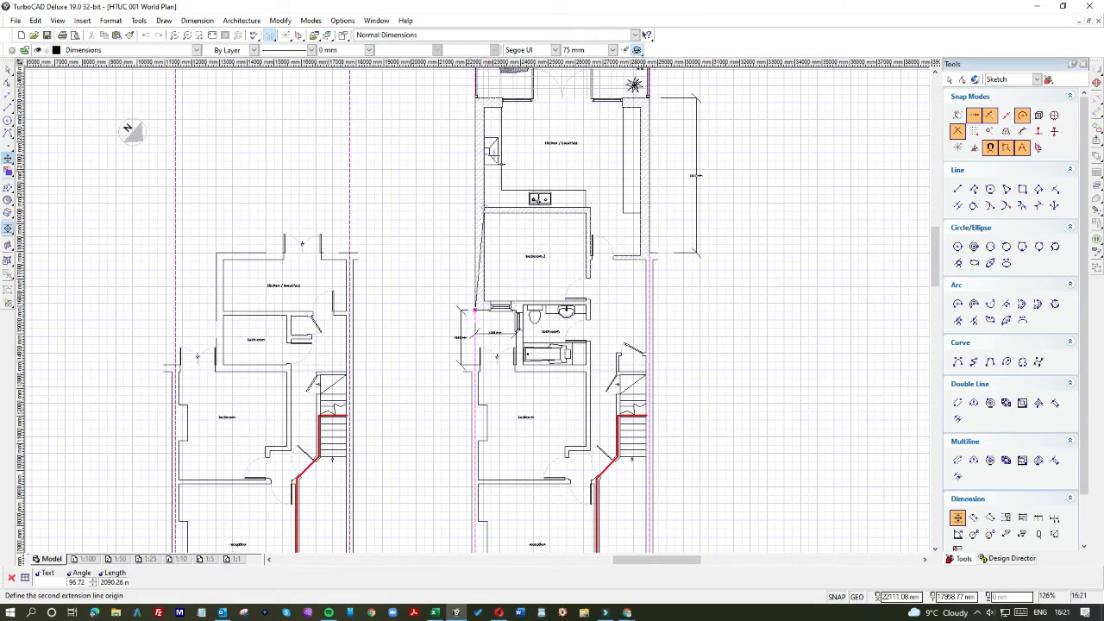
pyautogui.click(487, 101)
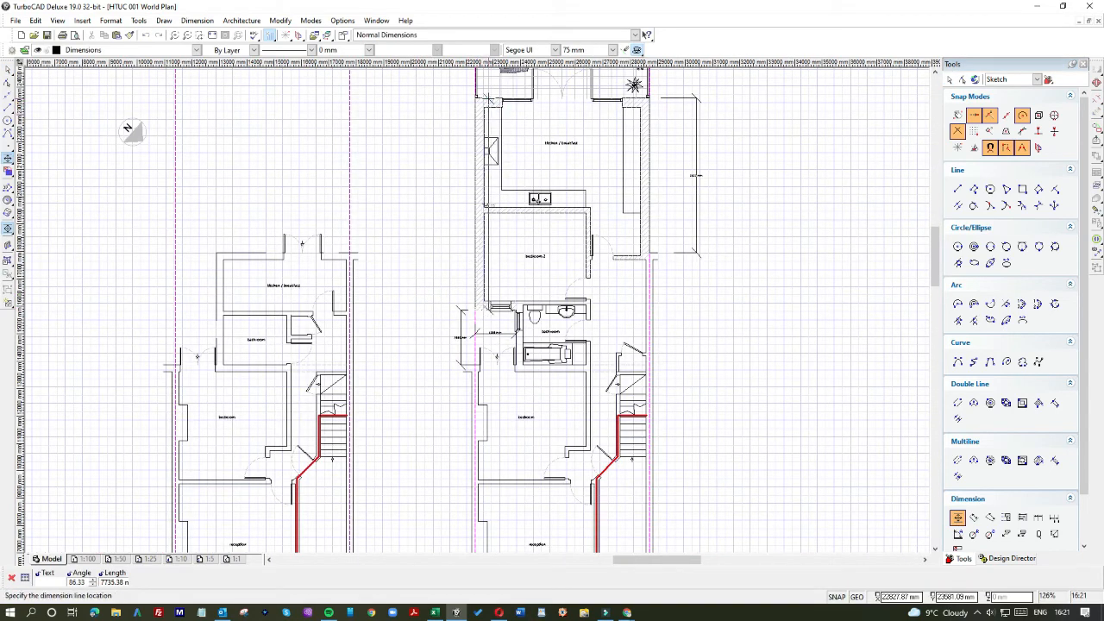
pyautogui.click(457, 99)
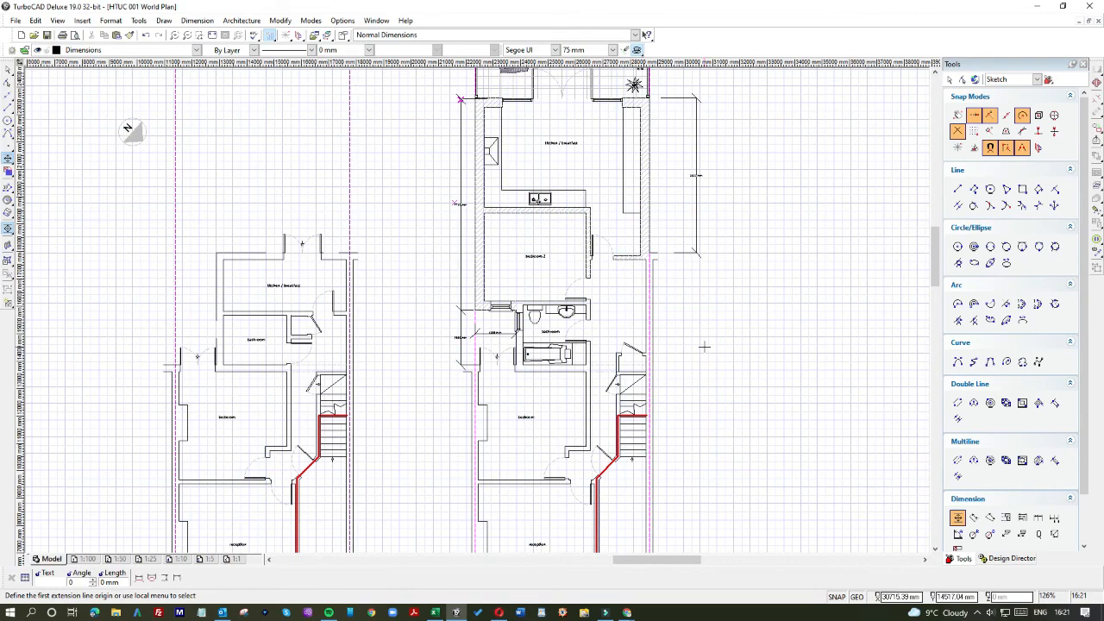
# Step: Save the drawing and bring the existing and proposed plans into view together
pyautogui.scroll(-3, 704, 347)
pyautogui.scroll(4, 477, 321)
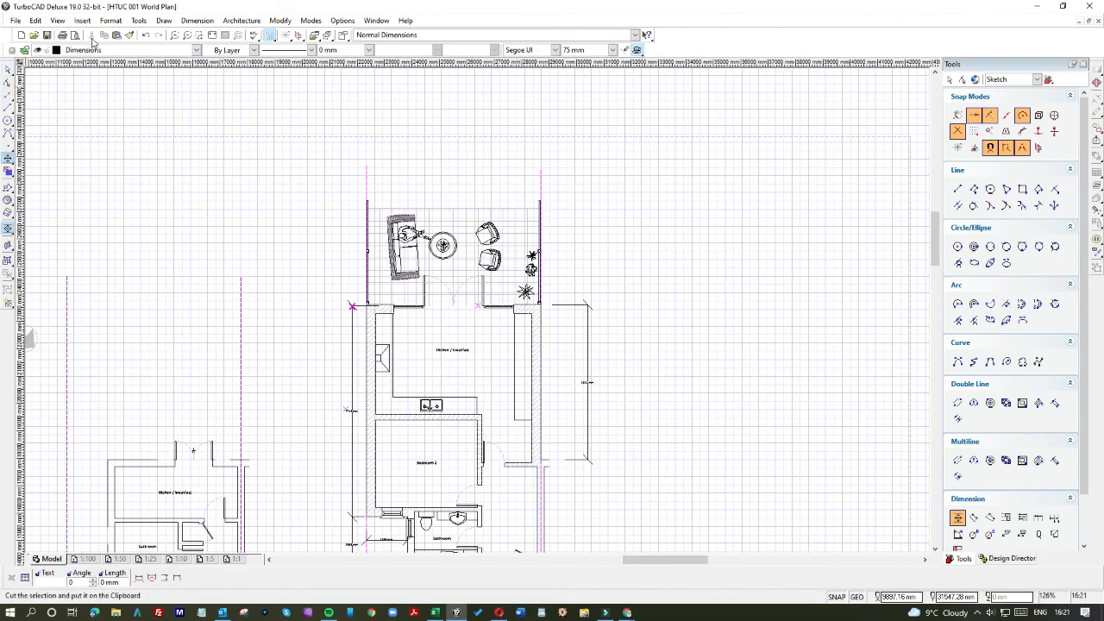
pyautogui.click(48, 34)
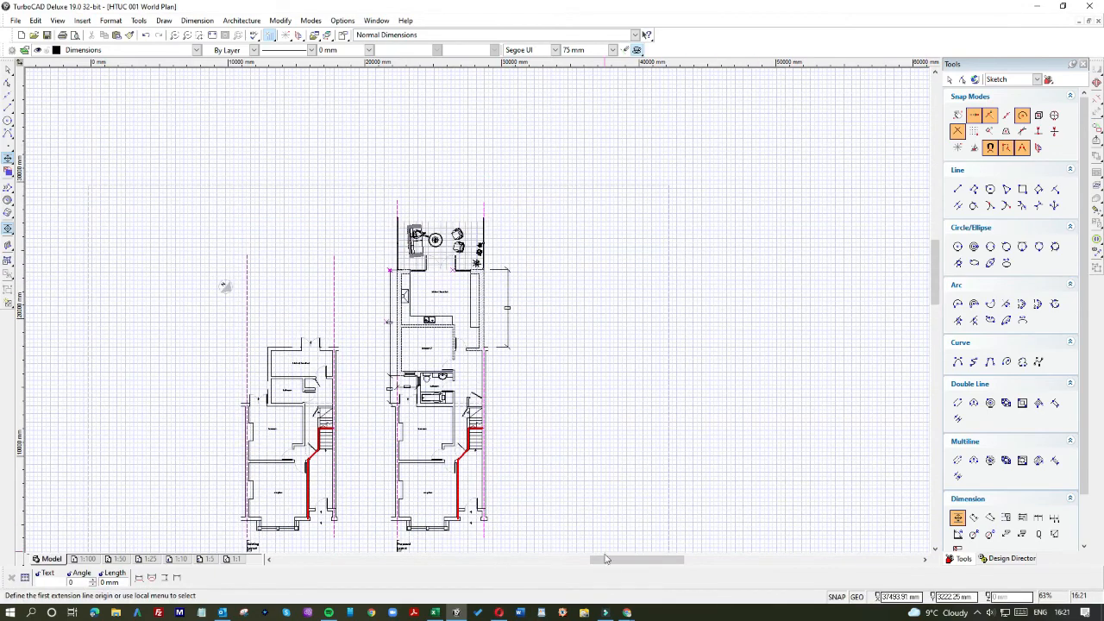
pyautogui.moveTo(605, 559); pyautogui.dragTo(596, 564)
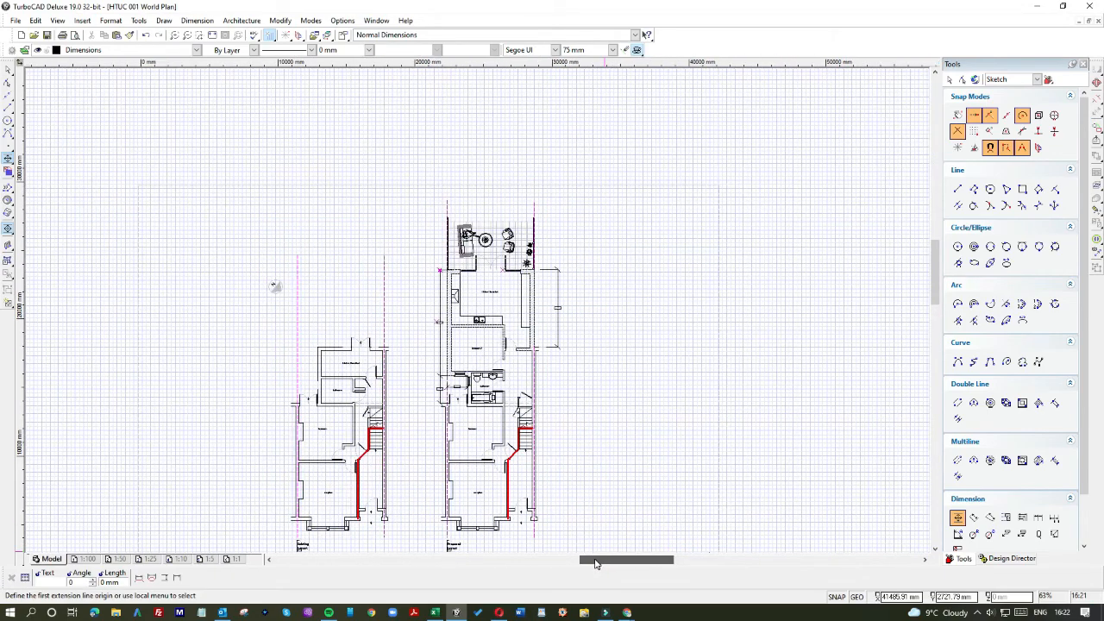